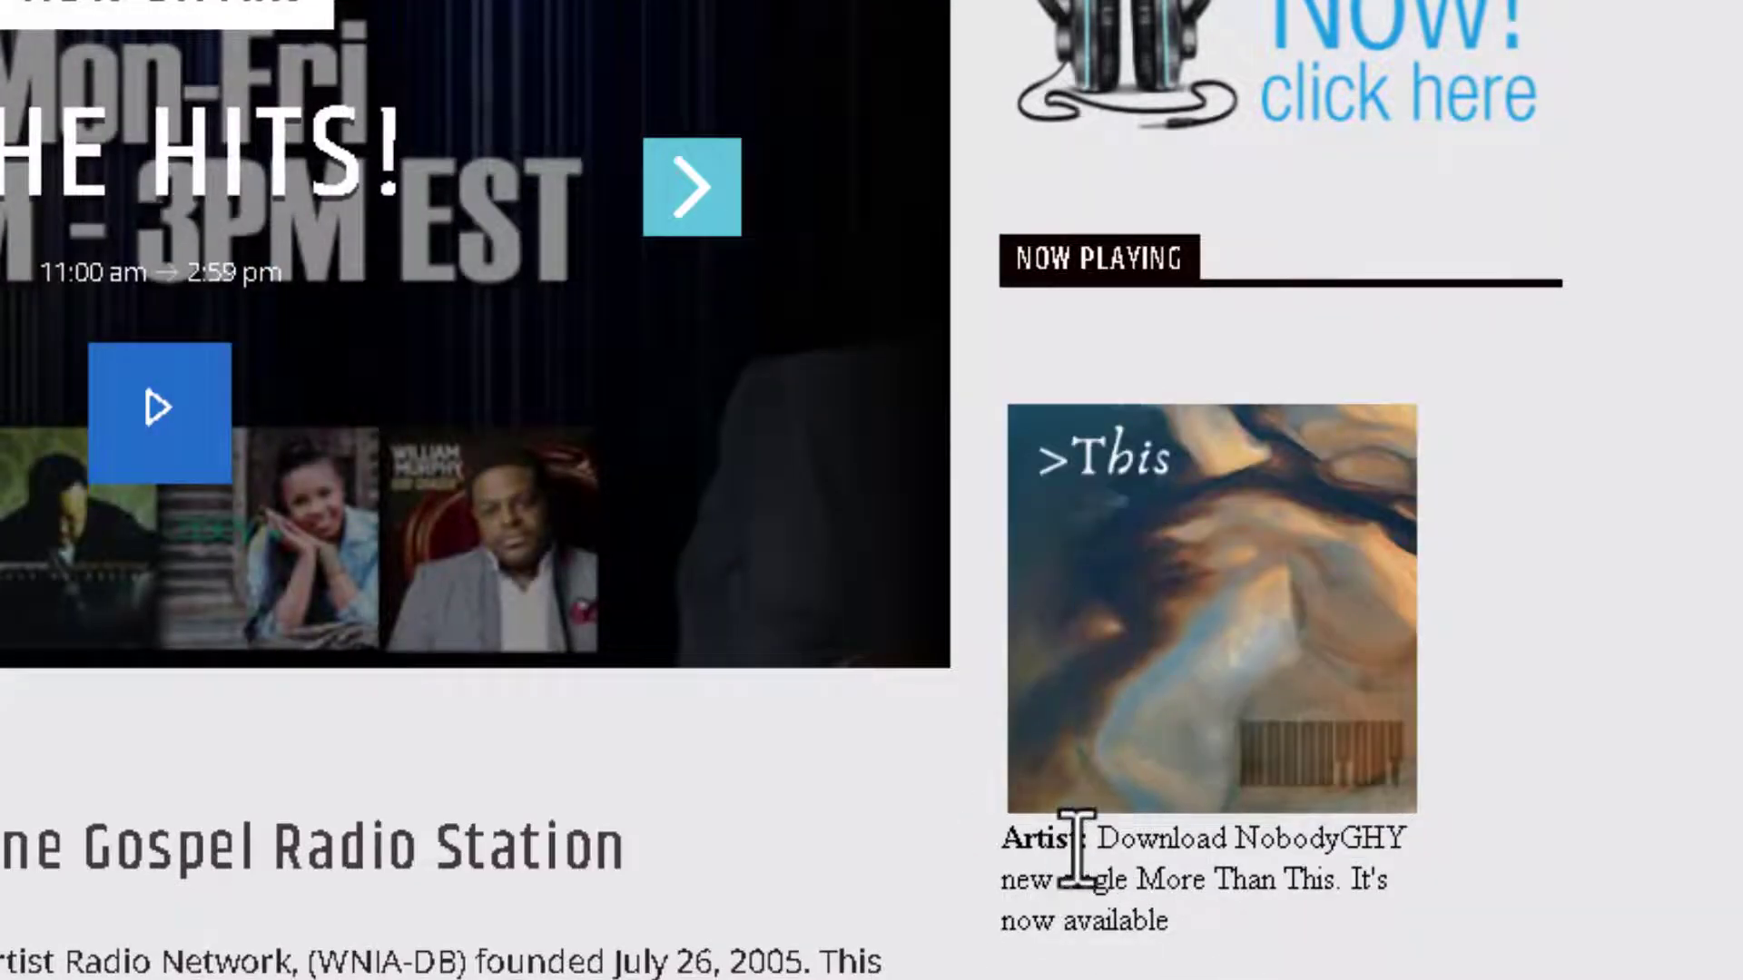
Go from the JBServers.net hosting management page to its cPanel login page with credentials prefilled.
scroll(1326, 848, "down", 2)
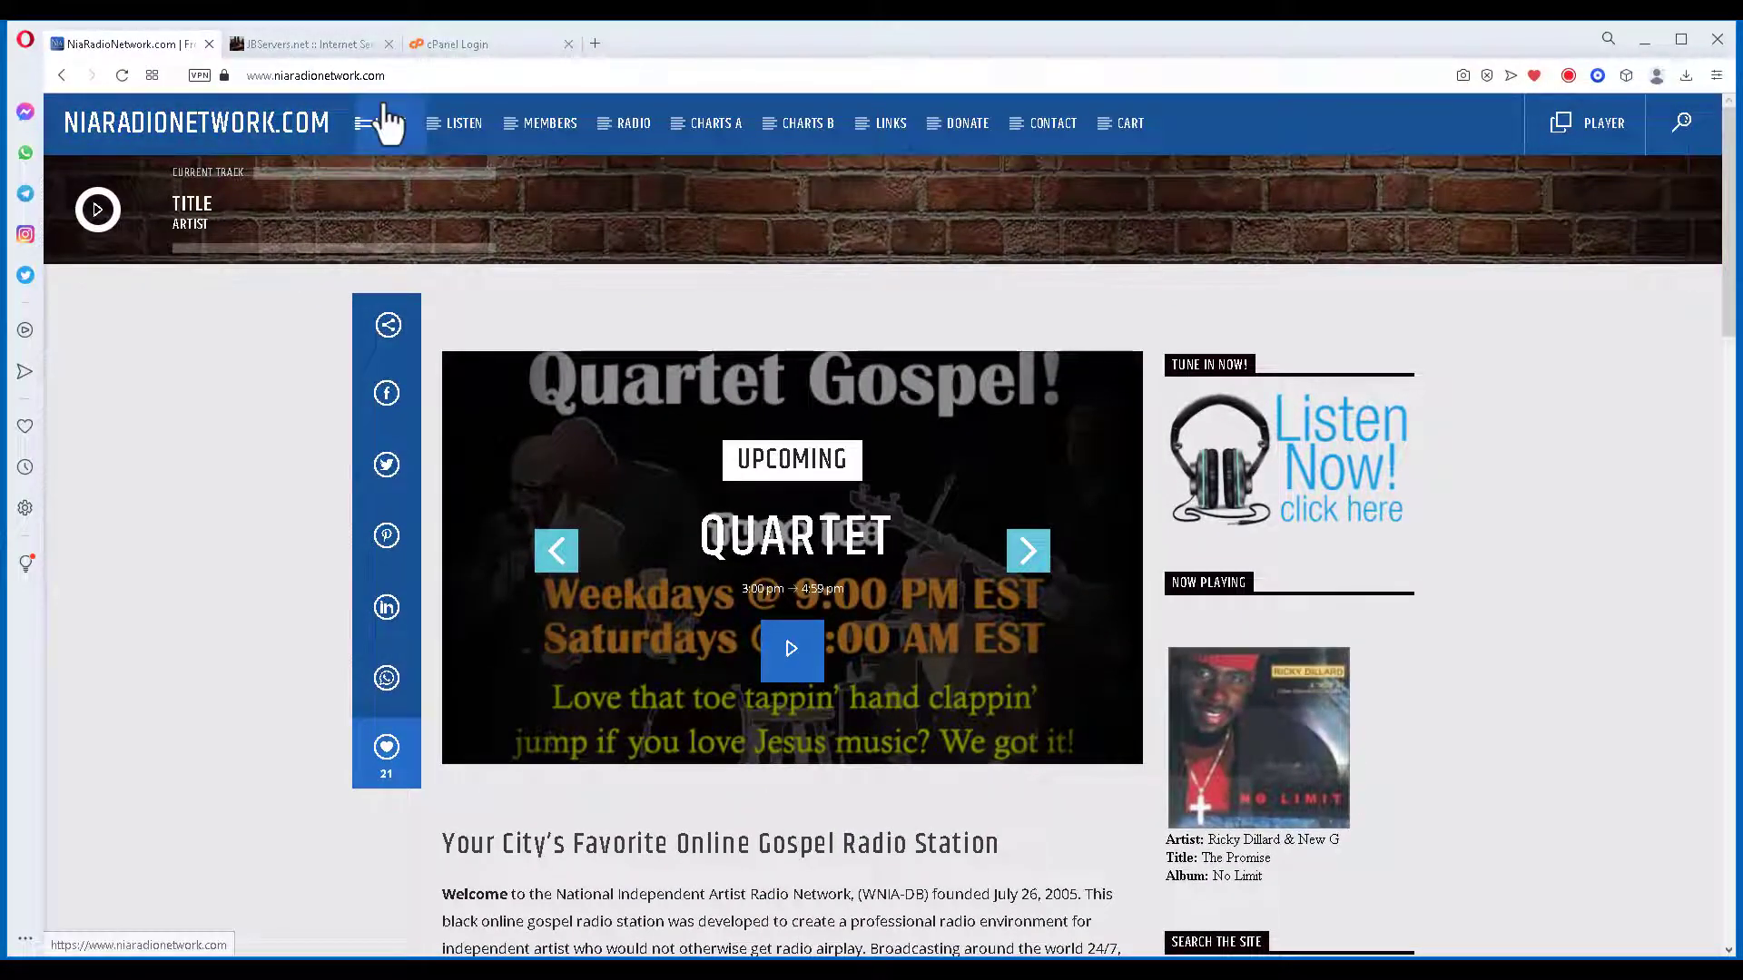
left_click(296, 42)
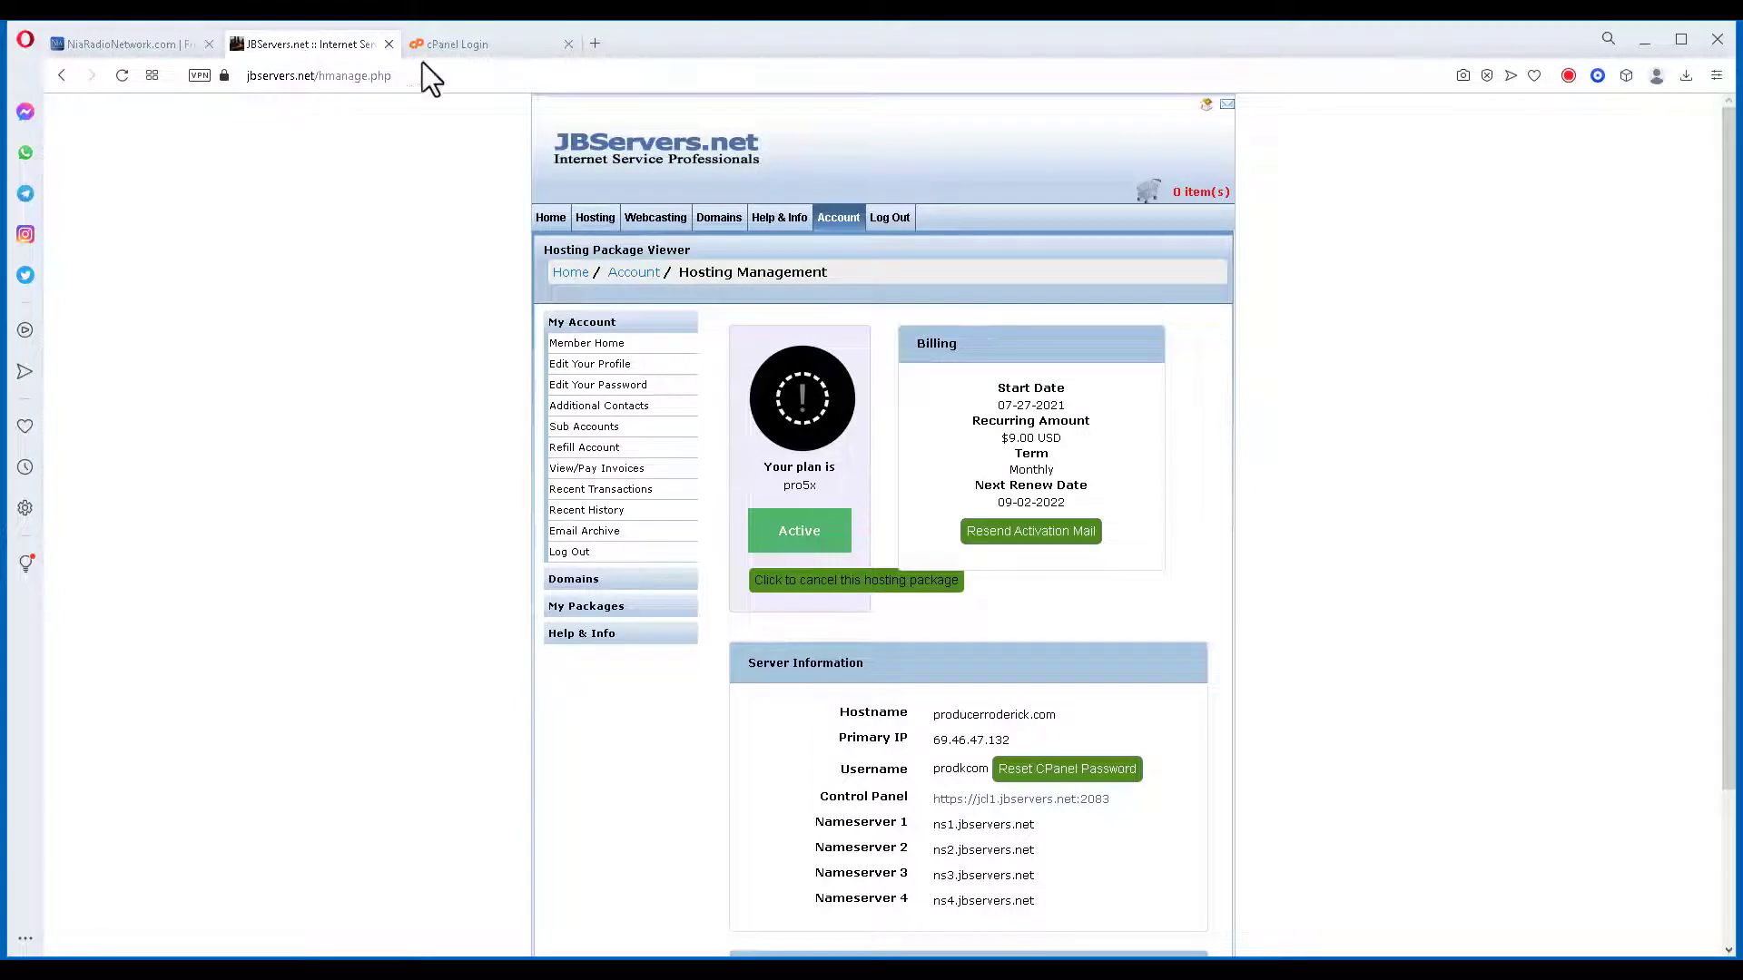
left_click(460, 42)
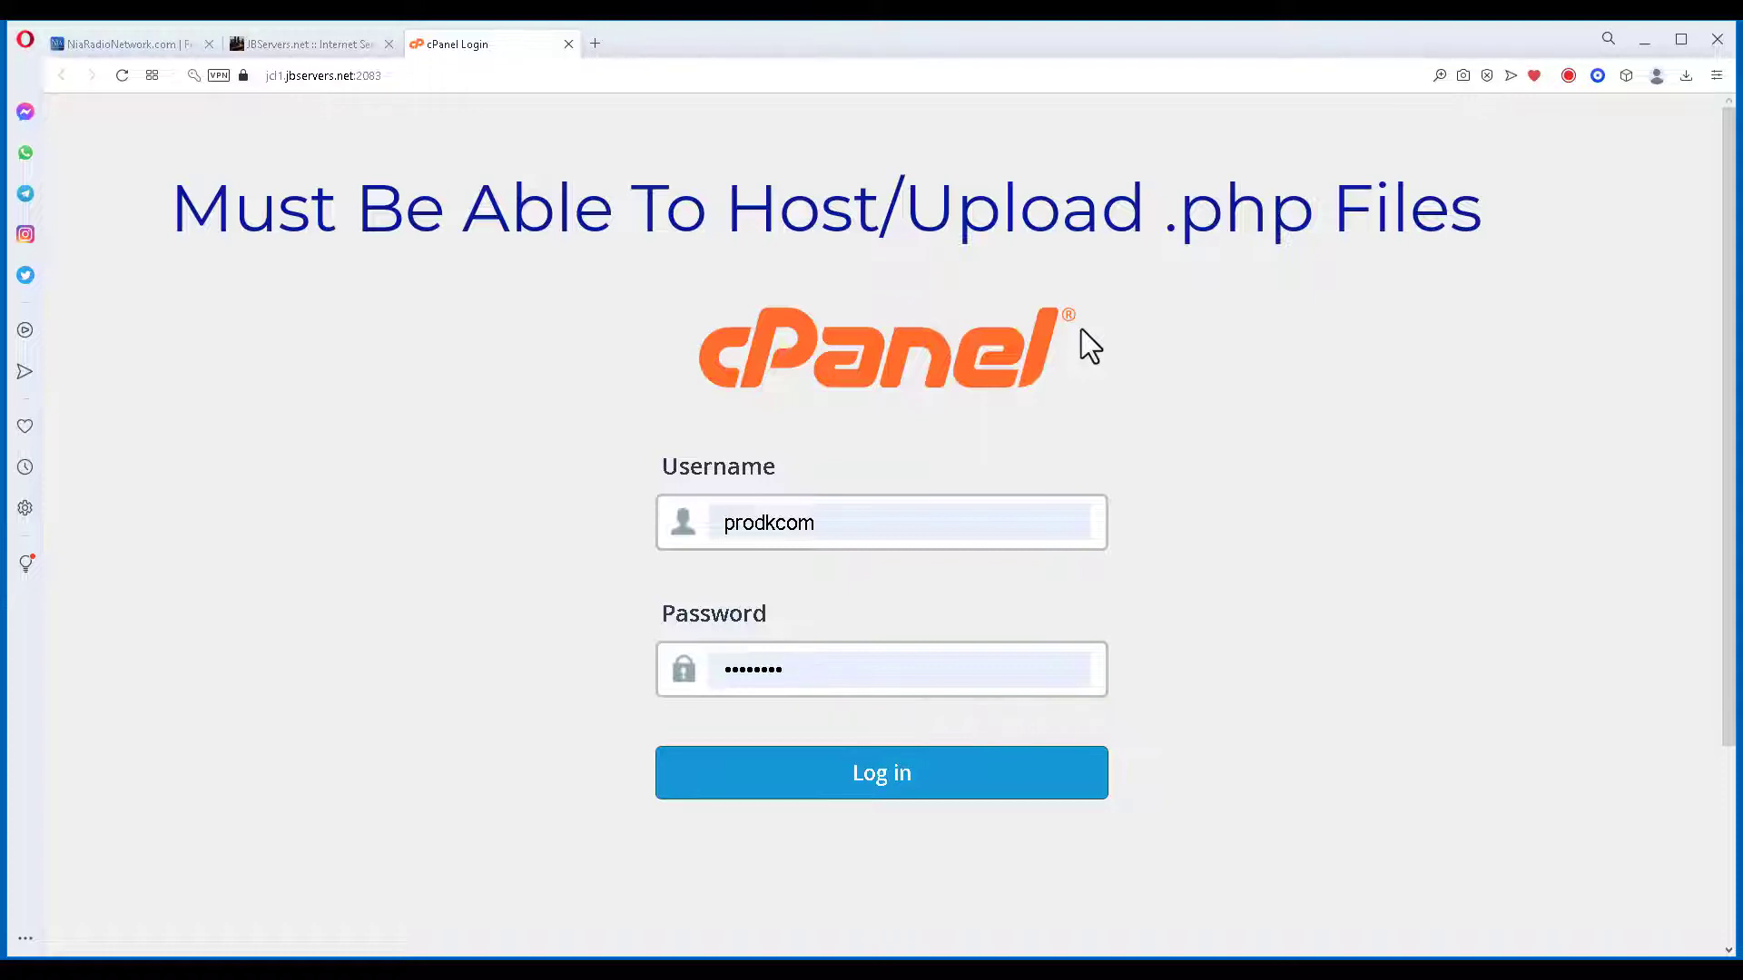
Log in to cPanel and scroll the dashboard down to the Files tools.
left_click(871, 793)
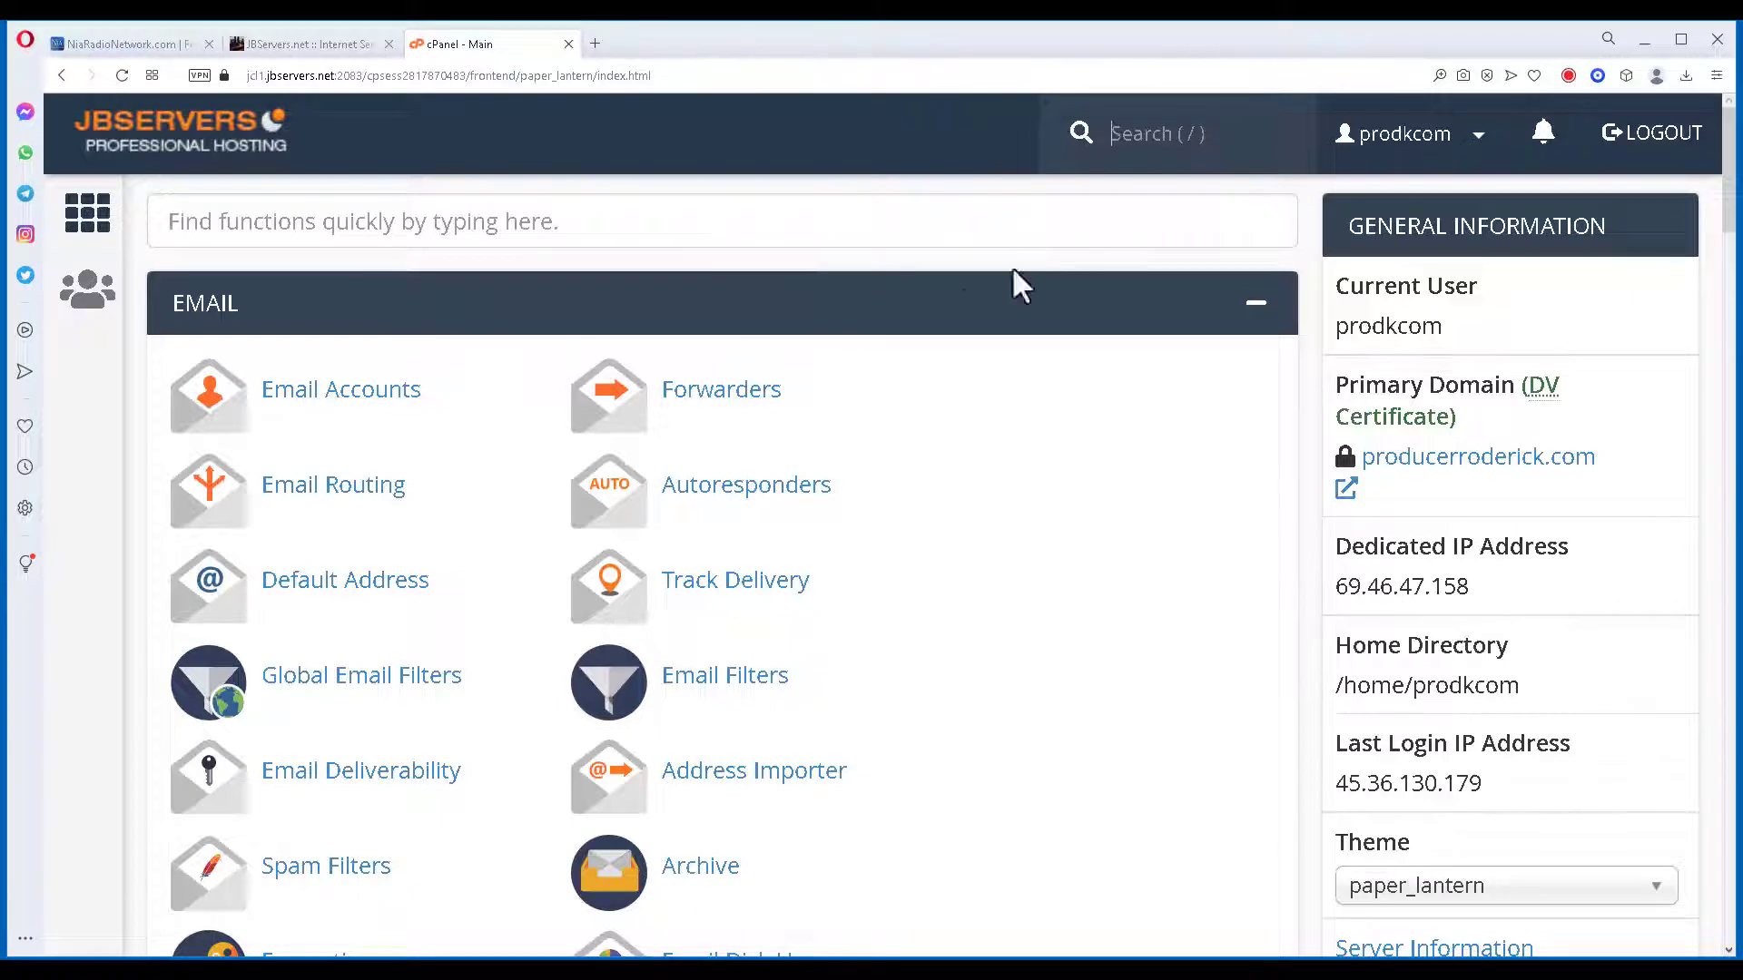
middle_click(963, 314)
scroll(963, 314, "down", 3)
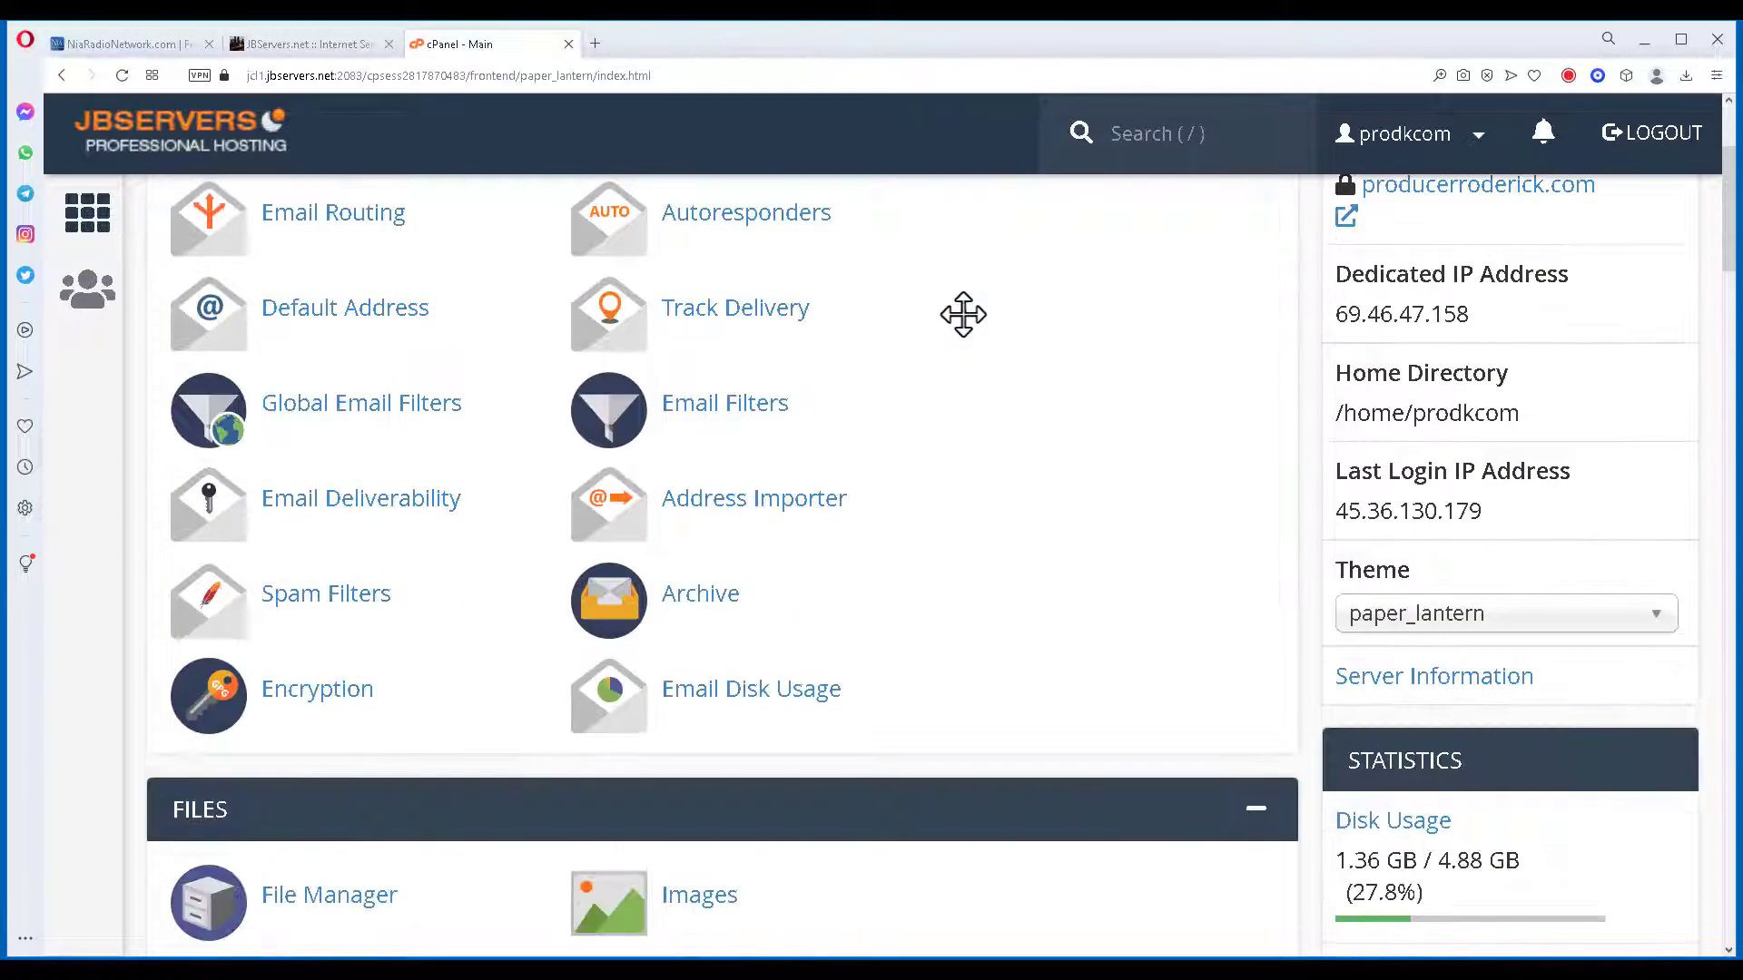
scroll(971, 322, "up", 1)
scroll(989, 319, "down", 4)
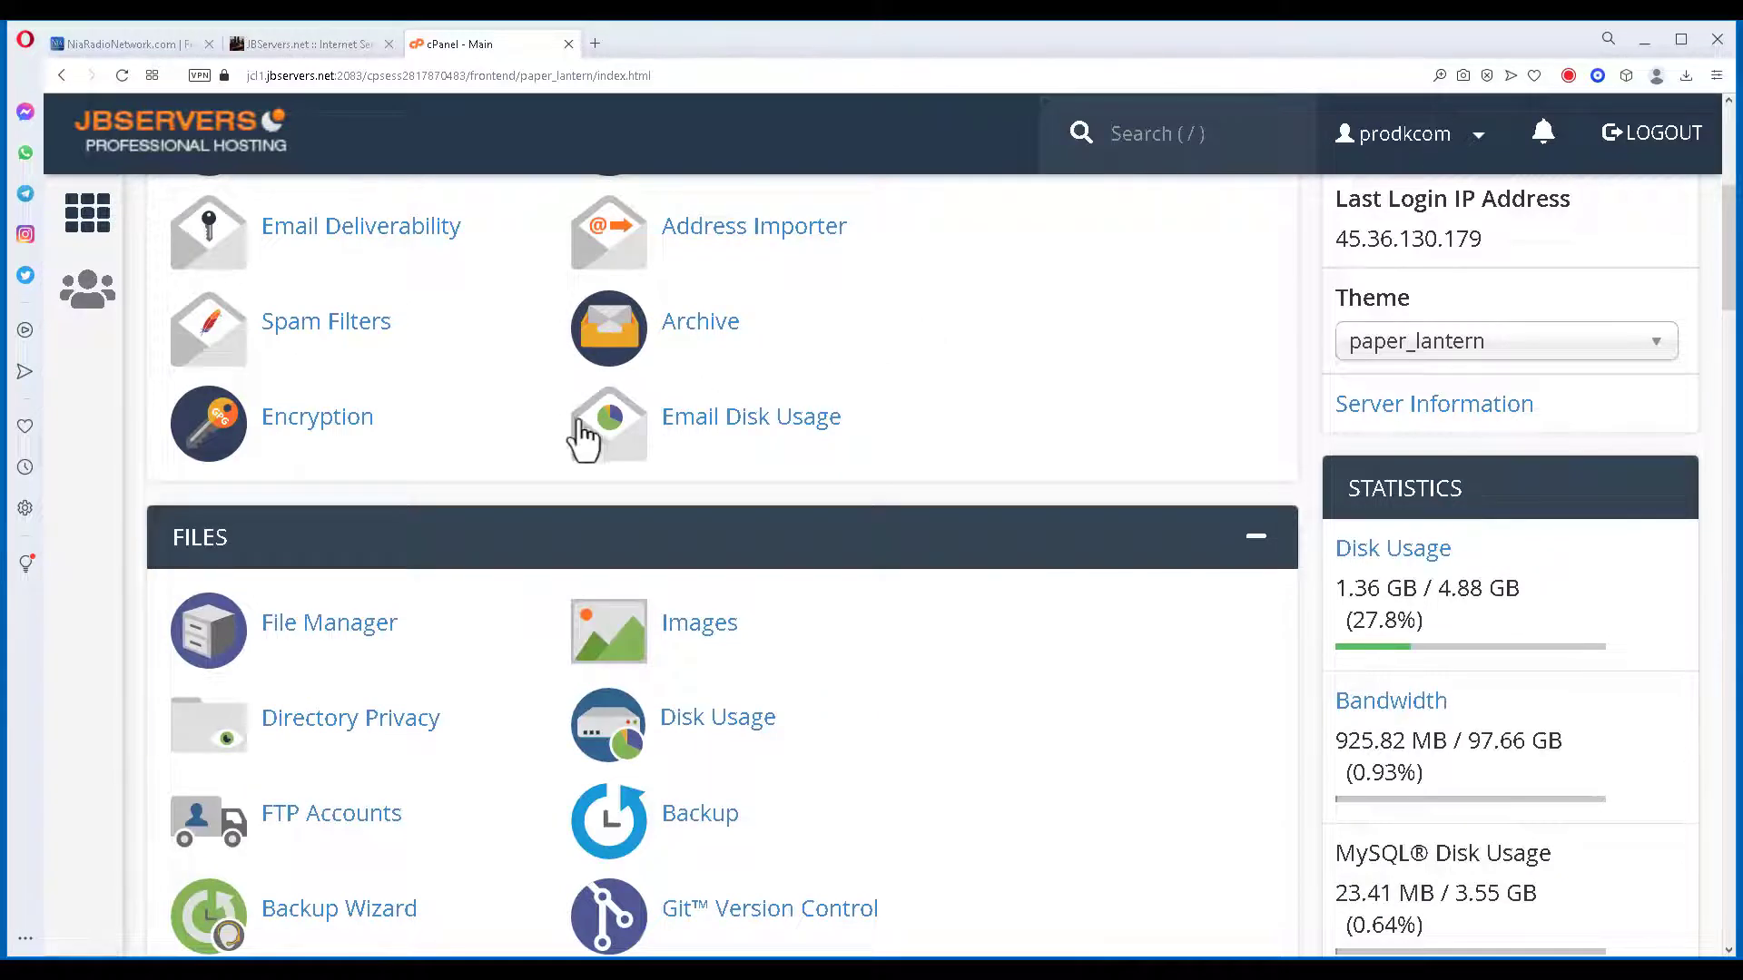
Open File Manager, expand public_html, and browse its directories and WordPress files.
left_click(333, 637)
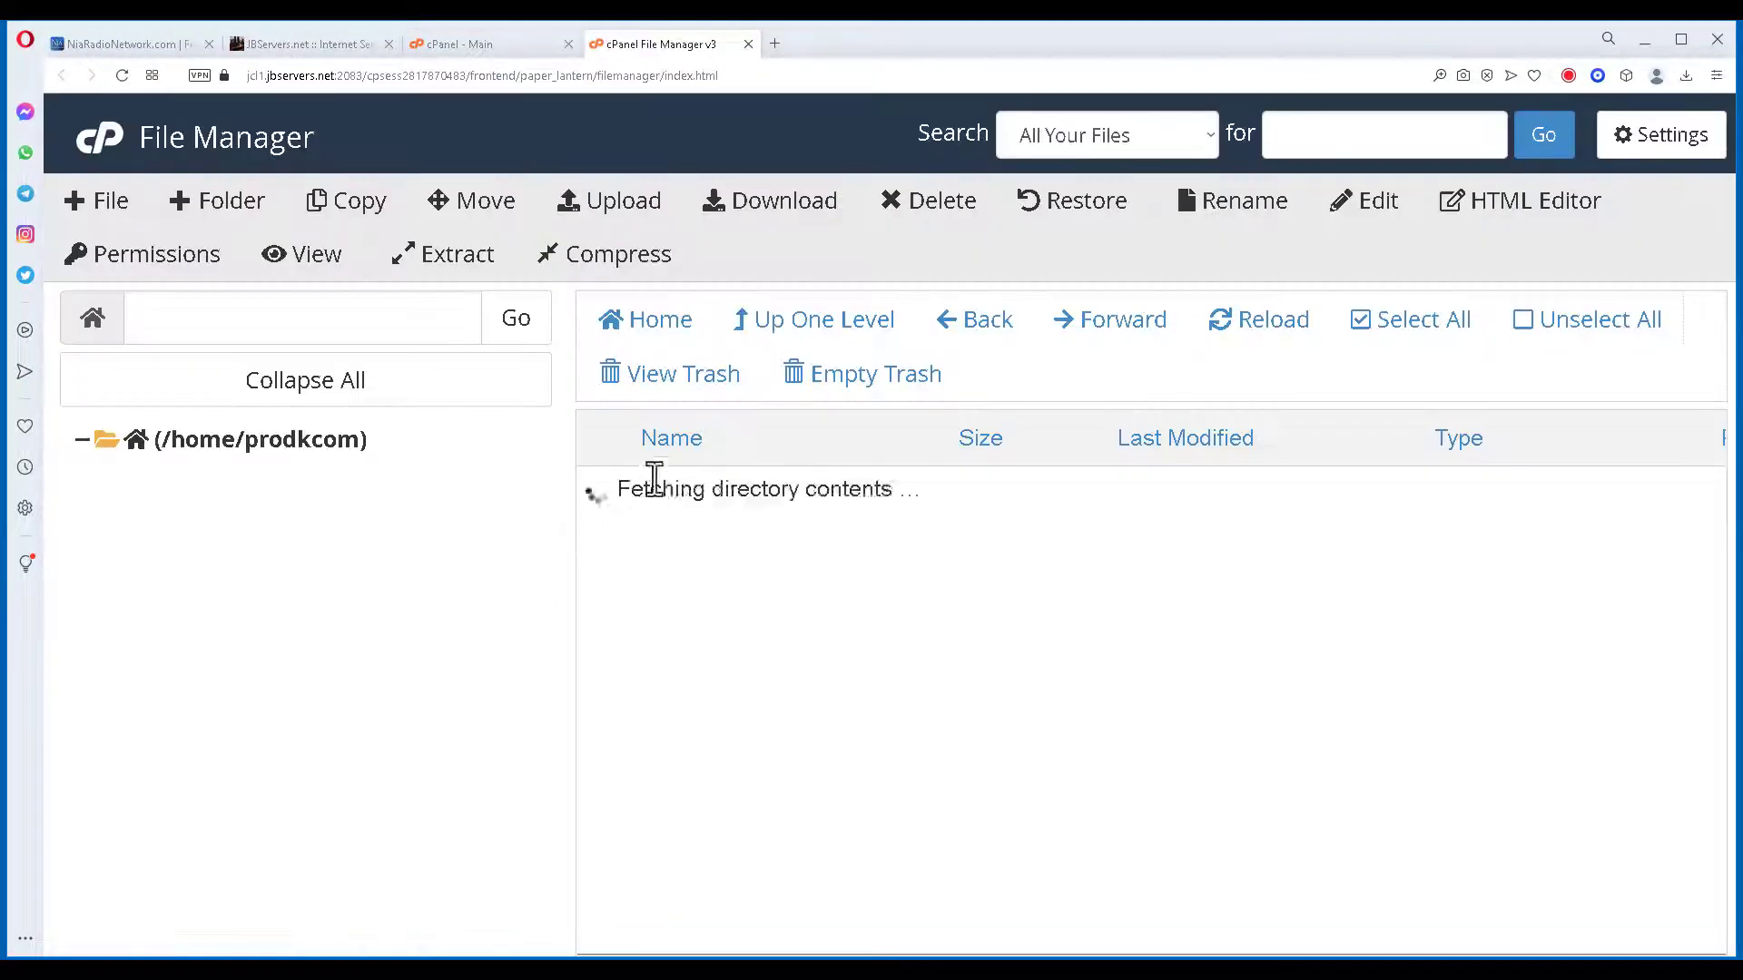
scroll(454, 299, "down", 3)
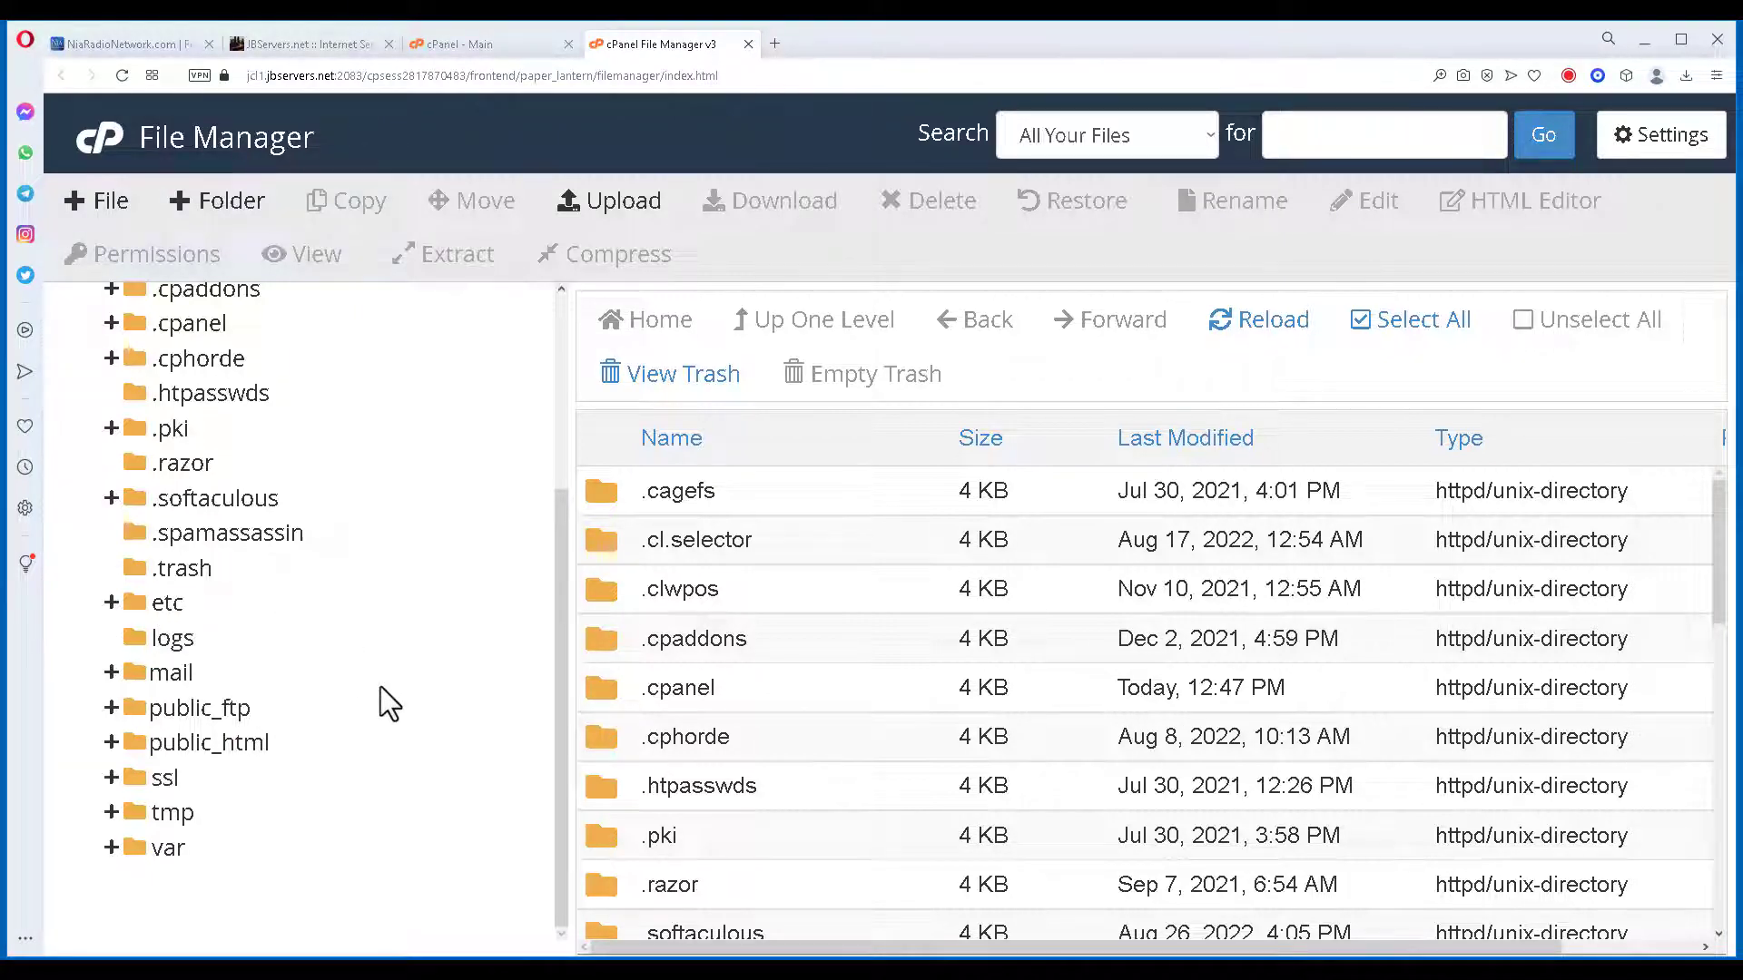
left_click(200, 745)
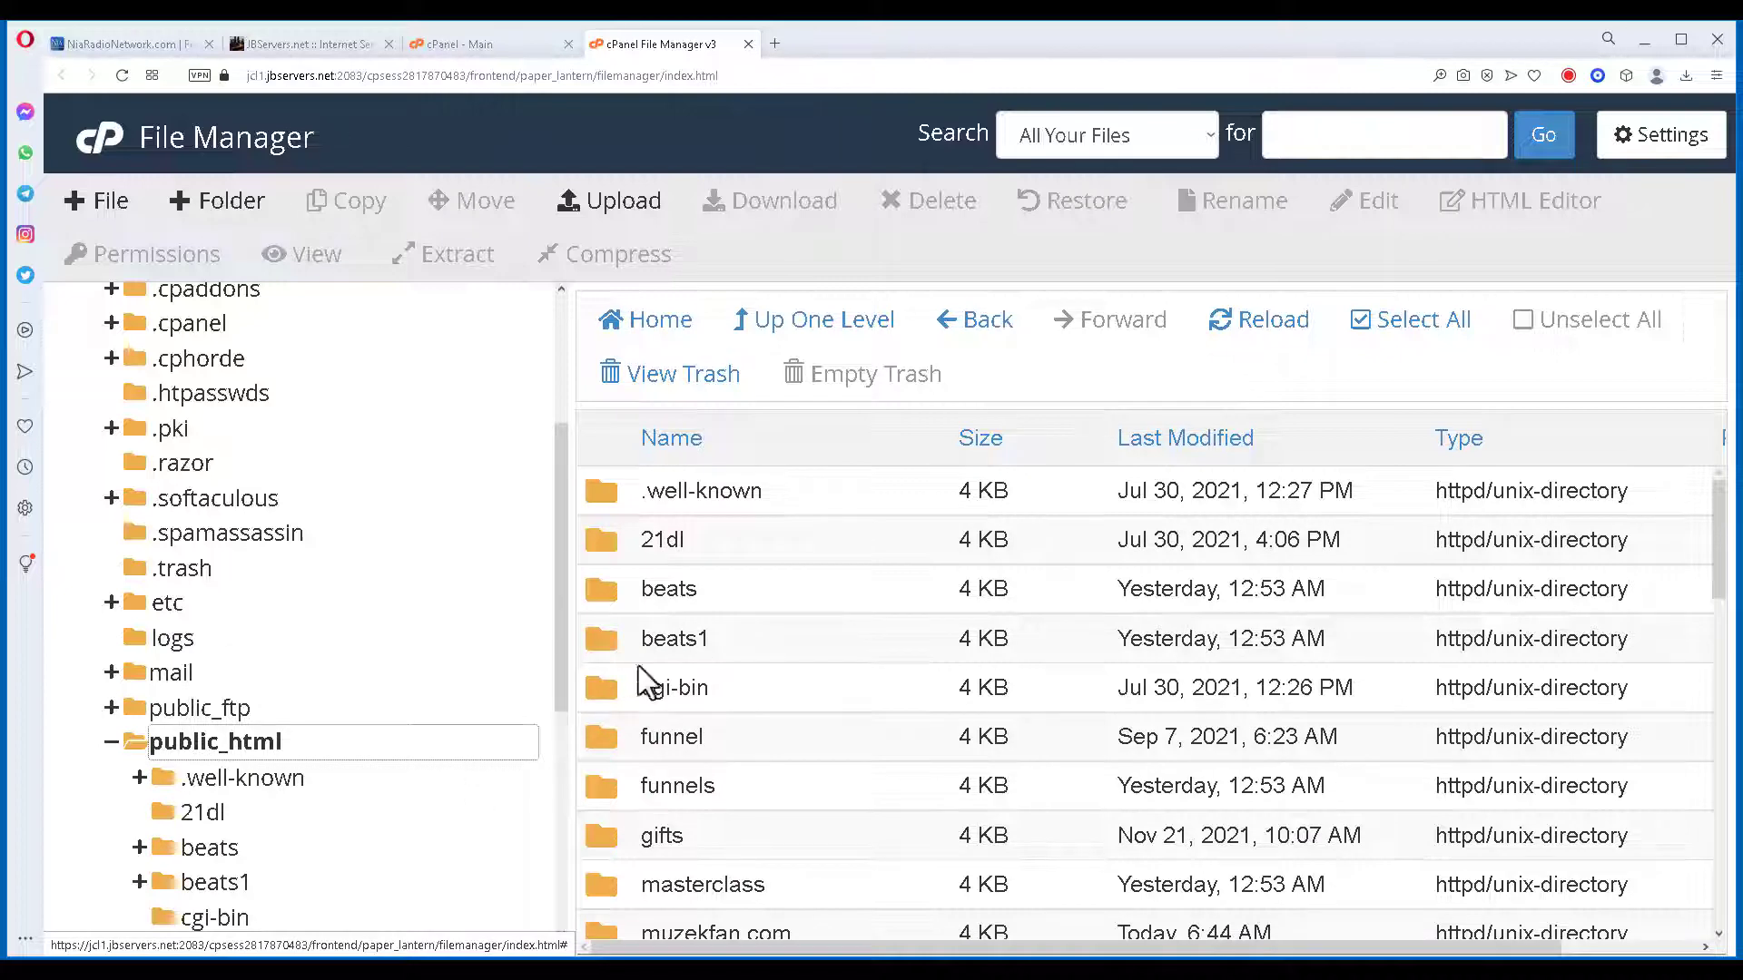
scroll(781, 690, "down", 5)
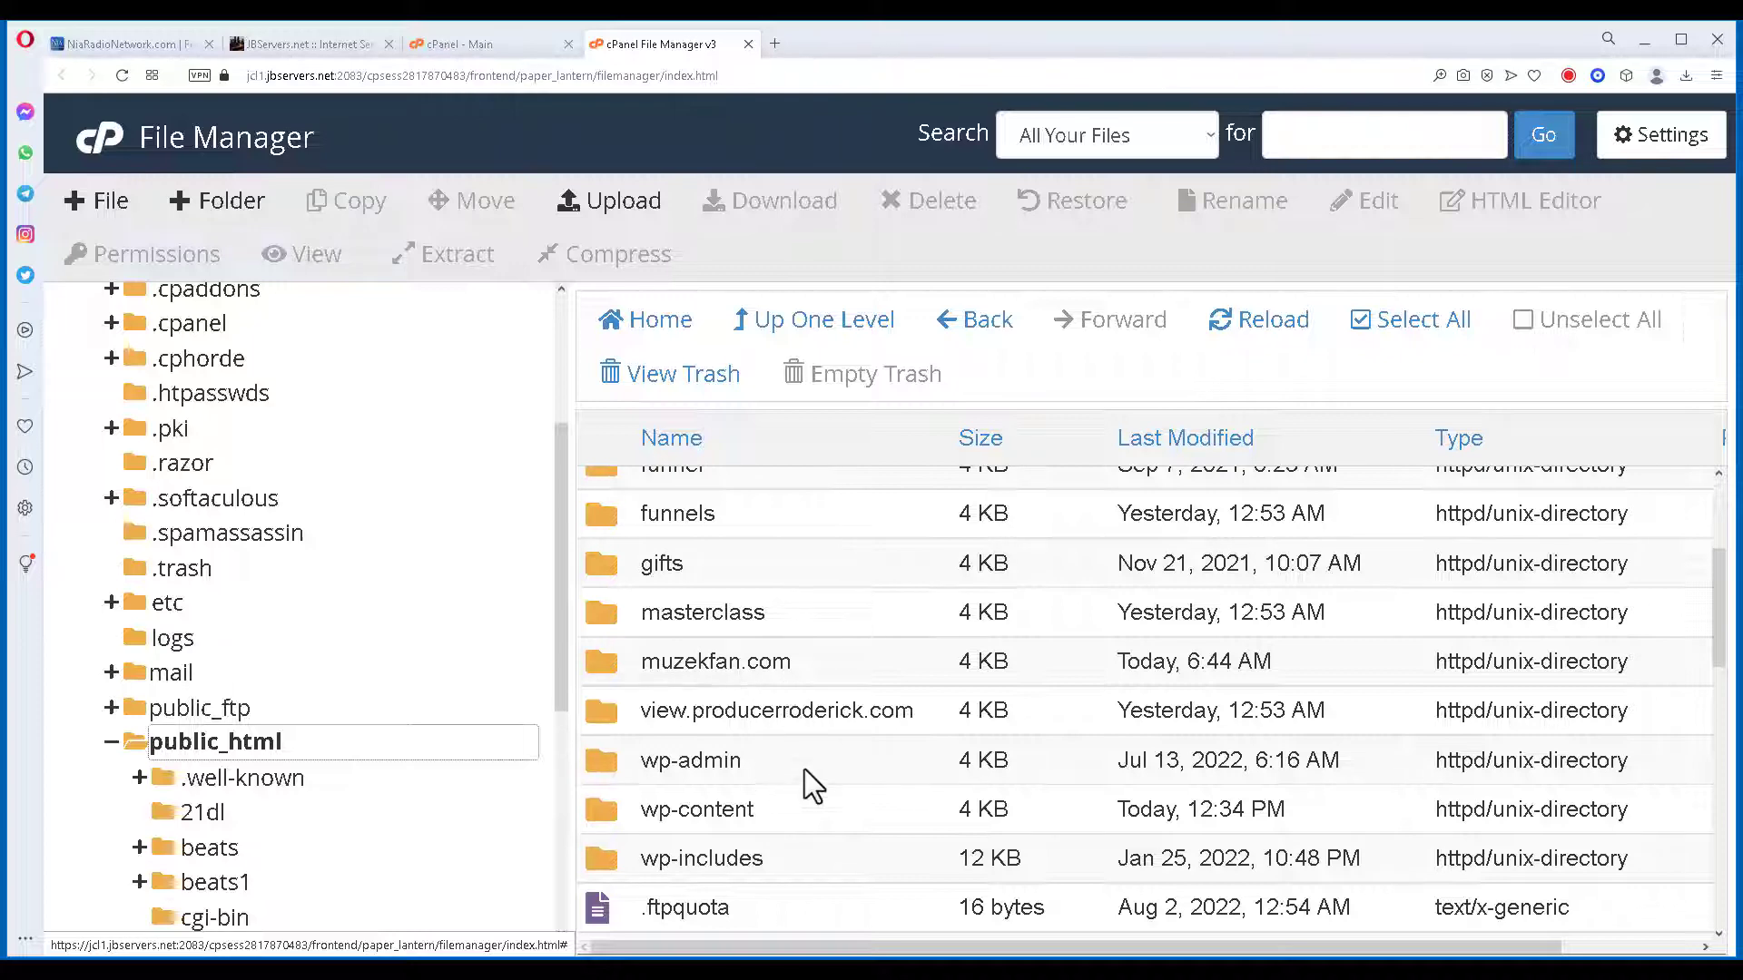
scroll(810, 782, "down", 1)
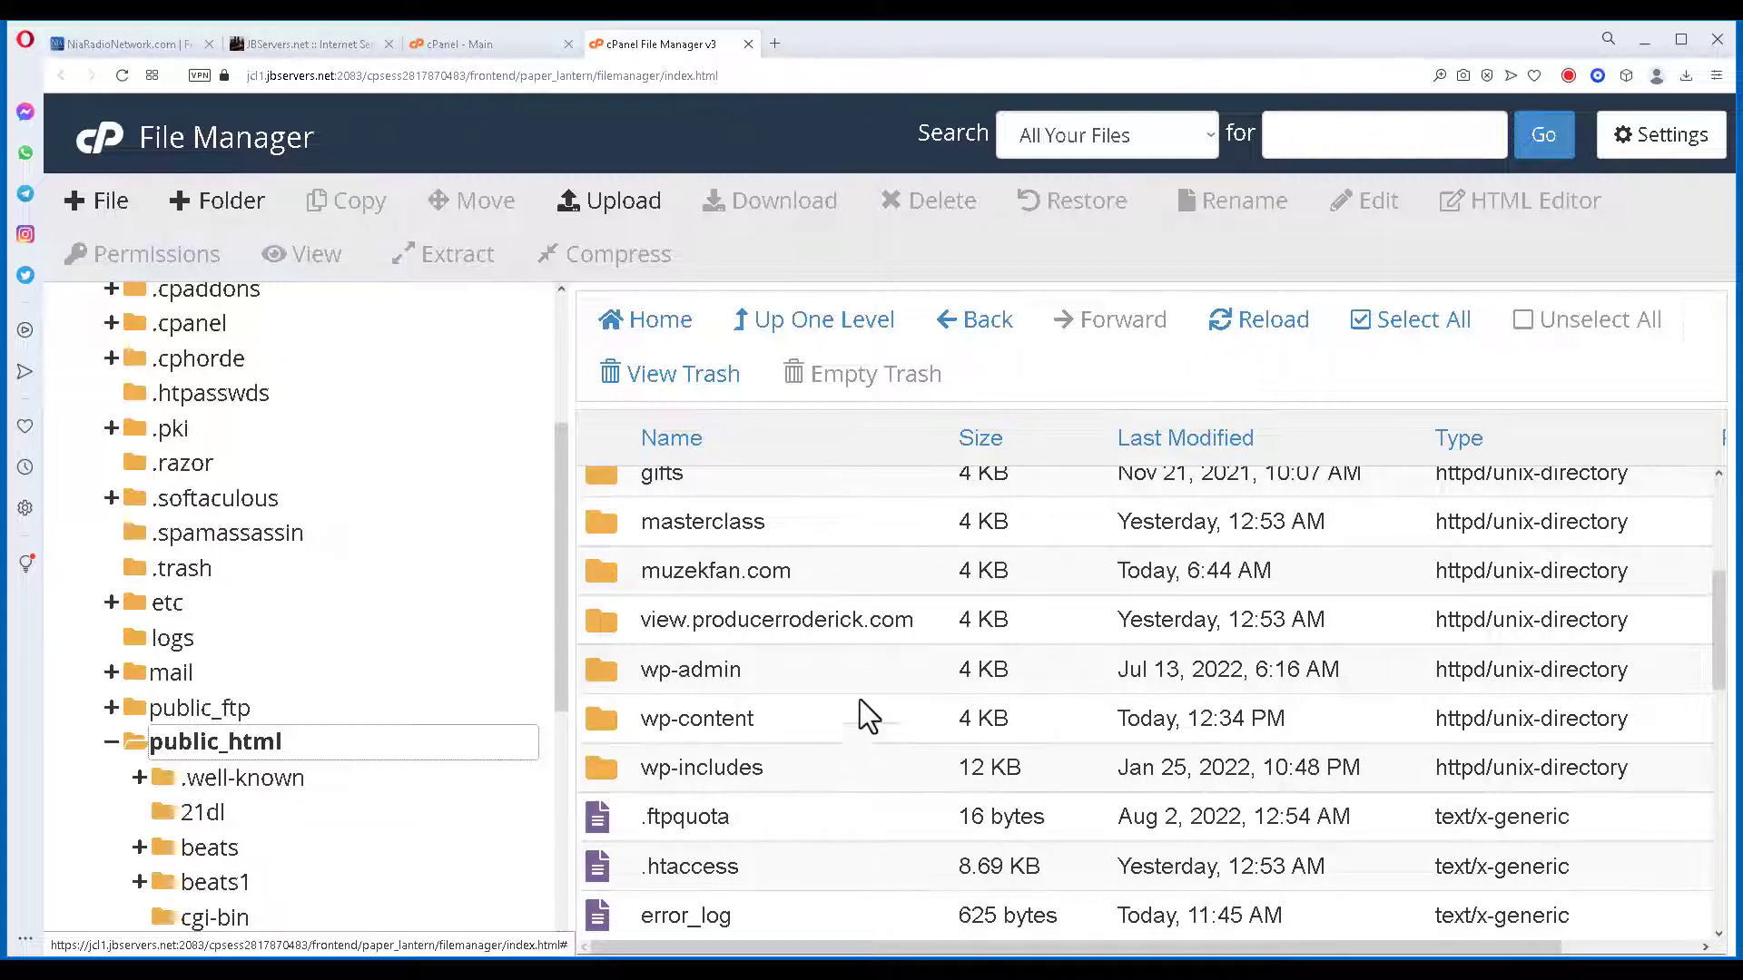
scroll(726, 908, "down", 10)
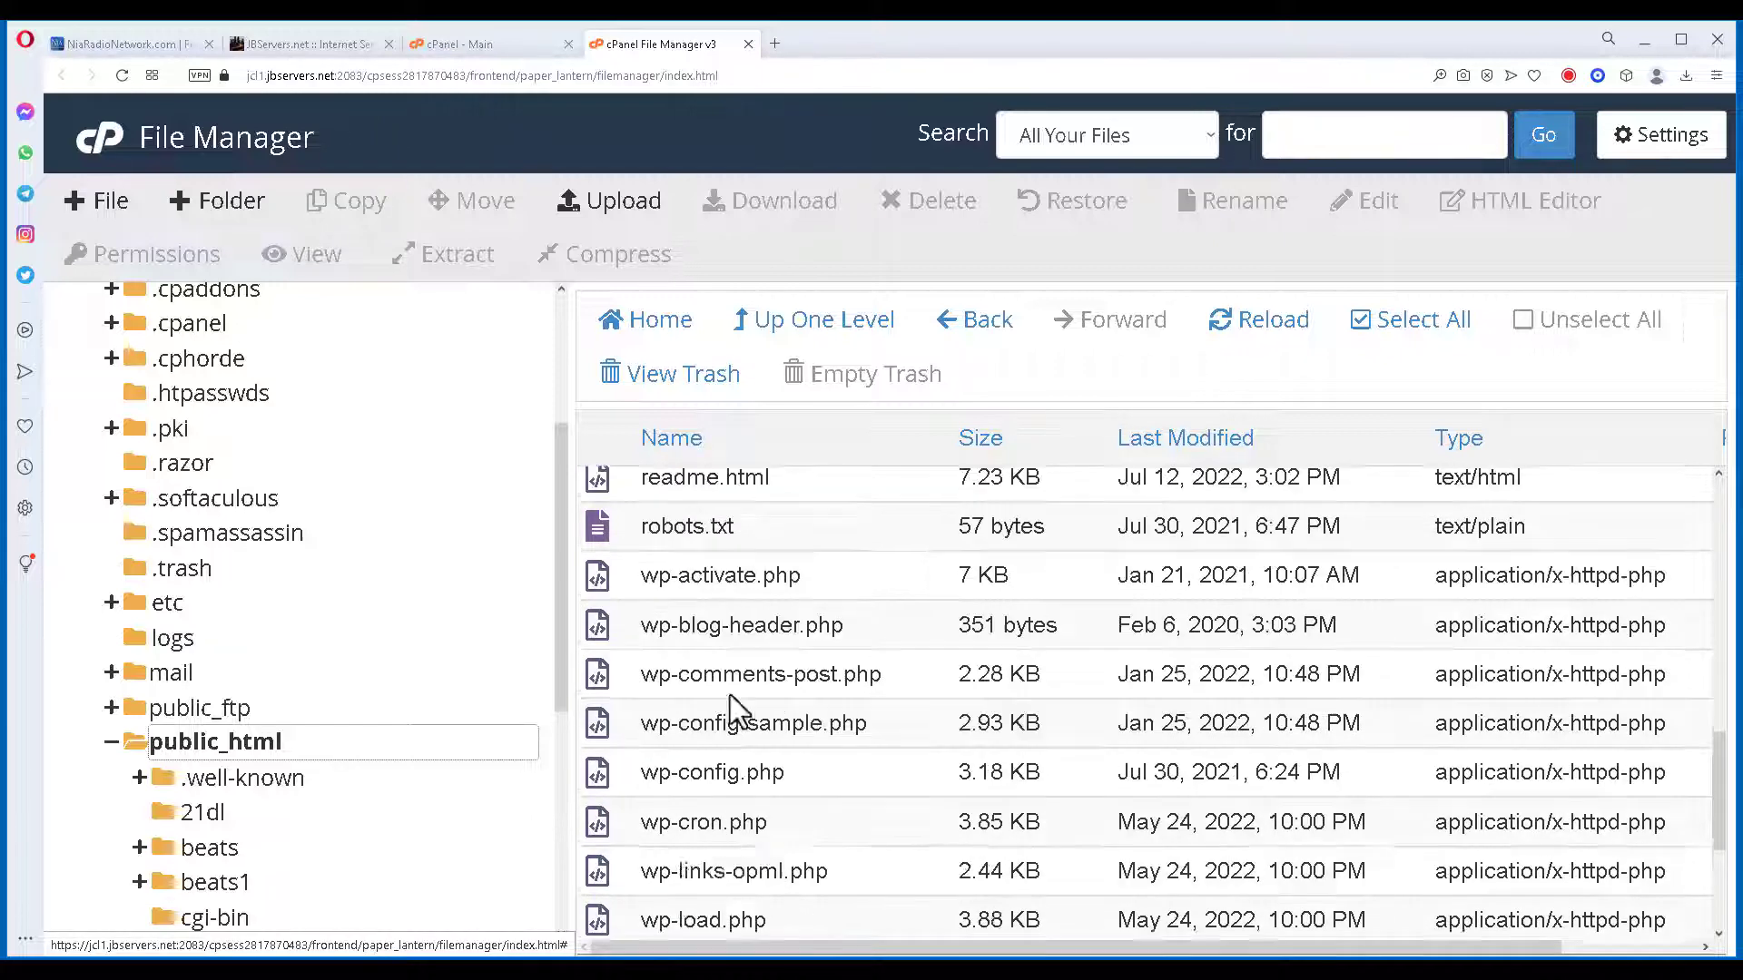
scroll(782, 682, "up", 12)
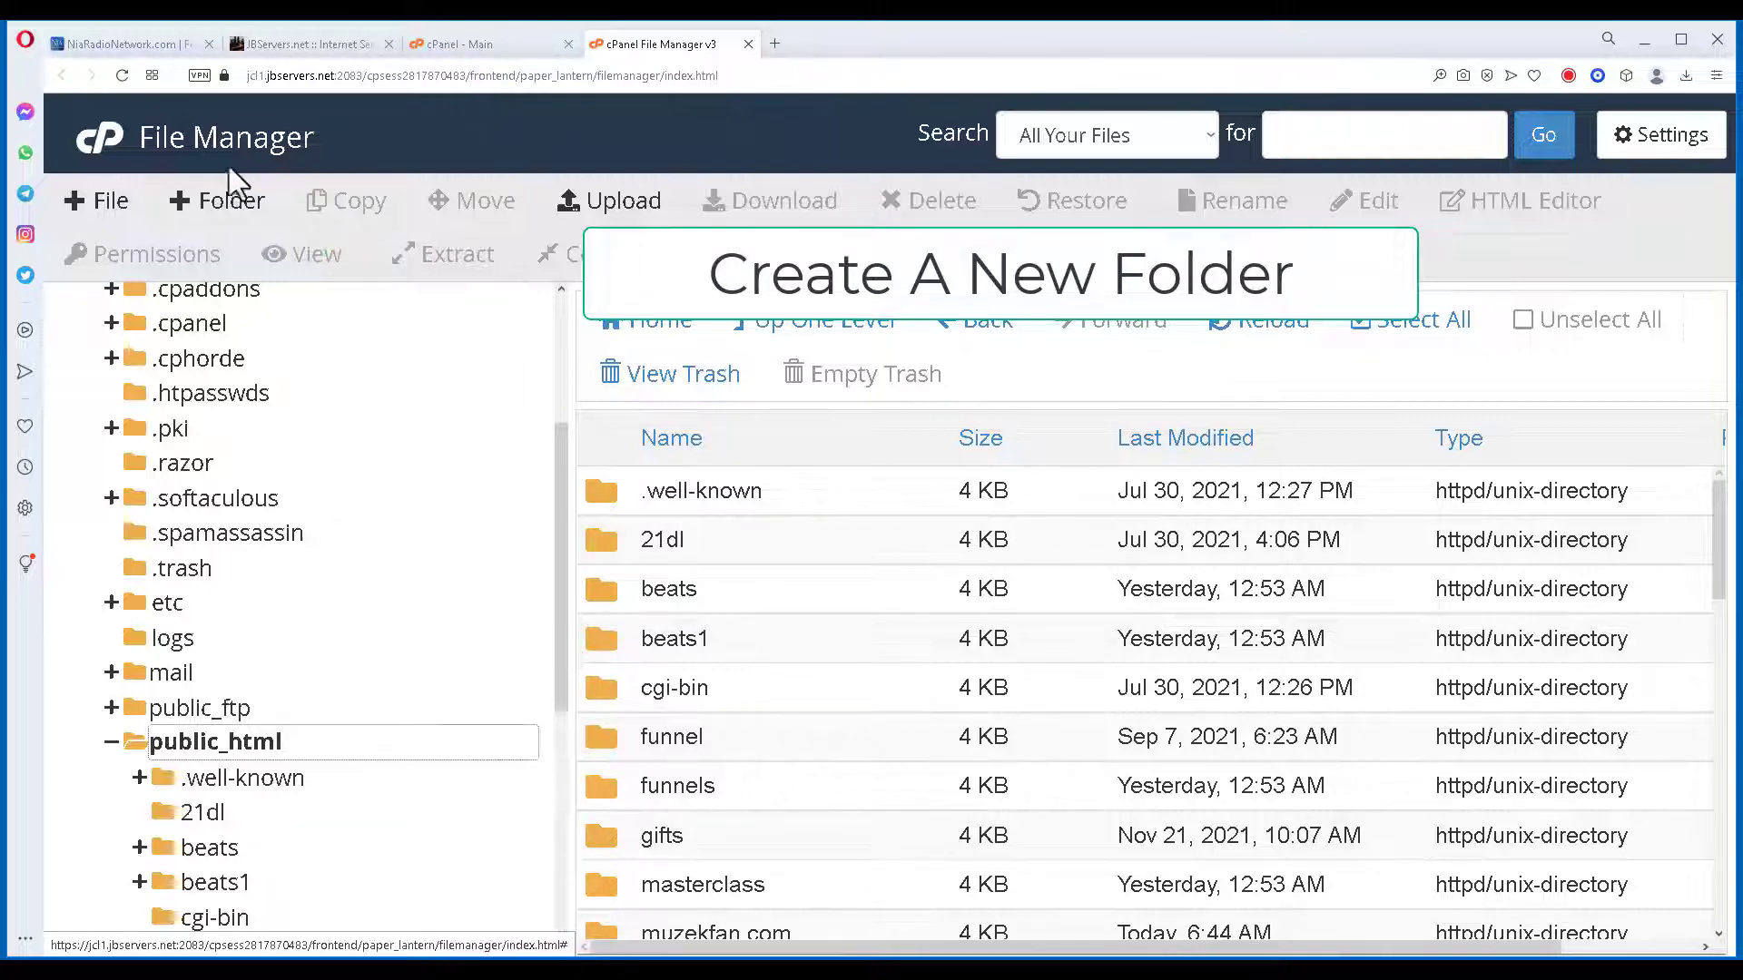
Create a new folder named 'test' inside public_html.
left_click(257, 210)
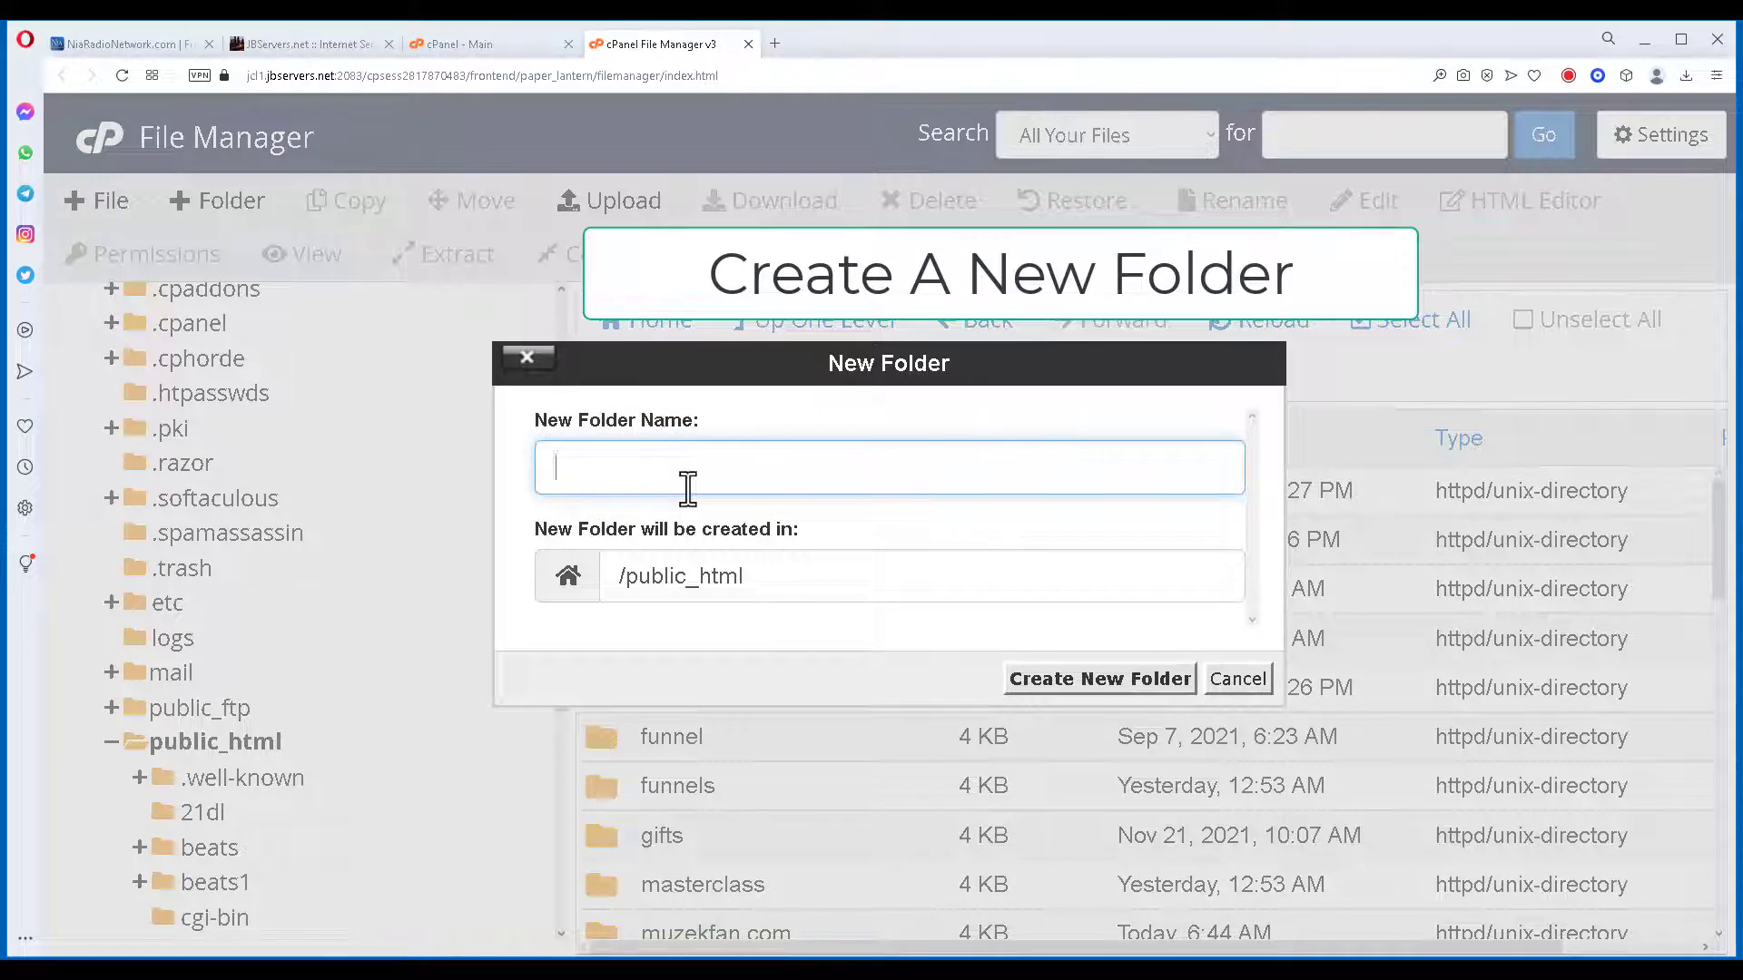
type("test")
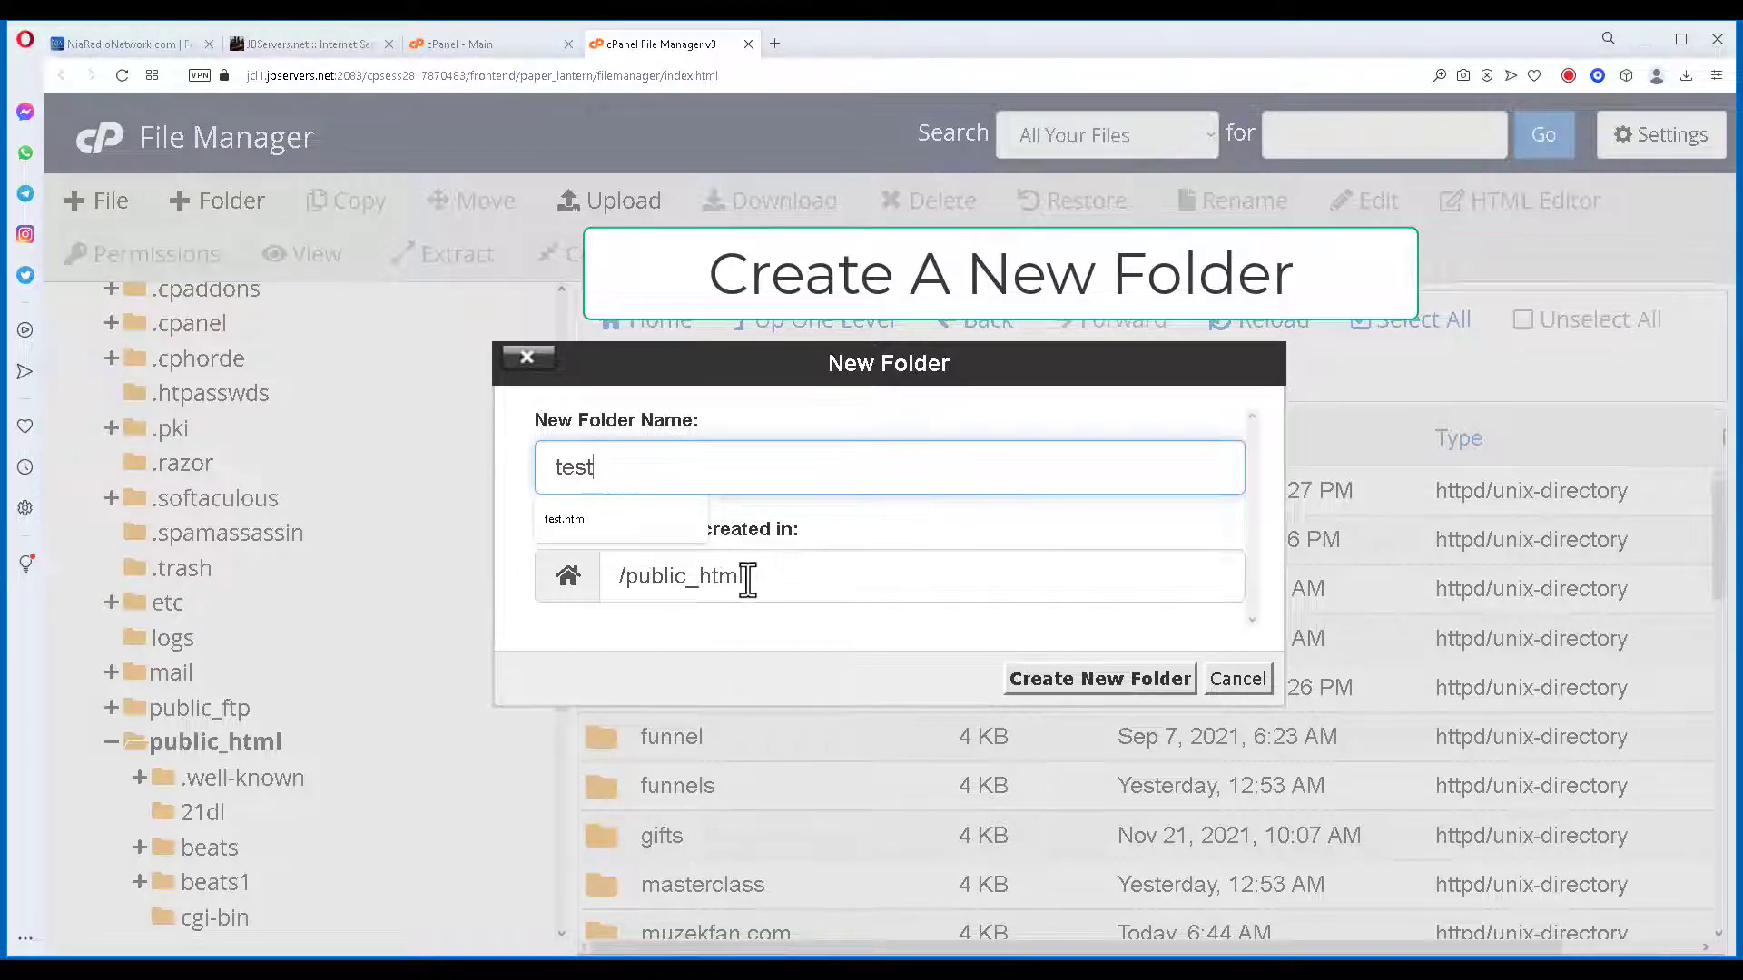
left_click(1132, 688)
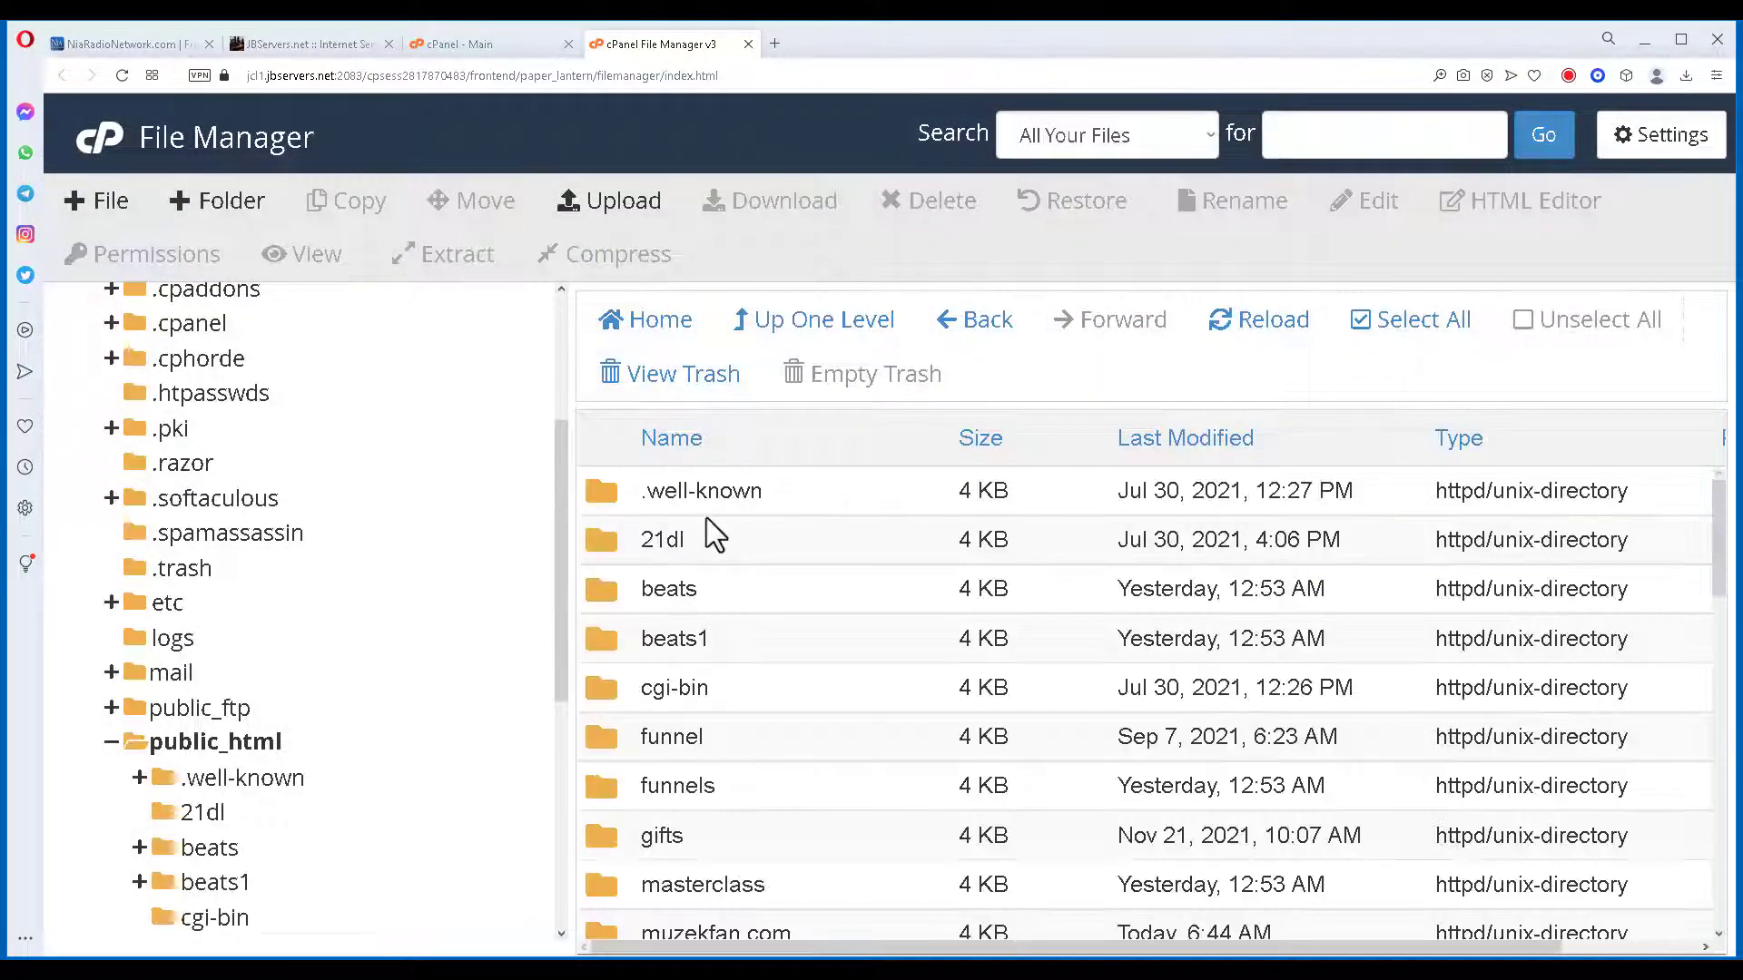
Open the new test folder to confirm it is empty.
scroll(726, 581, "down", 4)
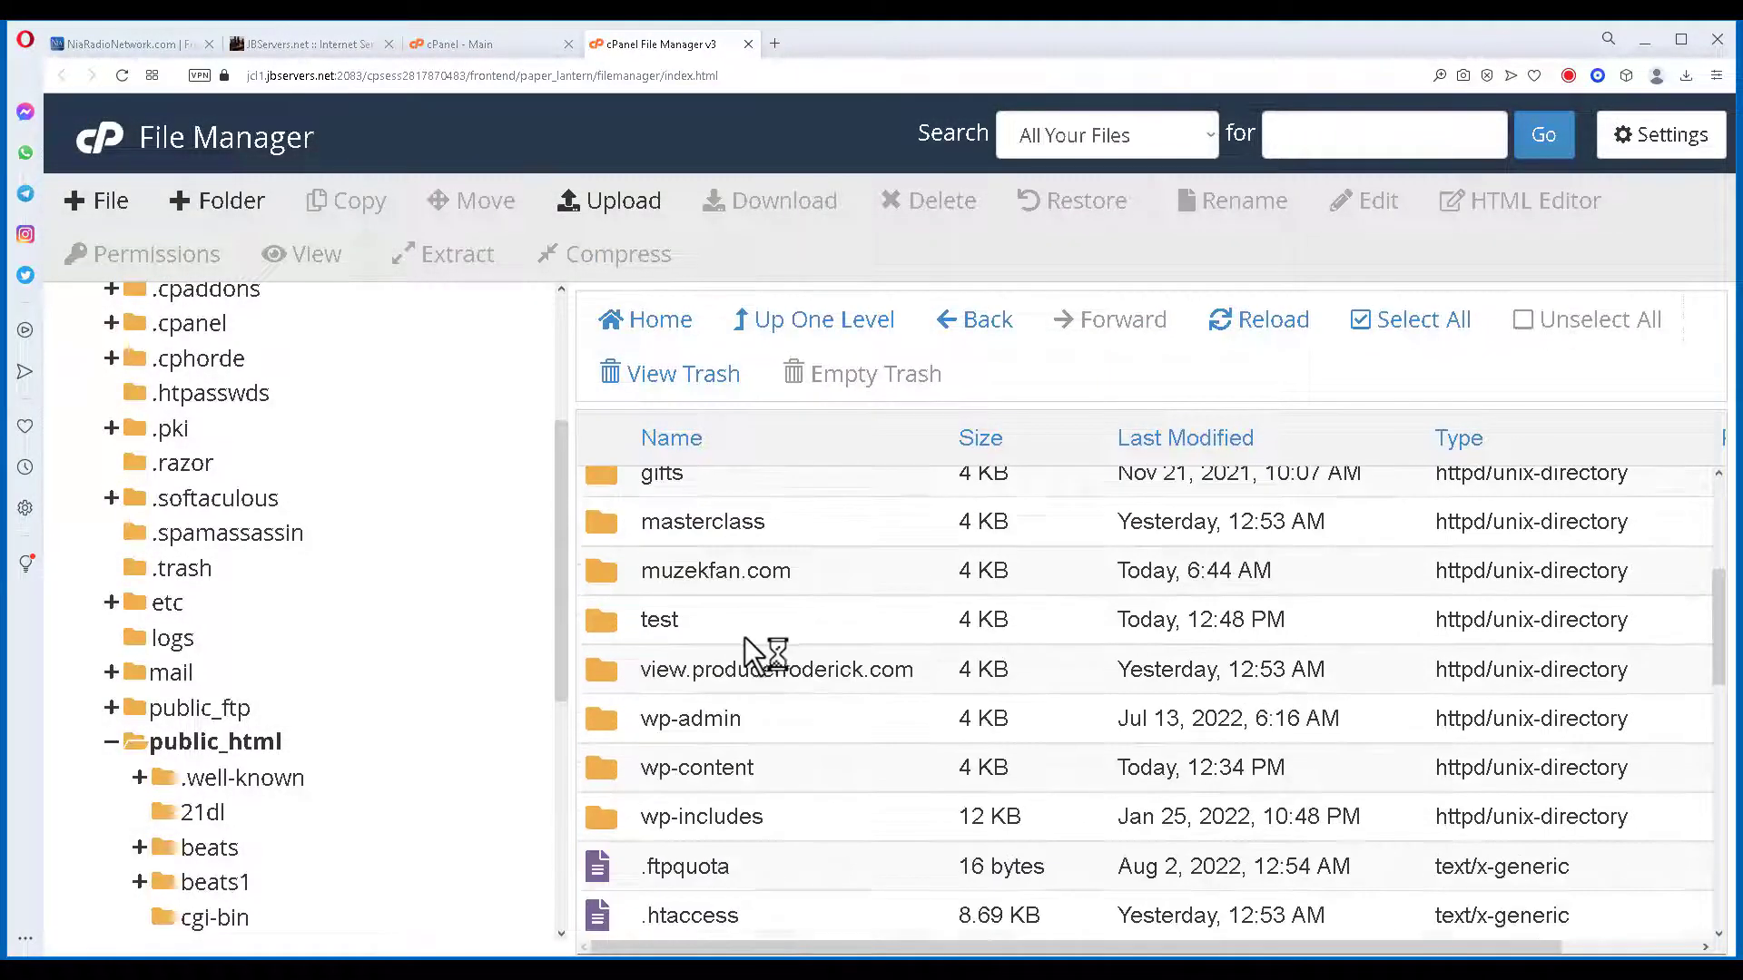
left_click(613, 624)
double_click(613, 625)
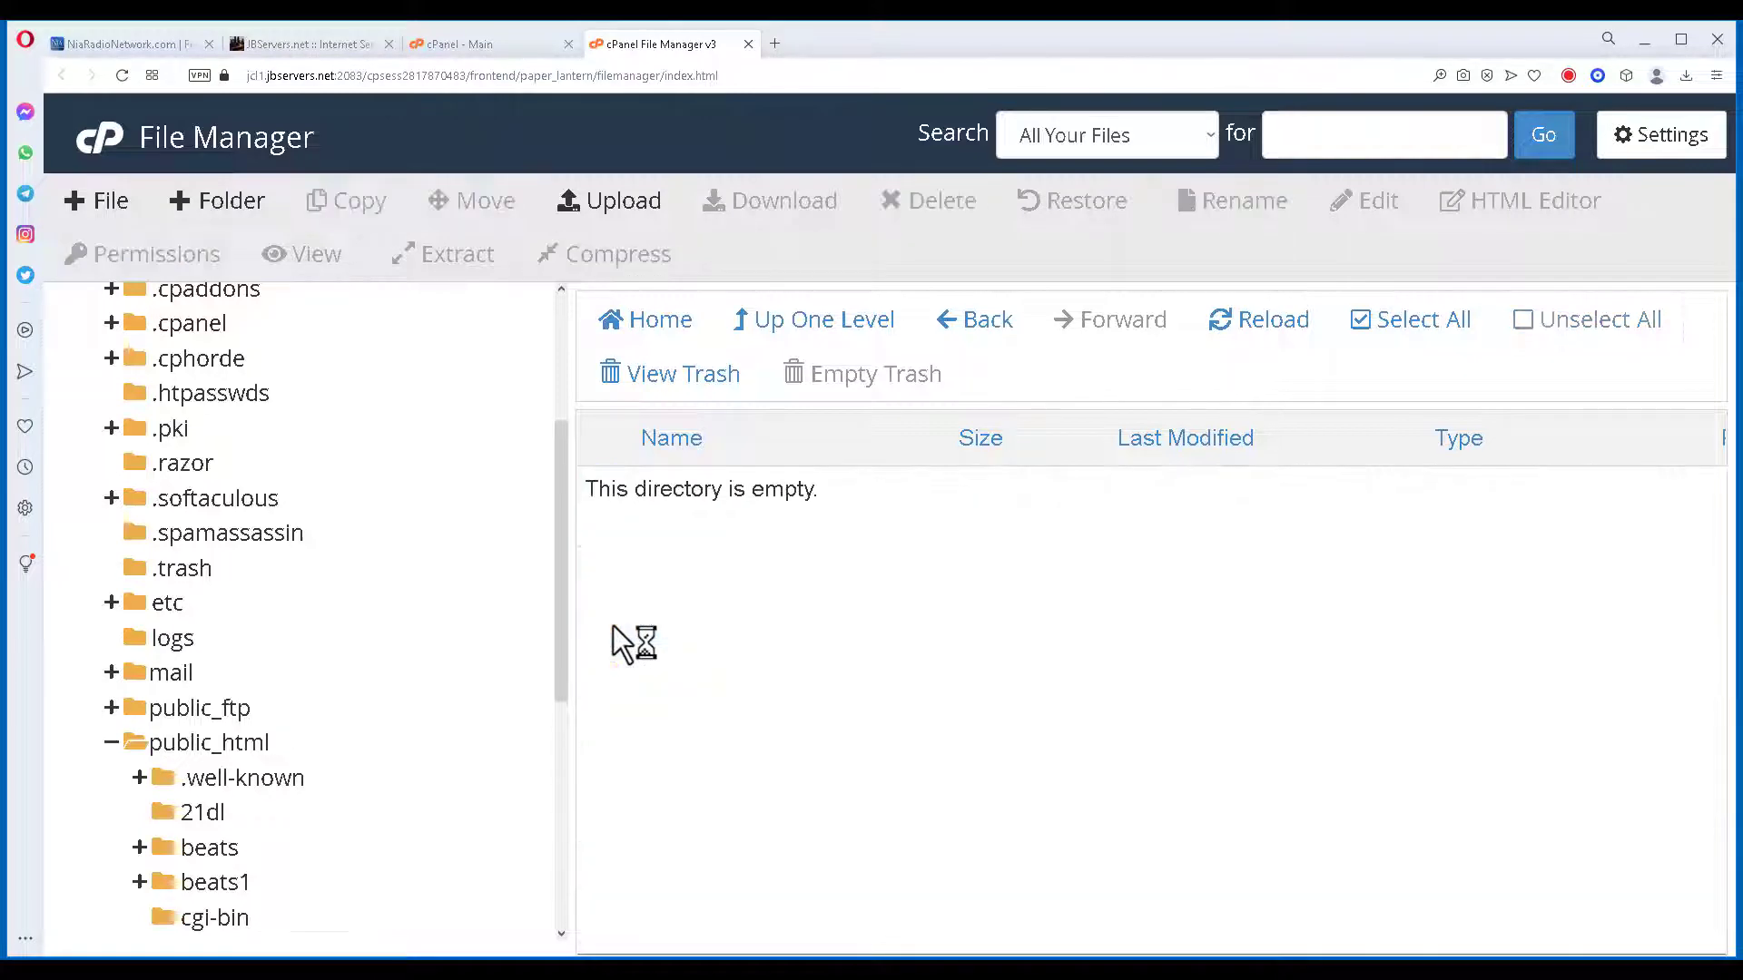
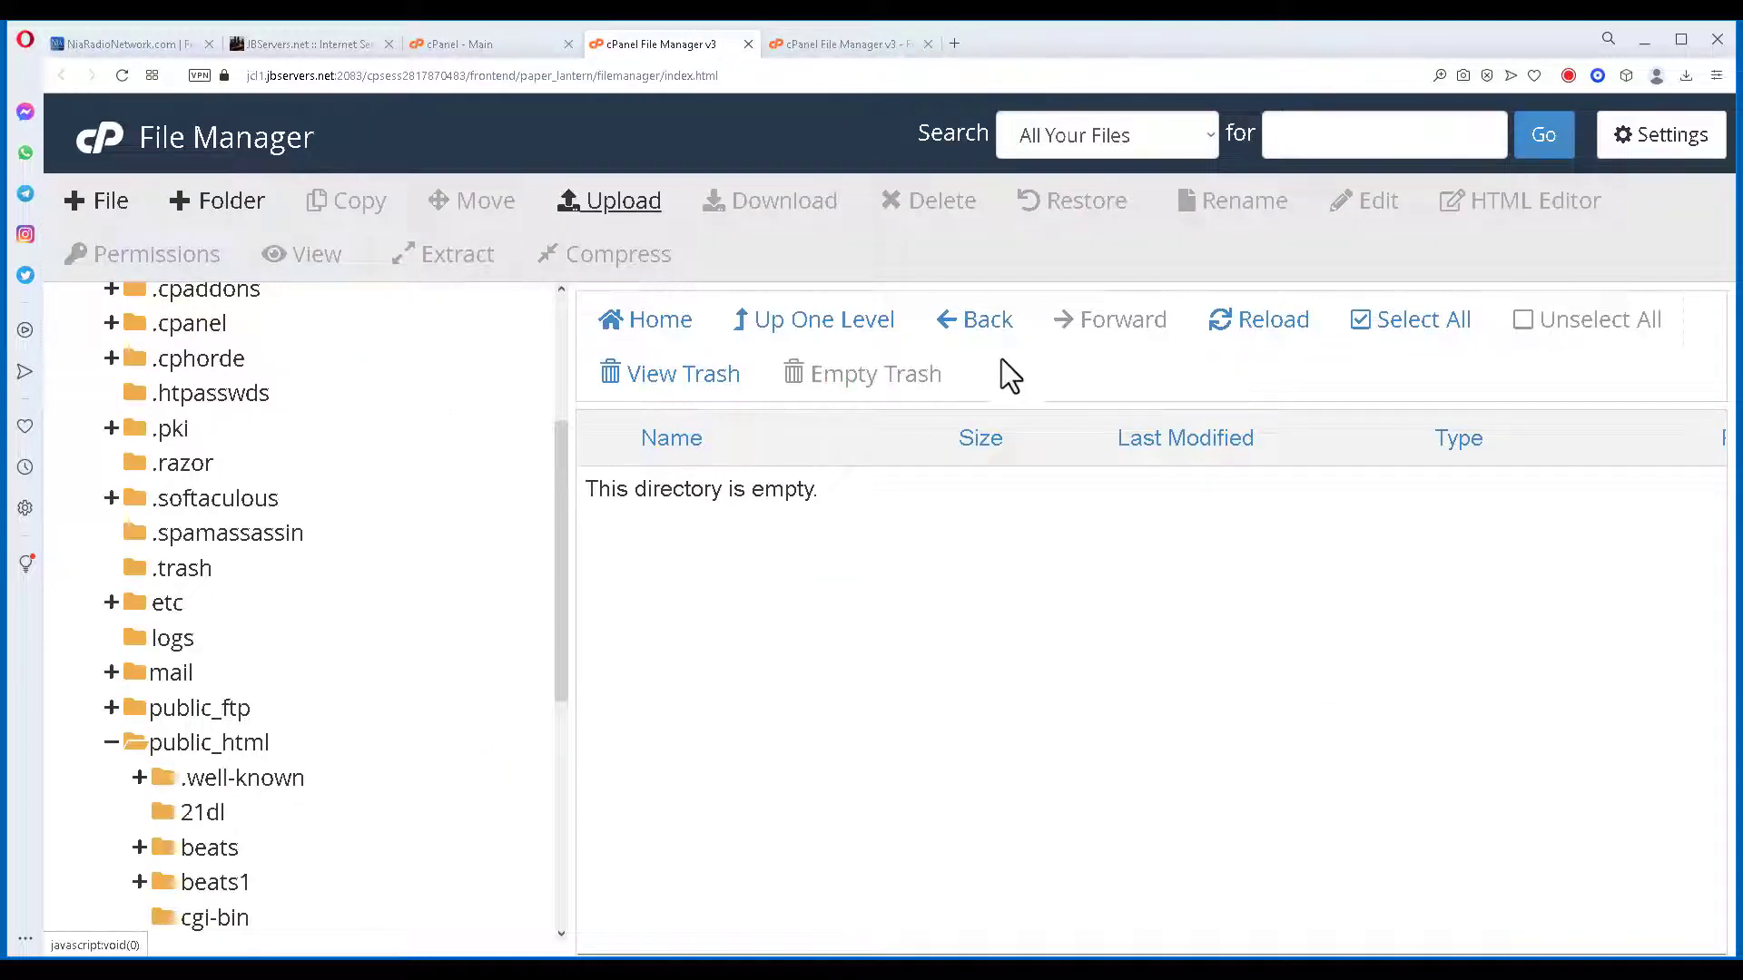
Refresh the test folder and create a new empty file named index.html.
left_click(1270, 327)
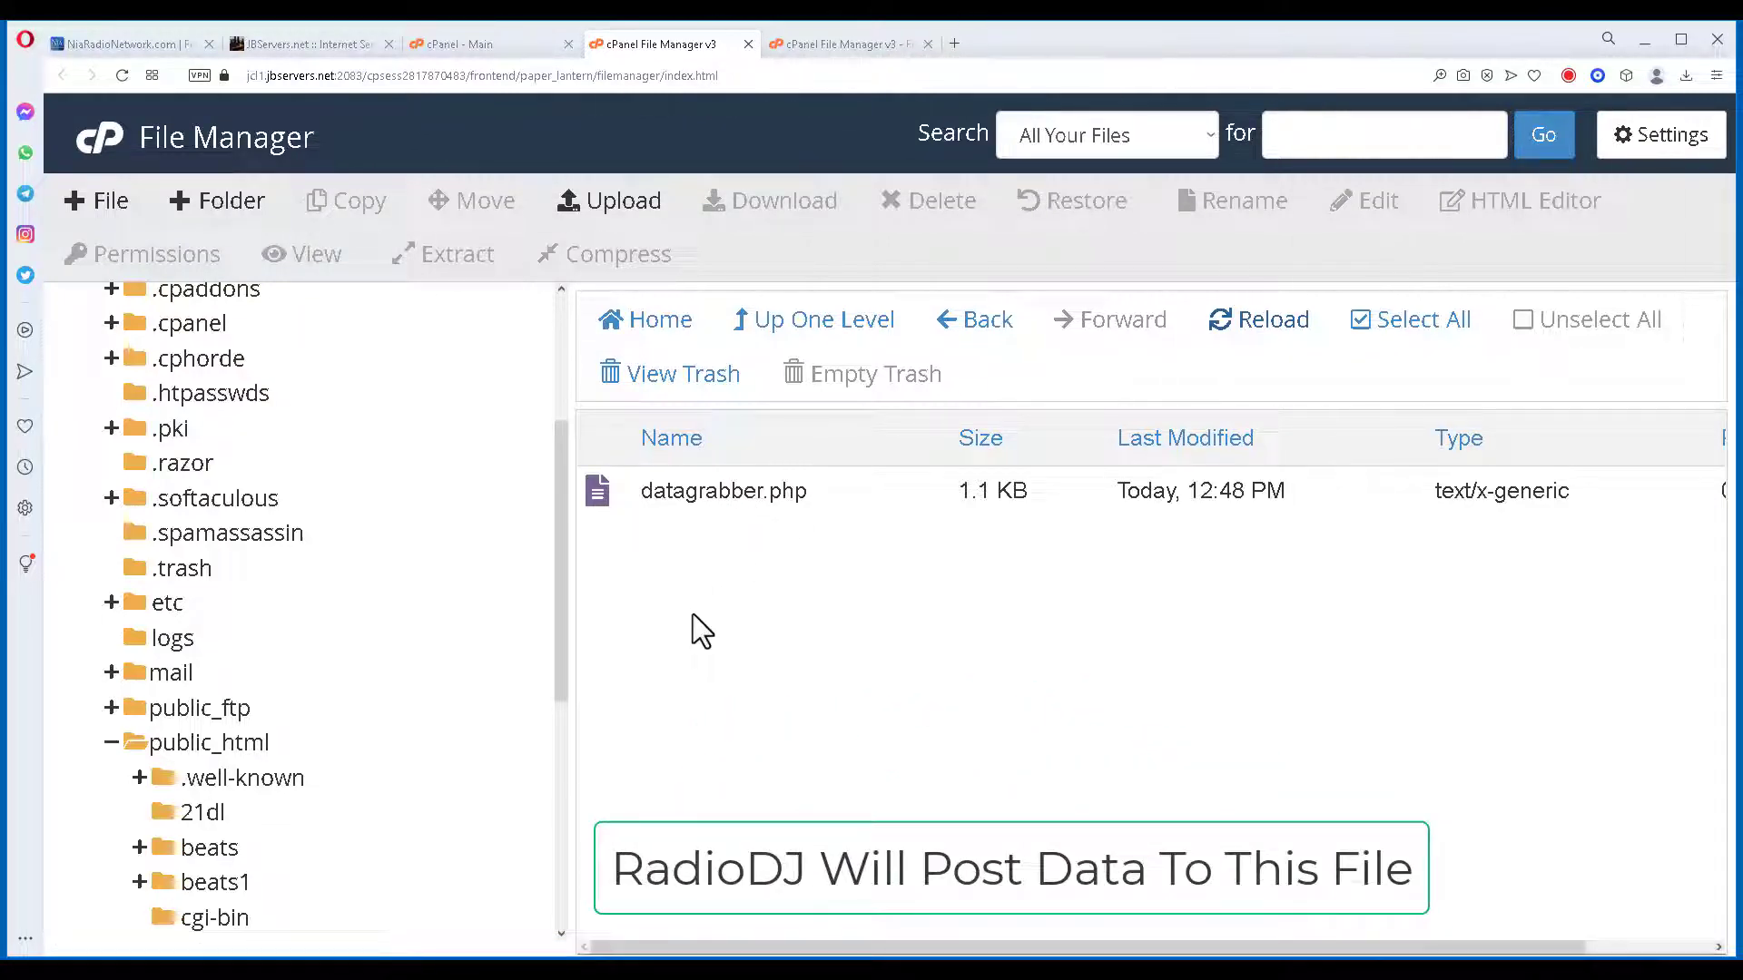
left_click(104, 207)
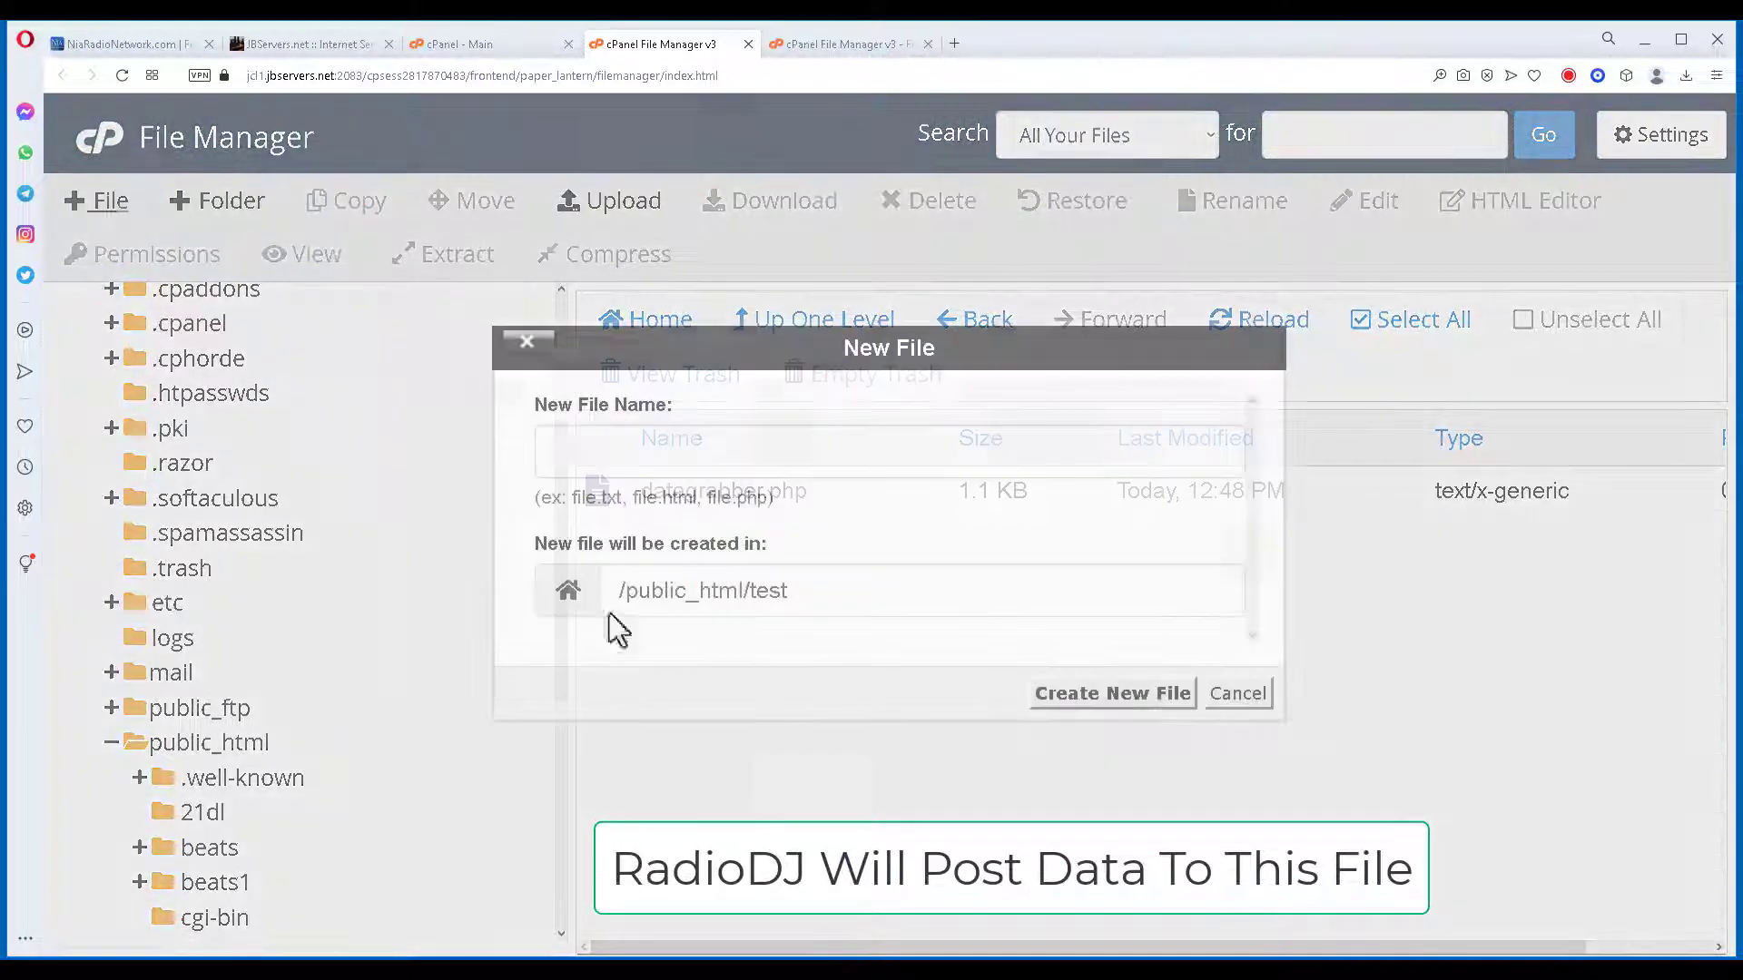
type("index")
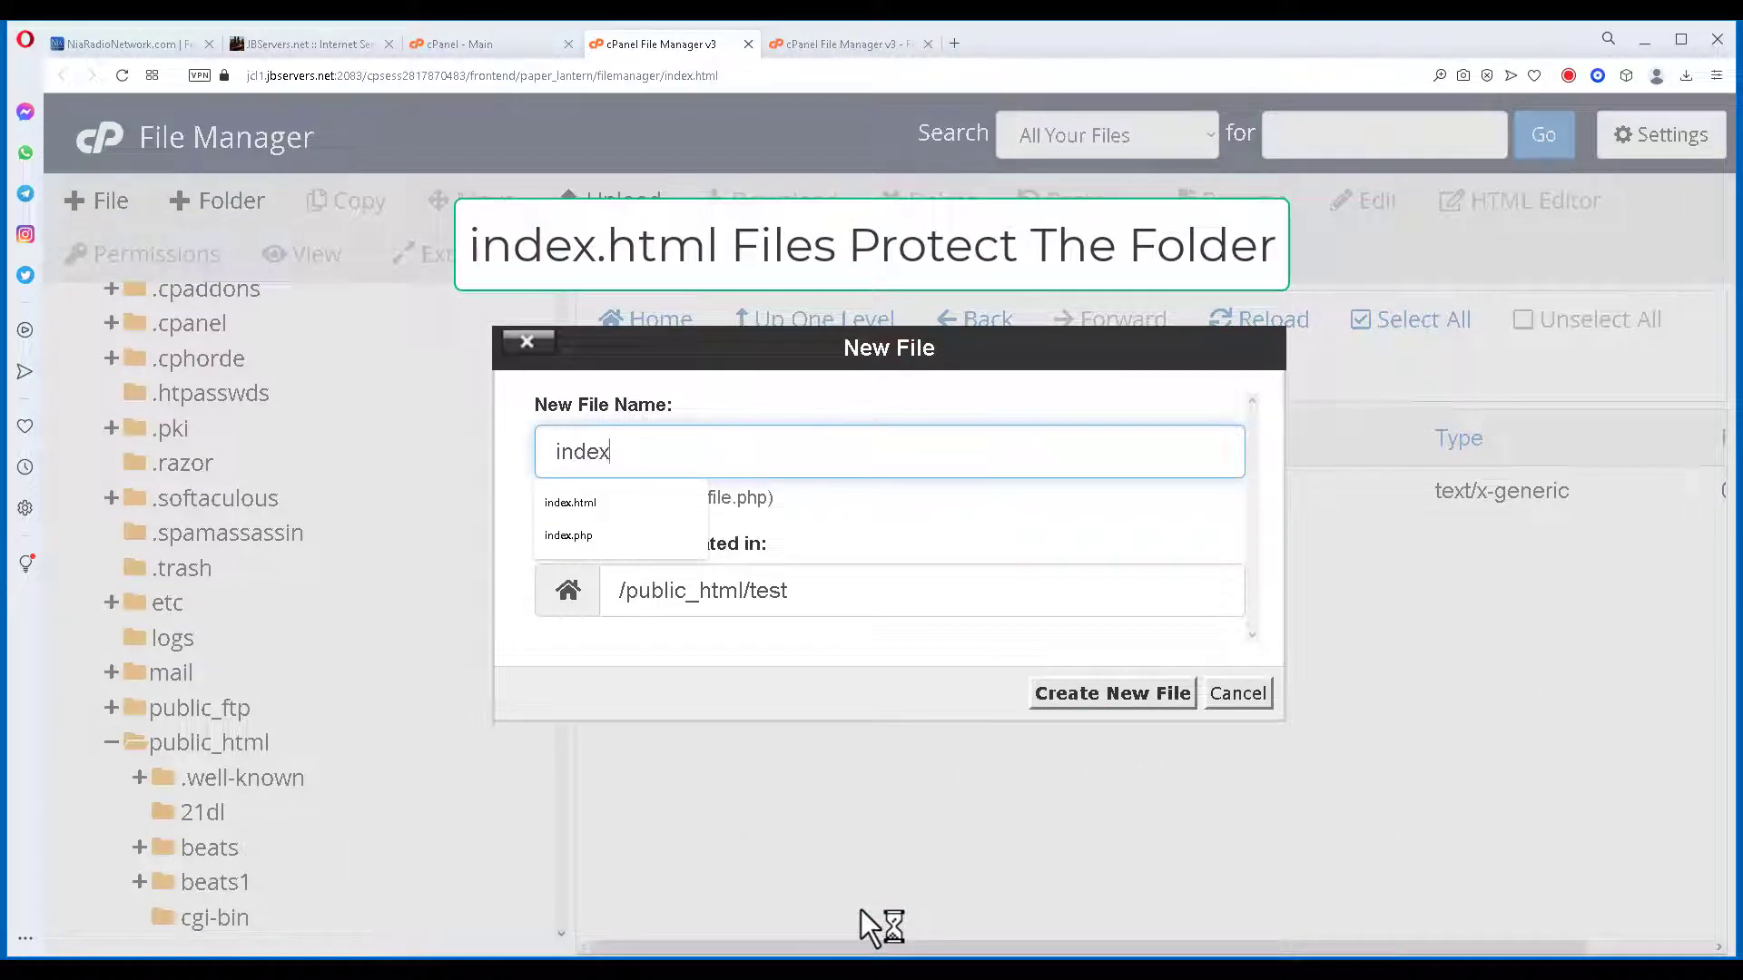
type(".html")
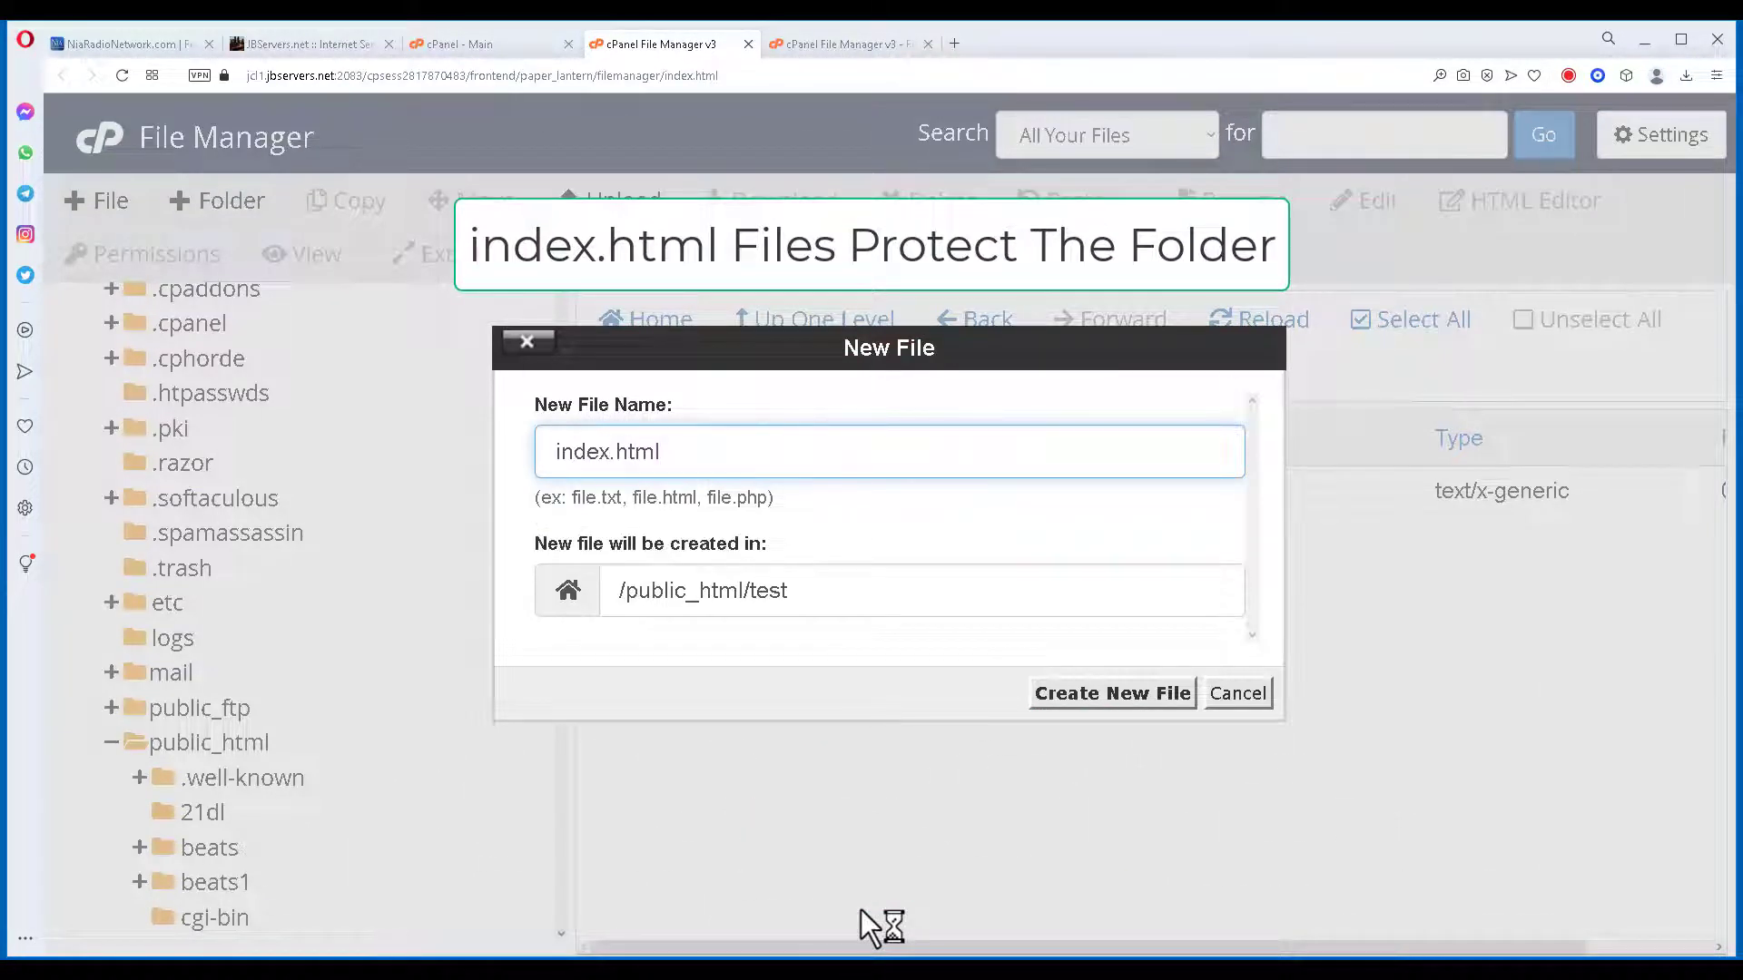
left_click(1109, 707)
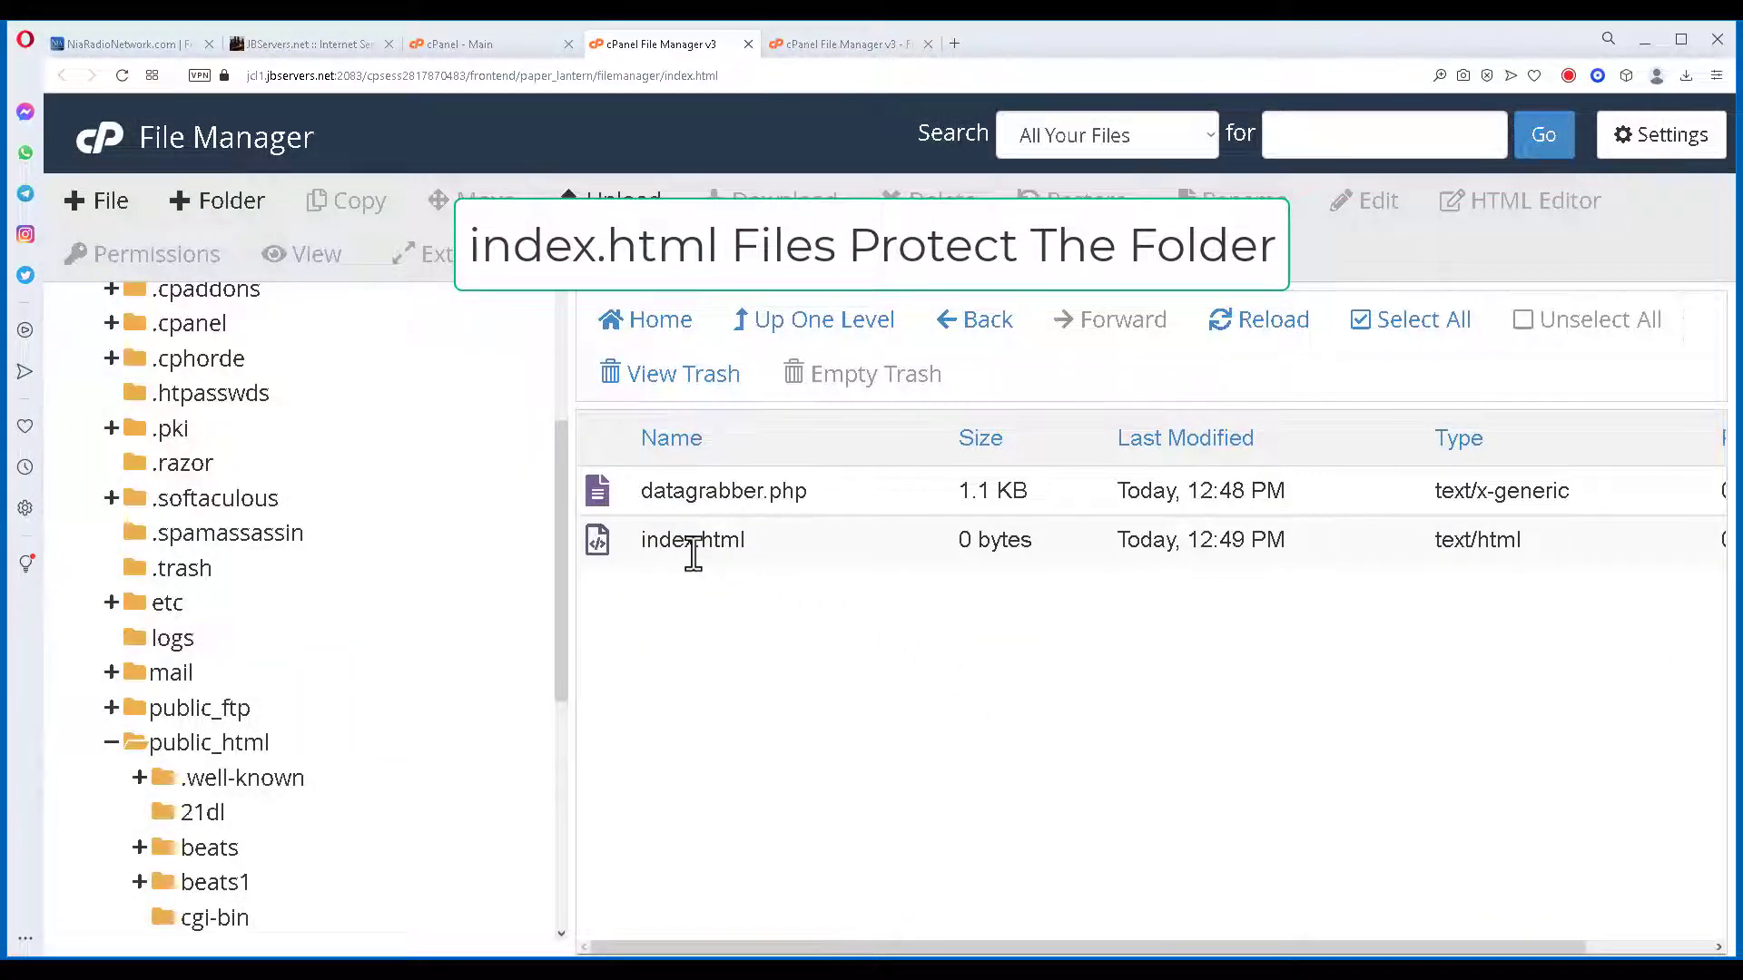
Open index.html for editing in the code editor with utf-8 encoding.
right_click(692, 549)
left_click(758, 579)
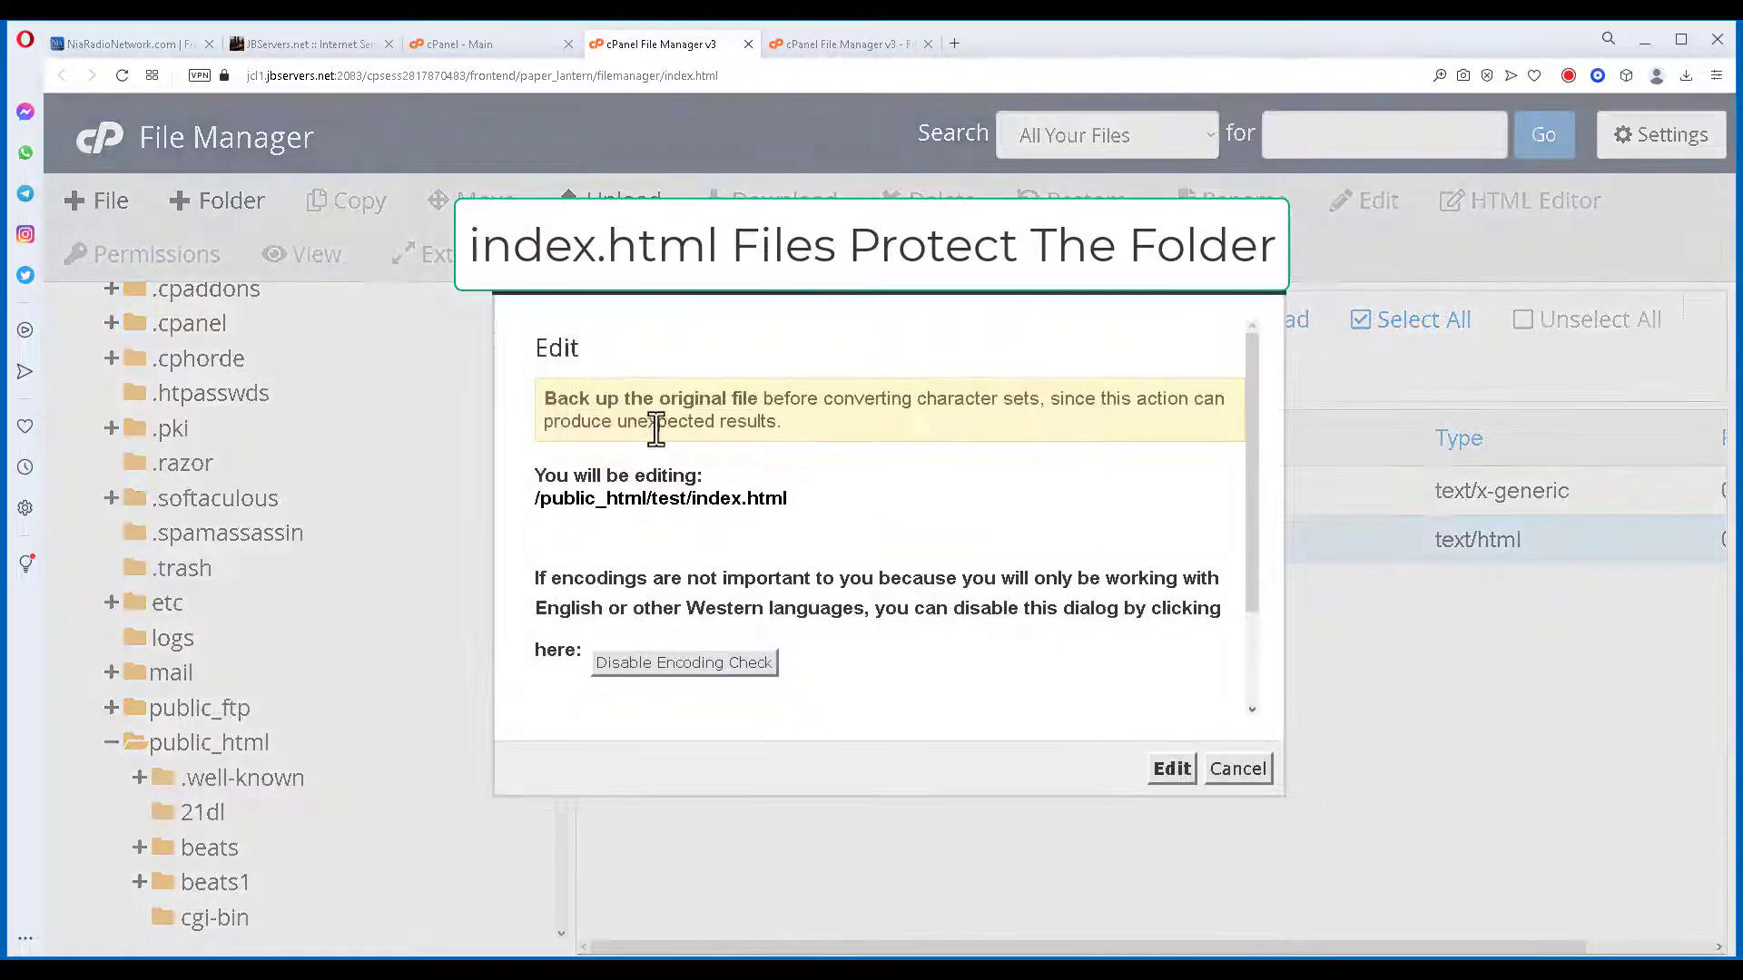
left_click(1169, 771)
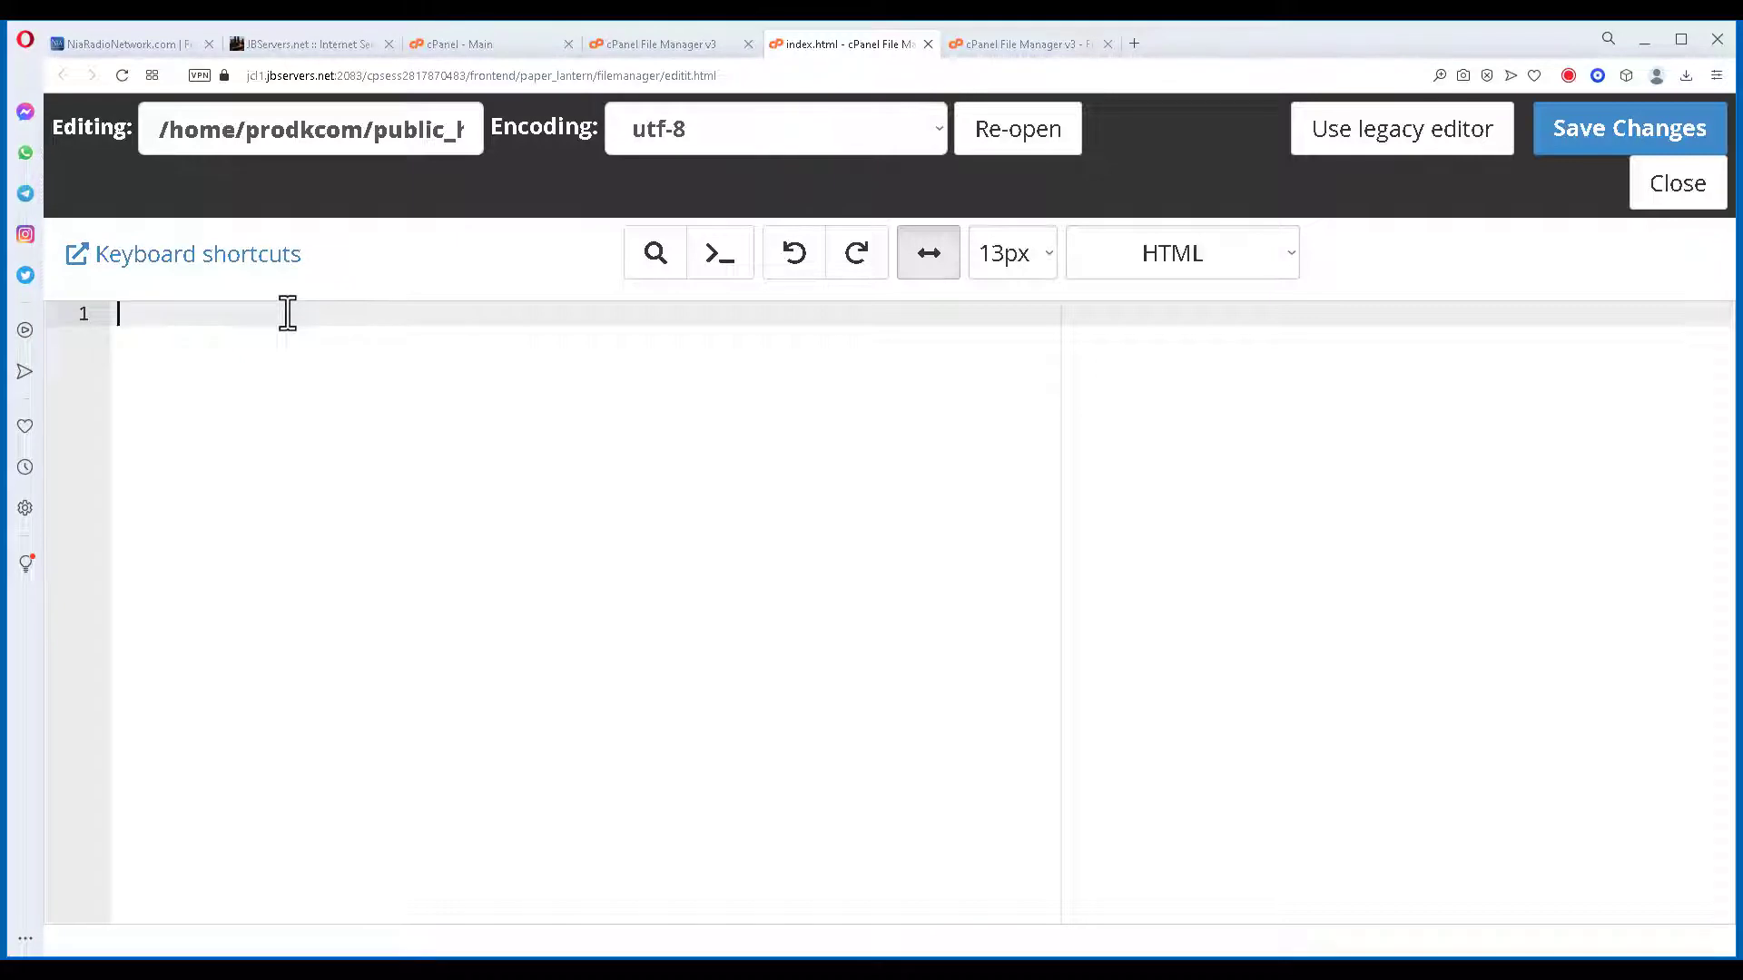
Paste an HTML 4.0 template and replace the 'New Document' title with 'RADIODJ Test Folder'.
type("<!DOCTYPE HTML PUBLIC \"-//W3C//DTD HTML 4.0 Transitional//EN\"> <html> <head> <title> New Document </title> <meta name=\"Generator\" content=\"EditPlus\"> <meta name=\"Author\" content=\"\"> <meta name=\"Keywords\" content=\"\"> <meta name=\"Description\" content=\"\"> </head>  <body>  </body> </html>")
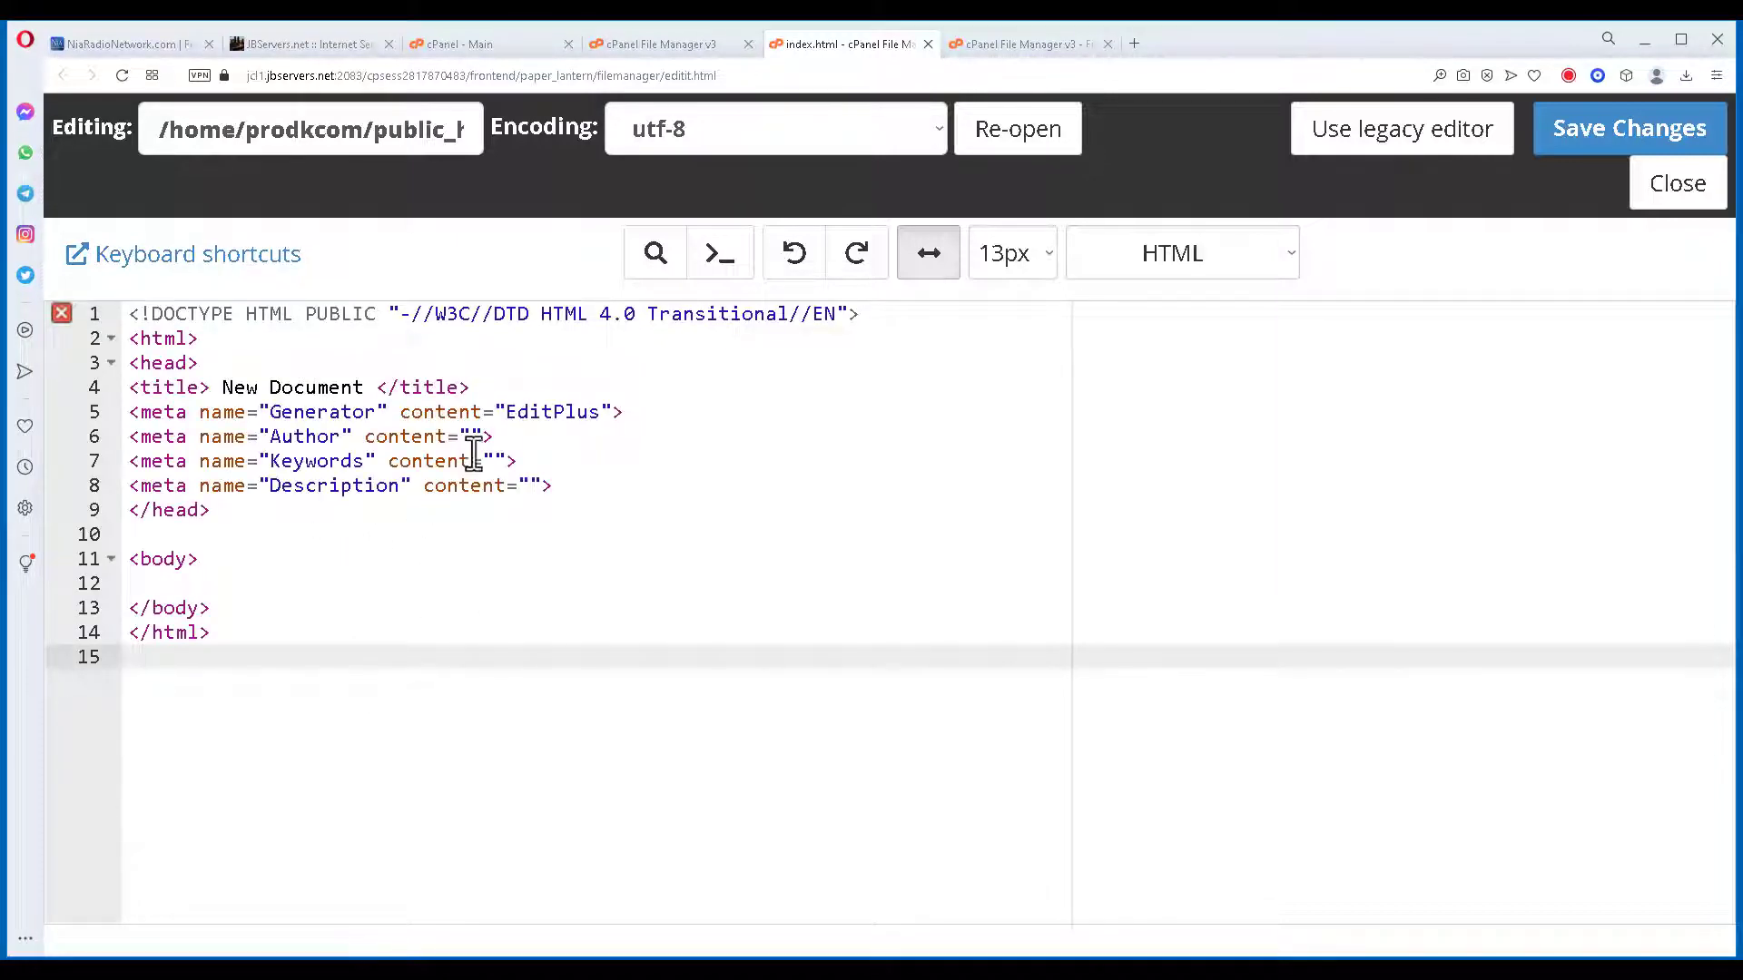
left_click_drag(363, 387, 220, 387)
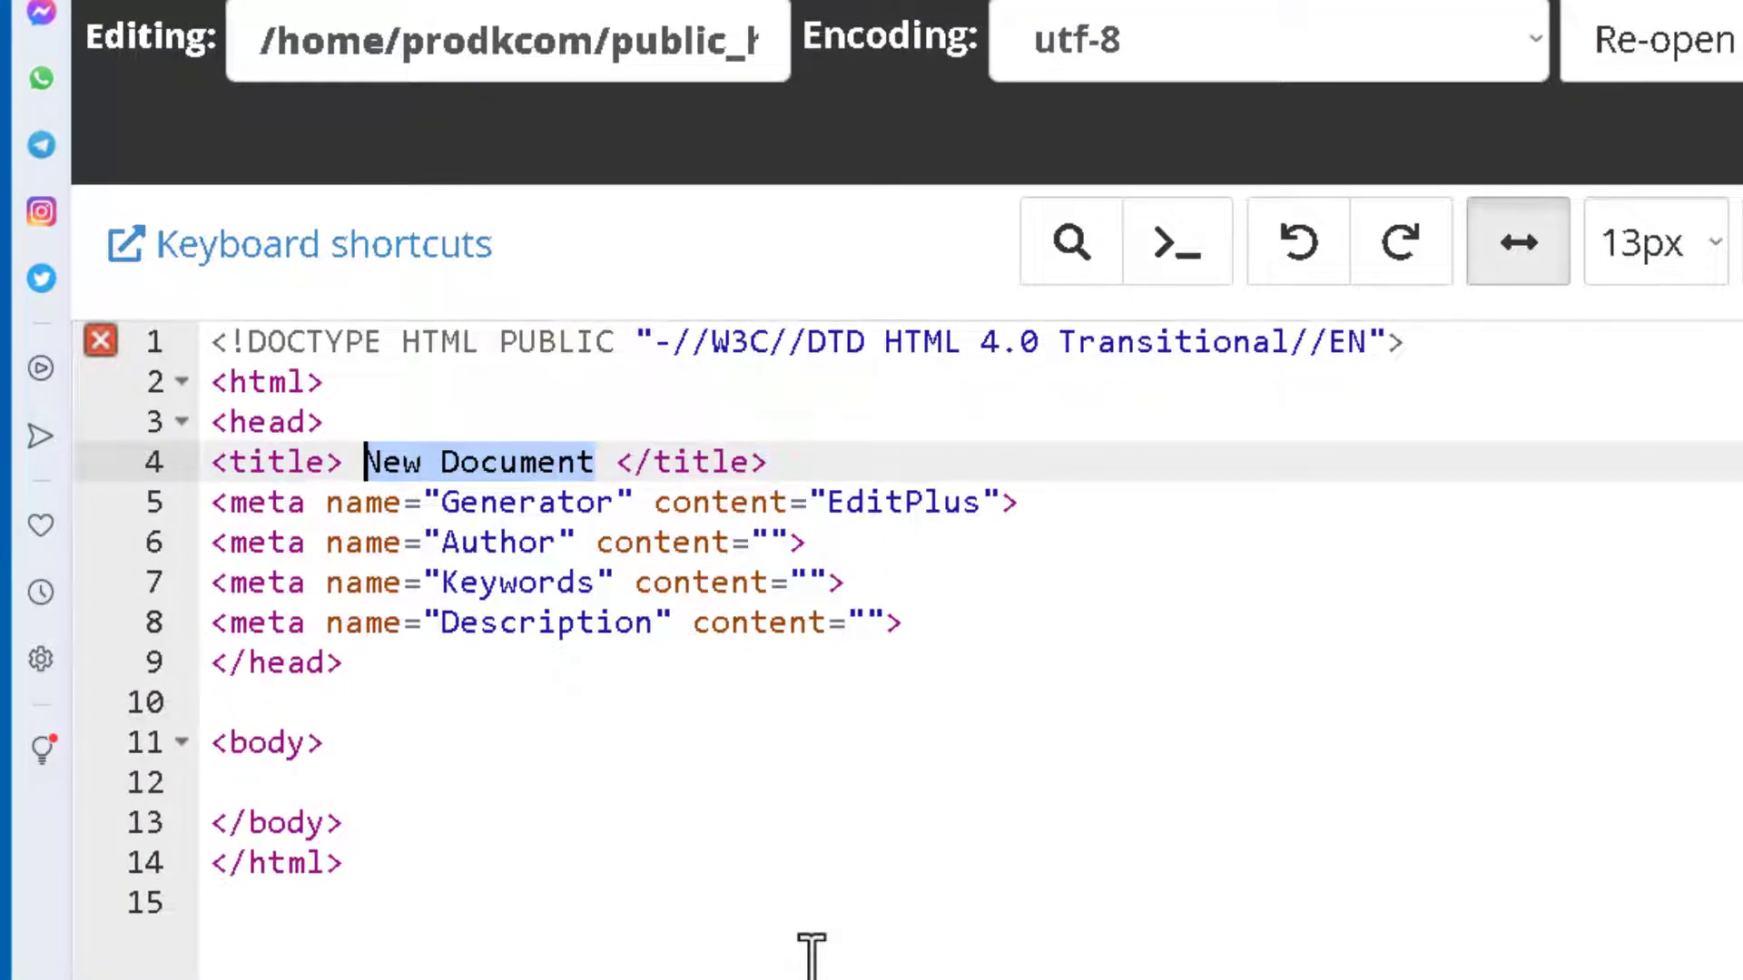
type("RADIOD")
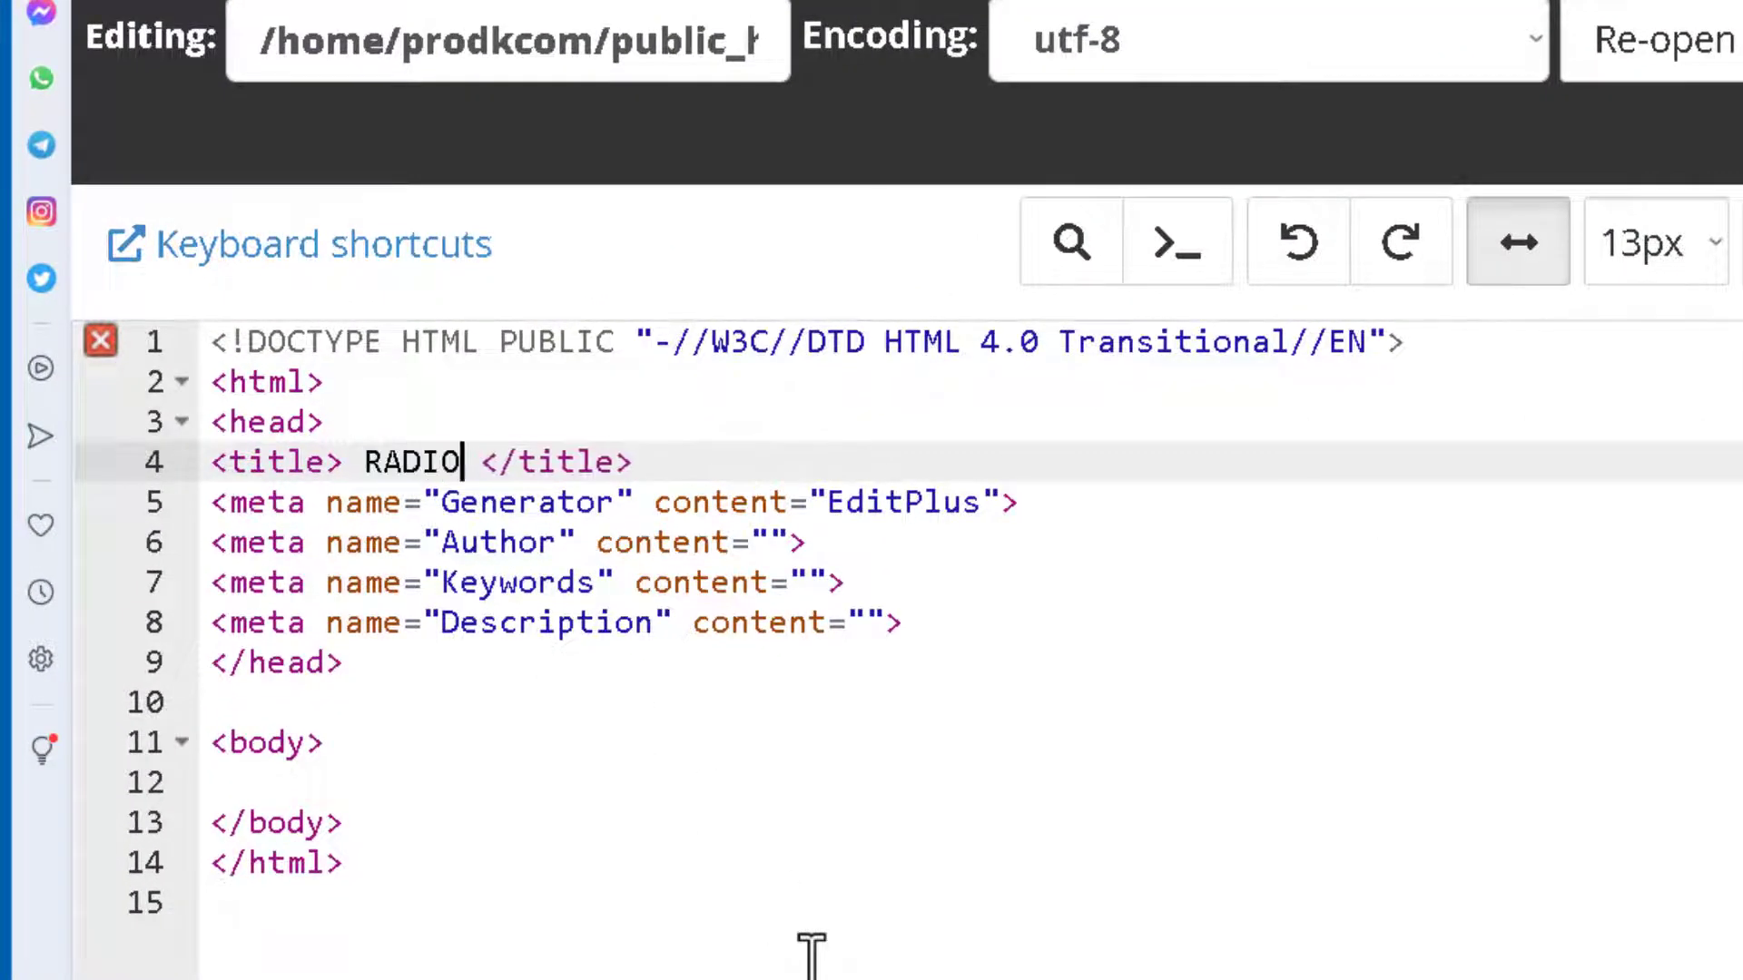
type("J Test")
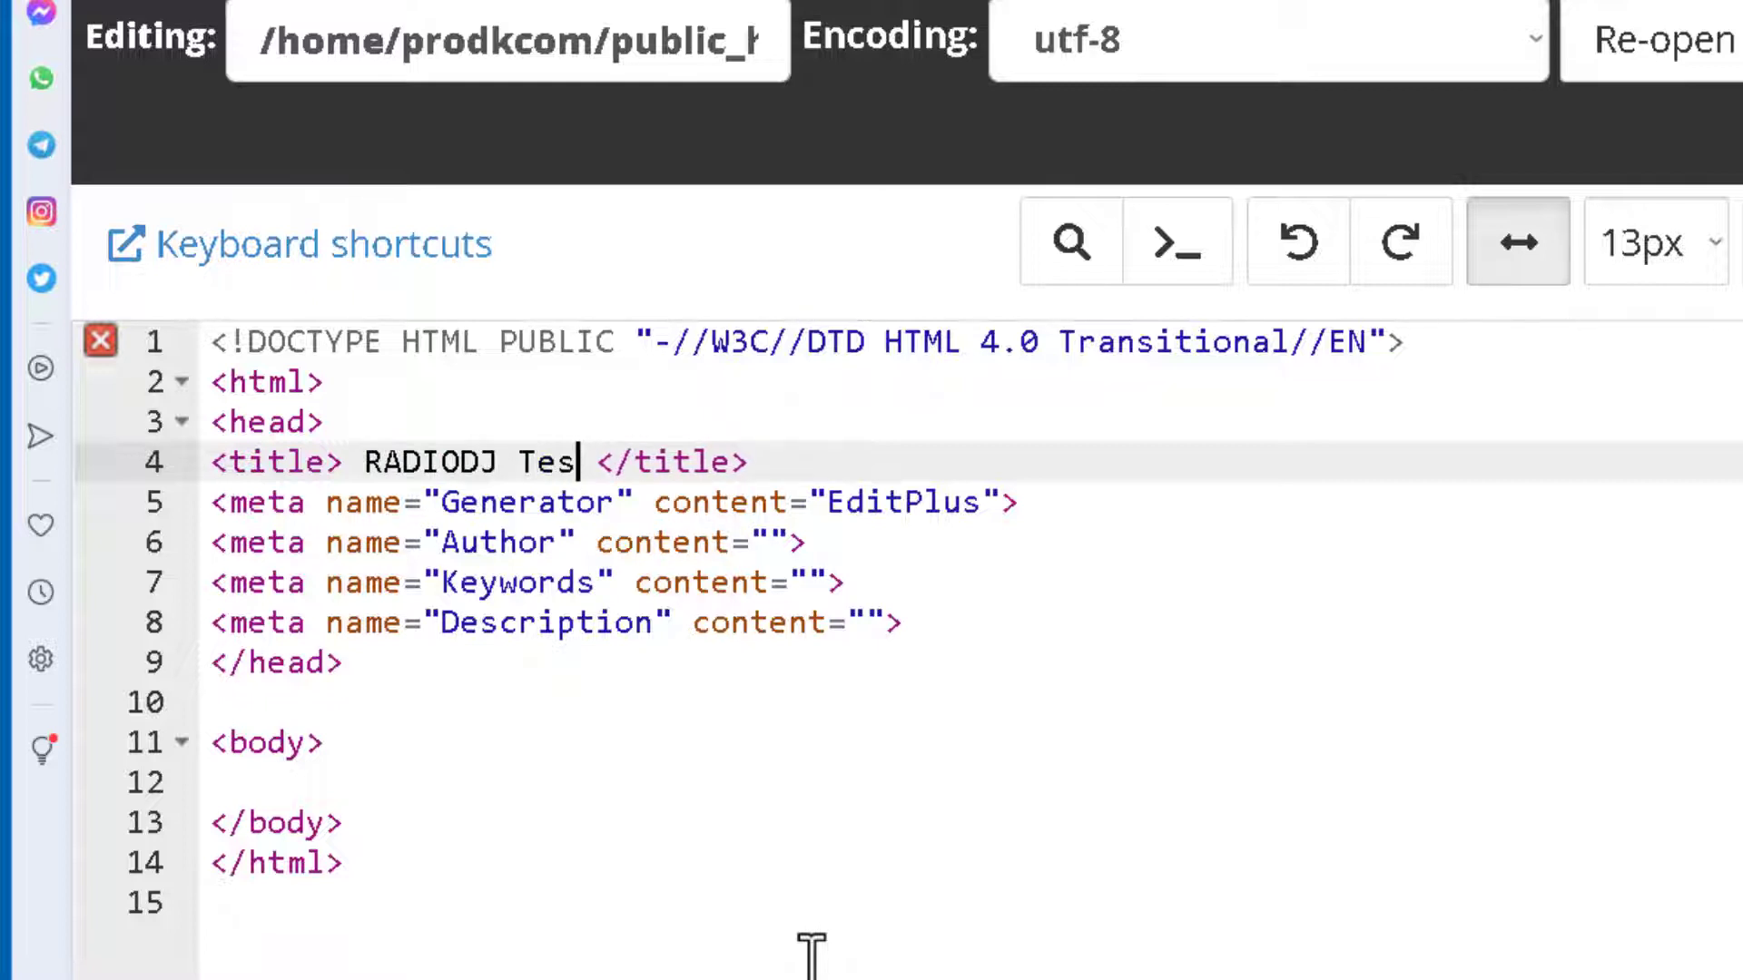
type(" Fold")
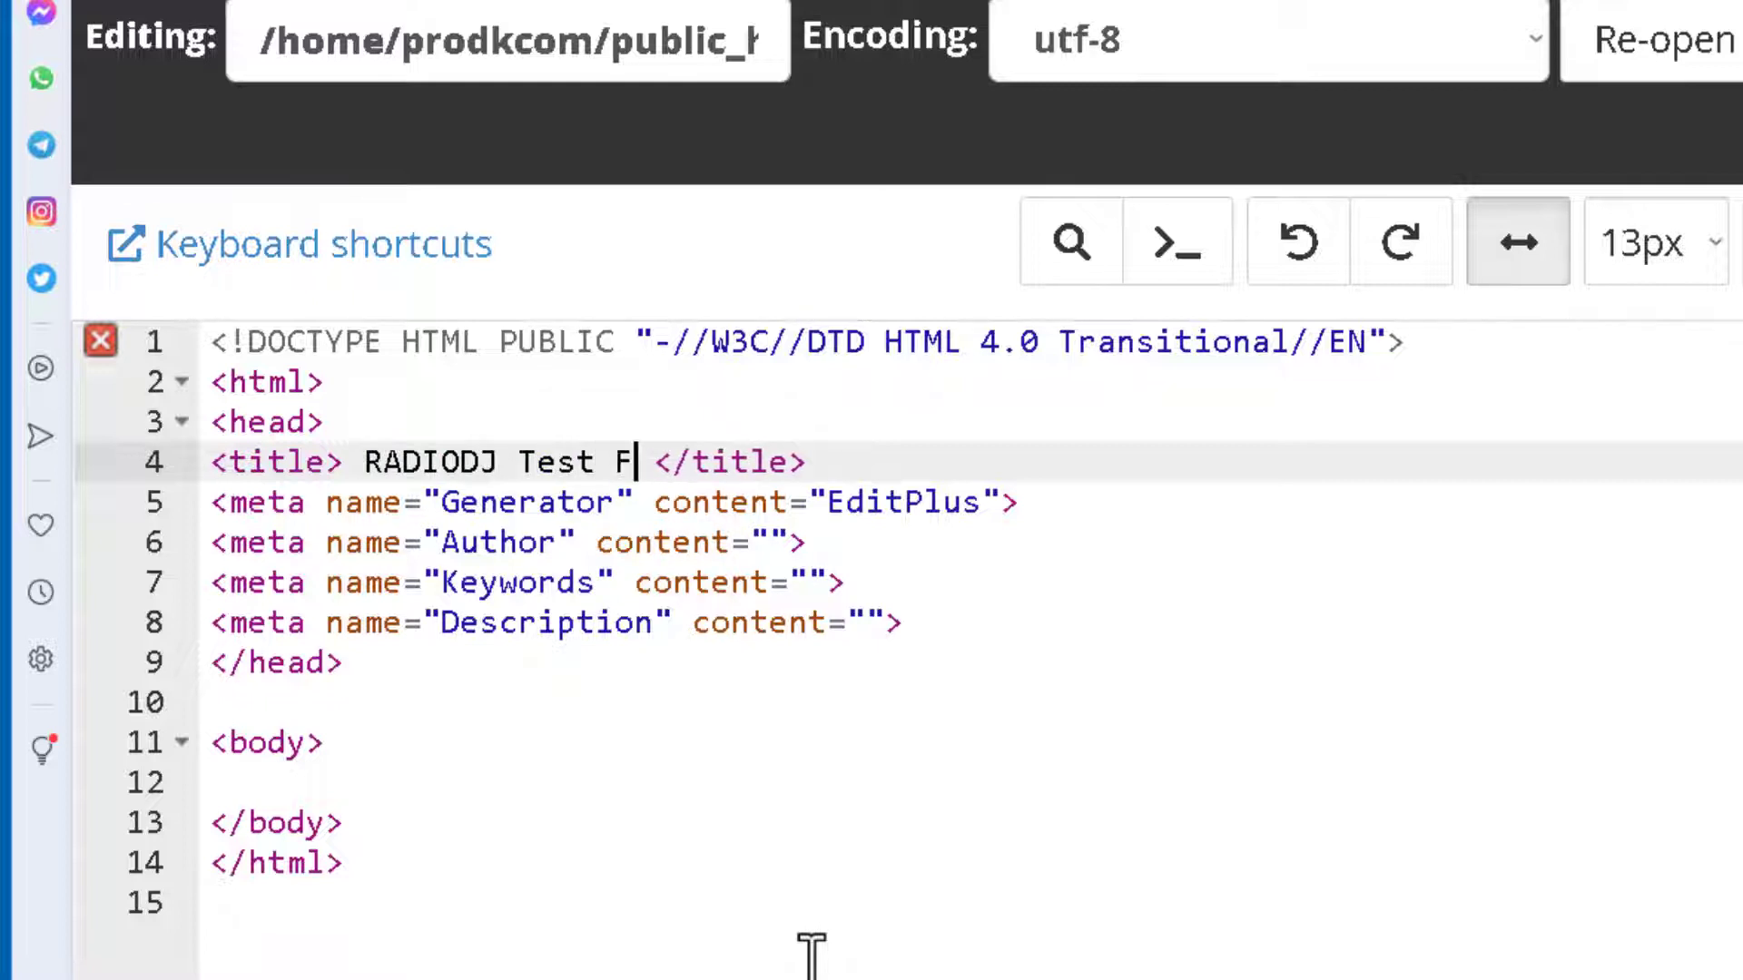
type("er")
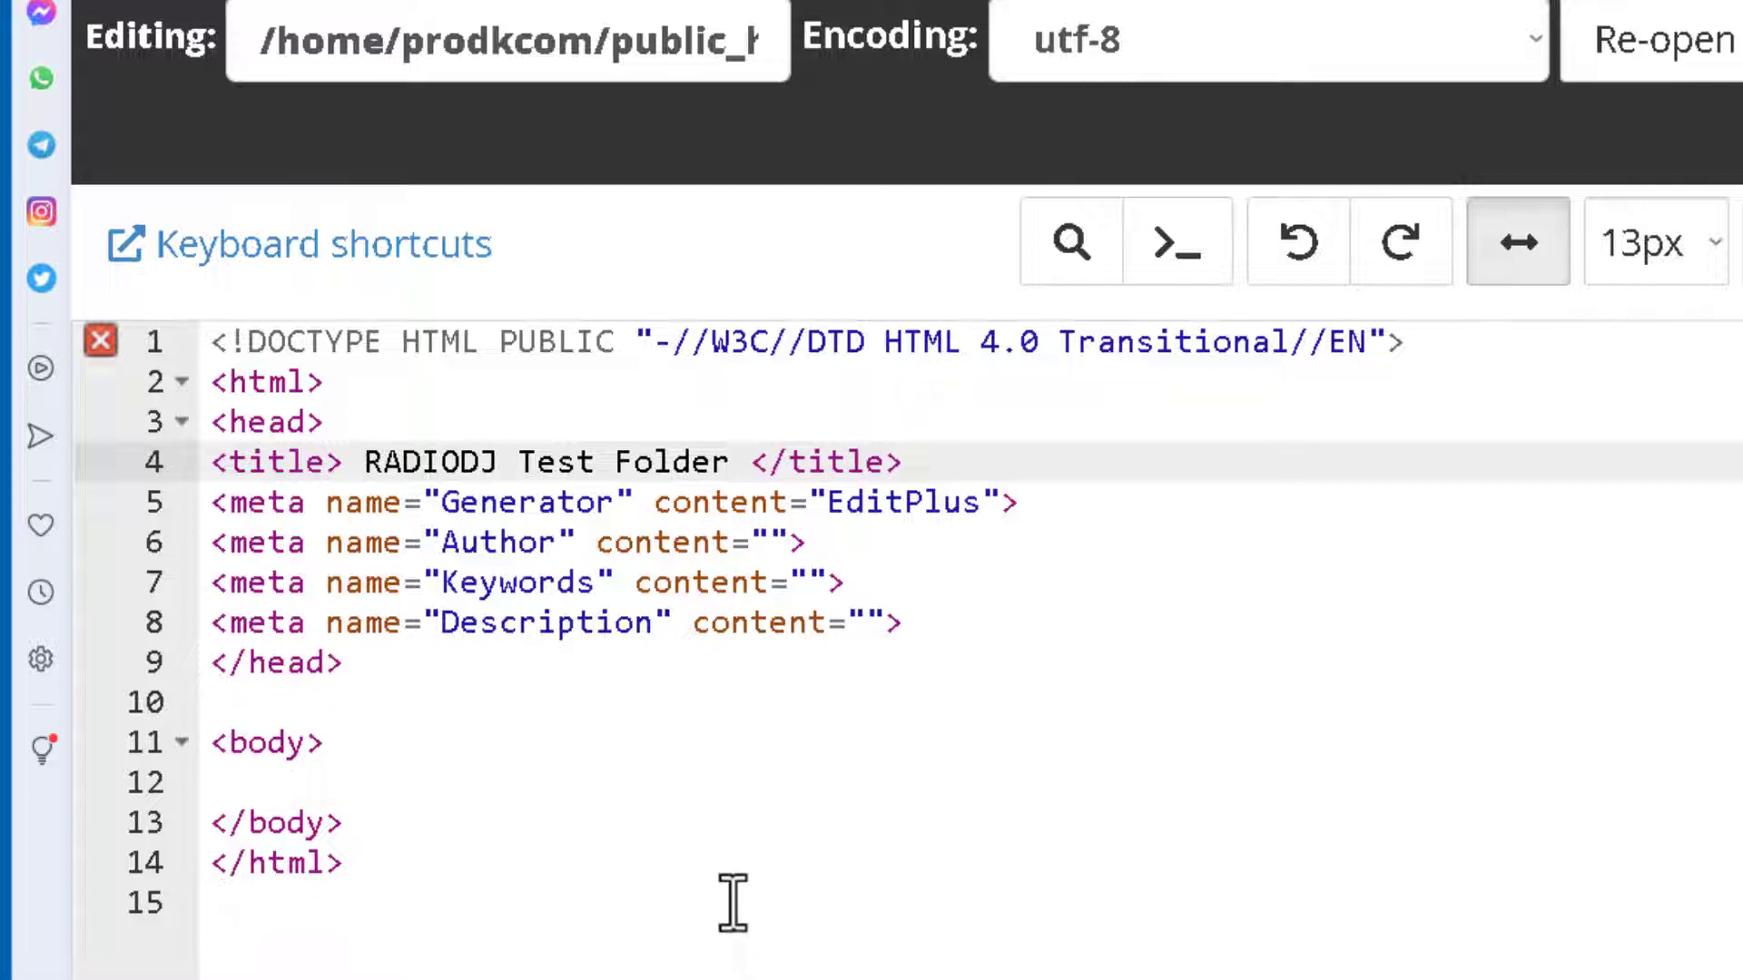
Add <center><h1>This Is Our Test Folder</h1></center> to the body, remove duplicate closing tags, and save.
left_click(304, 786)
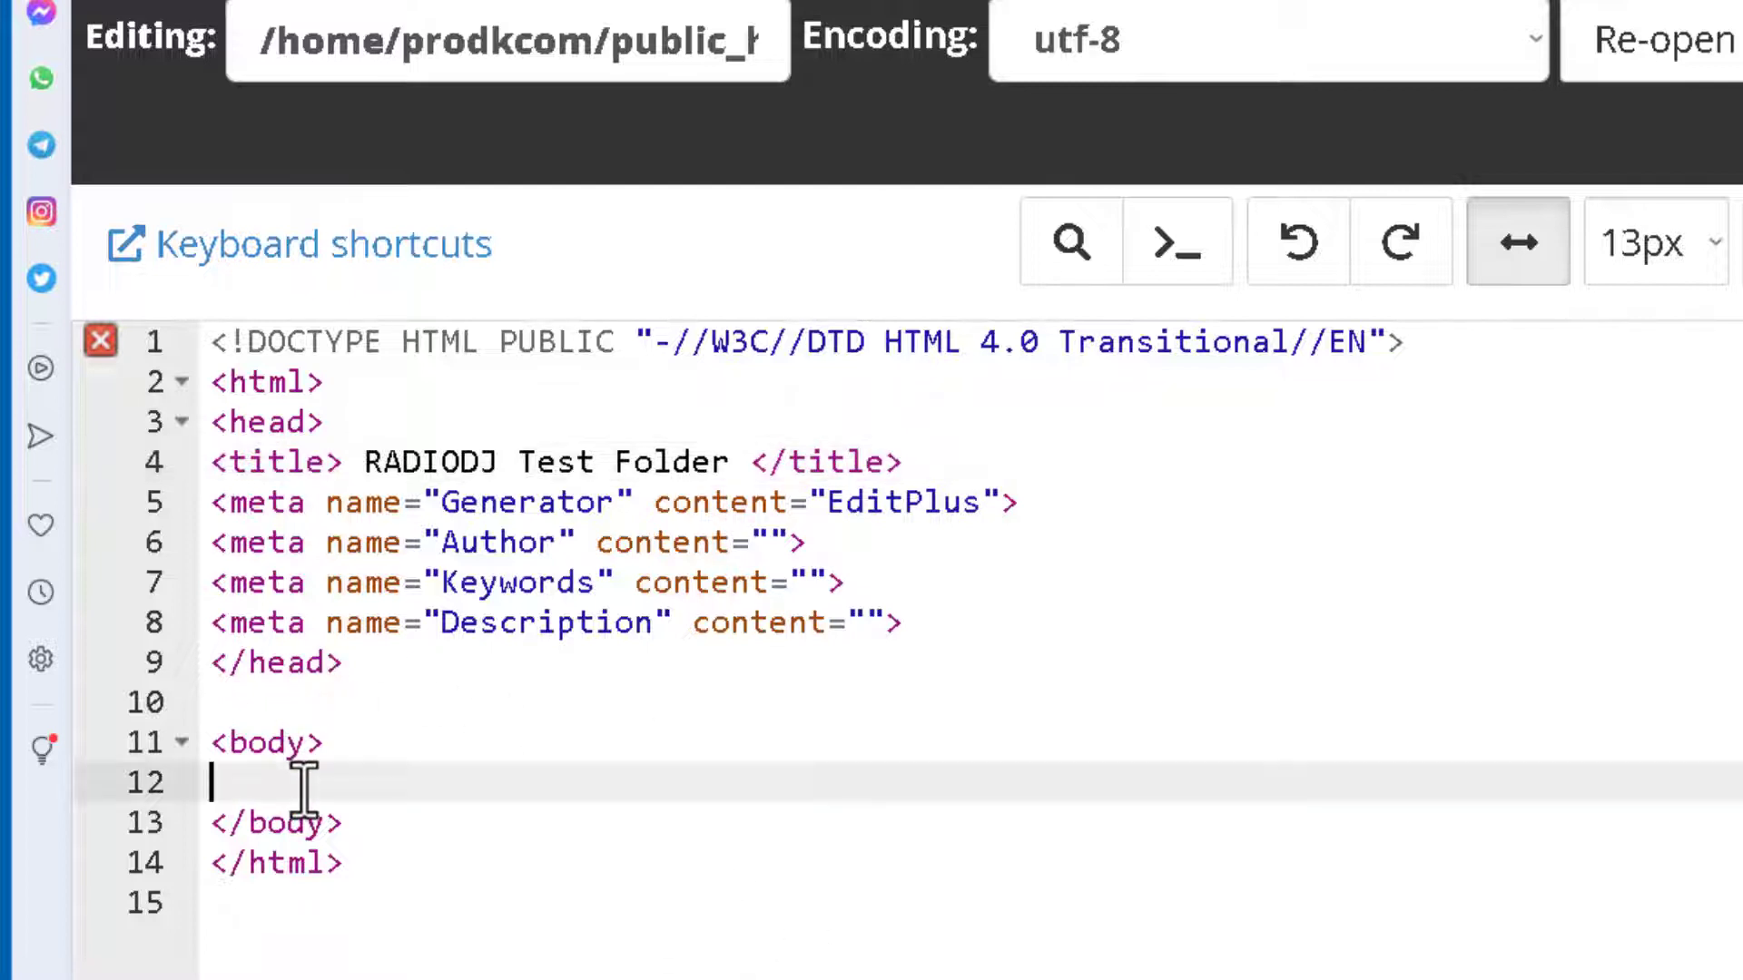
type("<center>")
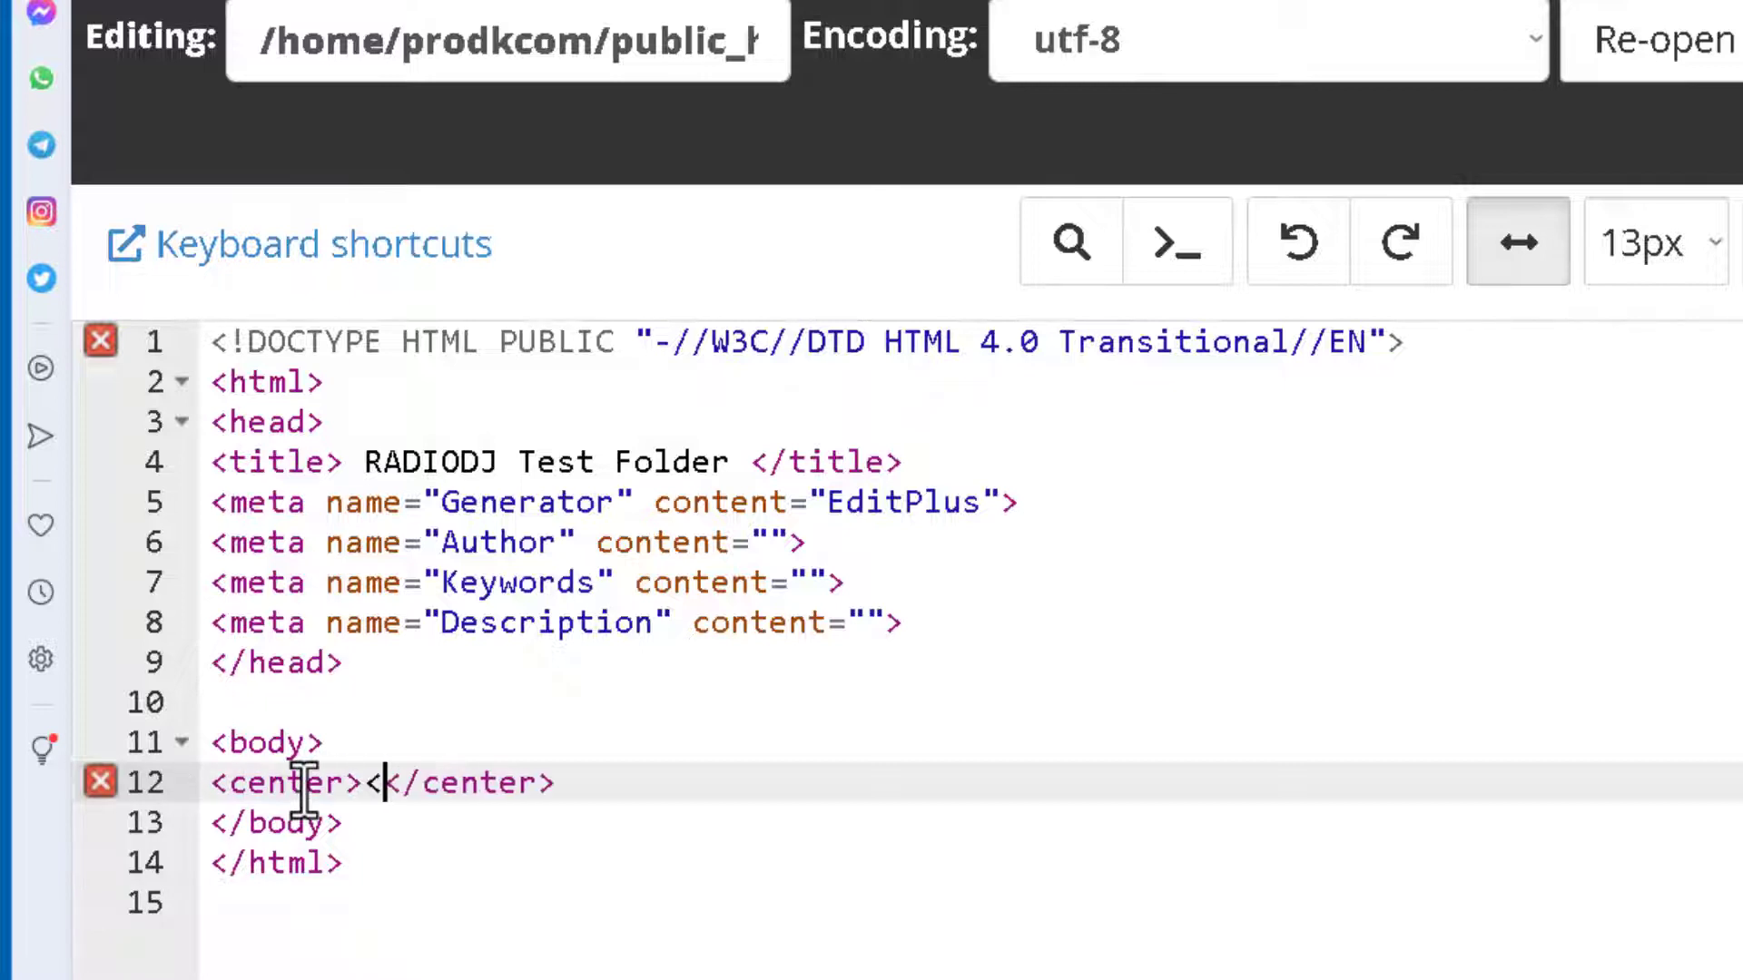
type("<h1>")
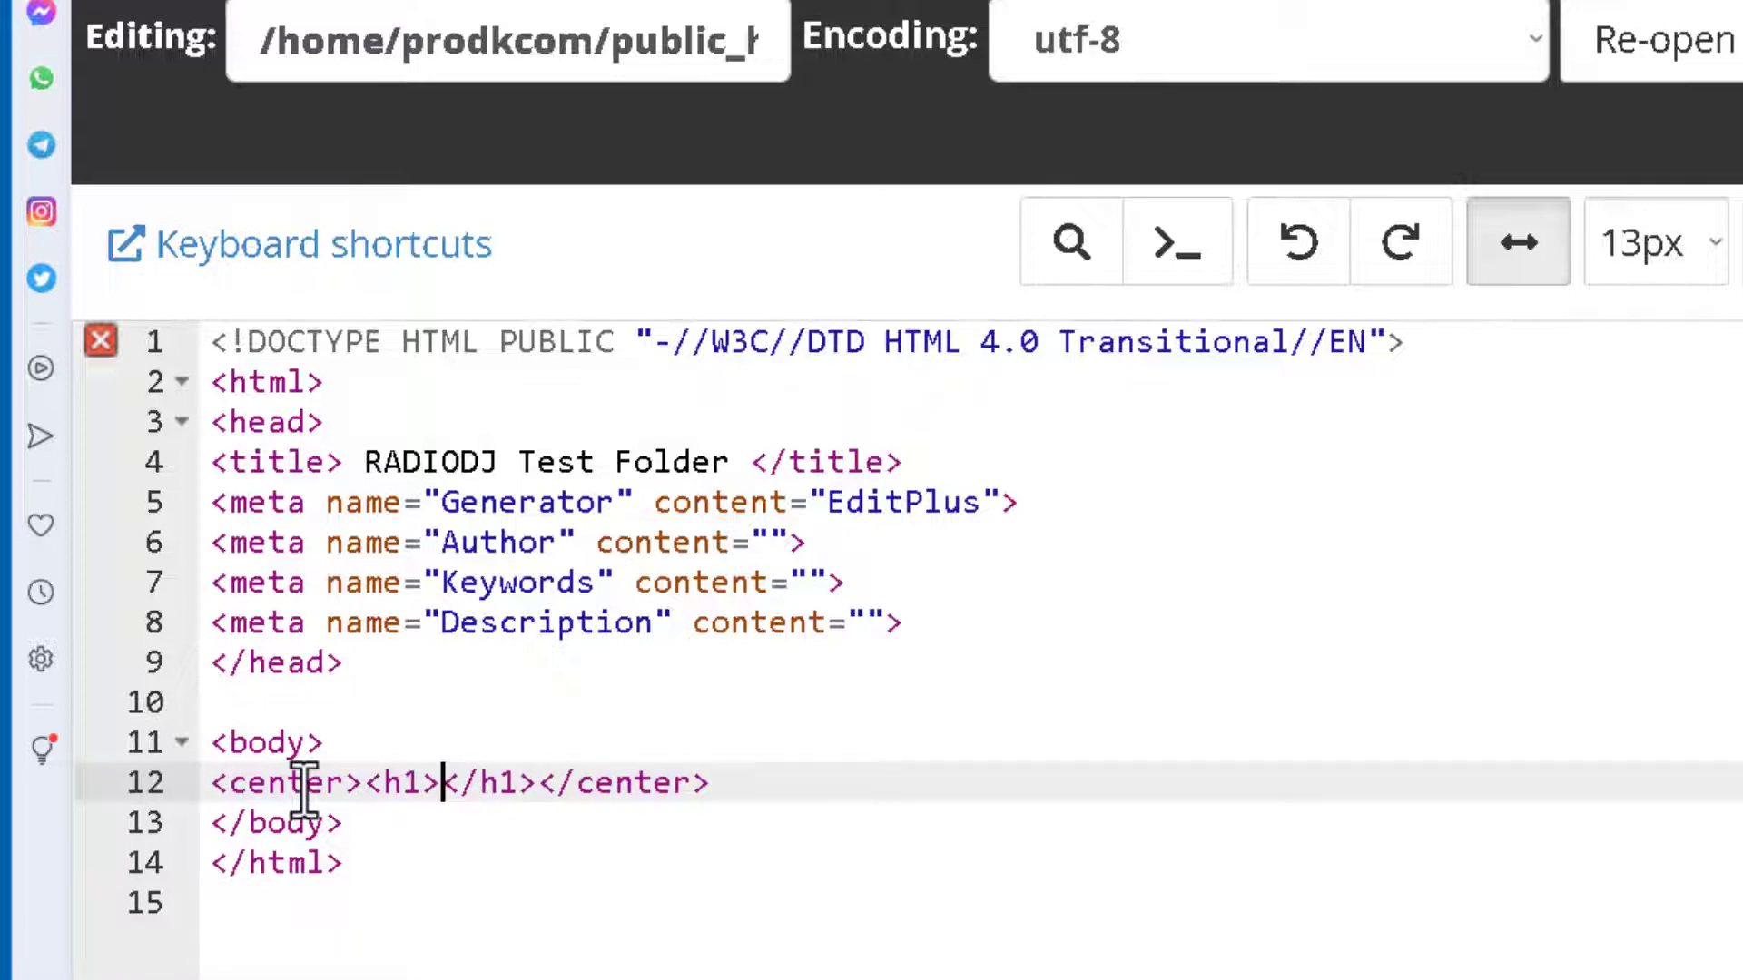
type("This Is")
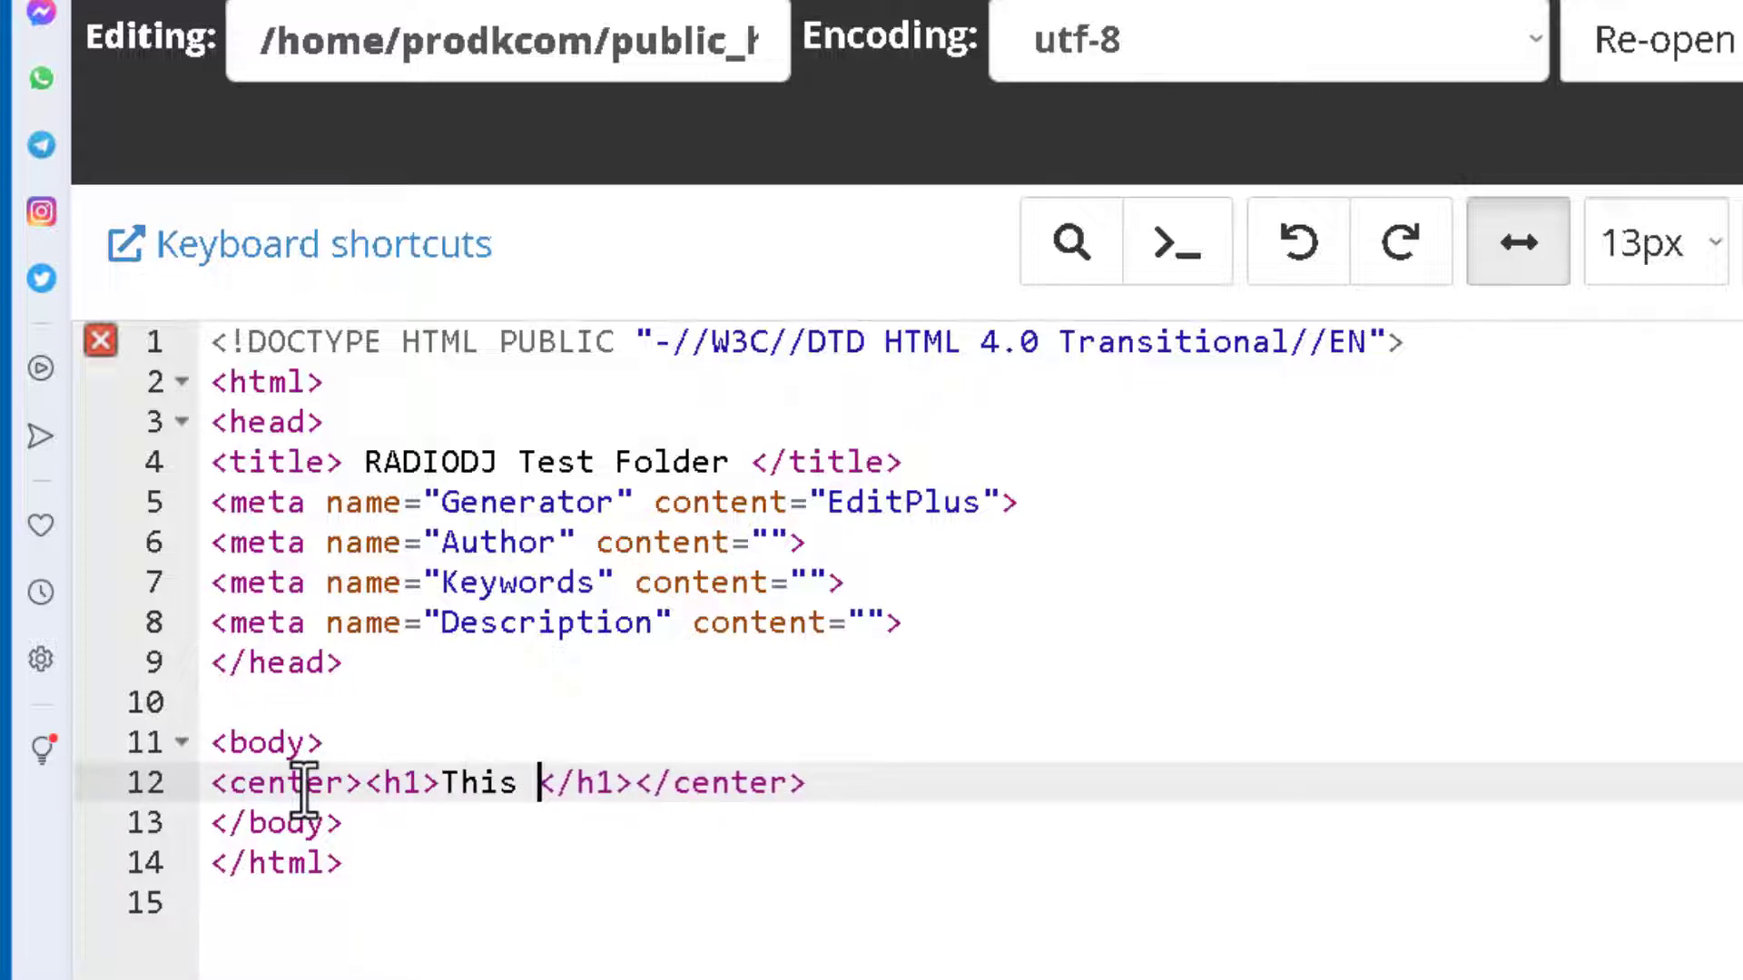
type(" Our Test F")
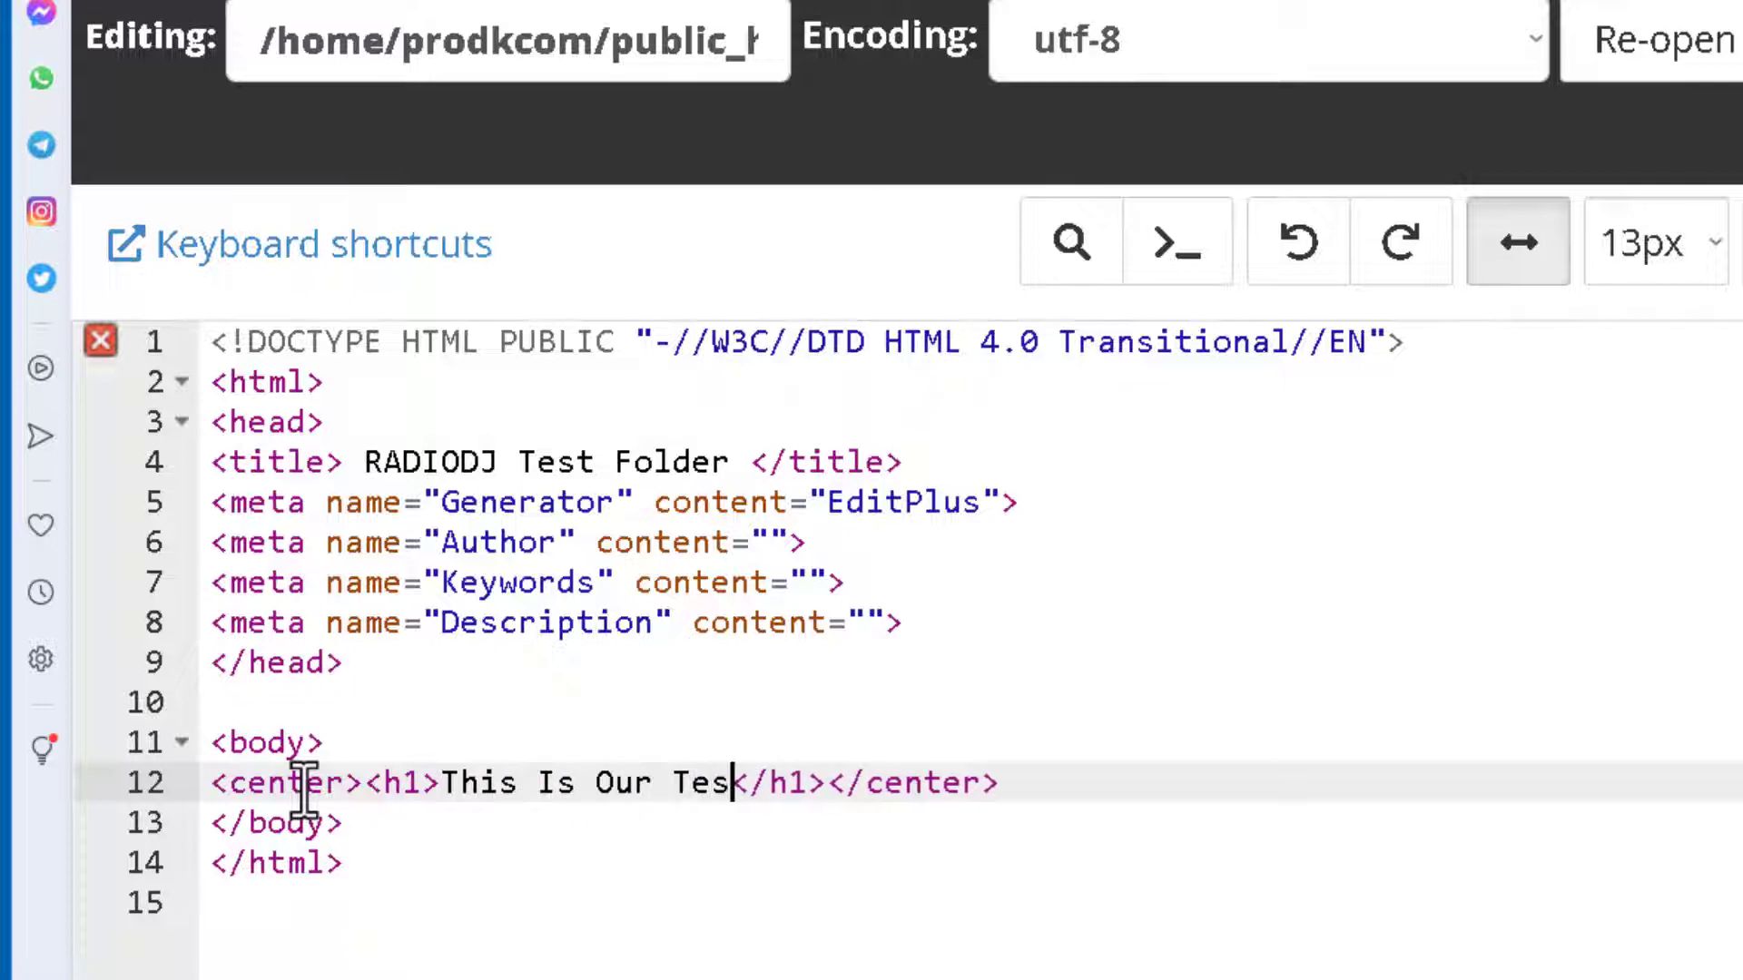
type("older<")
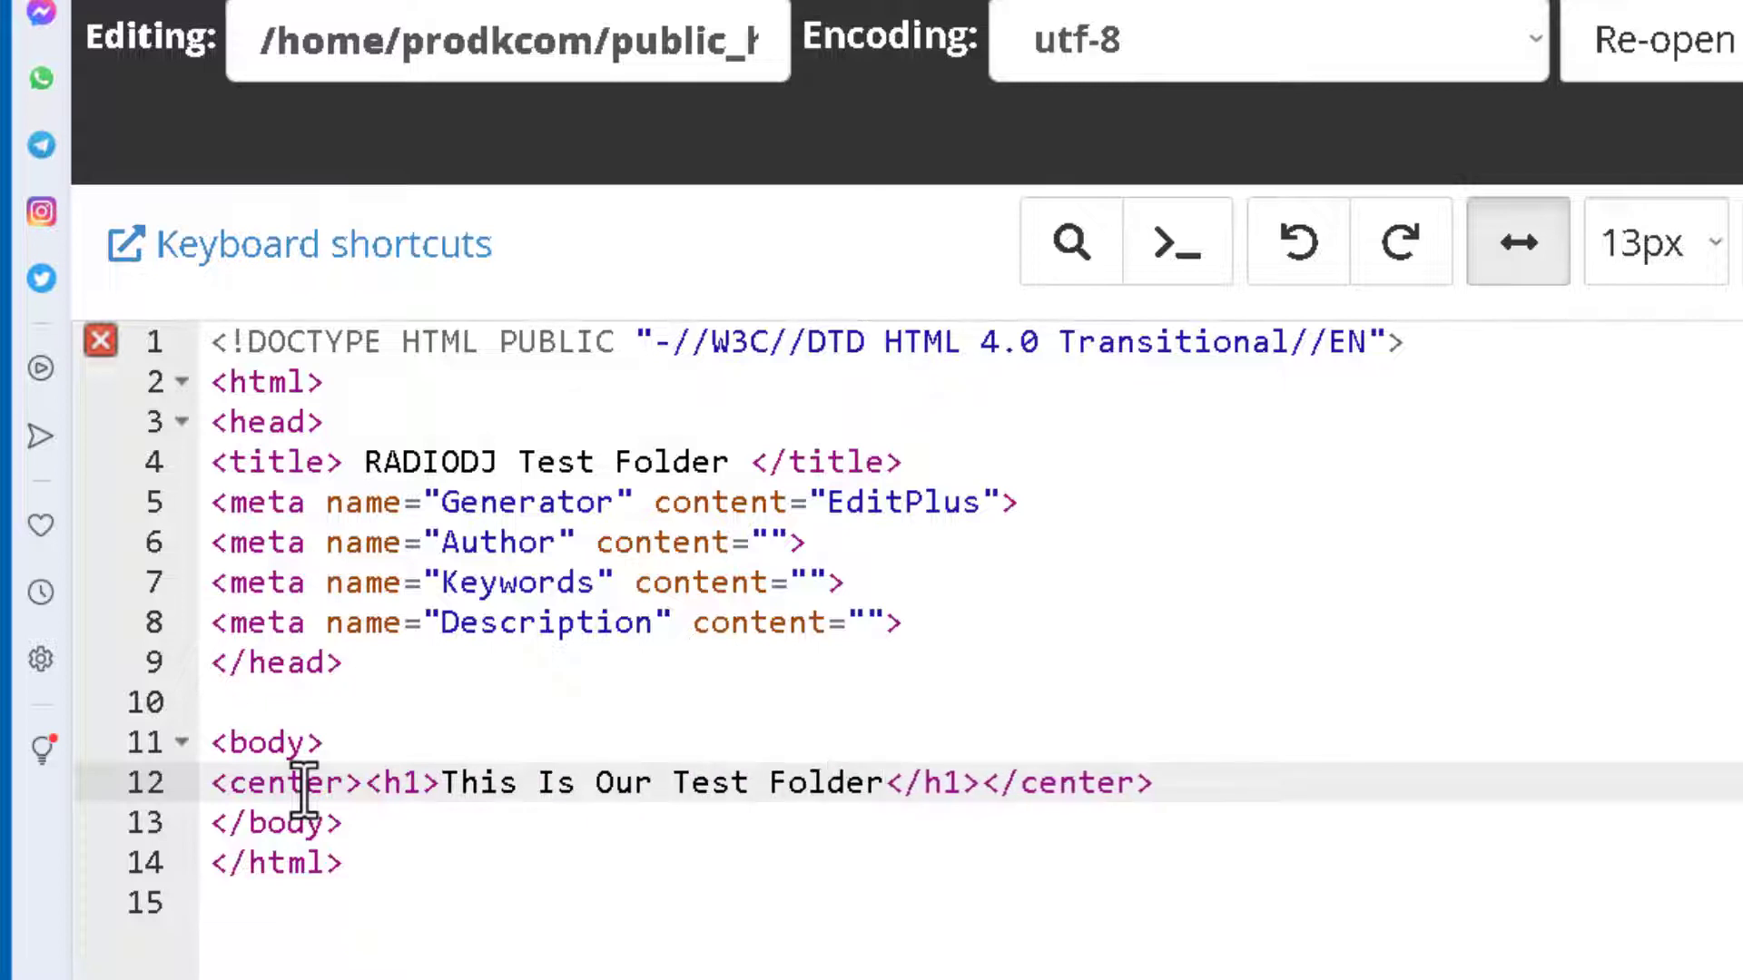
type("/h1")
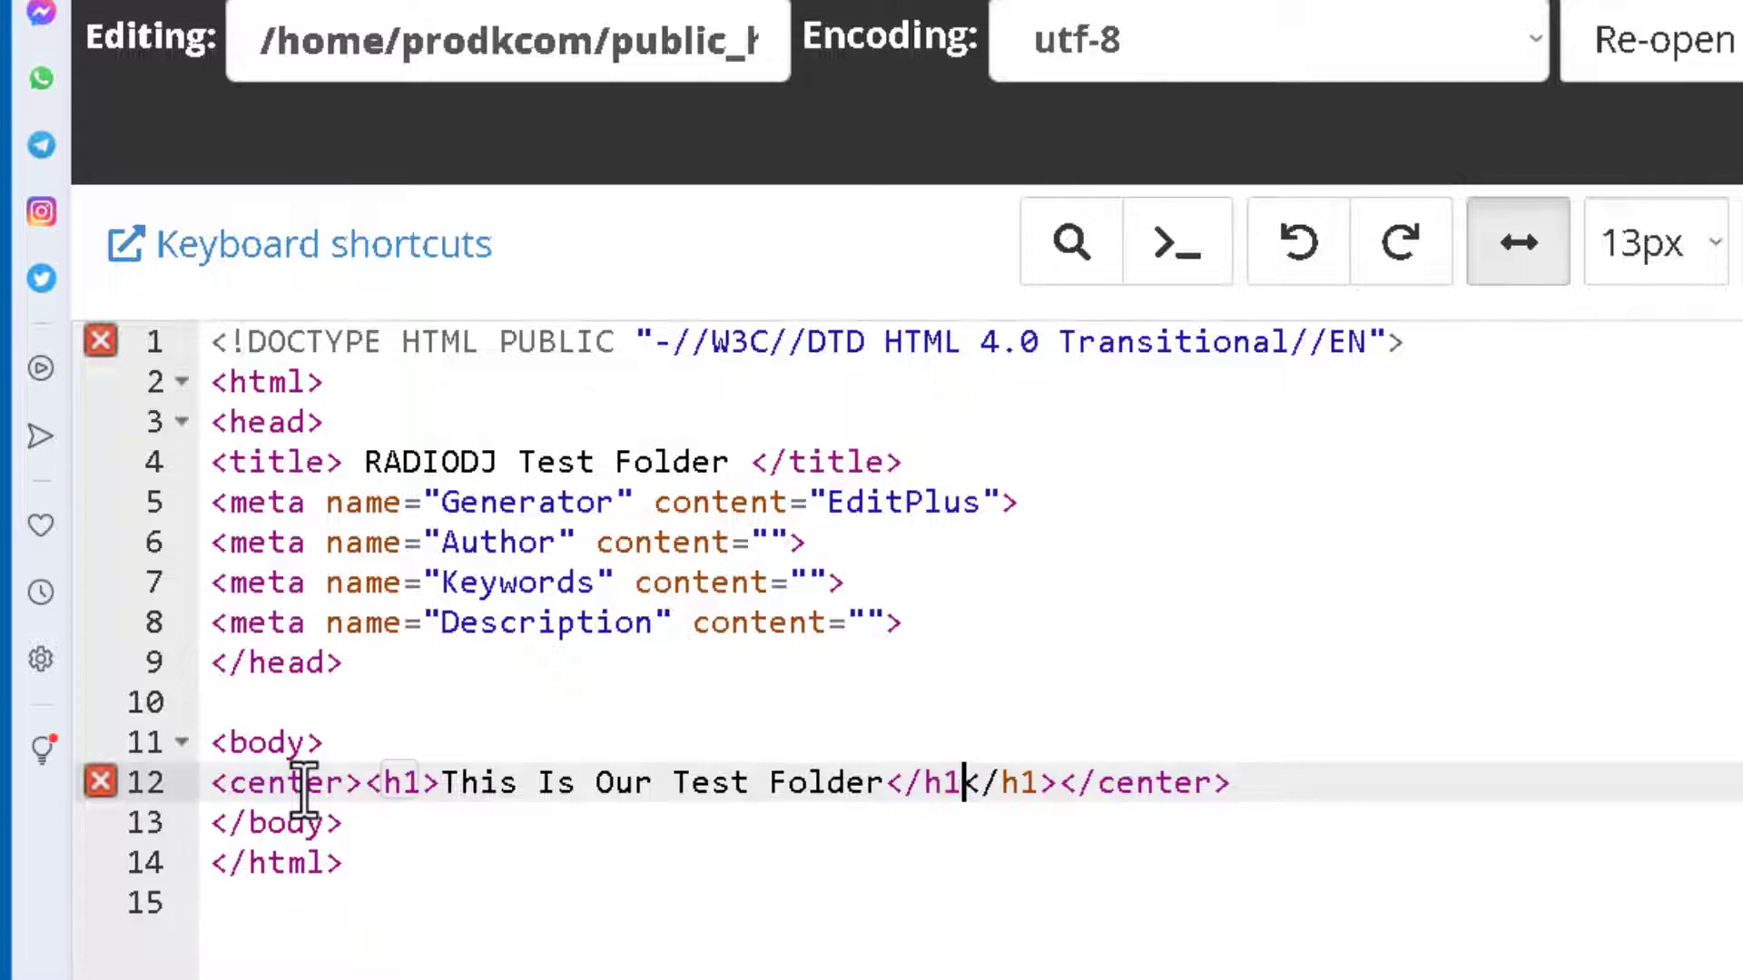
type("><")
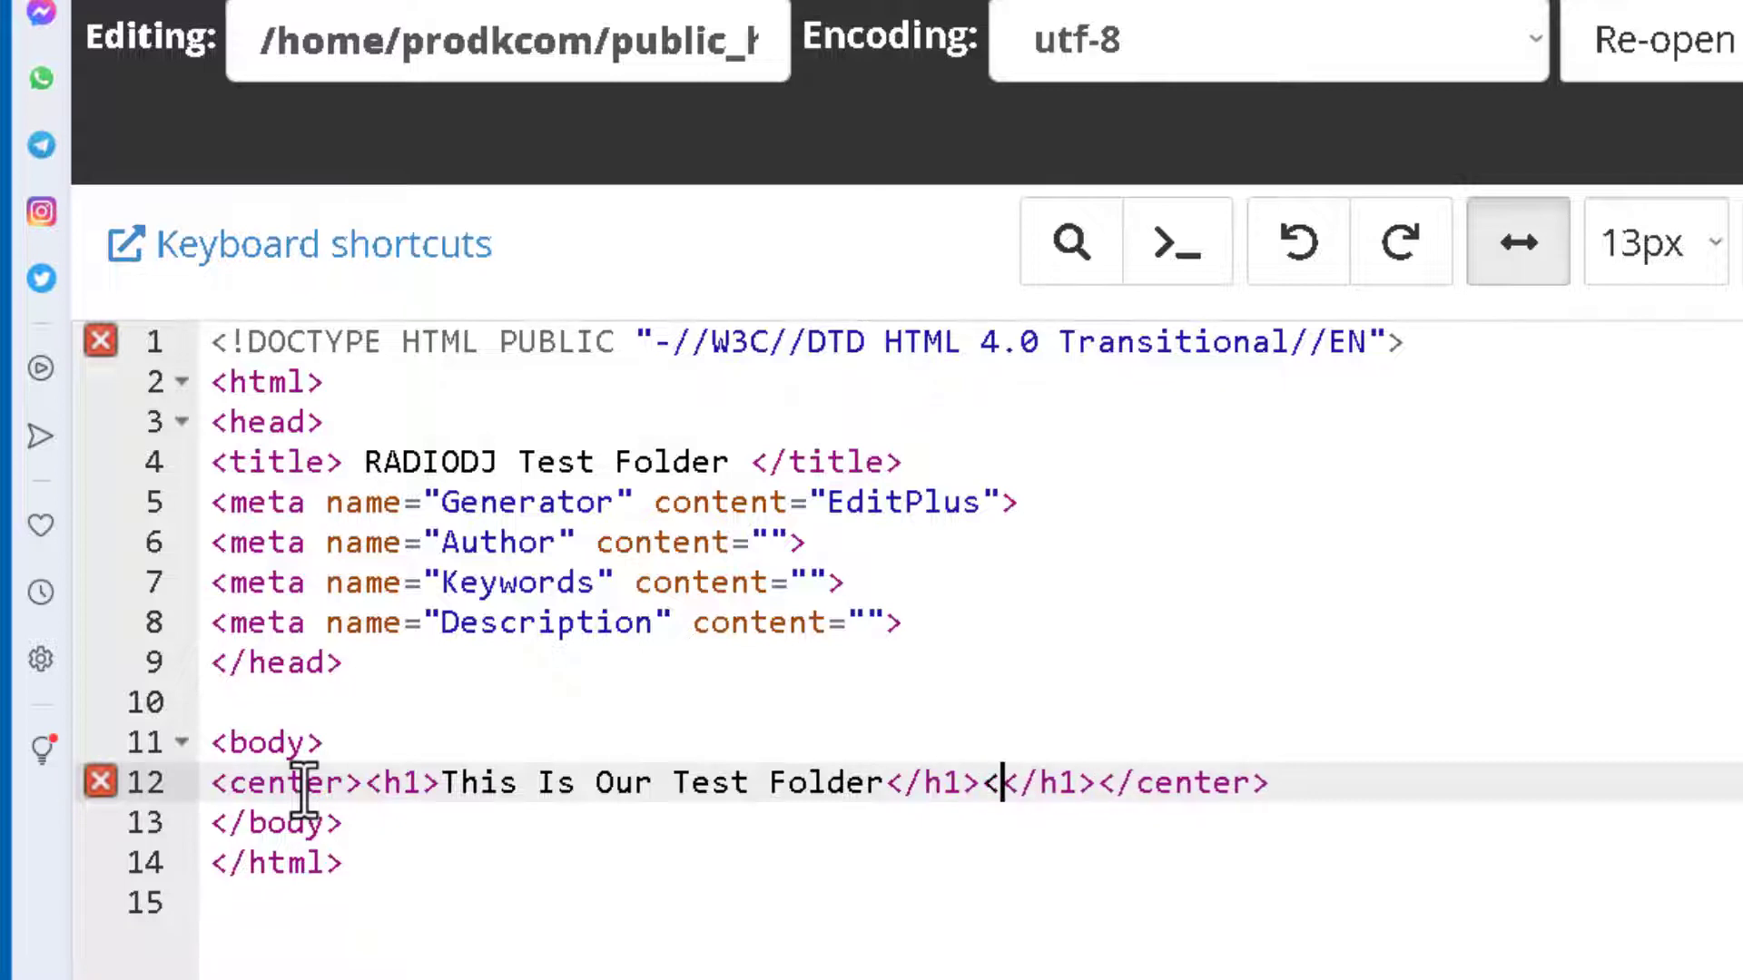
type("/center")
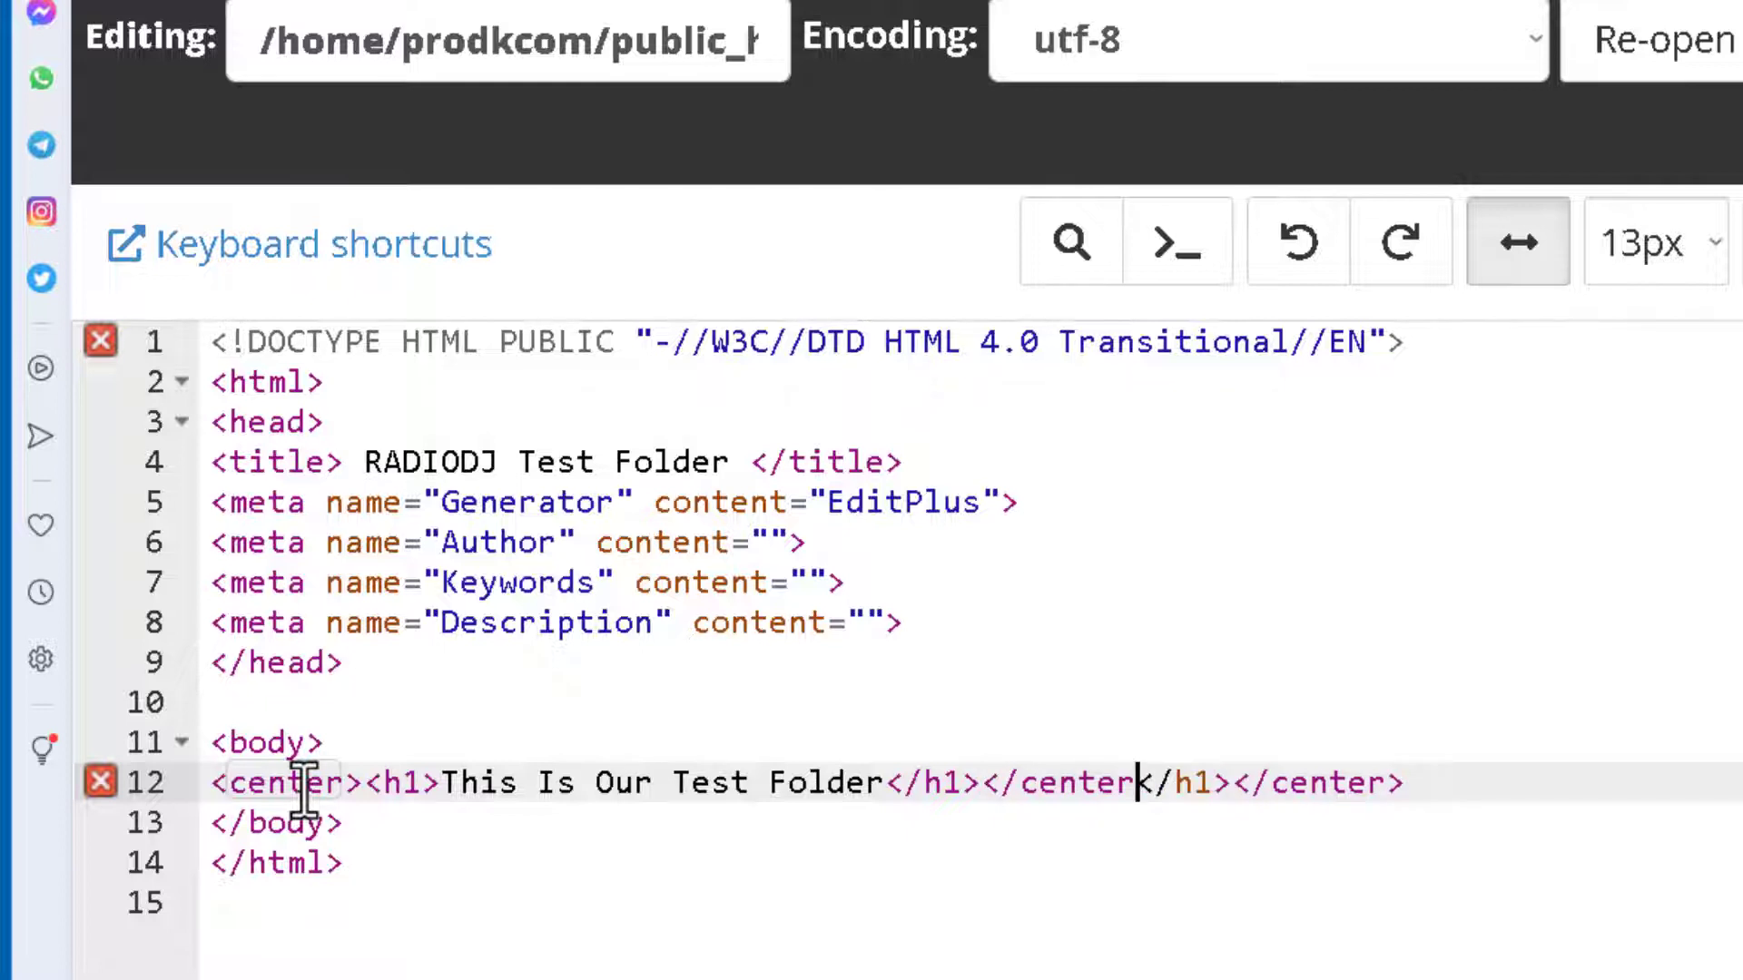
key("Delete")
key("Delete")
key("Delete")
key("Delete")
key("Delete")
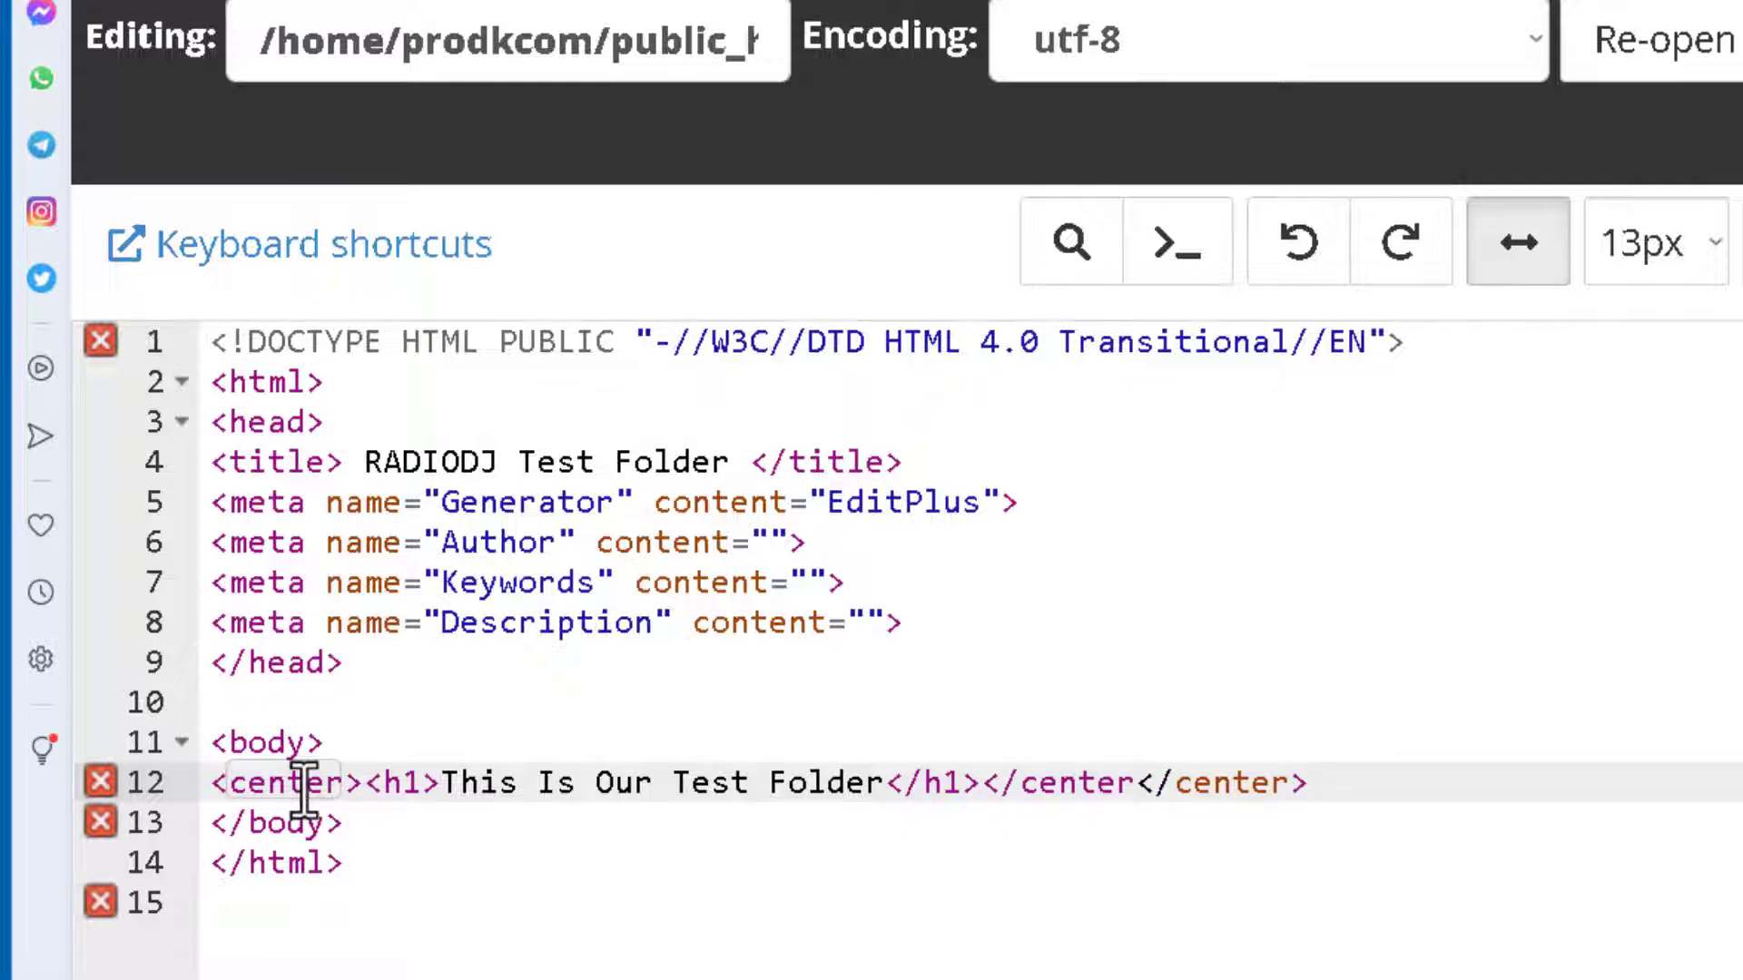
key("Delete")
key("Delete")
key("Delete")
key("Delete")
key("Delete")
key("Delete")
key("Delete")
key("Delete")
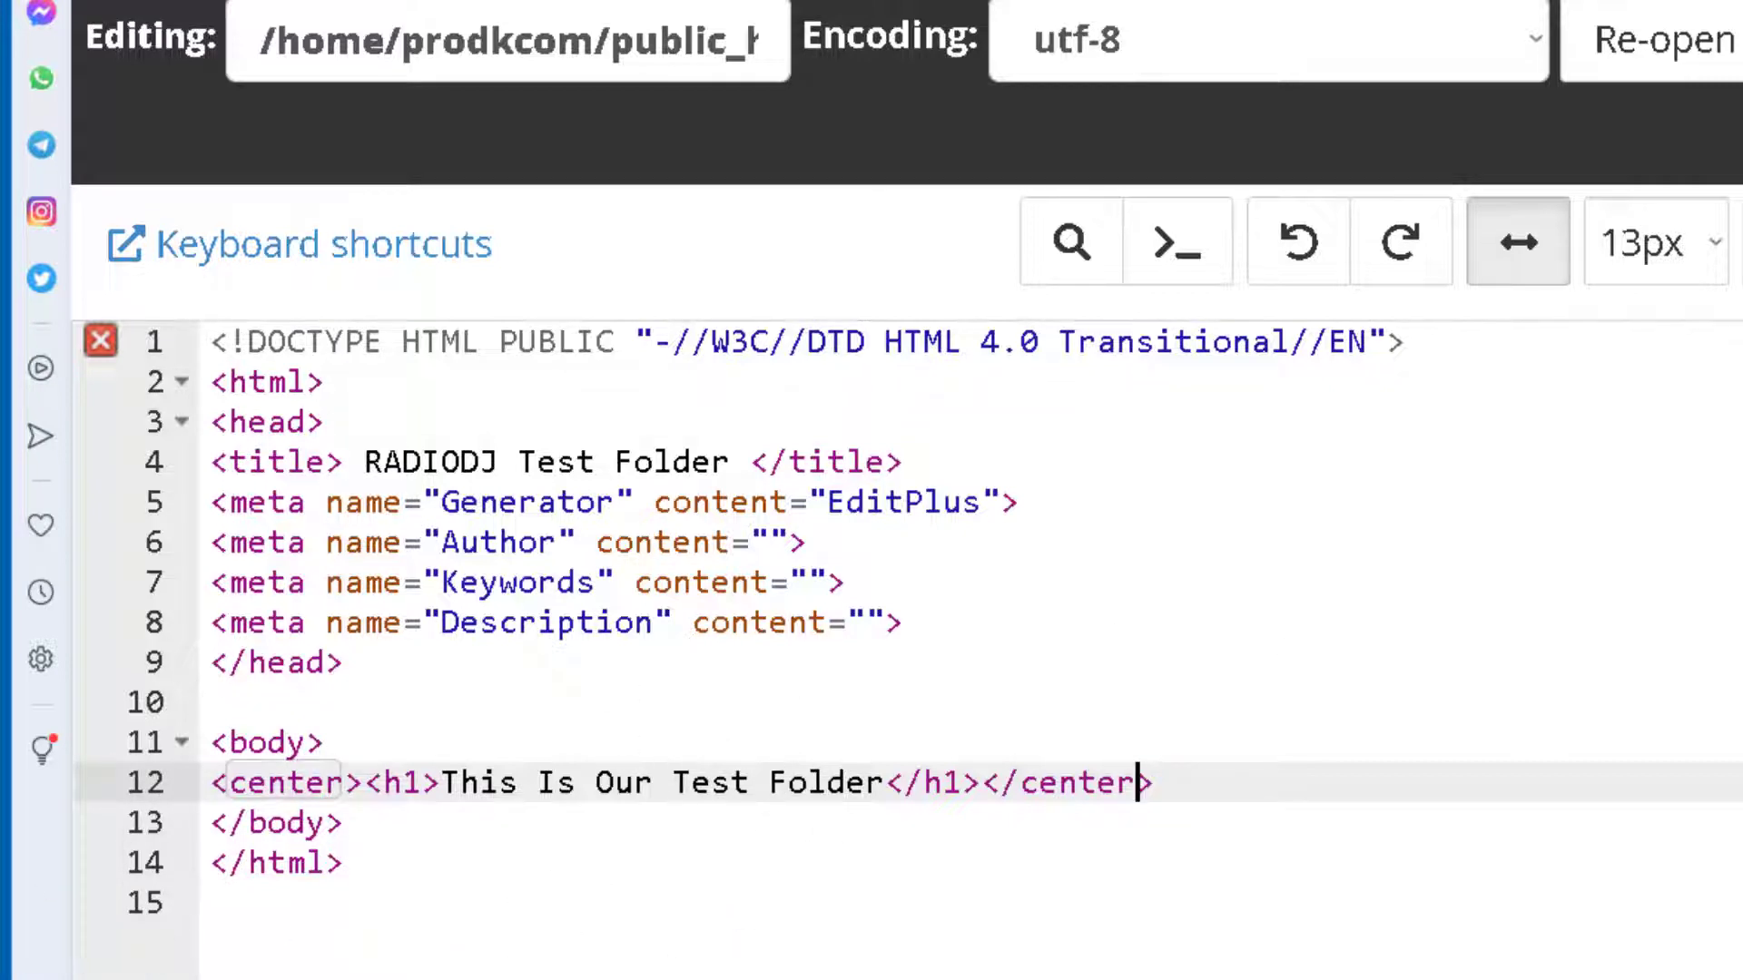
key("ctrl+s")
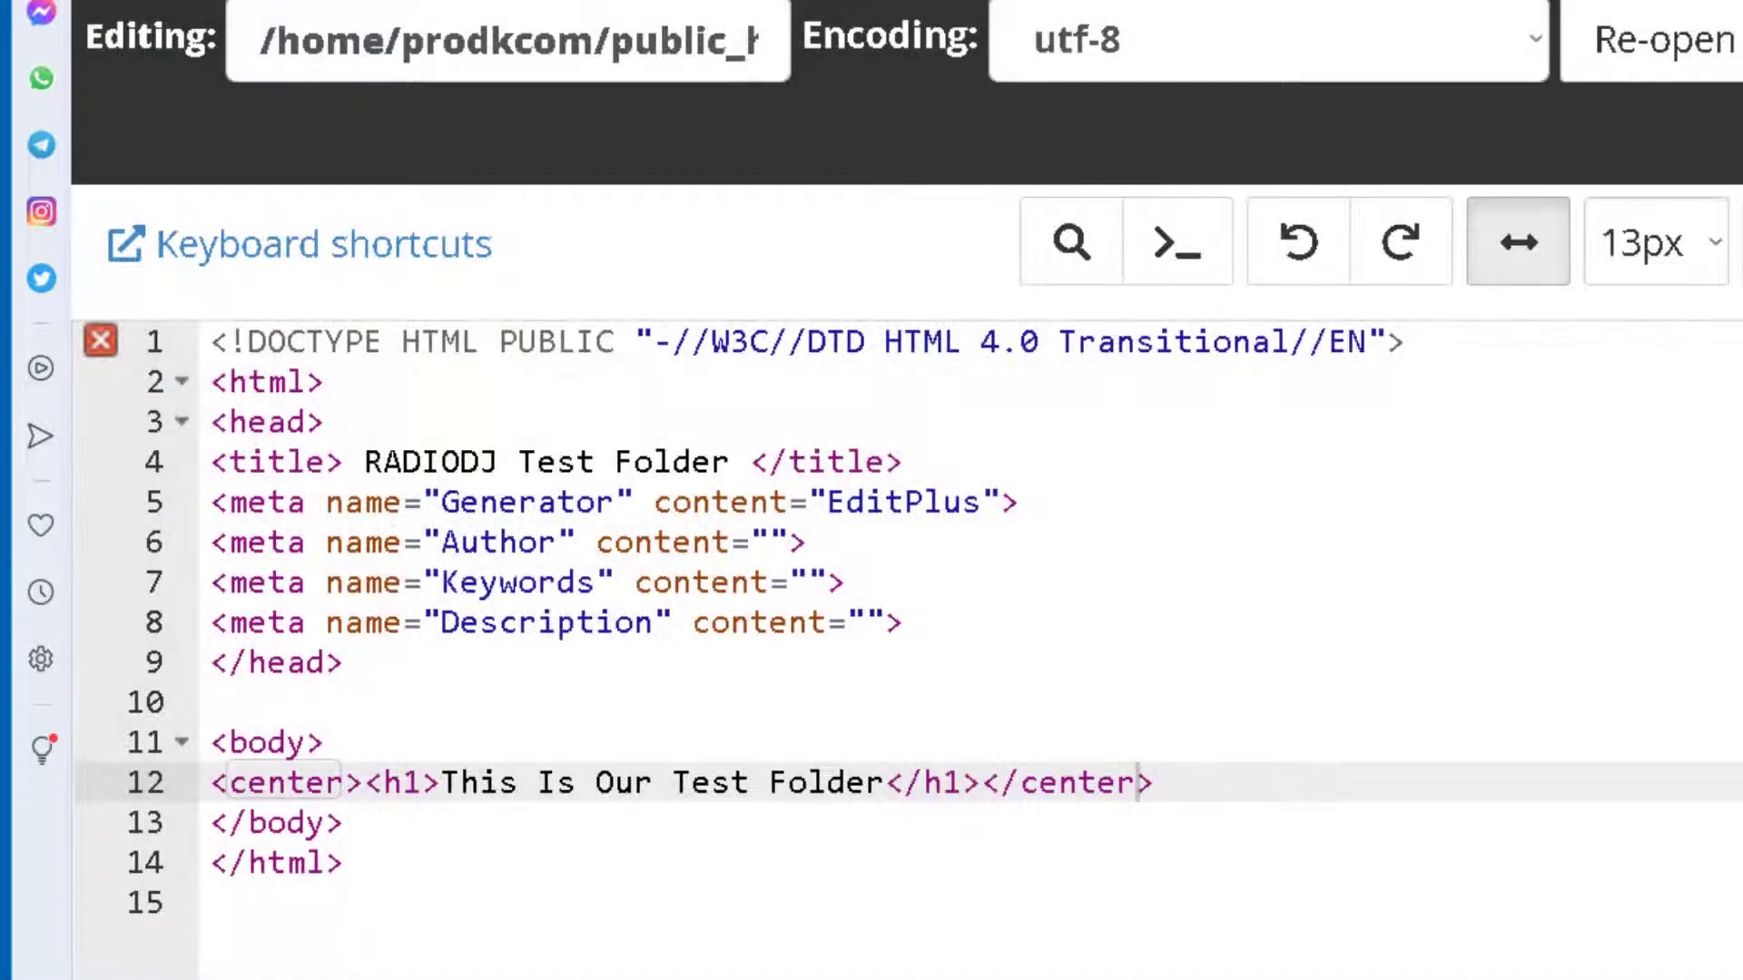
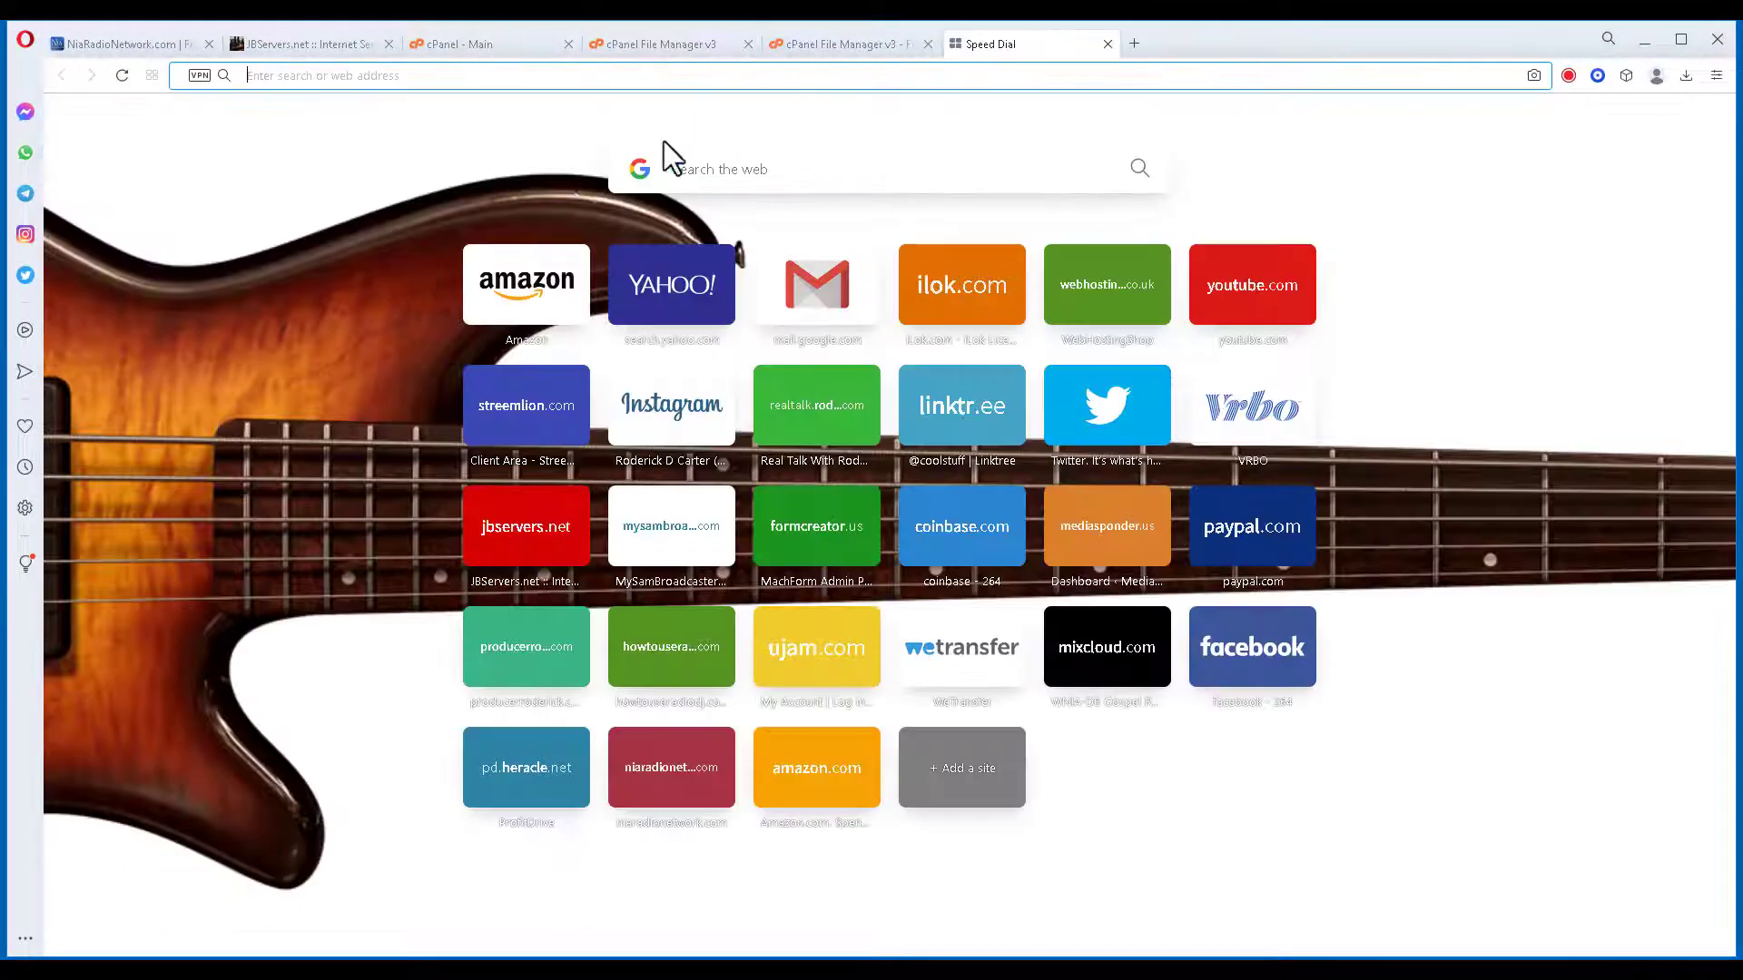
Load producerroderick.com/test in Opera to check the 'This Is Our Test Folder' heading.
type("producer")
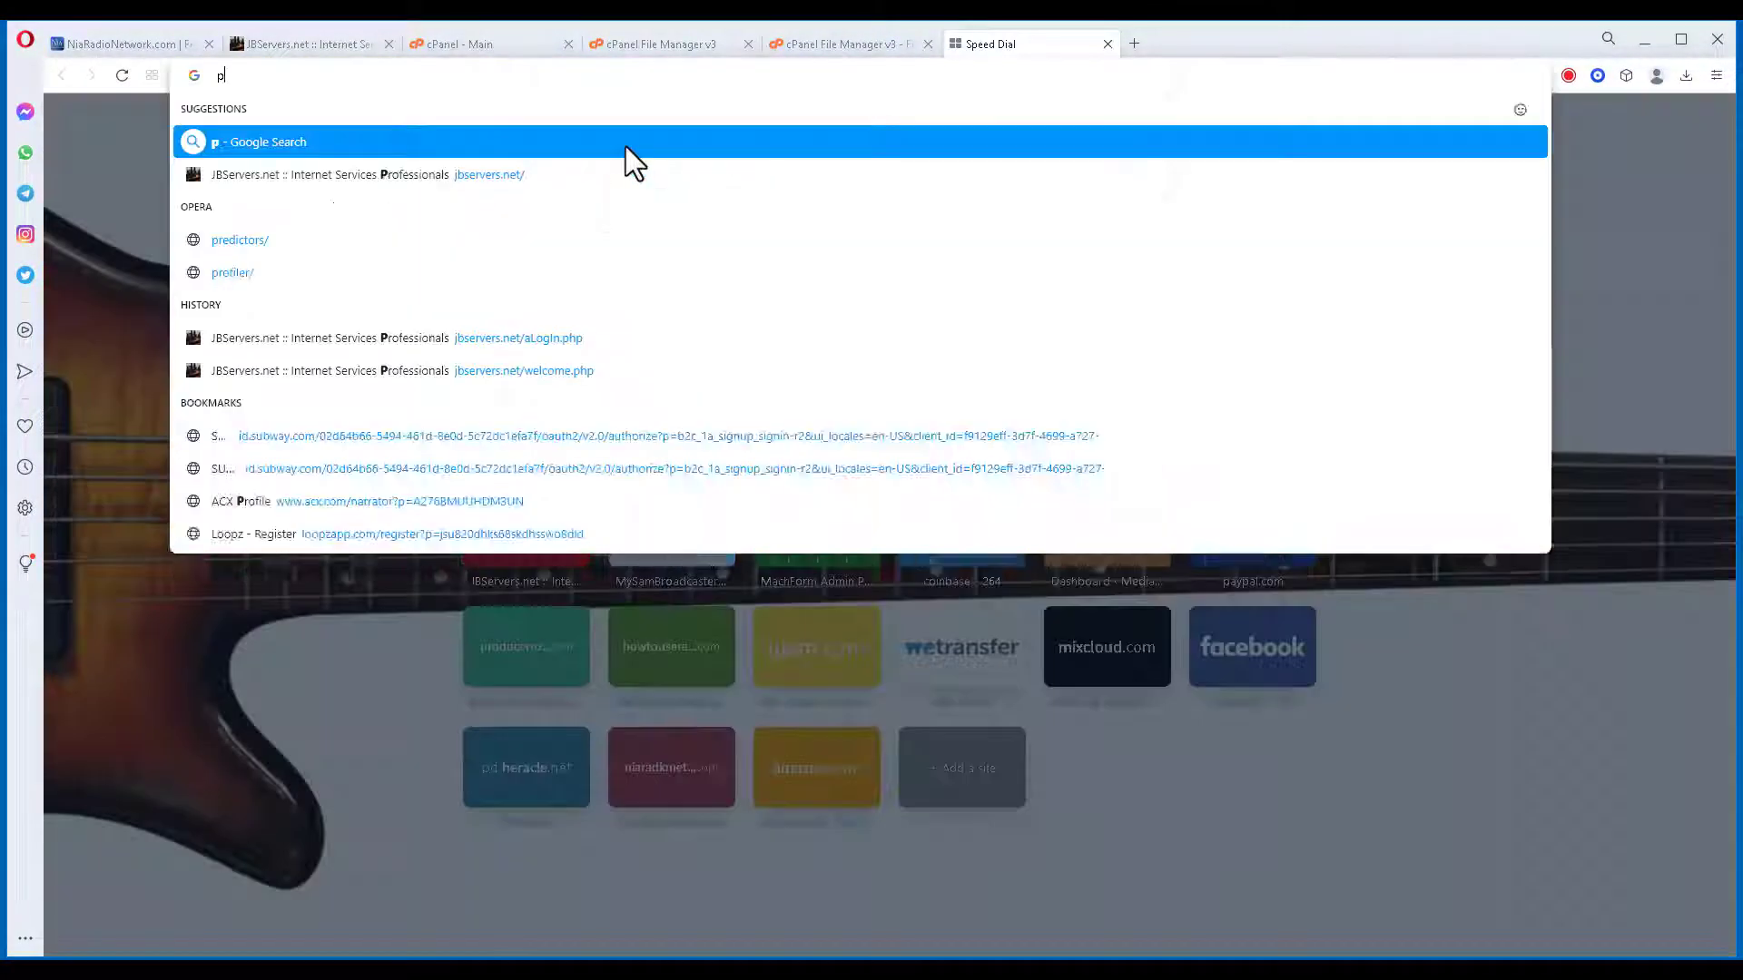
type("ro")
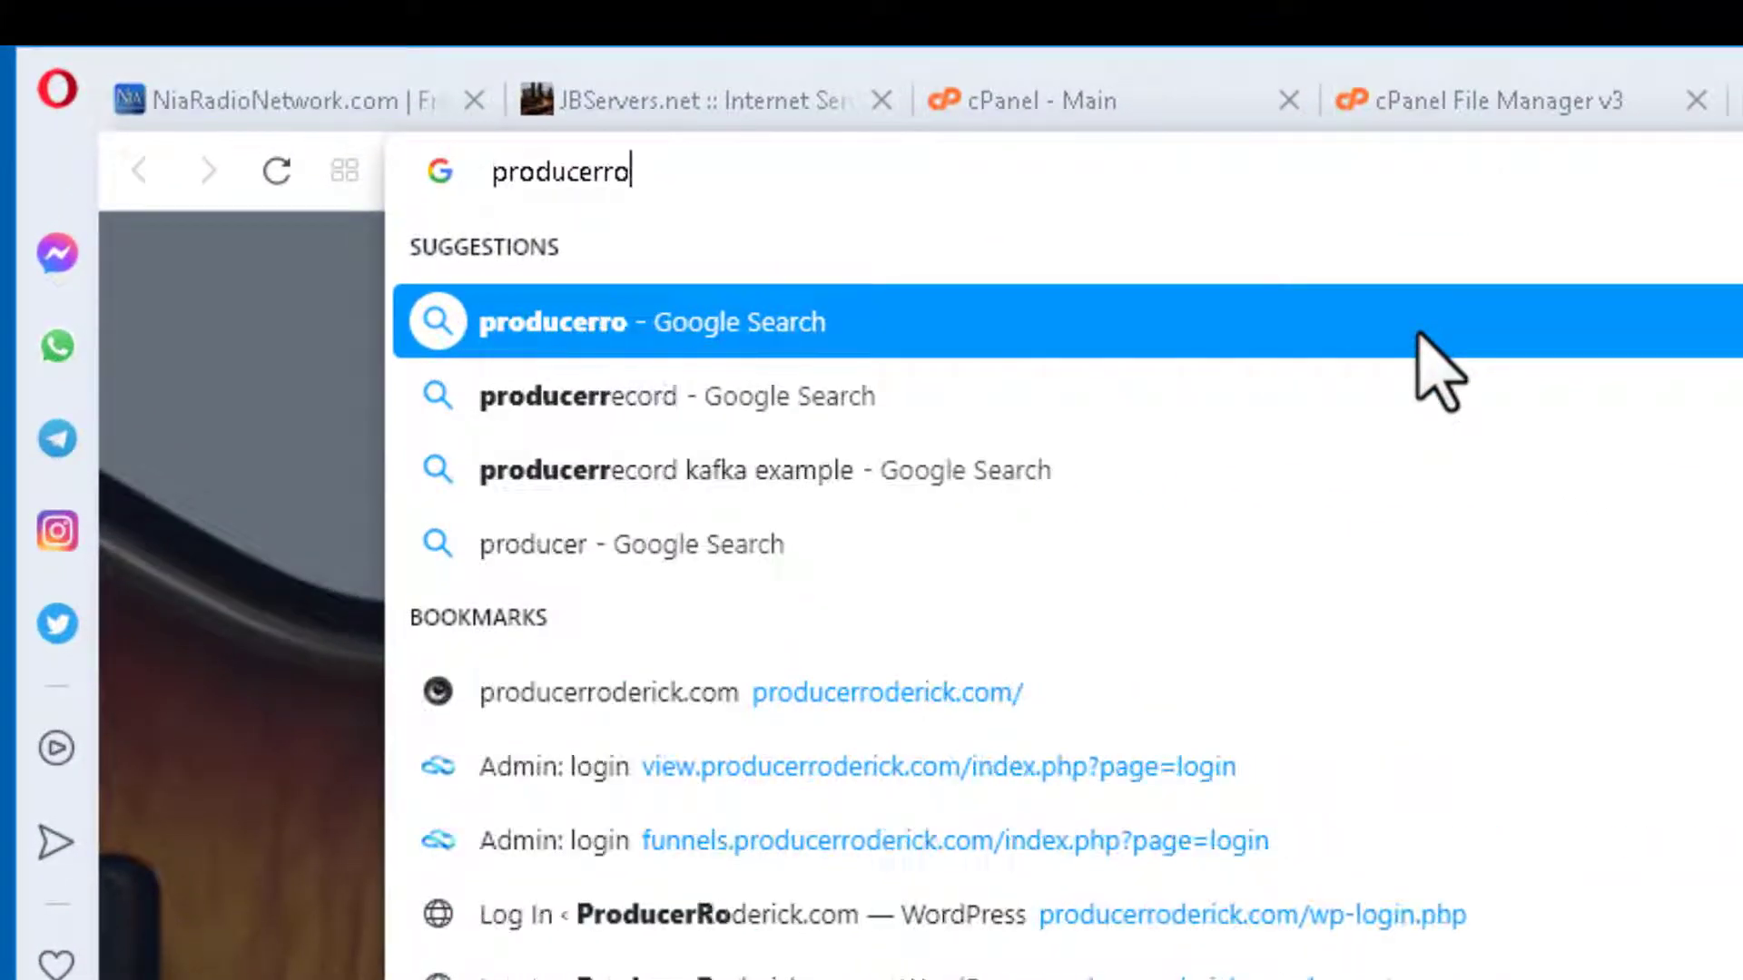
type("derick.com/")
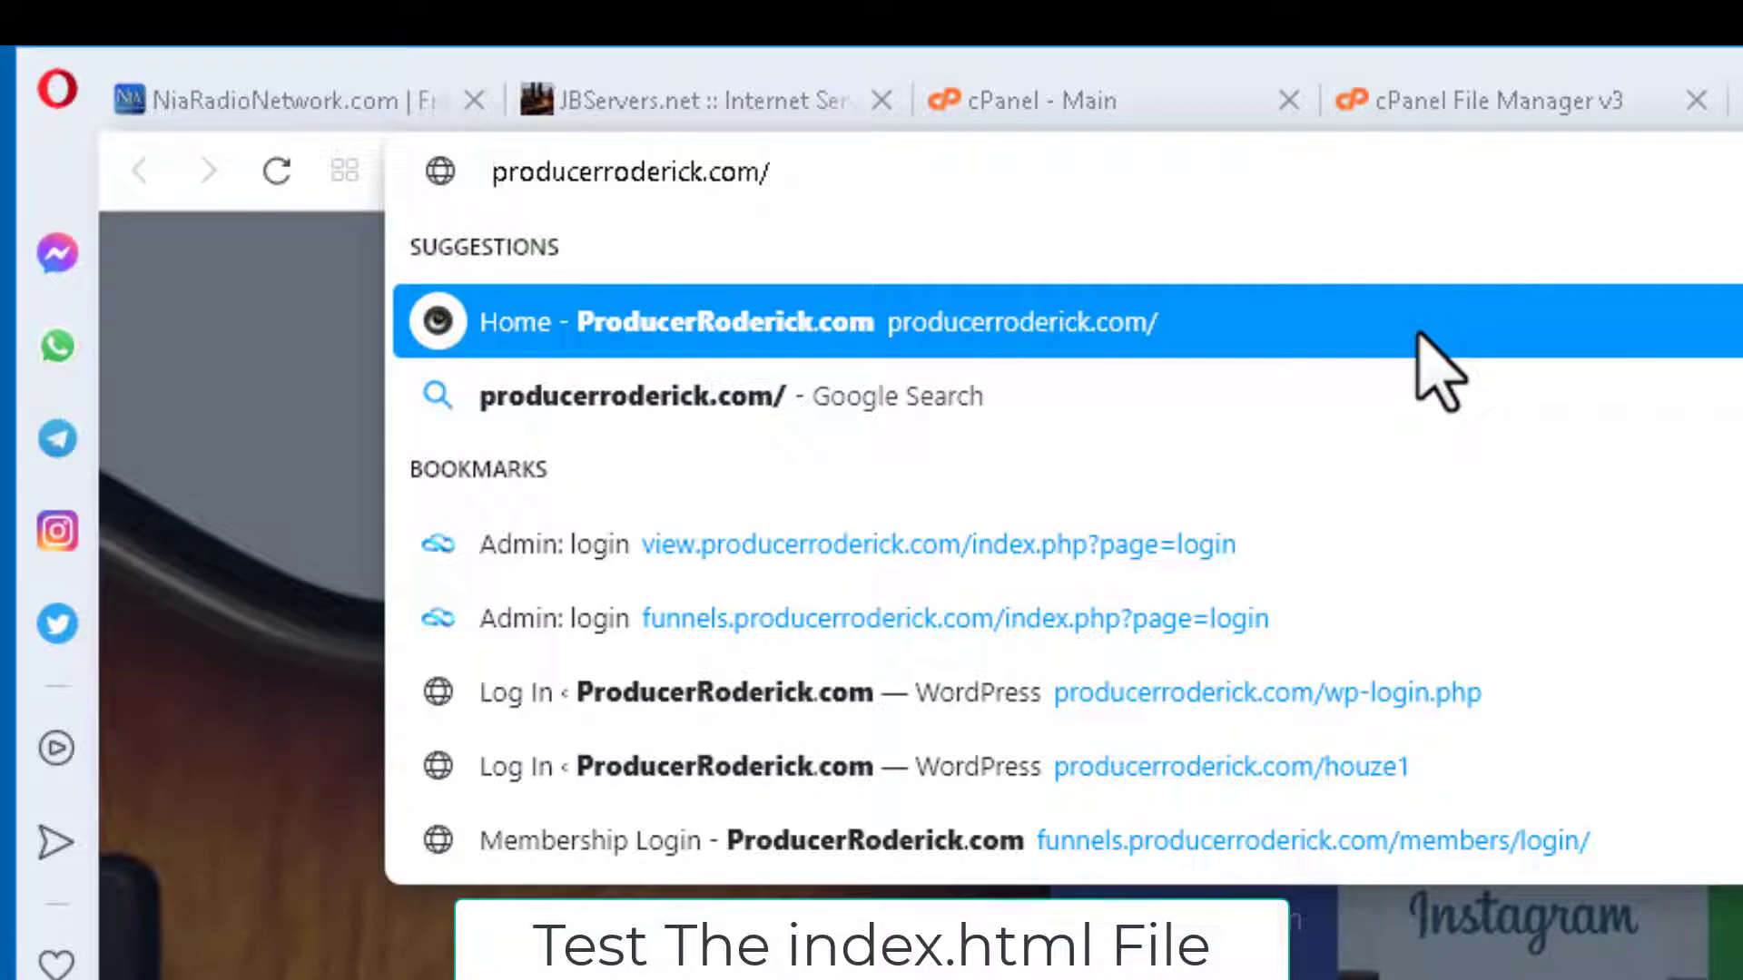
type("test")
key("Return")
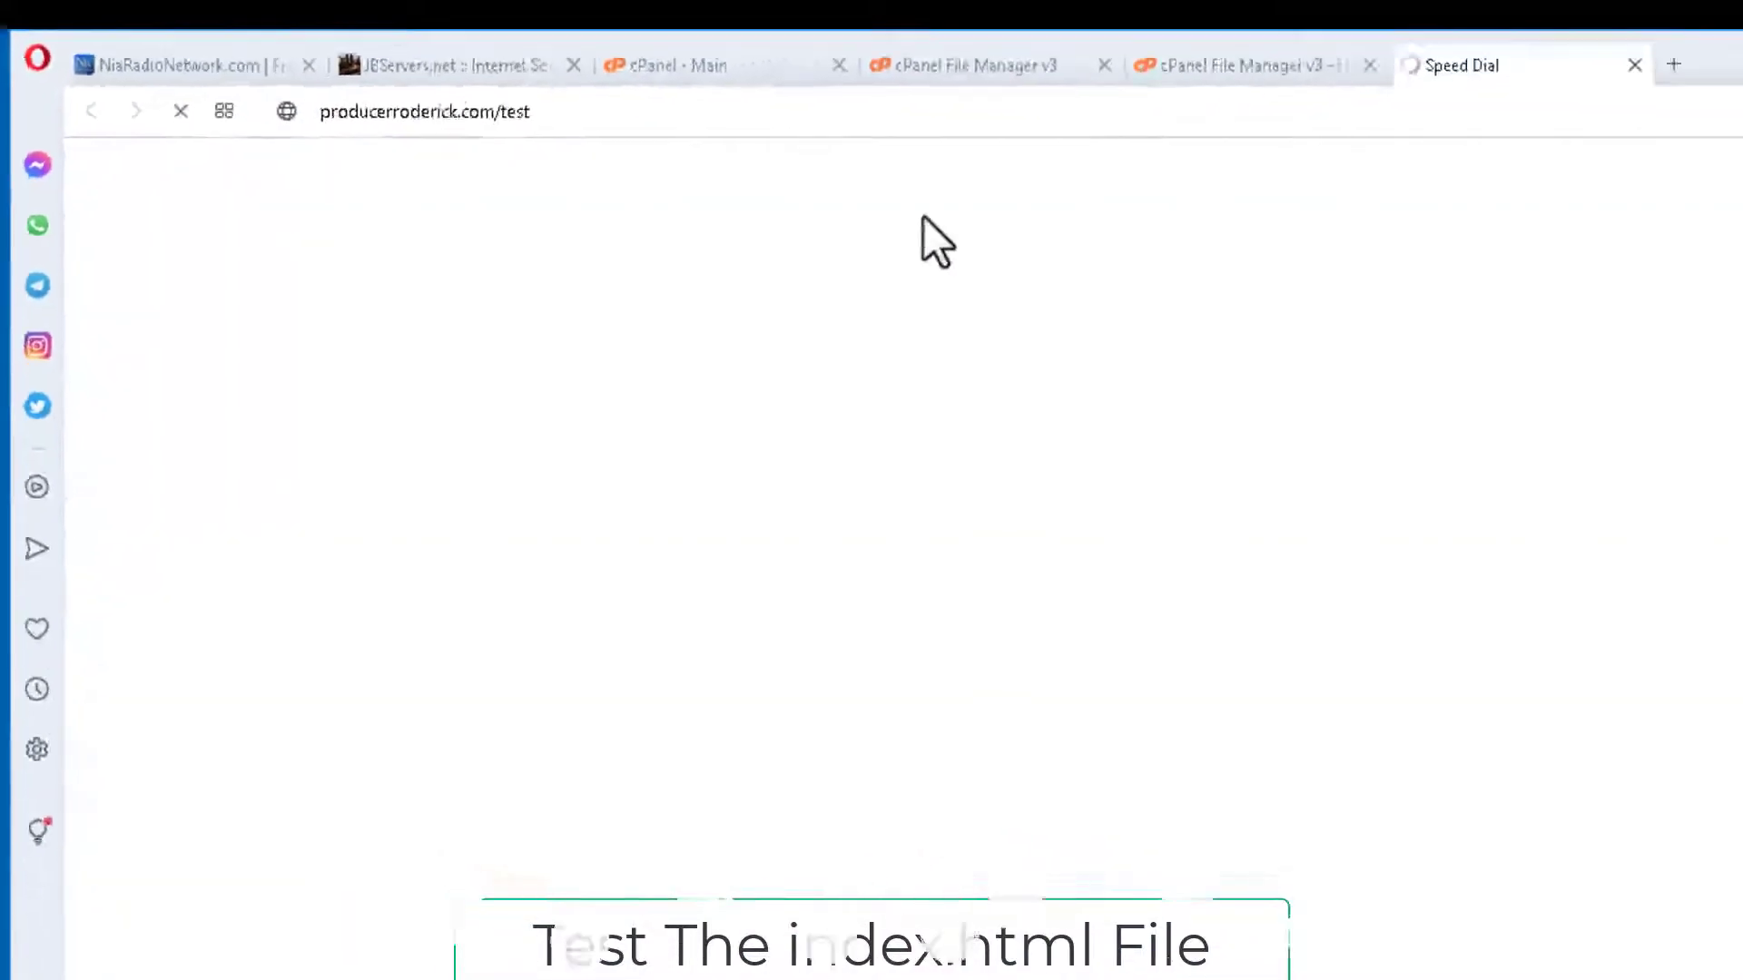
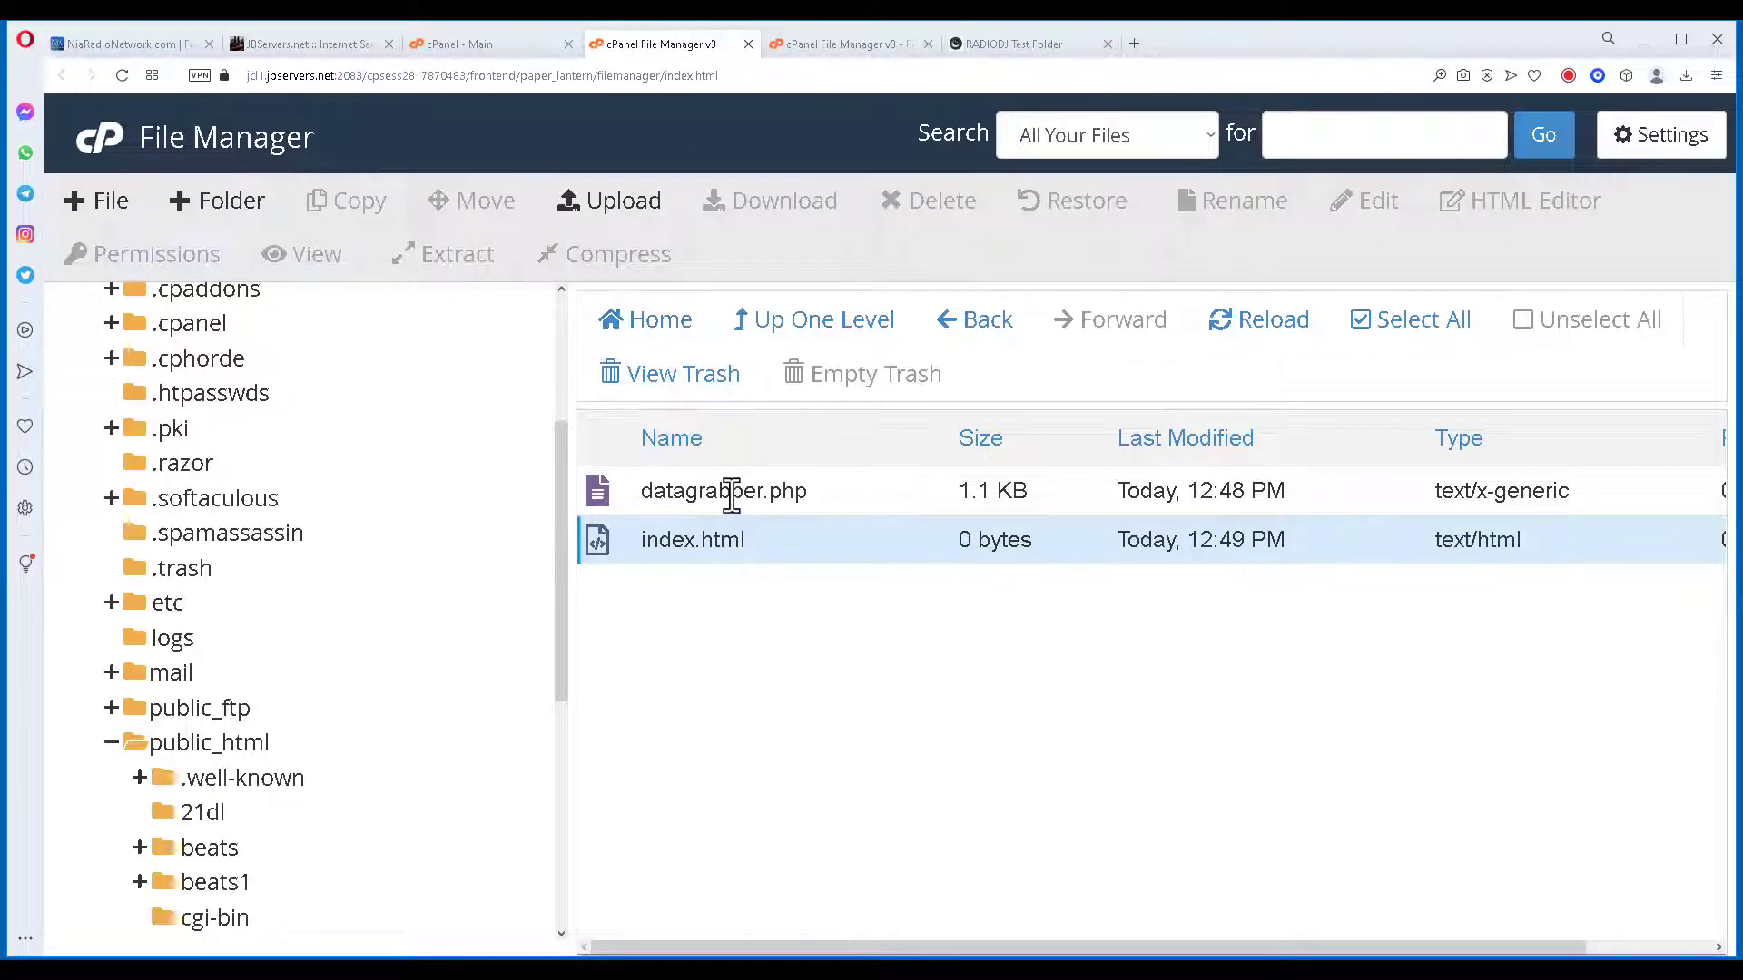
Switch to the live 'This Is Our Test Folder' page and select its address bar.
left_click(1071, 36)
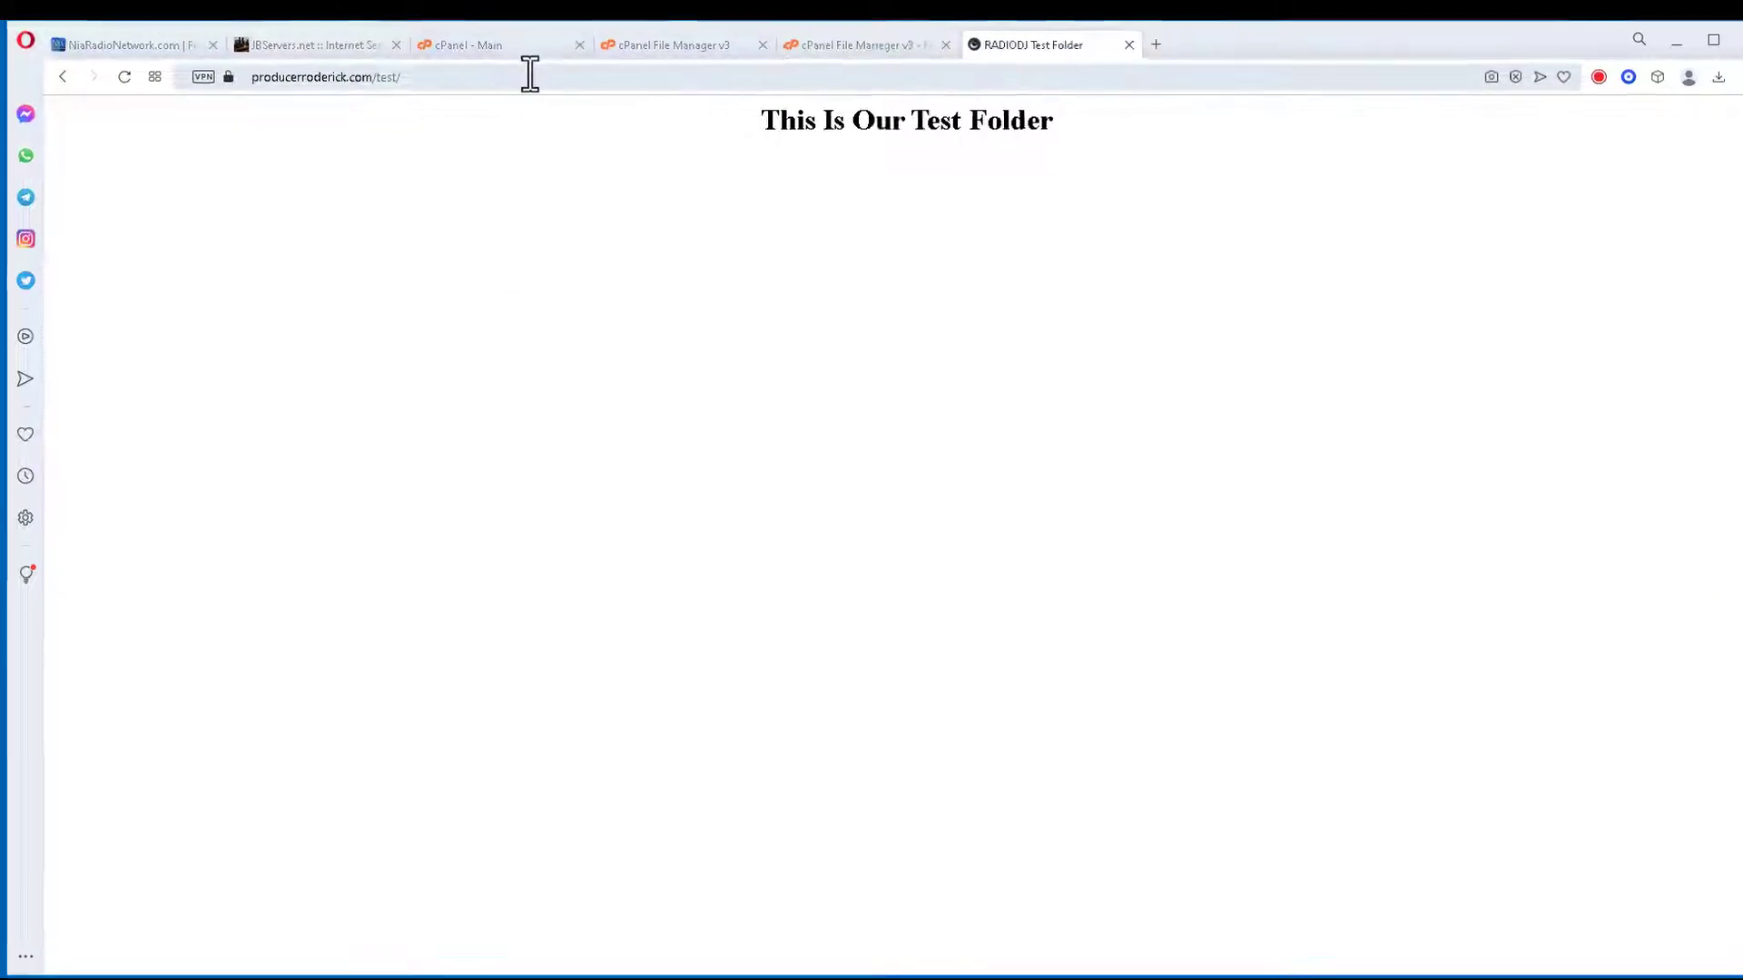
left_click(522, 73)
Replace 'test/' in the address with 'datagrabber.php' to load producerroderick.com/datagrabber.php.
left_click(528, 71)
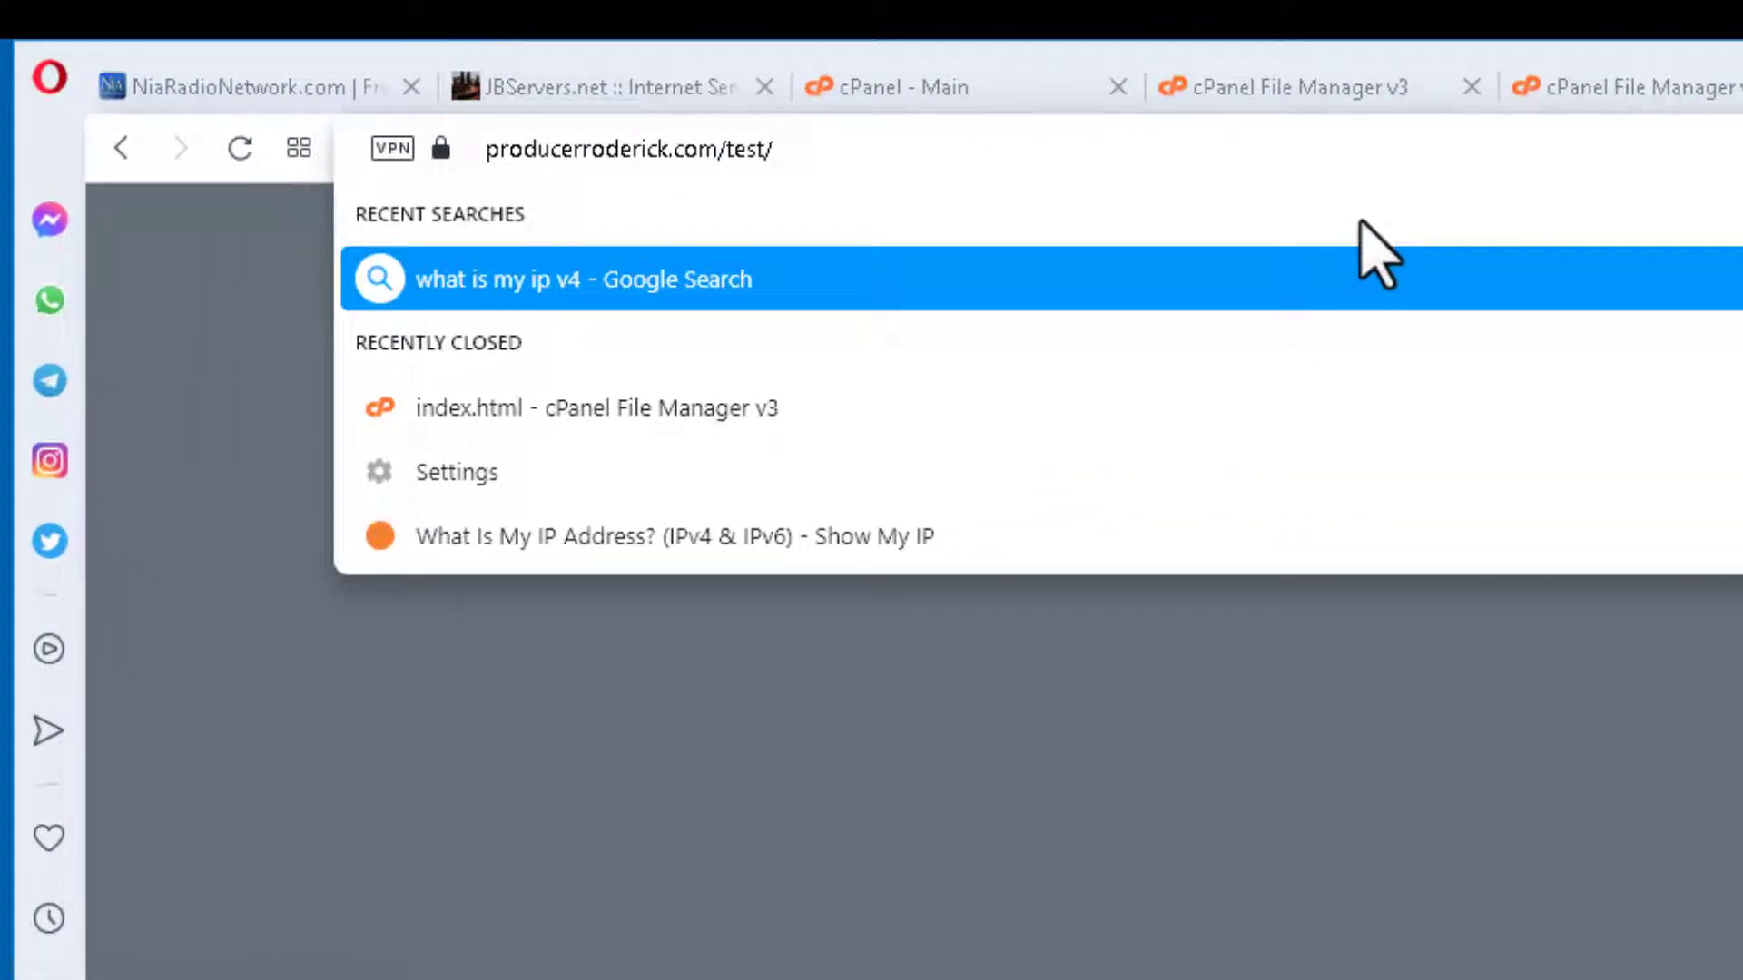
key("BackSpace")
key("BackSpace")
key("BackSpace")
key("BackSpace")
key("BackSpace")
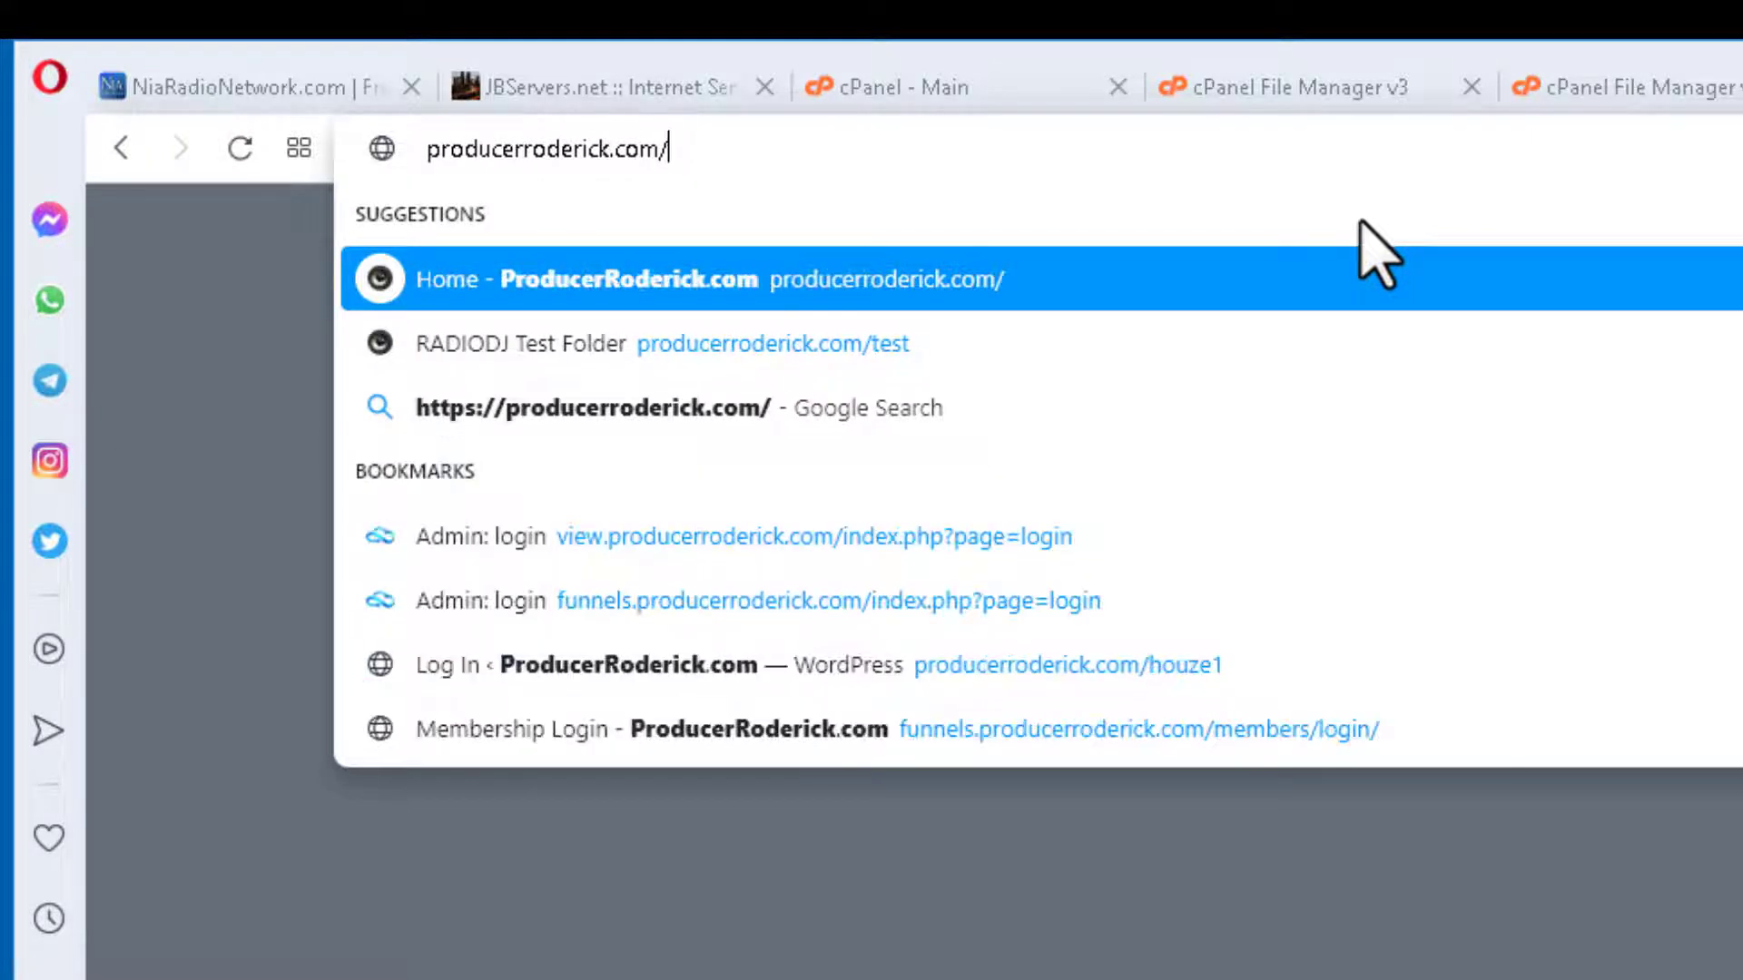
type("dat")
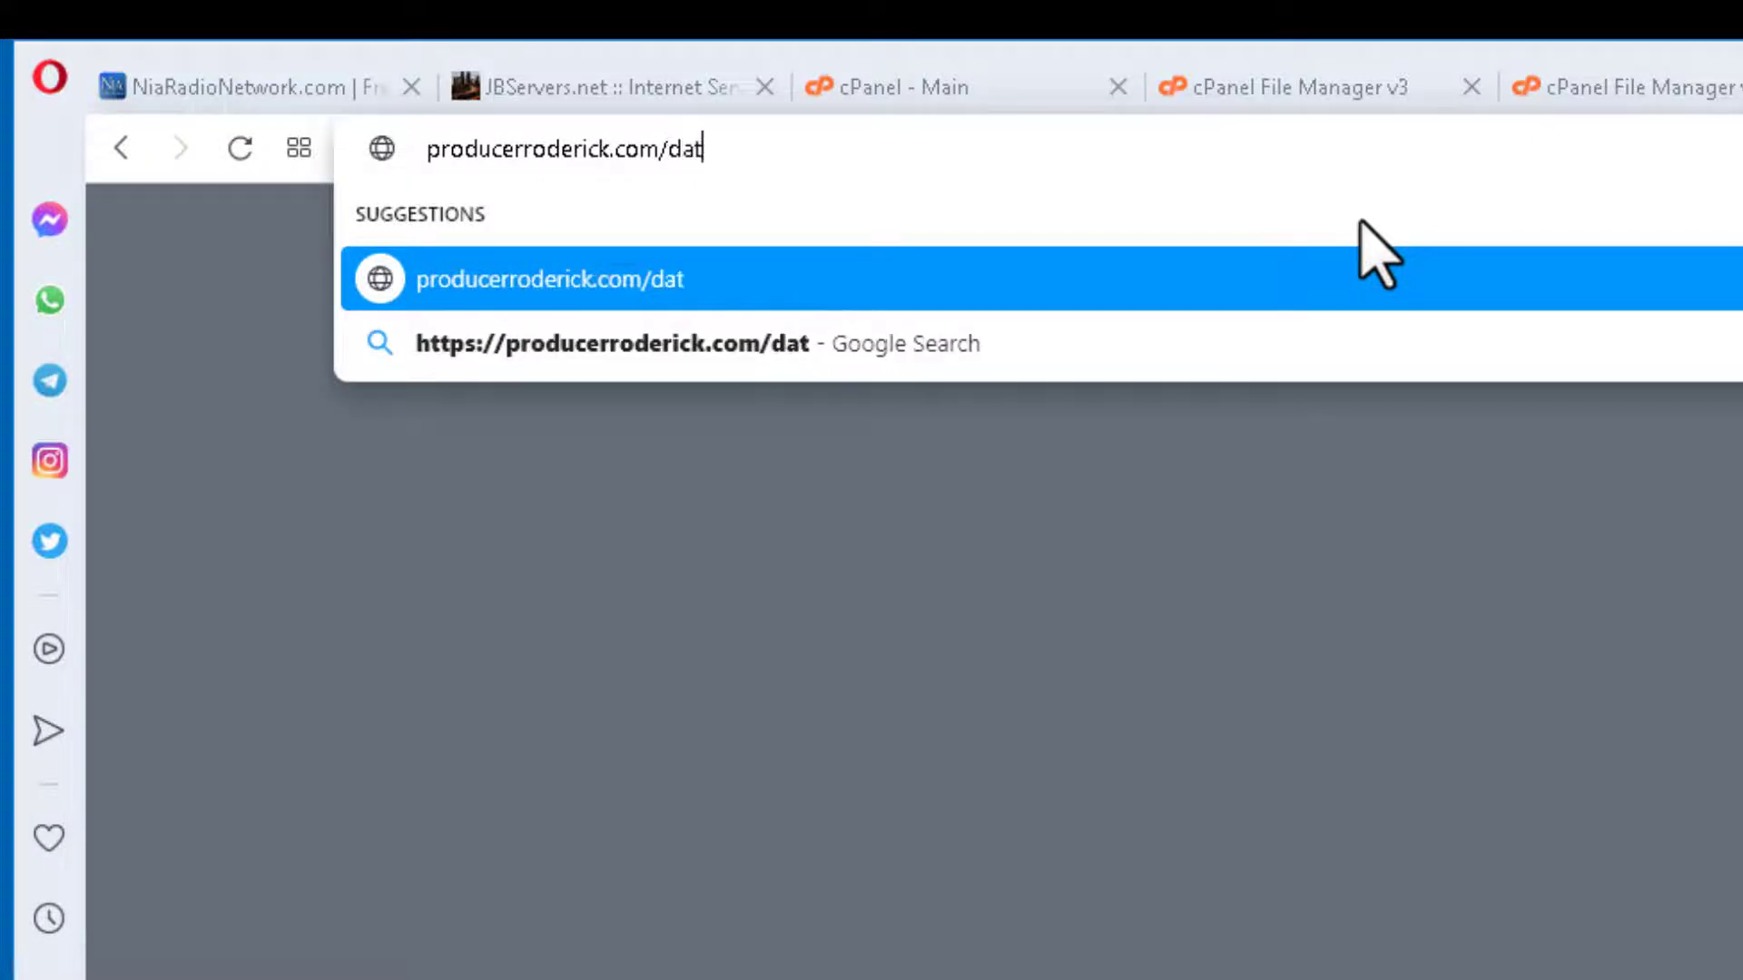
type("agrabber")
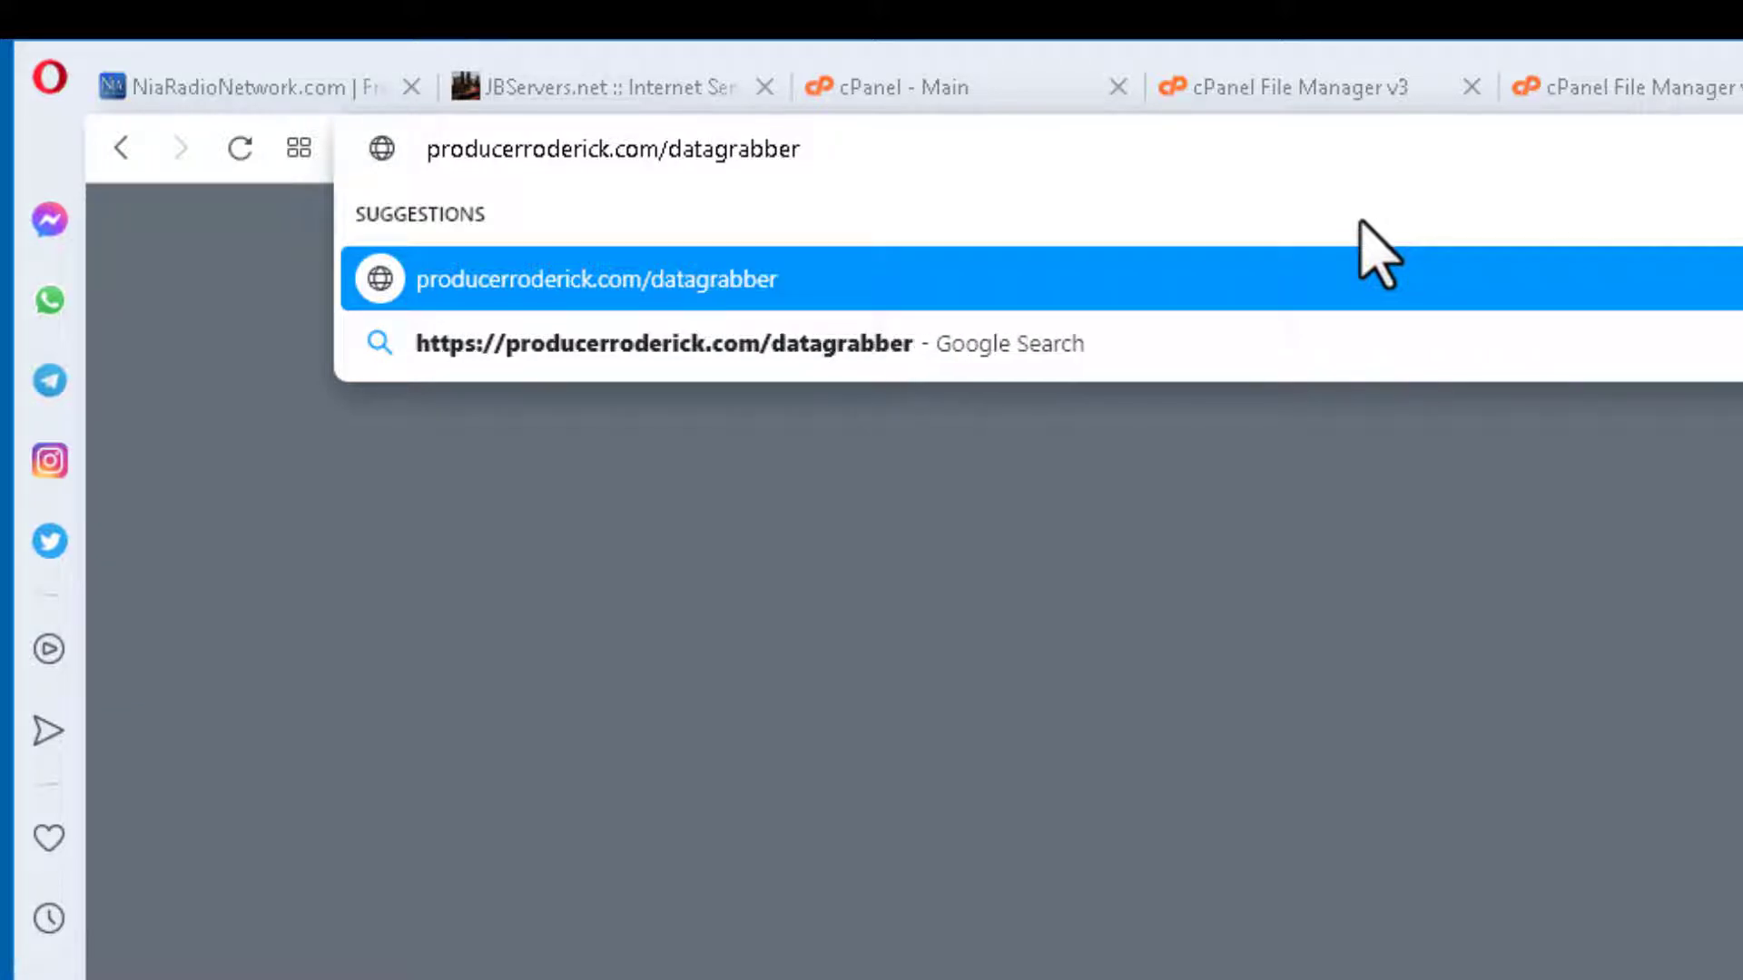
type(".php")
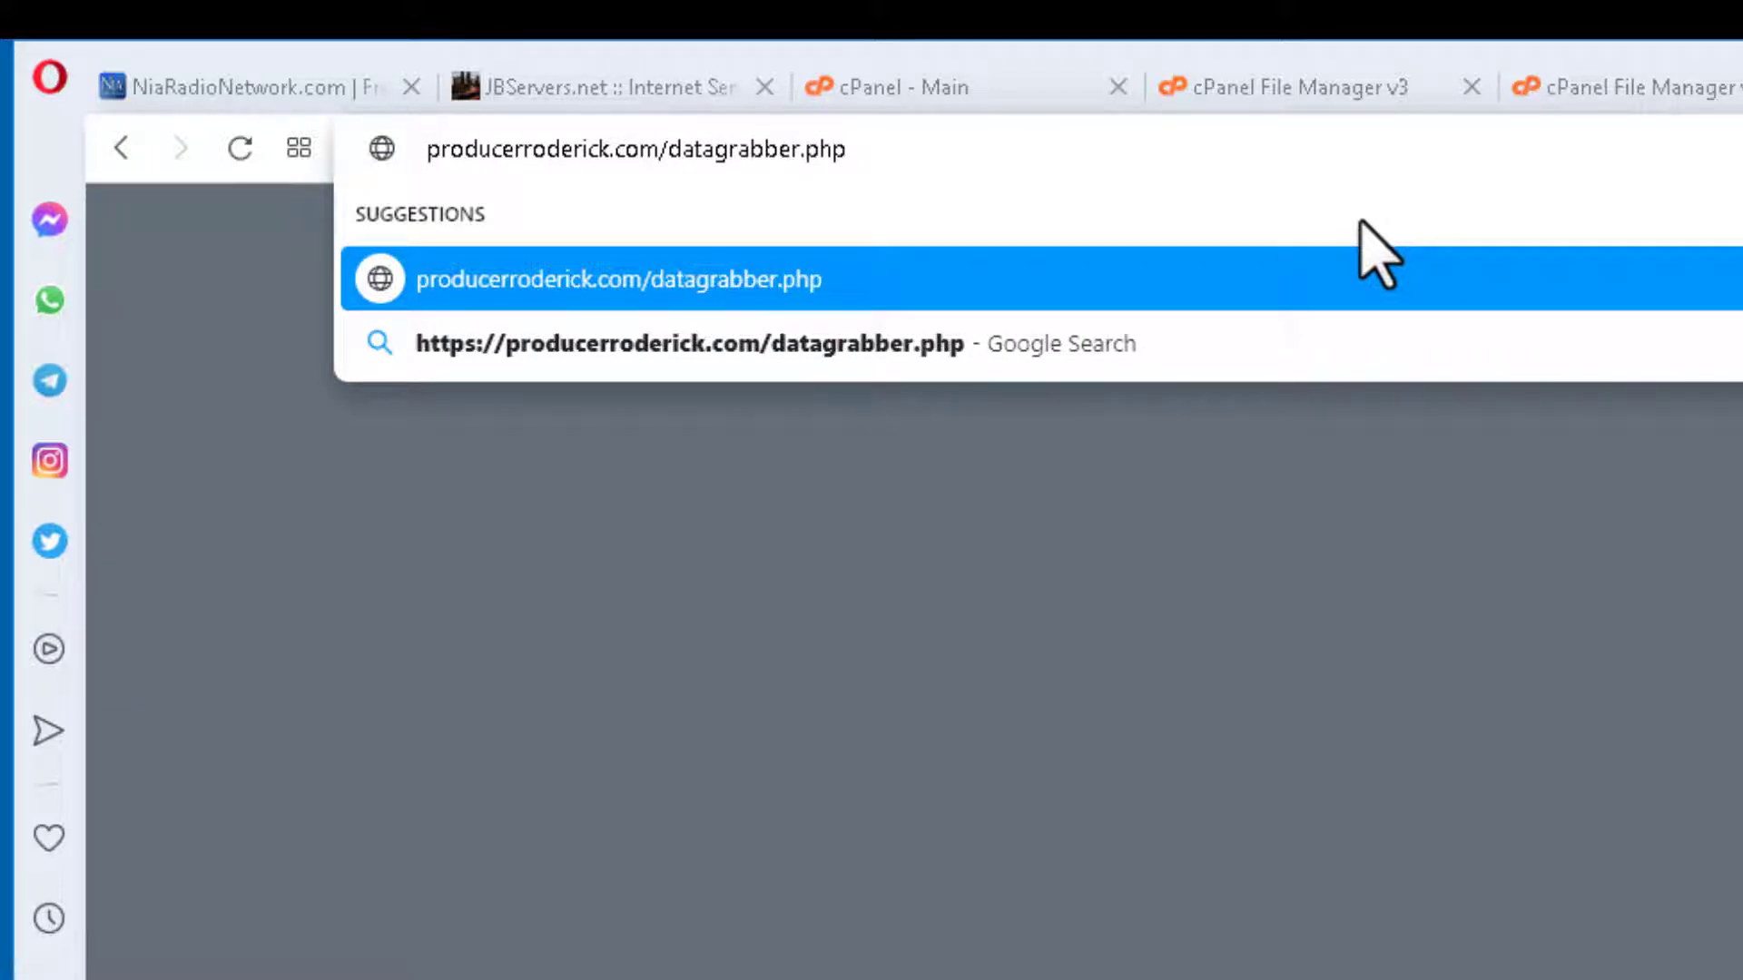
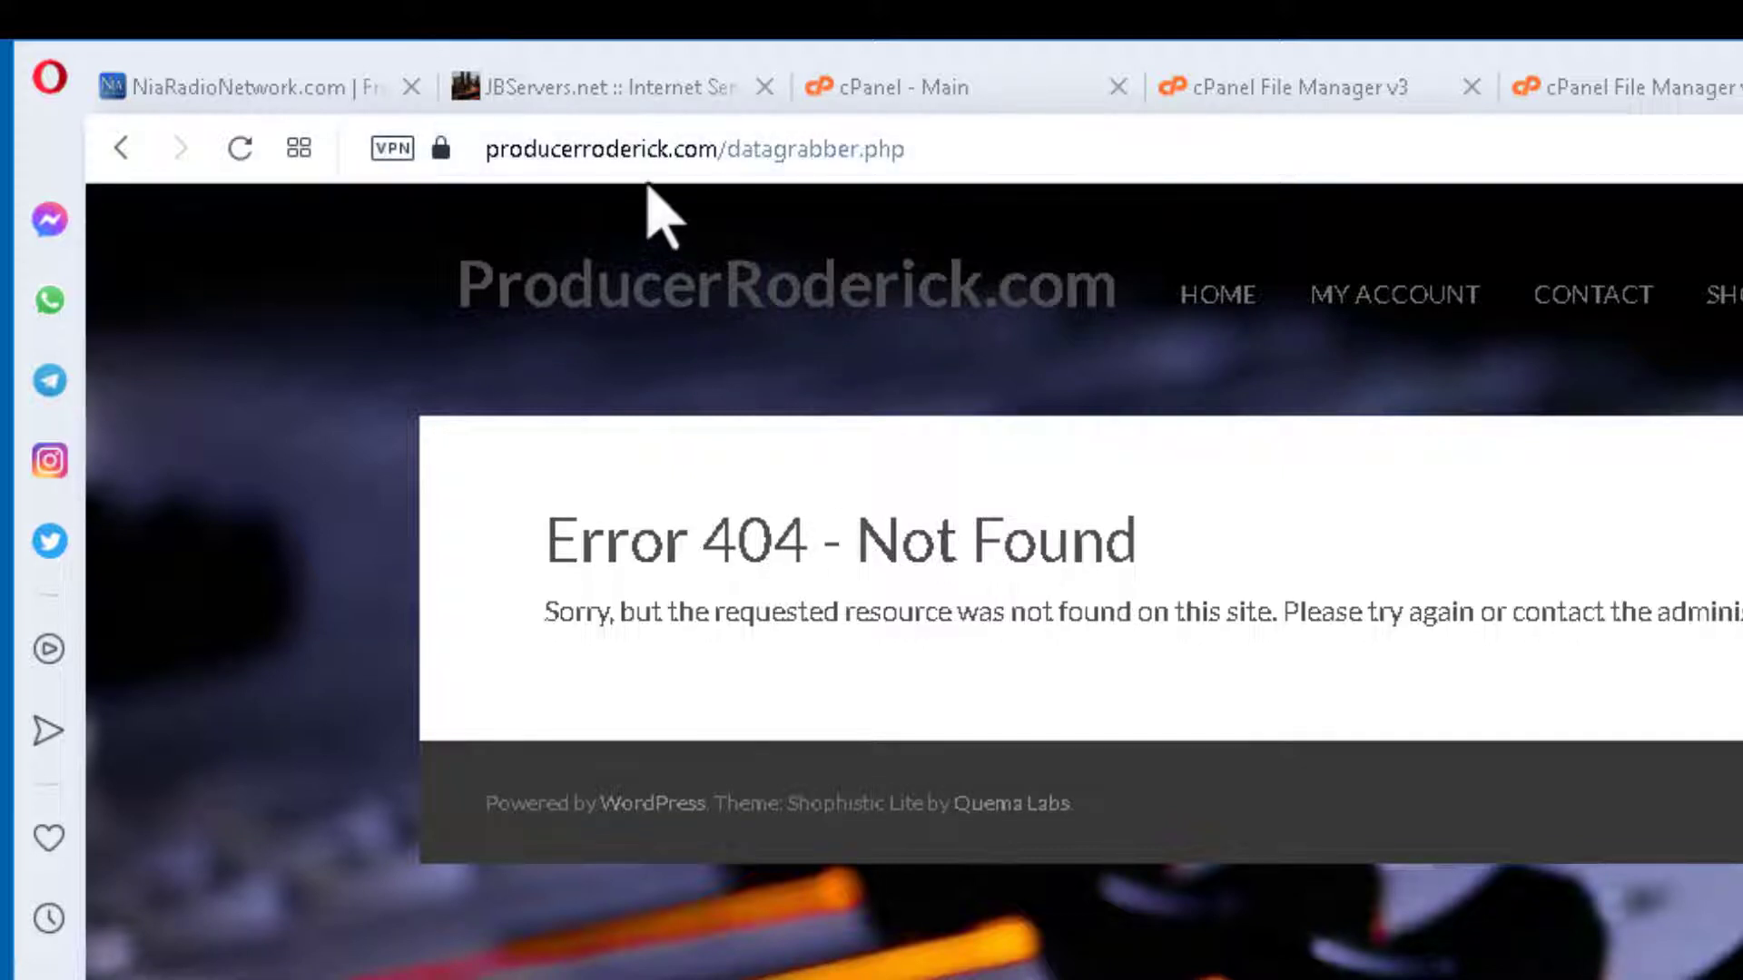
Place the caret in the 404 page's address just before 'datagrabber.php', ready to insert 'test'.
left_click(959, 147)
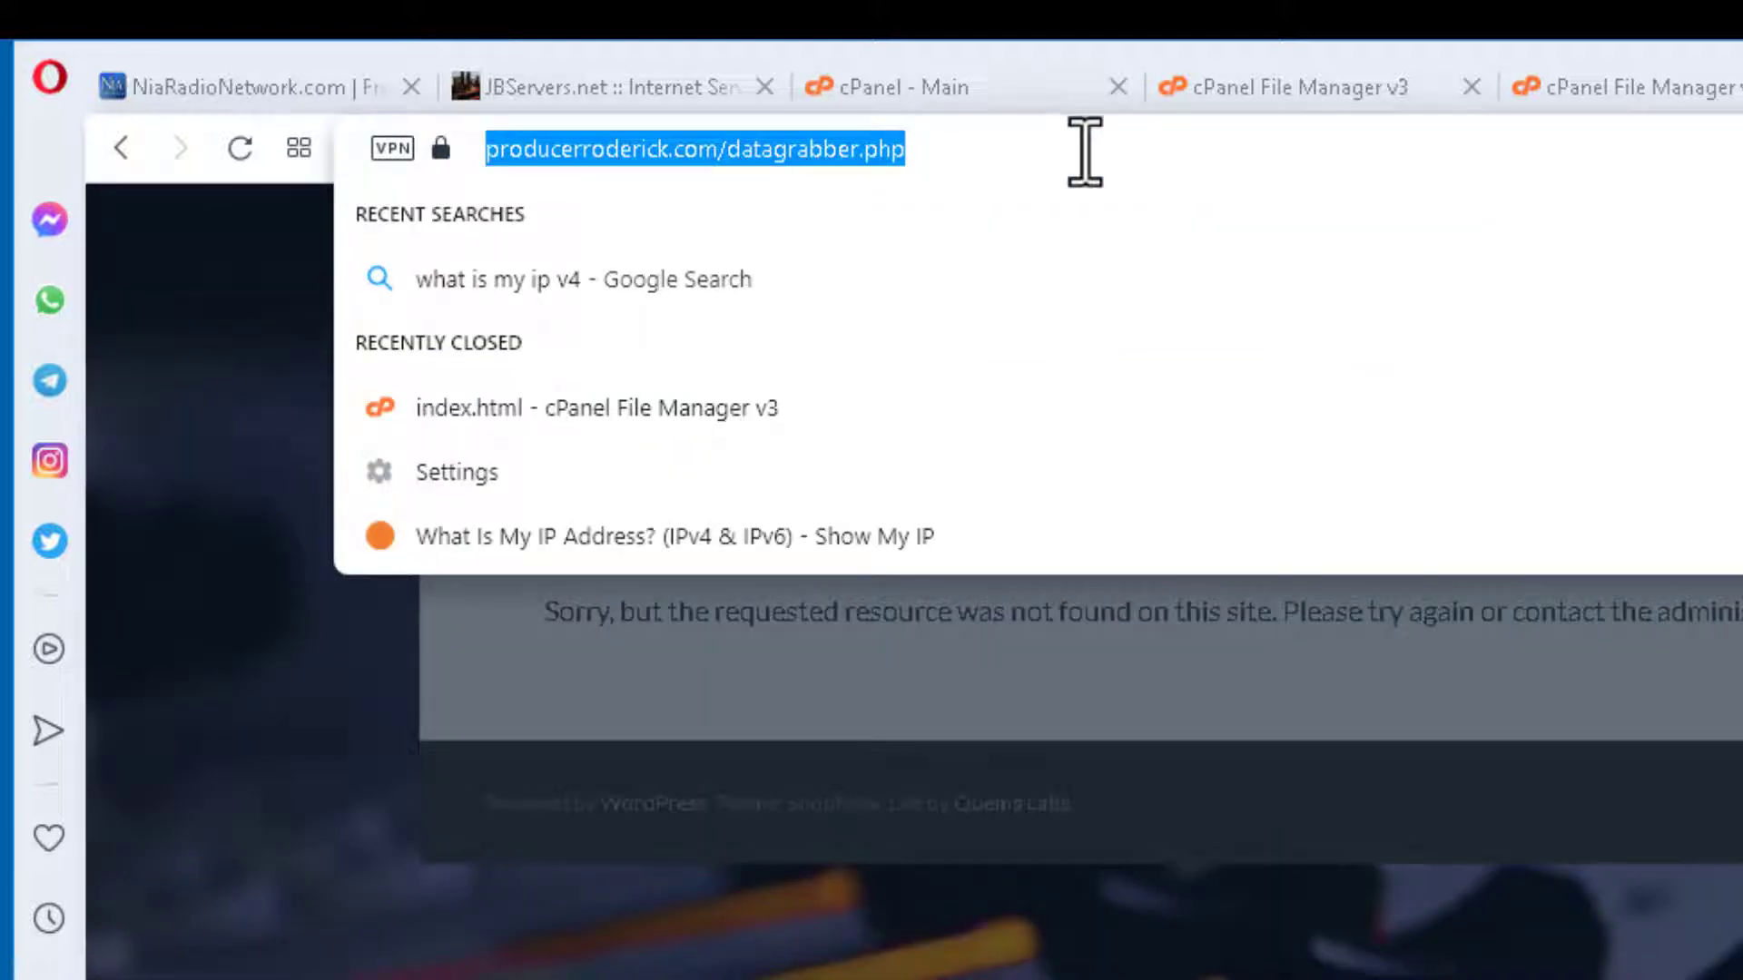
left_click(1085, 151)
key("Left")
key("Left")
key("Left")
key("Left")
key("Left")
key("Left")
key("Left")
key("Left")
key("Left")
key("Left")
key("Left")
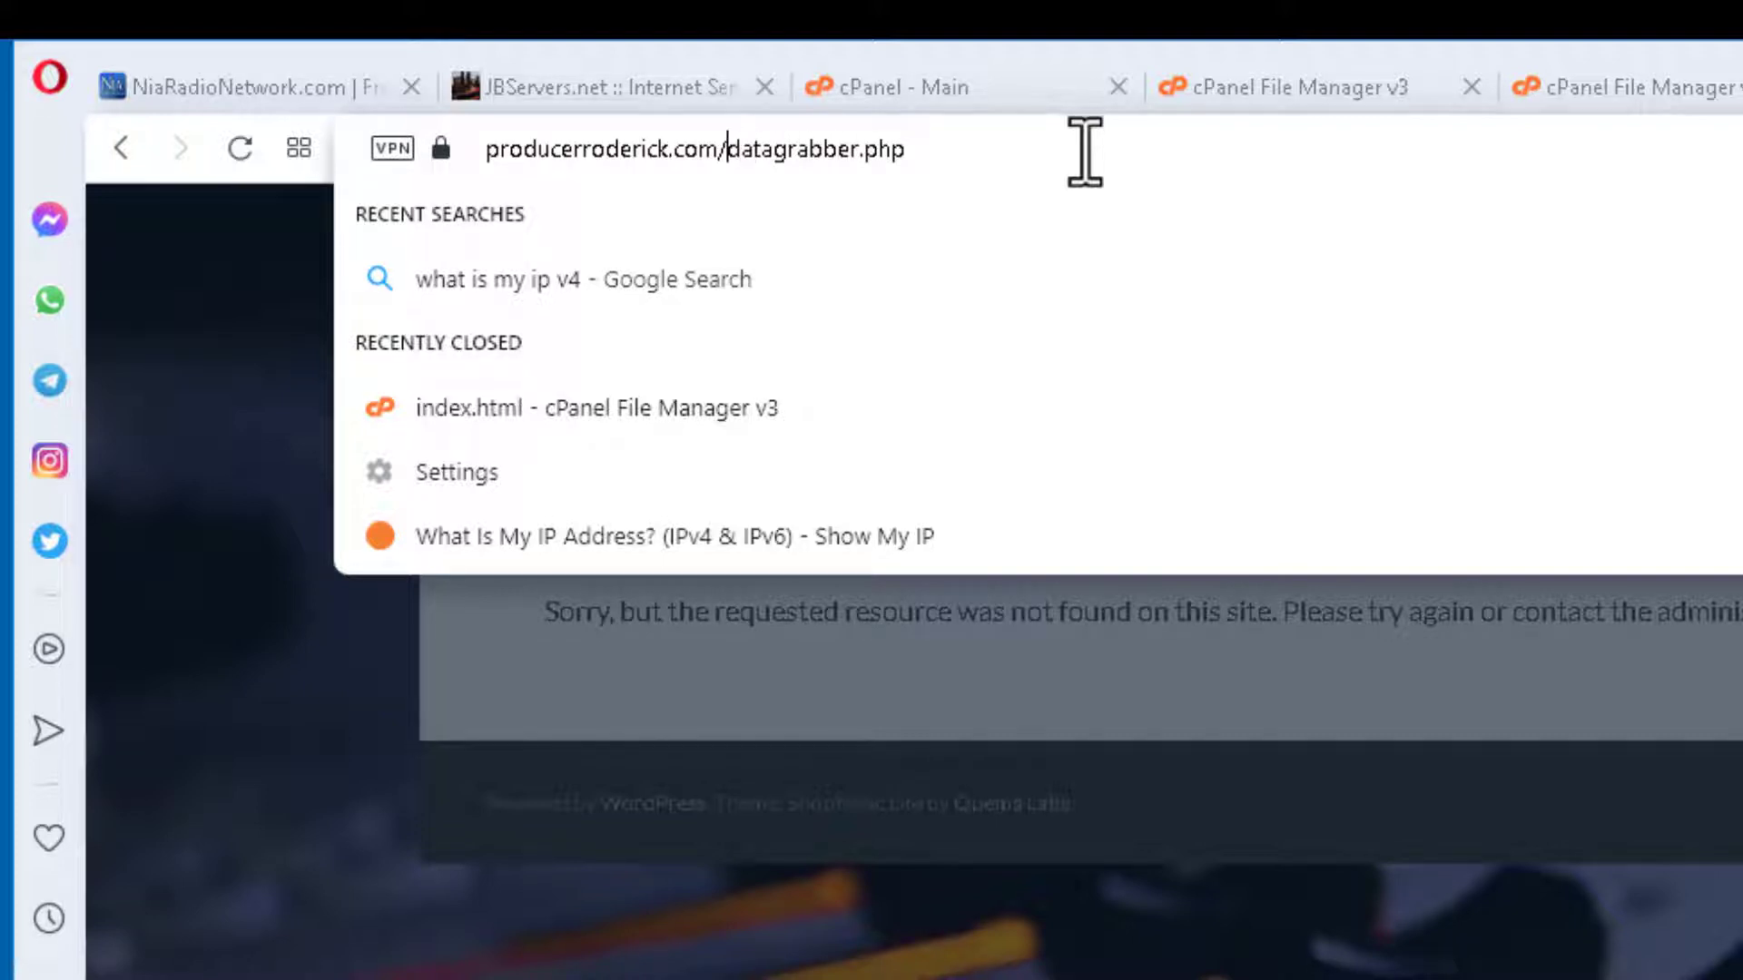
Insert 'test/' into the address to load producerroderick.com/test/datagrabber.php.
type("test/")
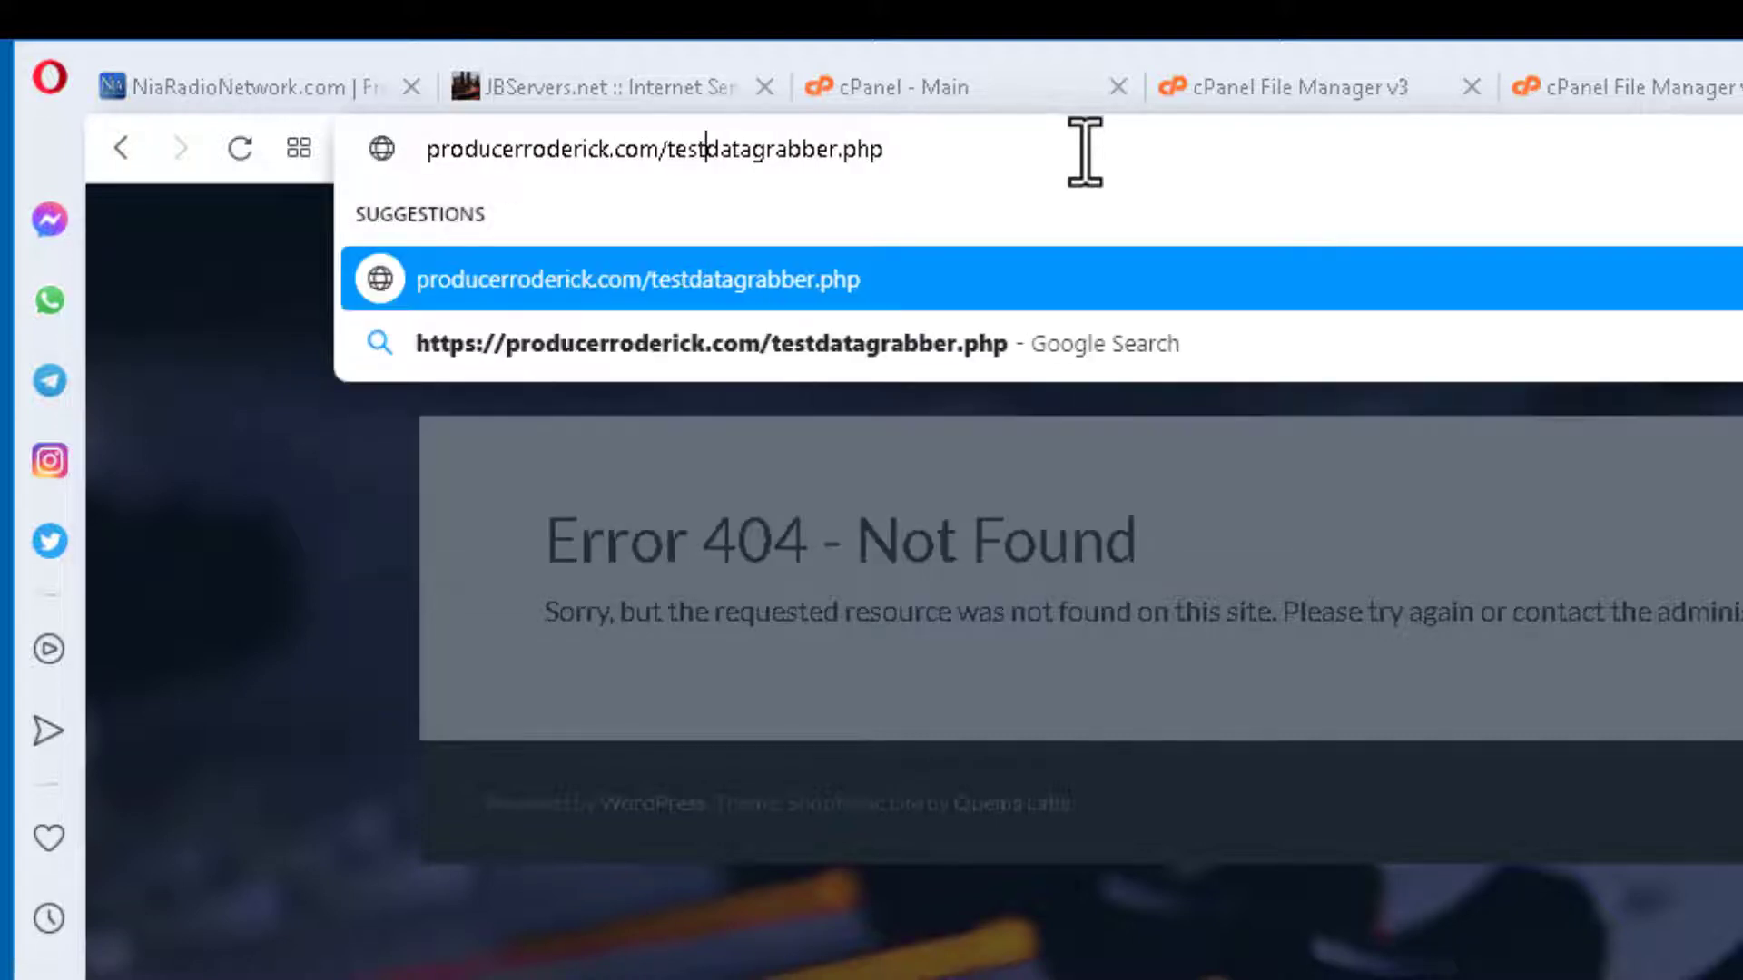
key("Return")
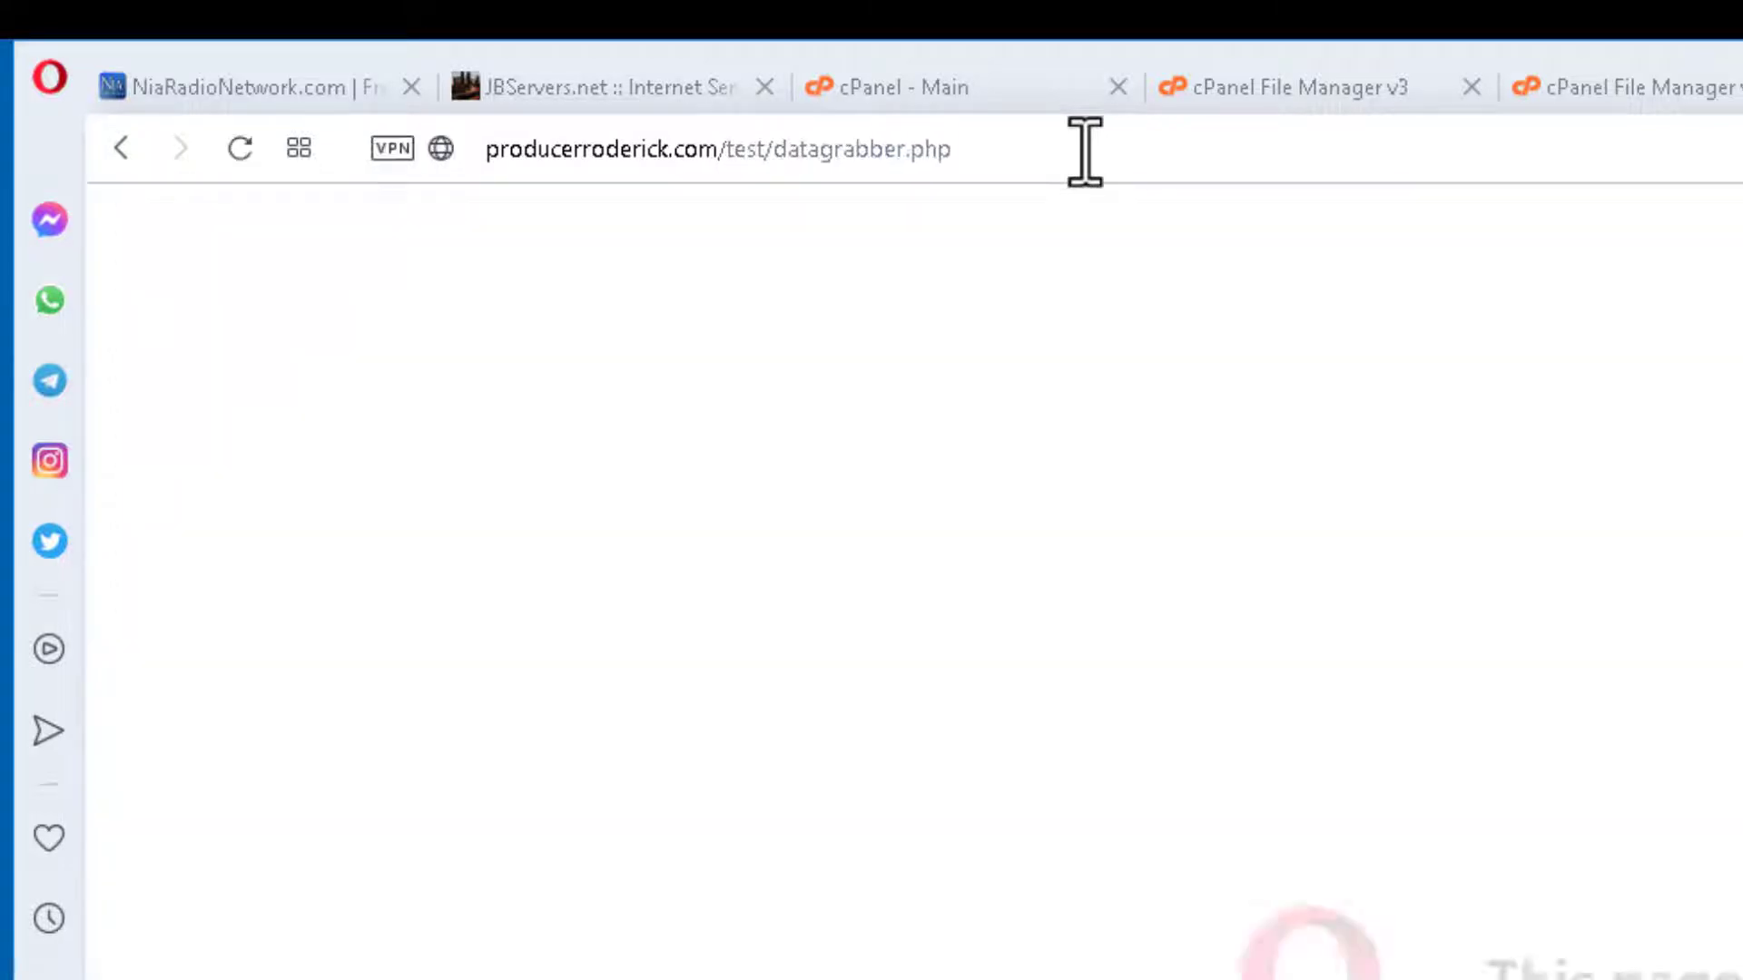
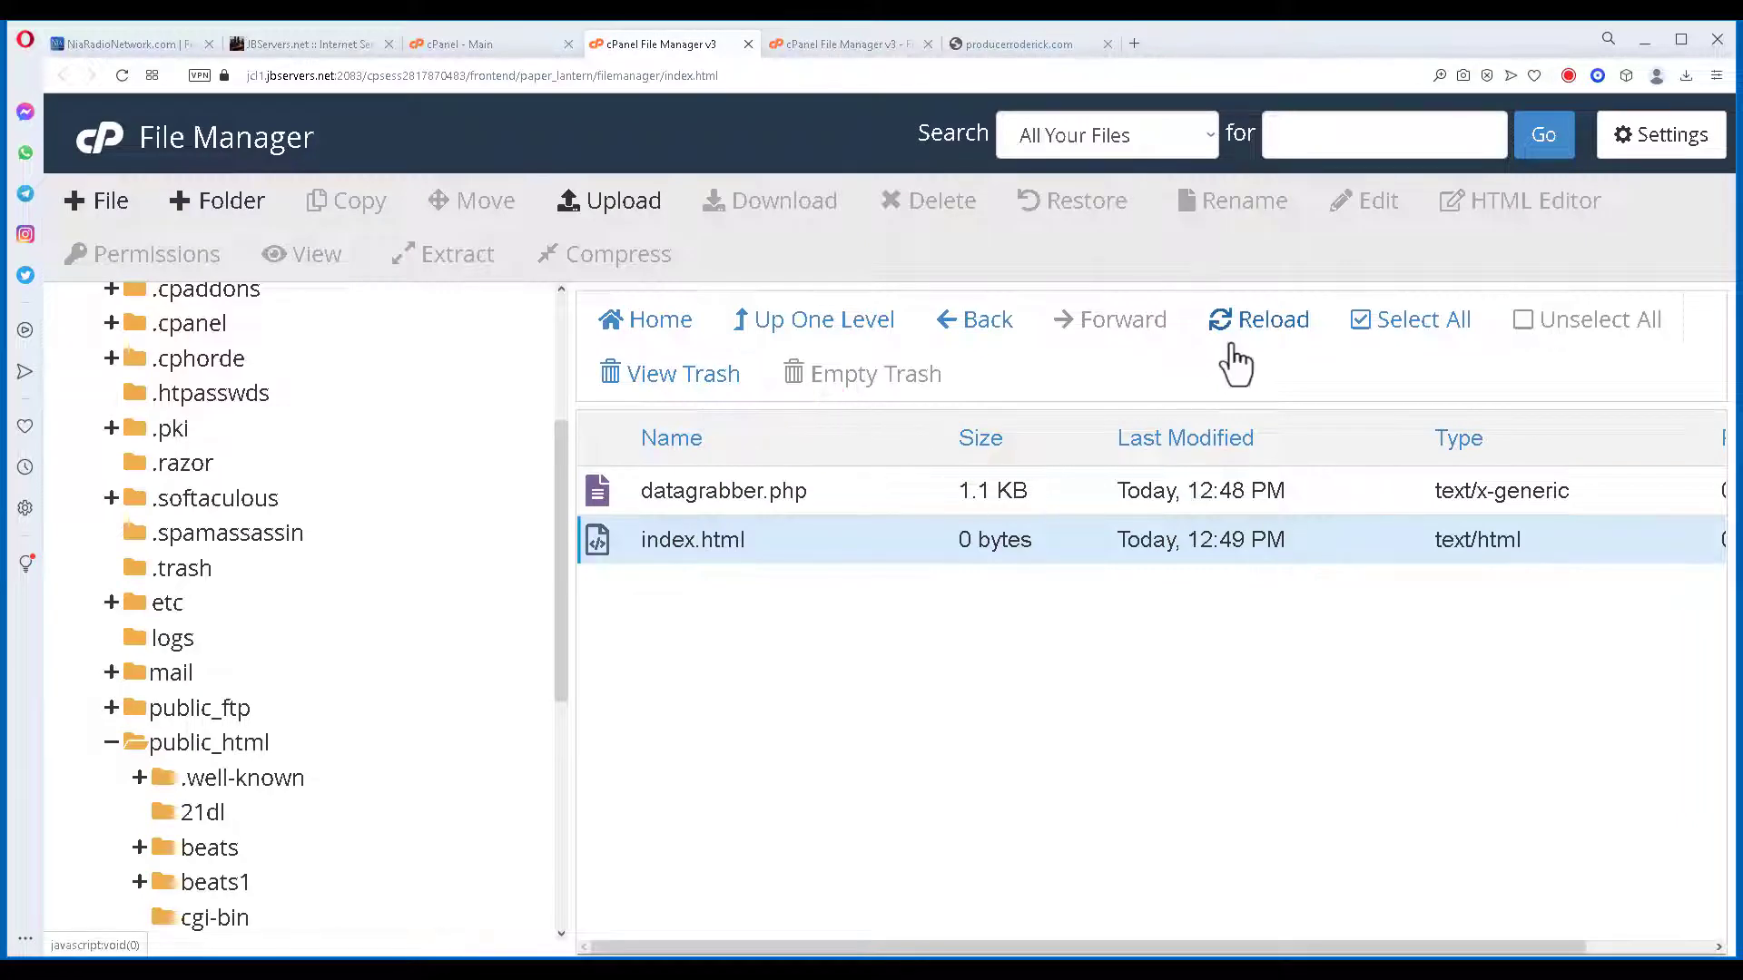
Reload the test folder listing and view the new 162-byte error_log file.
left_click(1275, 332)
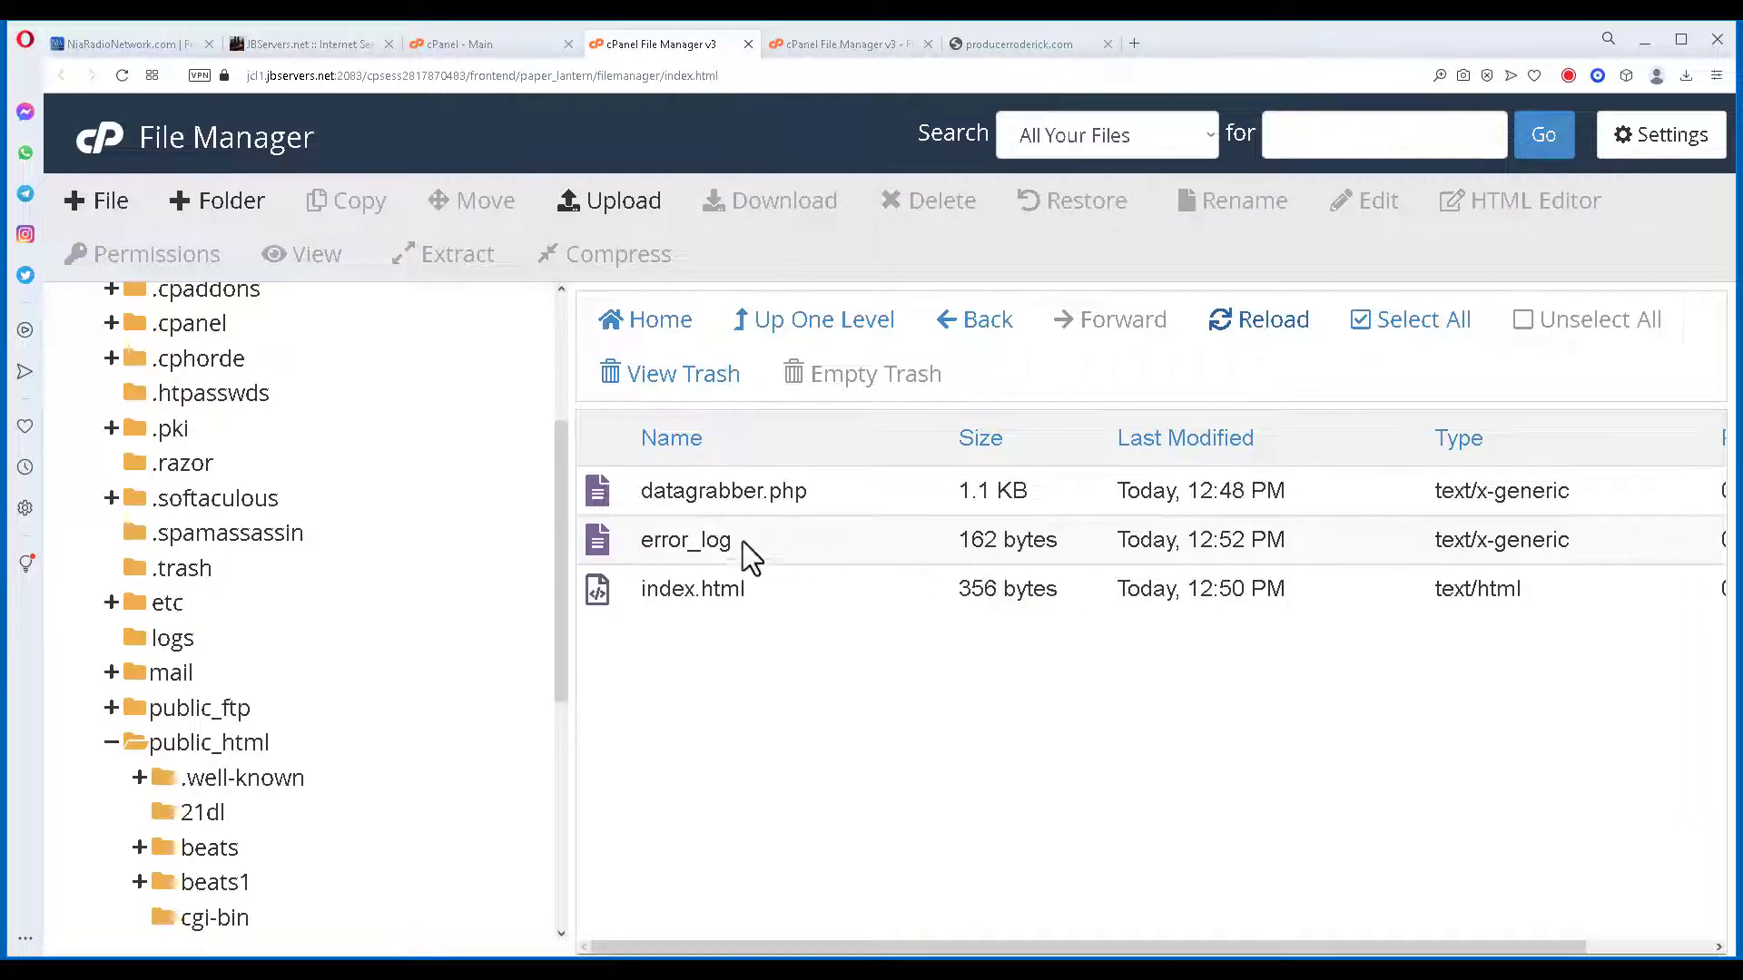
right_click(648, 549)
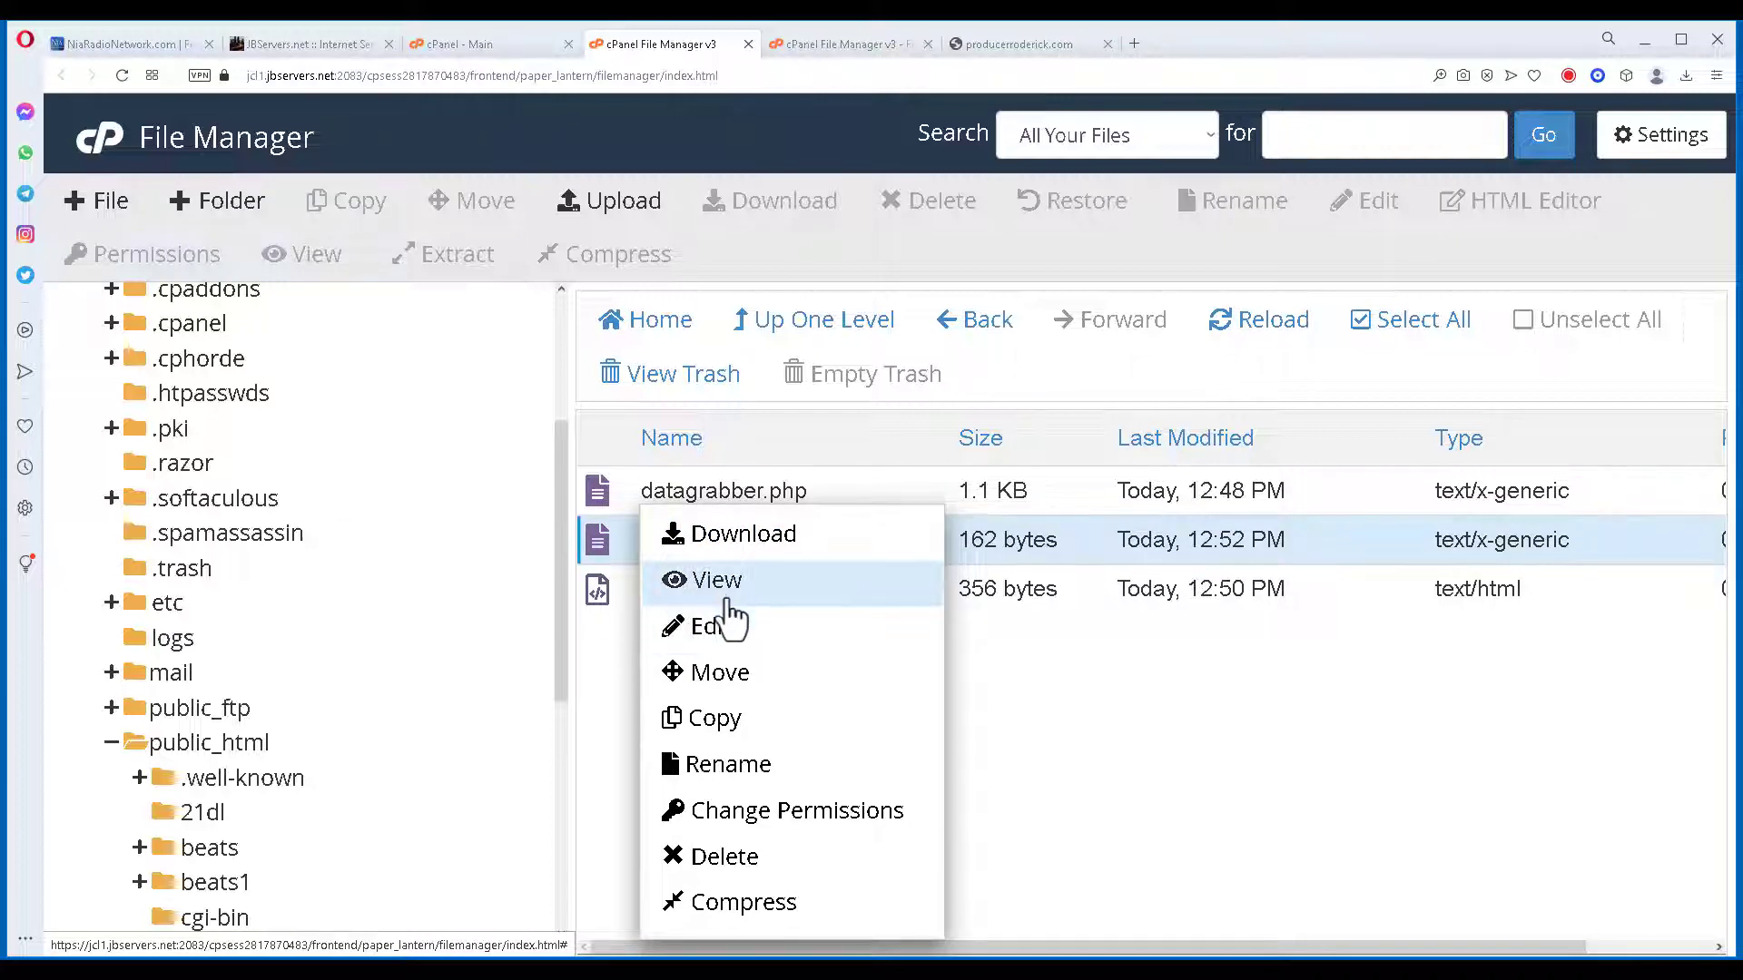
left_click(721, 585)
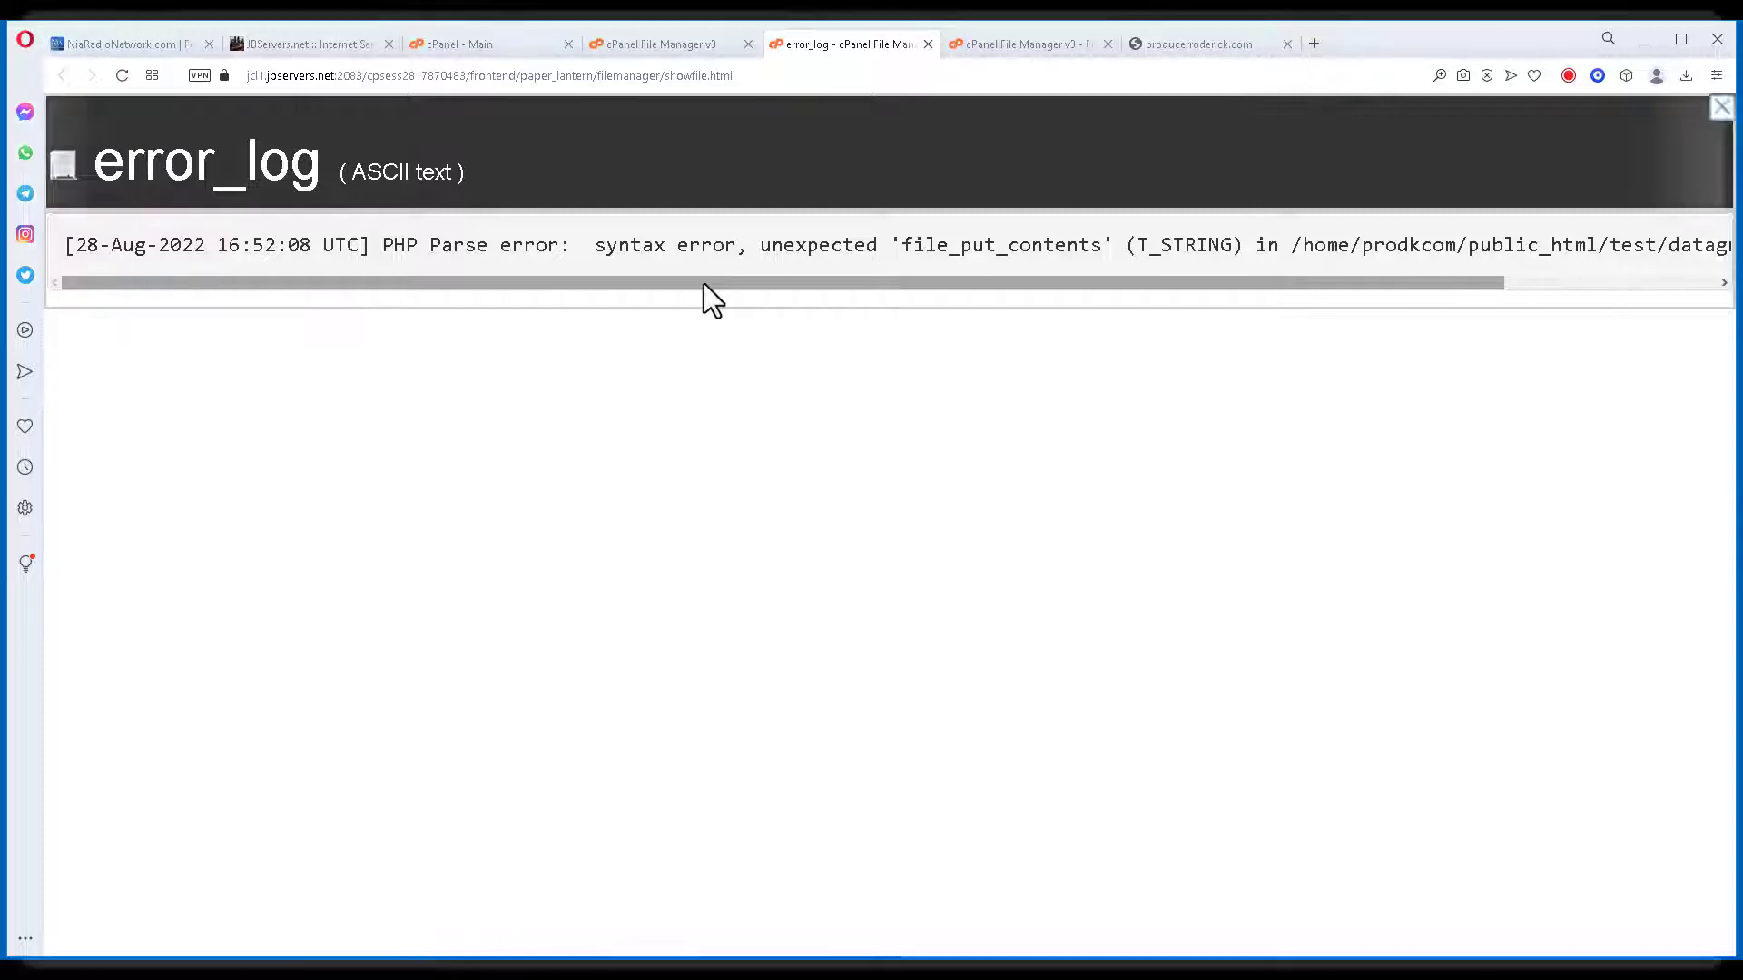
Read the full parse error (unexpected 'file_put_contents', datagrabber.php line 6), then close error_log.
left_click_drag(704, 283, 980, 290)
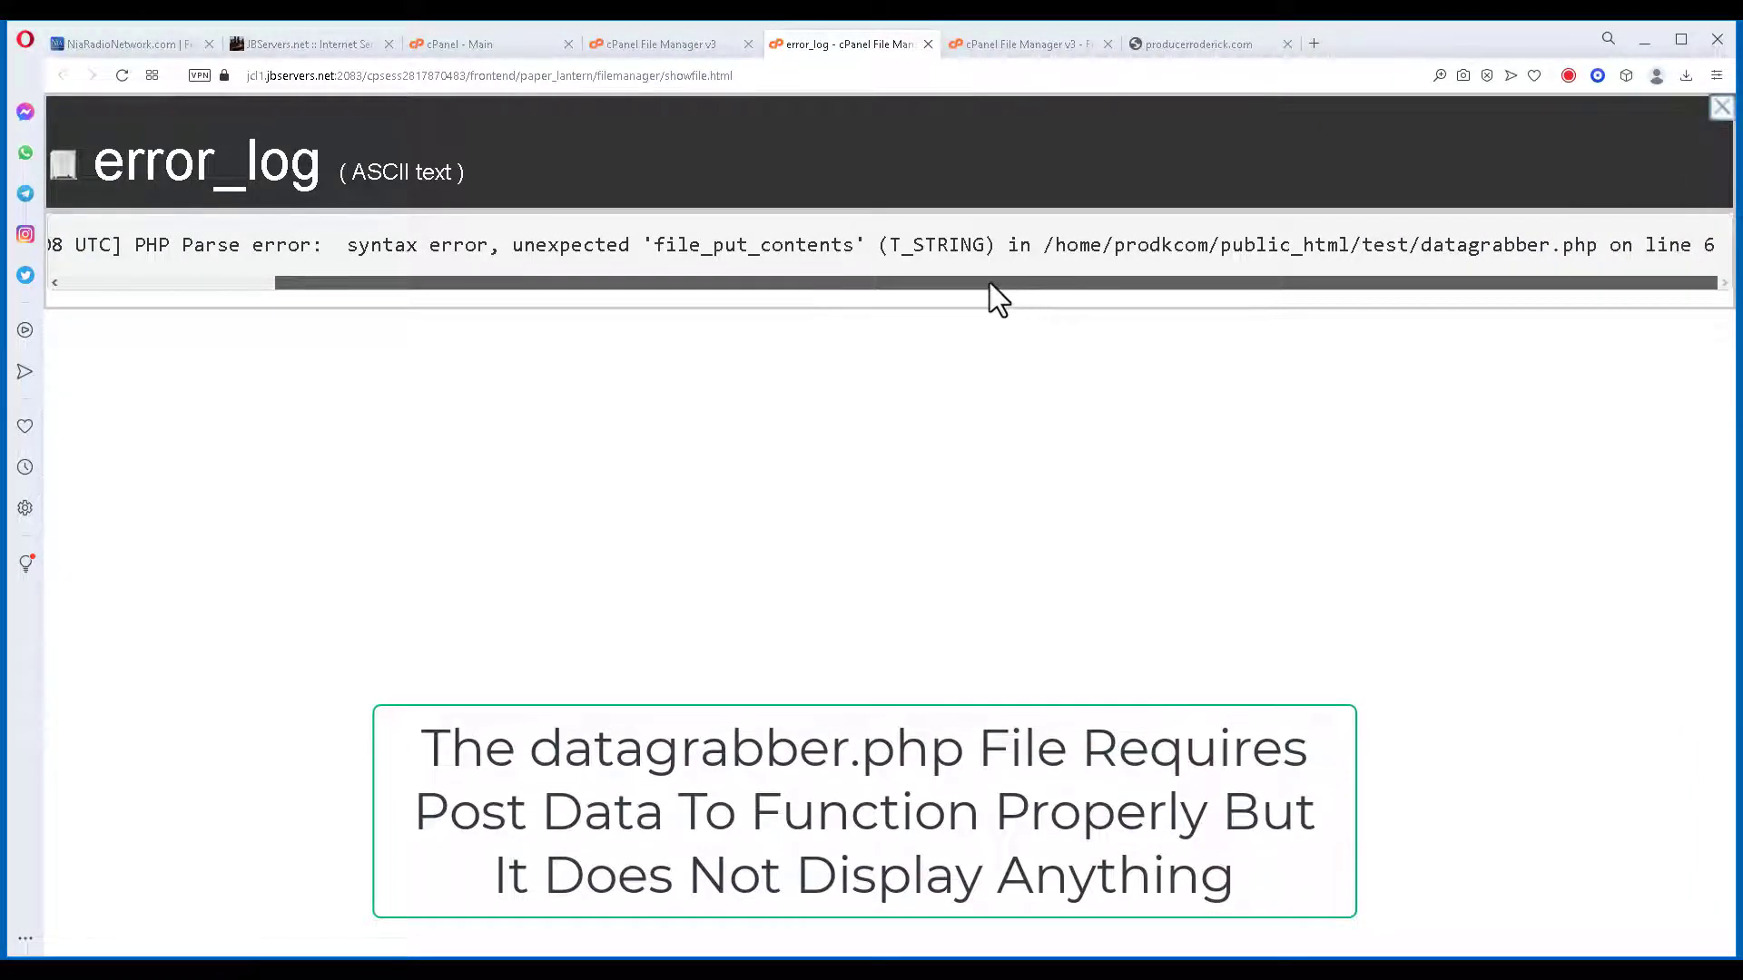
left_click_drag(977, 279, 922, 285)
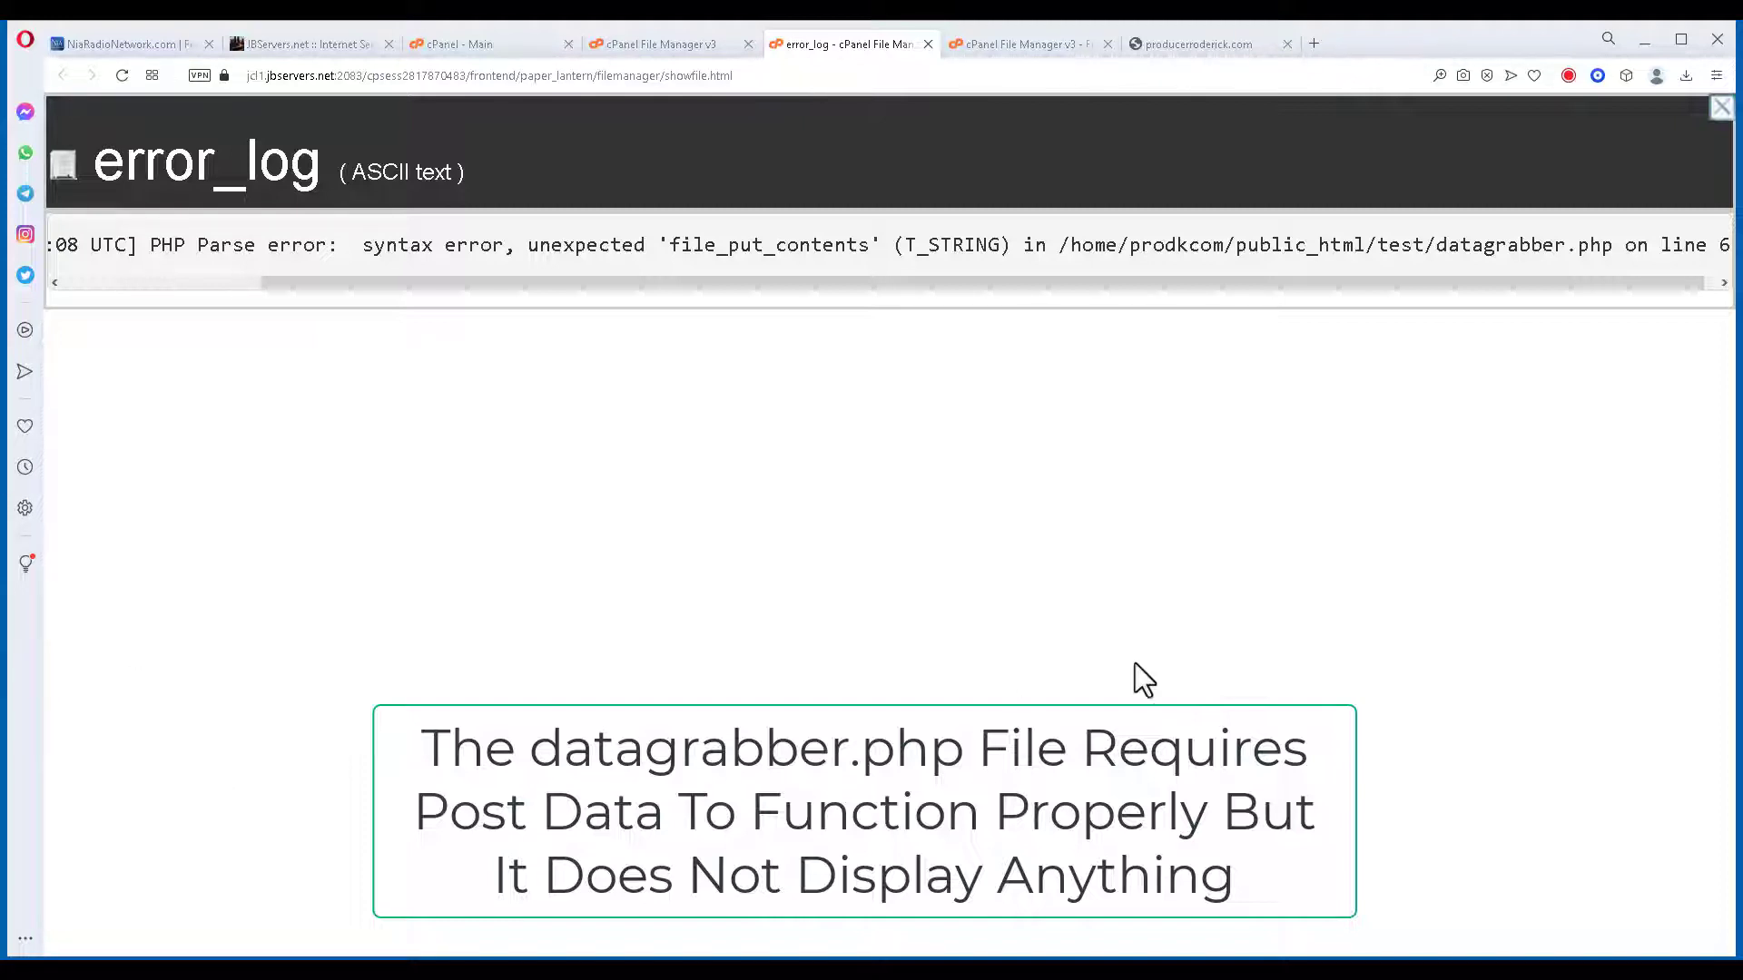
left_click(927, 44)
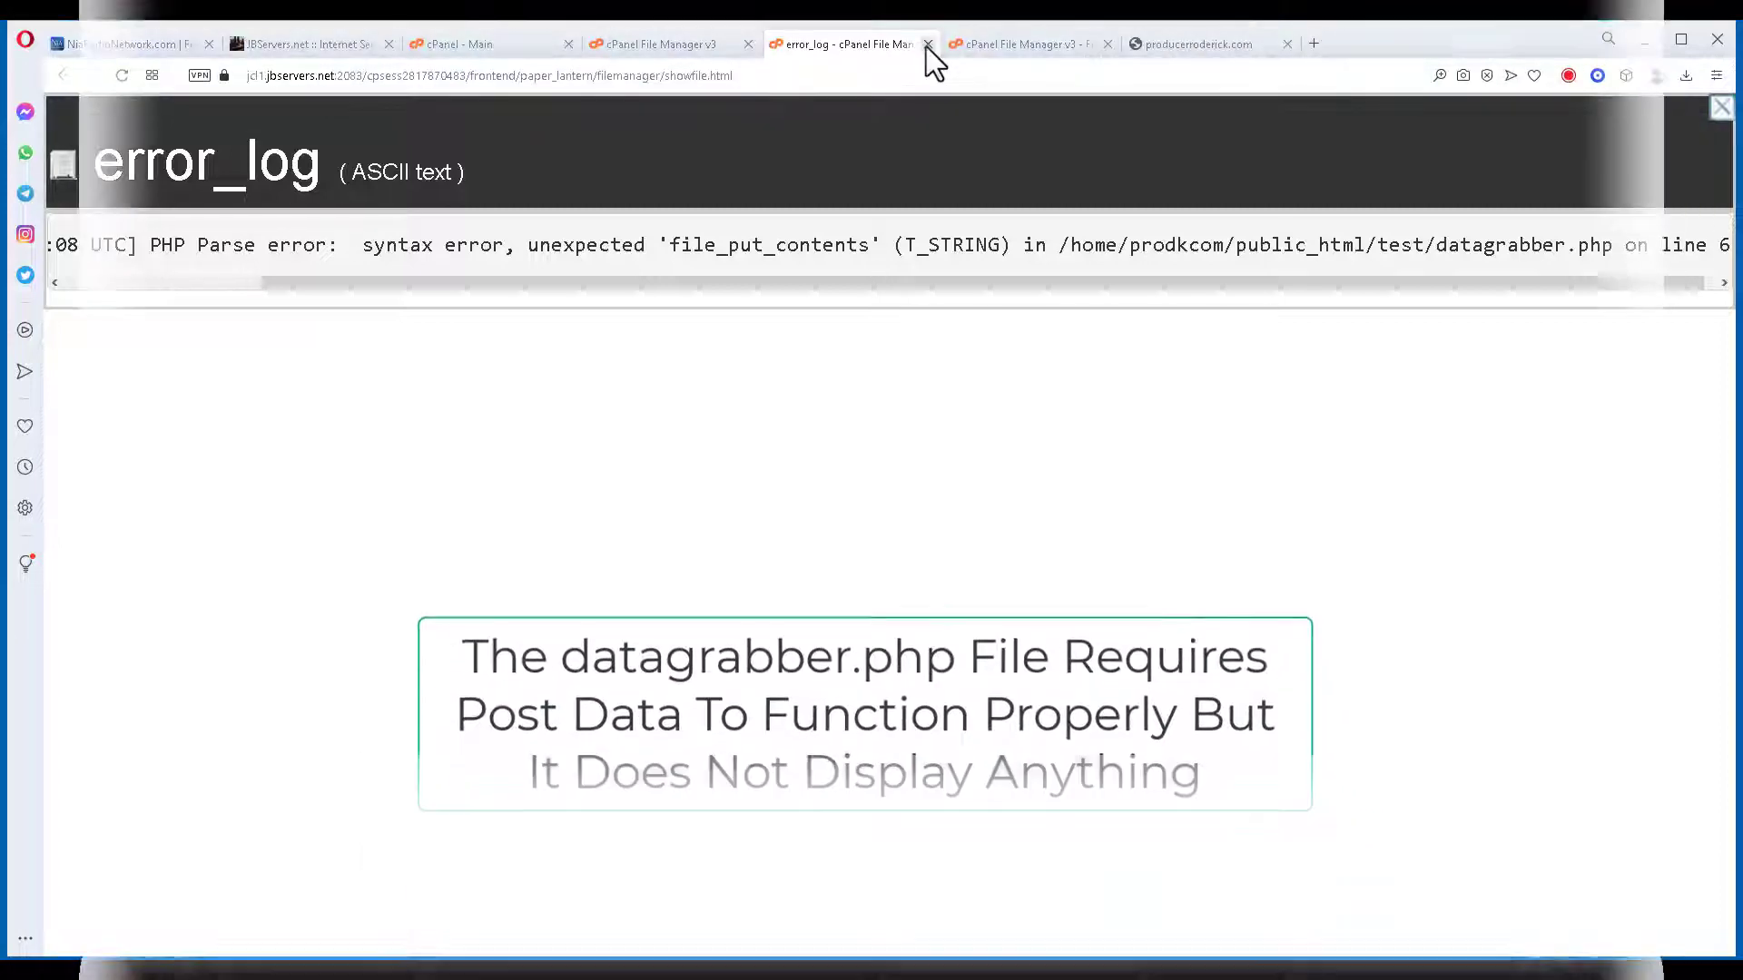
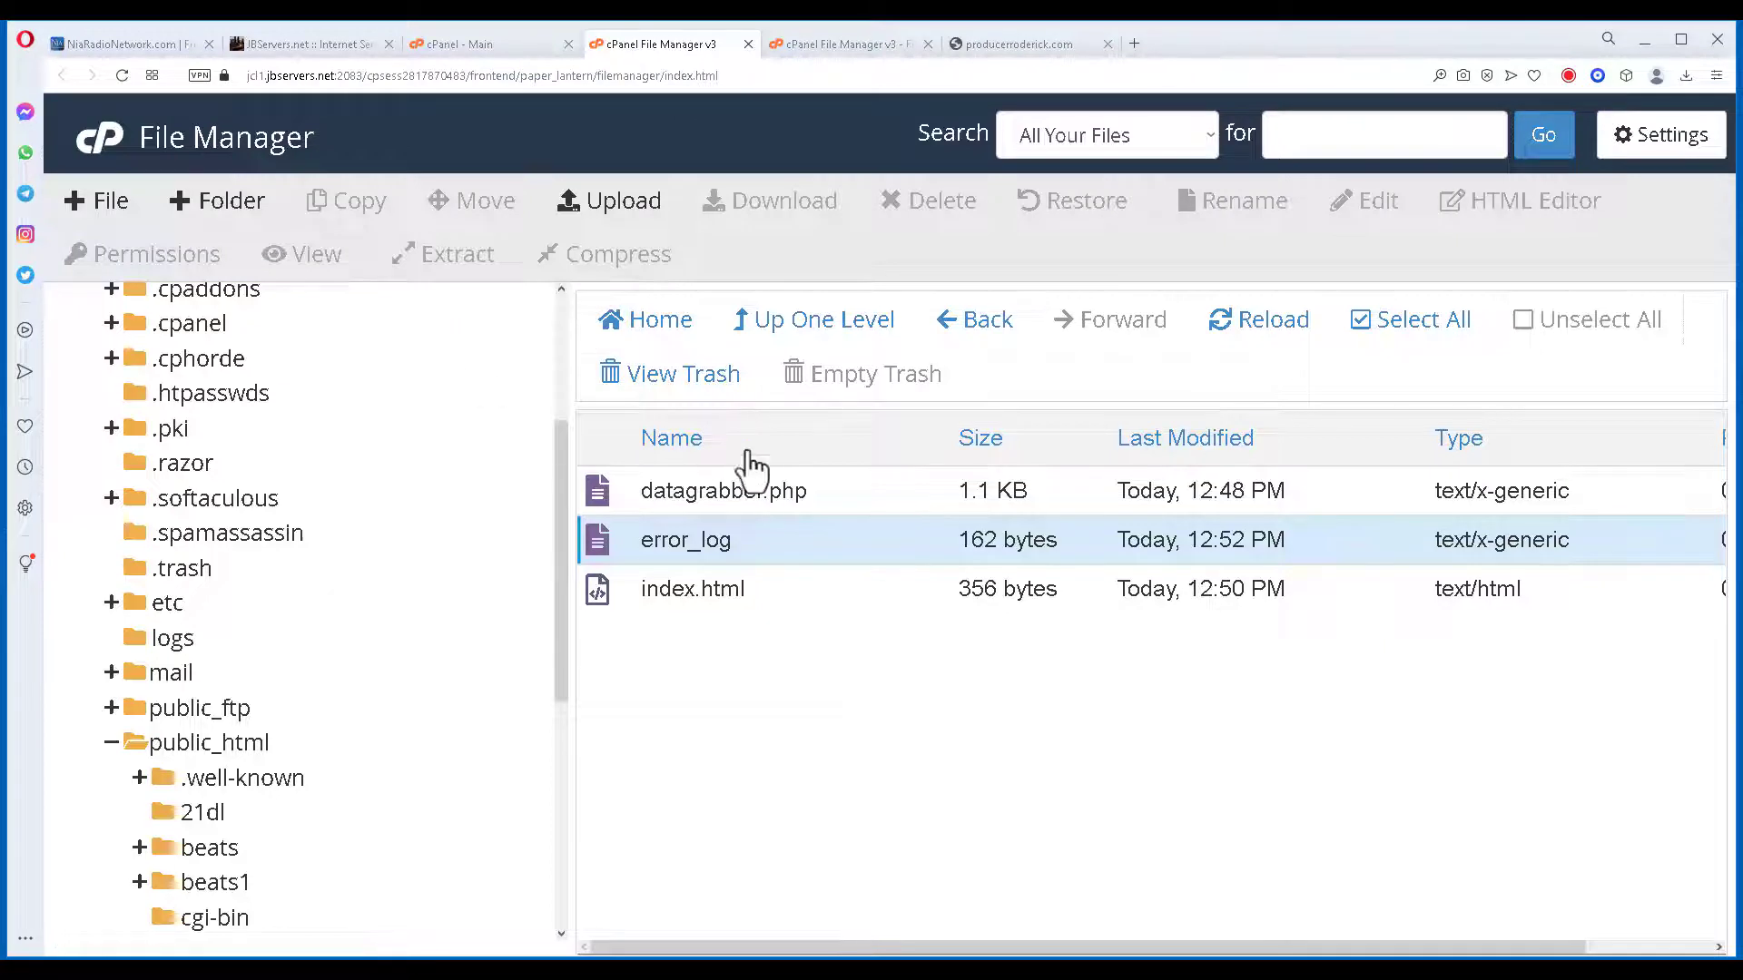
Select error_log in the test folder and request moving it to the trash.
double_click(693, 544)
left_click(840, 736)
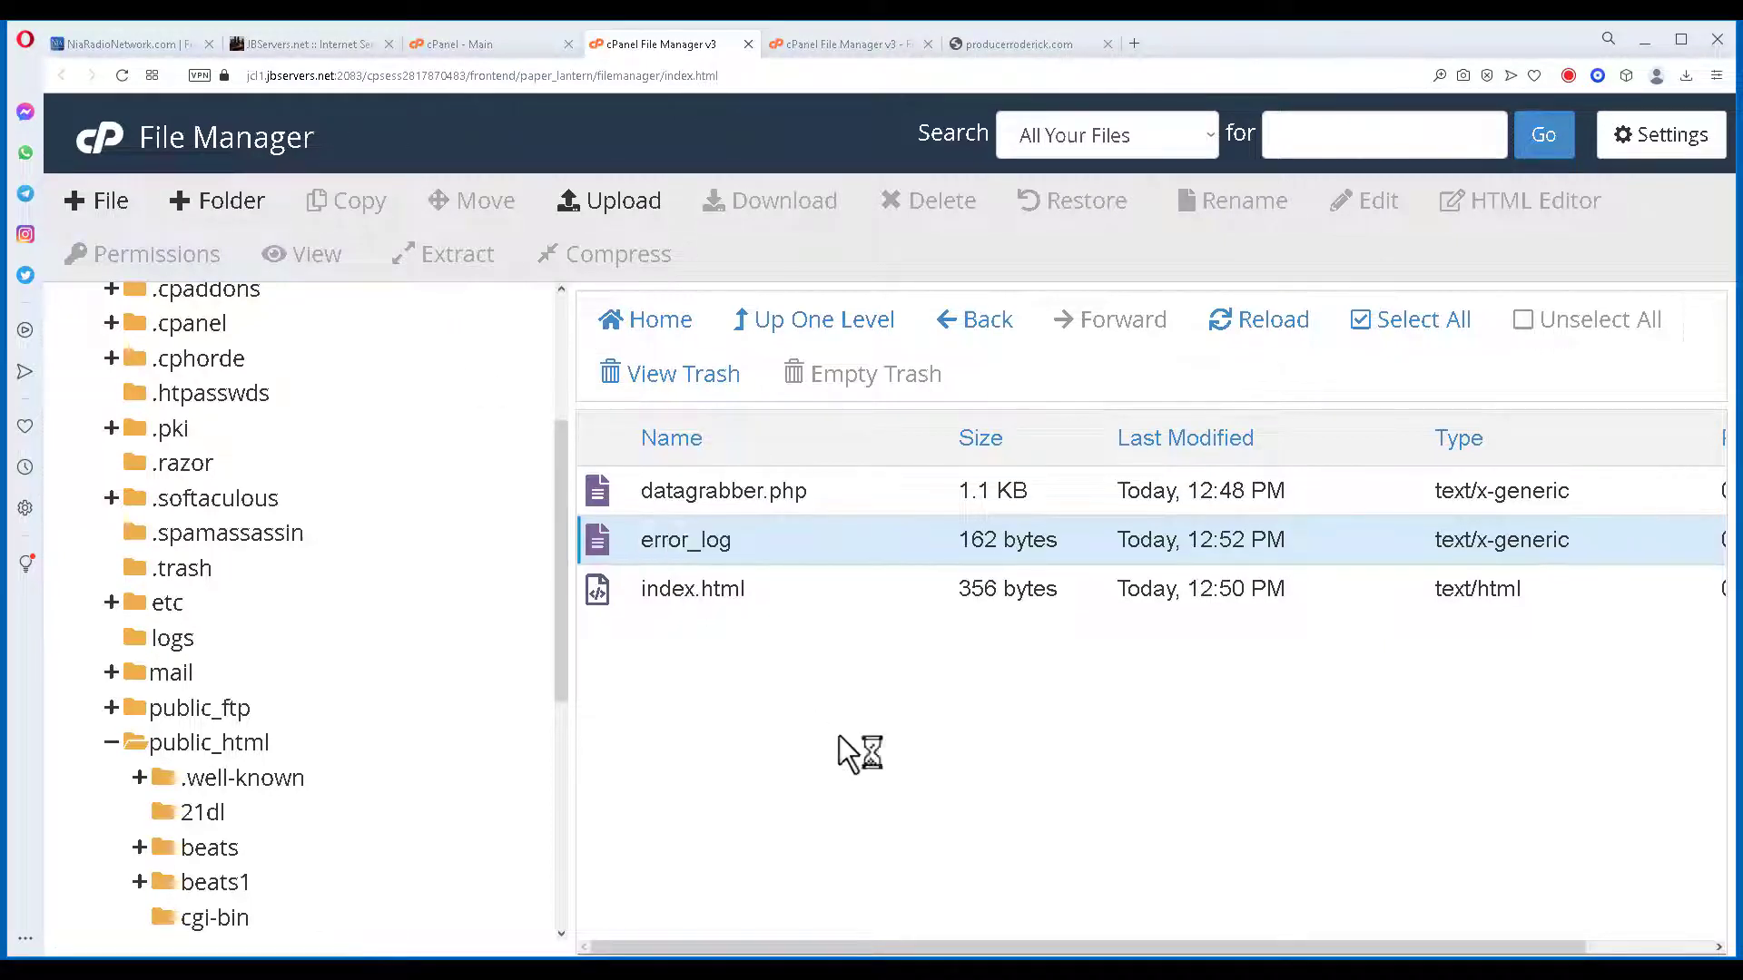
left_click(605, 546)
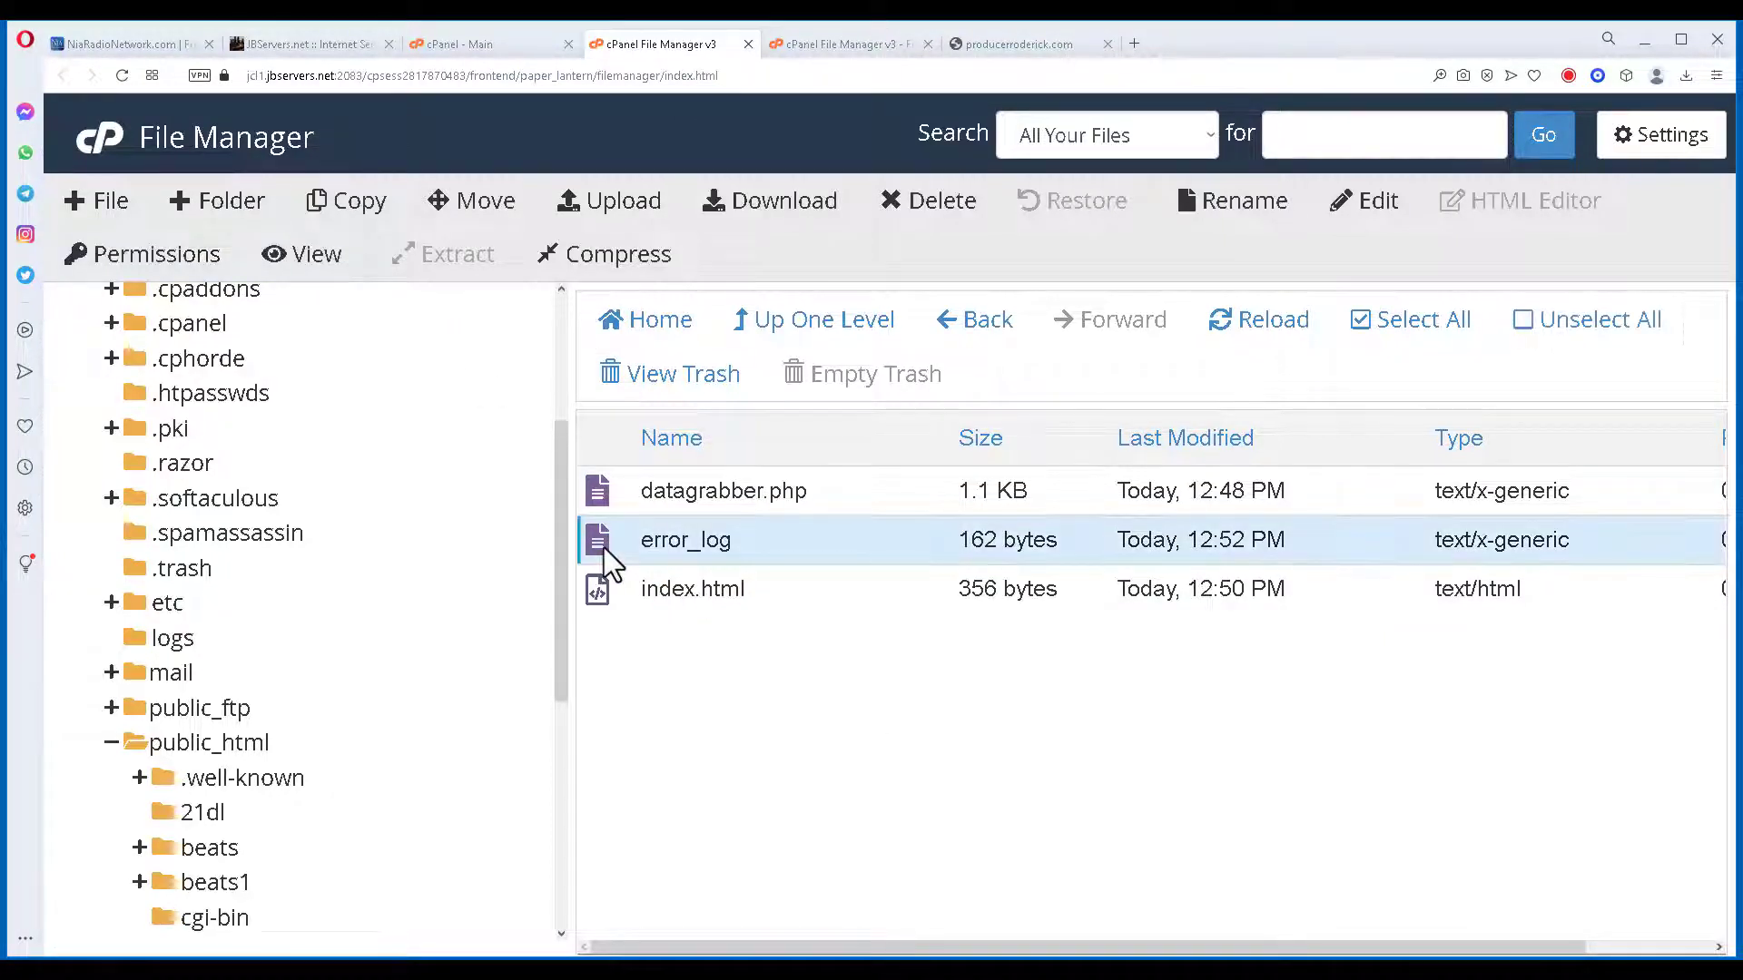
left_click(926, 207)
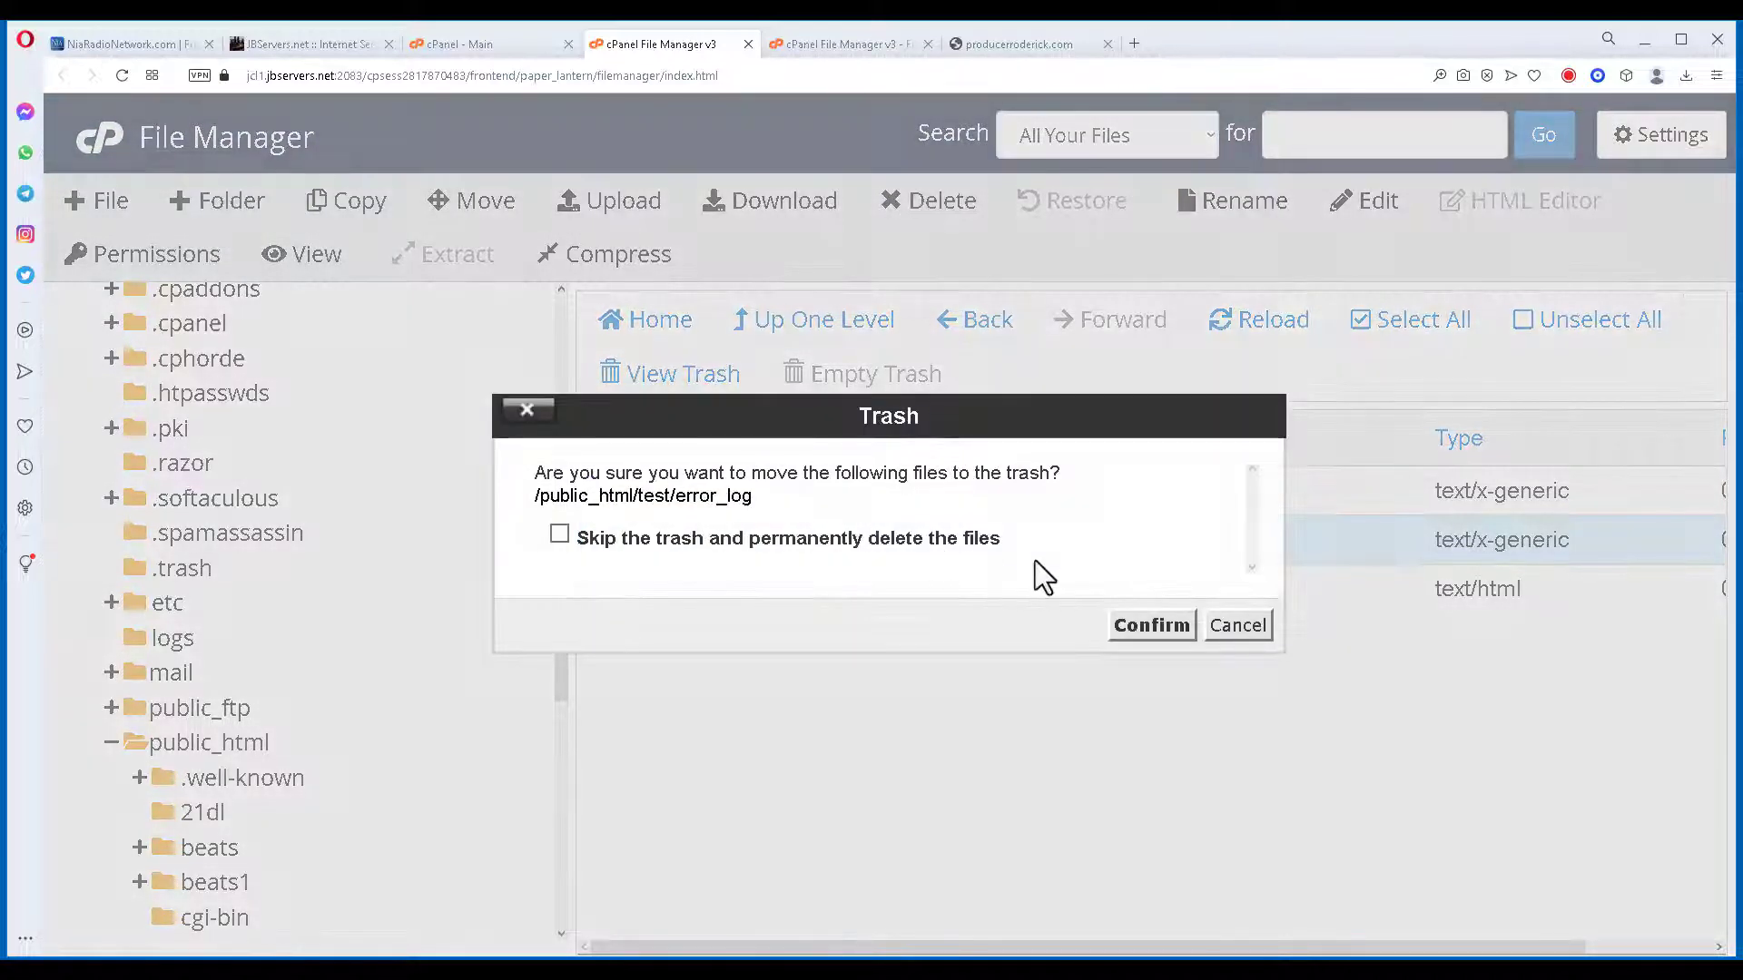
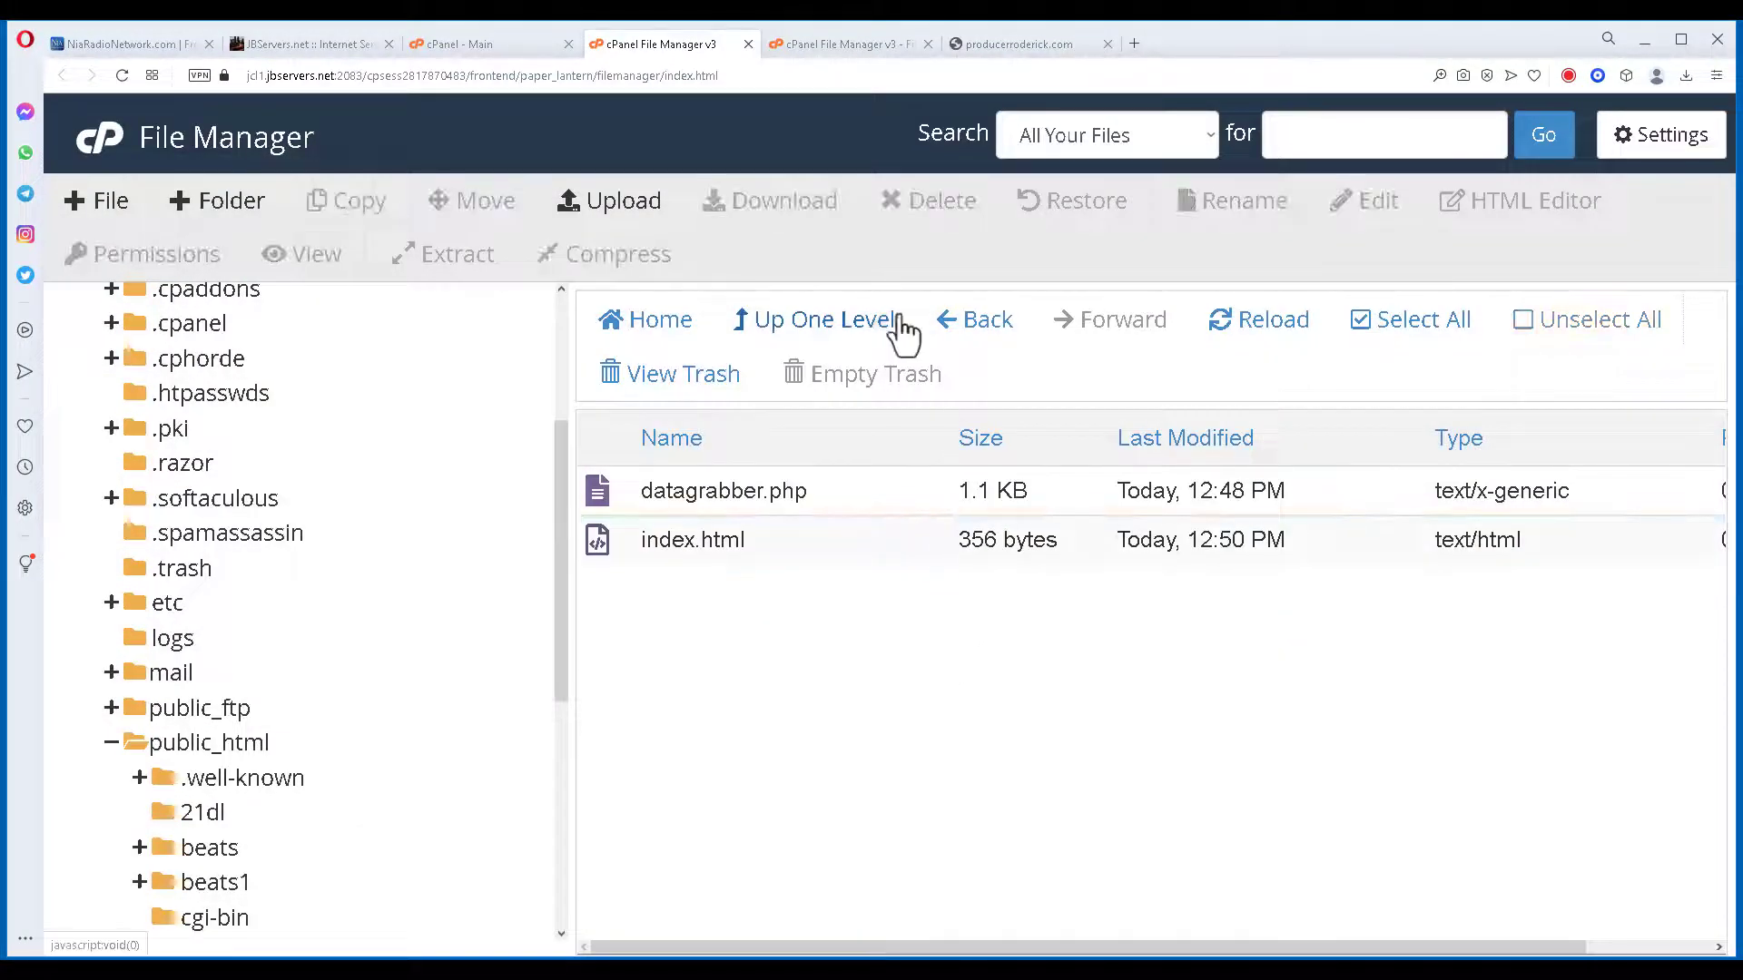
Switch to the producerroderick.com tab showing test/datagrabber.php, which returns HTTP ERROR 500.
left_click(1024, 43)
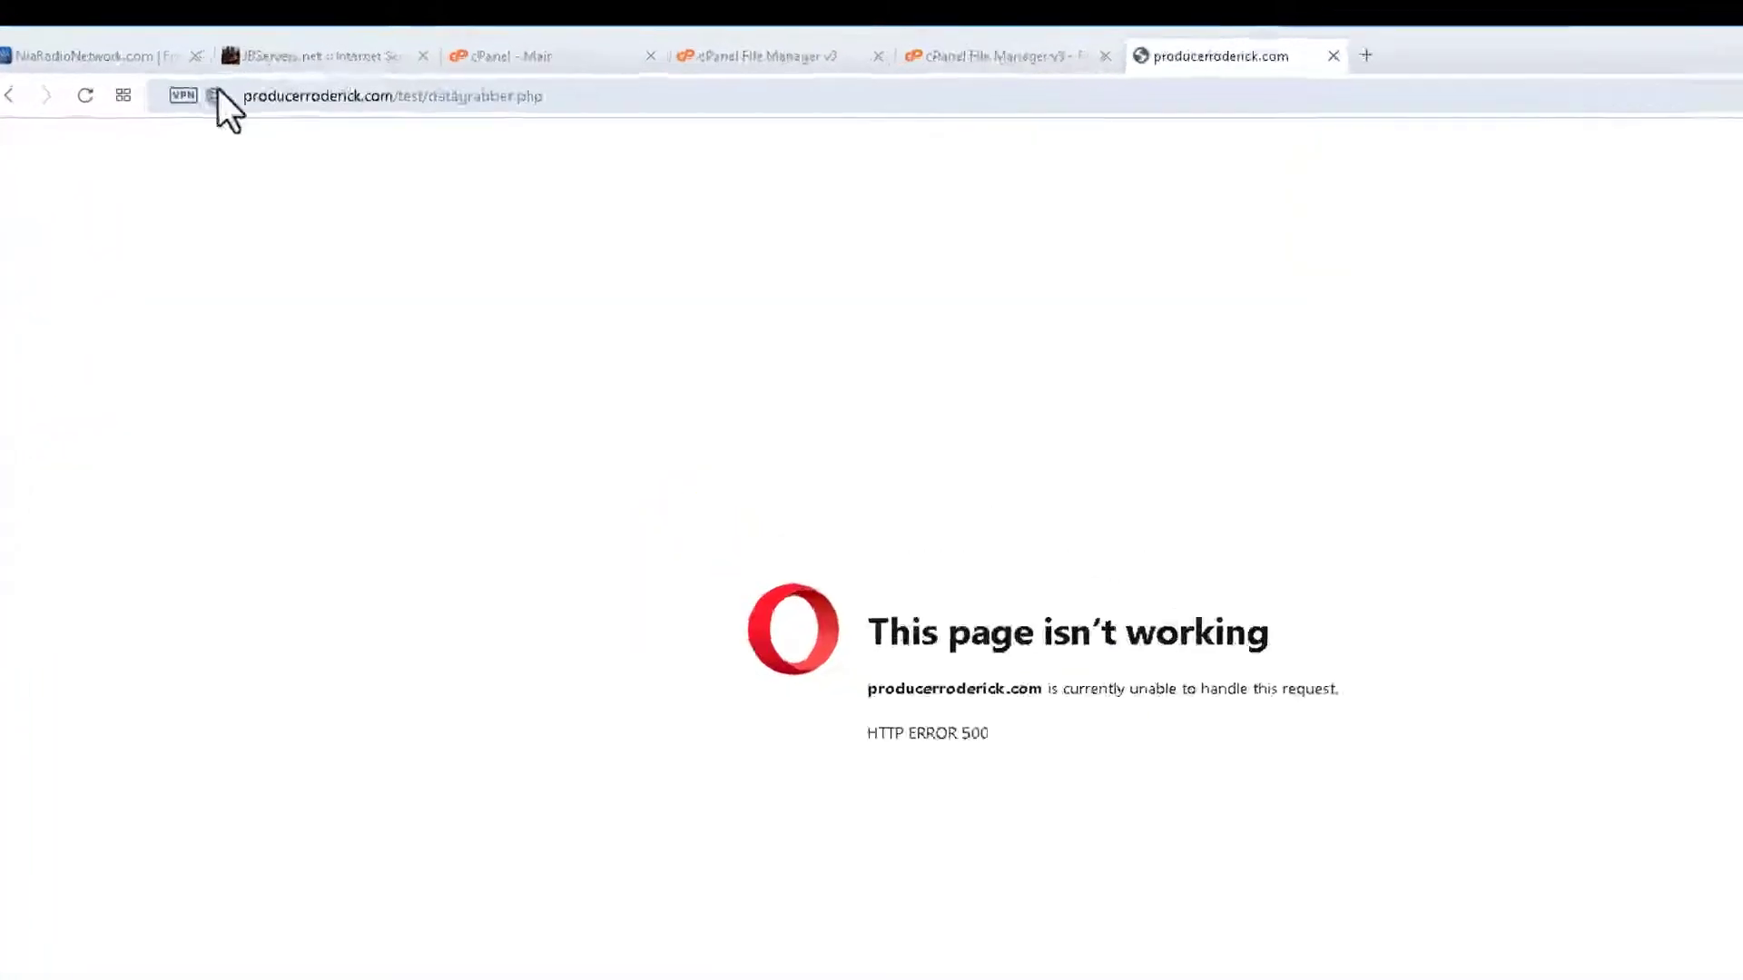
Copy the test/datagrabber.php page's URL from the address bar to the clipboard.
left_click(516, 75)
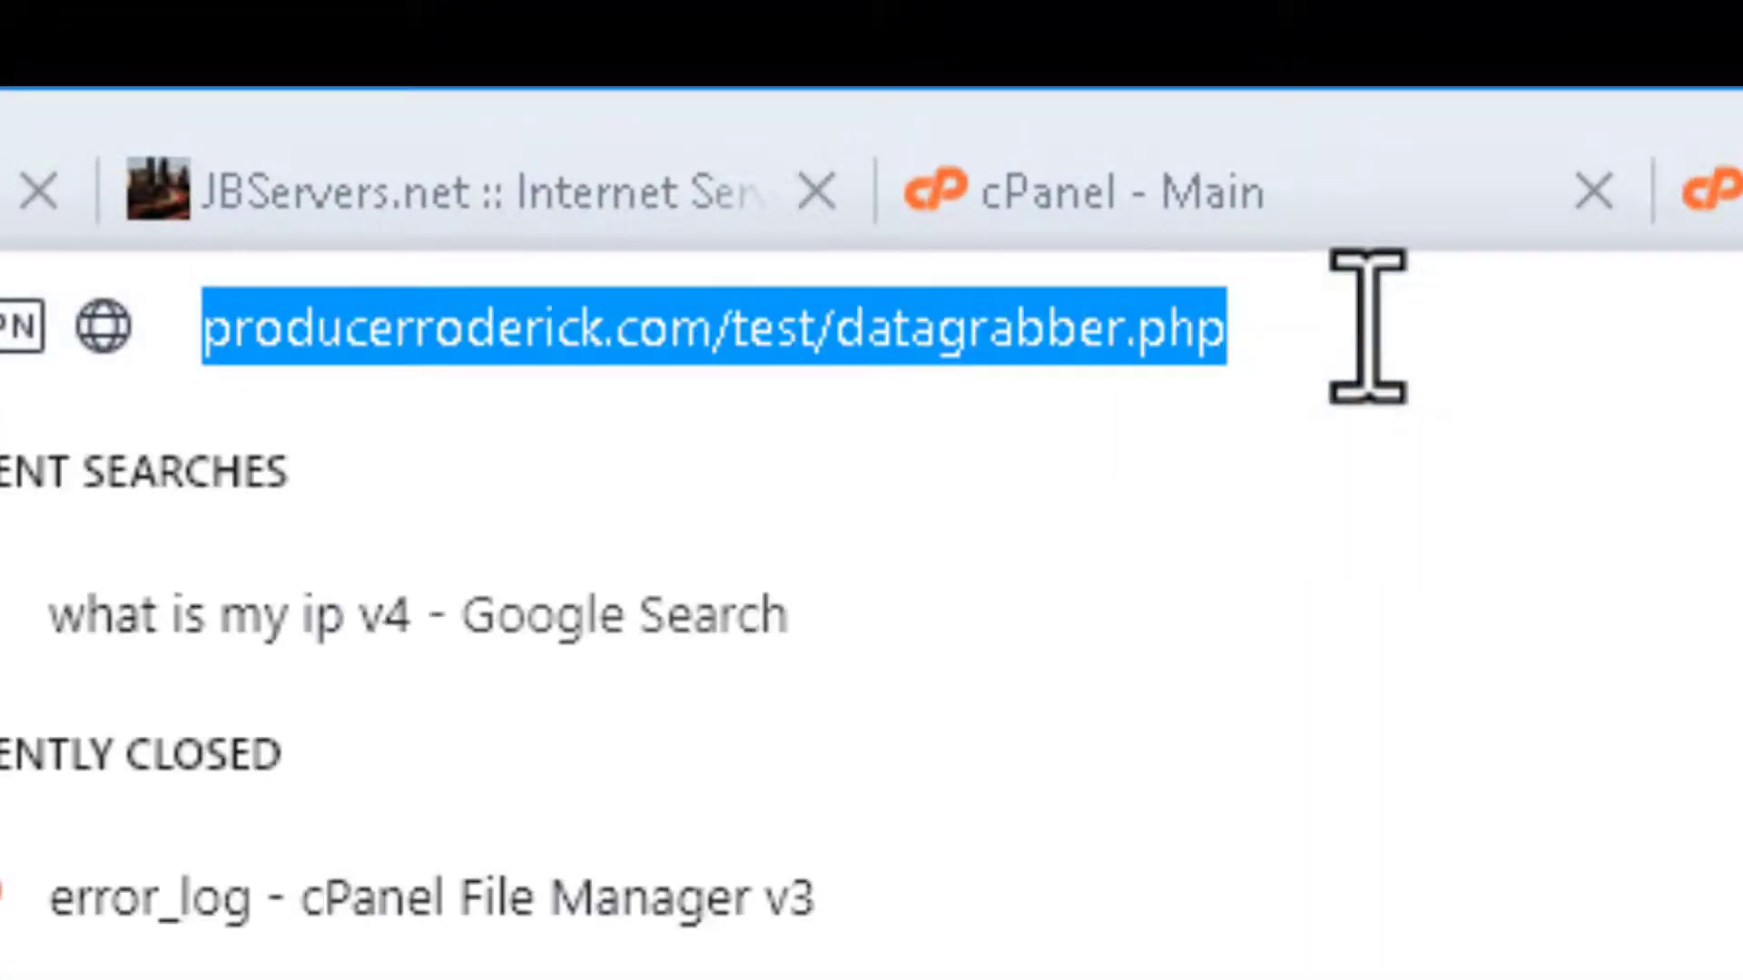
right_click(1368, 327)
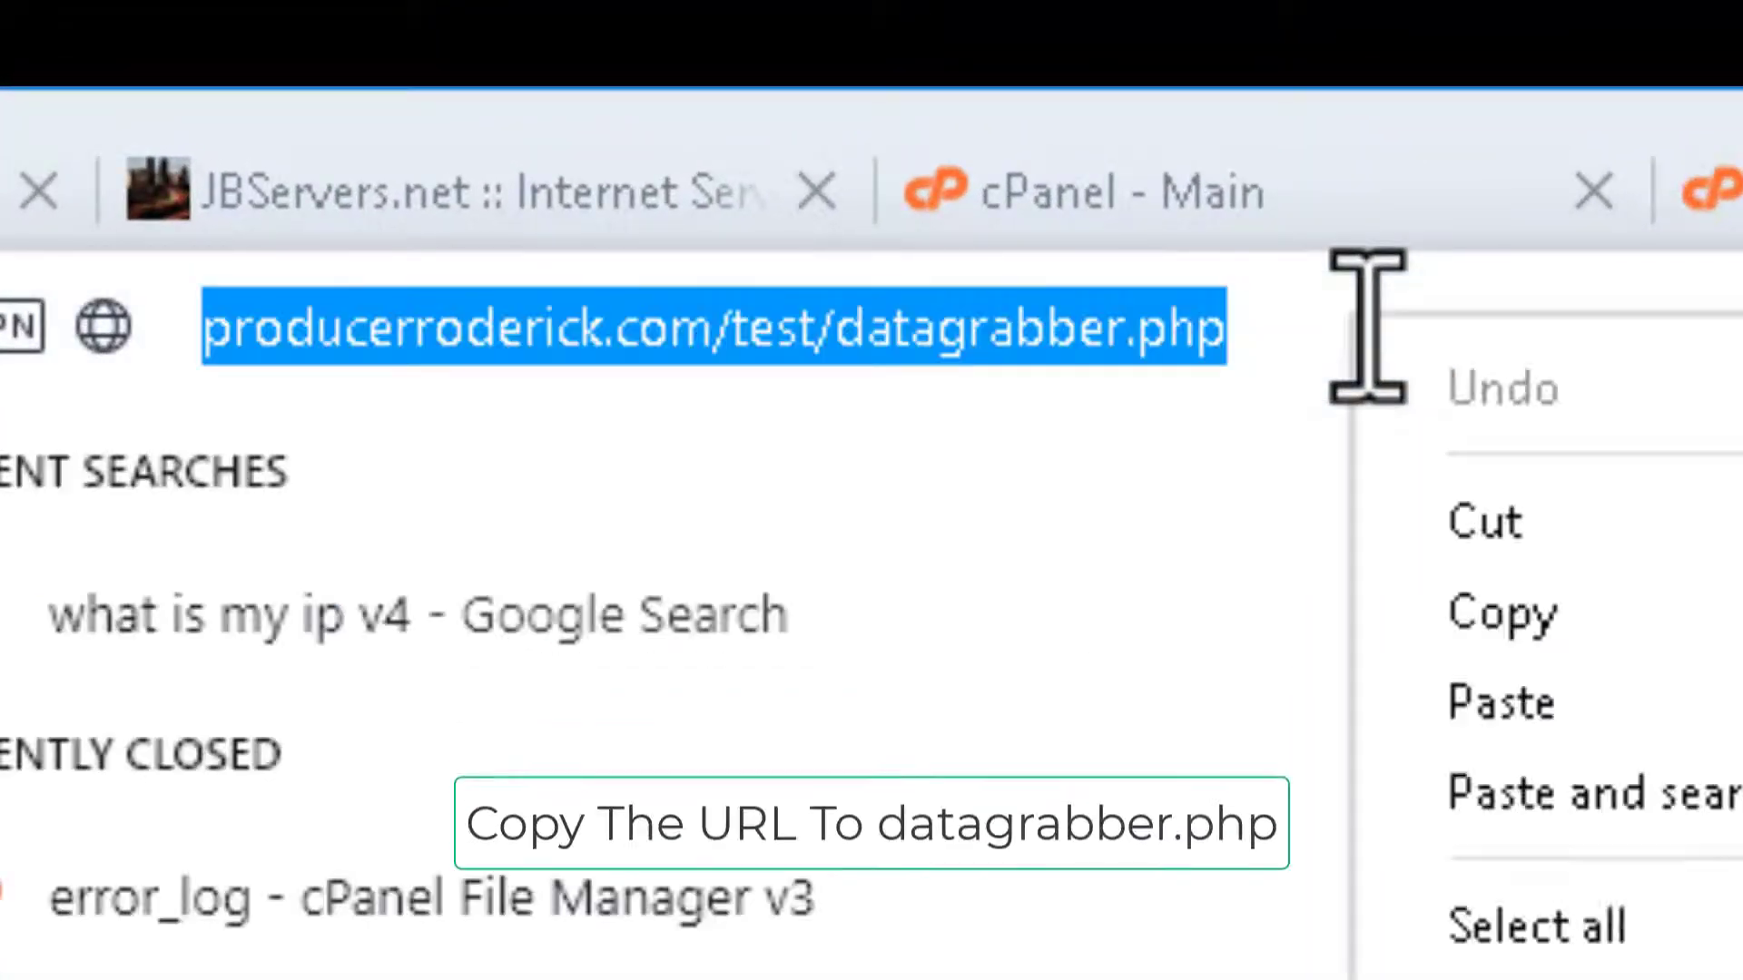
left_click(1598, 617)
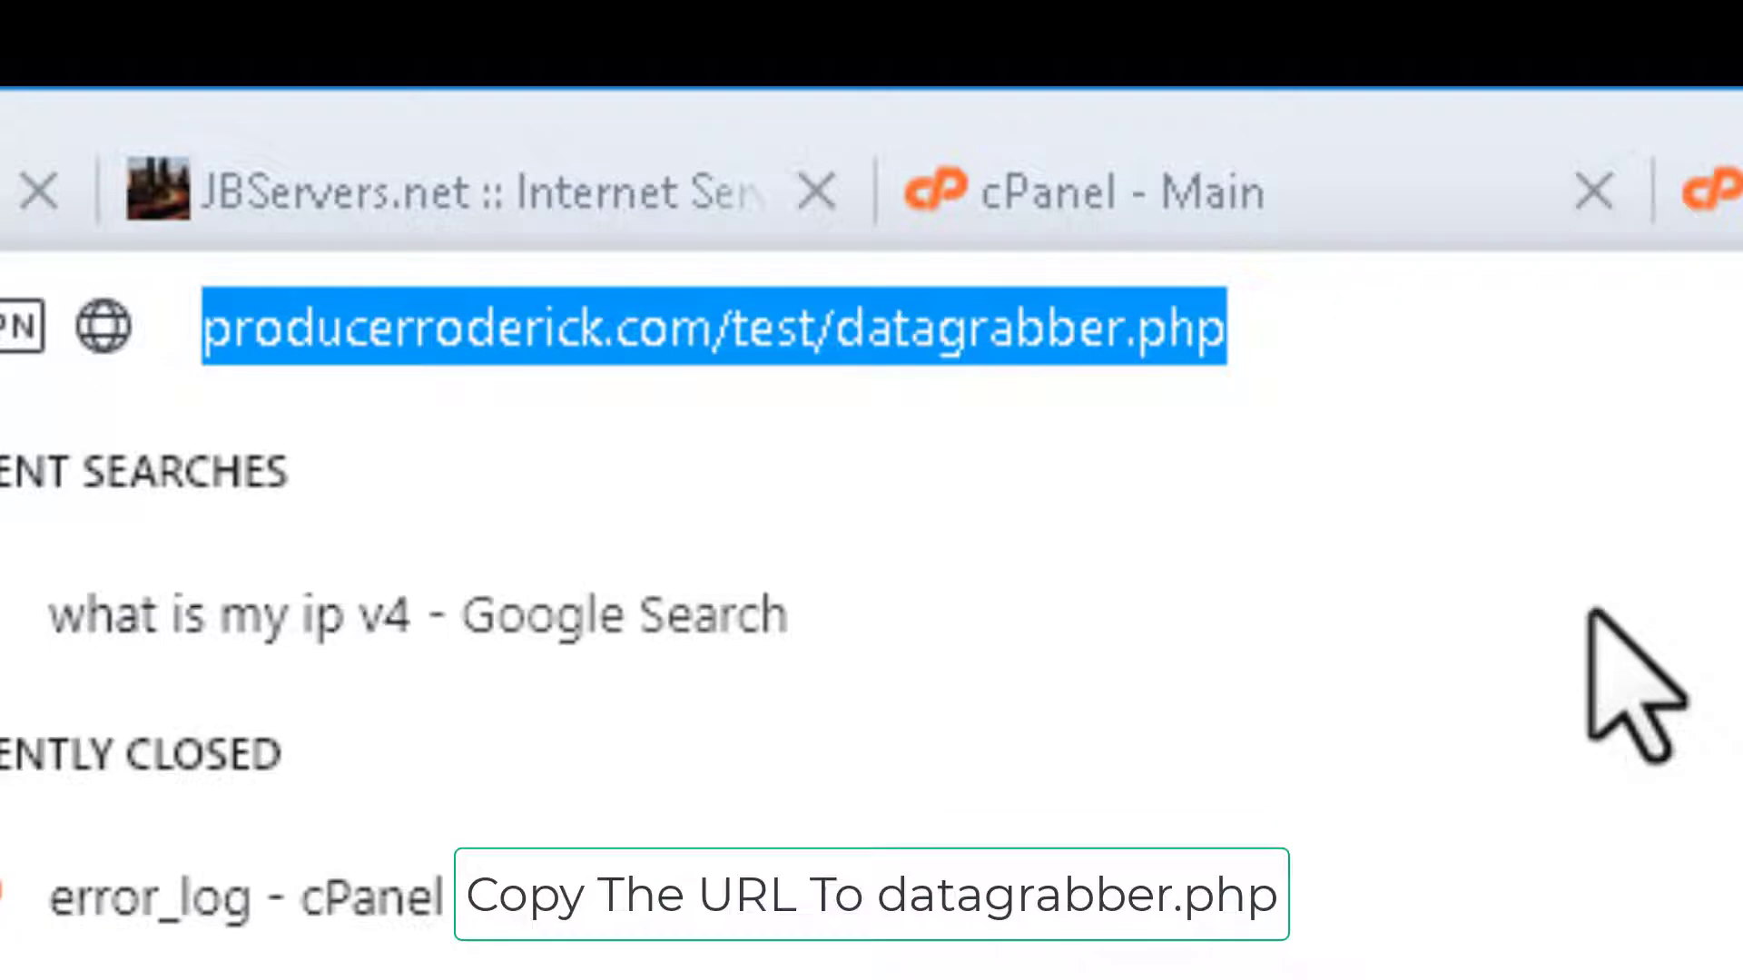
left_click(1576, 368)
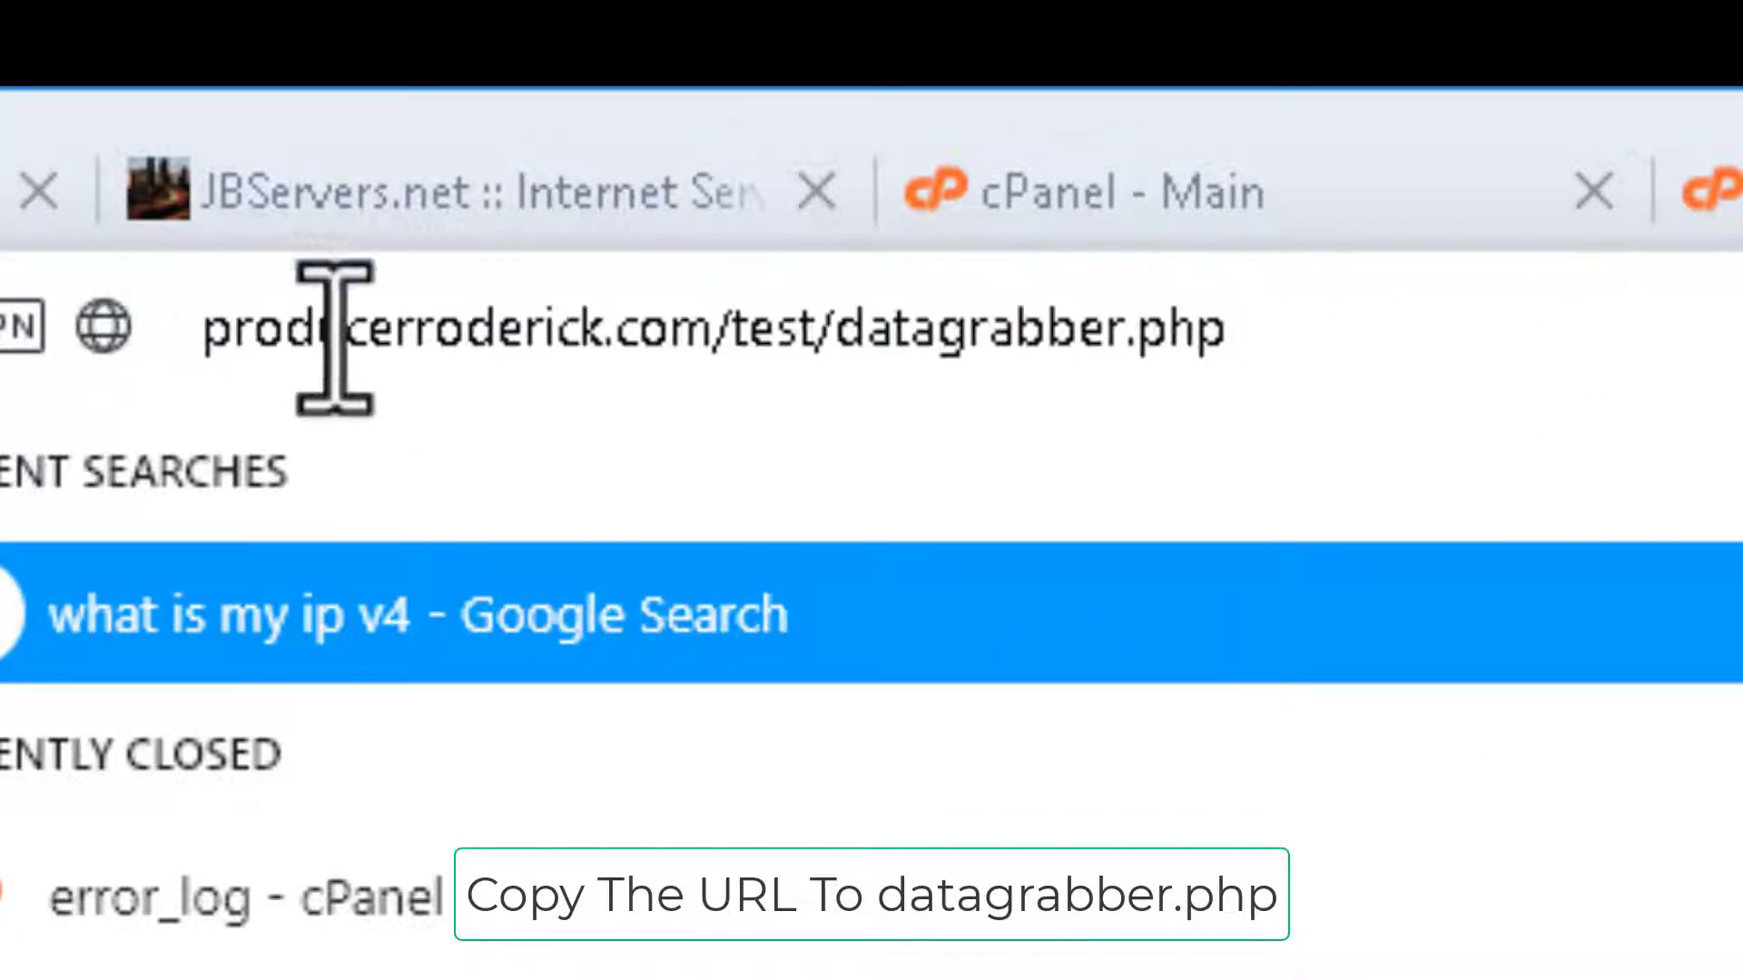
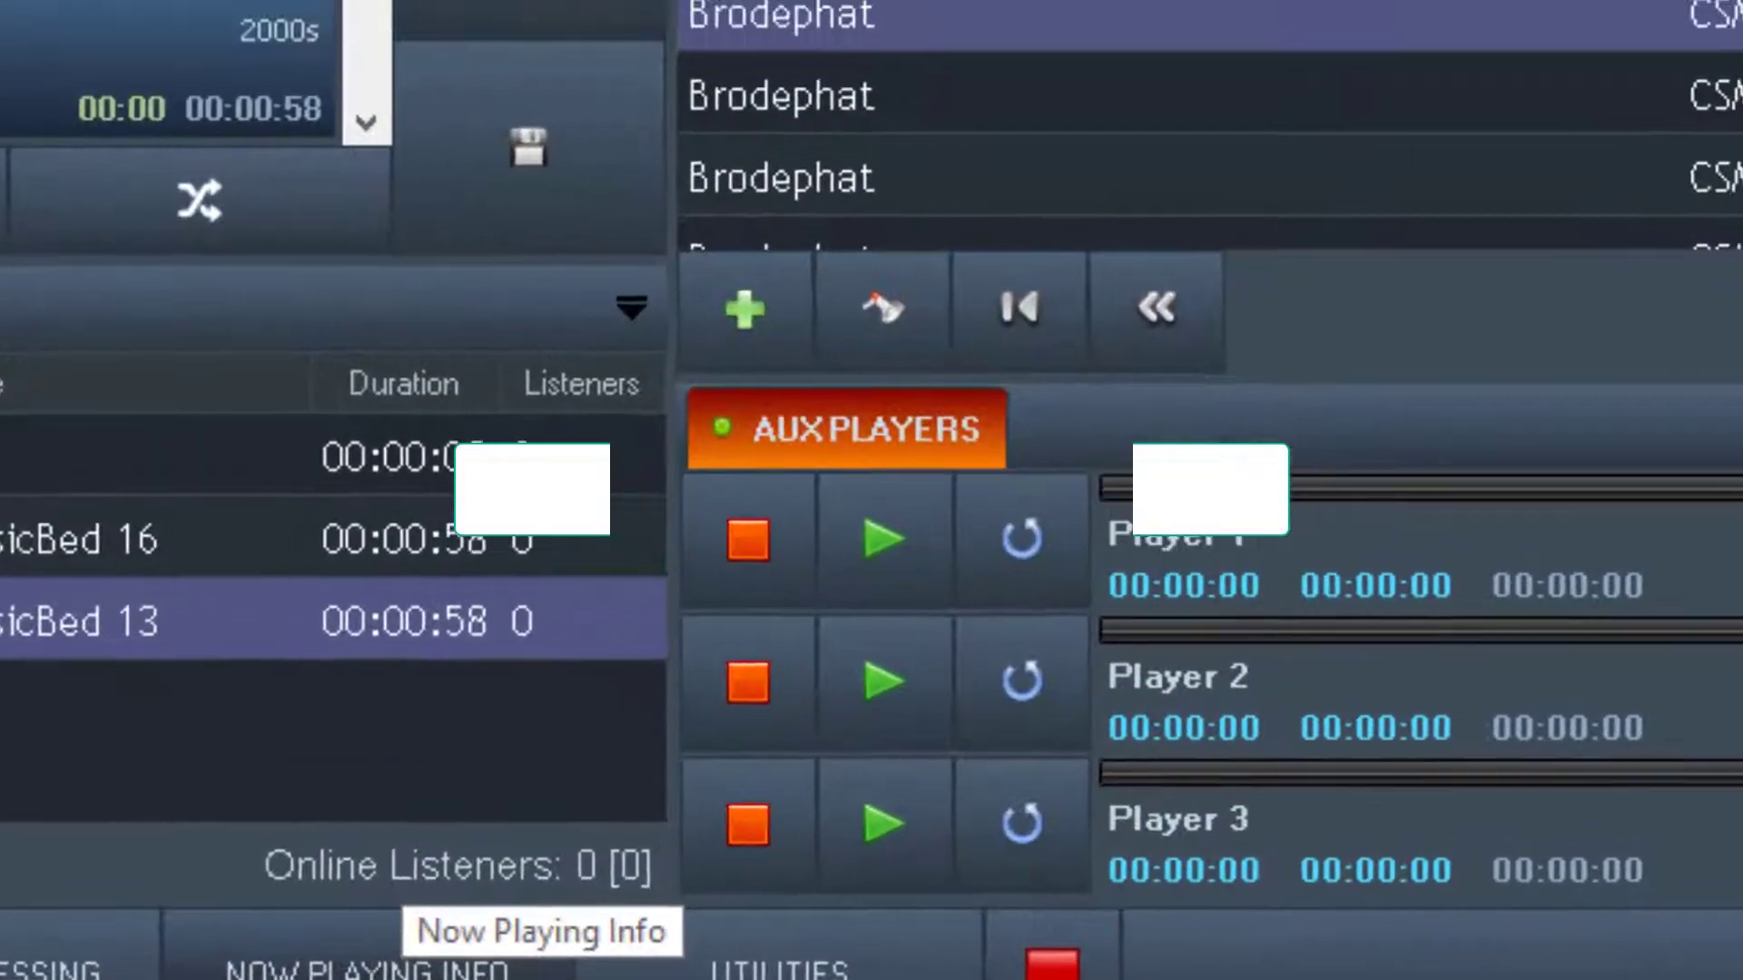
Open the Now Playing Info Exporter, glance at File Export, and bring up its Web Export settings.
left_click(522, 948)
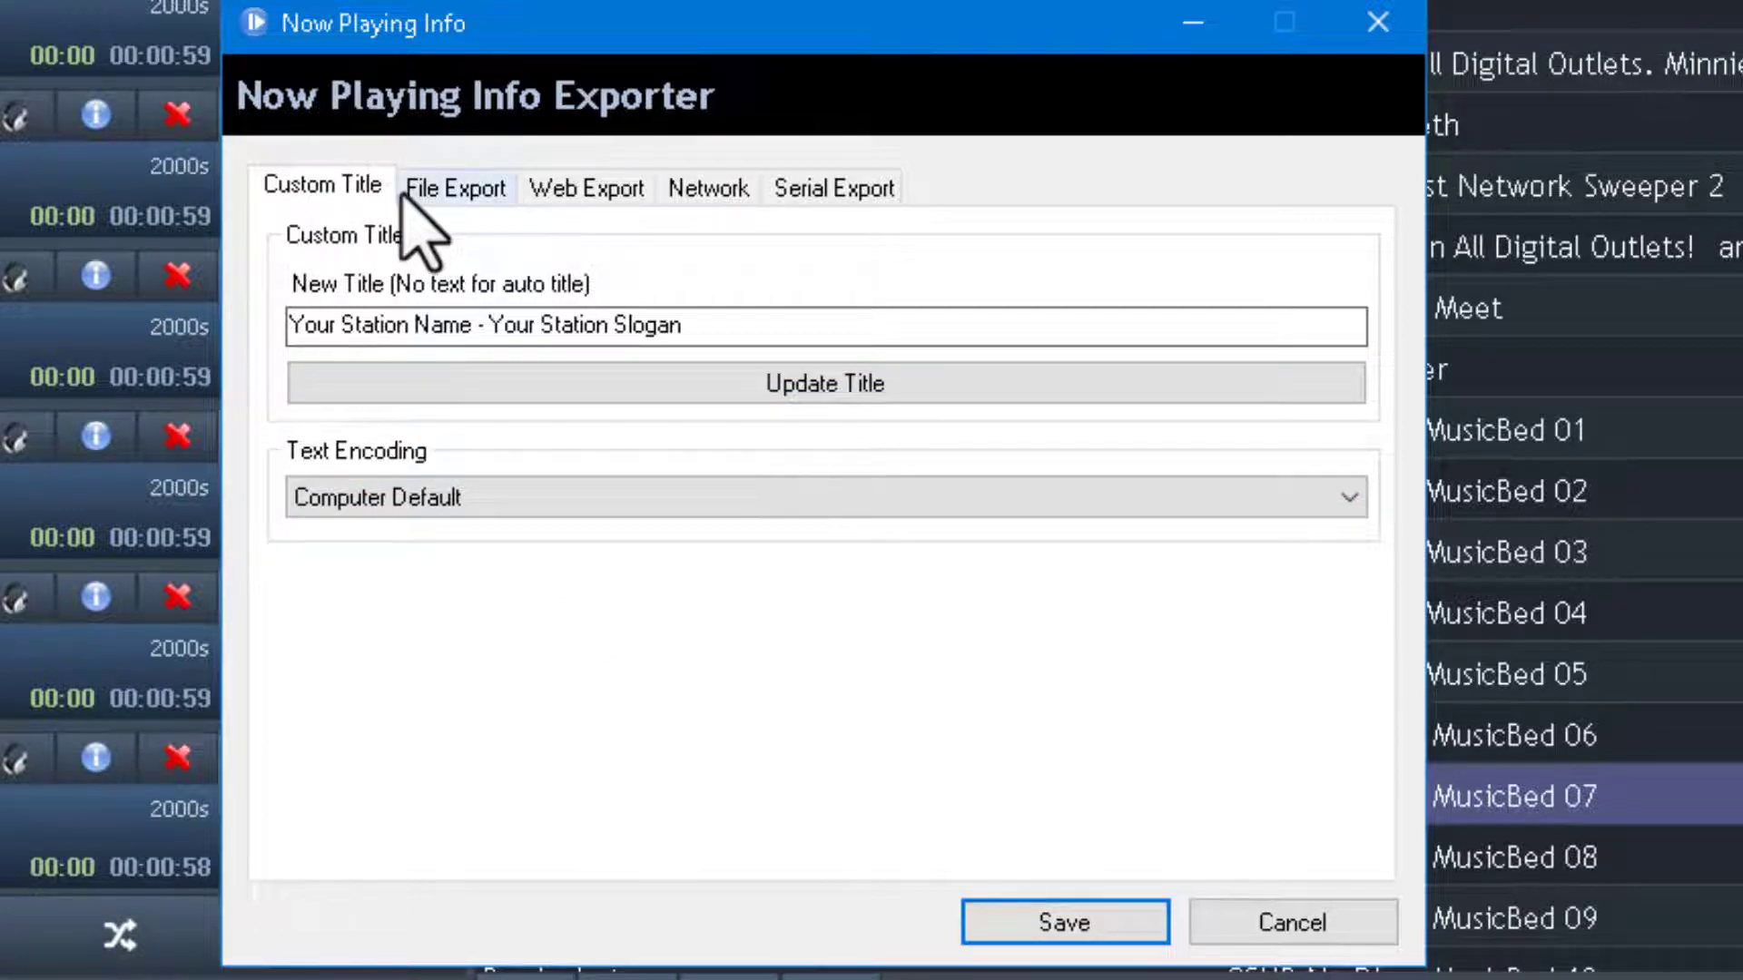
left_click(459, 195)
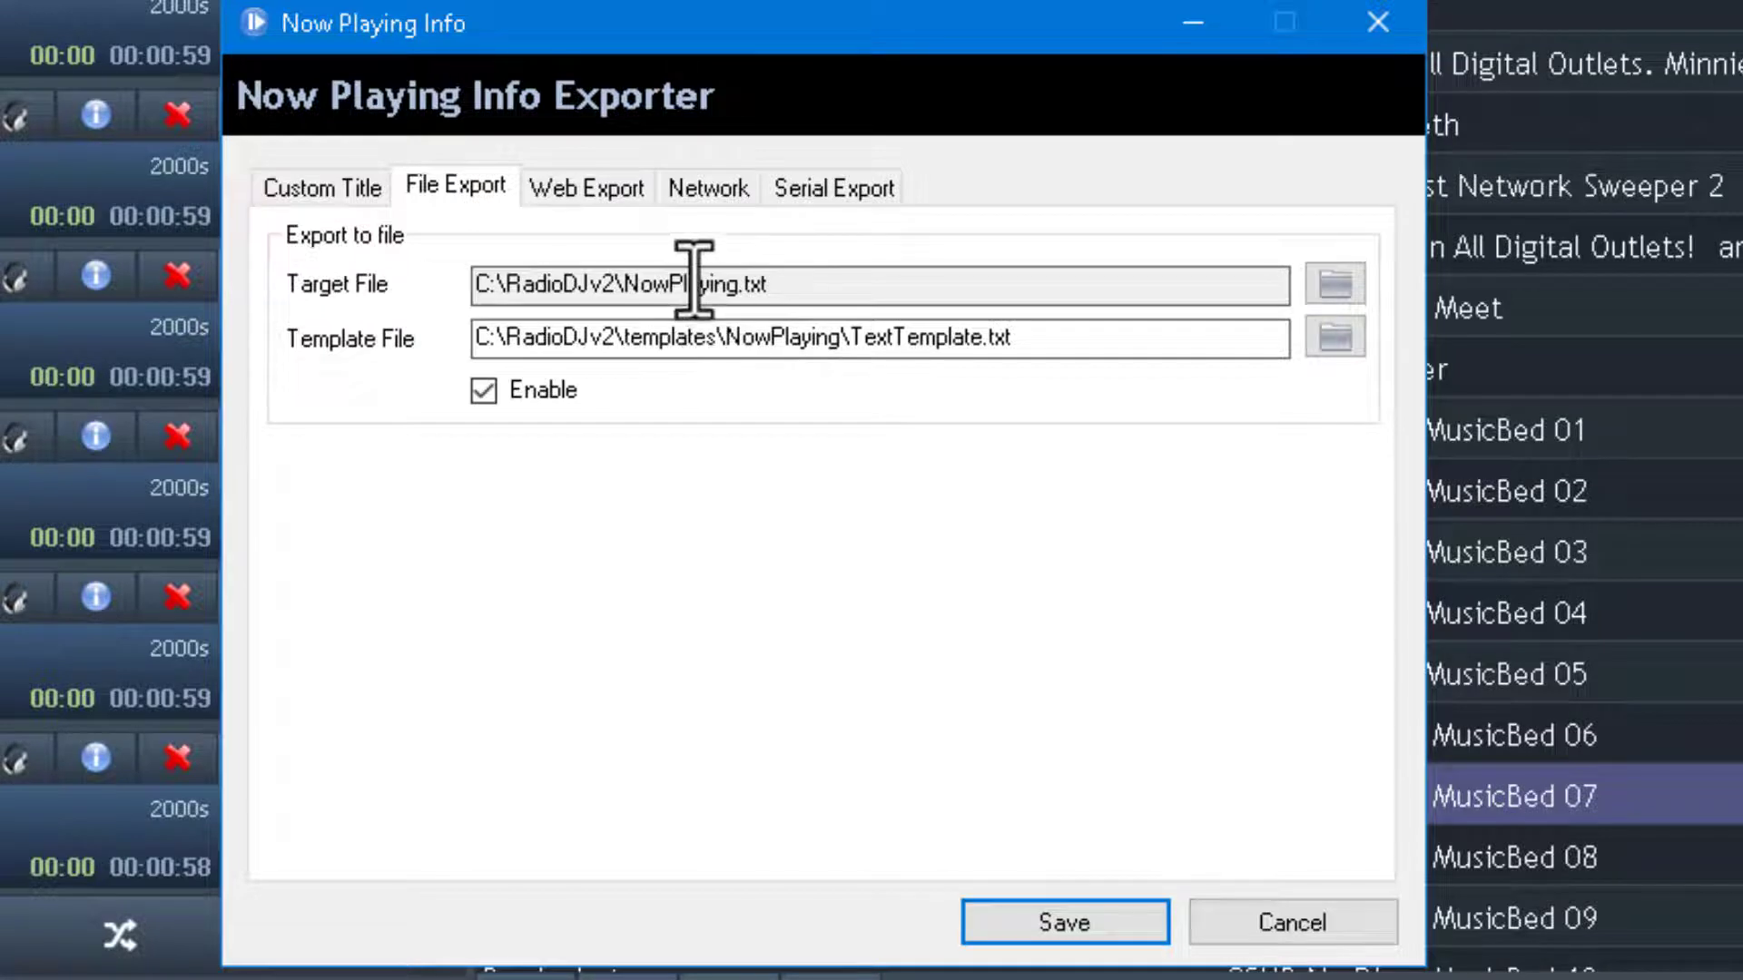
left_click(601, 190)
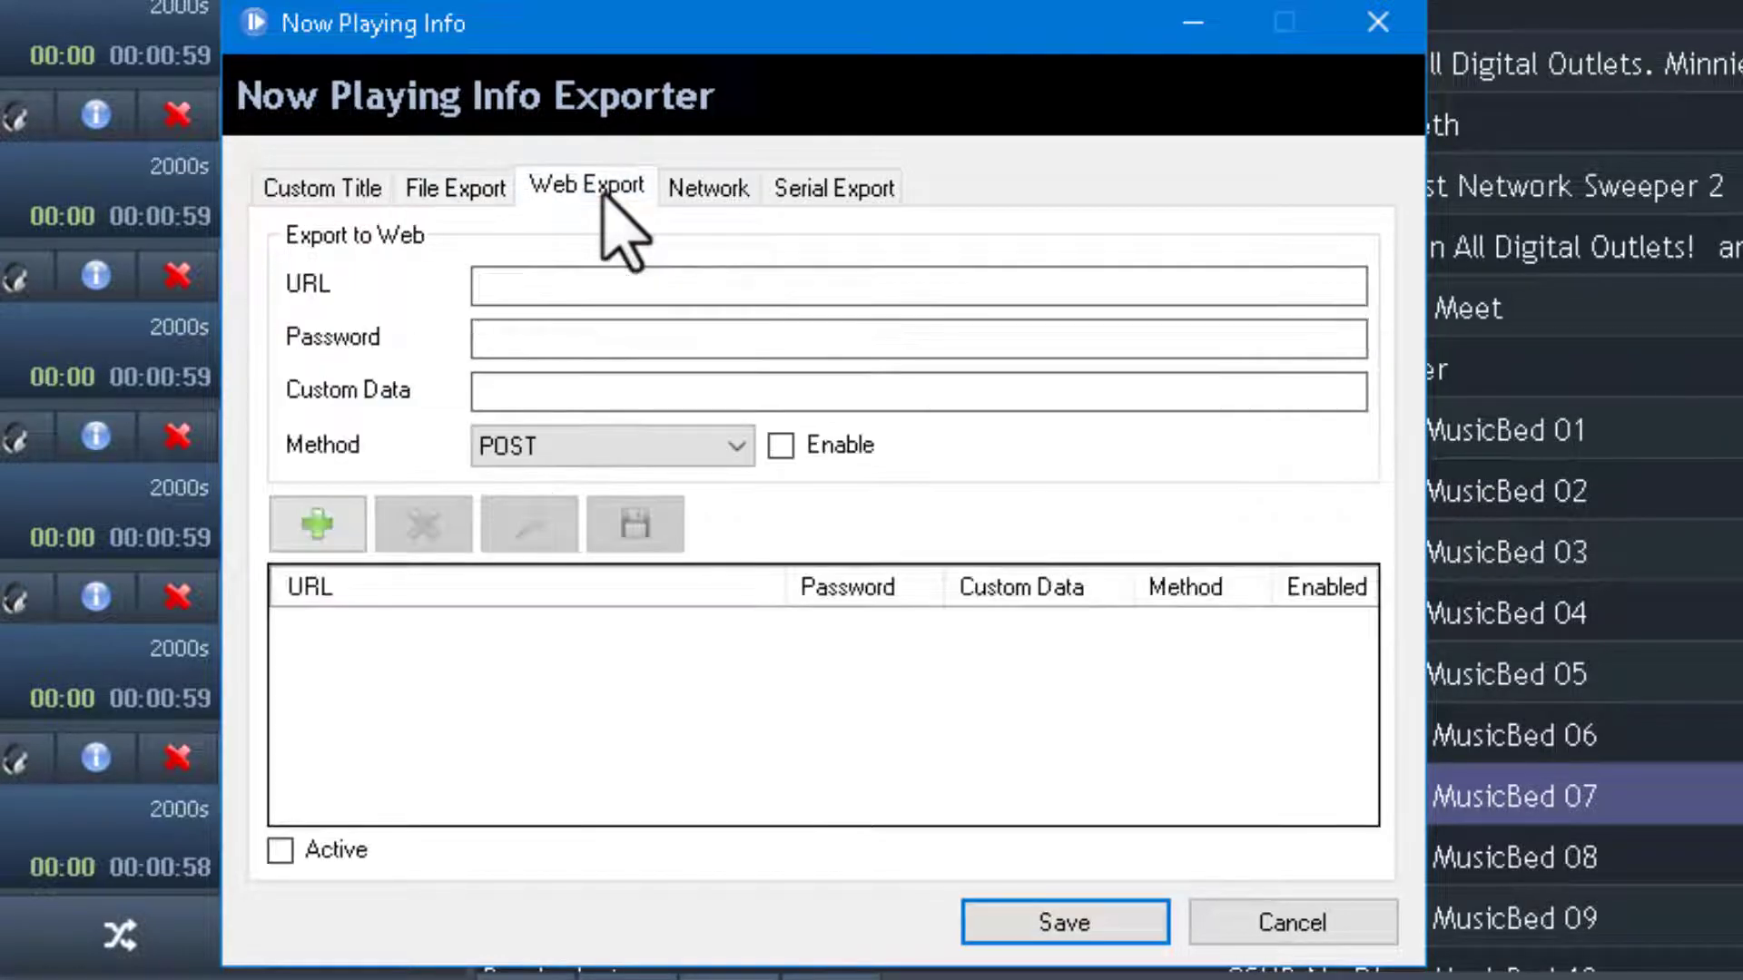
Paste the datagrabber.php URL into the web export form, add it as a POST entry, and reload it for editing.
left_click(562, 287)
right_click(562, 287)
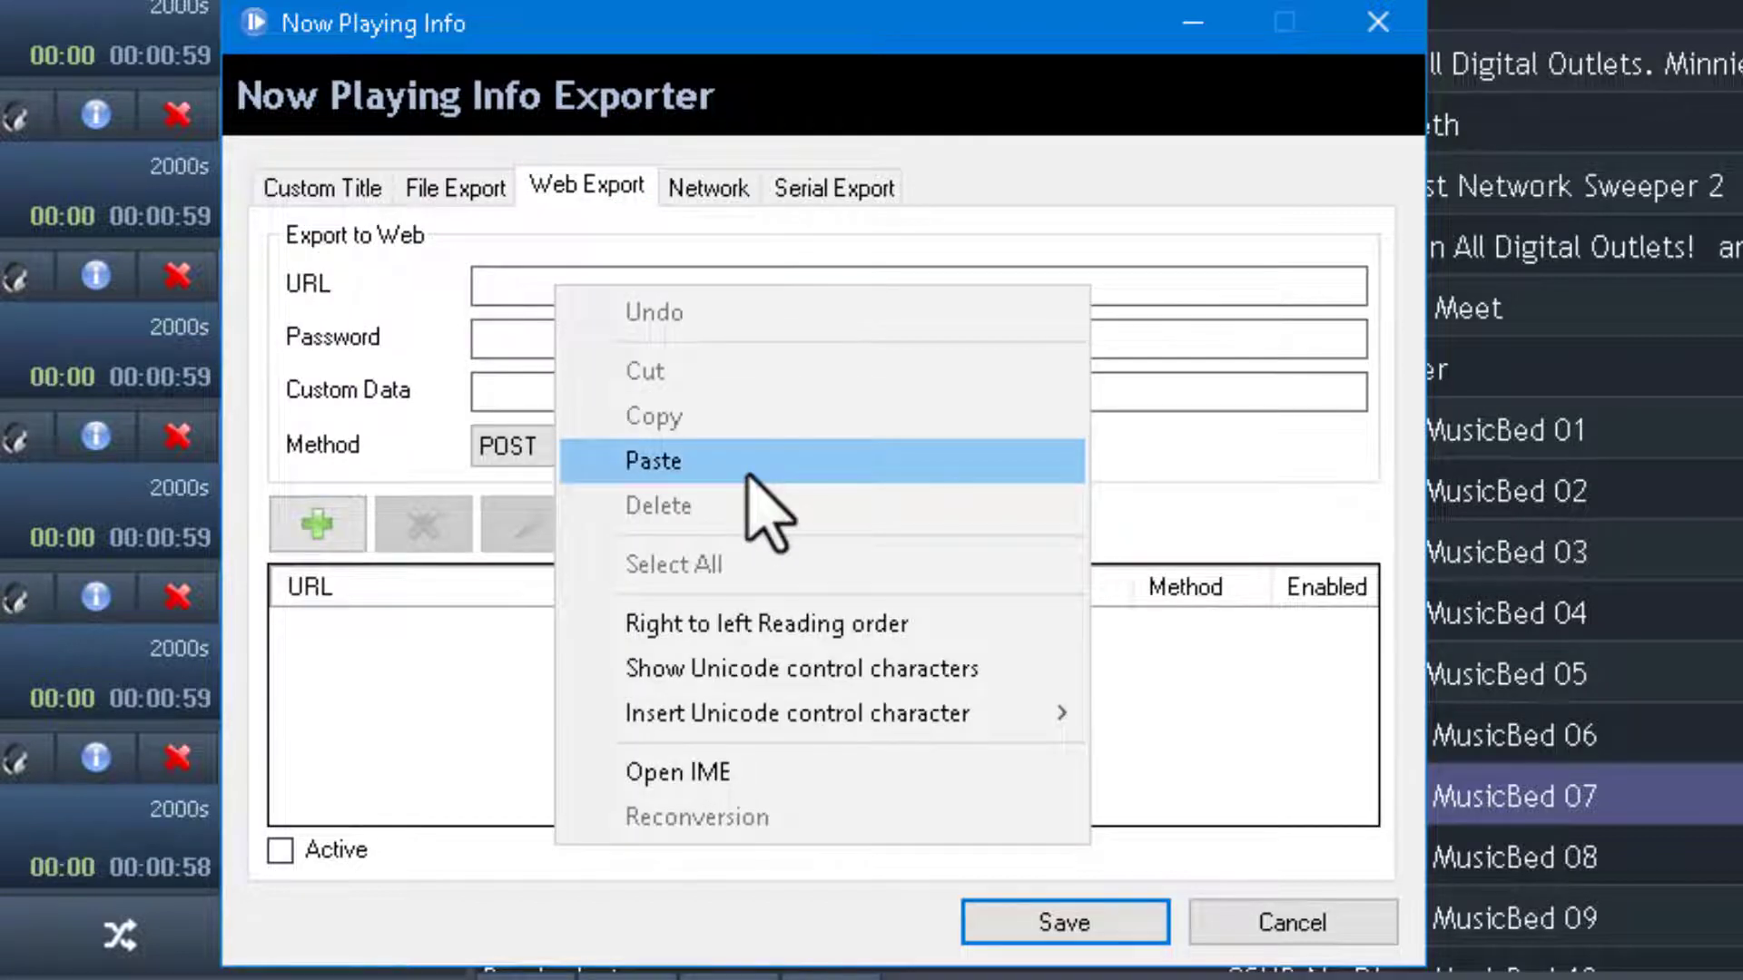
left_click(750, 463)
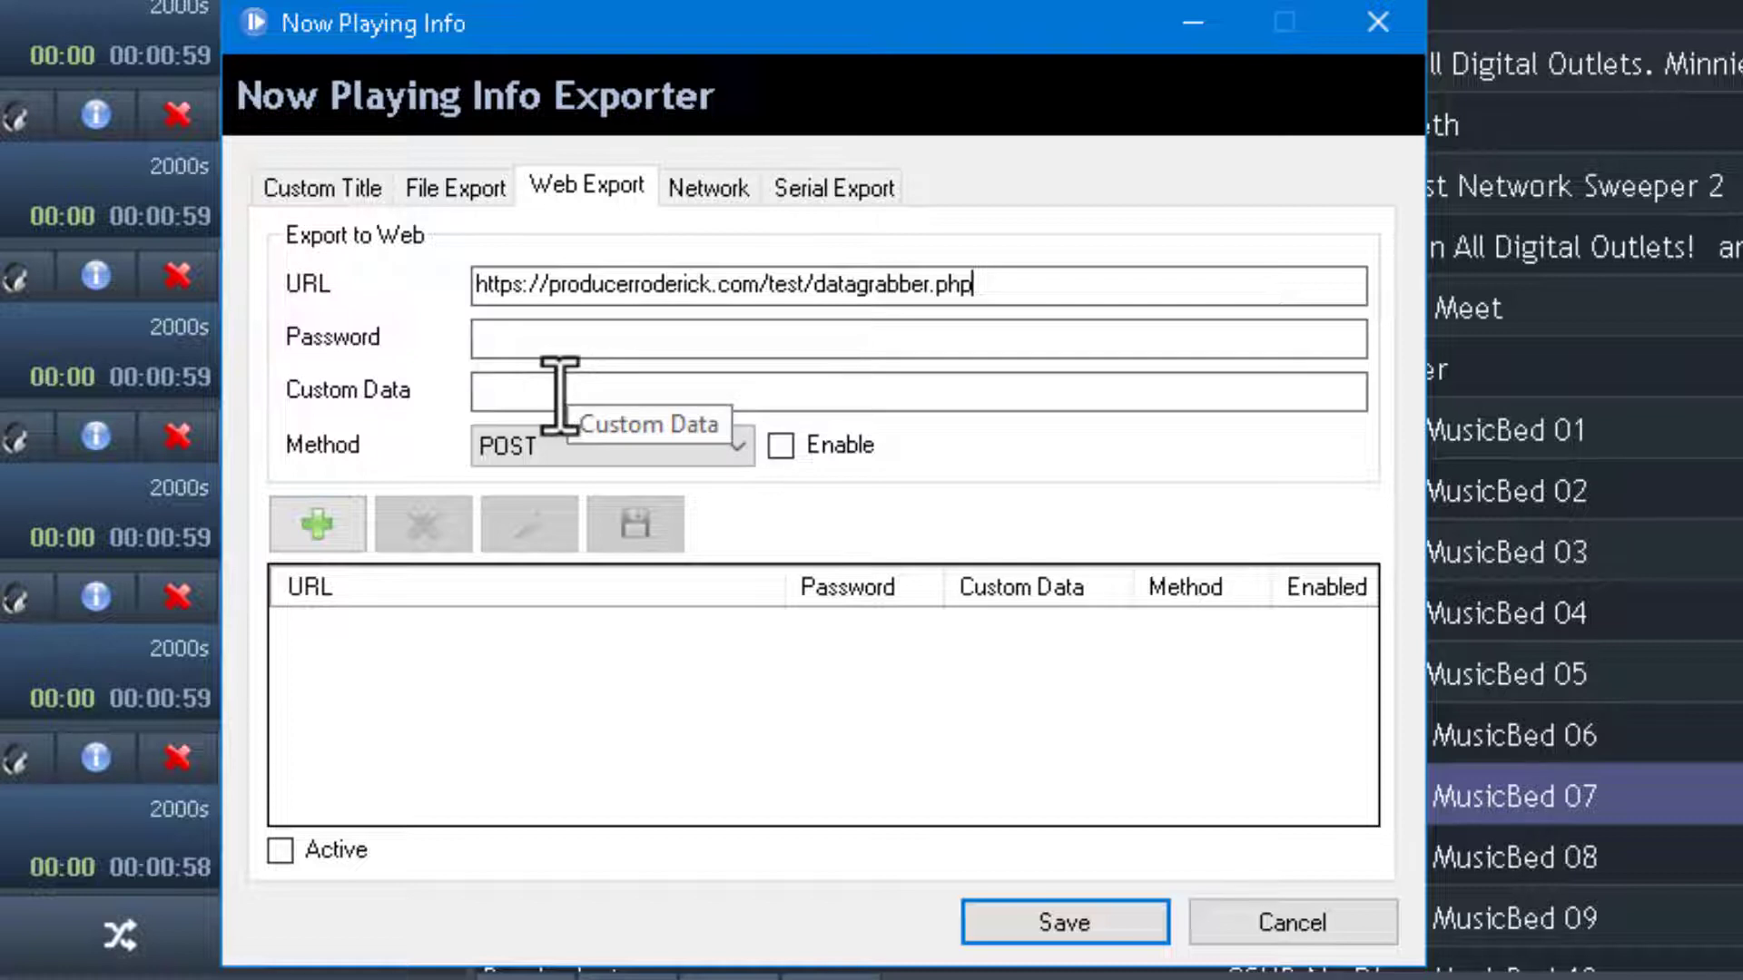
left_click(316, 524)
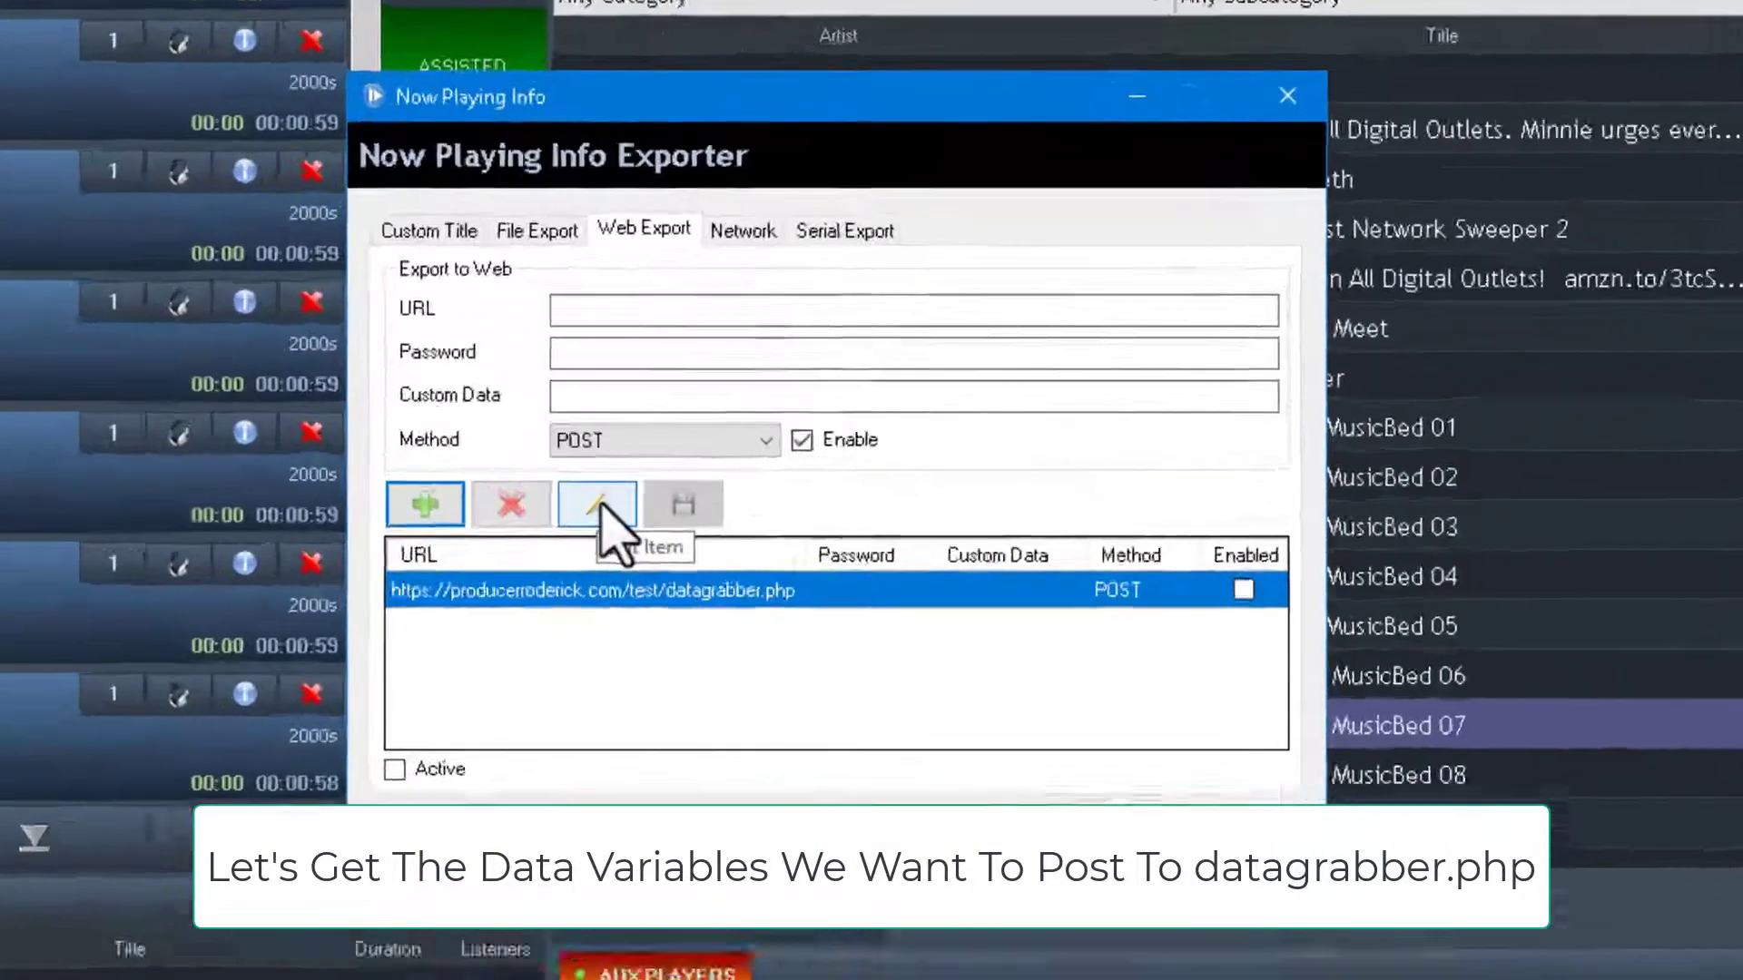
left_click(733, 505)
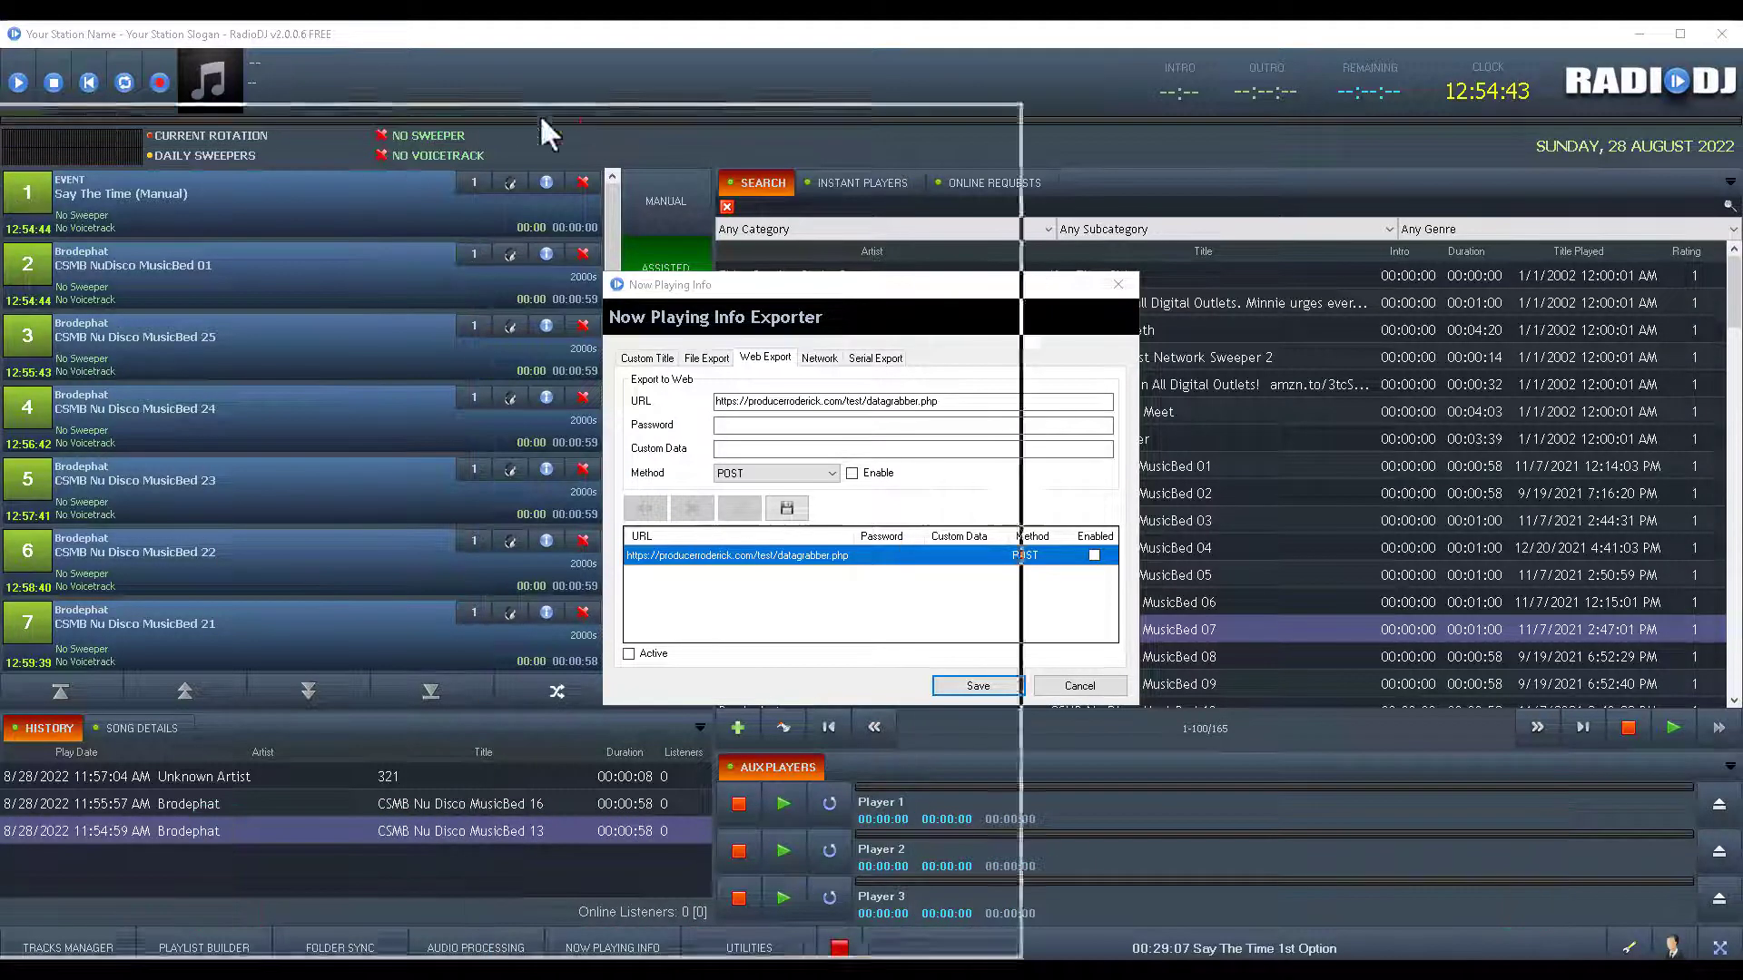
Save and close the exporter, then open RadioDJ - Stream Variables.pdf from the RadioDJv2006f Docs folder.
left_click_drag(539, 112, 1004, 111)
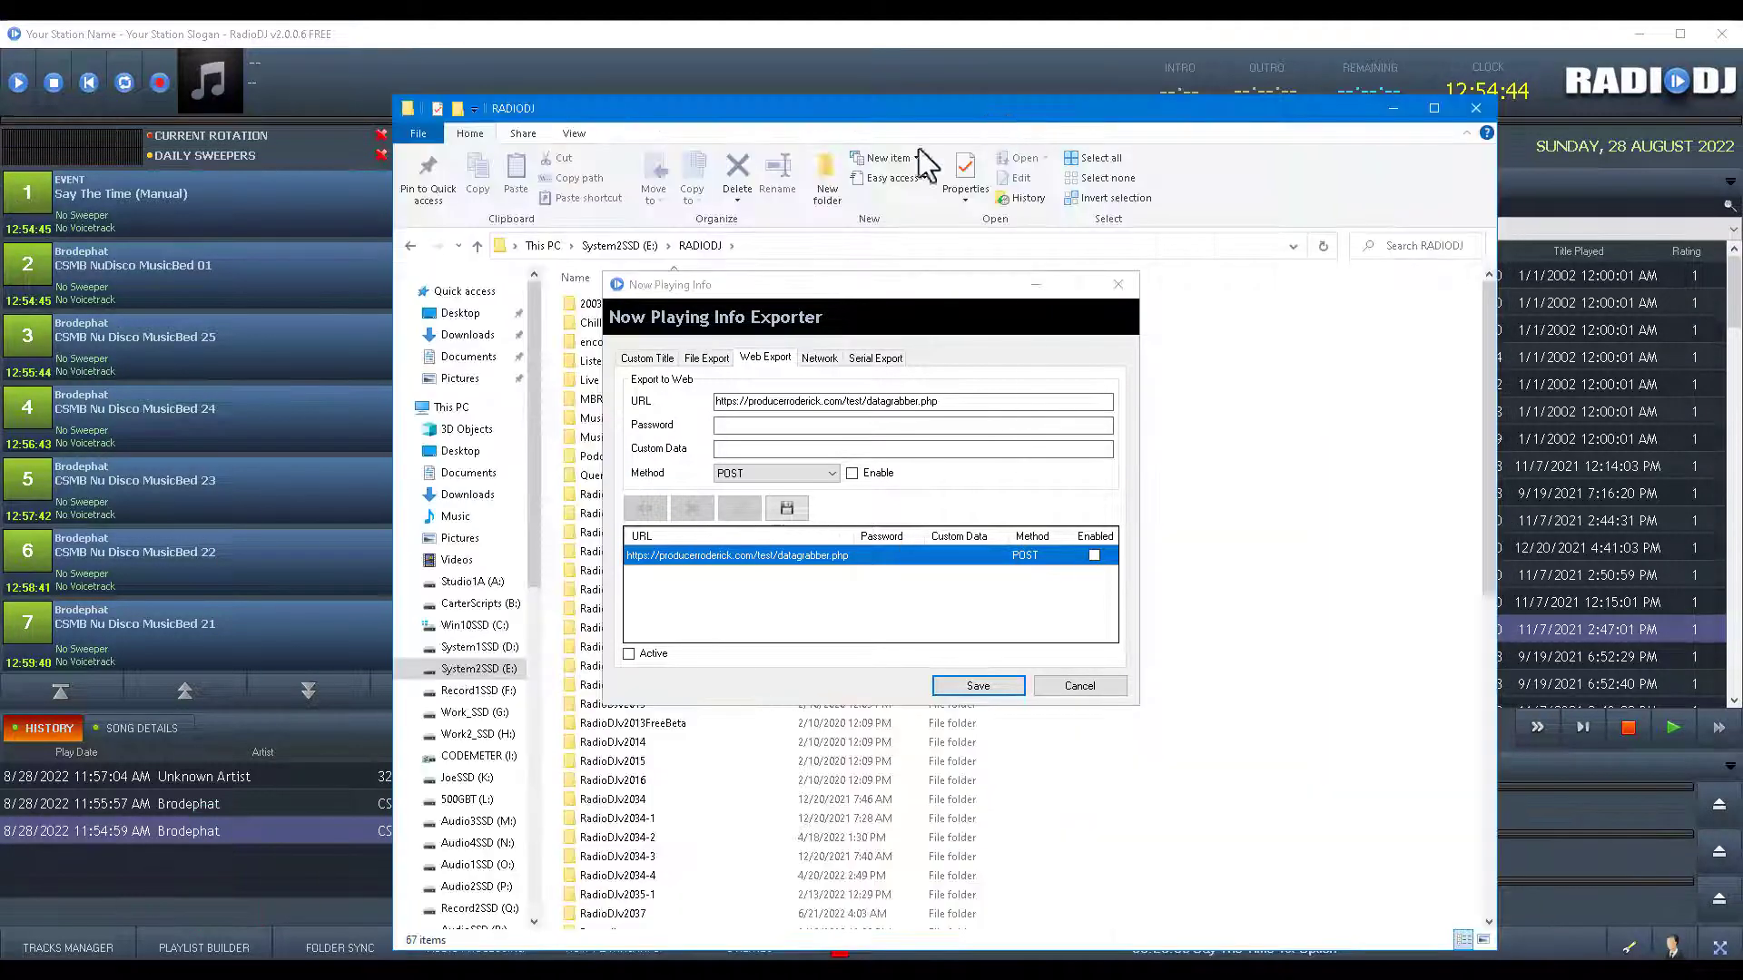
left_click(977, 686)
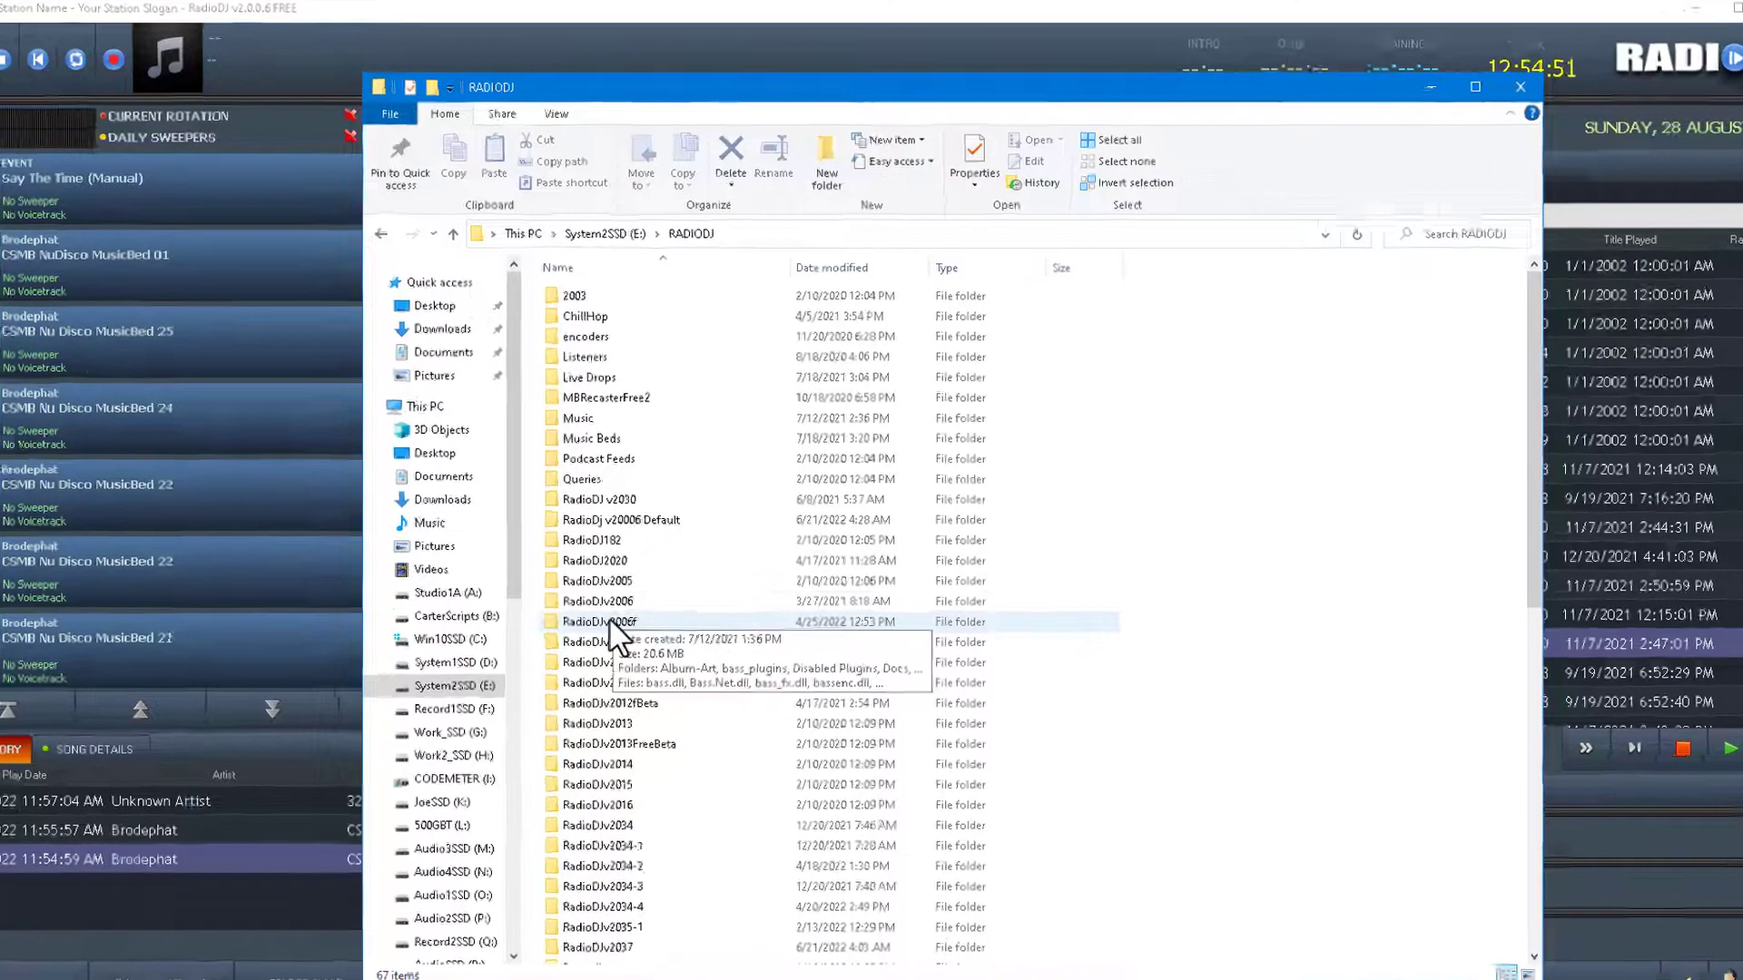
double_click(626, 606)
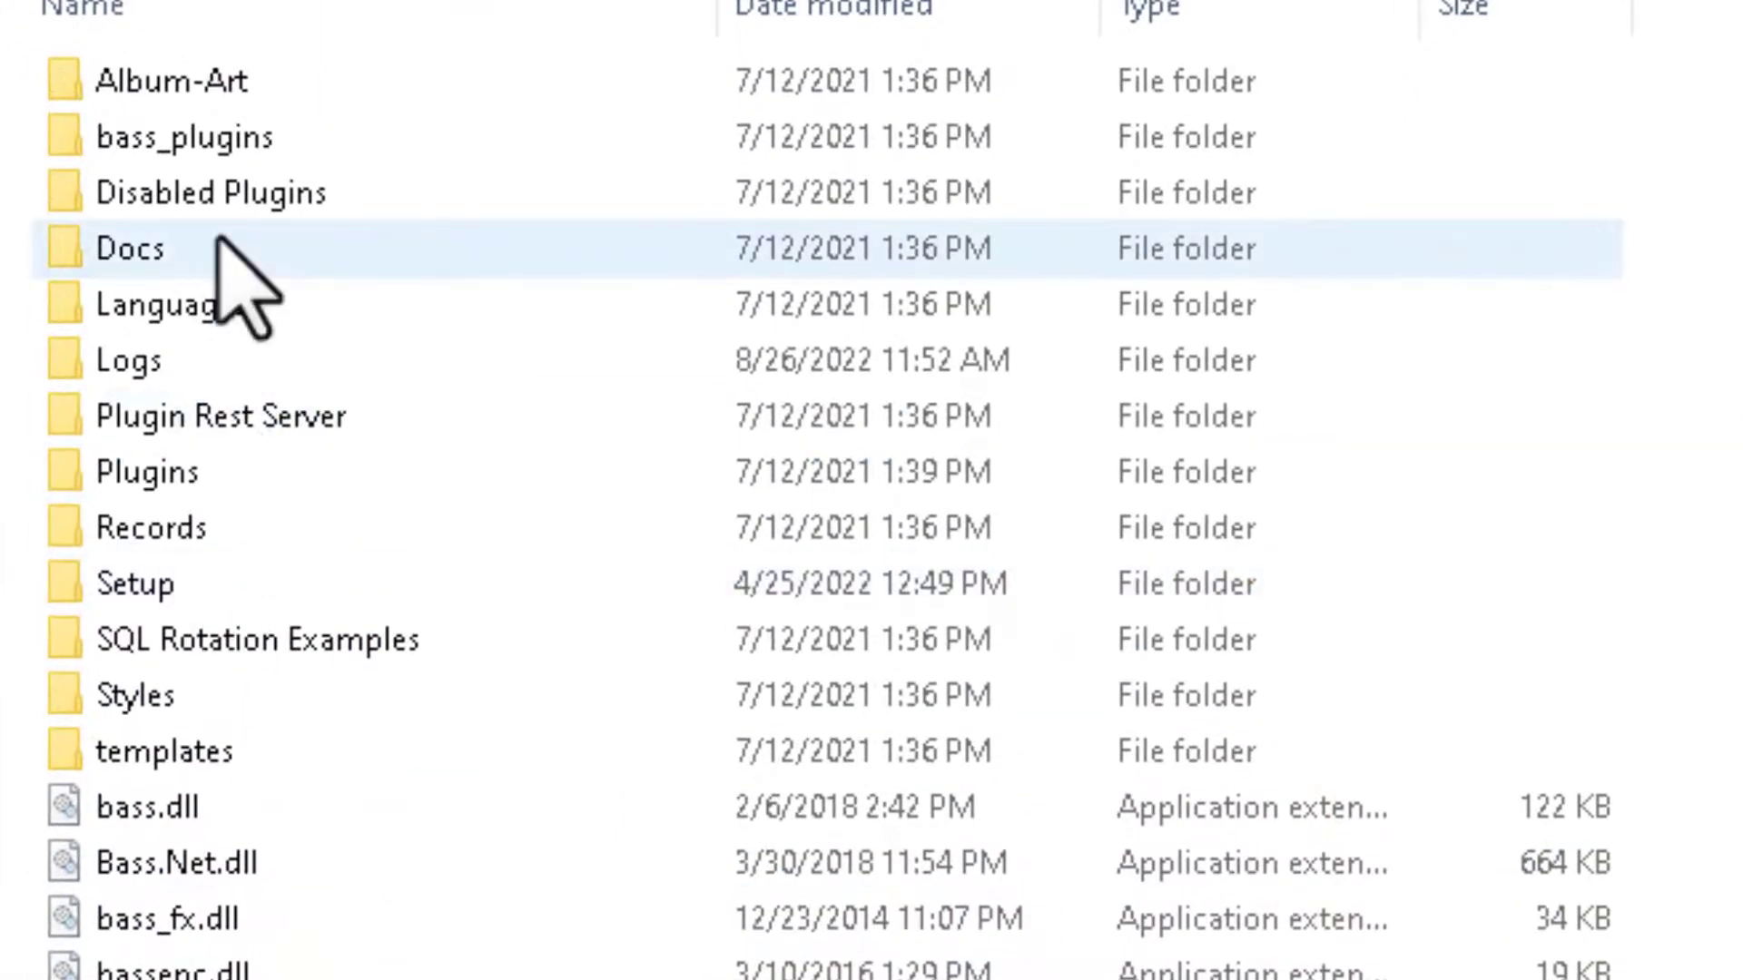
double_click(62, 259)
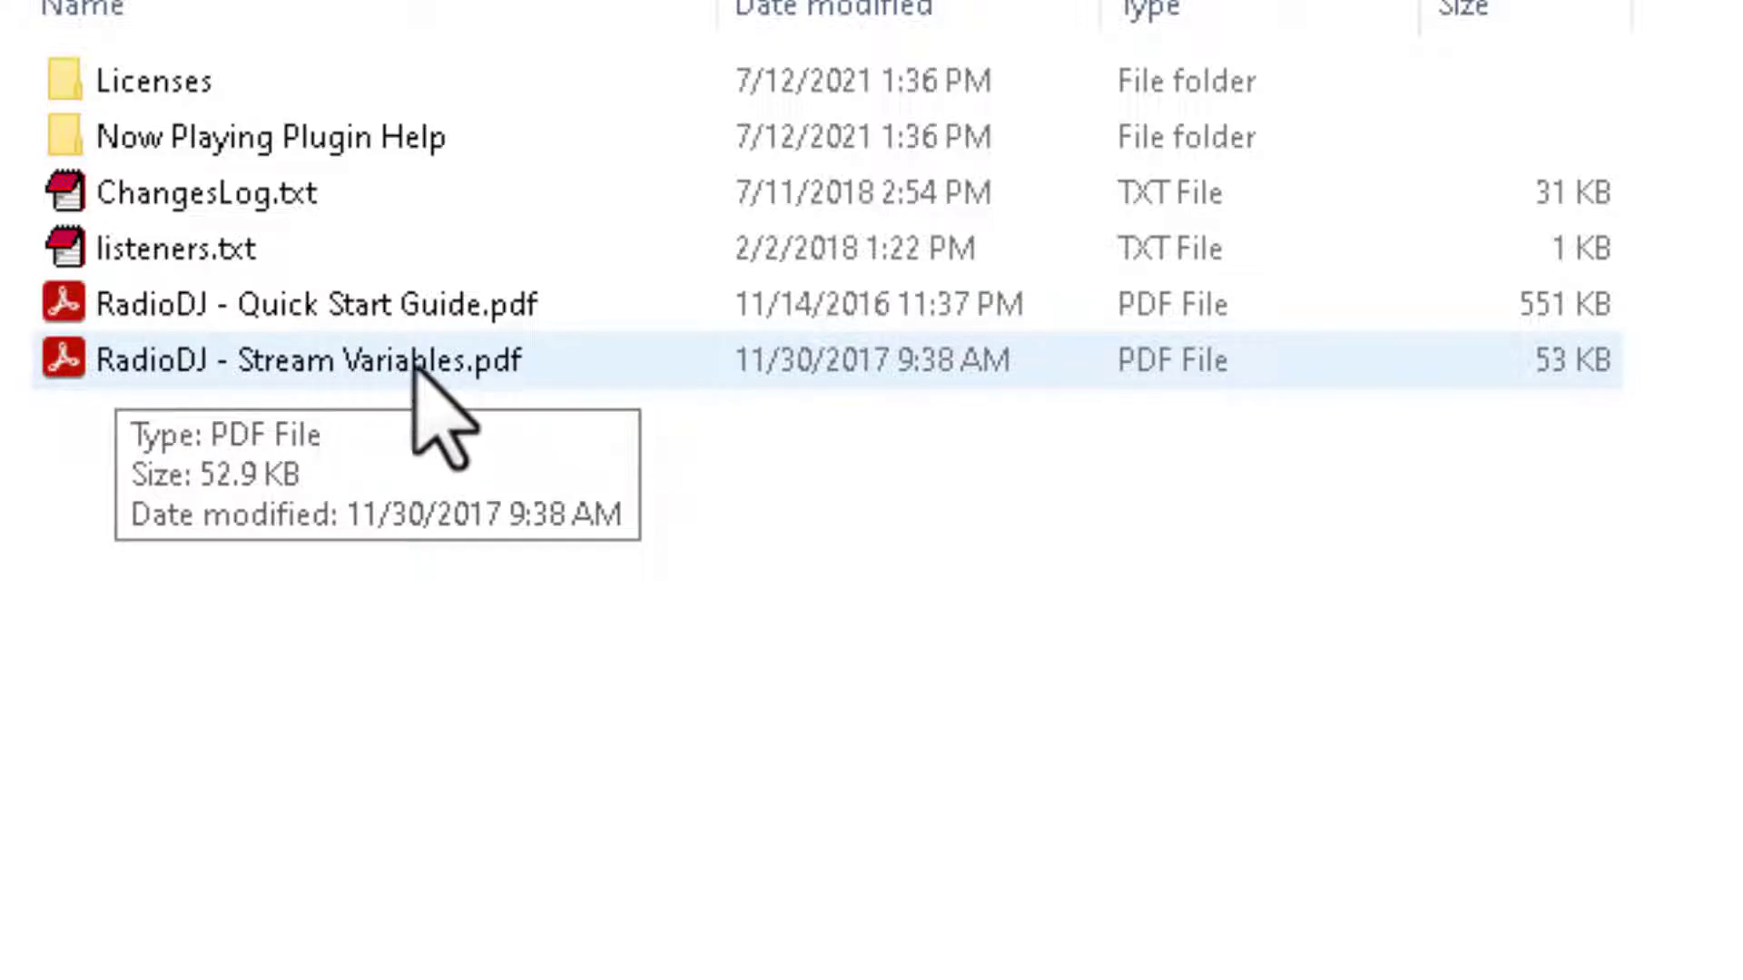
left_click(415, 365)
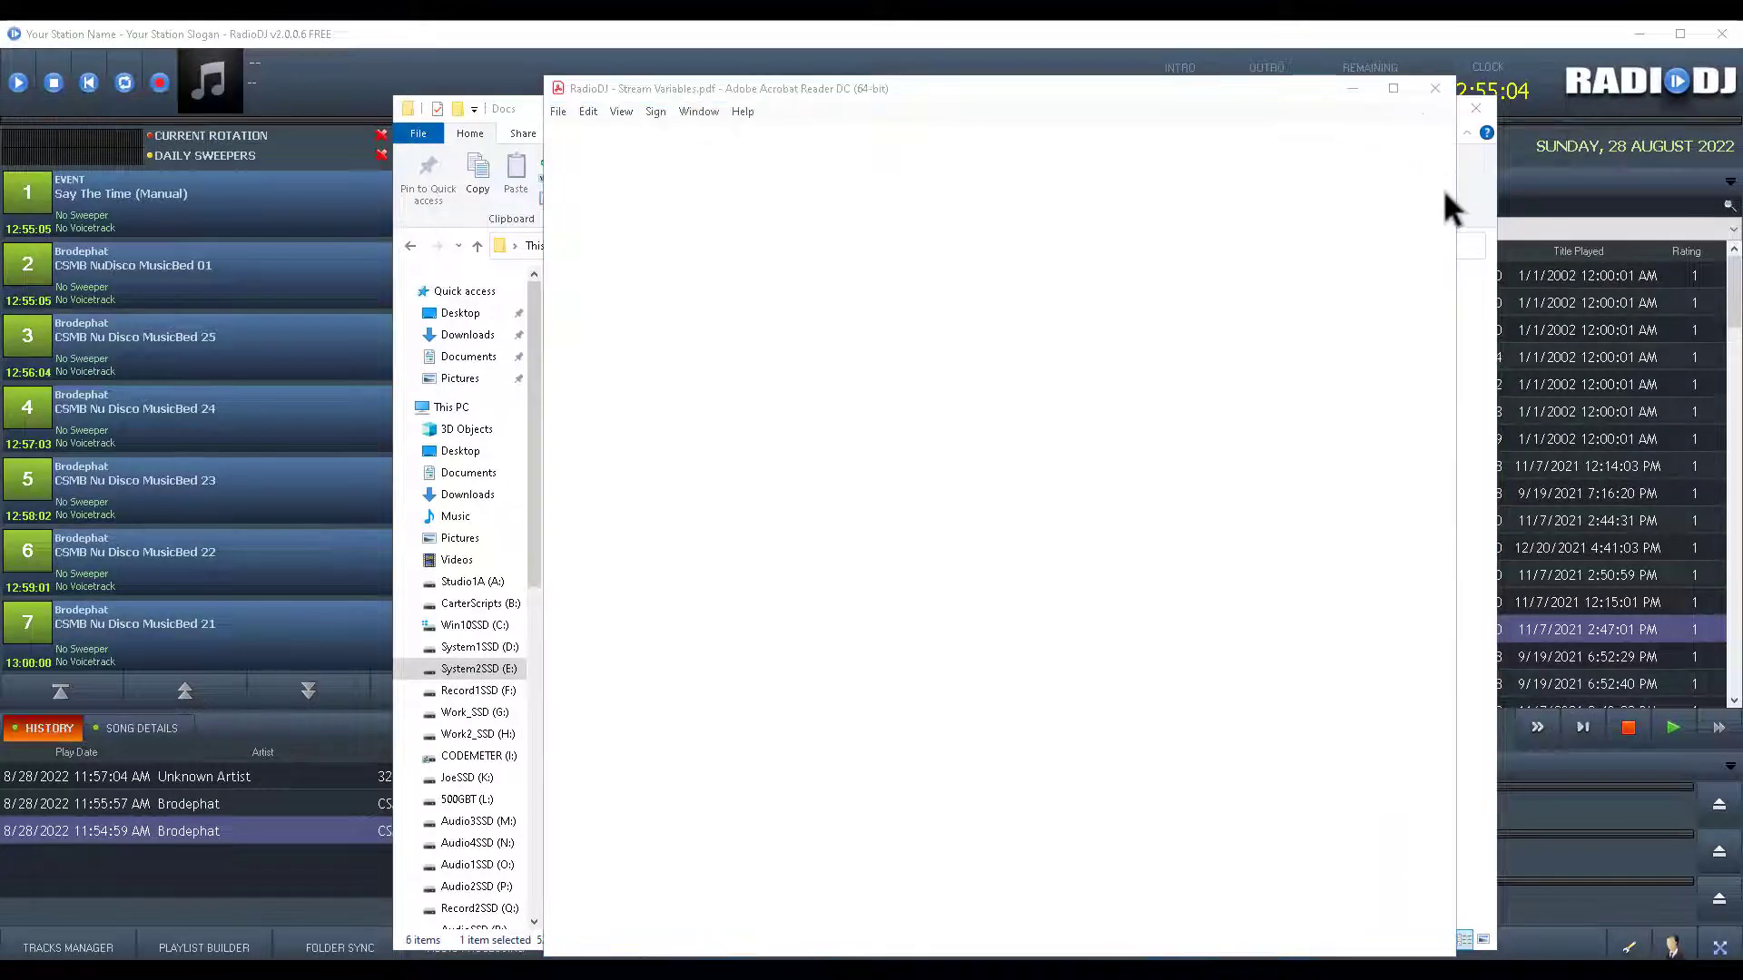
left_click(1485, 209)
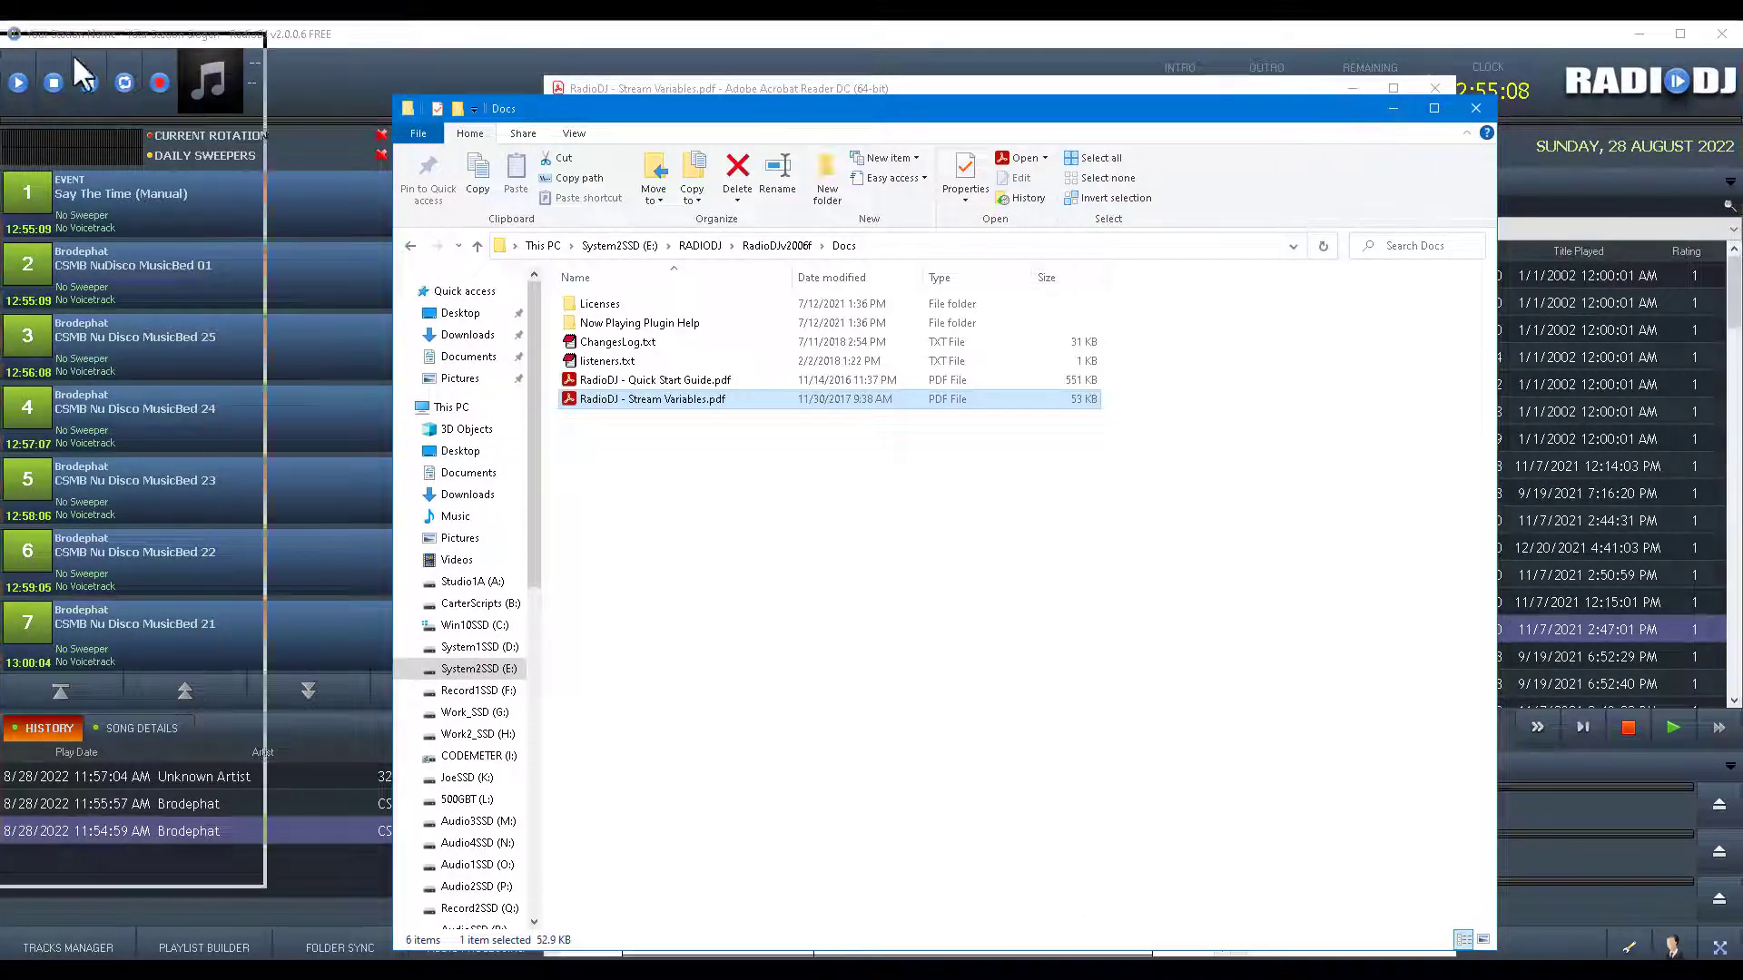
key("alt+F4")
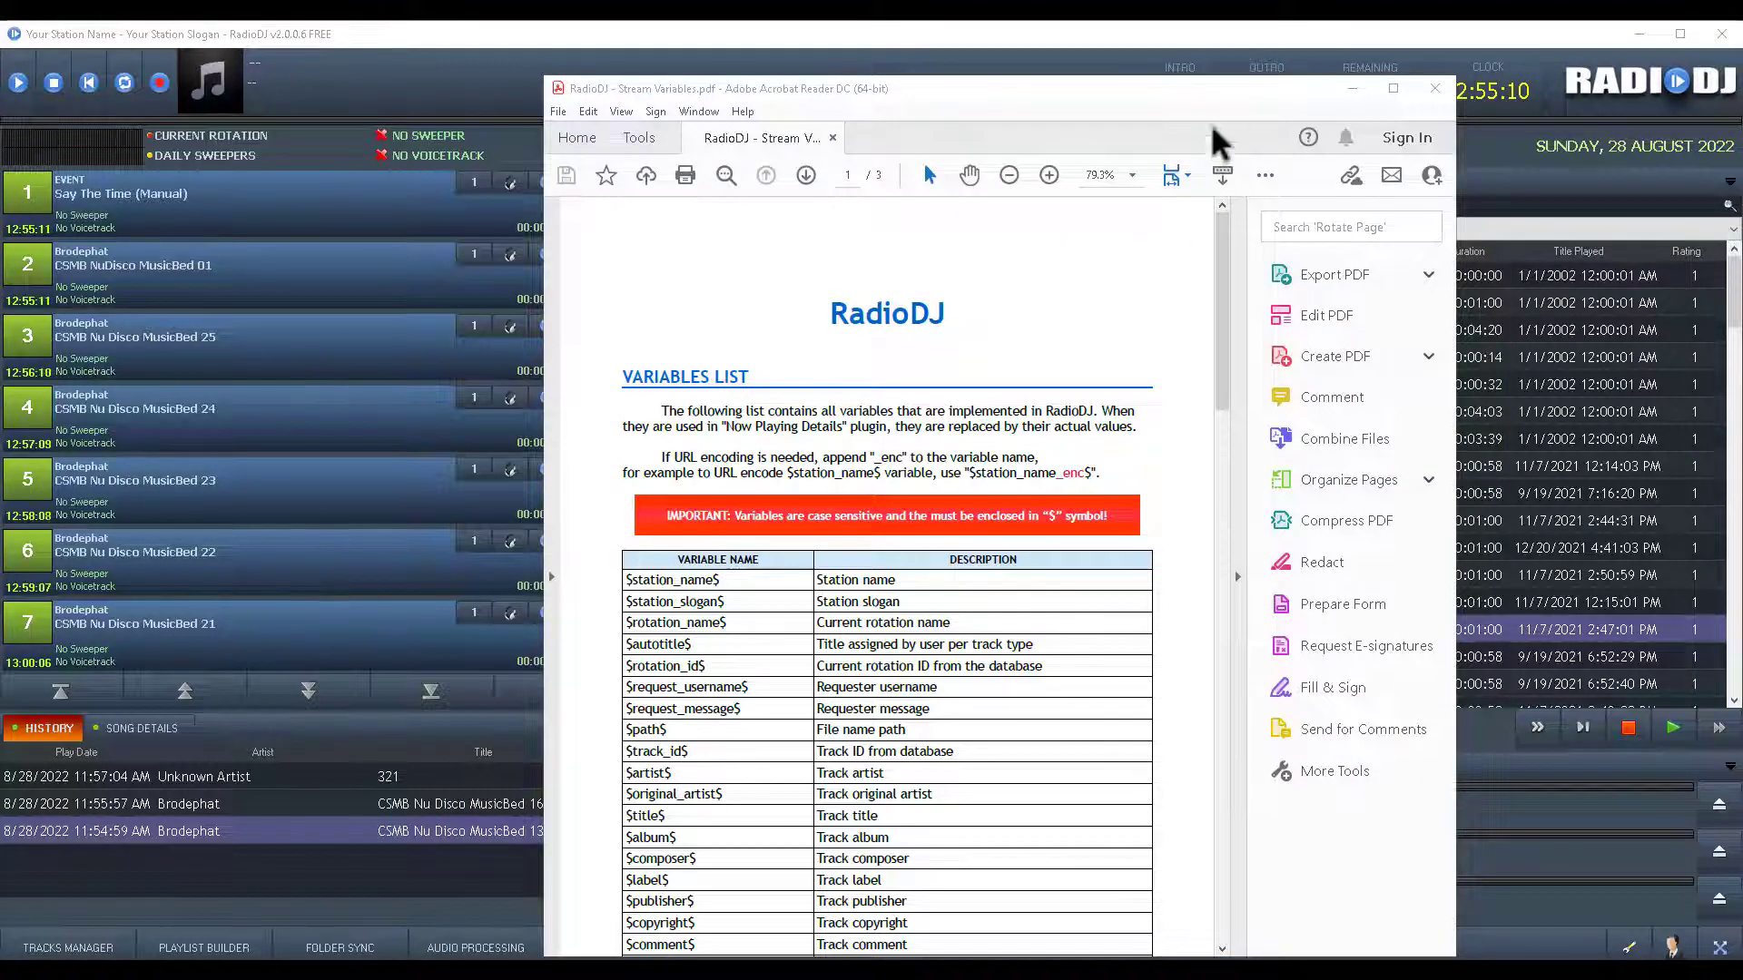
Maximize the Stream Variables PDF and read its variables table across pages 1 and 2.
left_click(1392, 90)
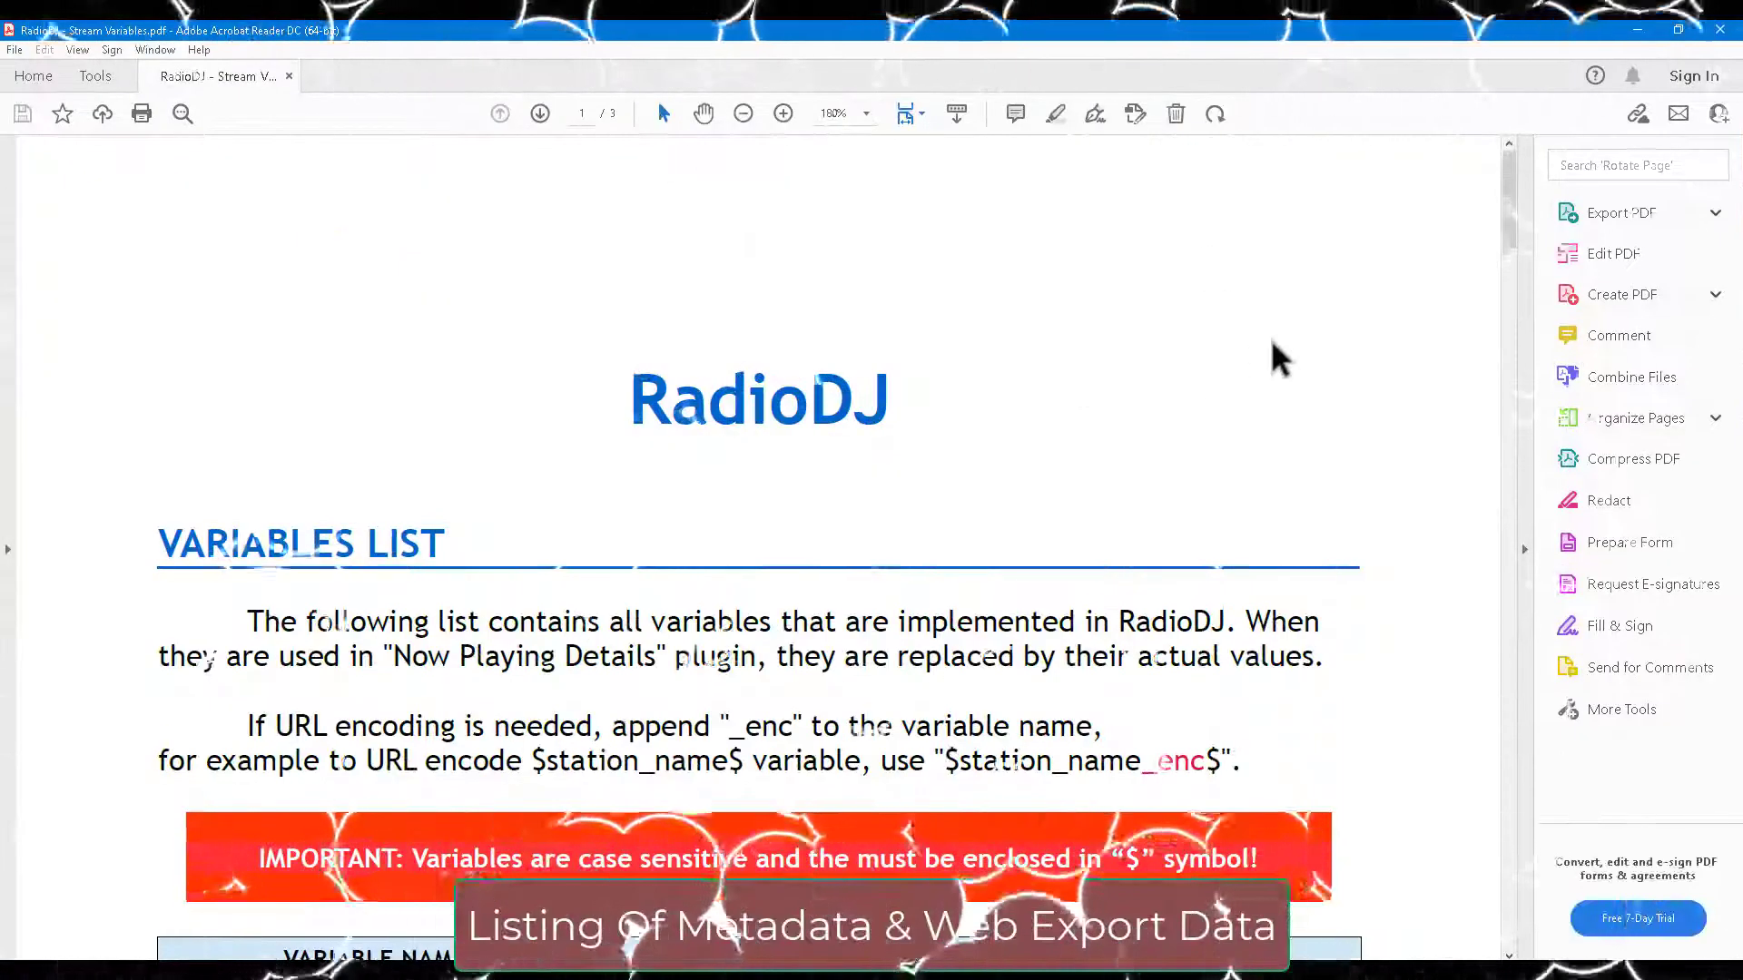
scroll(1271, 345, "down", 8)
scroll(1255, 363, "down", 3)
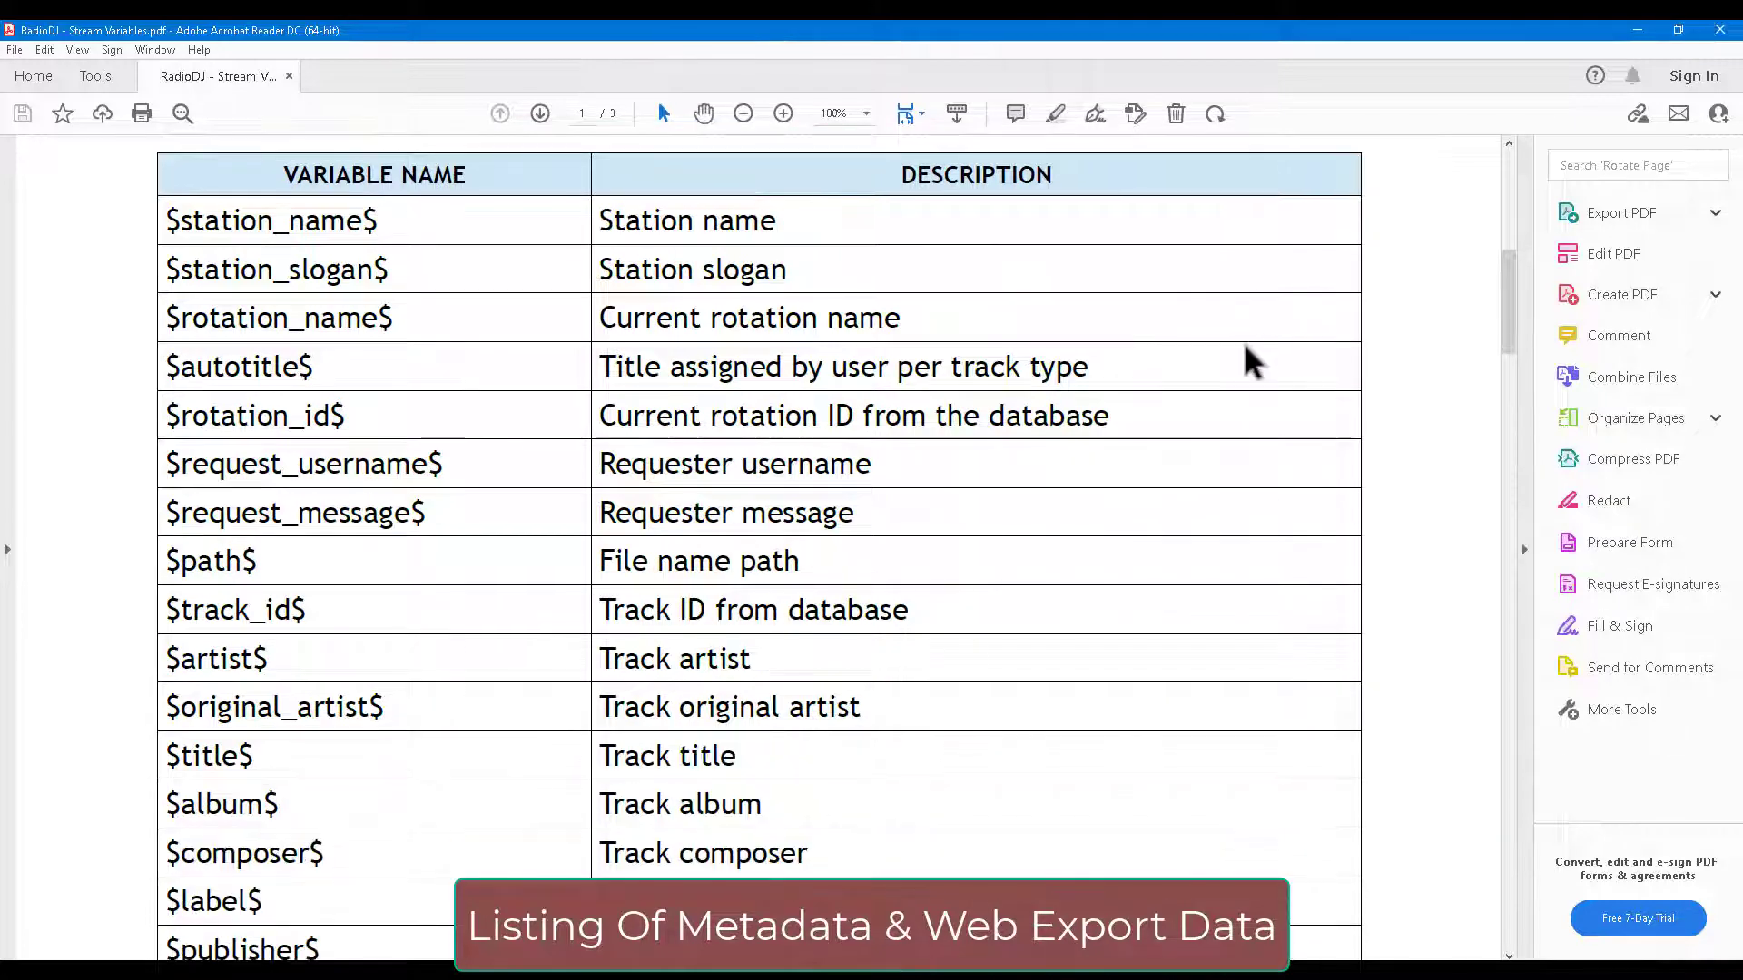
scroll(1253, 341, "down", 5)
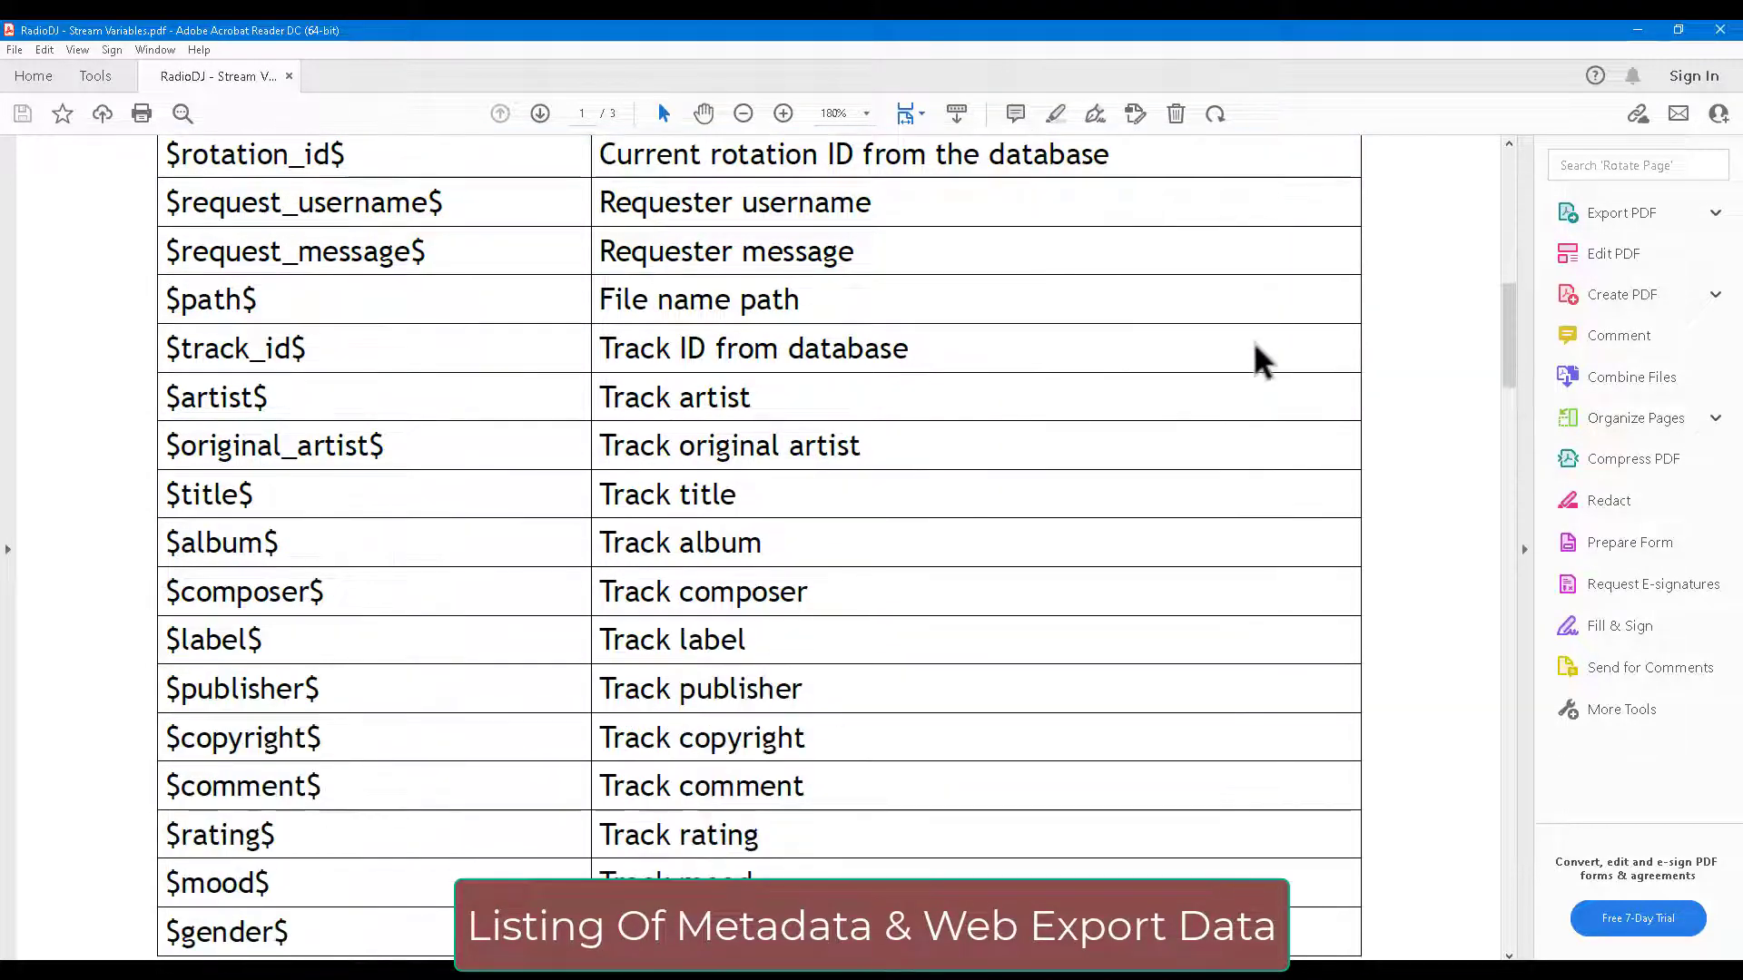
scroll(1253, 341, "down", 4)
scroll(1255, 342, "down", 13)
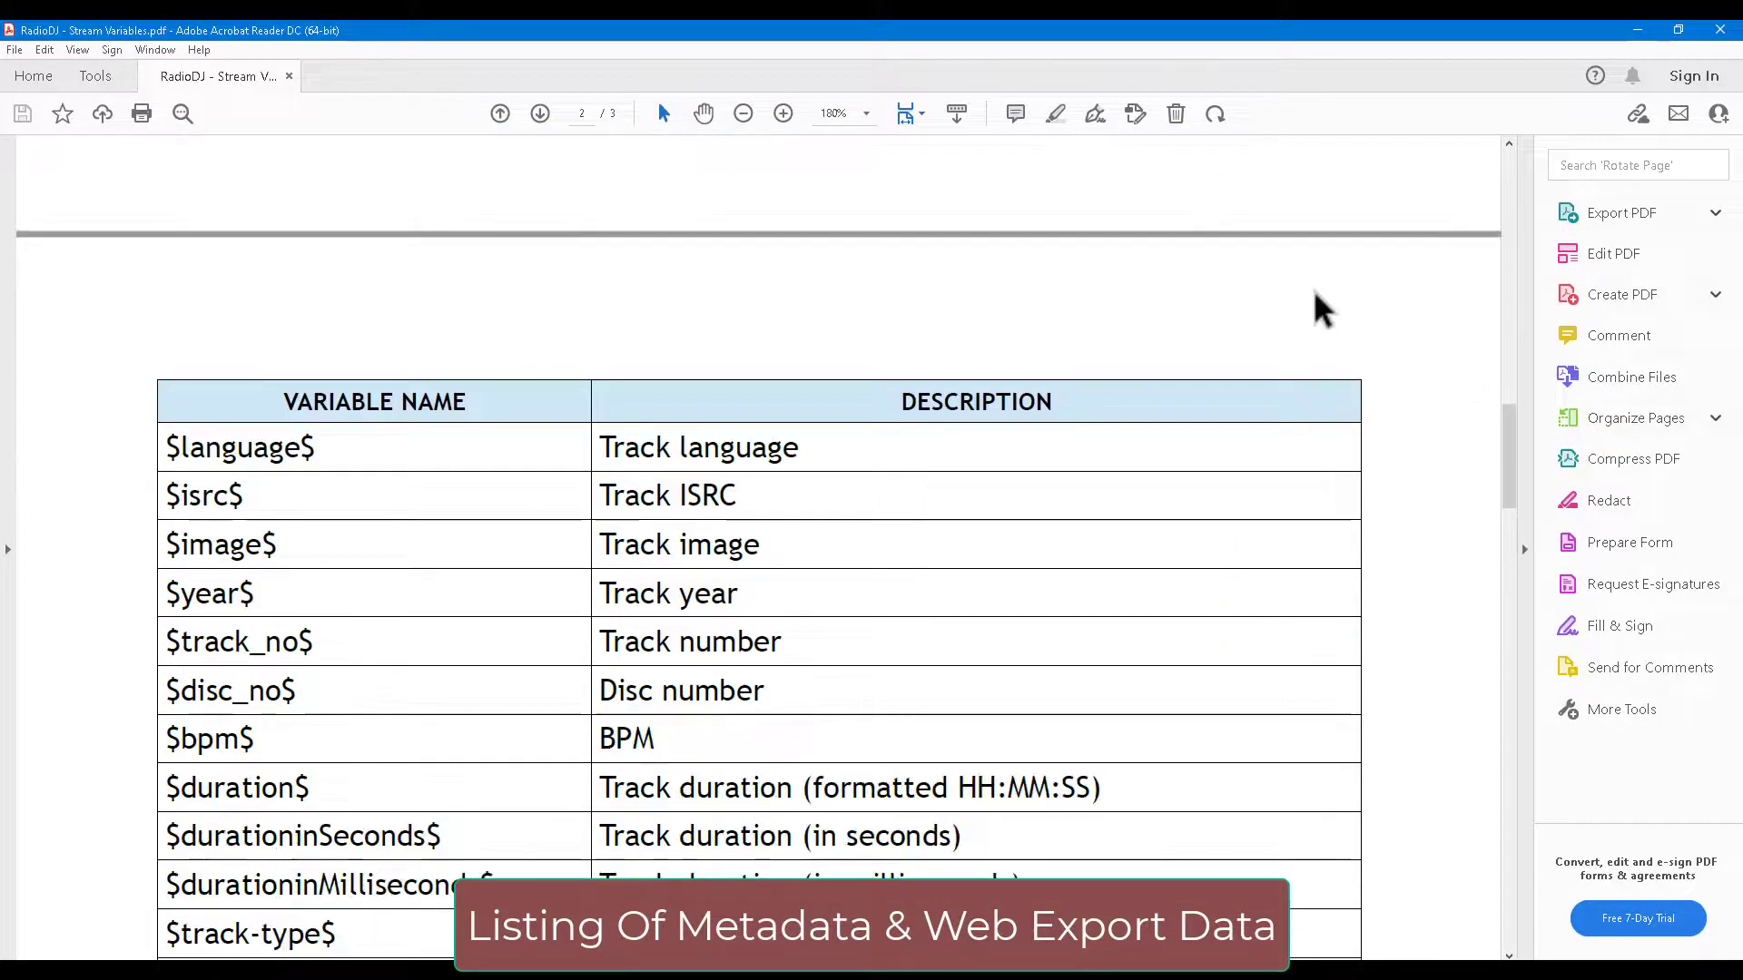
scroll(1315, 290, "down", 2)
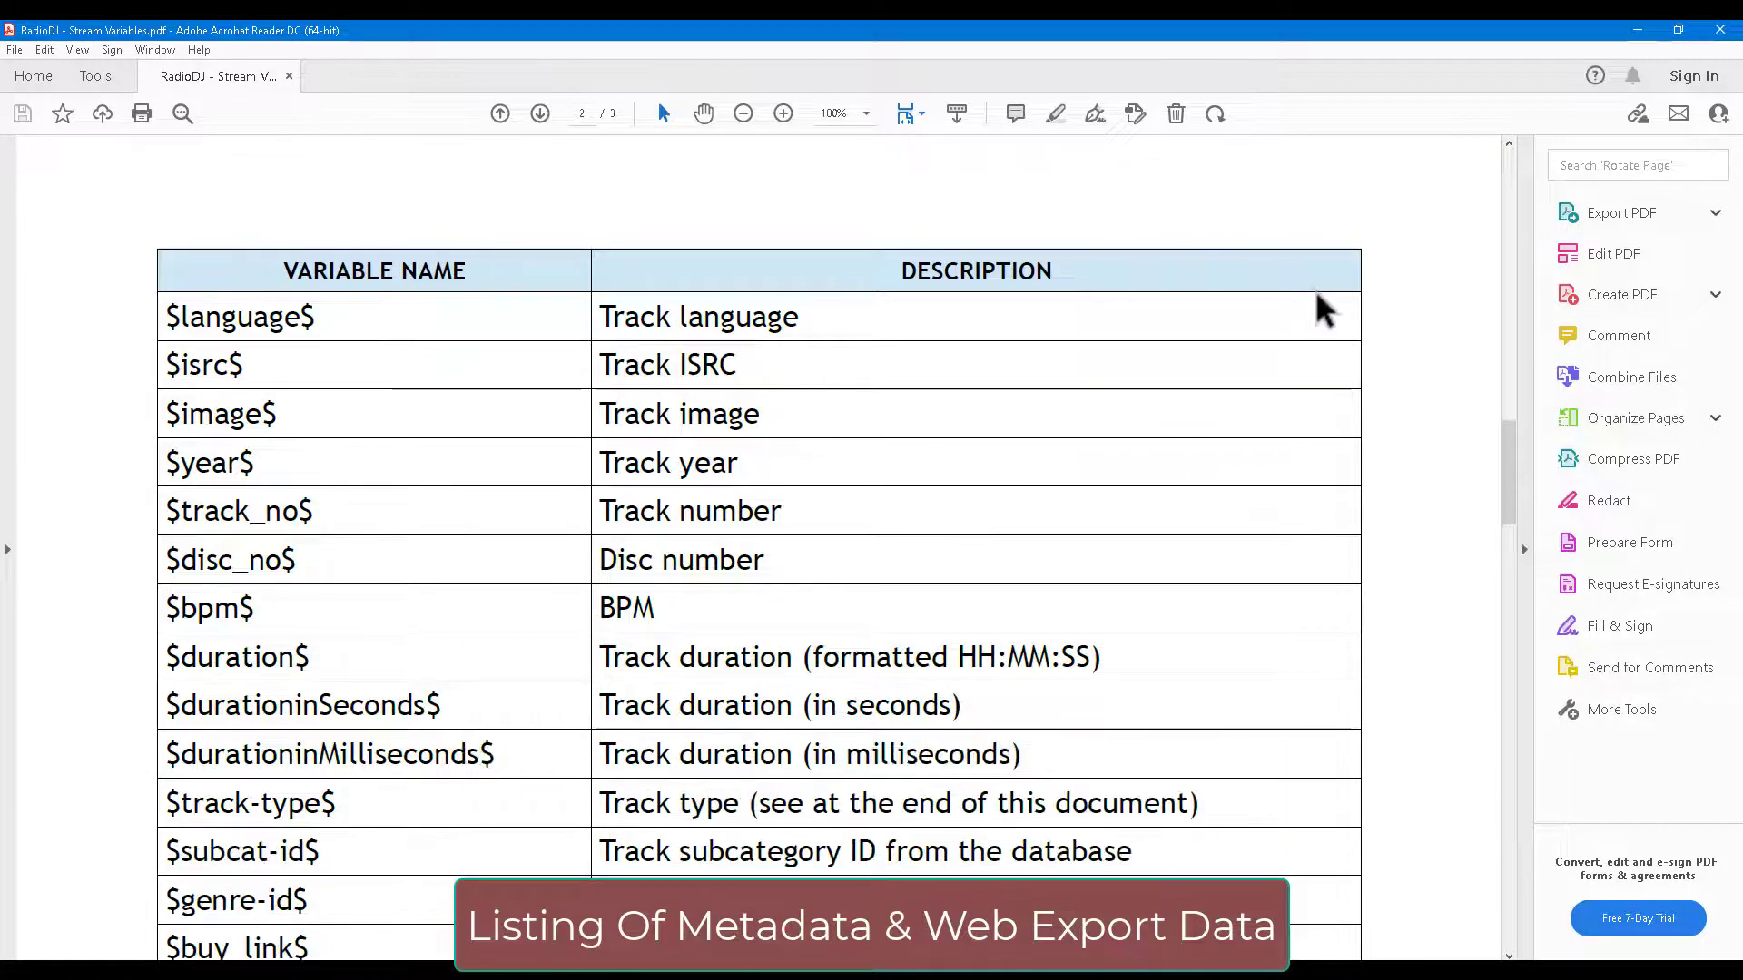
scroll(1311, 288, "down", 4)
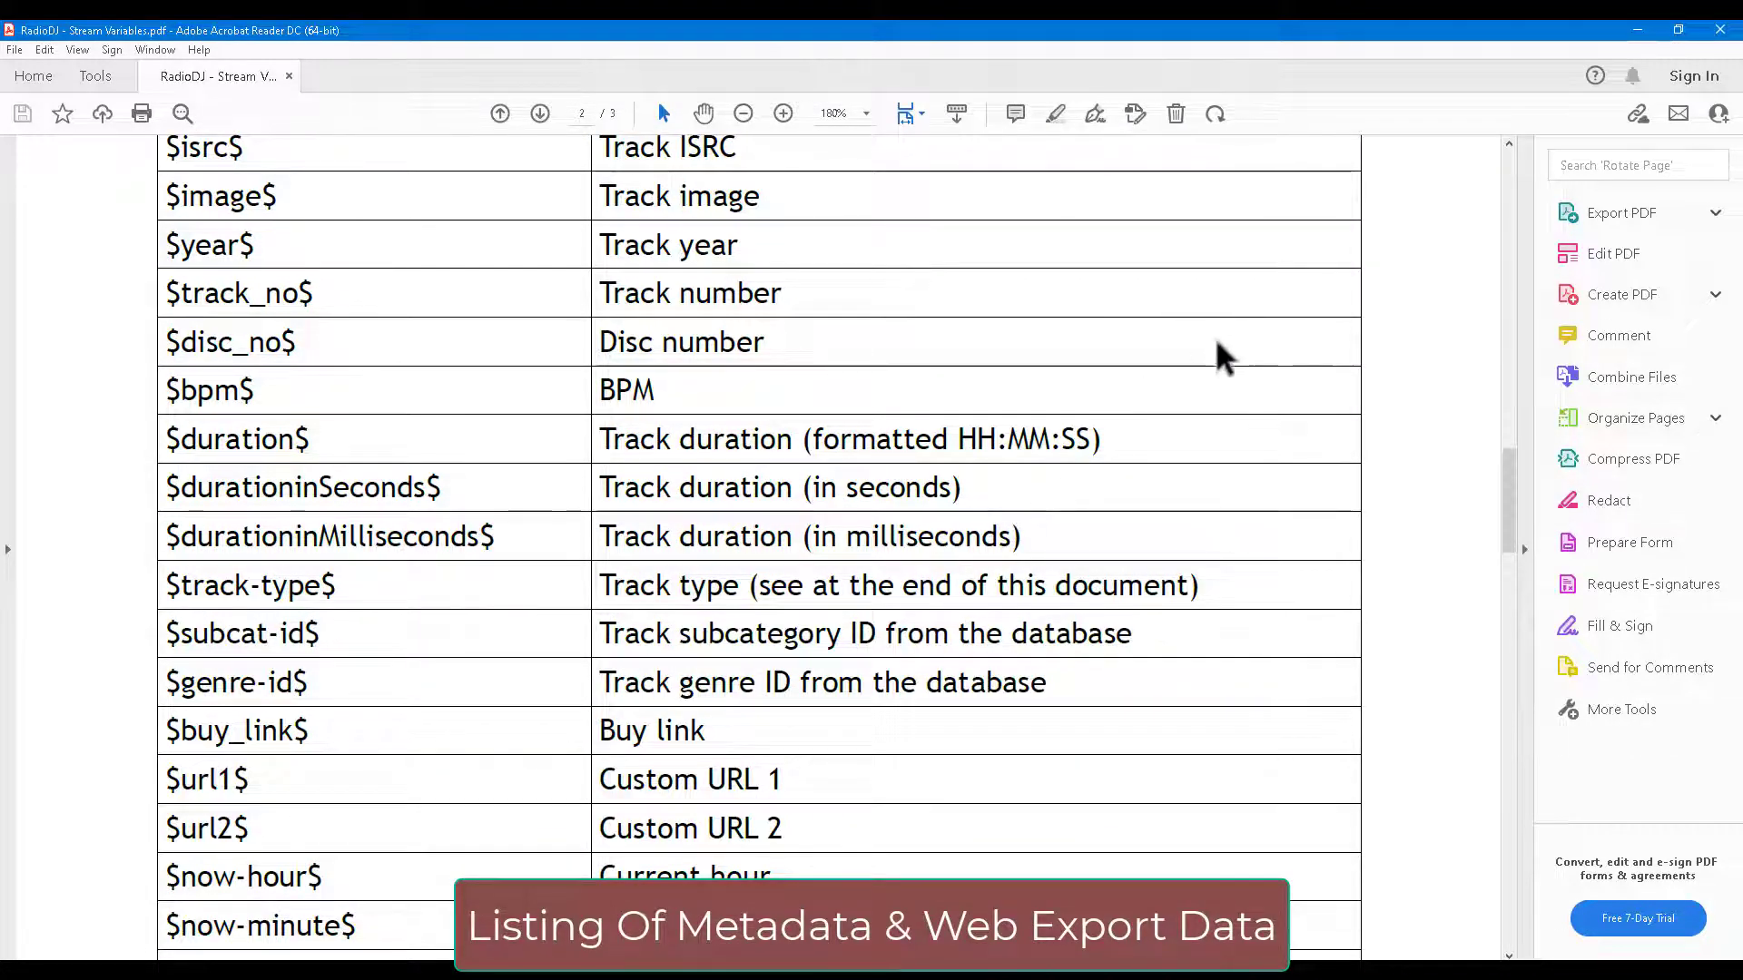
scroll(1447, 399, "down", 10)
scroll(606, 637, "up", 12)
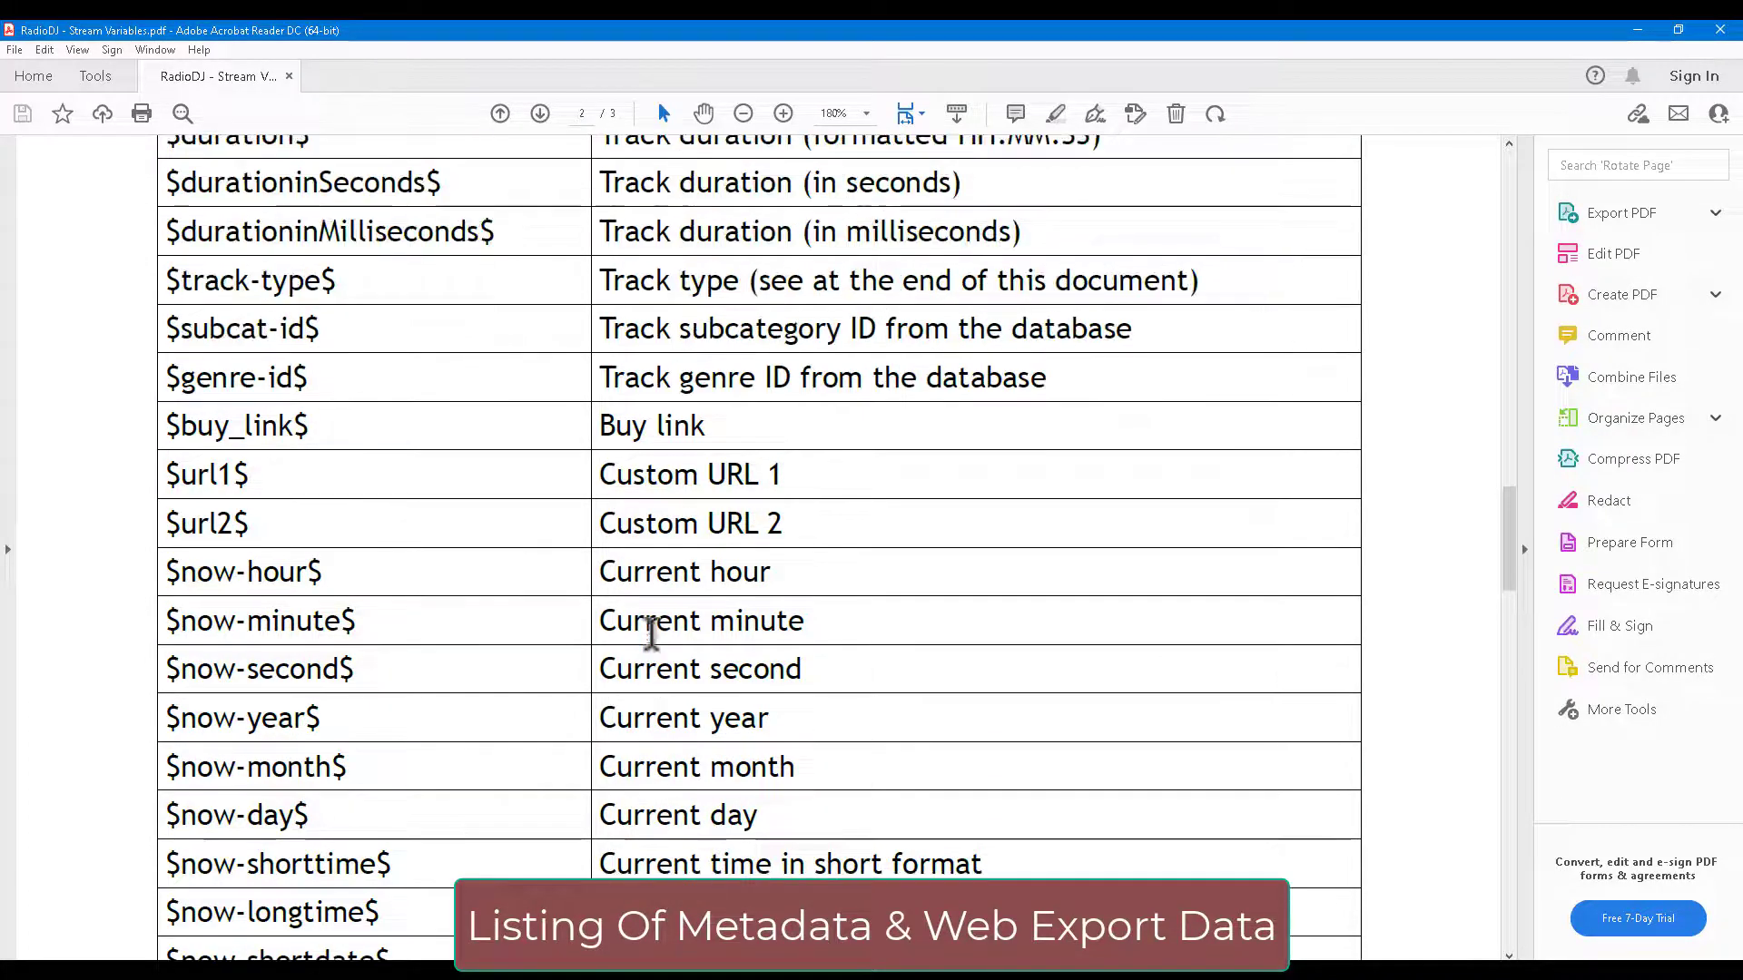
scroll(656, 646, "up", 5)
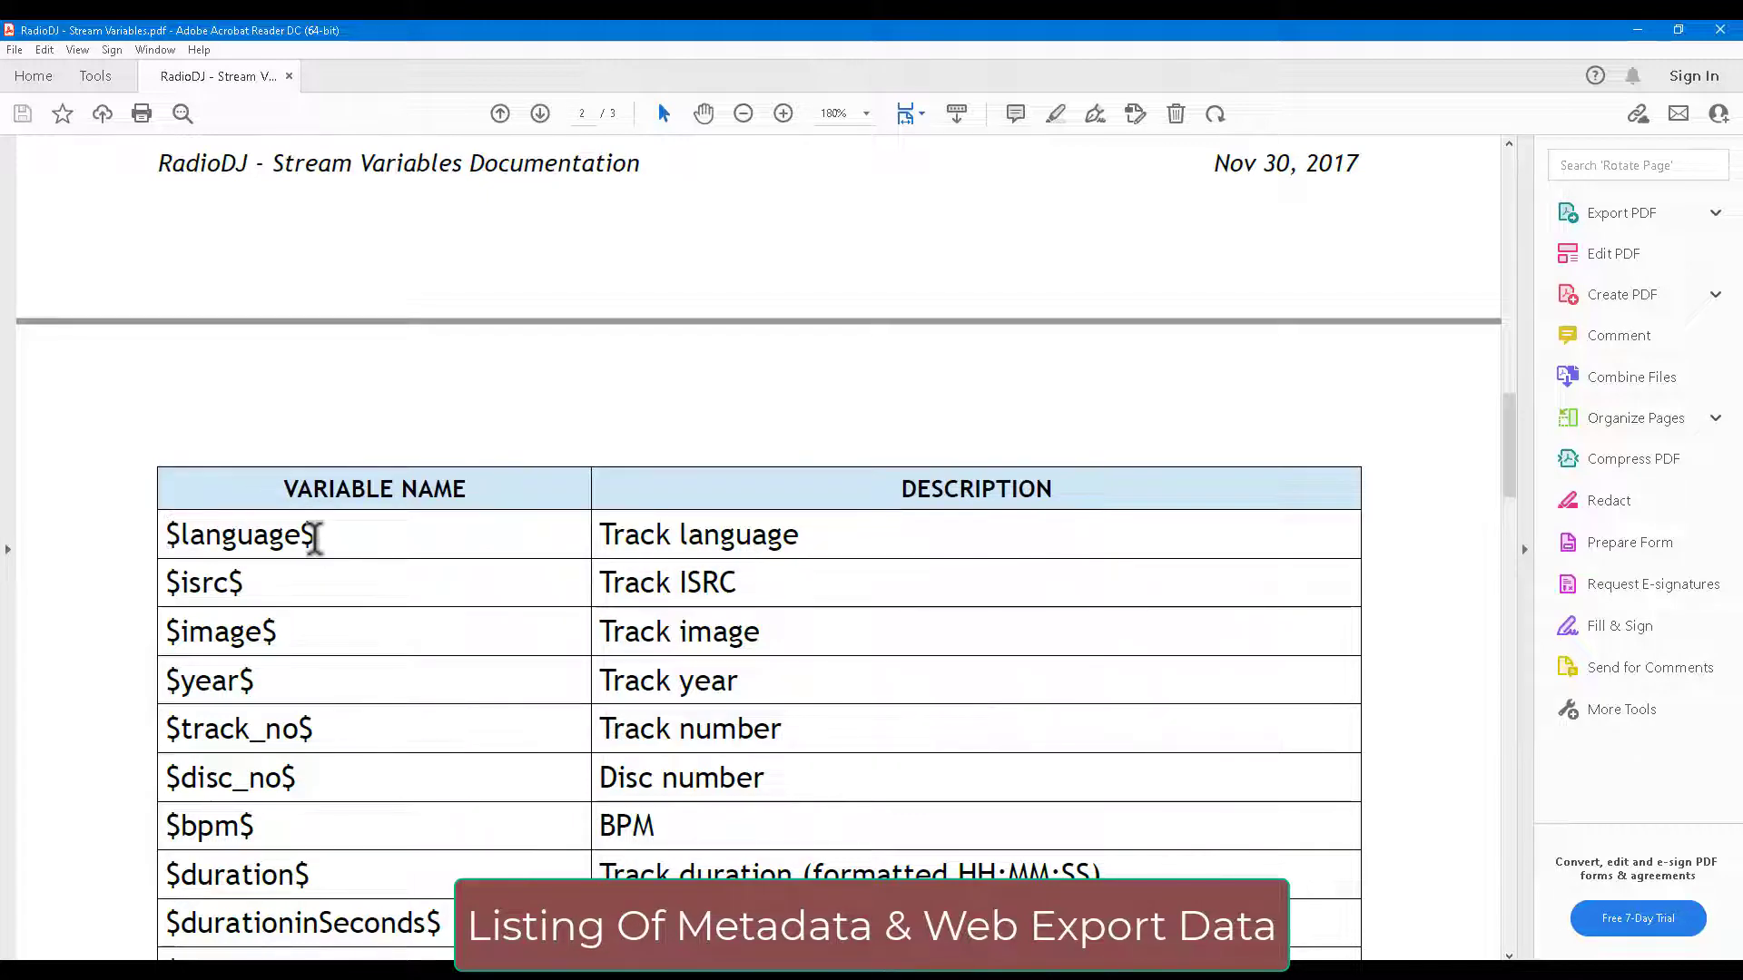
scroll(314, 544, "up", 18)
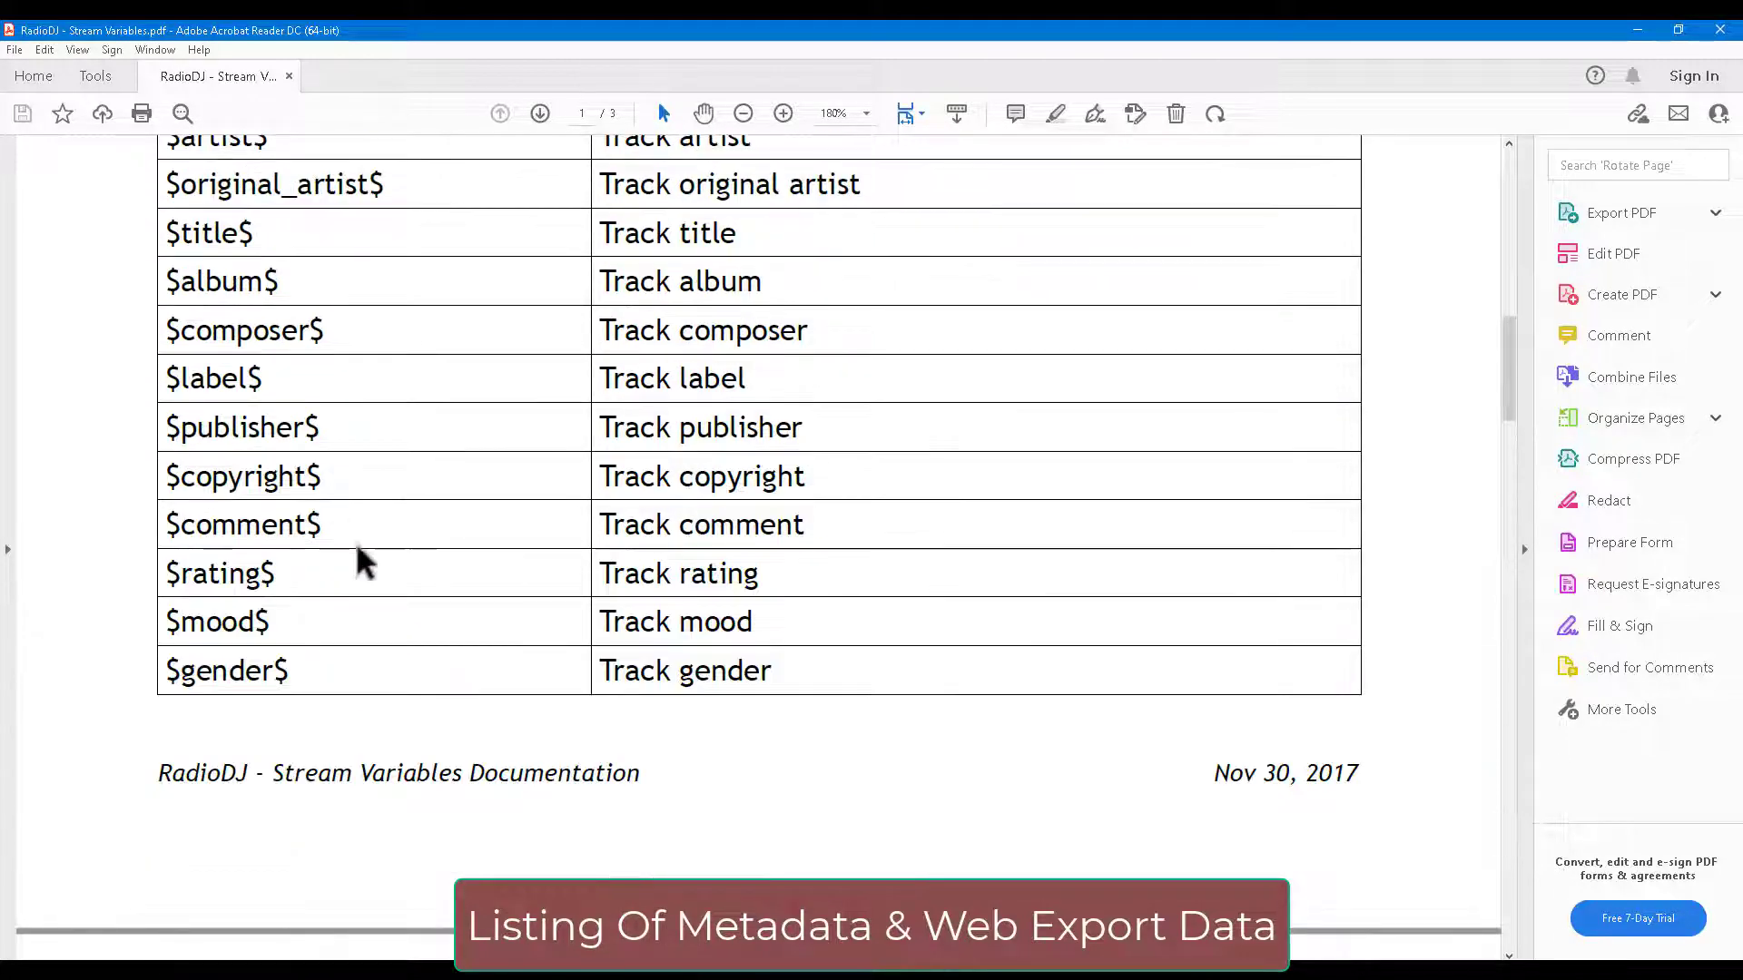
scroll(358, 541, "up", 4)
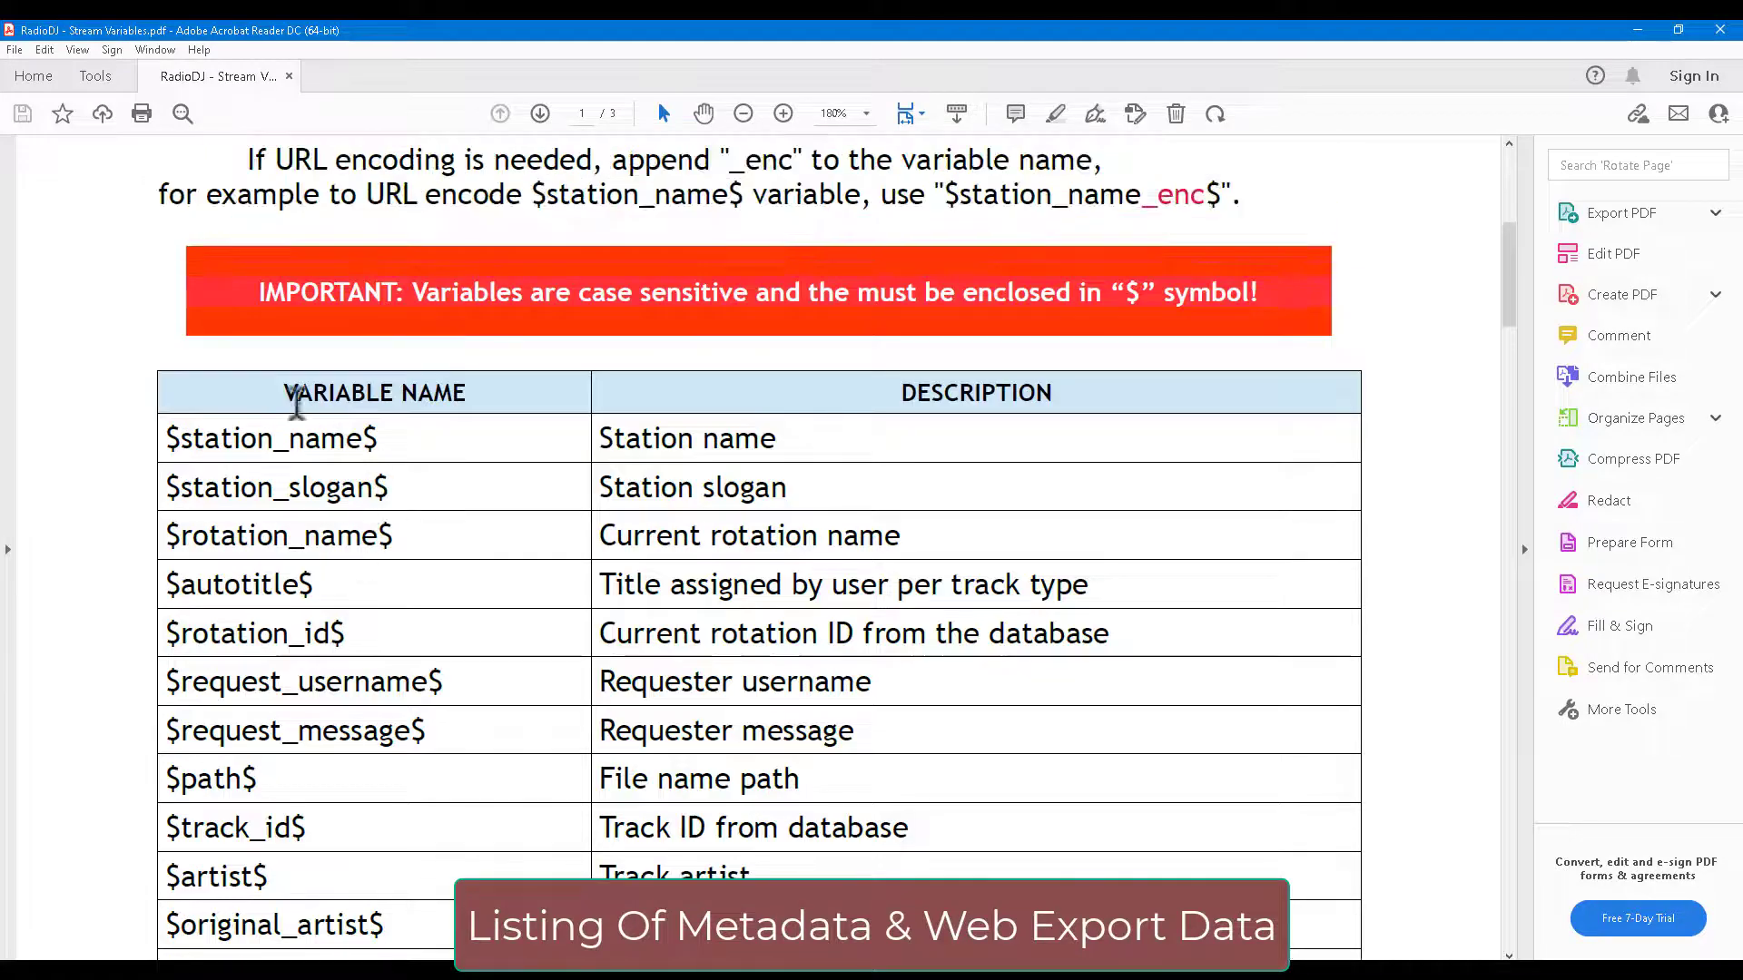
scroll(380, 519, "up", 5)
scroll(381, 519, "down", 8)
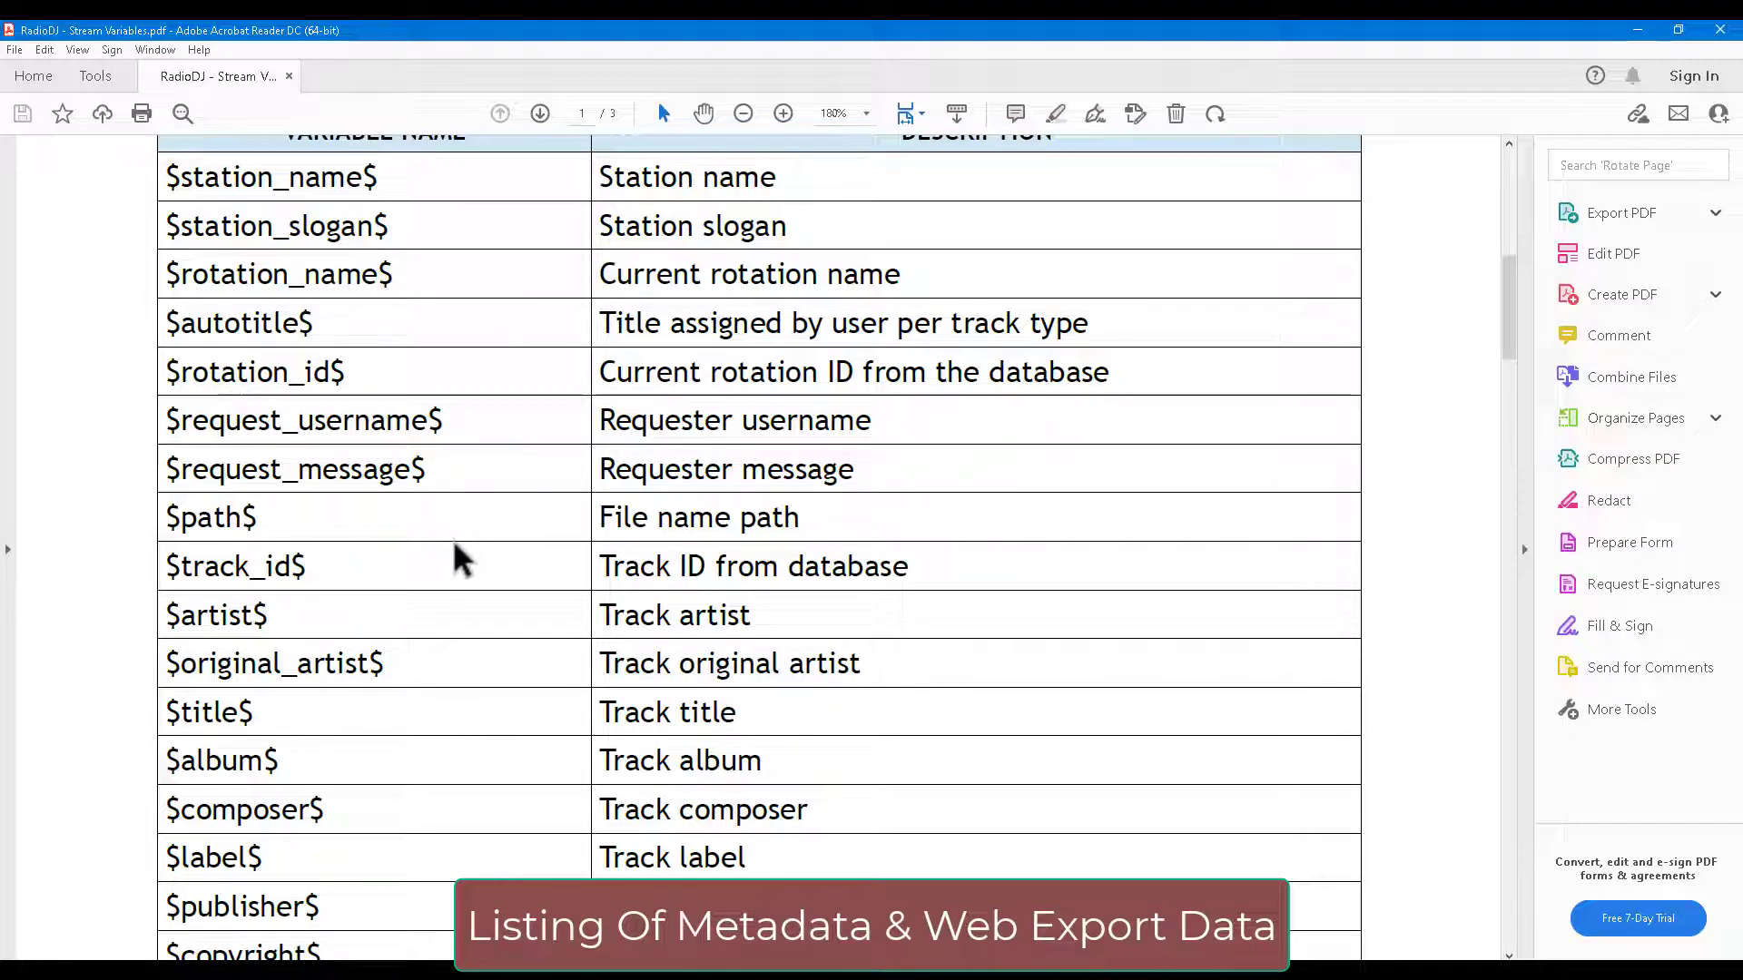
scroll(464, 558, "down", 4)
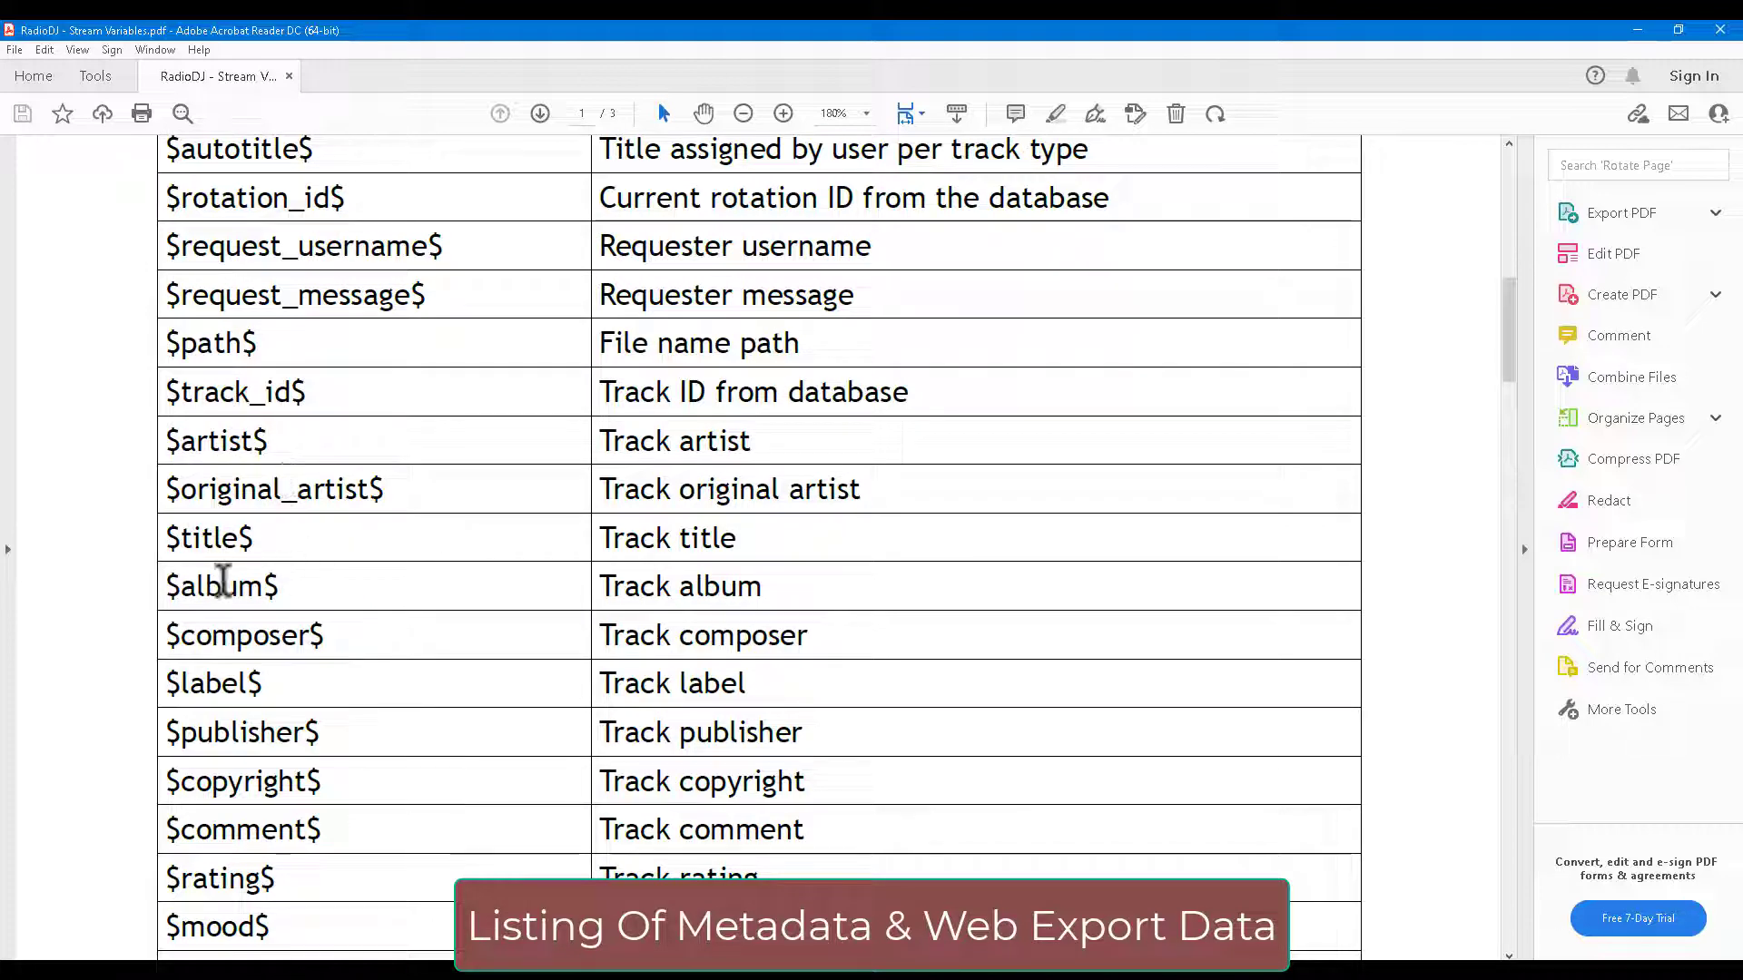
scroll(400, 672, "down", 3)
scroll(401, 650, "down", 10)
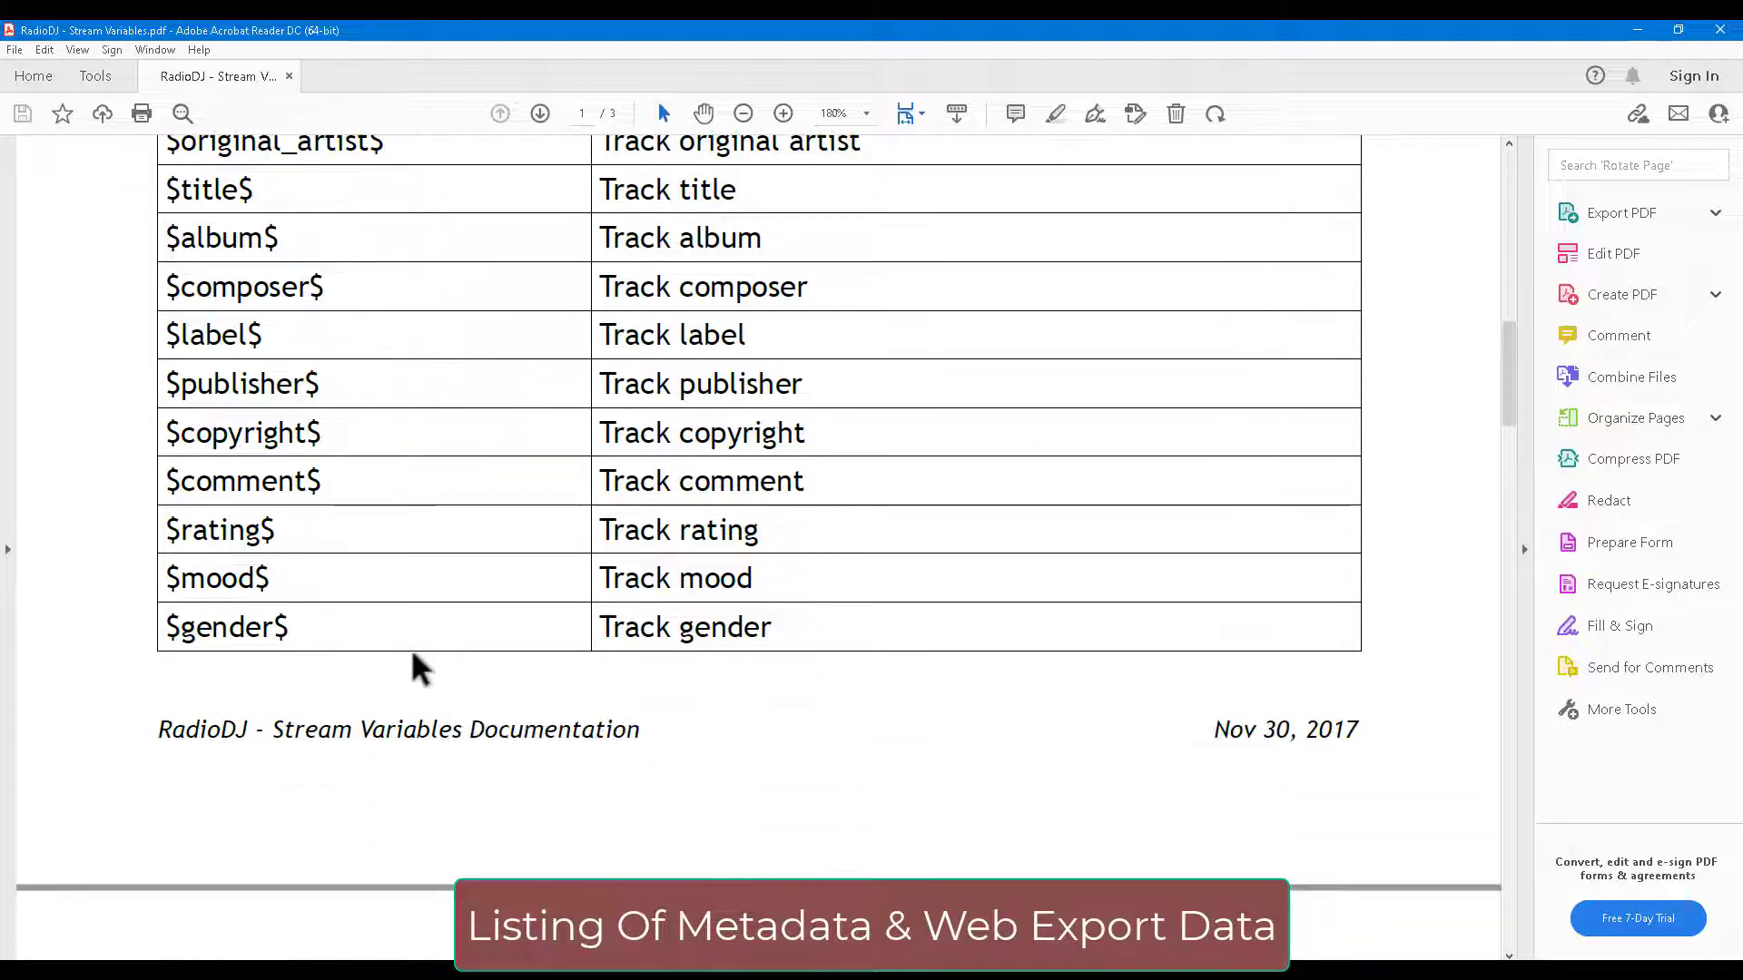
scroll(410, 618, "down", 1)
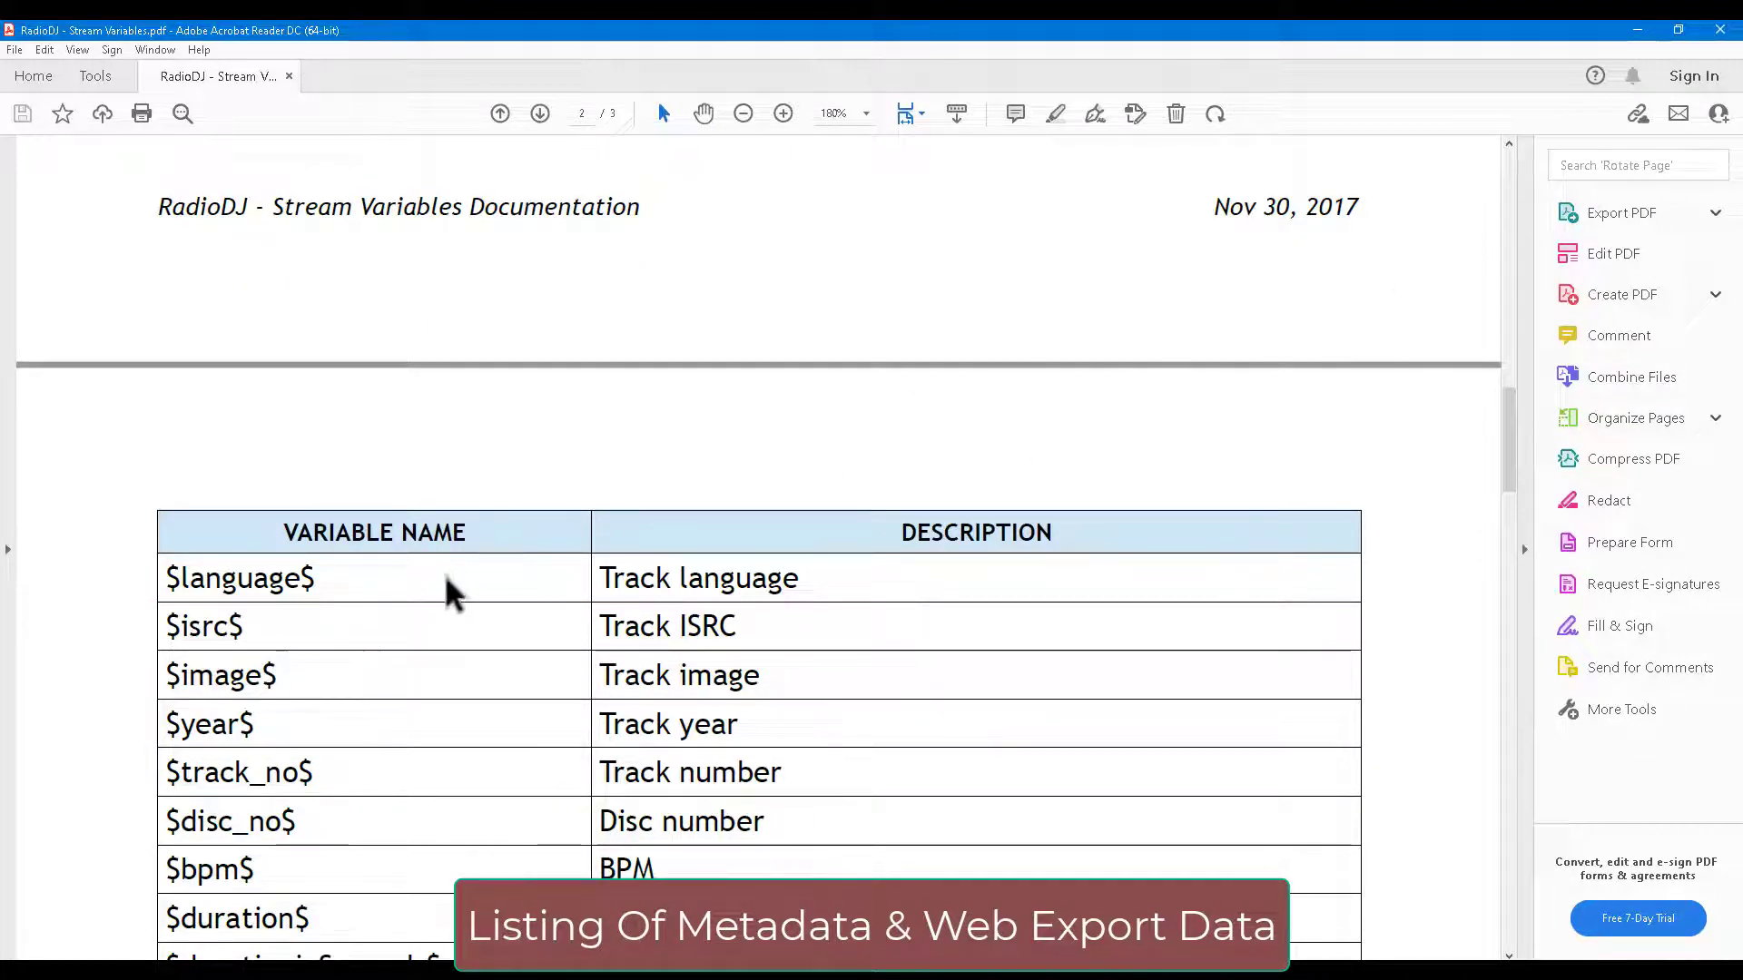
scroll(335, 629, "up", 4)
scroll(323, 581, "up", 4)
scroll(418, 501, "down", 5)
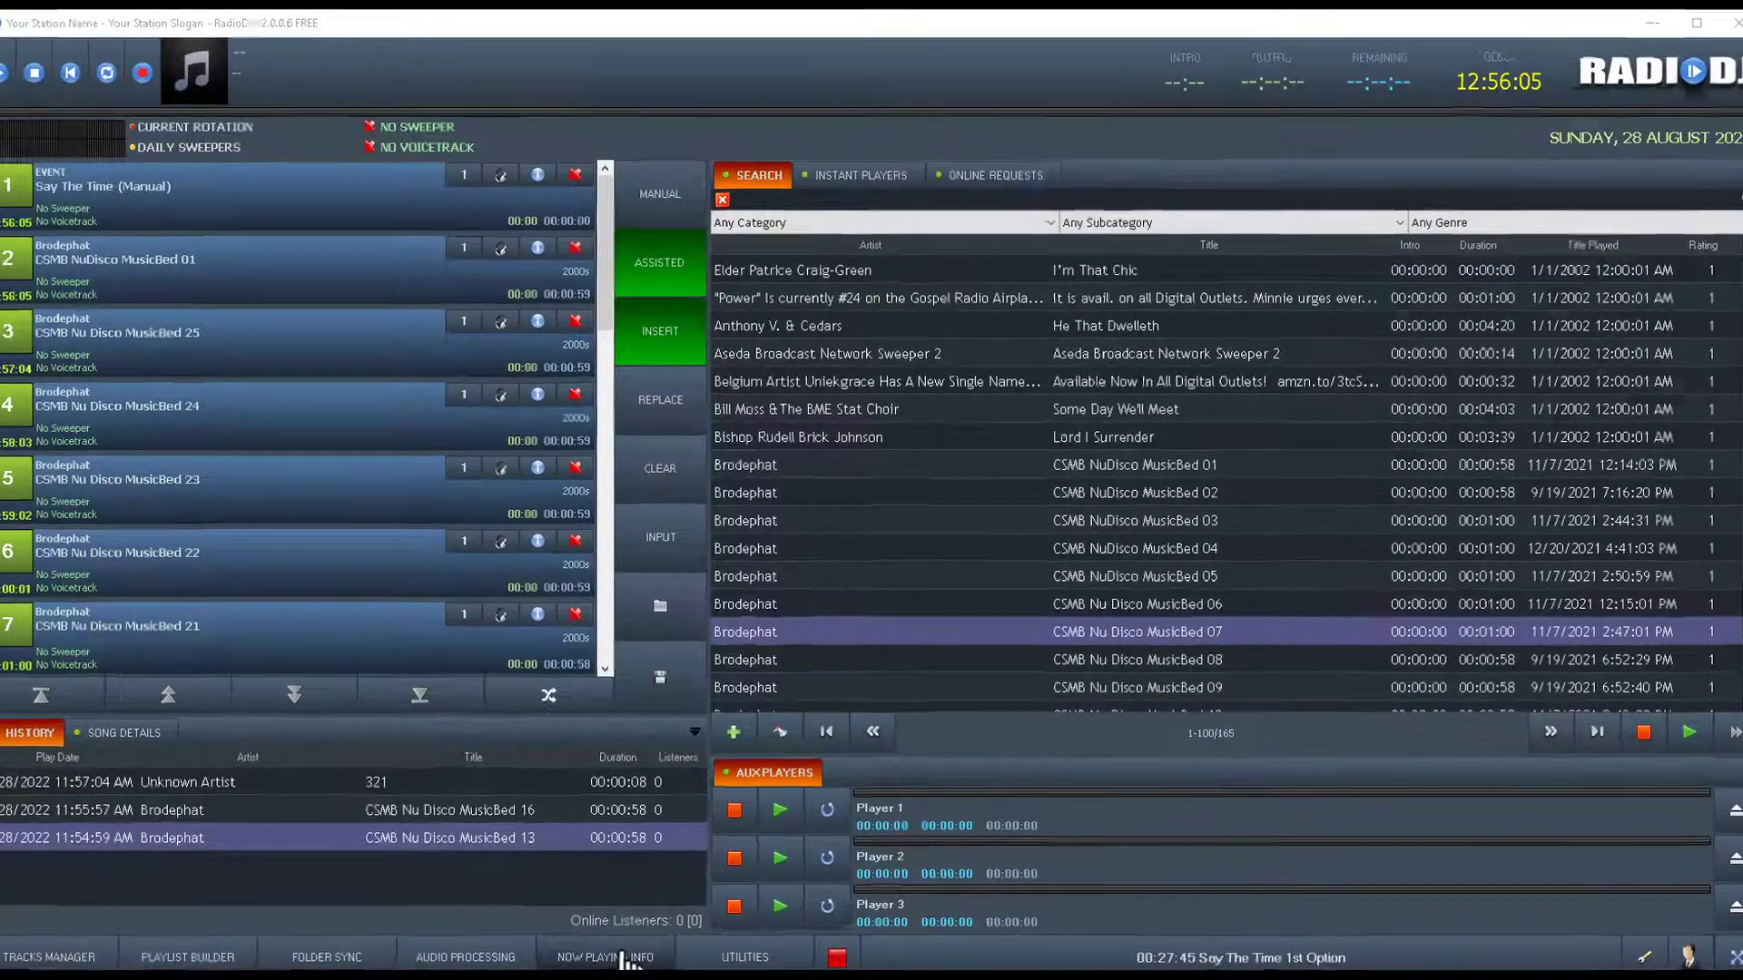
Reopen the exporter's Web Export settings and load the datagrabber.php entry, ready to enter custom data.
left_click(623, 958)
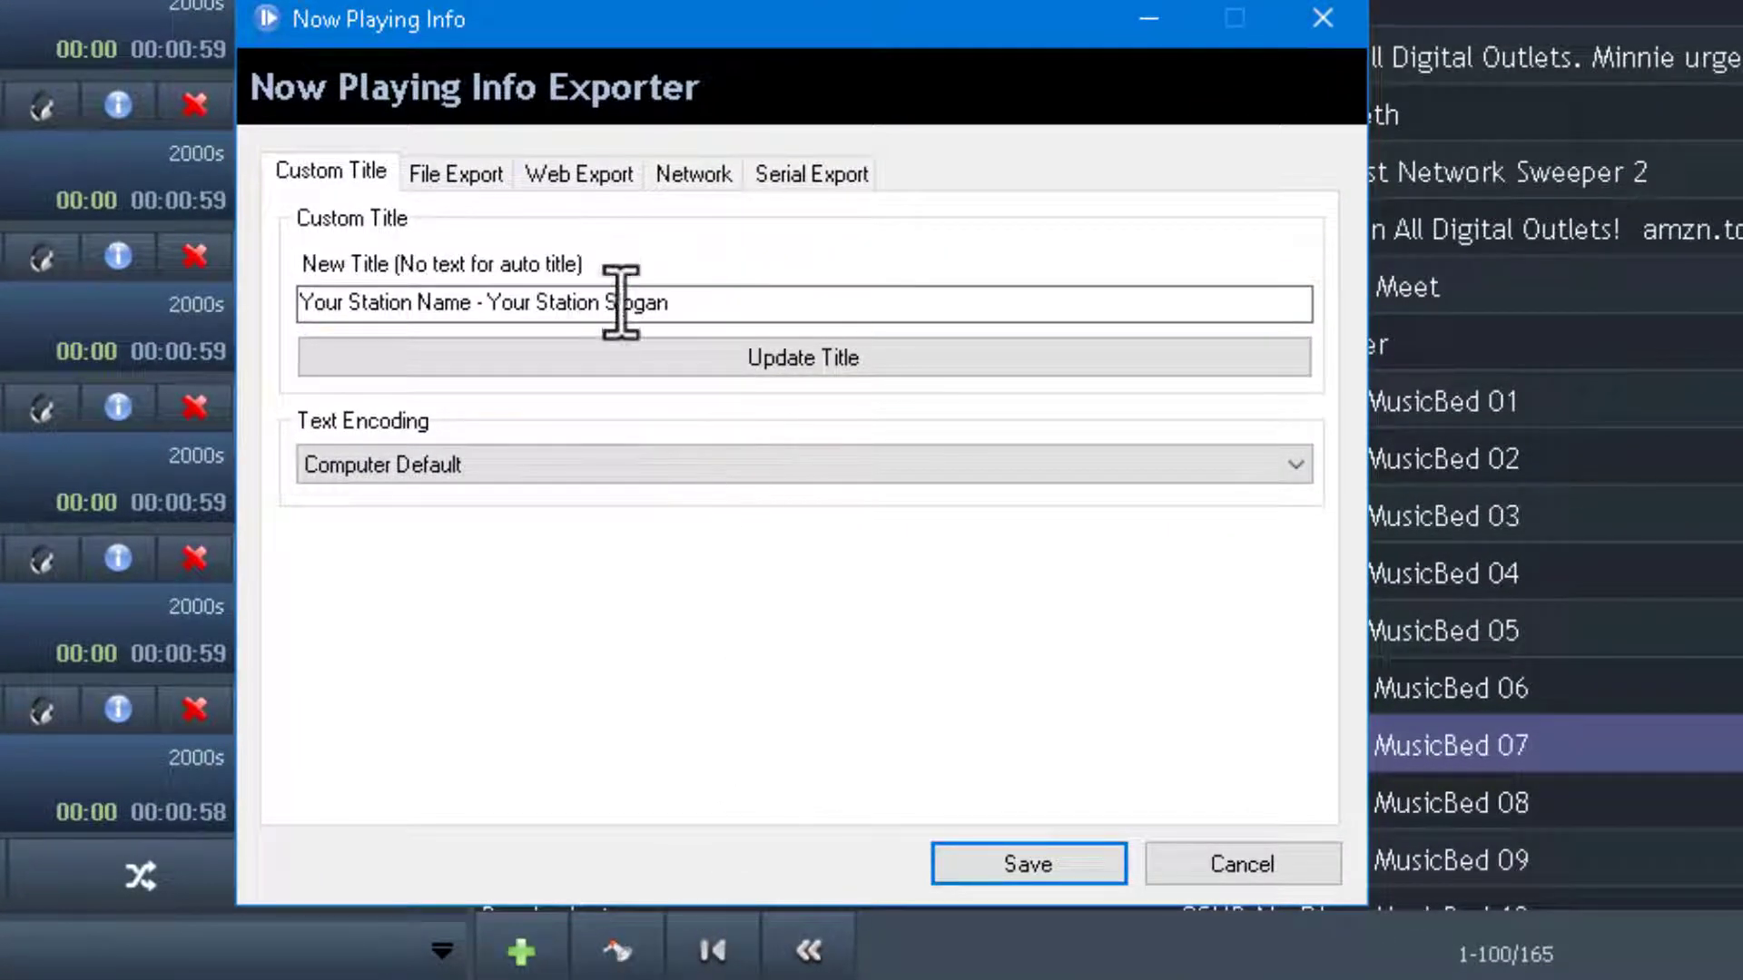
left_click(584, 172)
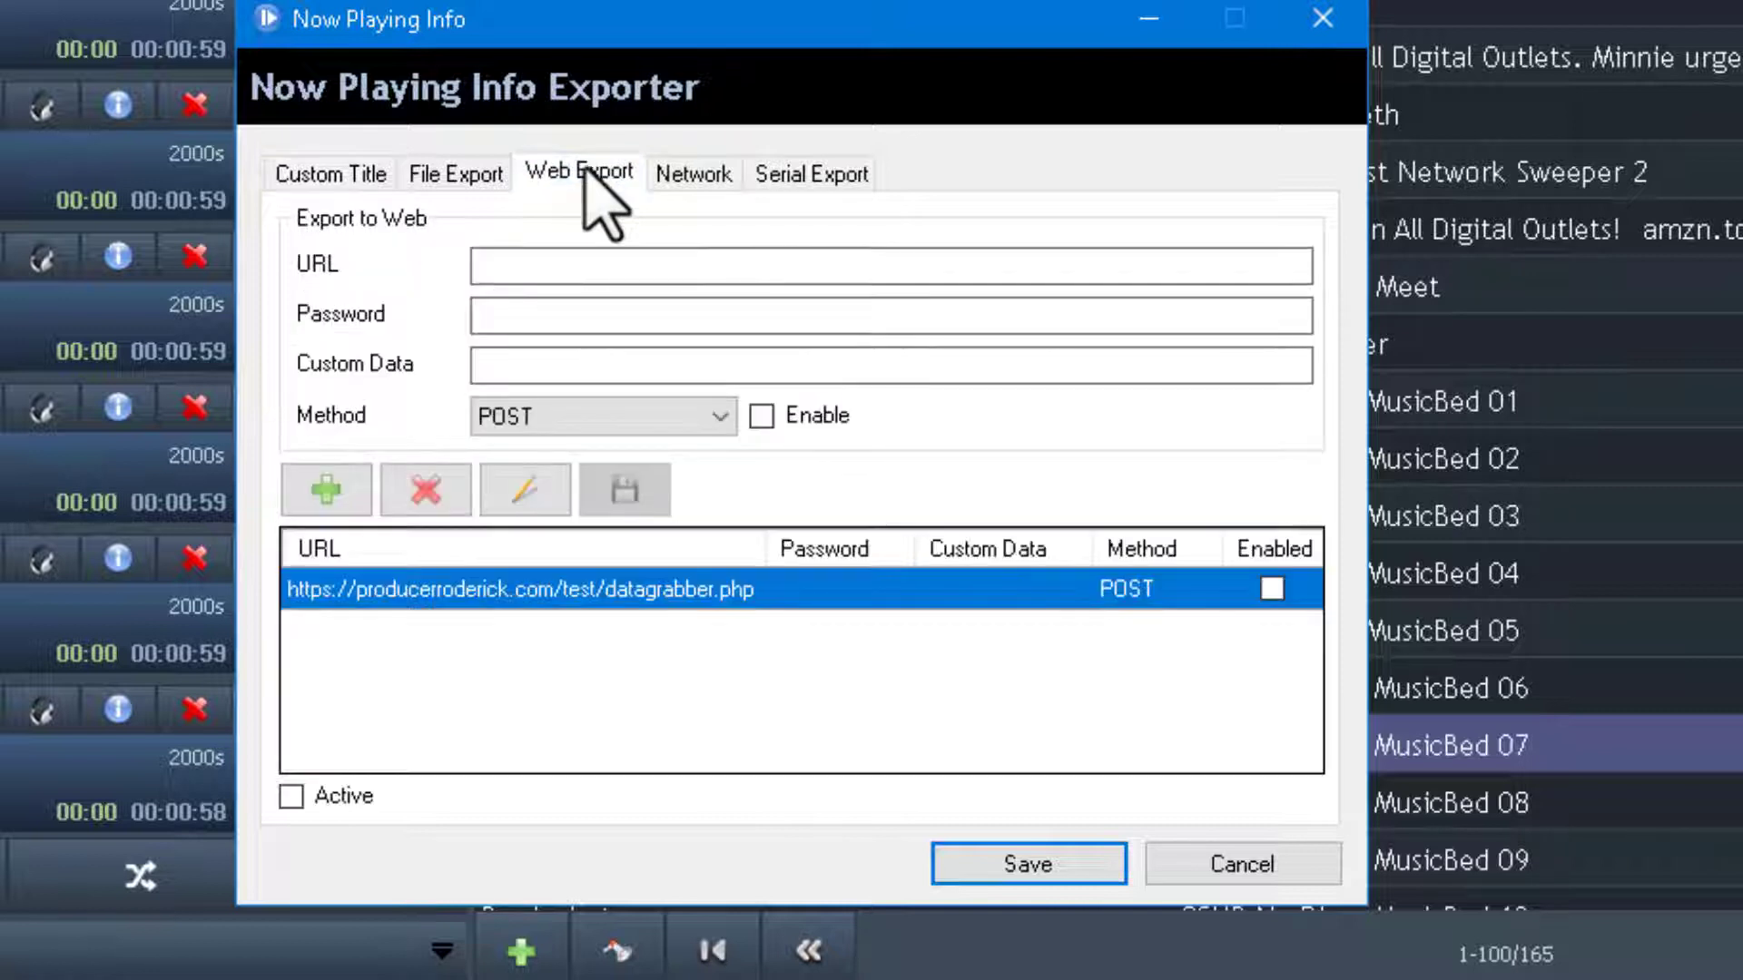
left_click(531, 498)
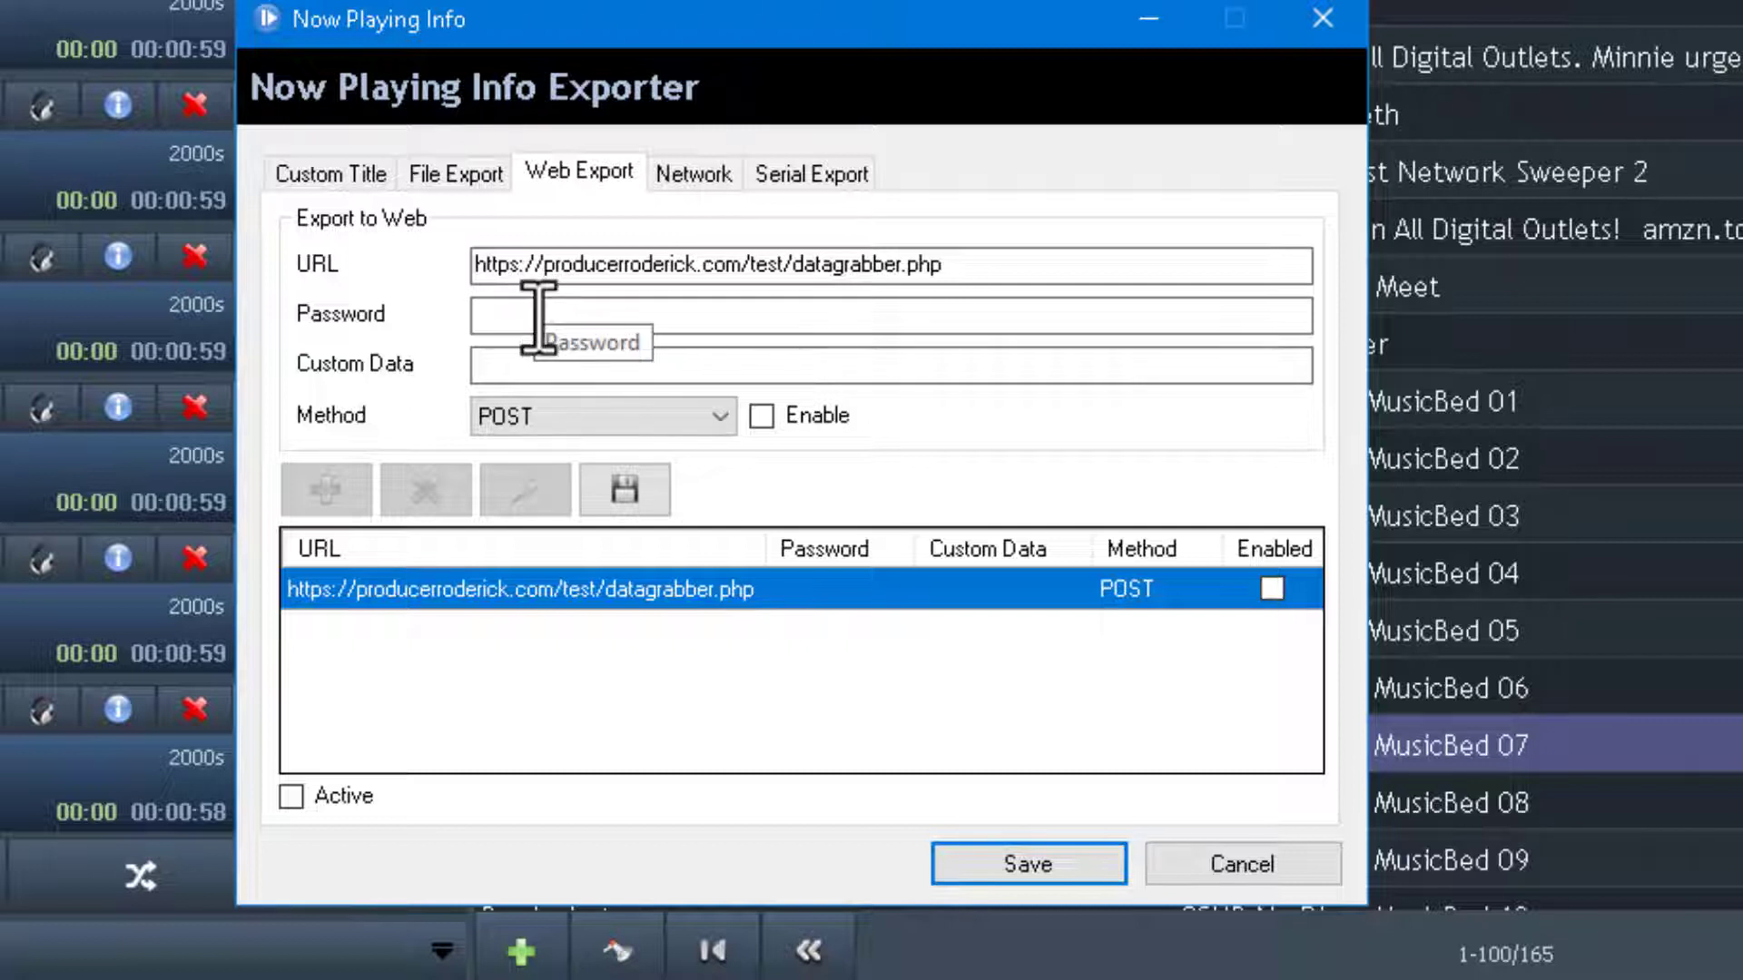
left_click(529, 331)
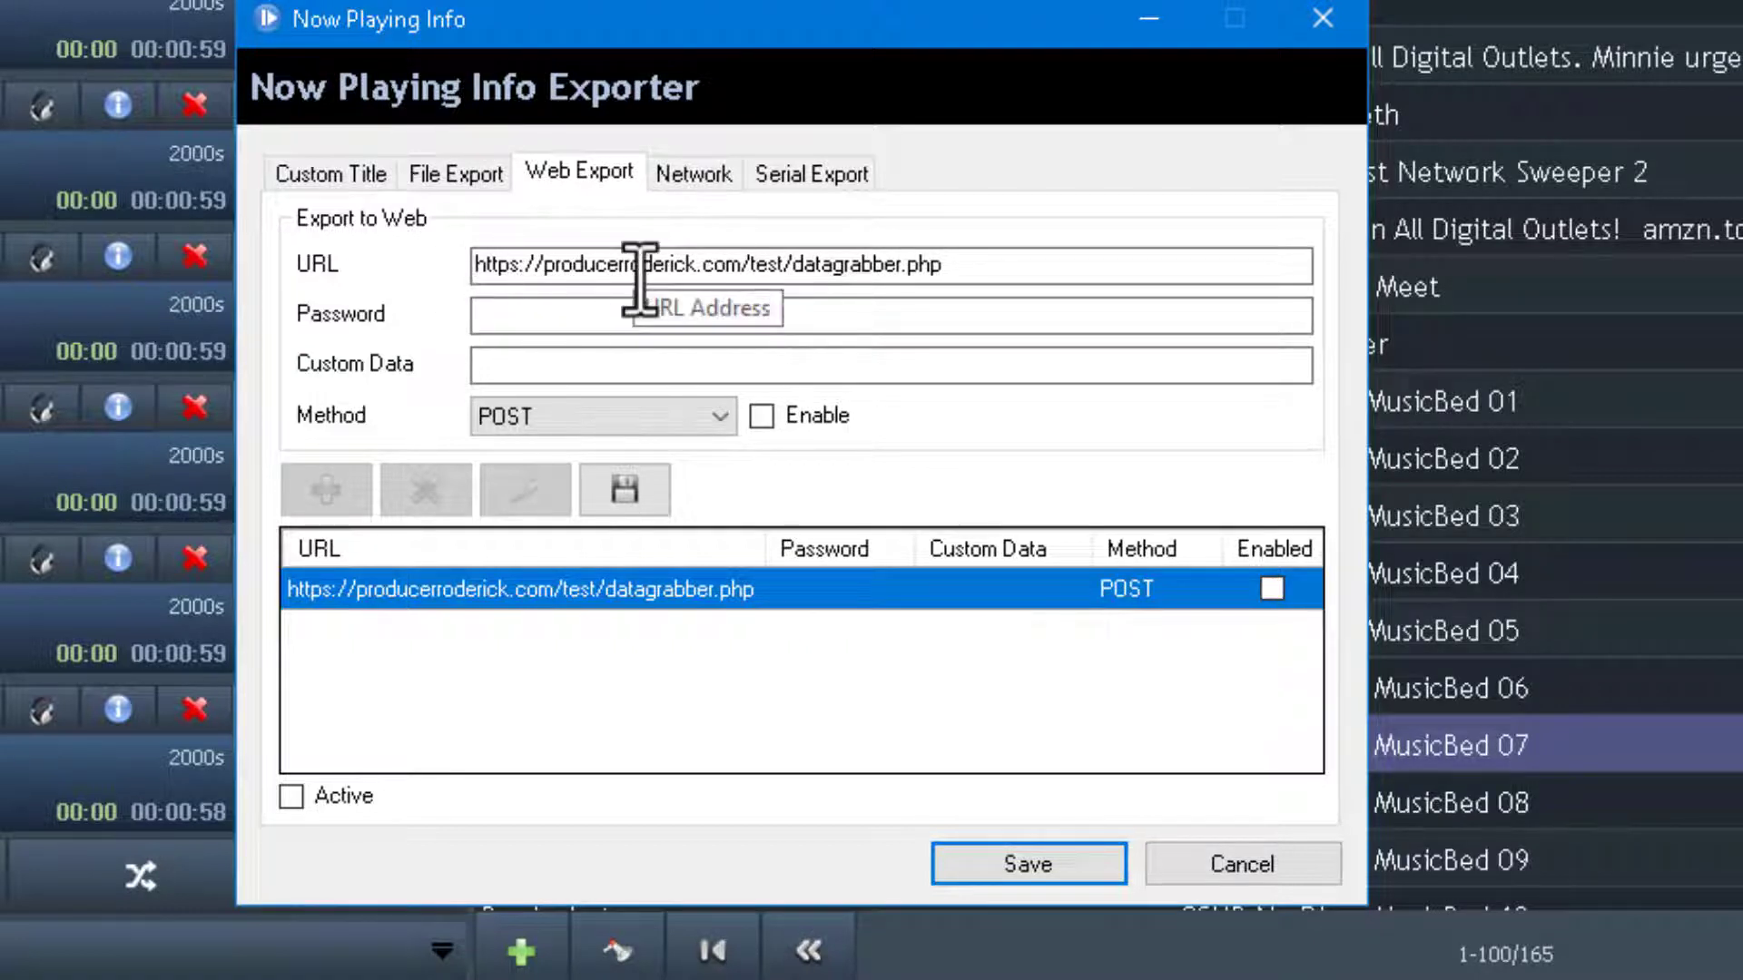
left_click(566, 361)
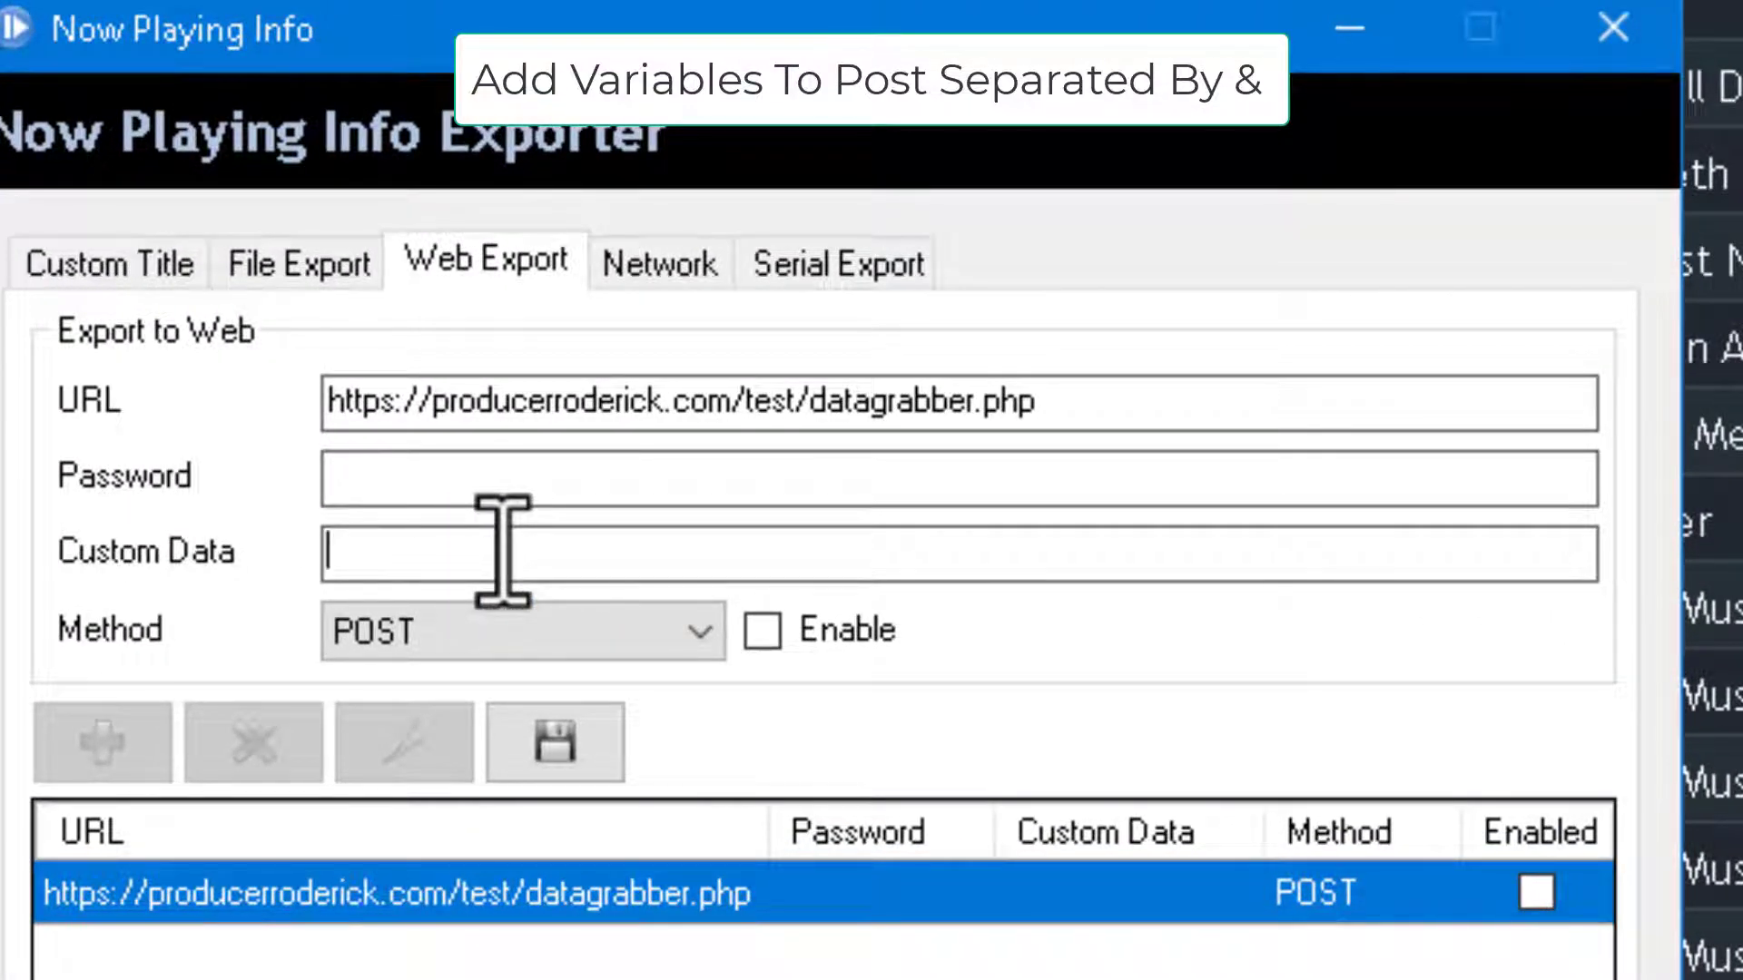
Enter title=$title$&artist=$artist$&album= in the Custom Data field, removing the stray letters.
type("title")
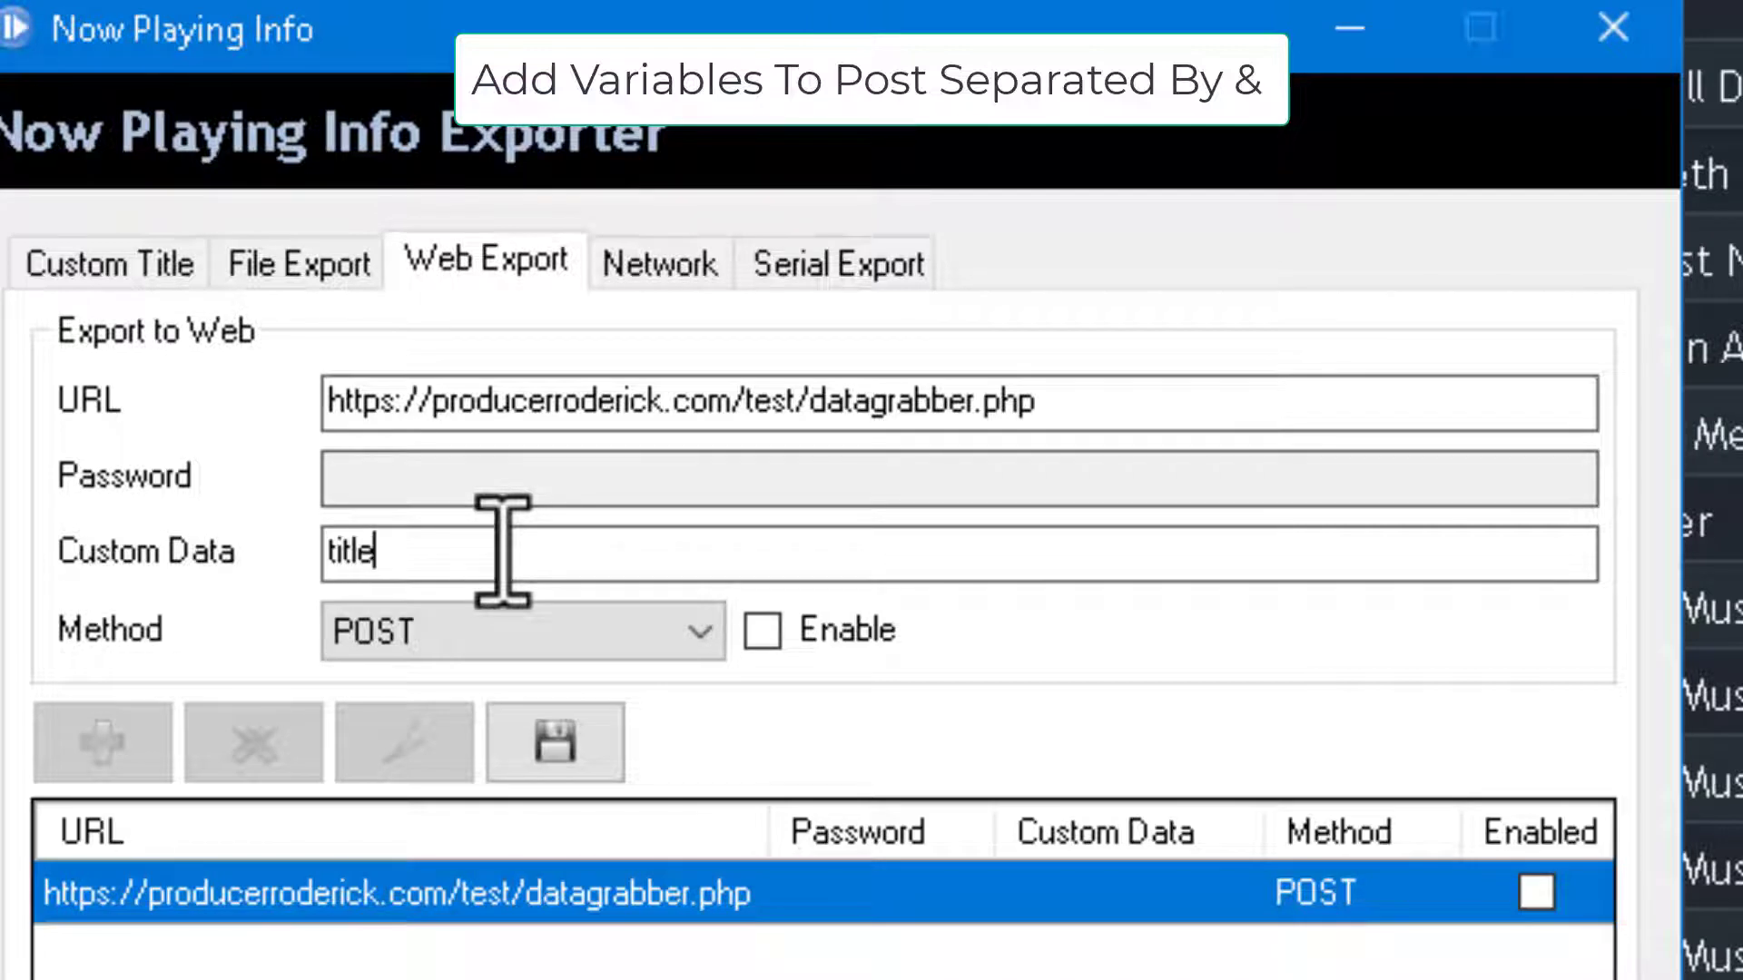
type("=")
type("$title")
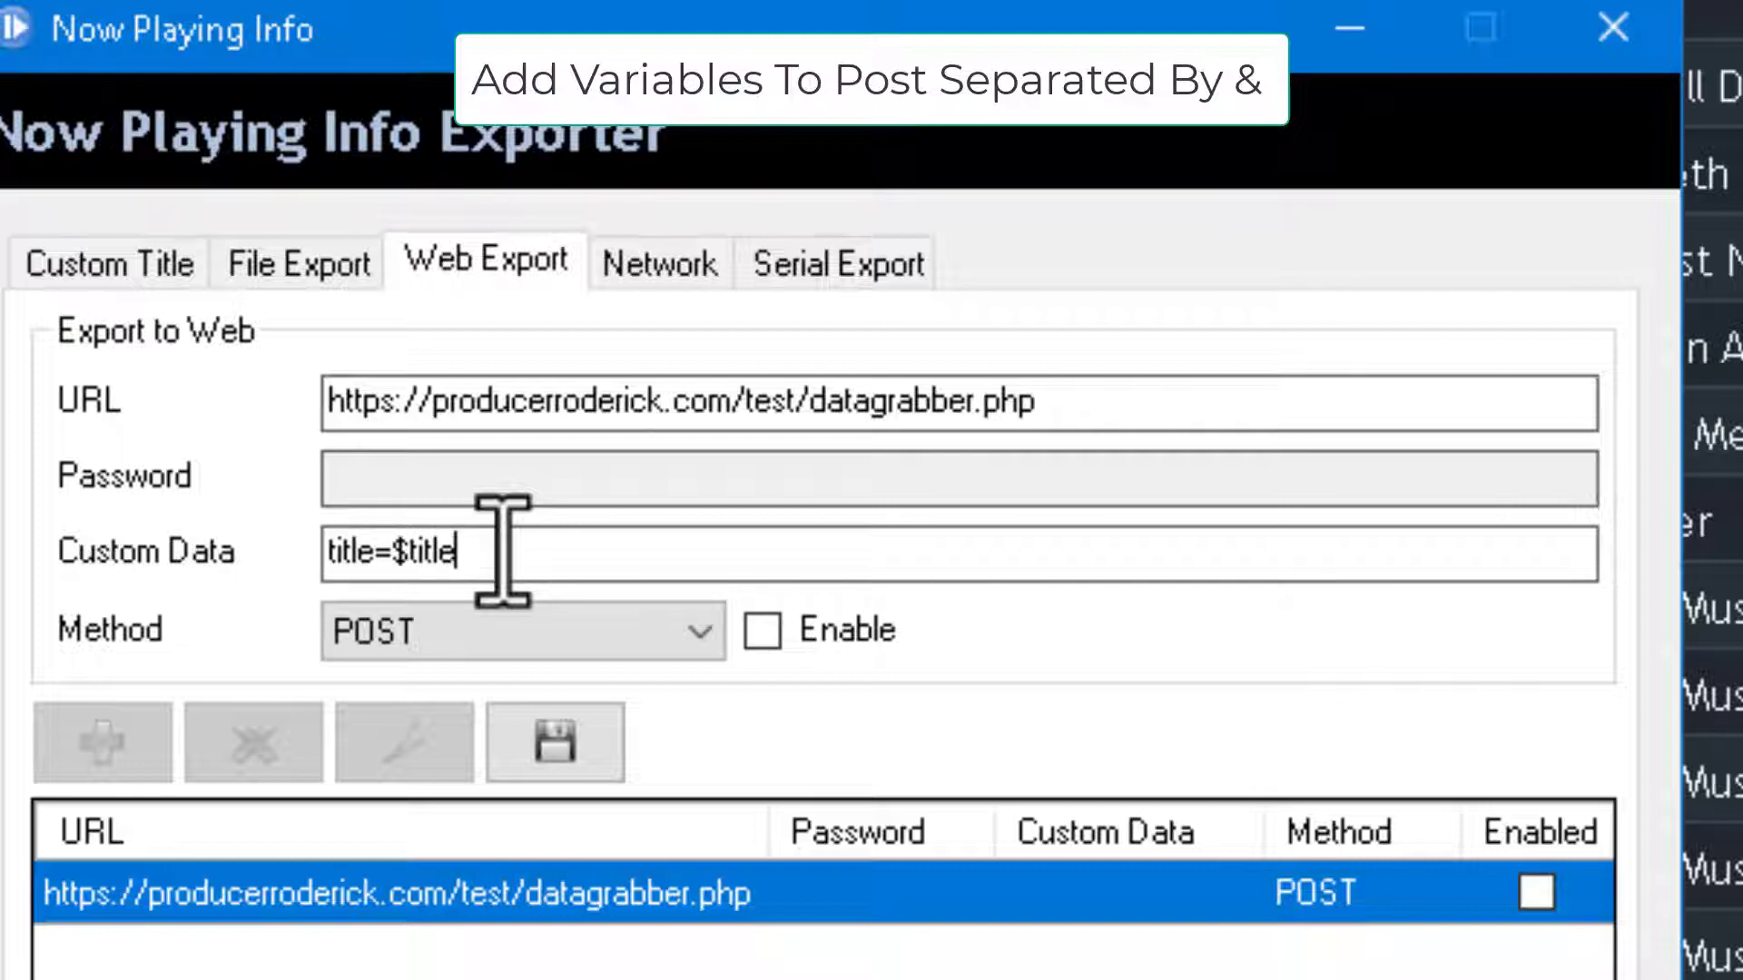
type("$")
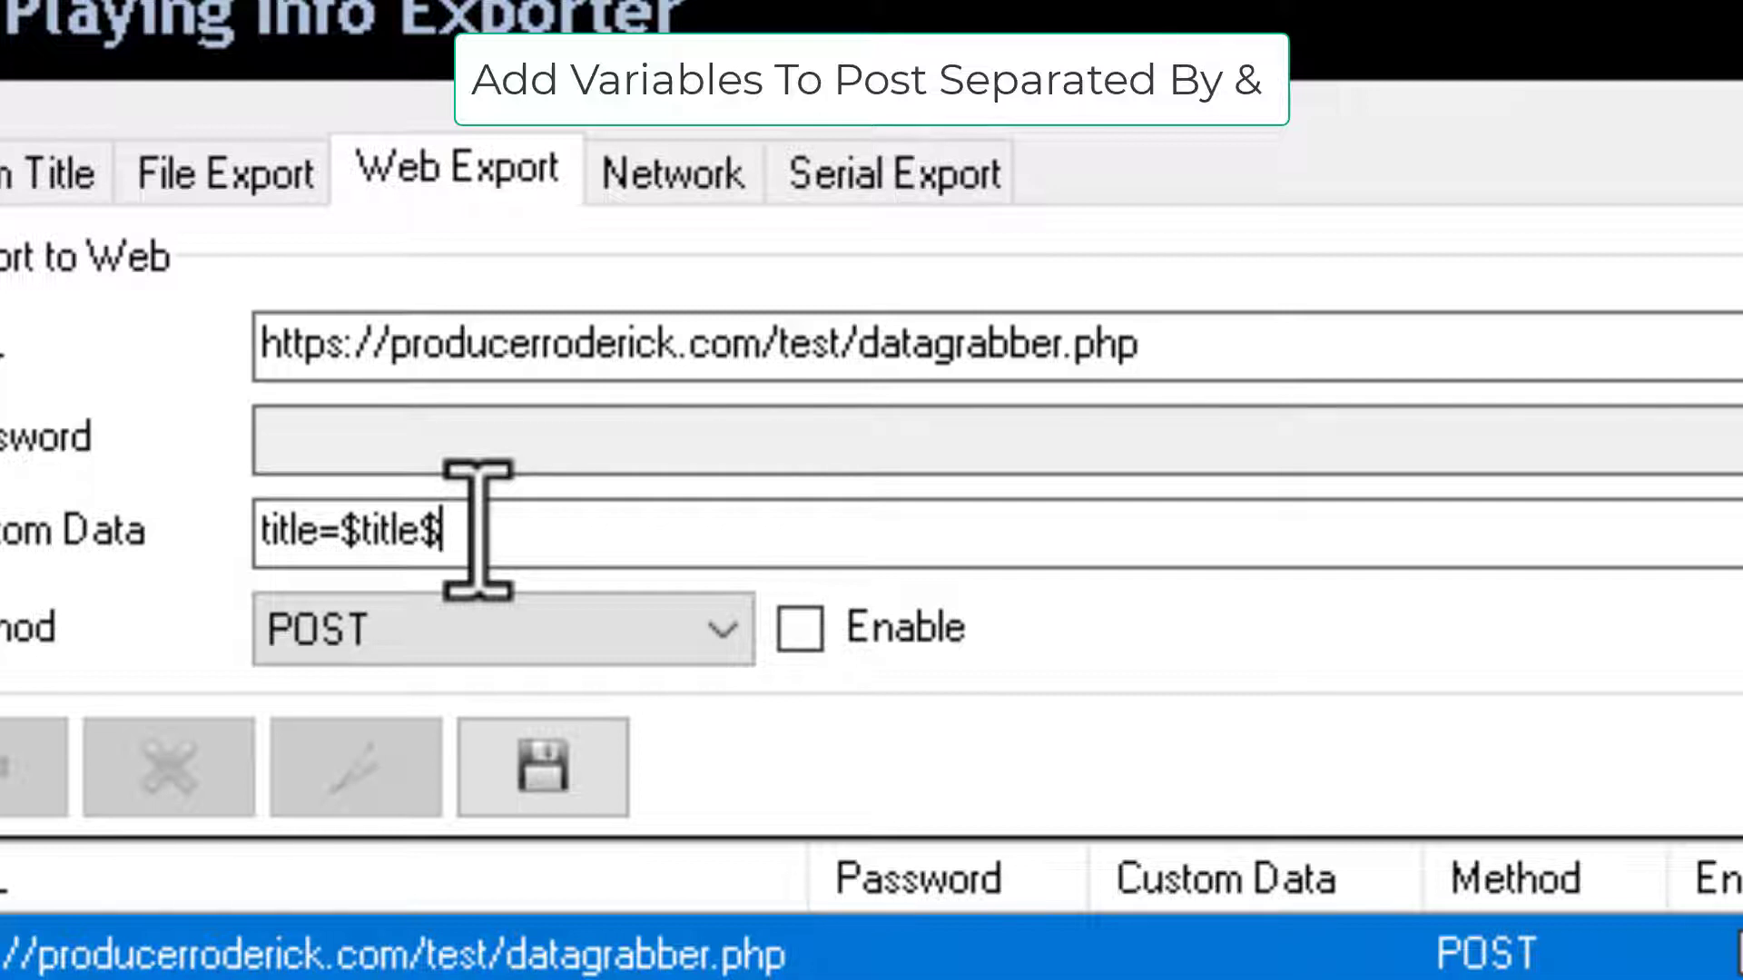
type("&")
type("artist")
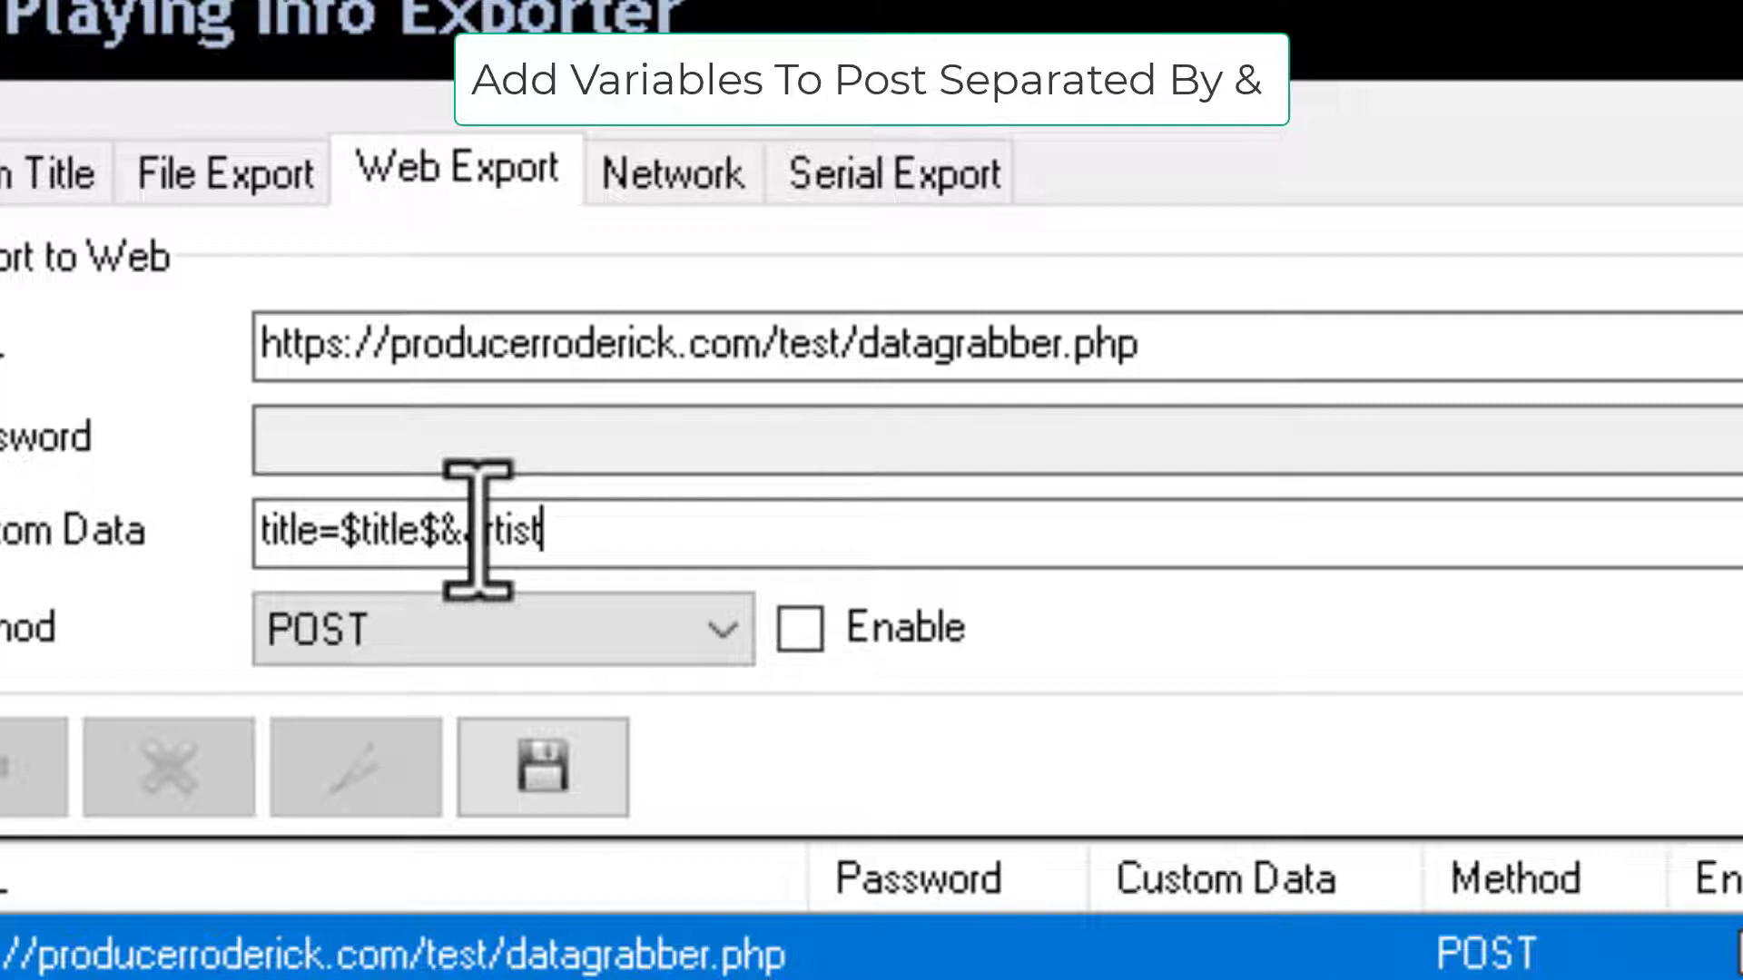
type("=$artist")
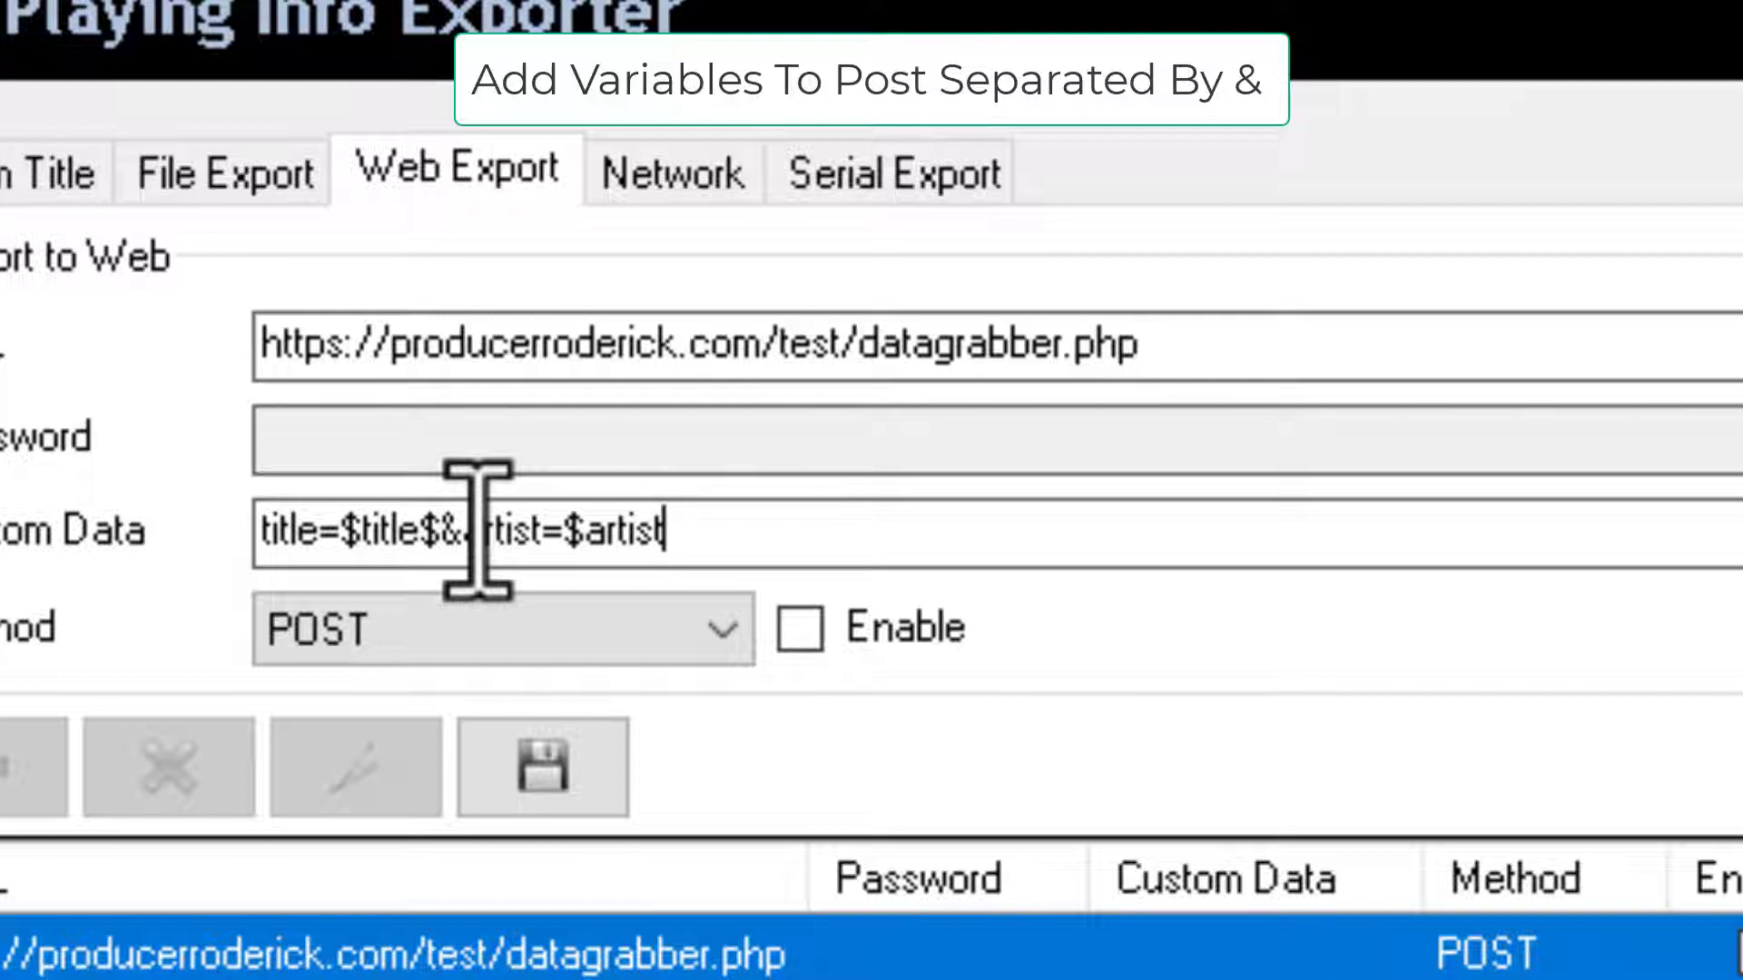
type("$&")
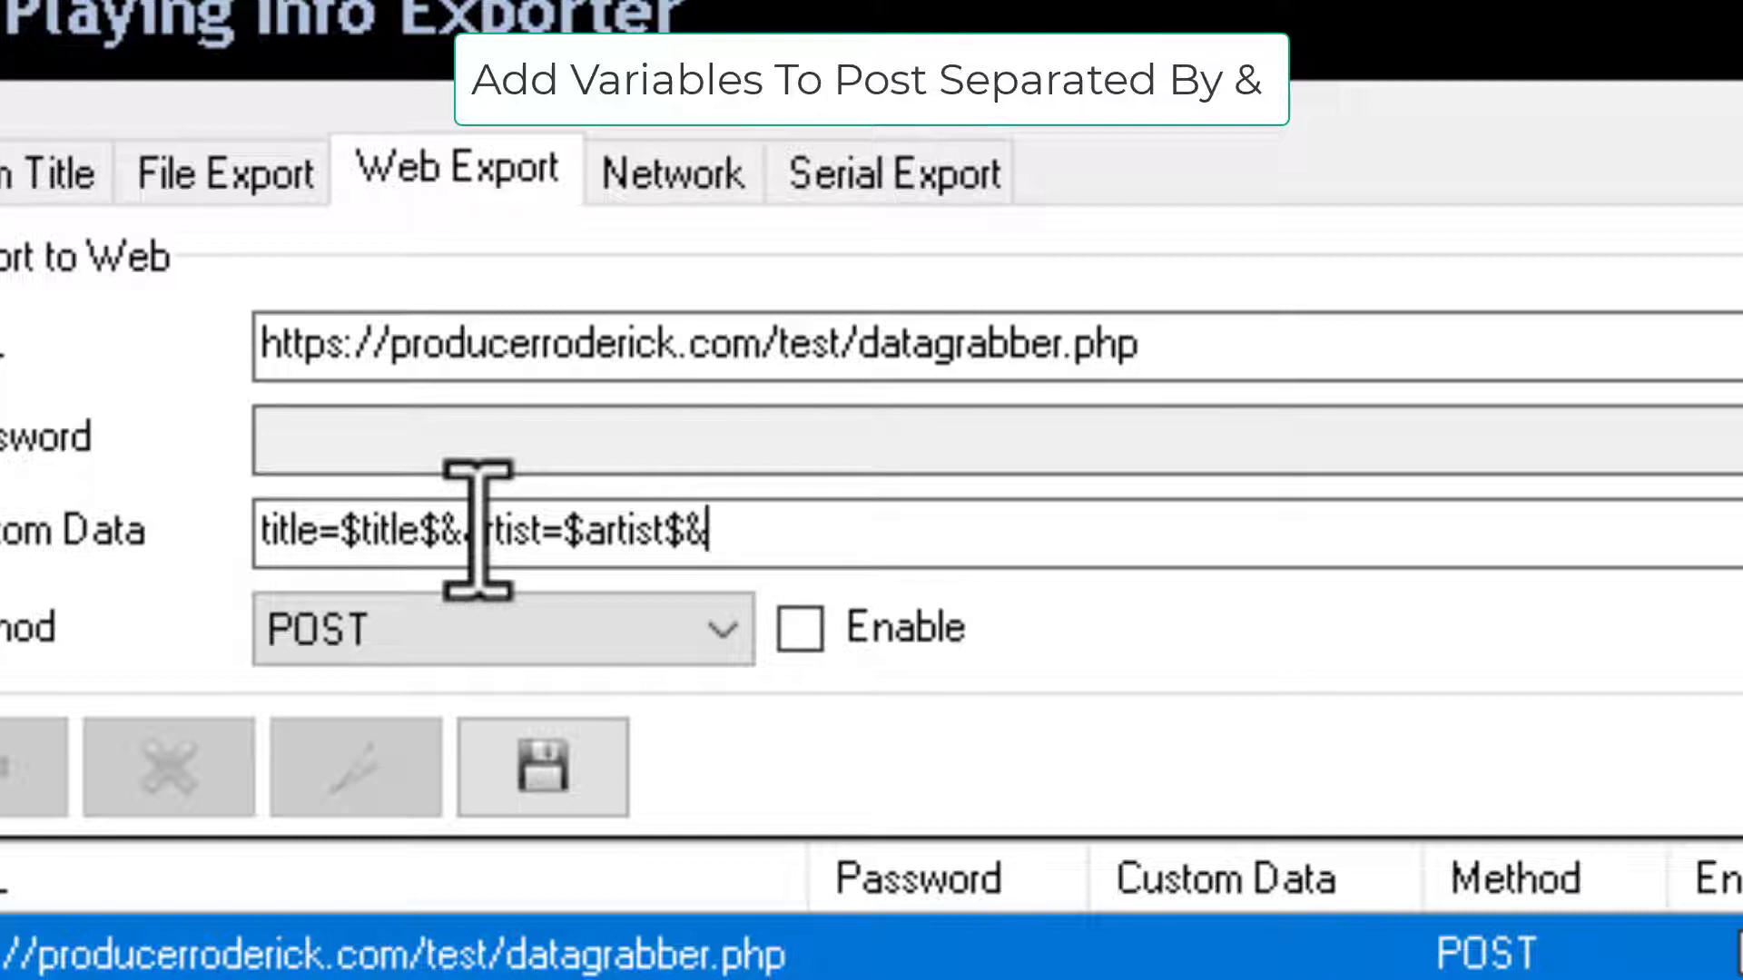
type("alb")
key("BackSpace")
key("BackSpace")
key("BackSpace")
type("album")
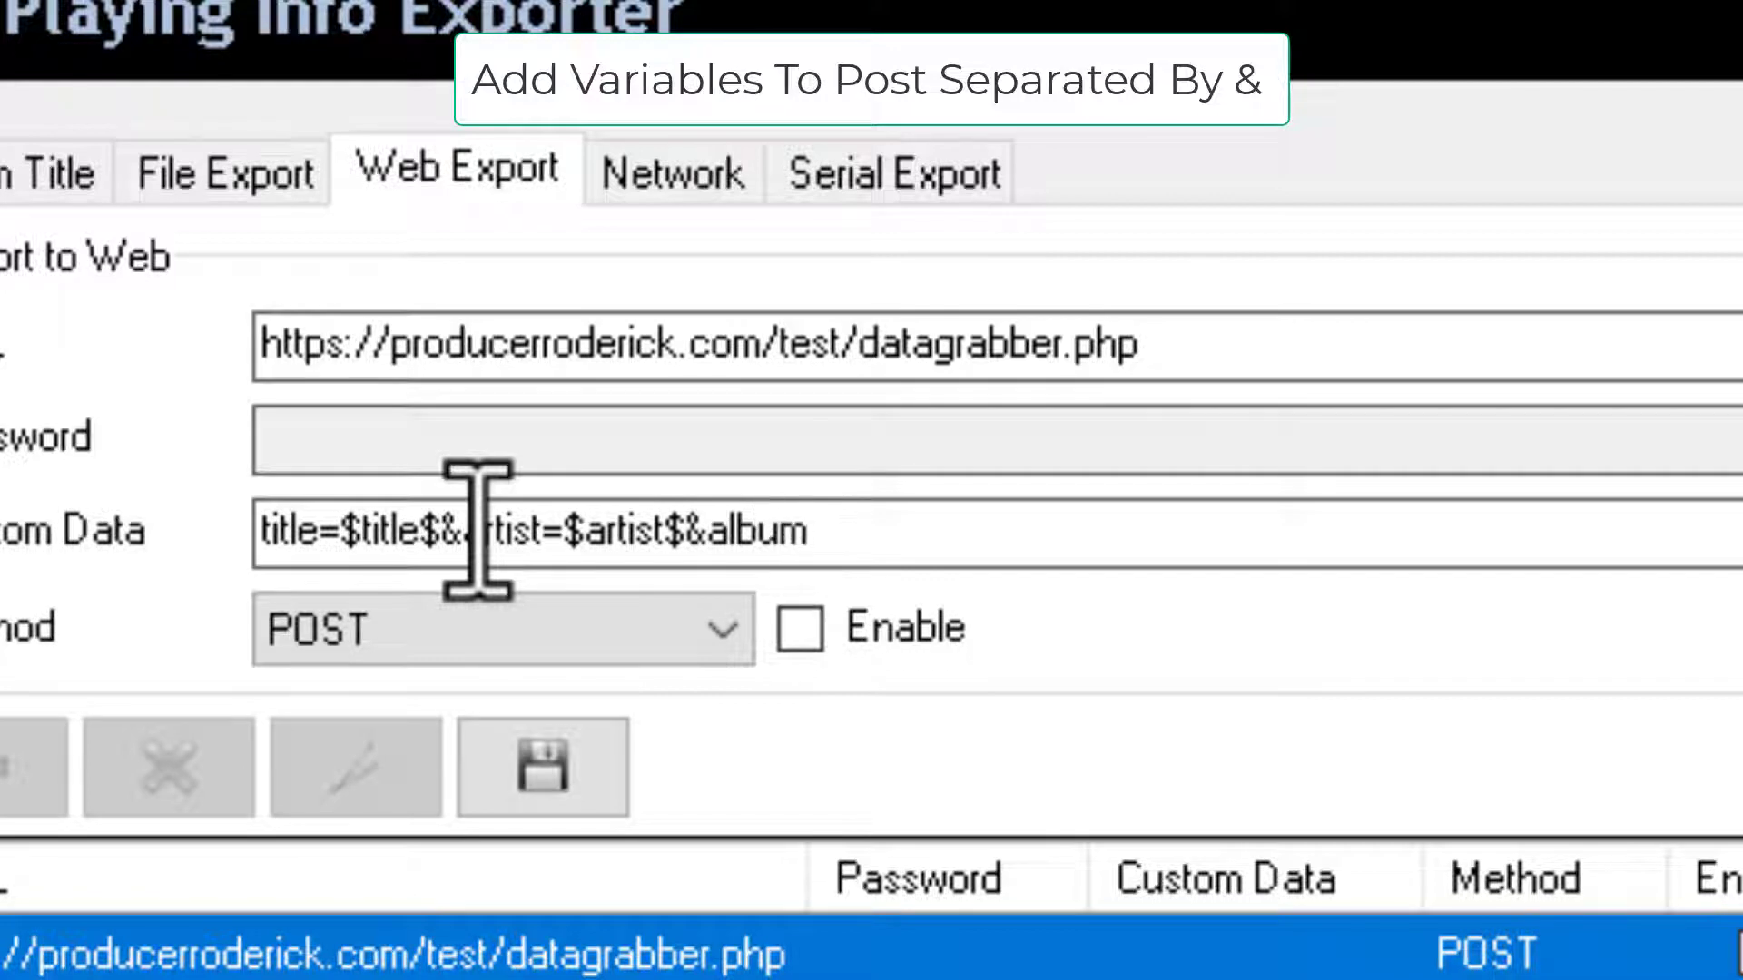
type("=")
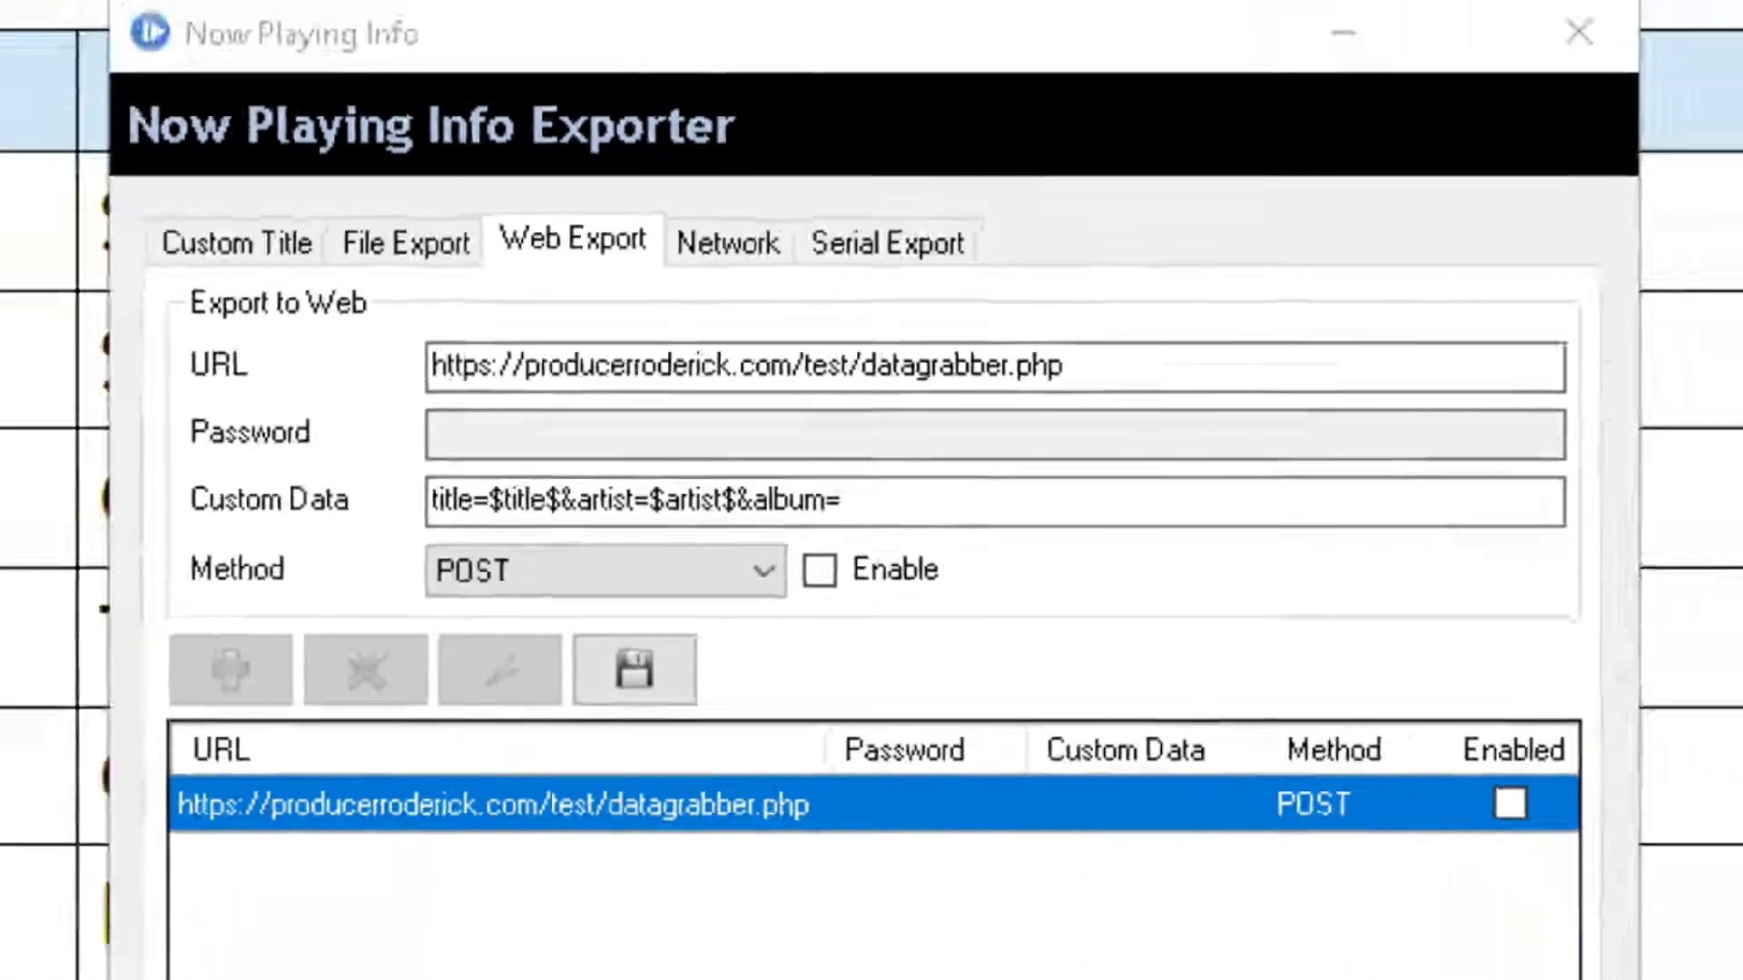
Scroll the Stream Variables PDF to the VARIABLE NAME / DESCRIPTION table to check spellings.
scroll(370, 602, "up", 7)
scroll(371, 602, "down", 6)
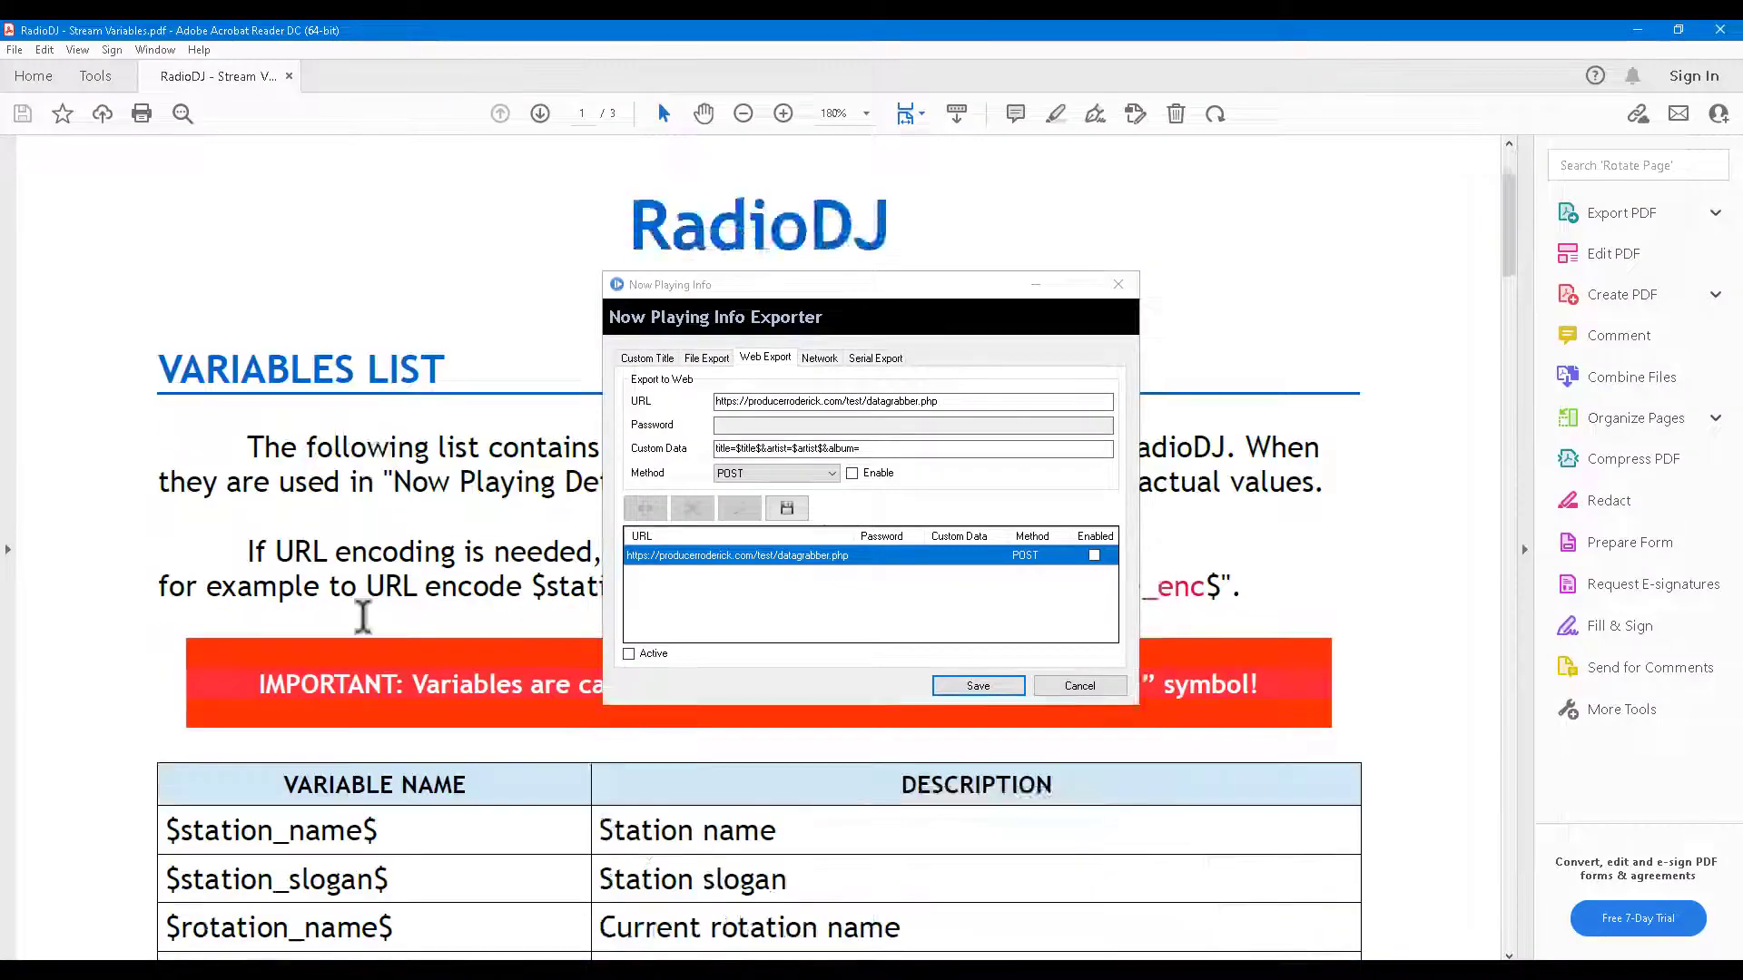
scroll(497, 627, "down", 2)
scroll(492, 599, "down", 2)
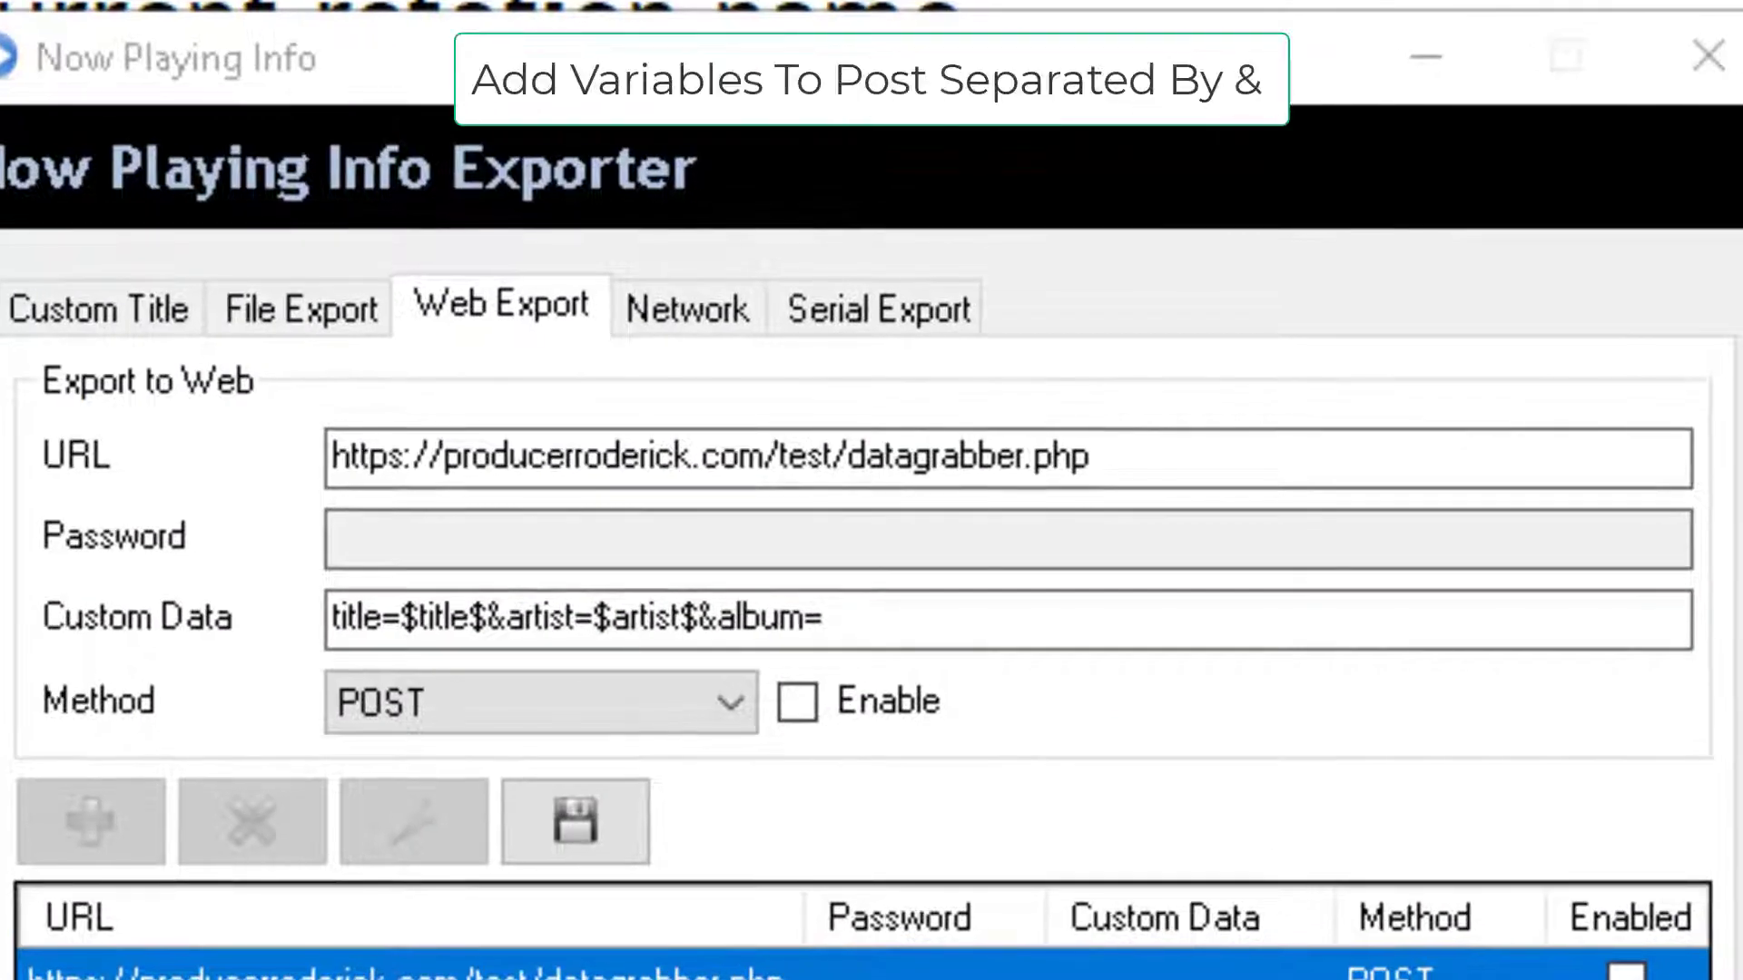
Append $album$&image=$image$ to the end of the Custom Data string.
left_click(1175, 640)
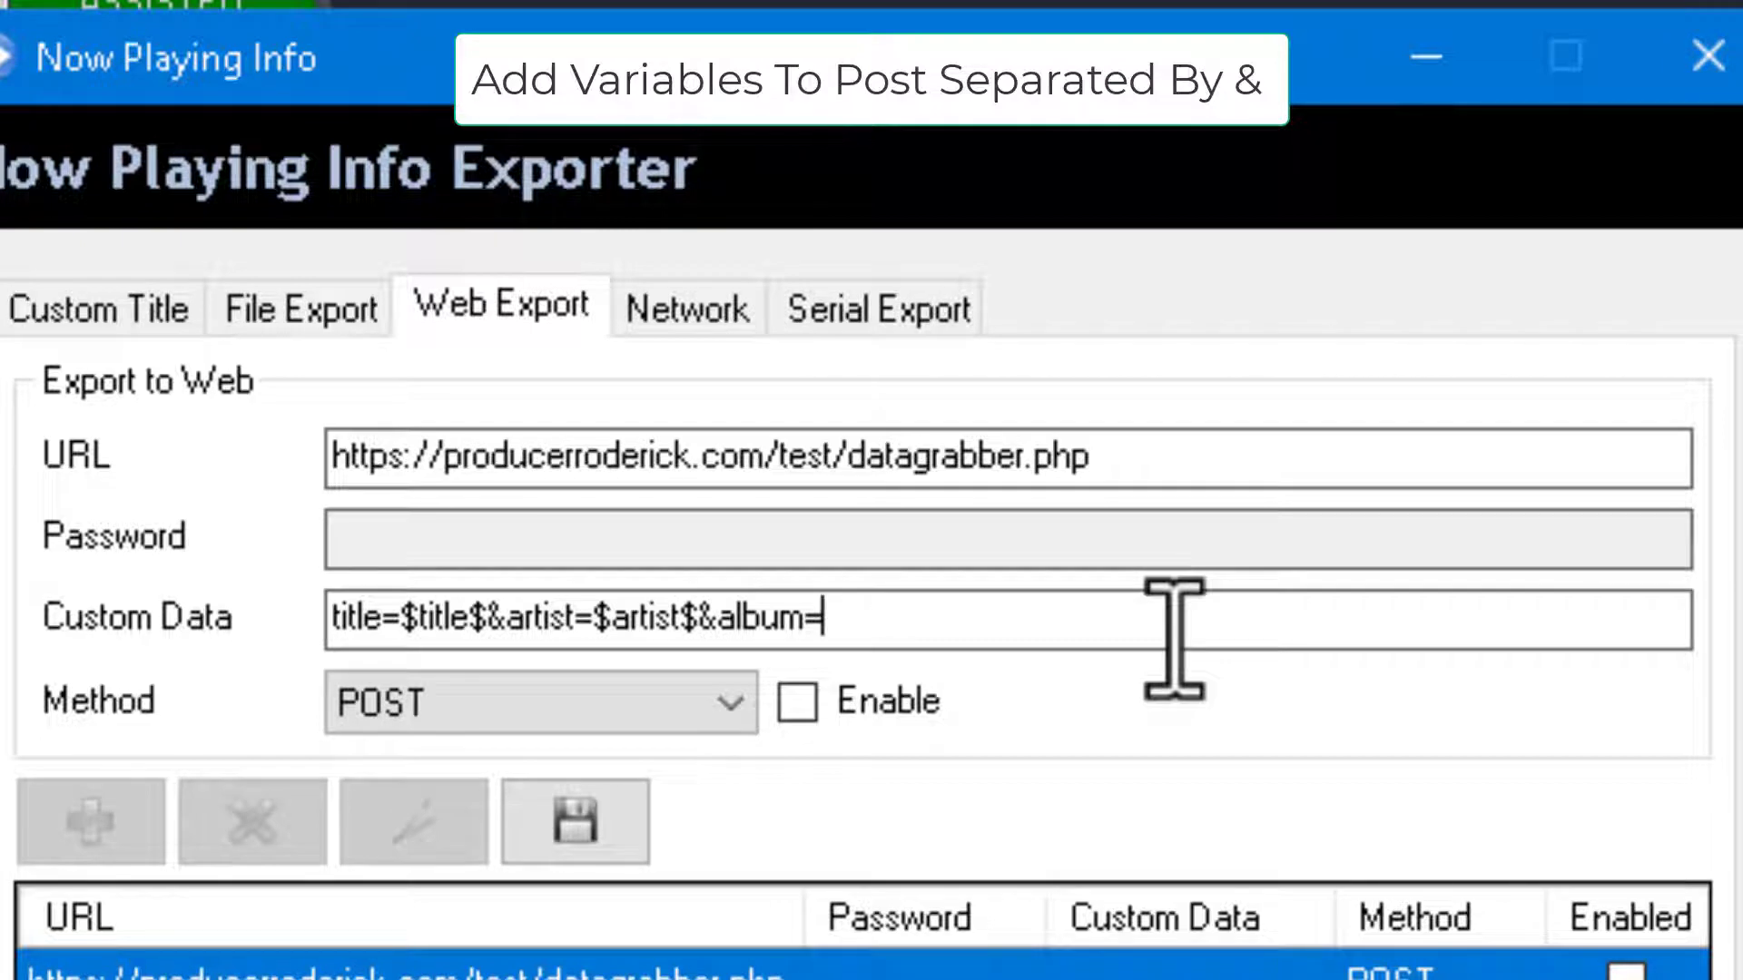
type("$album")
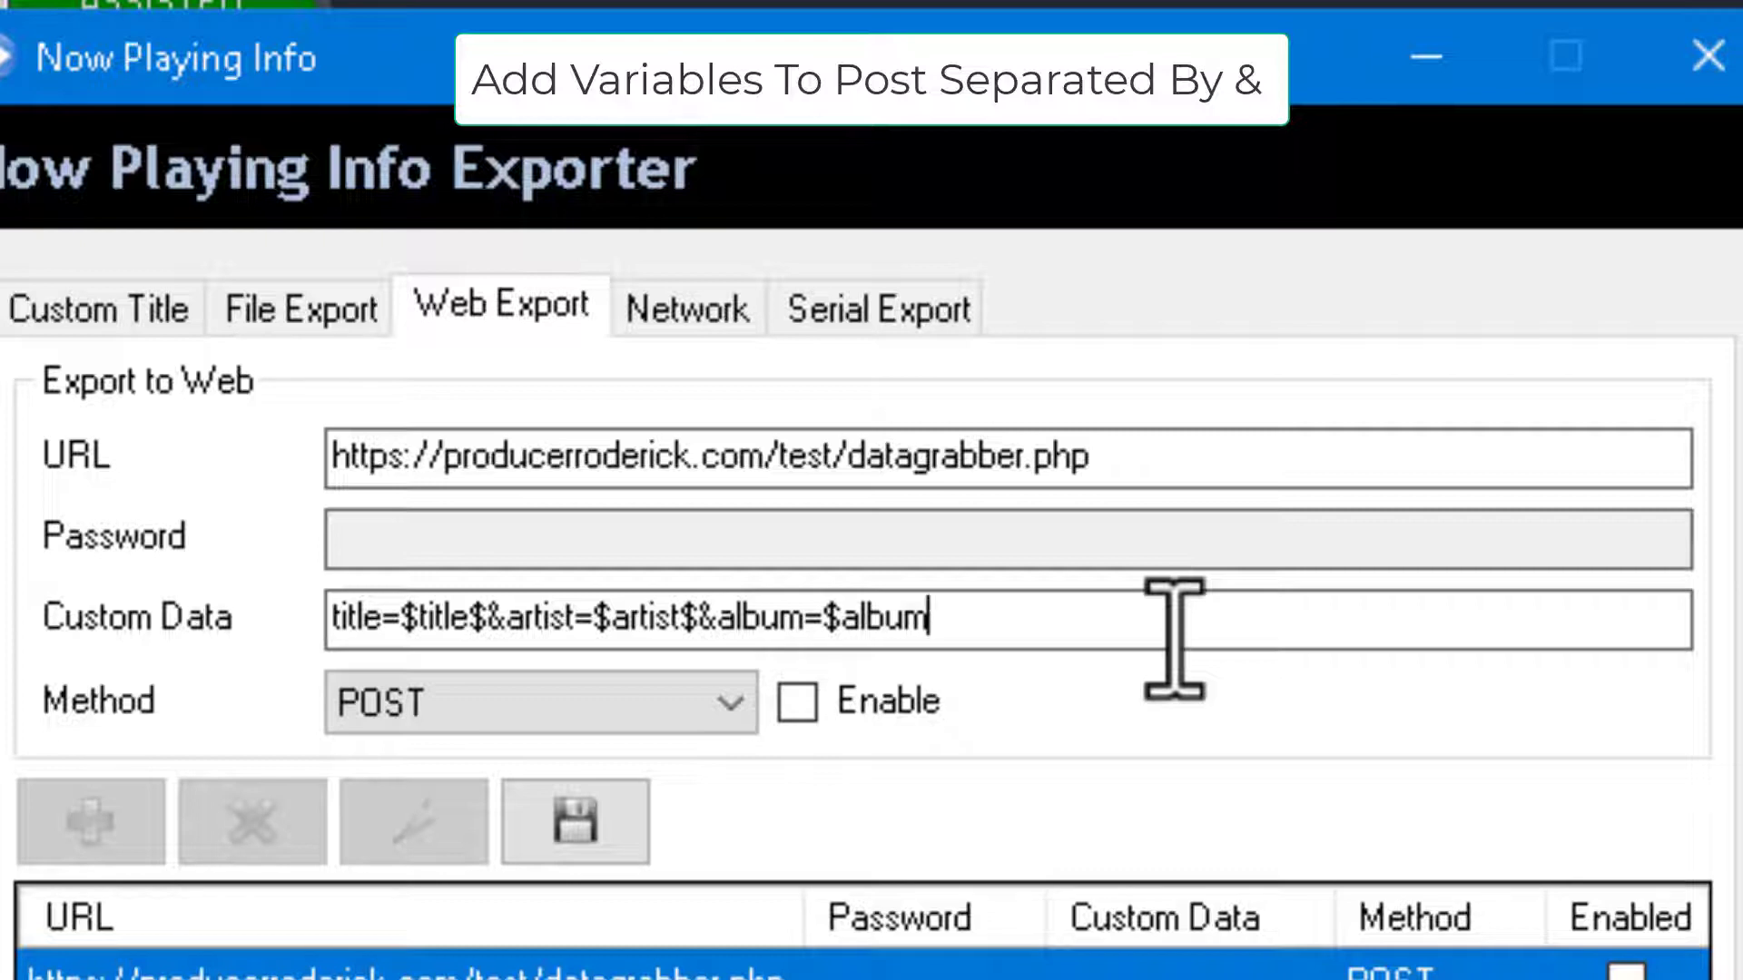
type("$&")
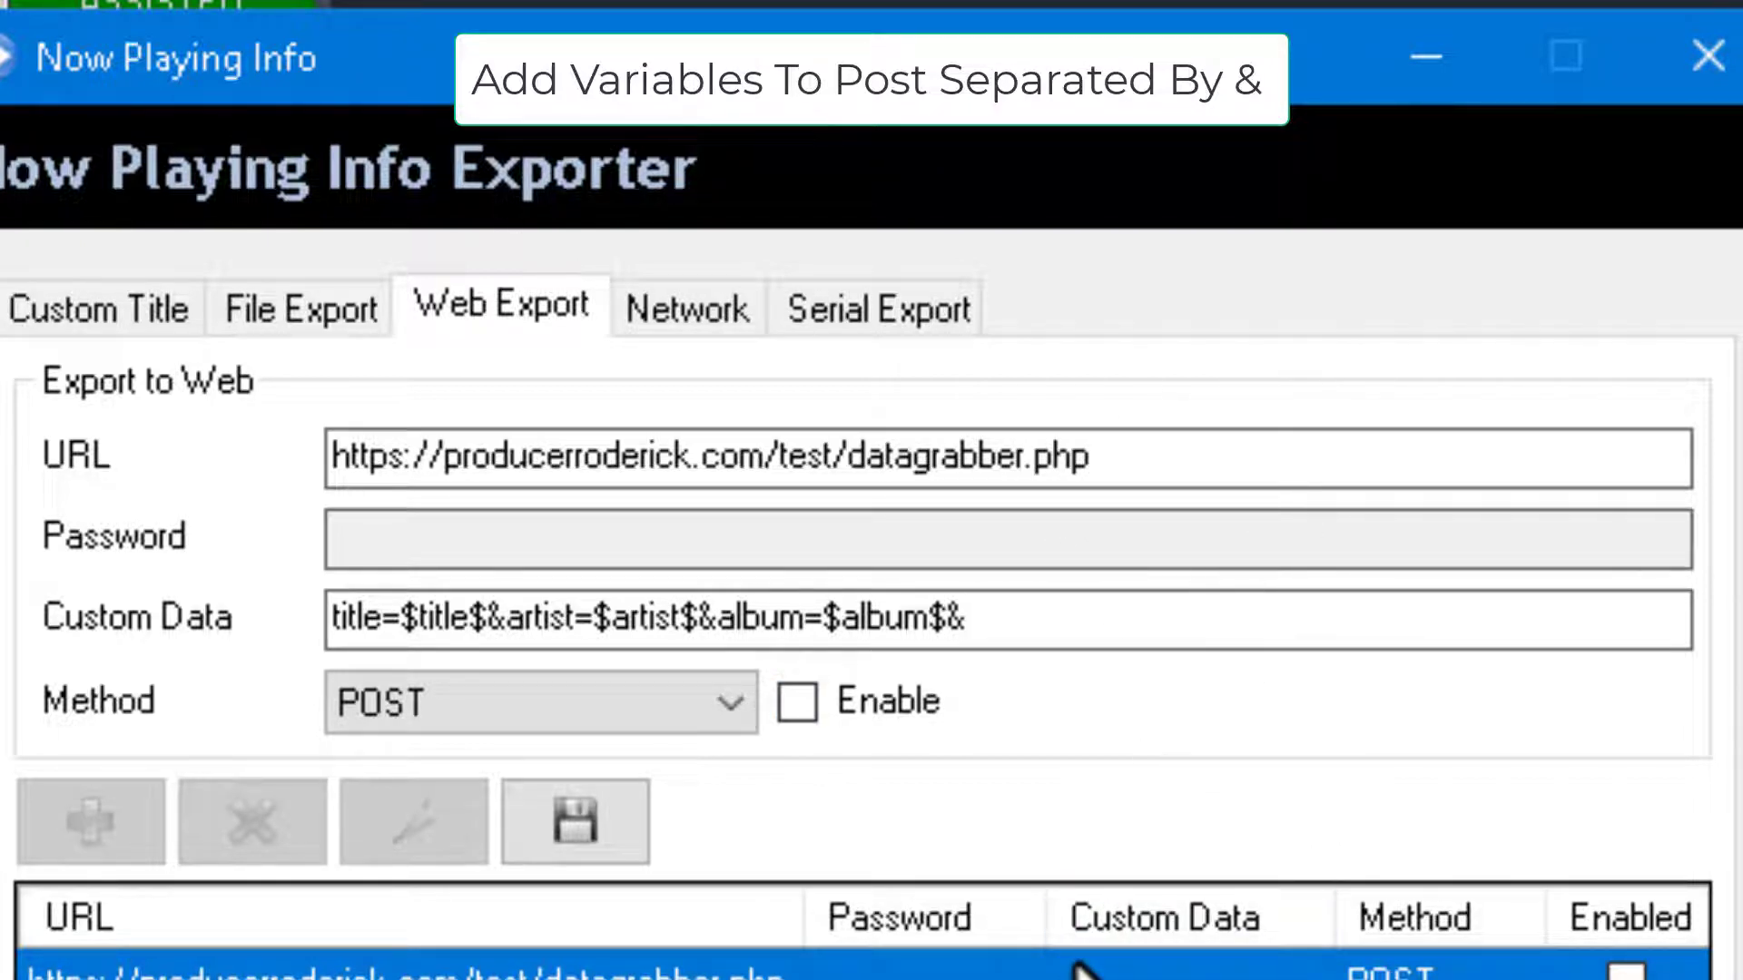
type("image")
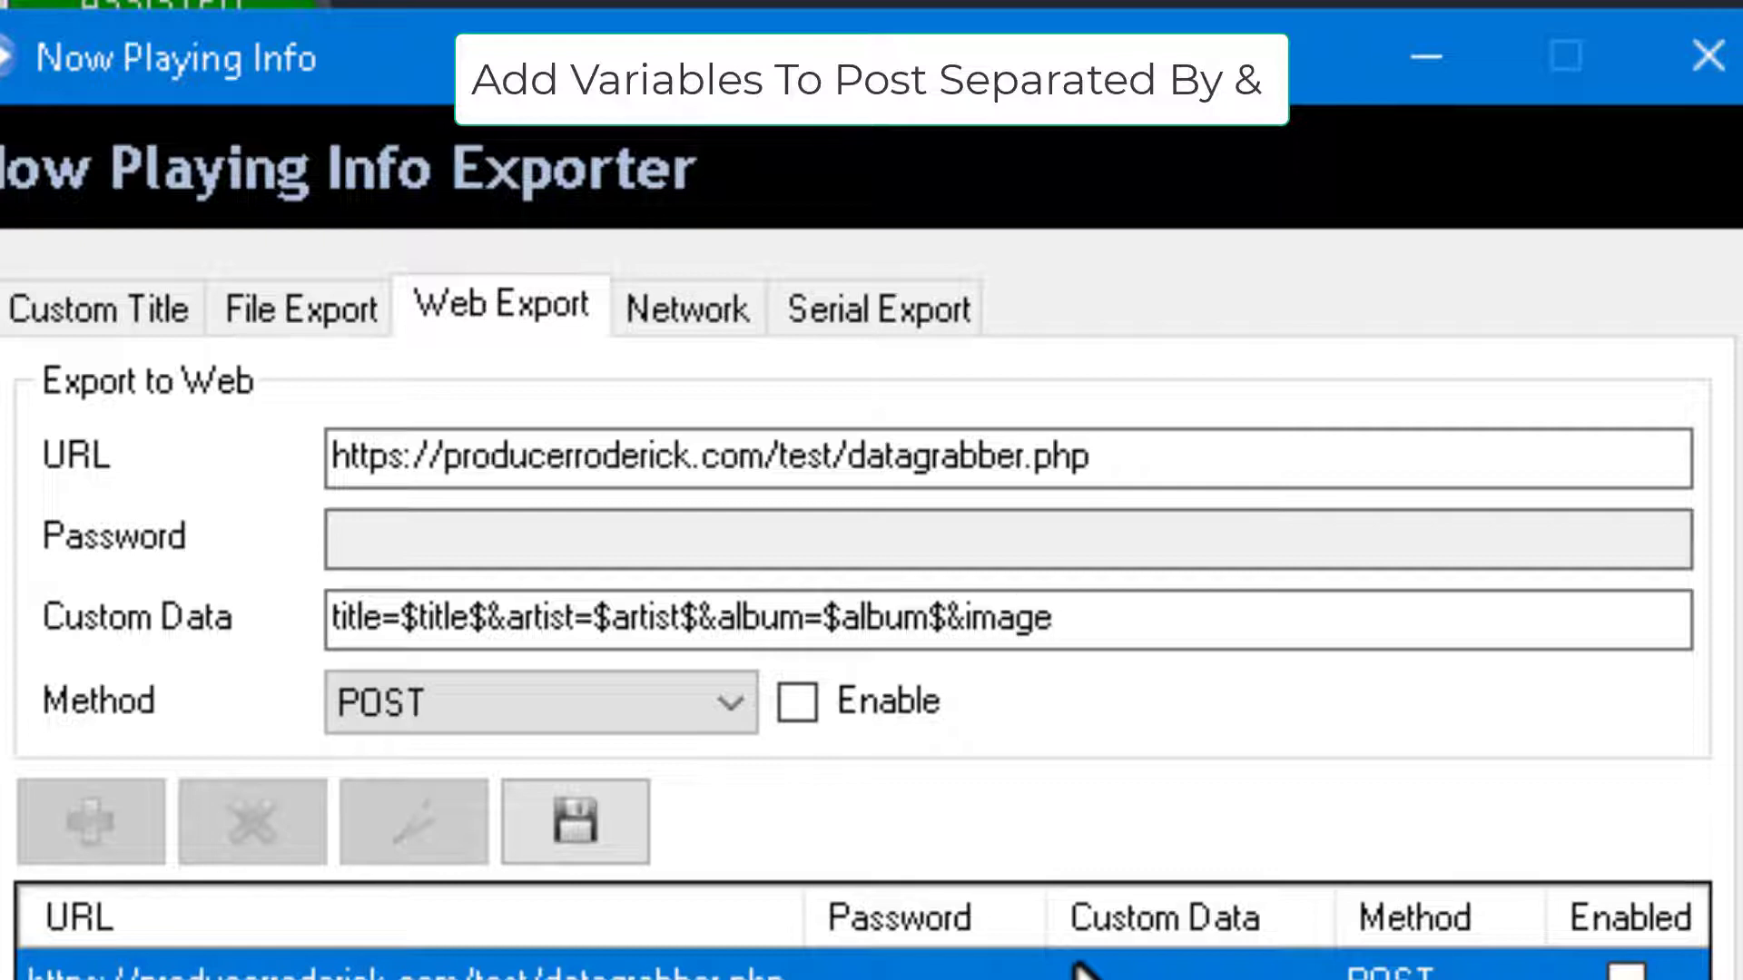
type("=")
type("$image")
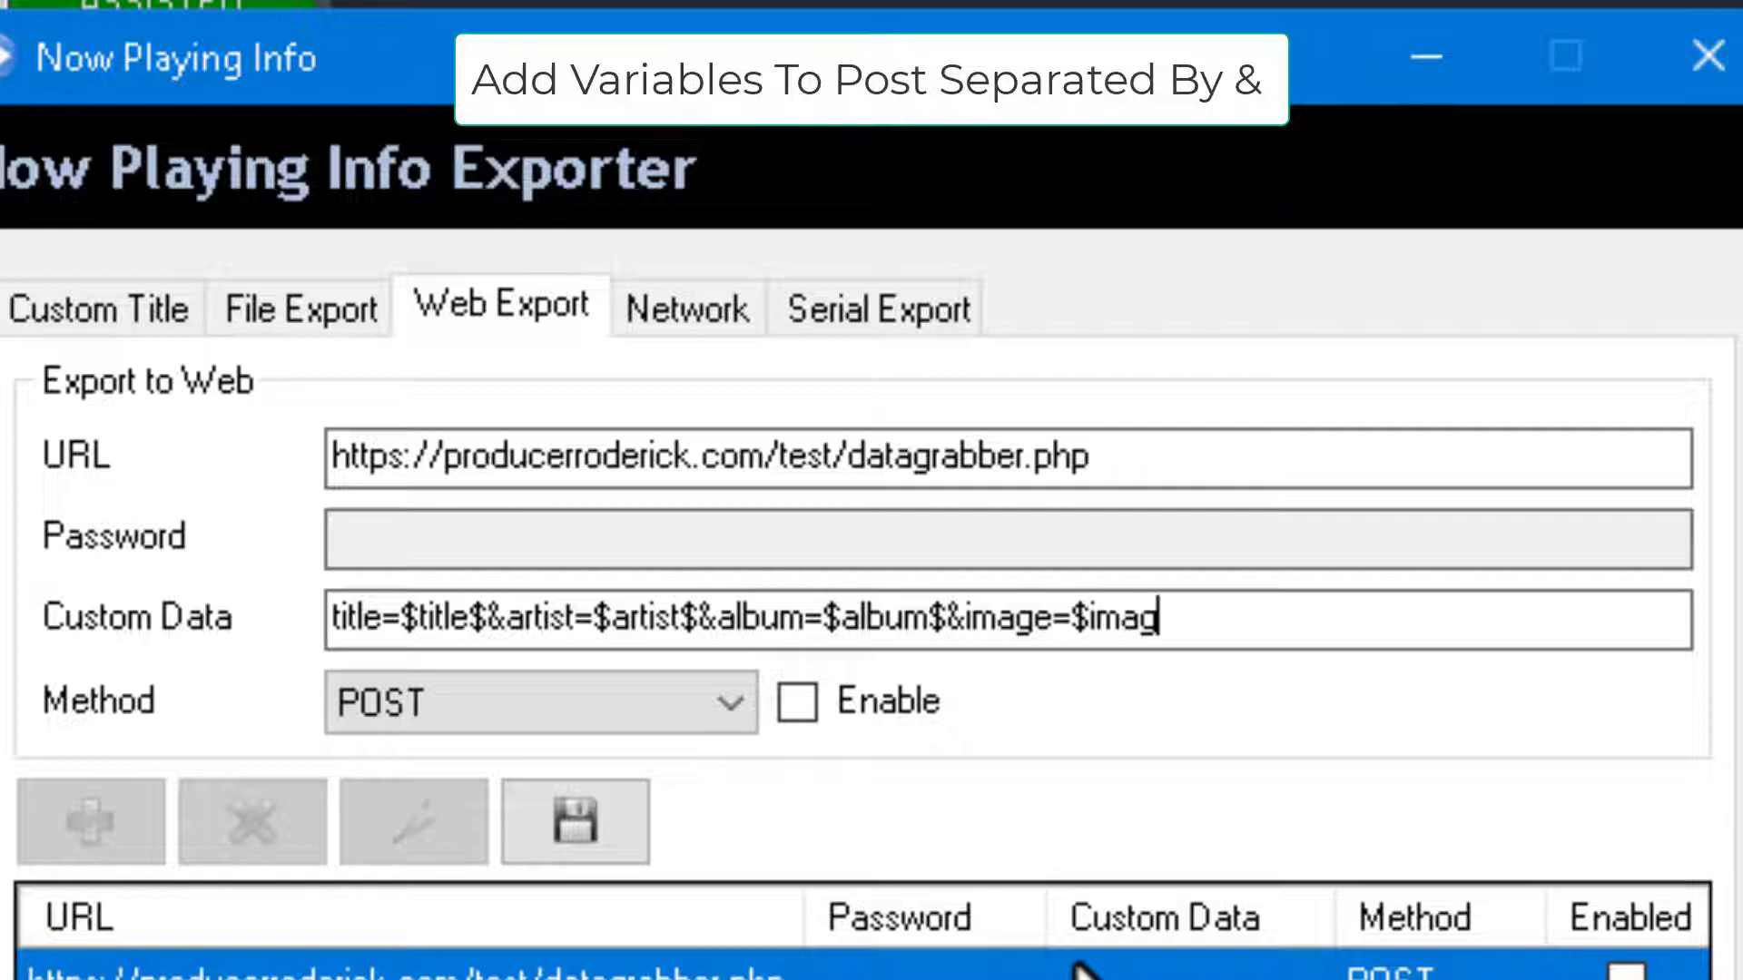
type("$")
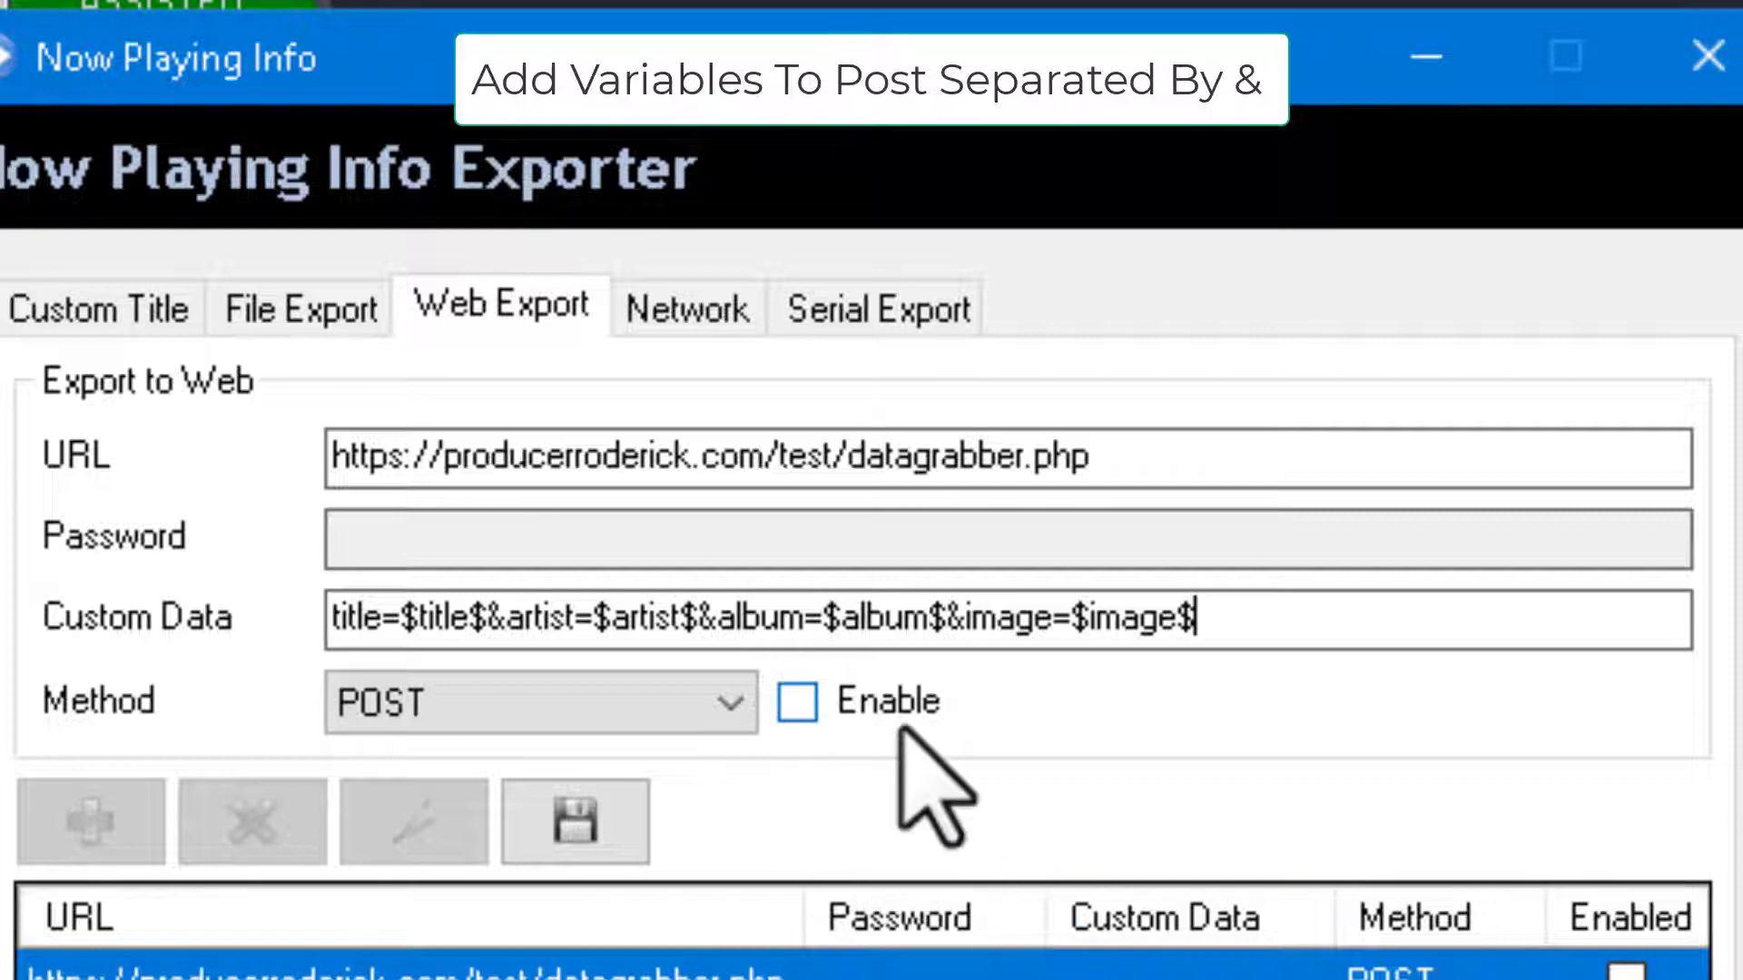
Enable the entry with POST method, mark it active, save the item, and save and close the exporter.
left_click(786, 694)
left_click(604, 704)
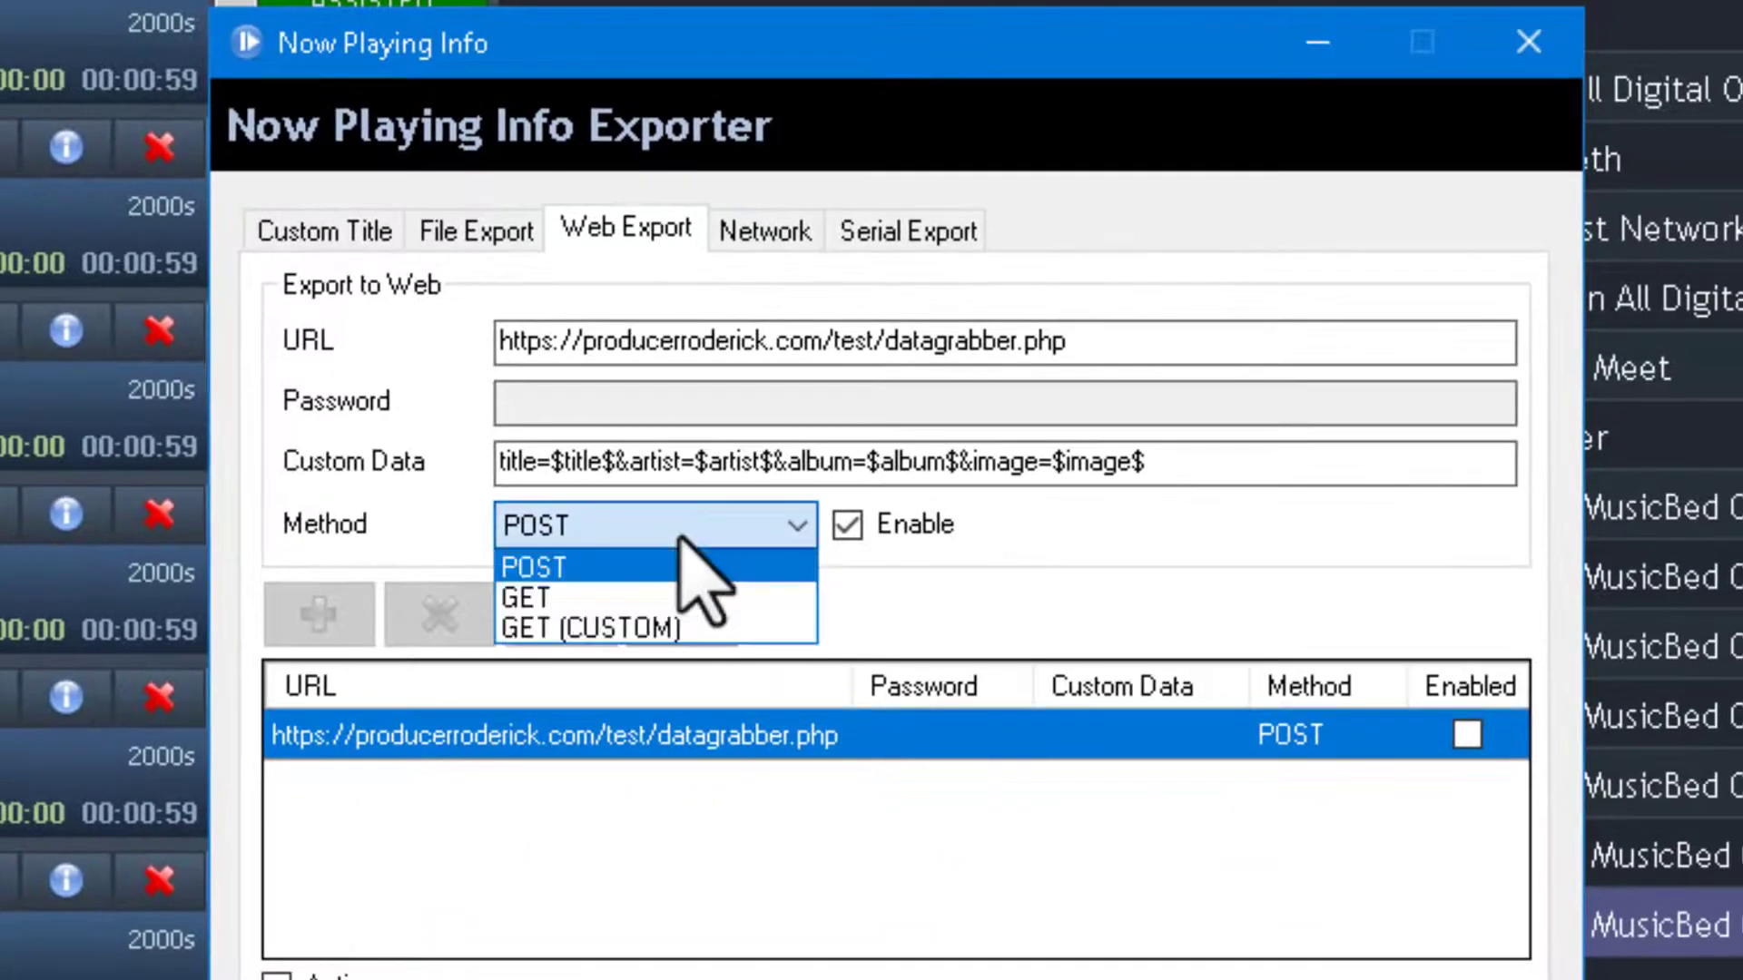
left_click(680, 537)
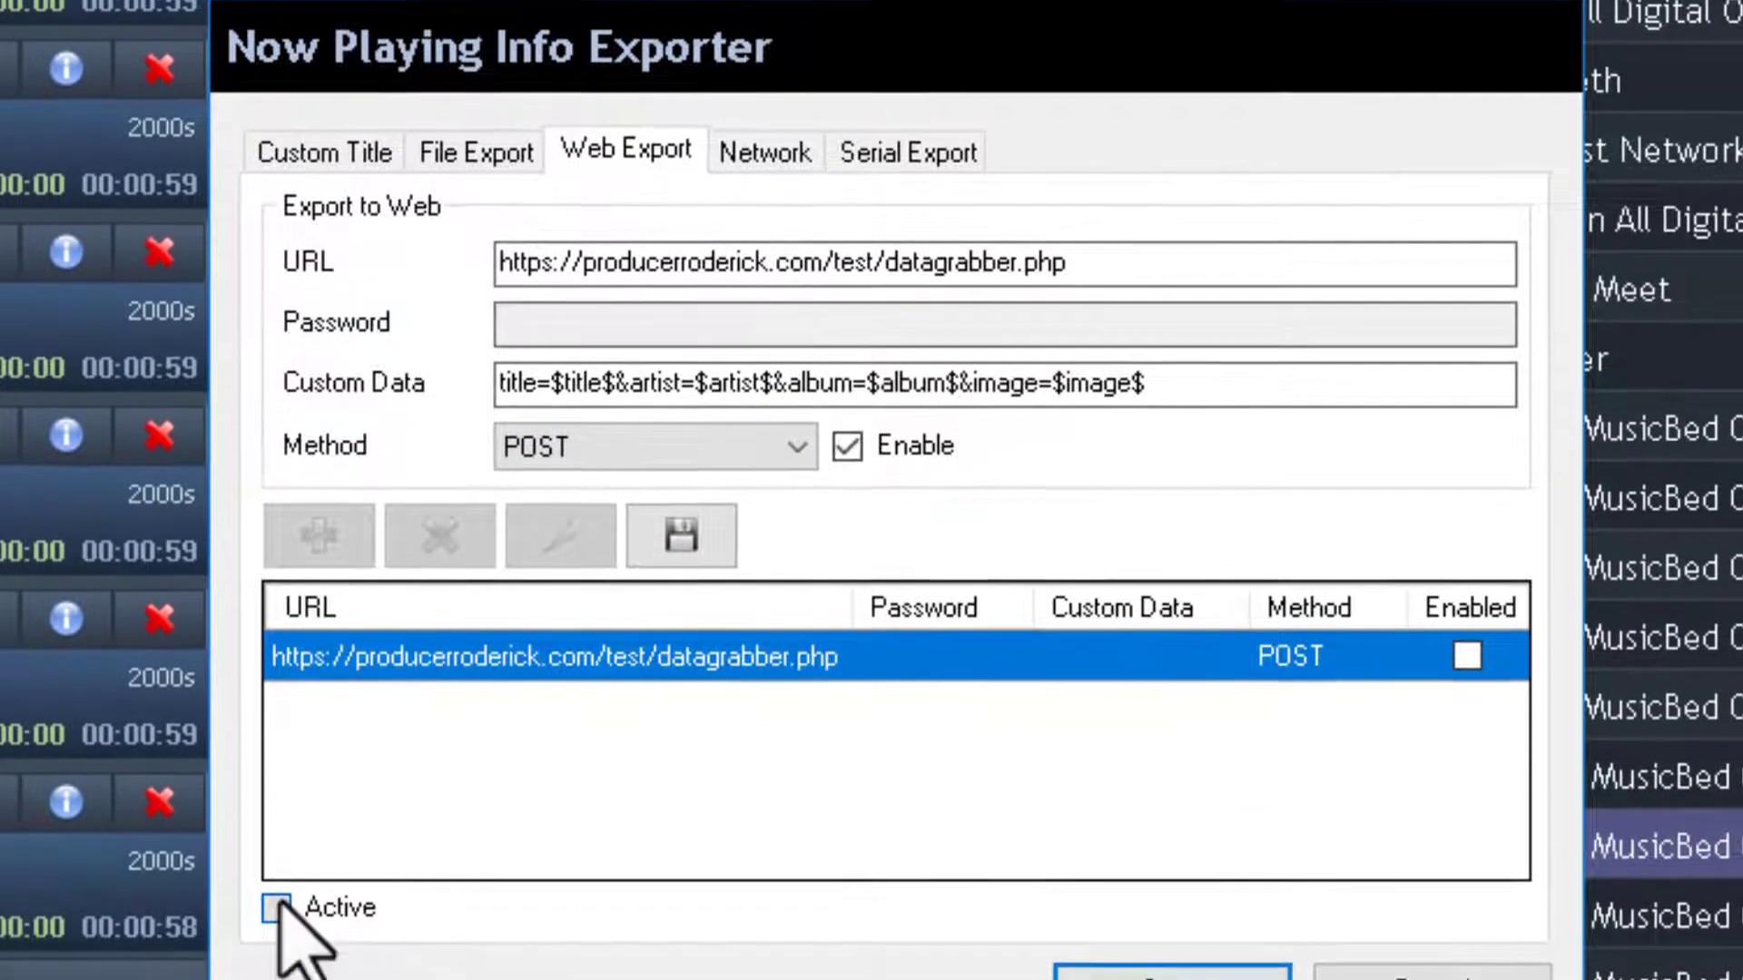
left_click(277, 907)
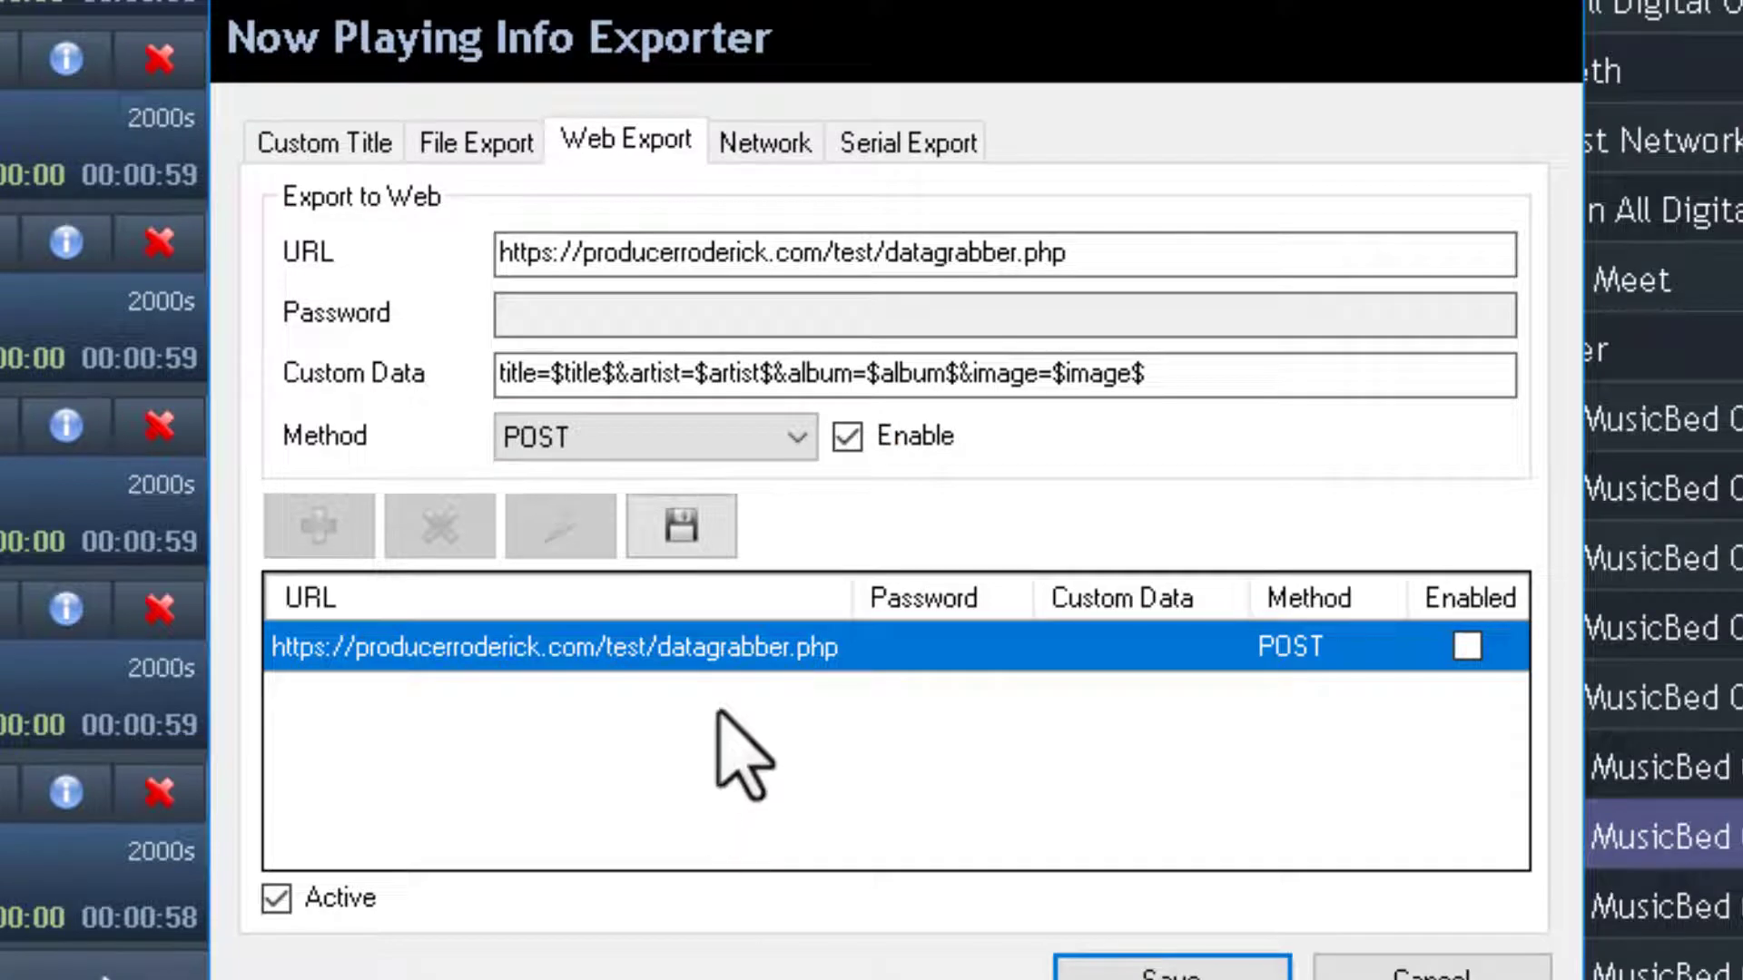
left_click(679, 528)
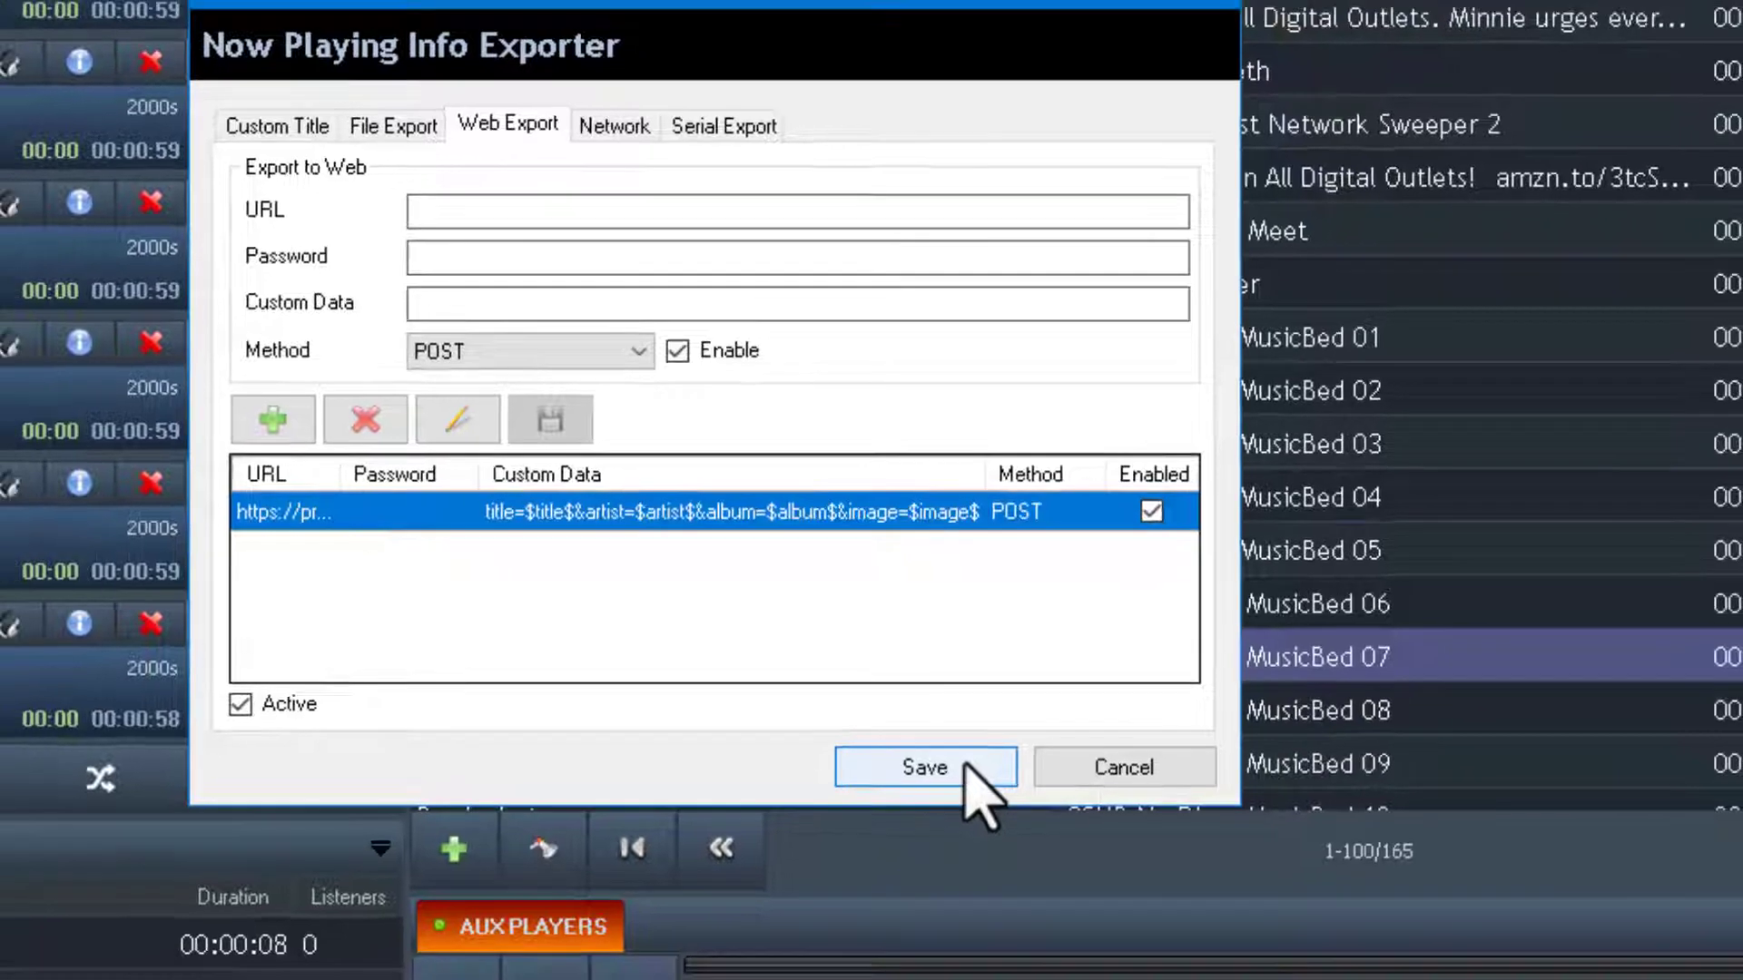
left_click(966, 765)
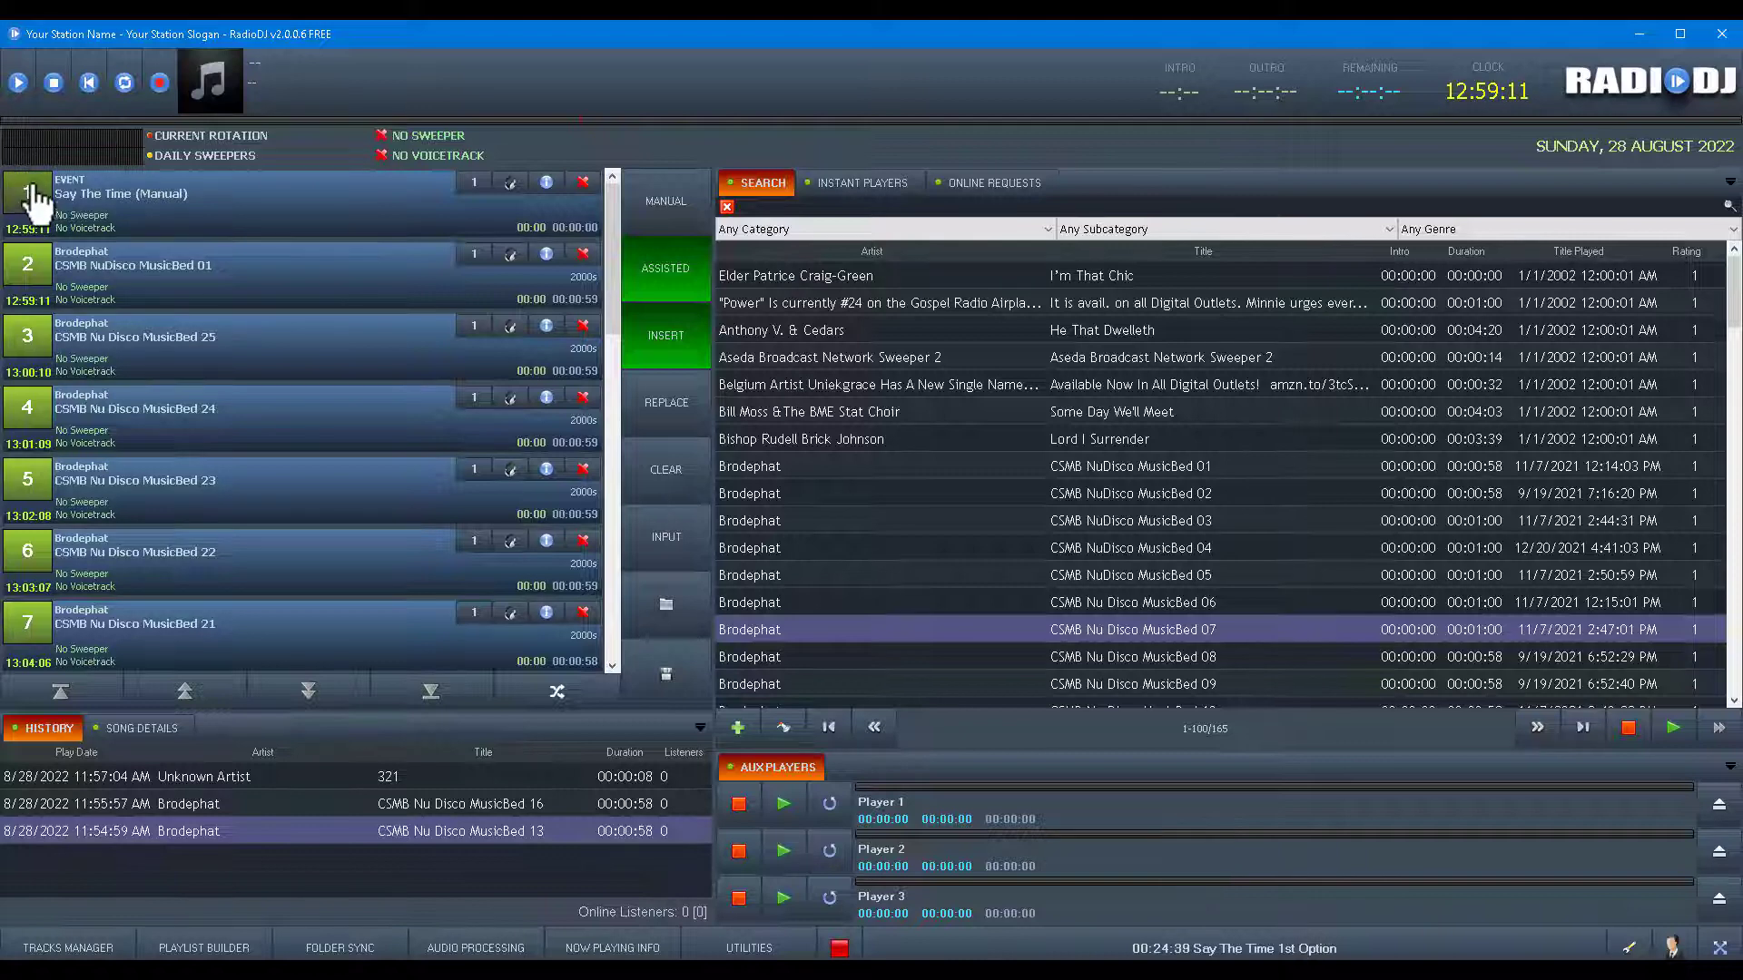
Remove the Say The Time event, switch to AUTOMATED so CSMB NuDisco MusicBed 01 plays, and turn on insert mode.
left_click(30, 193)
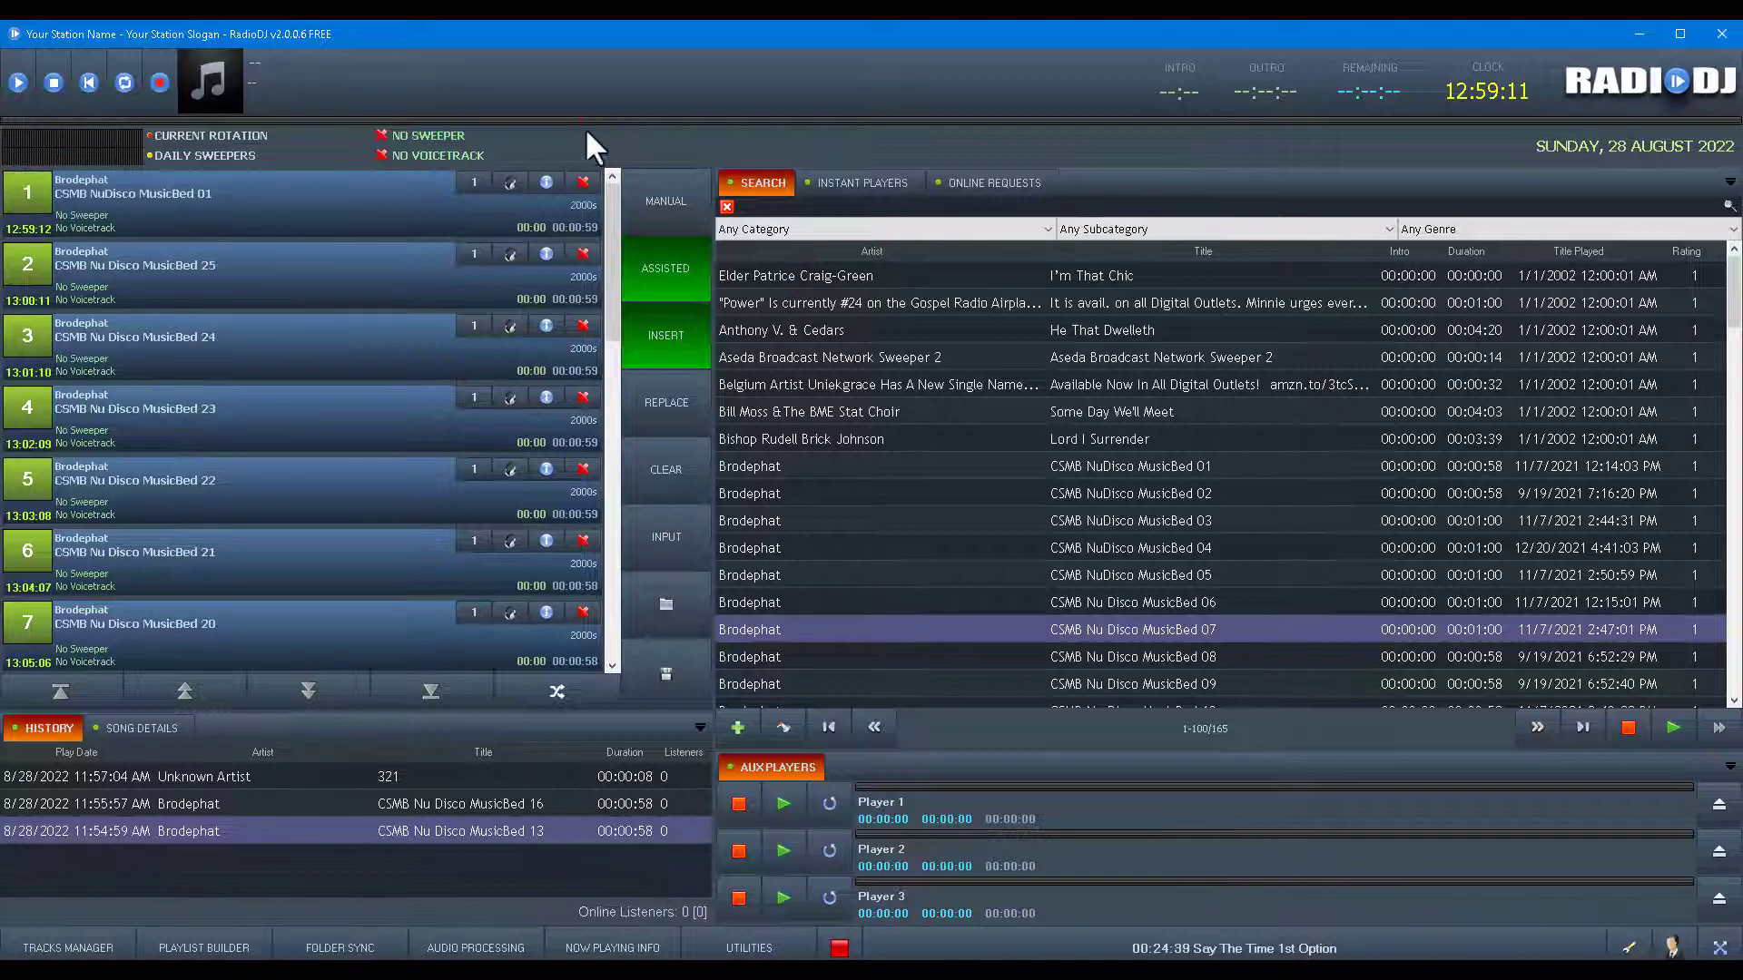
left_click(671, 192)
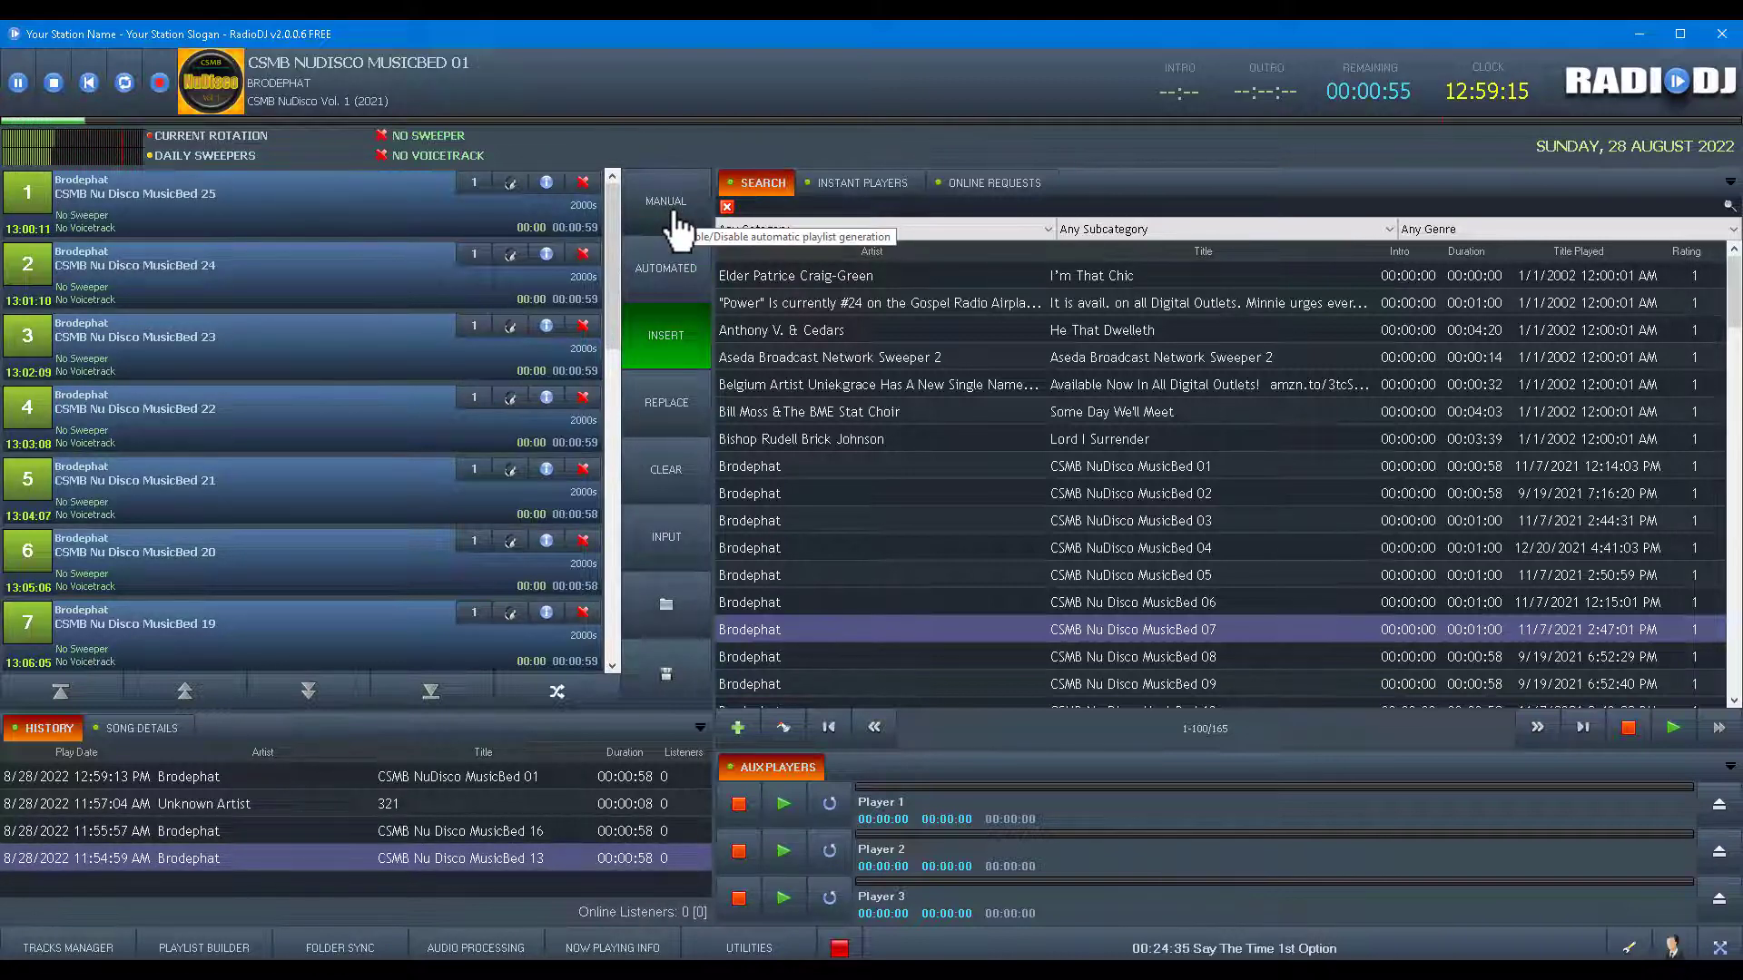
left_click(708, 327)
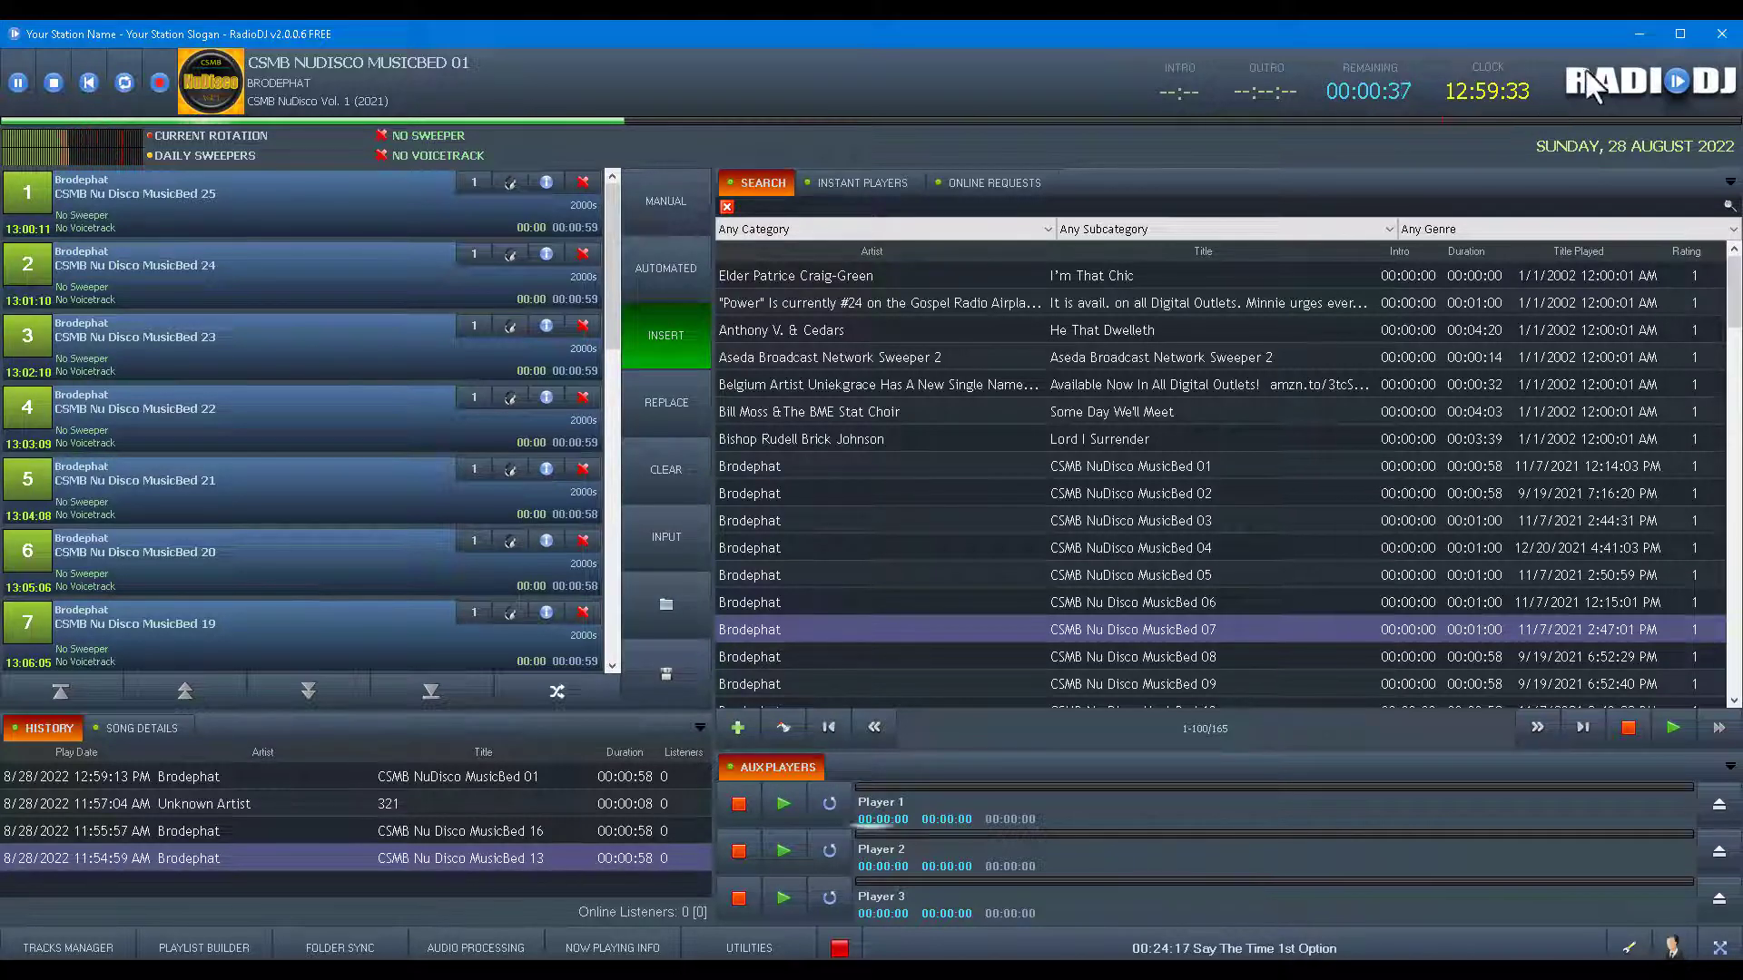
Set RadioDJ aside and return to the cPanel File Manager listing of datagrabber.php and index.html.
left_click(1636, 38)
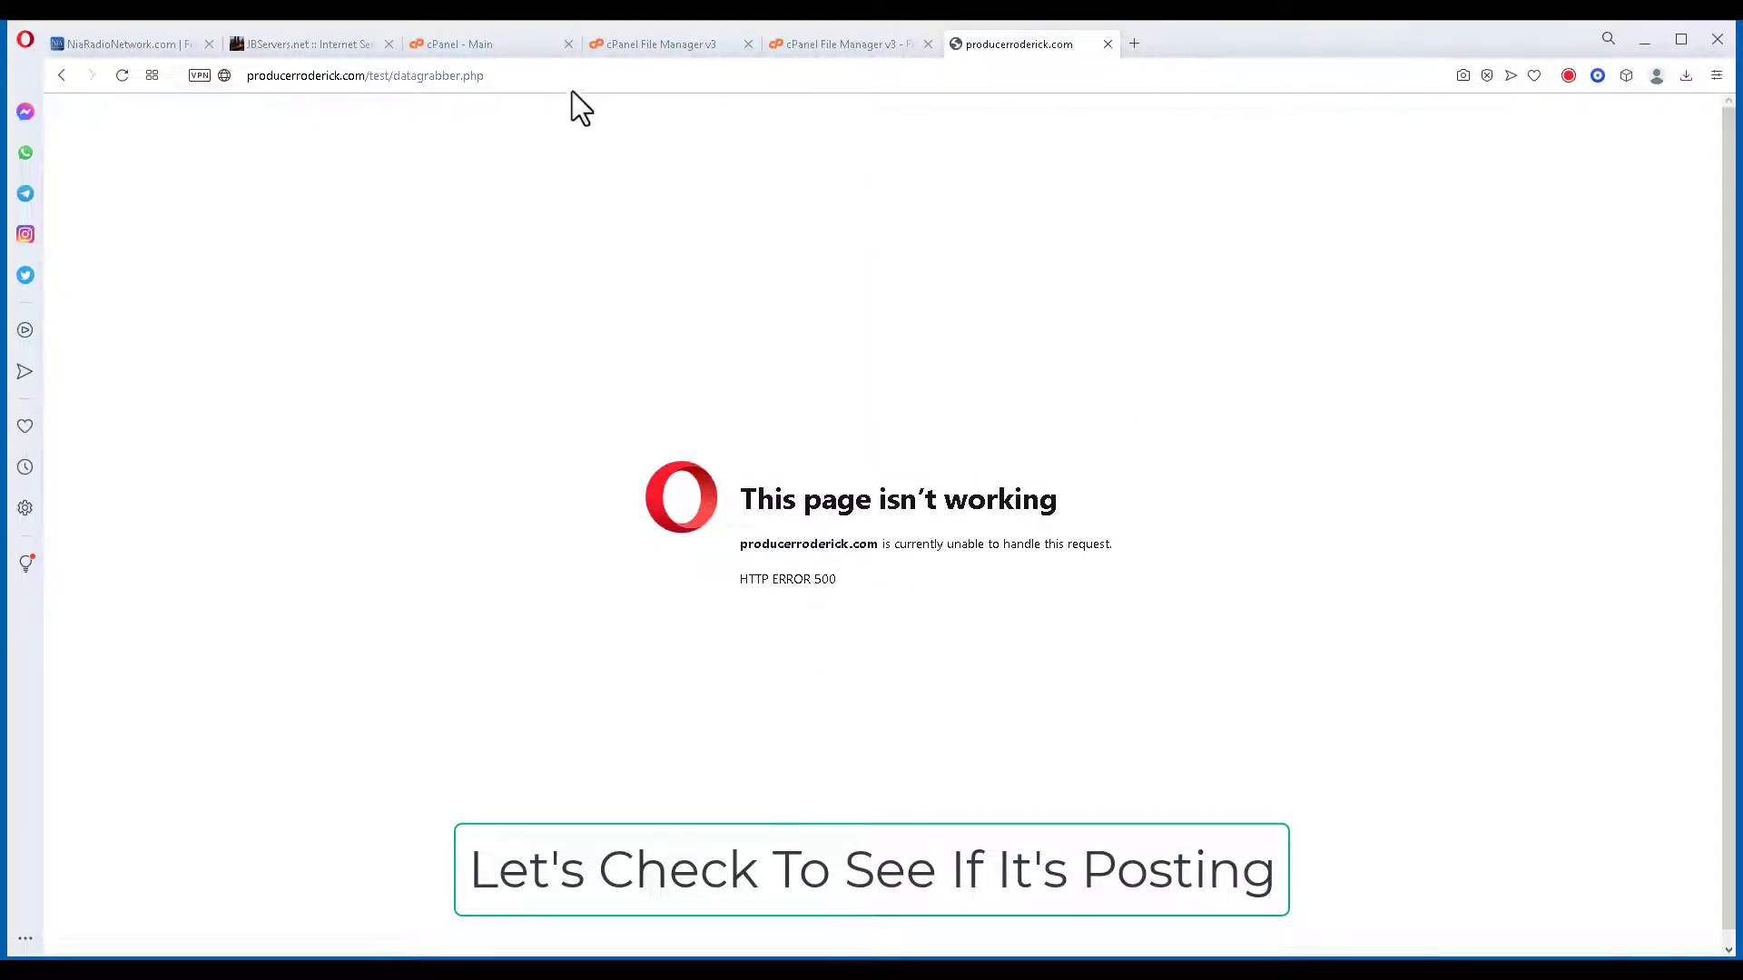
left_click(675, 49)
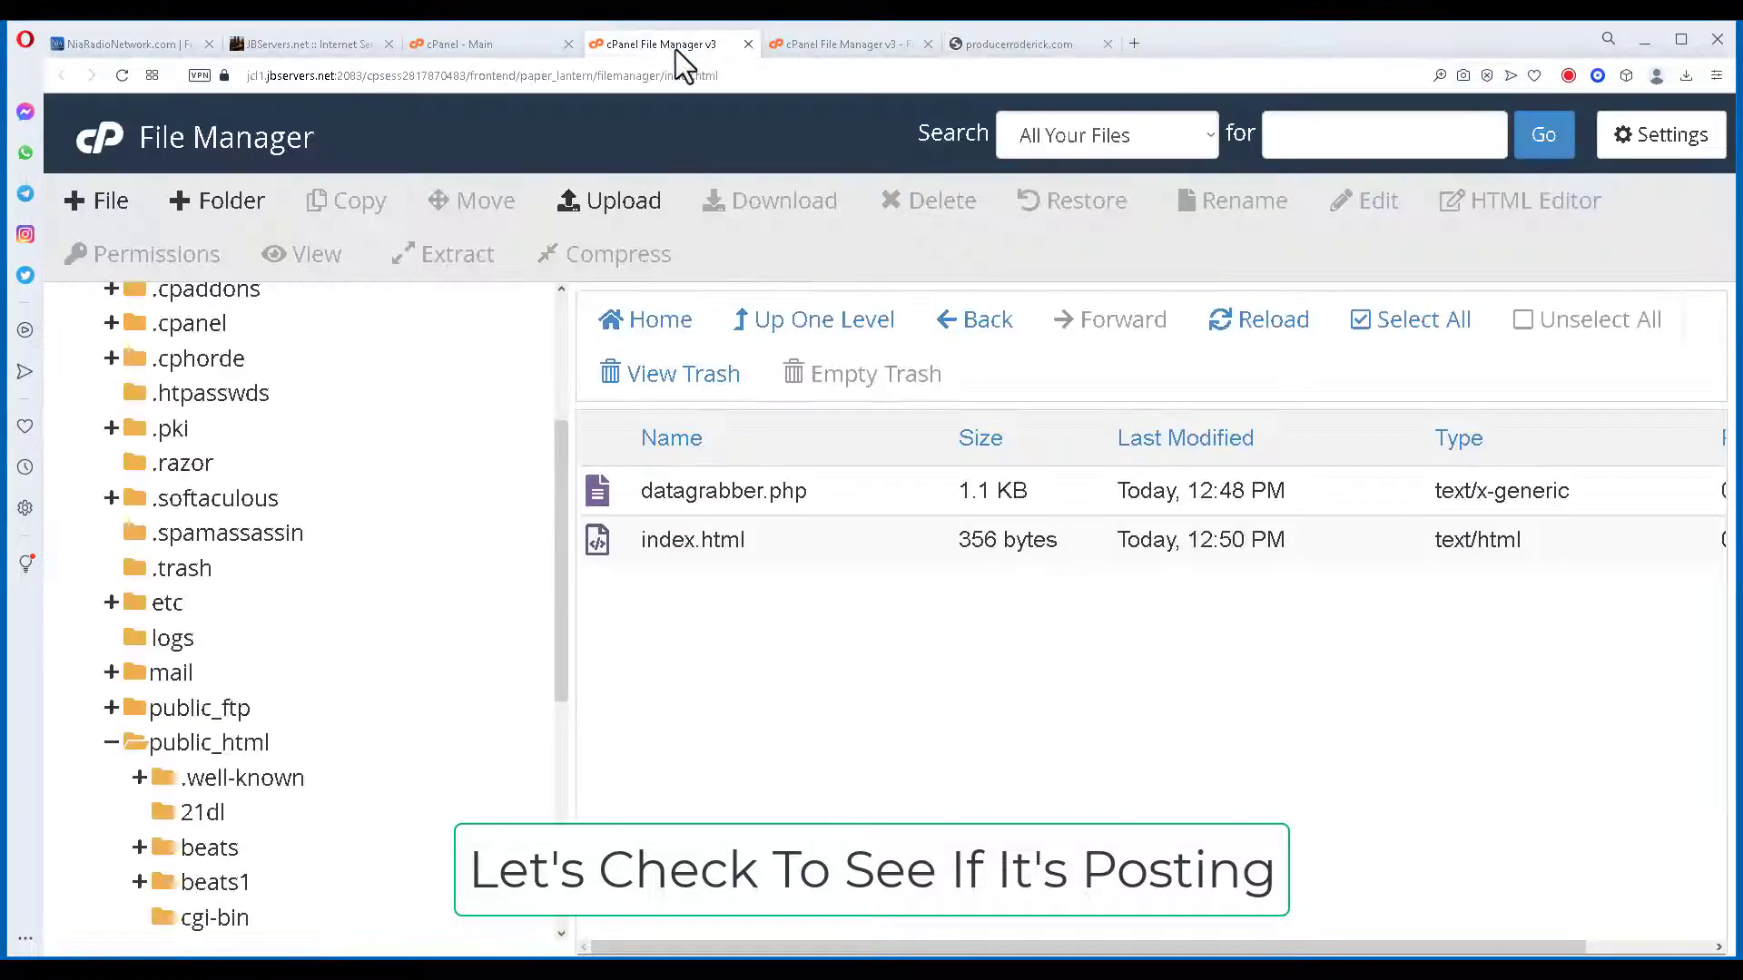
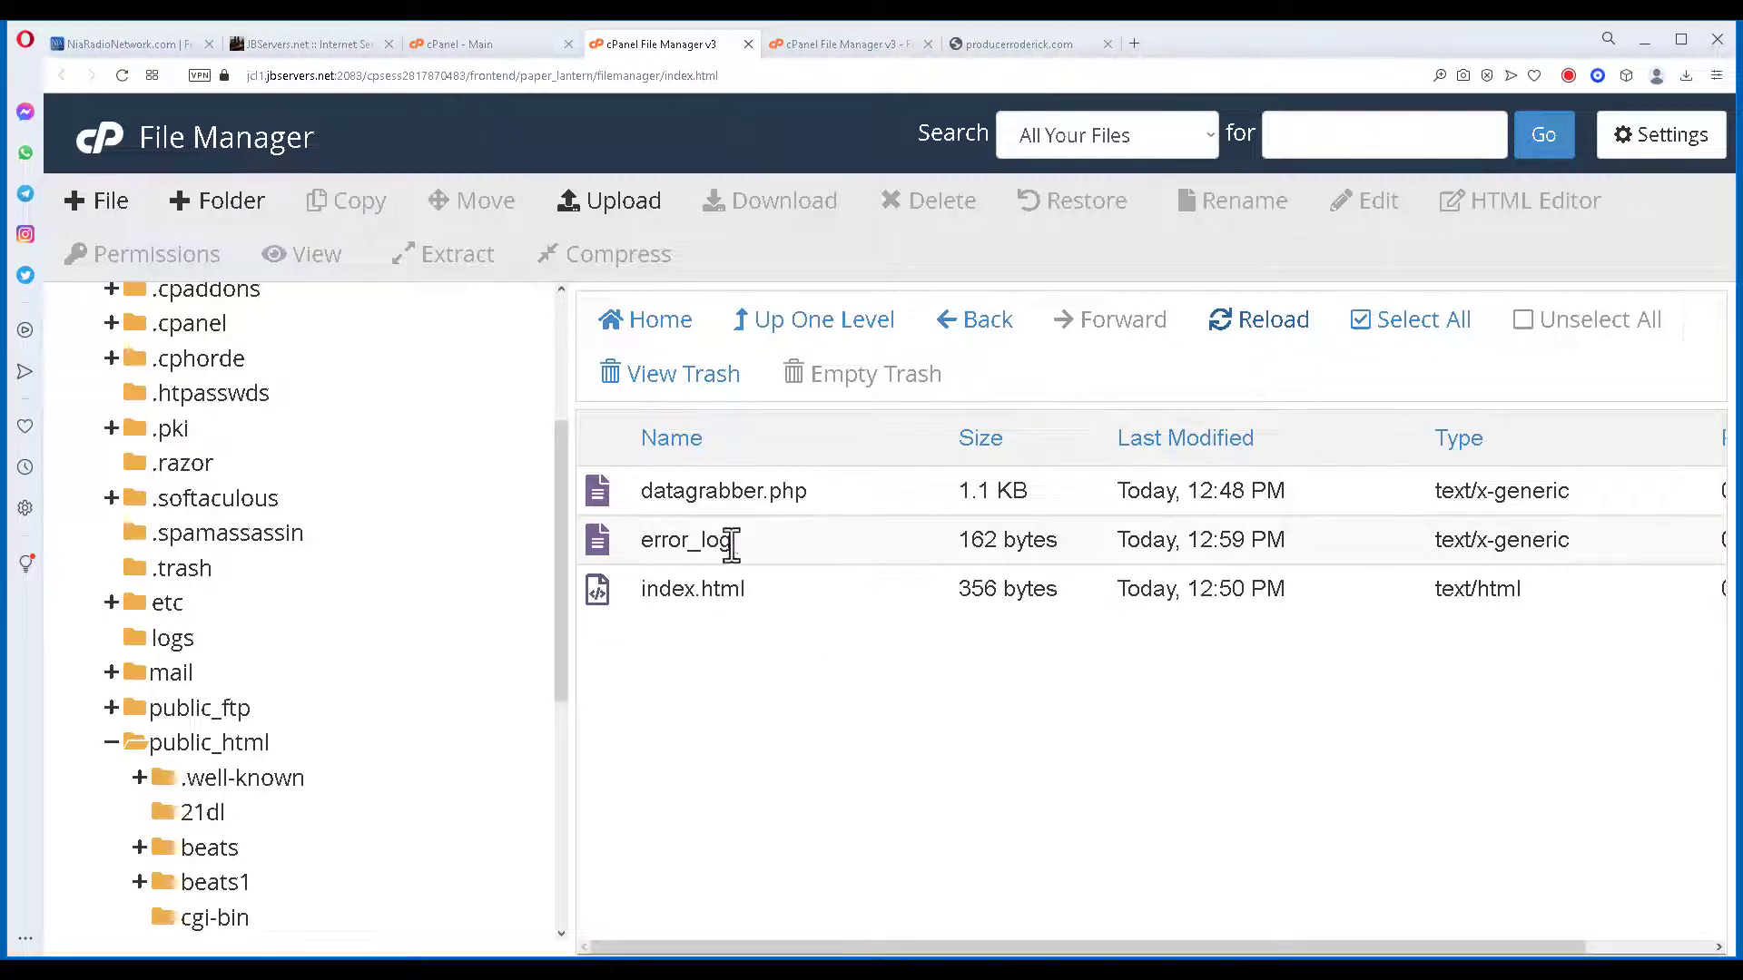
Read error_log's PHP parse error for datagrabber.php on line 6, then reload the file list.
right_click(612, 545)
left_click(695, 582)
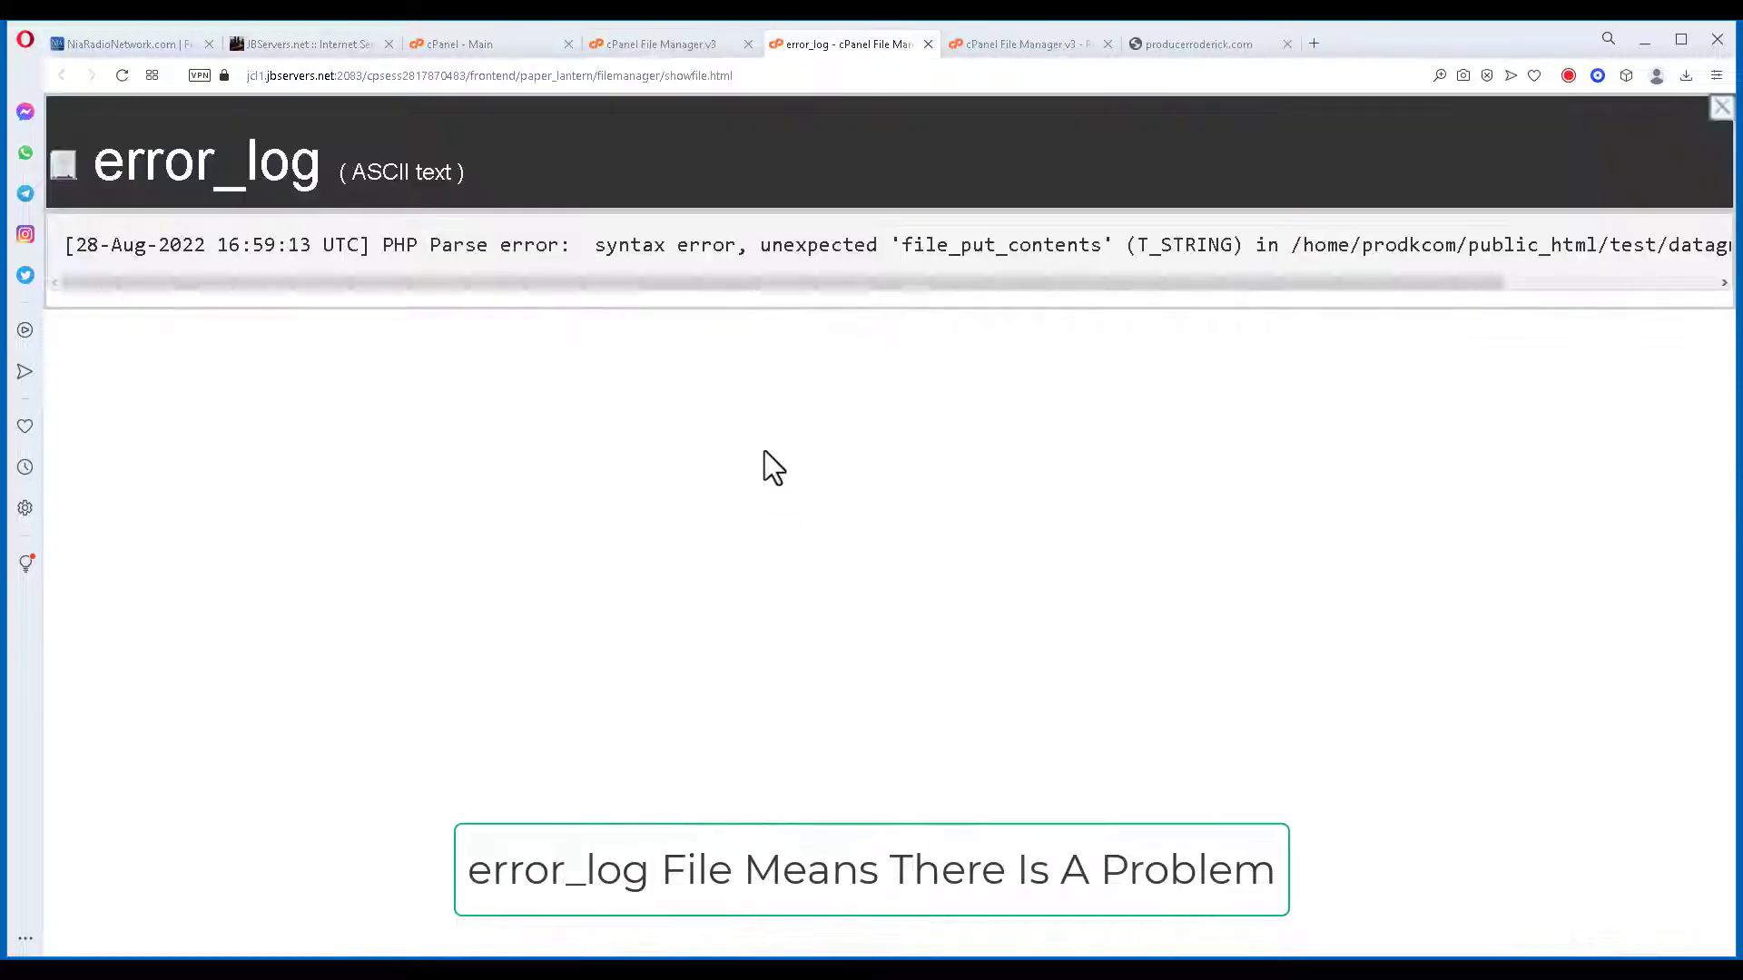
left_click_drag(938, 290, 1223, 286)
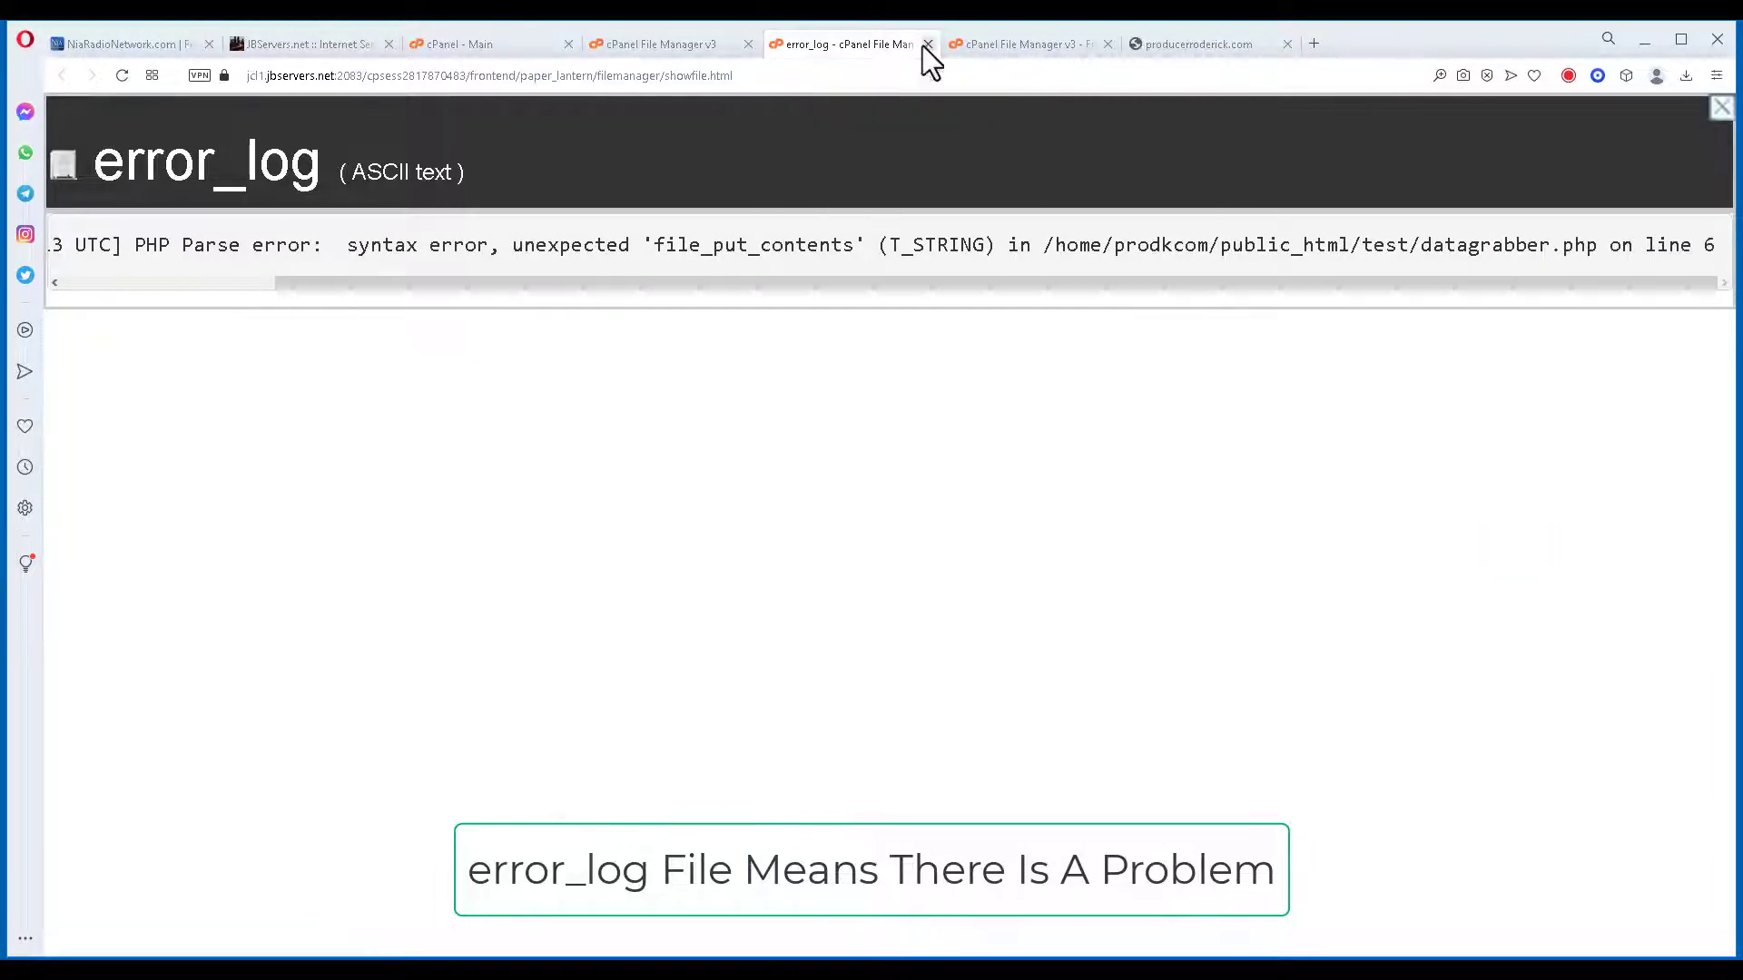
left_click(925, 44)
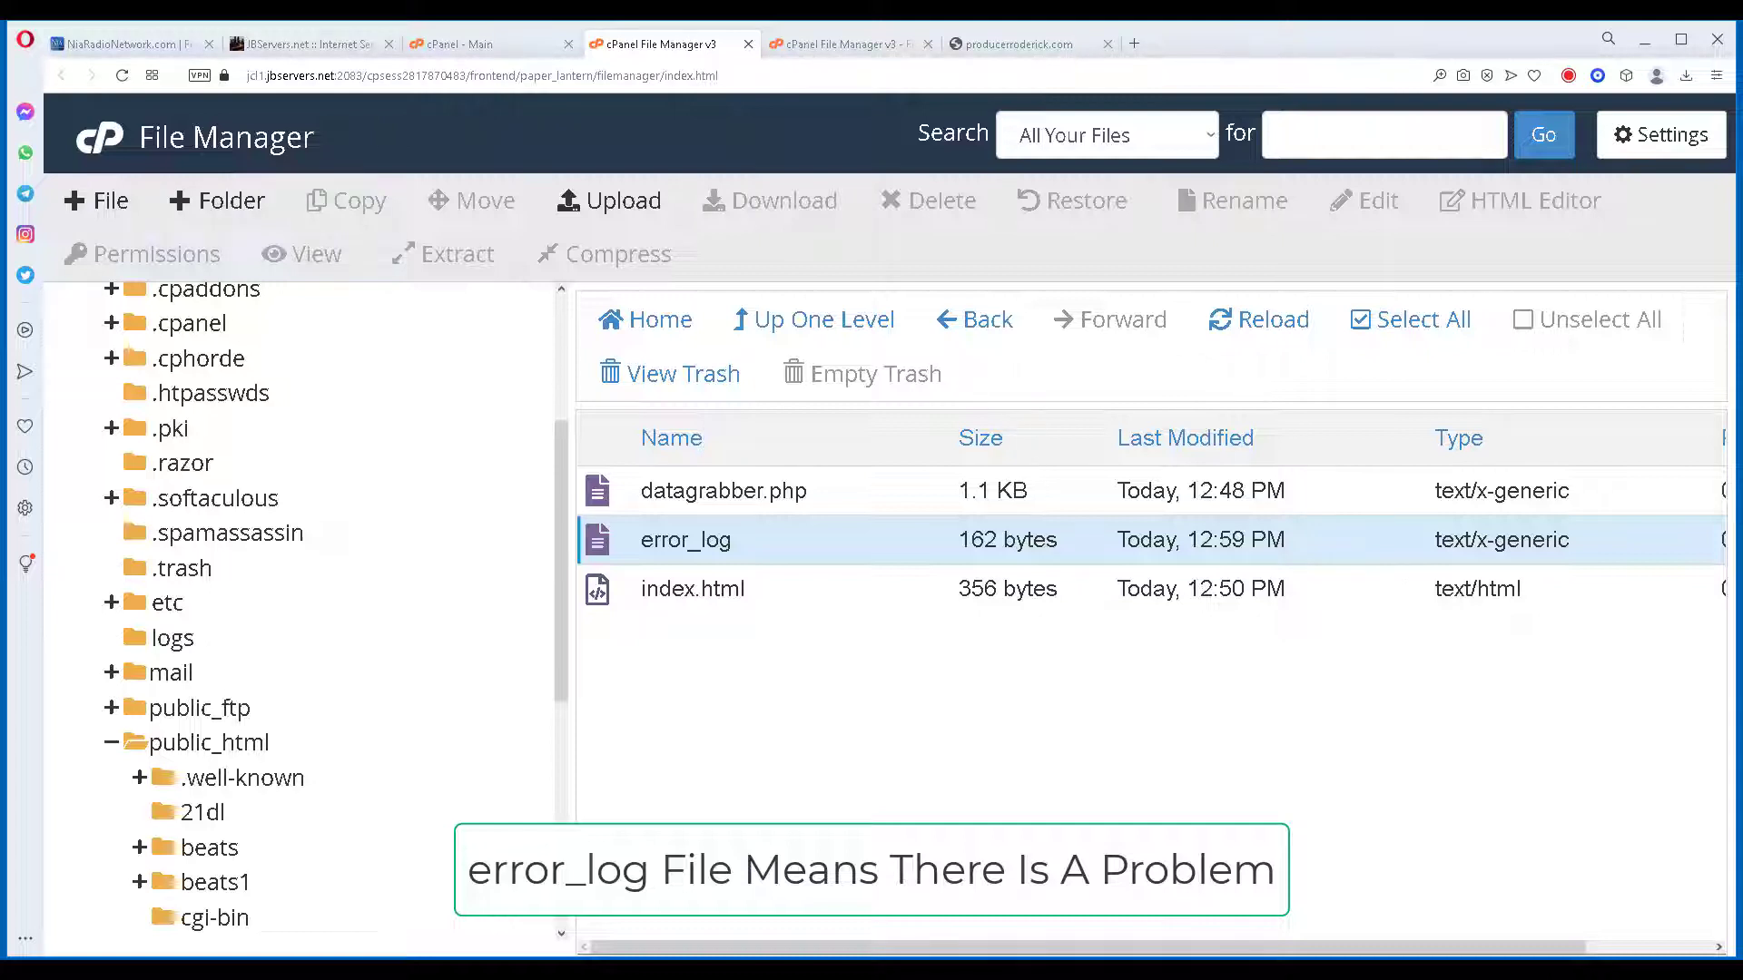
left_click(1266, 329)
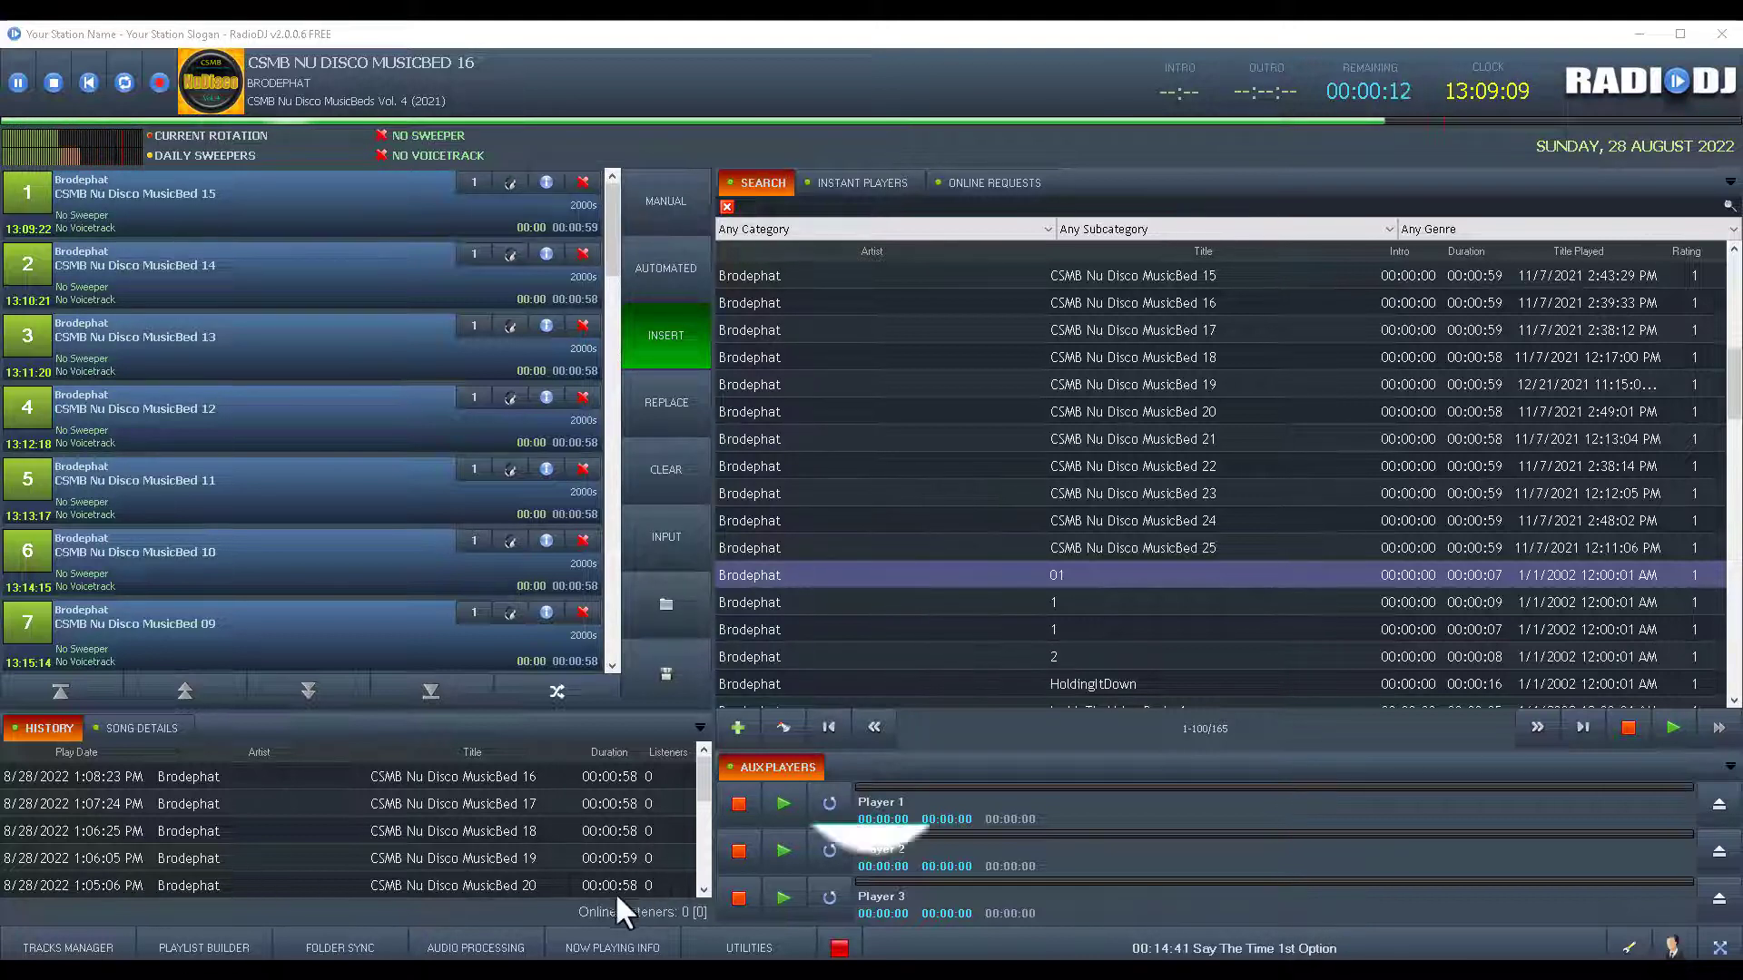
Set the now-playing File Export template to templates\NowPlaying\TextTemplate.txt and save.
left_click(629, 950)
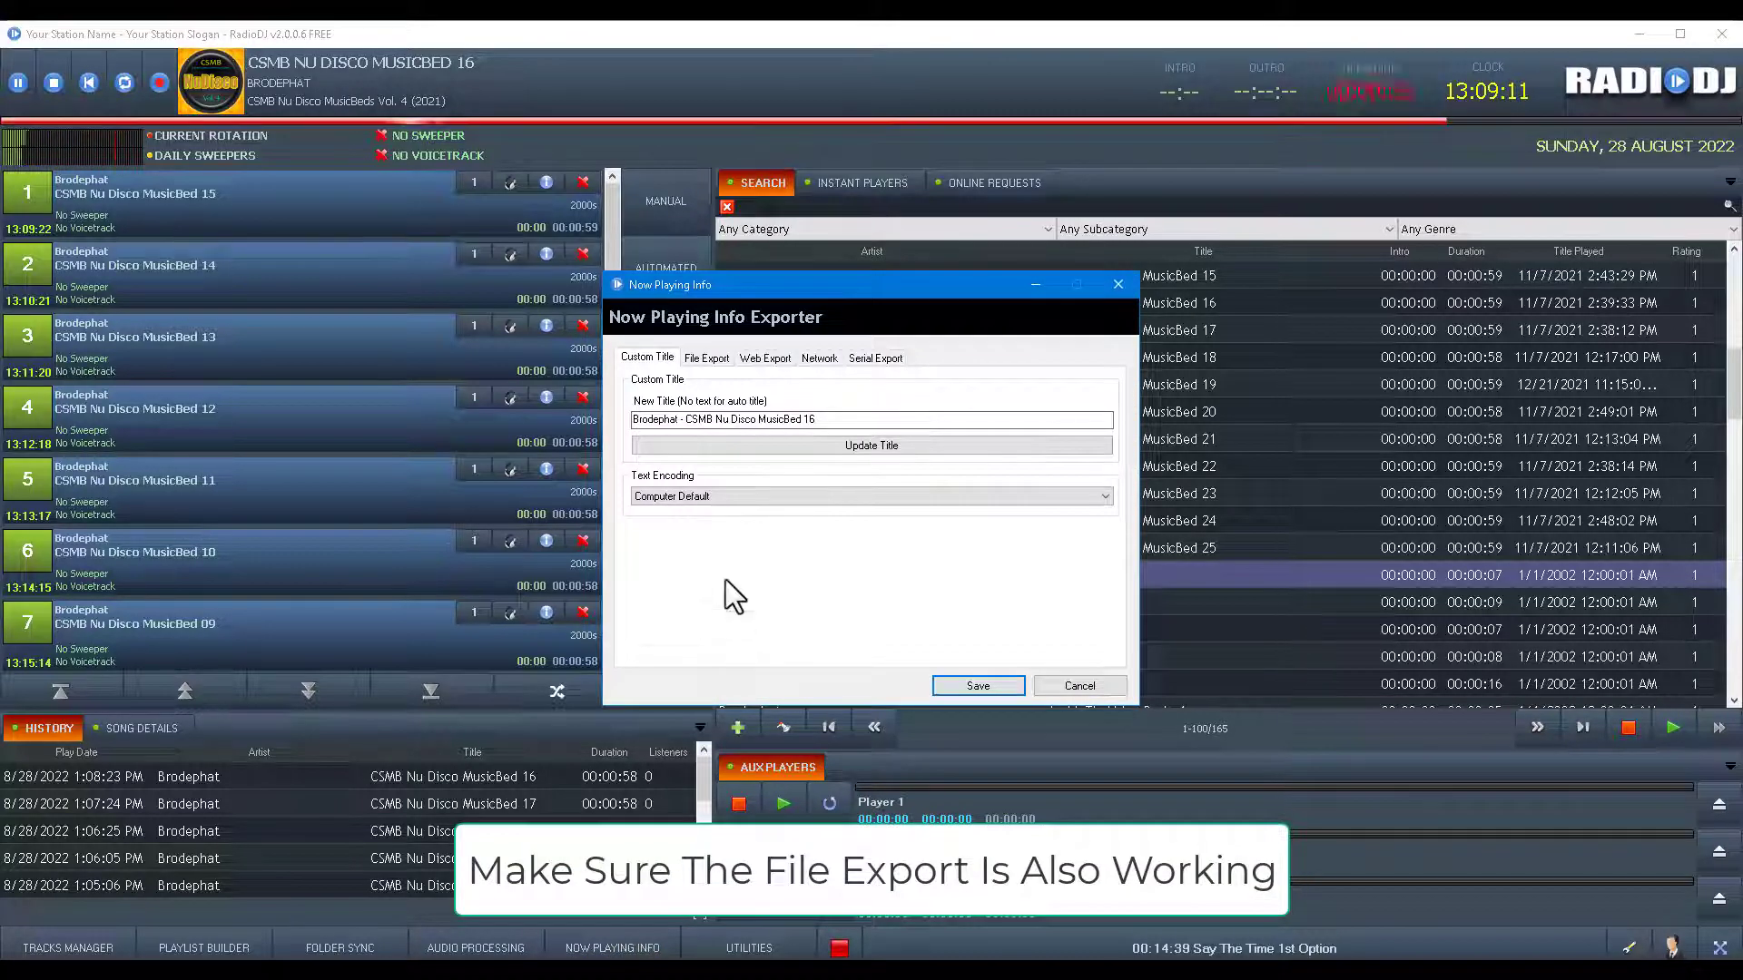
left_click(701, 360)
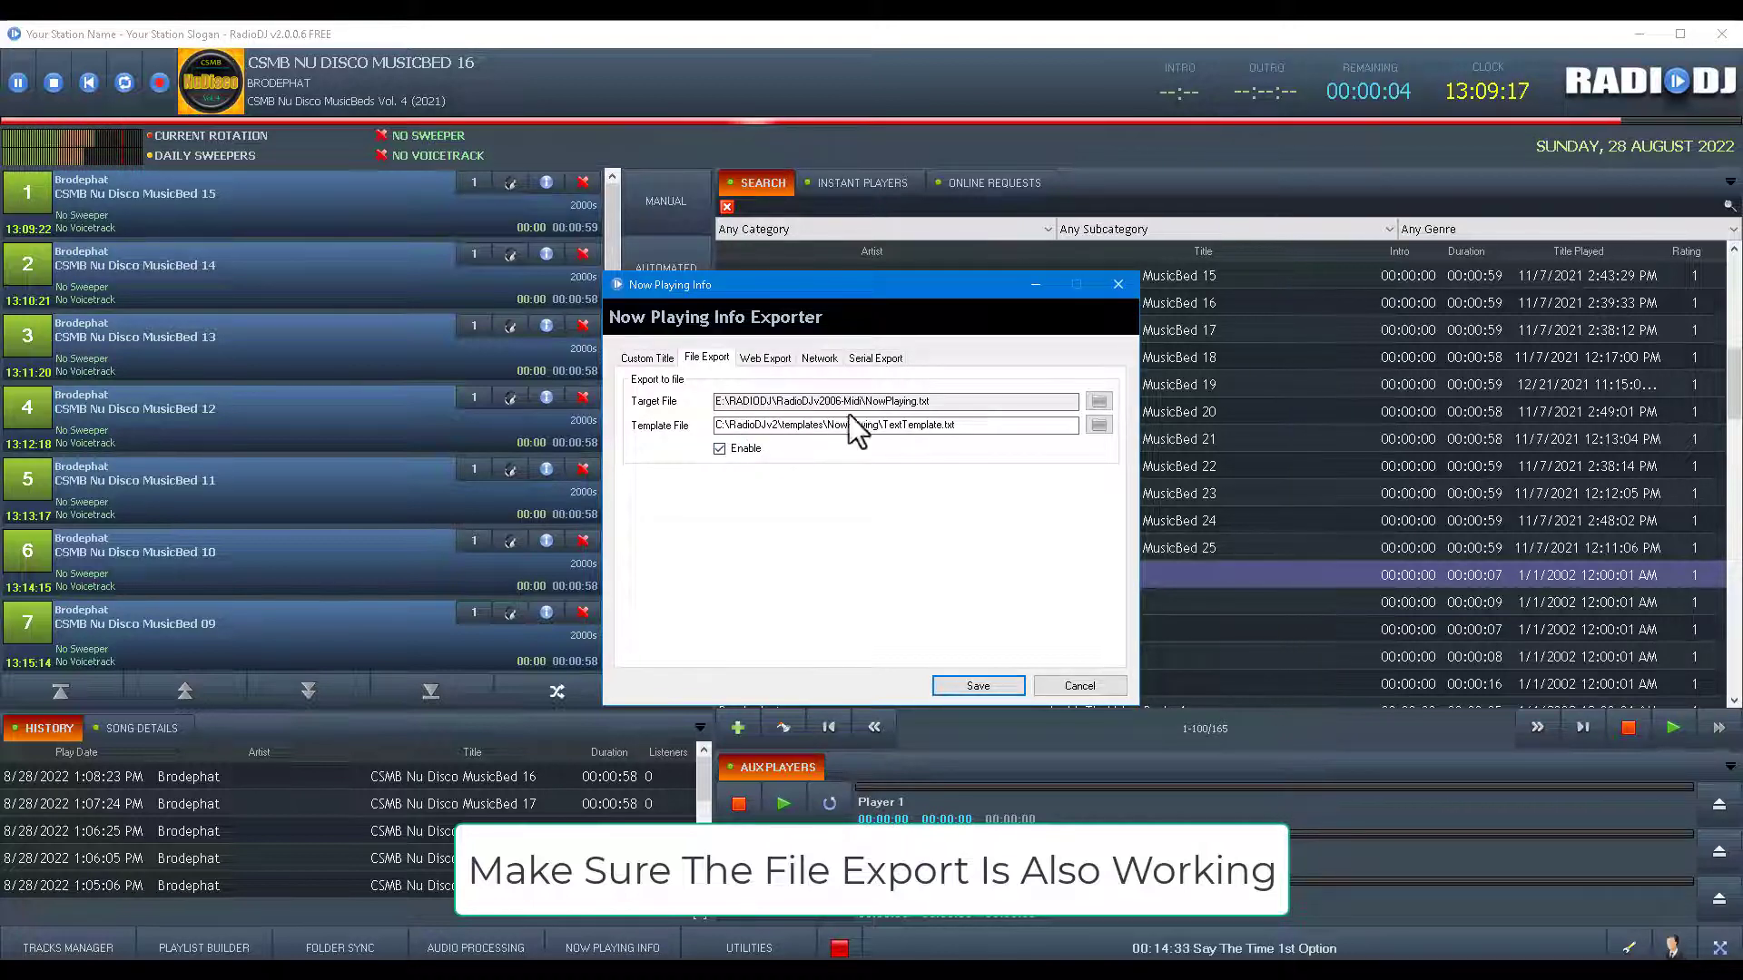
left_click(1099, 423)
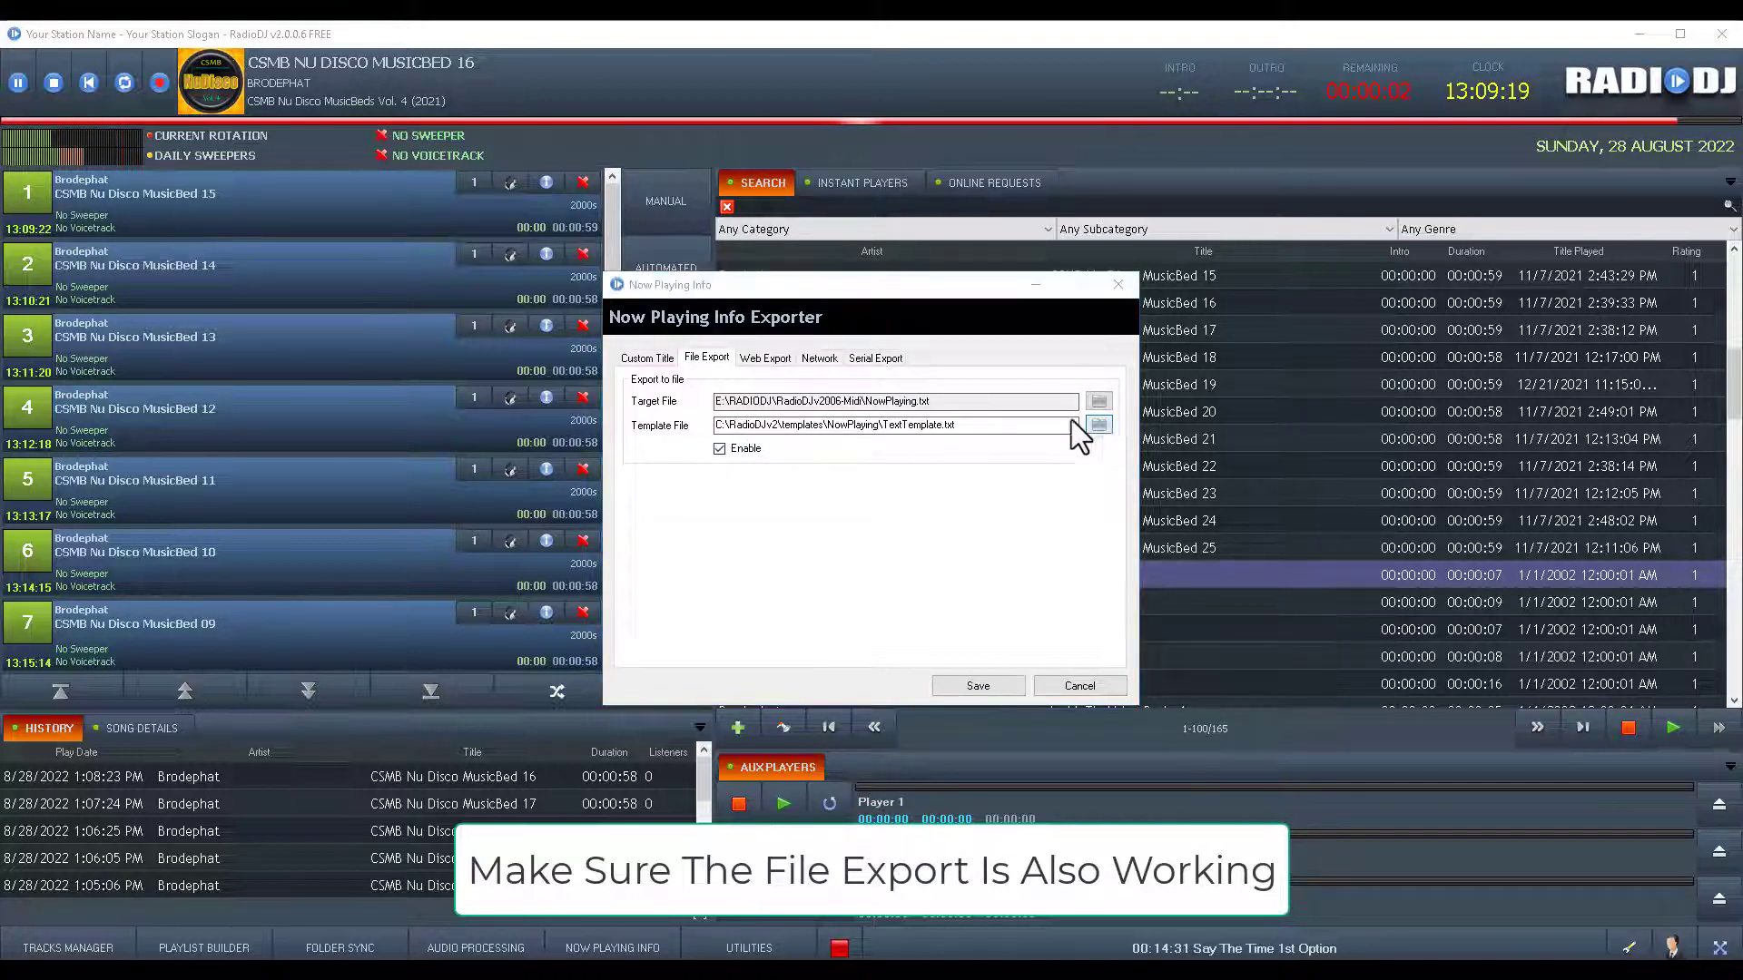
scroll(971, 535, "down", 1)
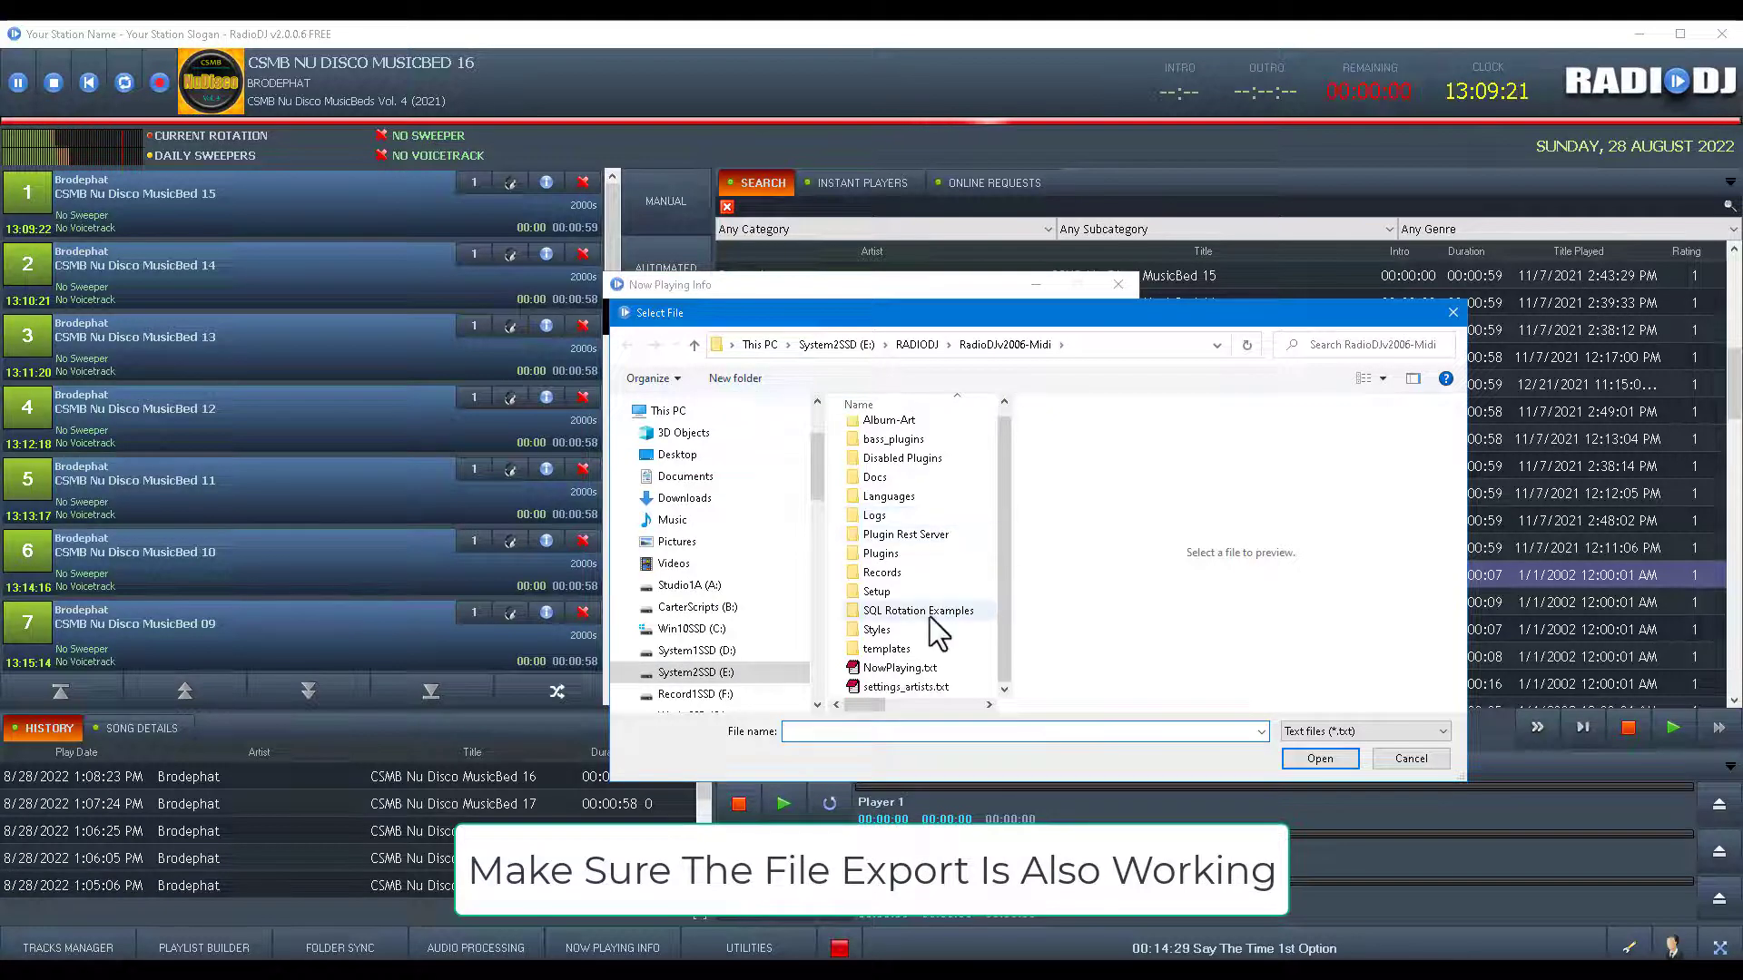
double_click(887, 650)
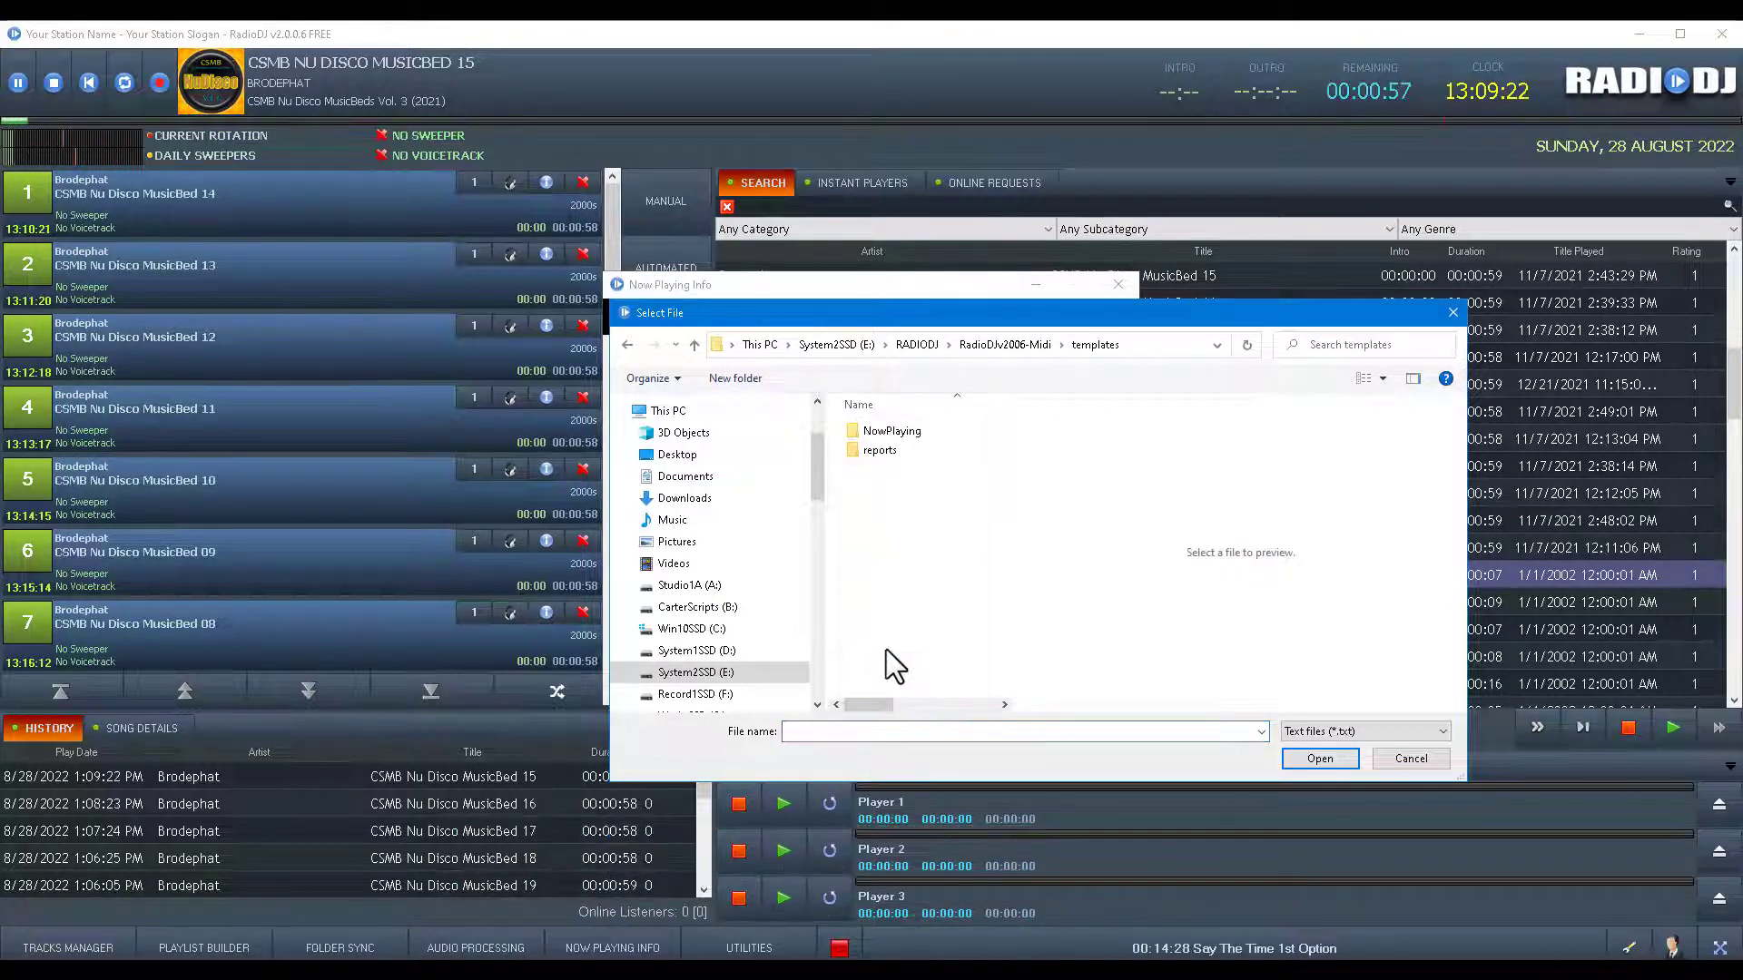
double_click(896, 433)
left_click(893, 490)
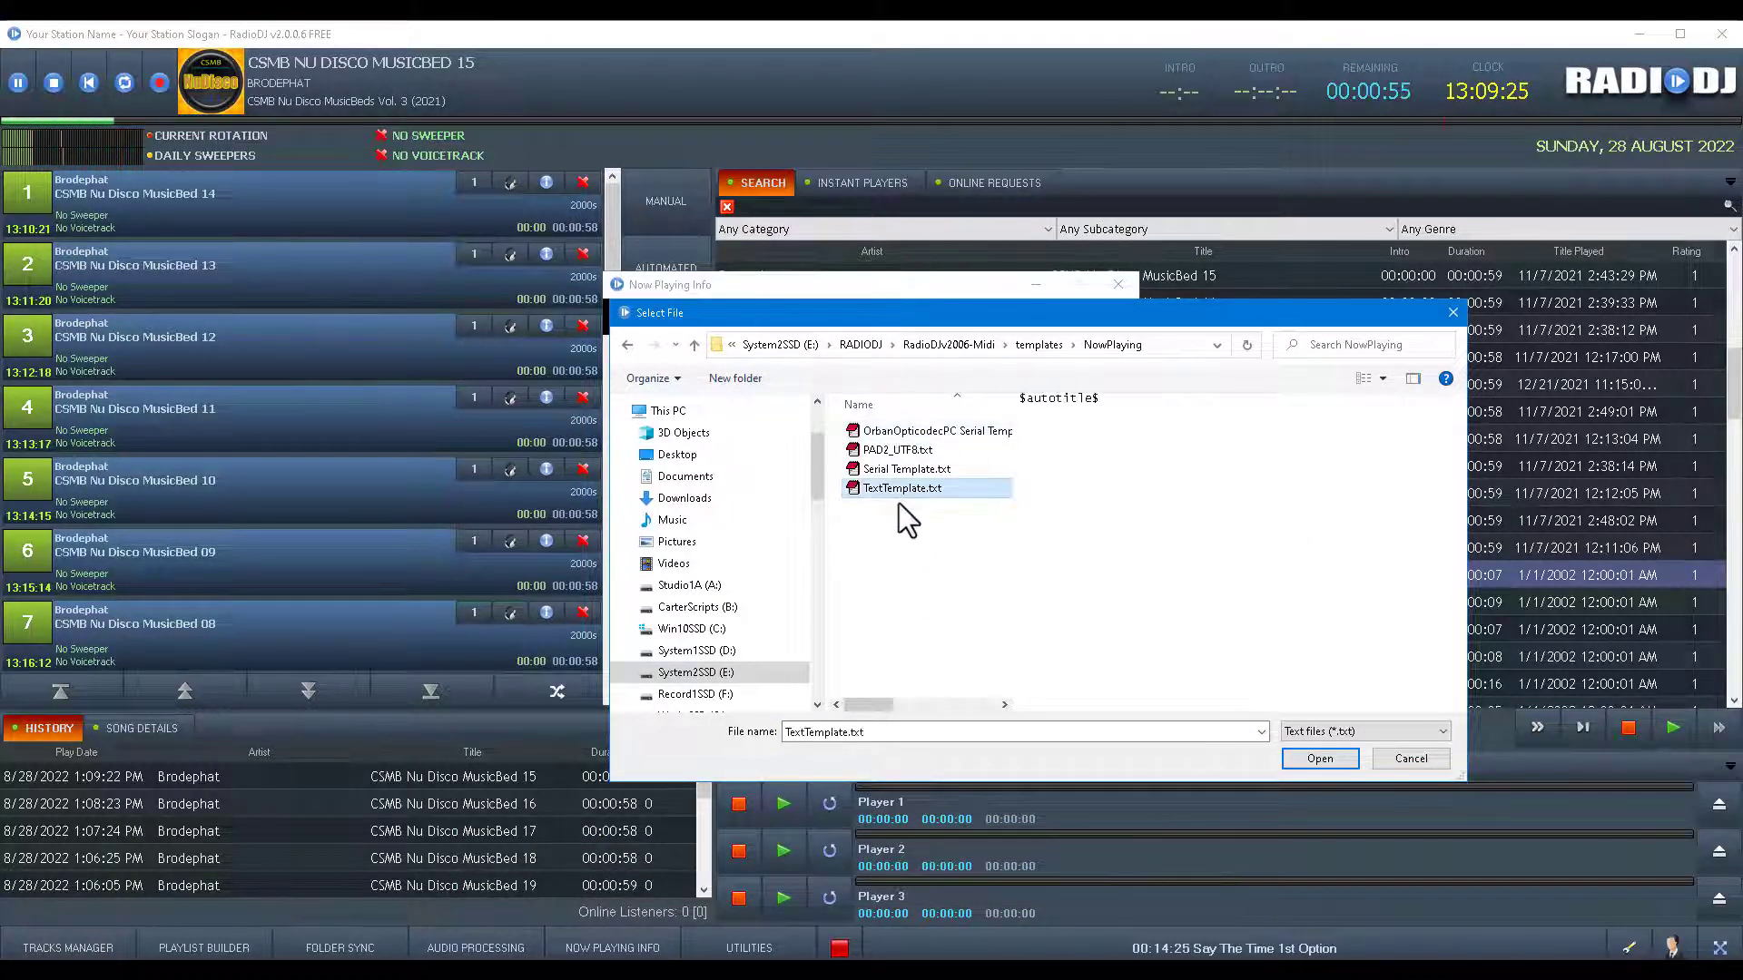
left_click(1310, 759)
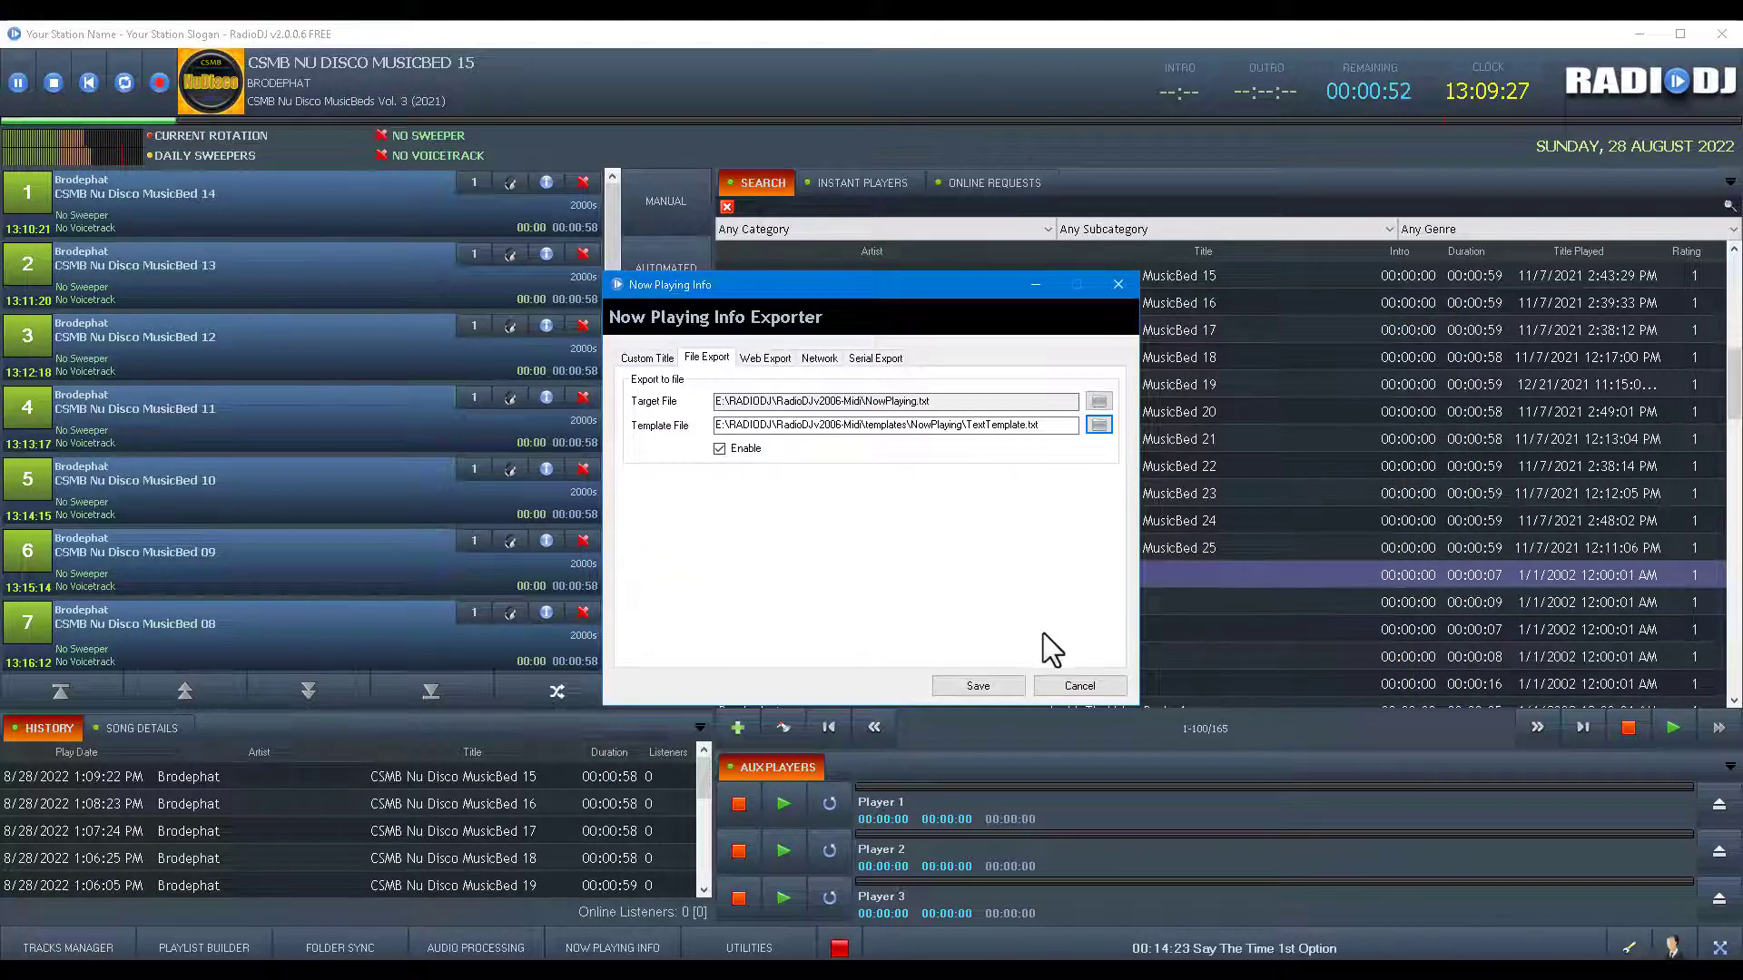
left_click(977, 685)
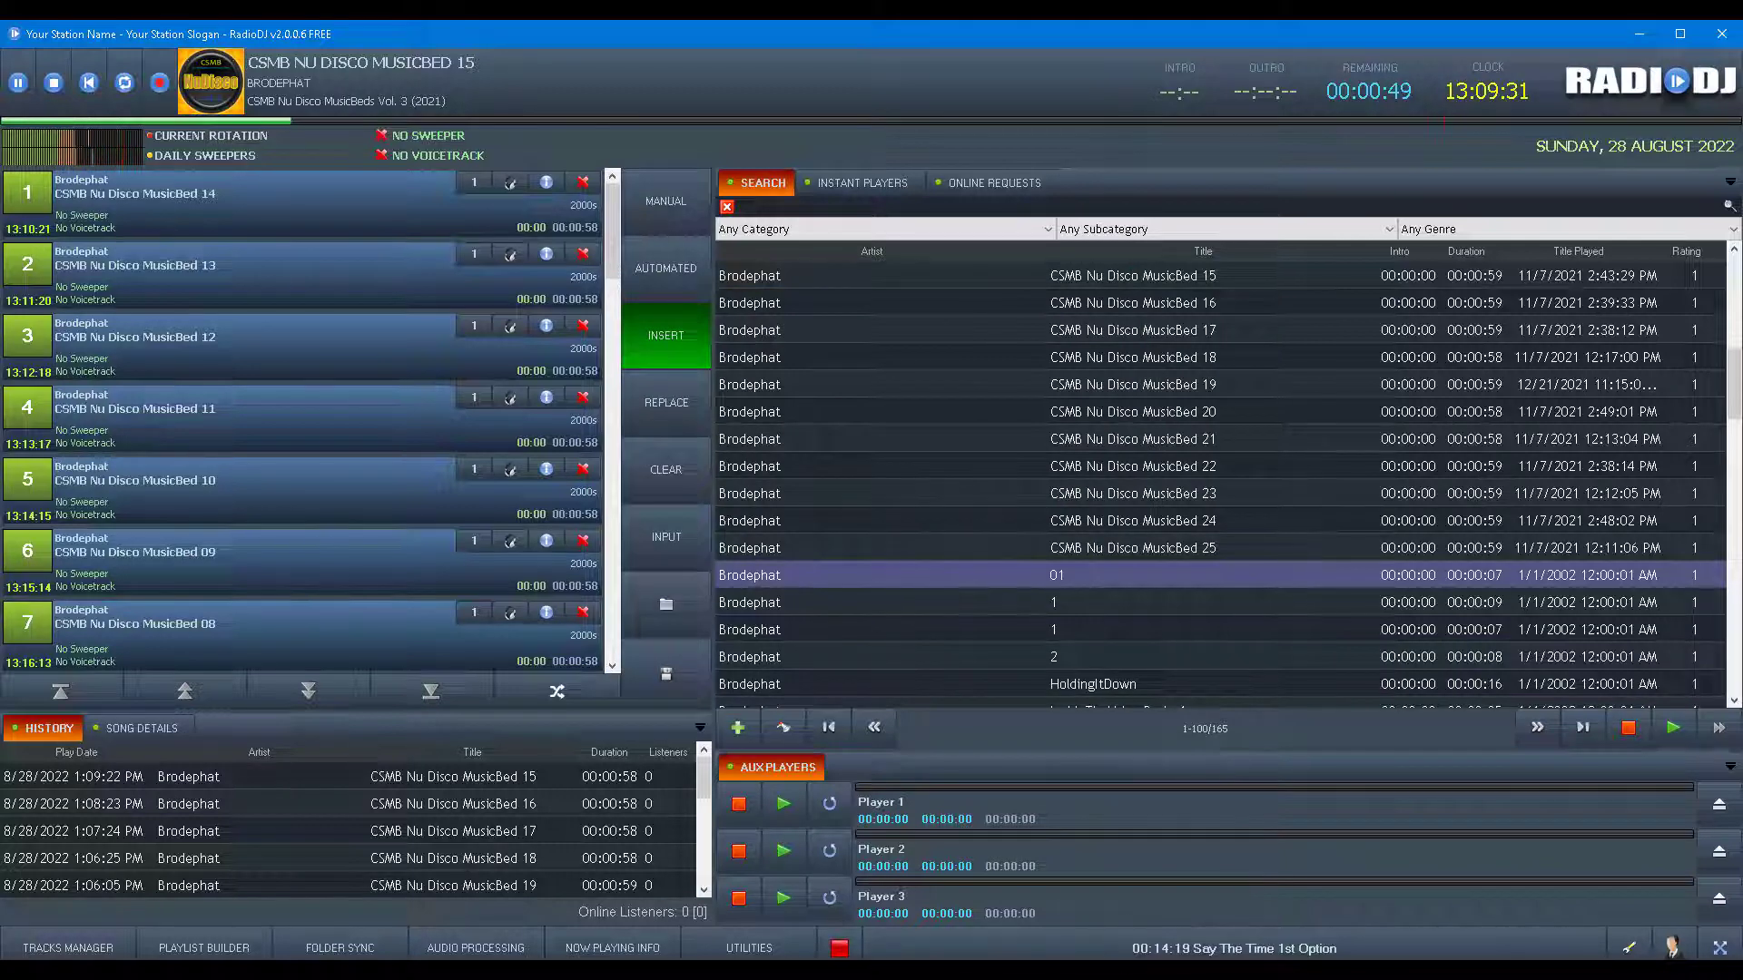
Reopen the now-playing export settings, check the Web Export entry, and save.
left_click(642, 951)
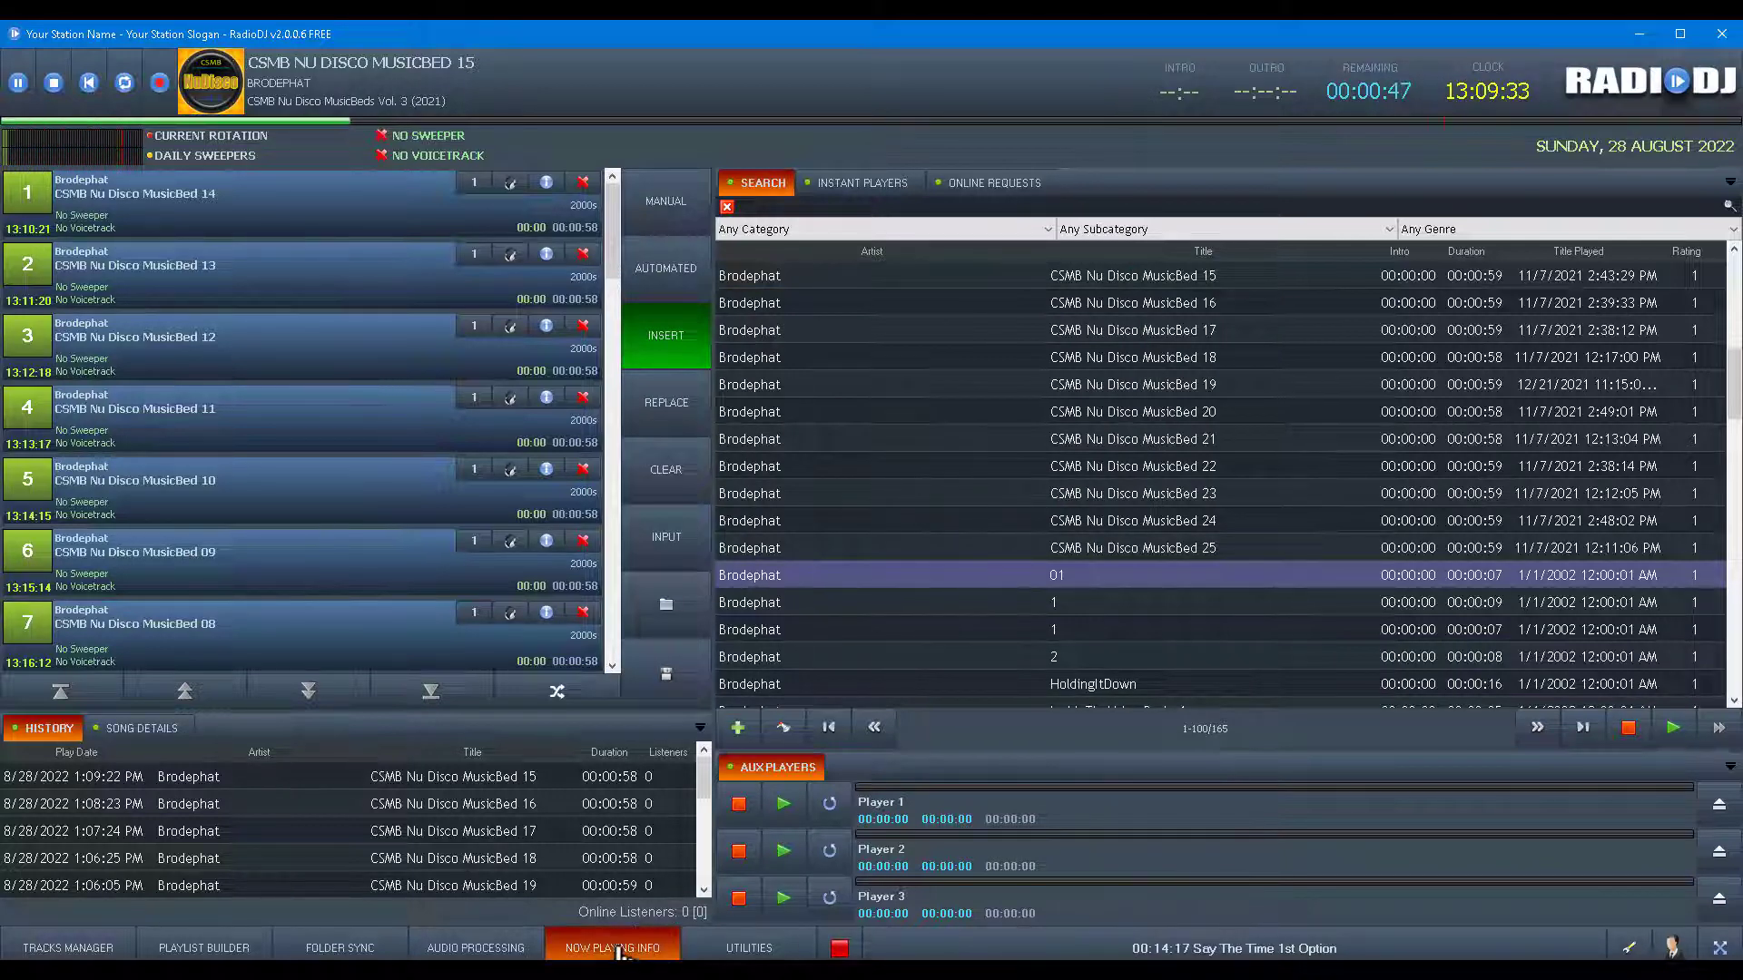
left_click(782, 359)
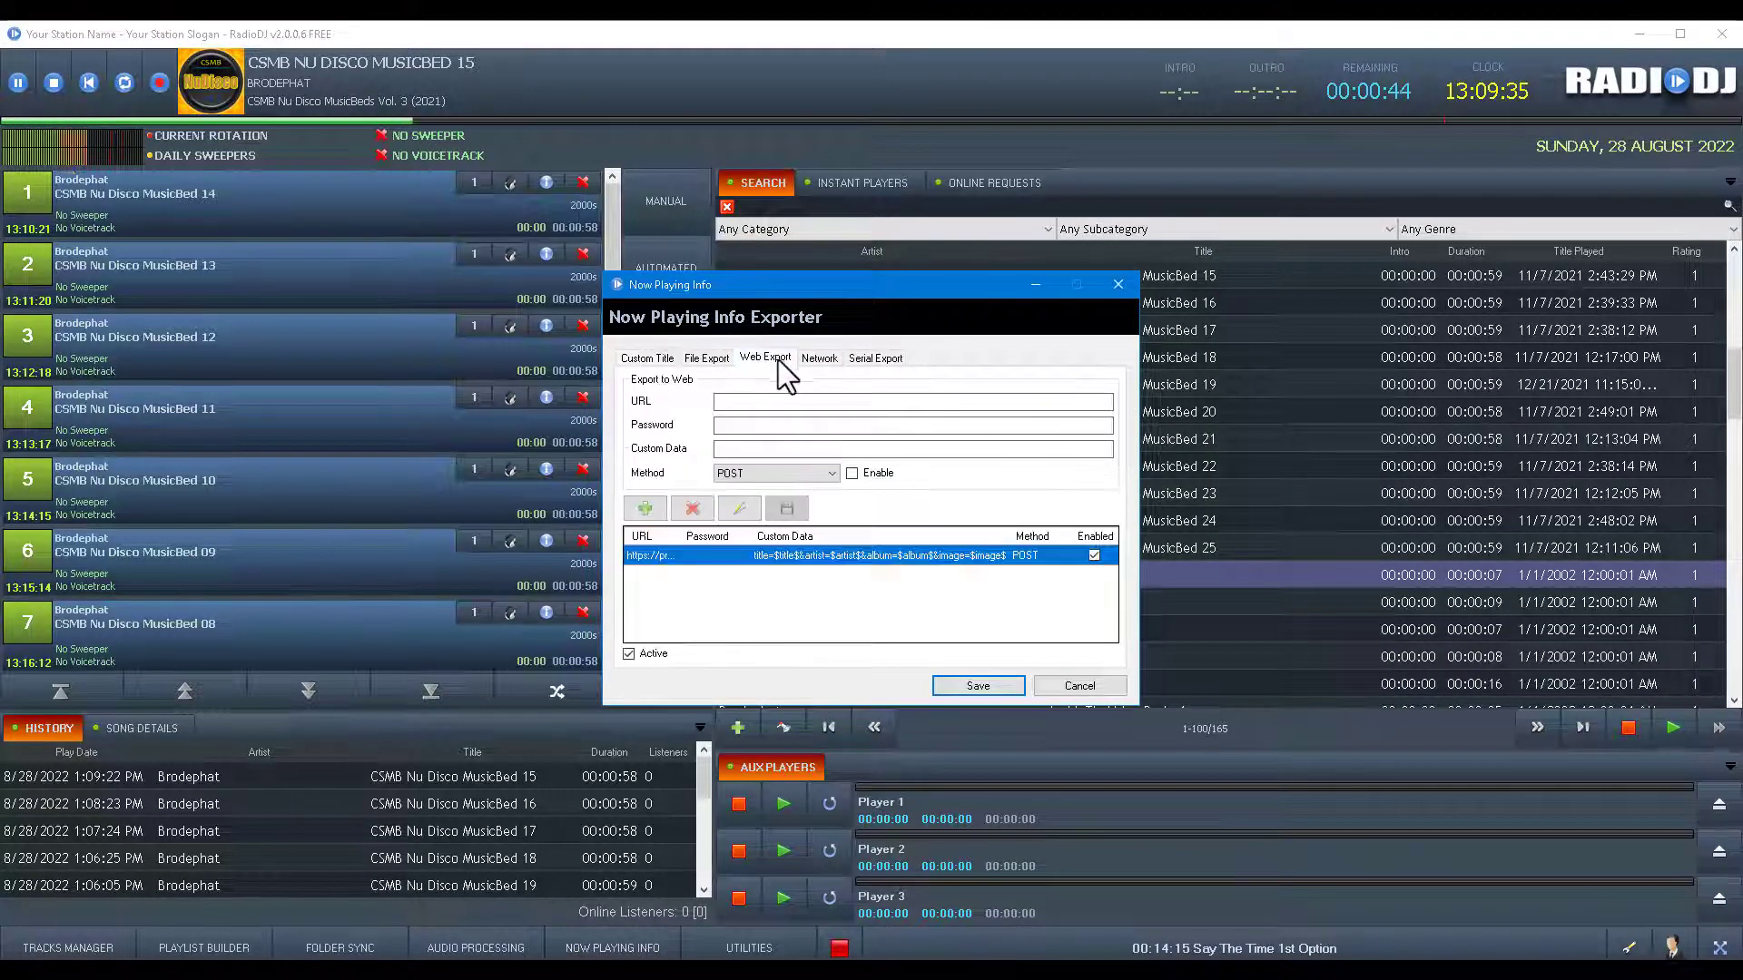
left_click(990, 688)
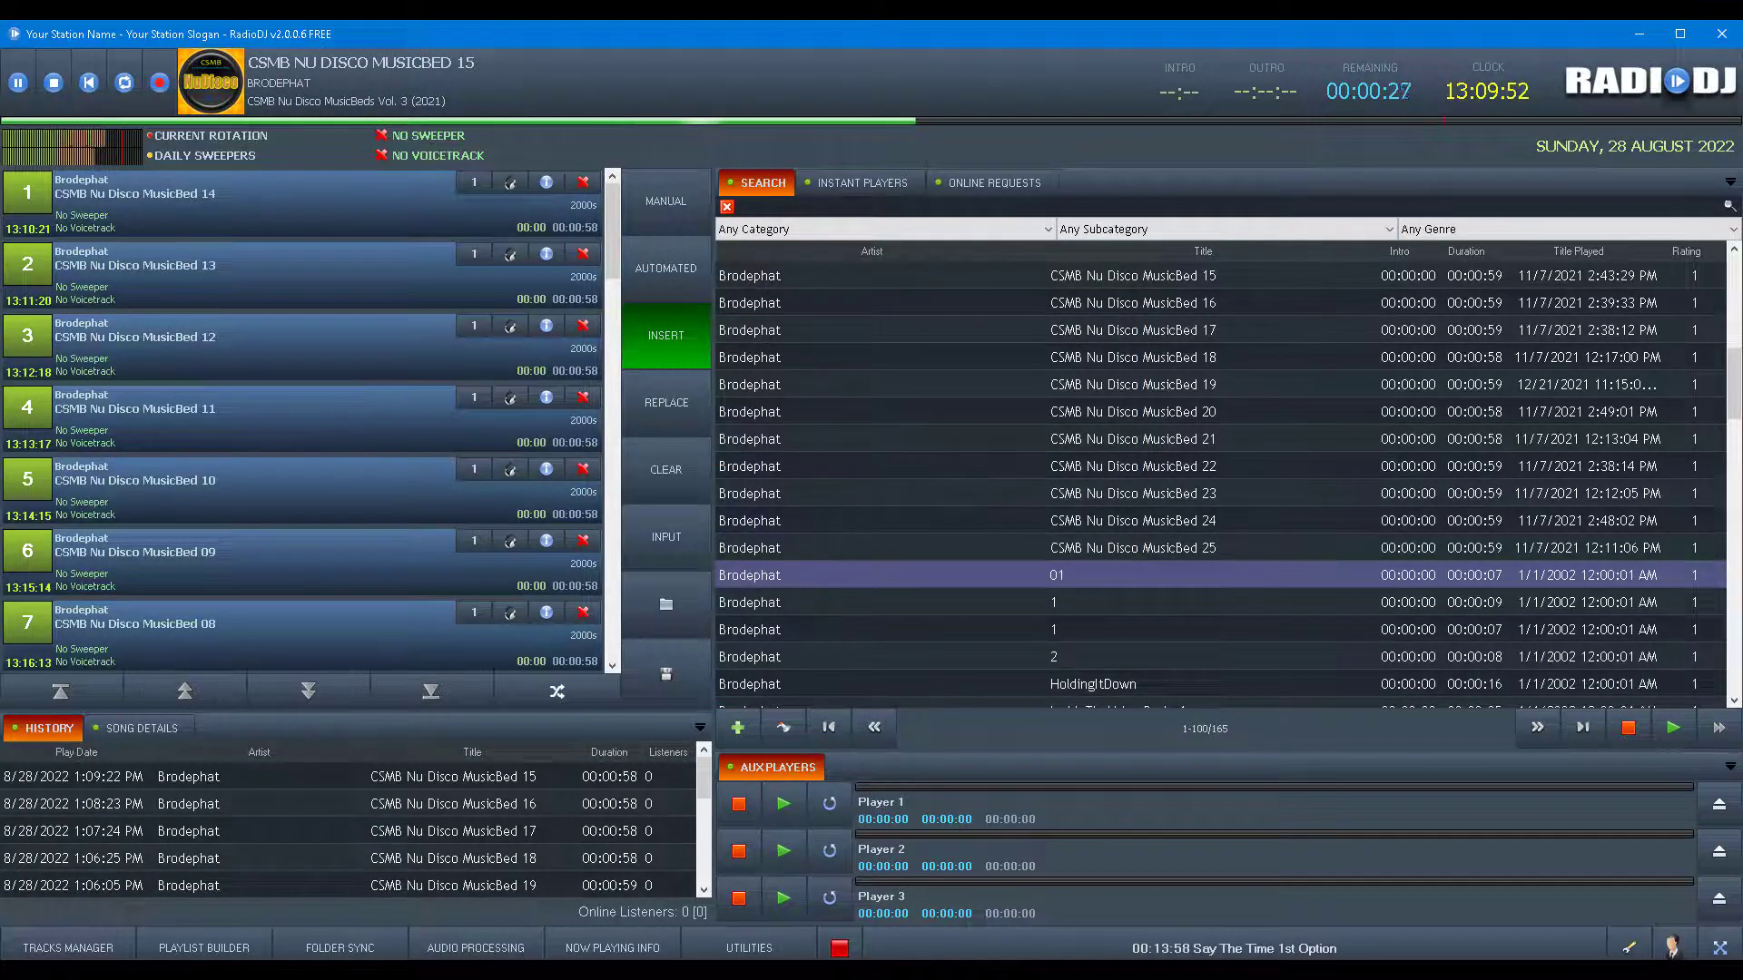
key("alt+Tab")
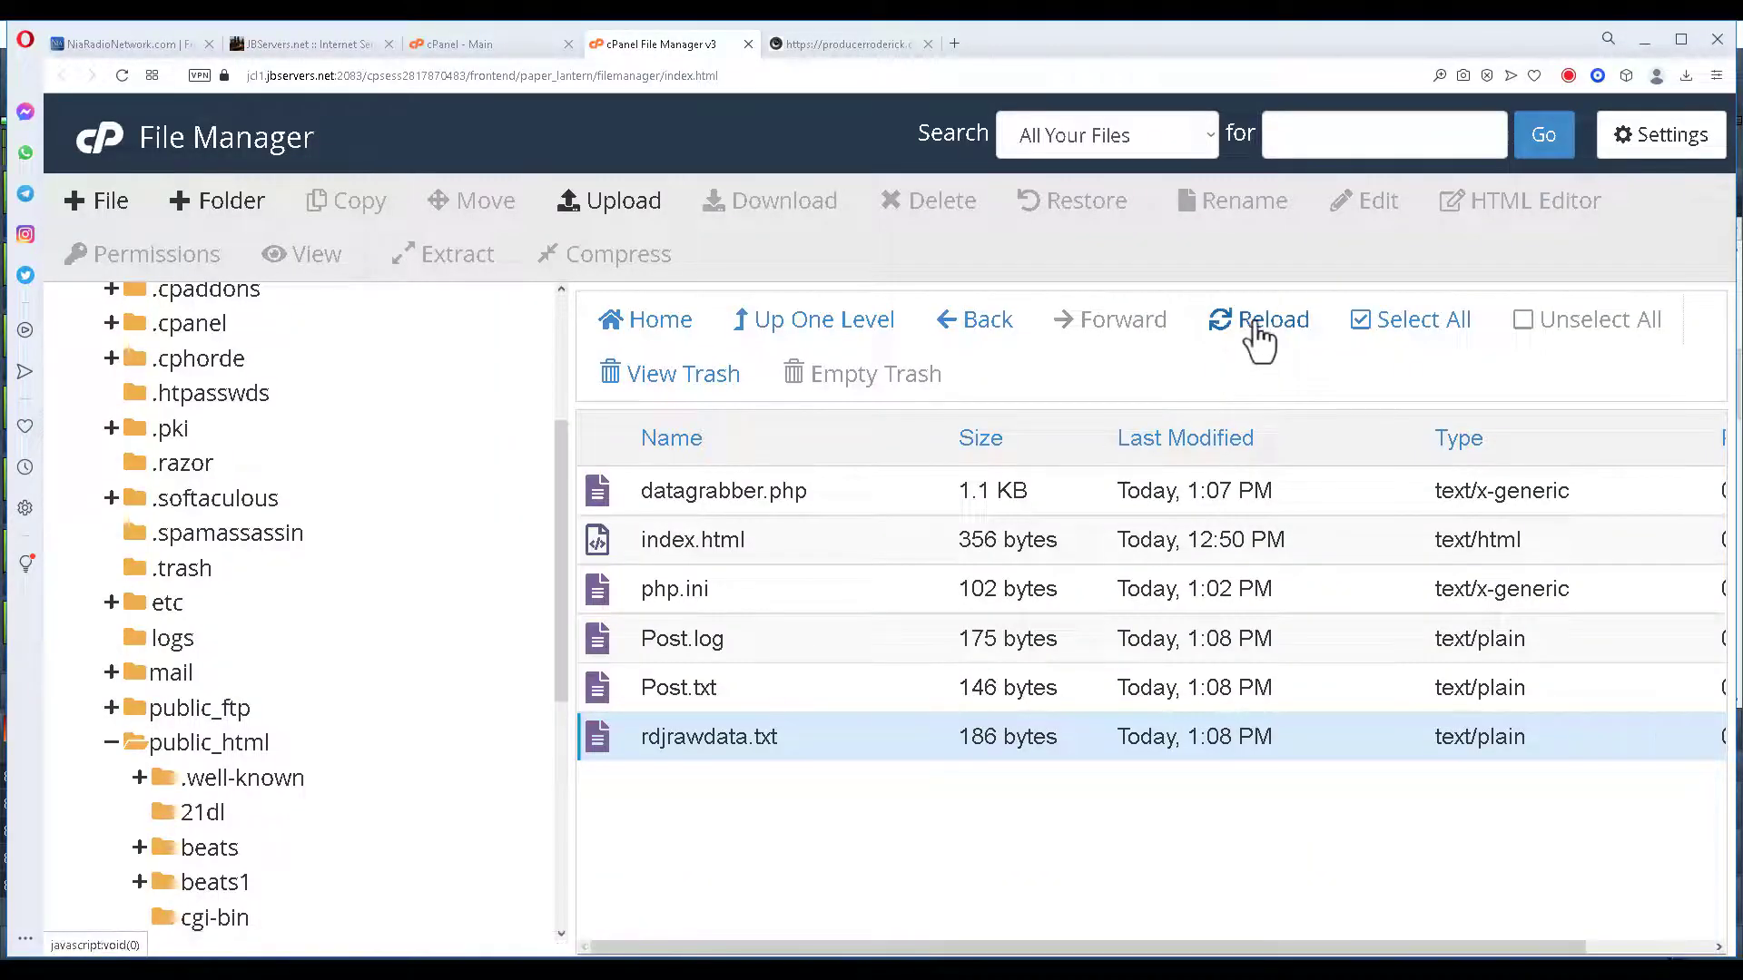
Reload the folder, check RadioDJ's current track, and read Post.txt's title, artist, album and art file.
left_click(1260, 340)
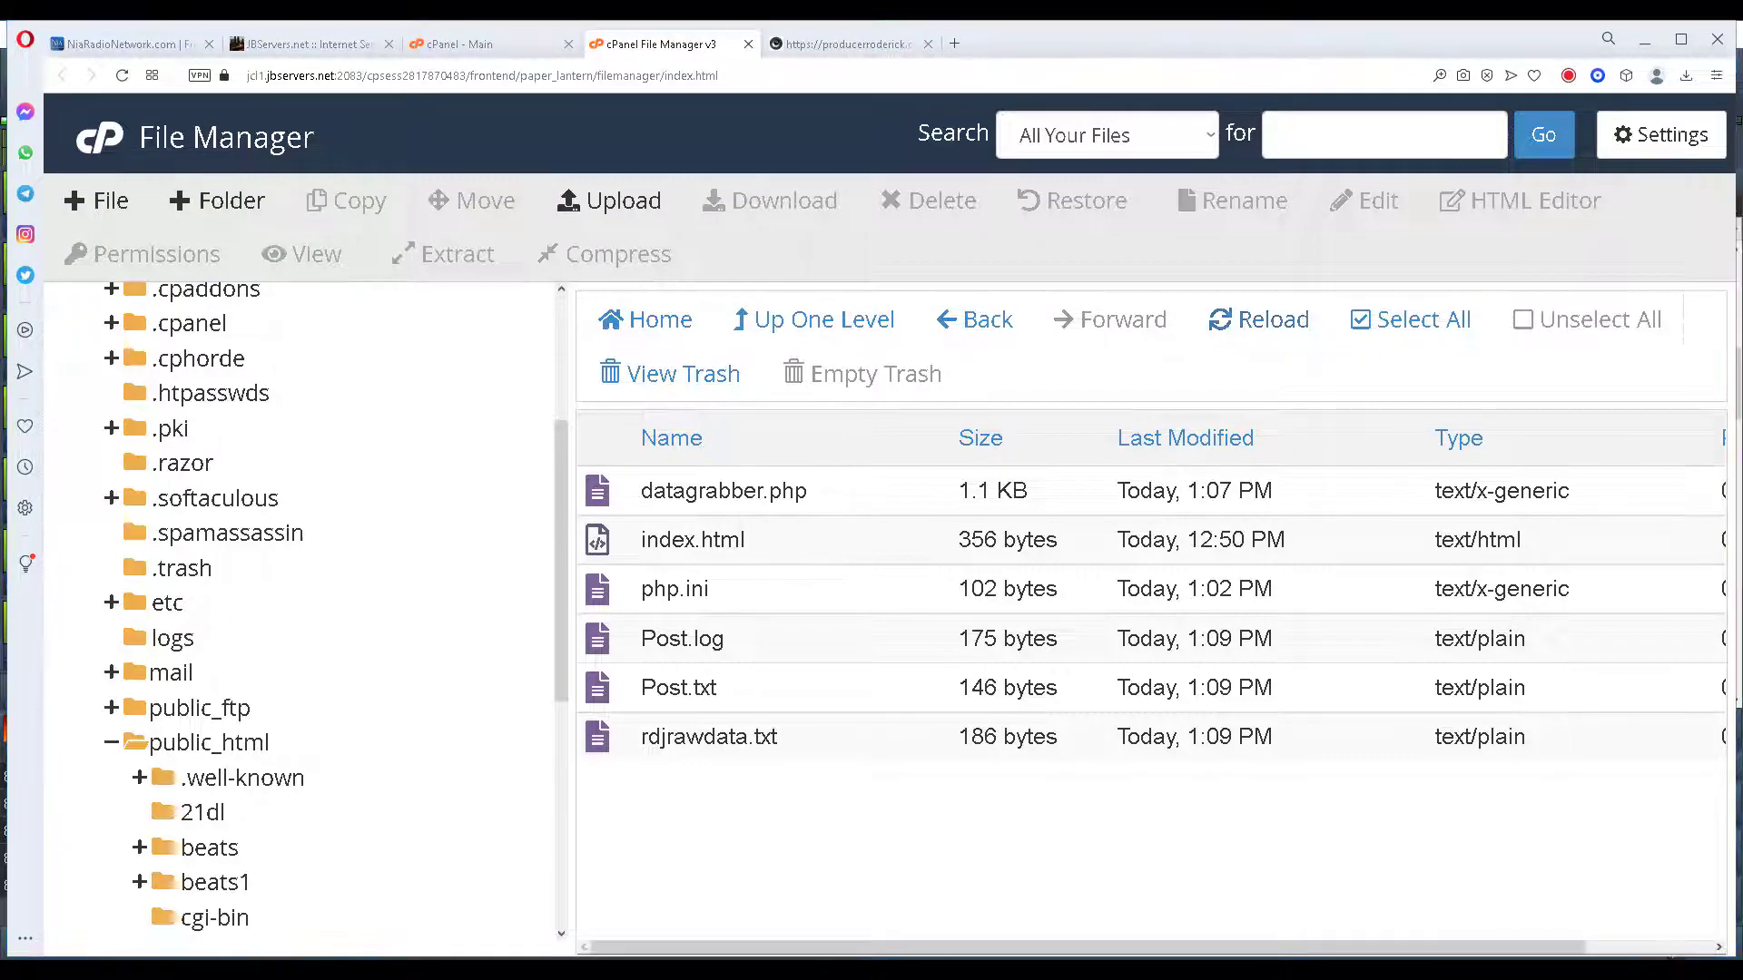
left_click(1441, 947)
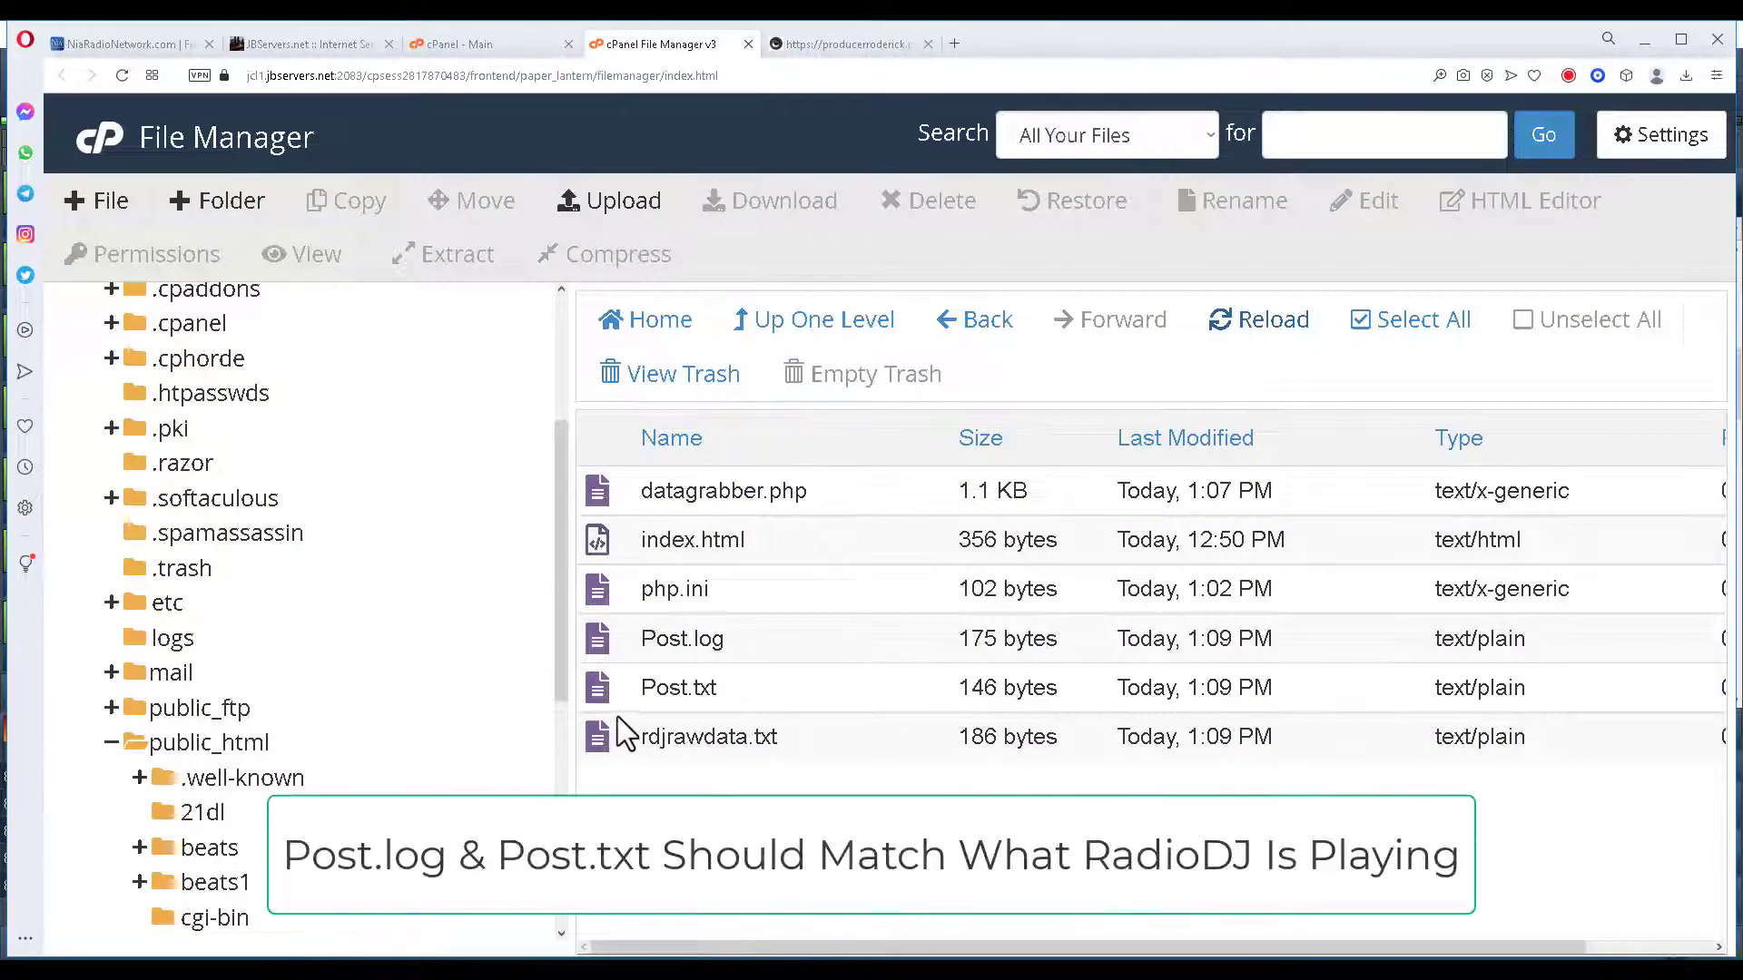
right_click(601, 695)
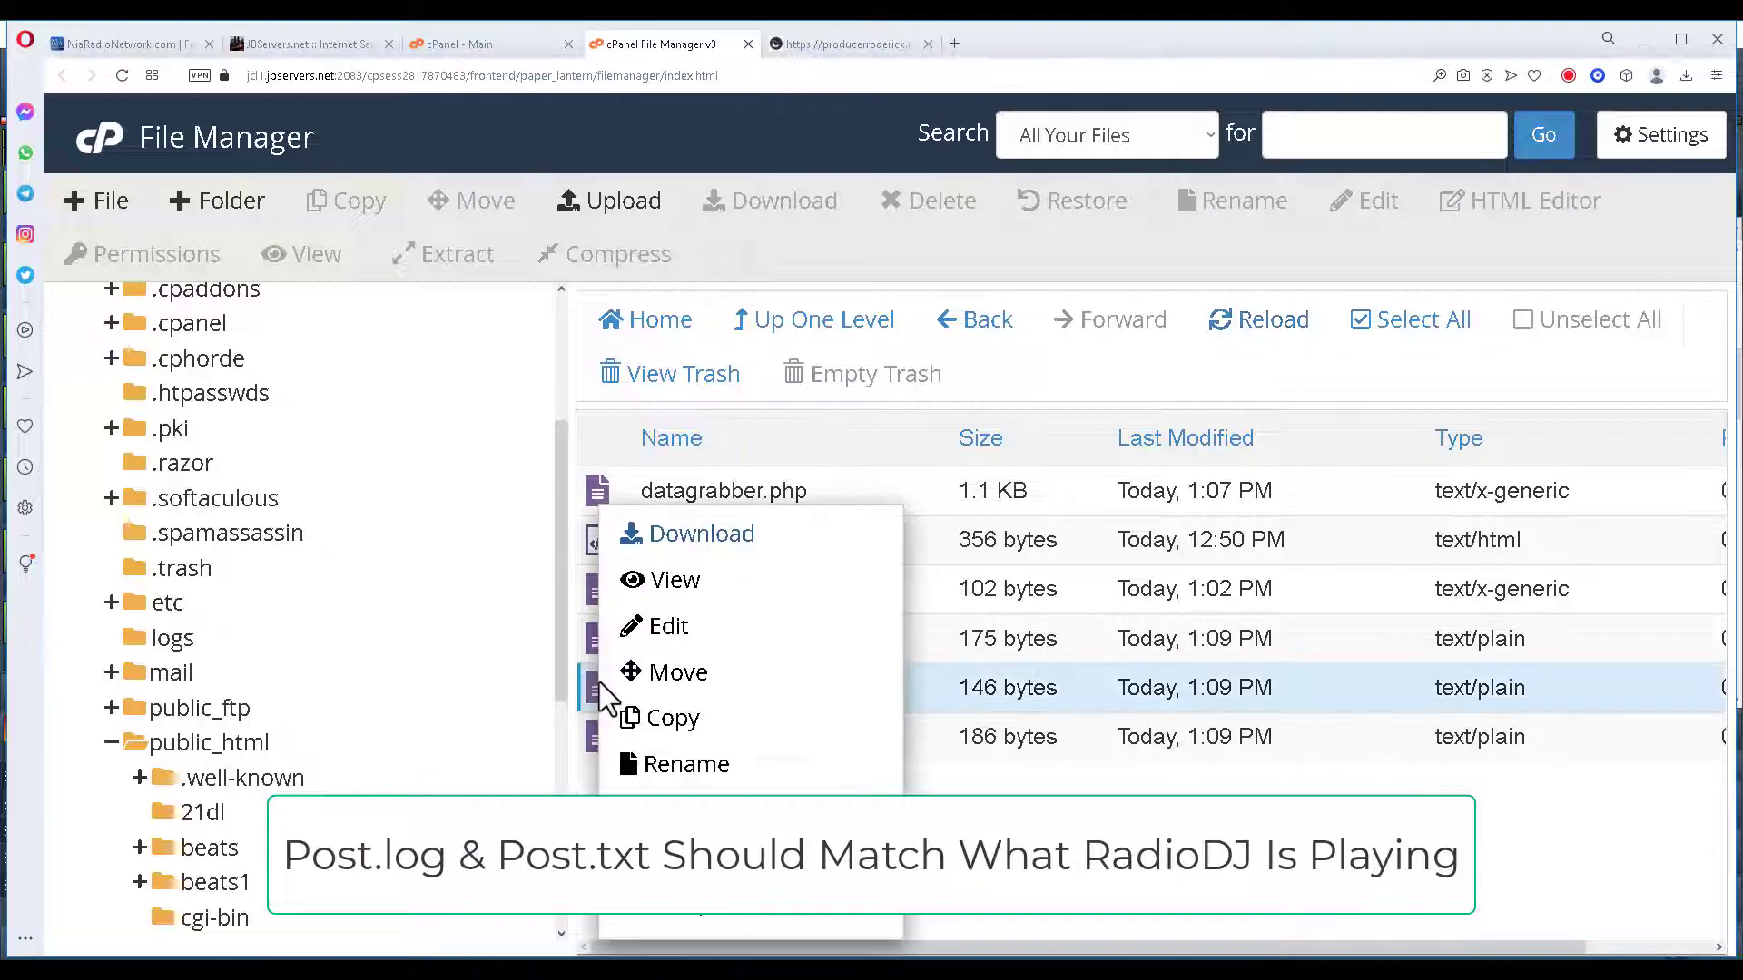
left_click(695, 584)
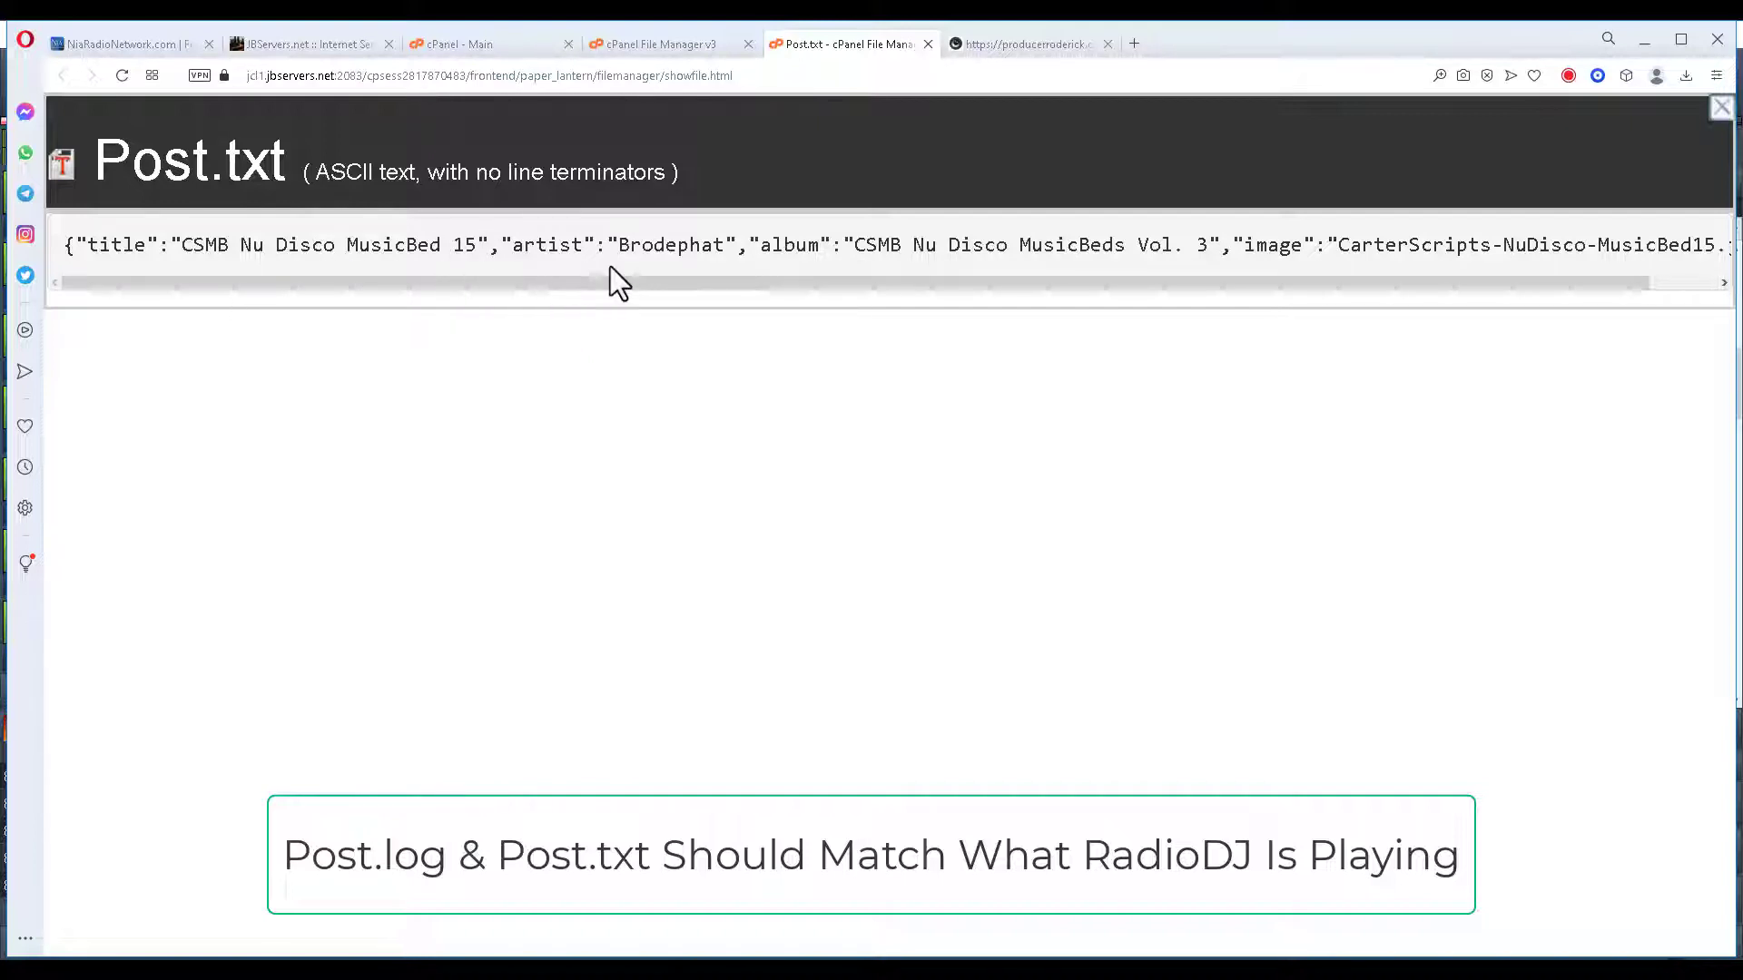
left_click_drag(574, 281, 664, 294)
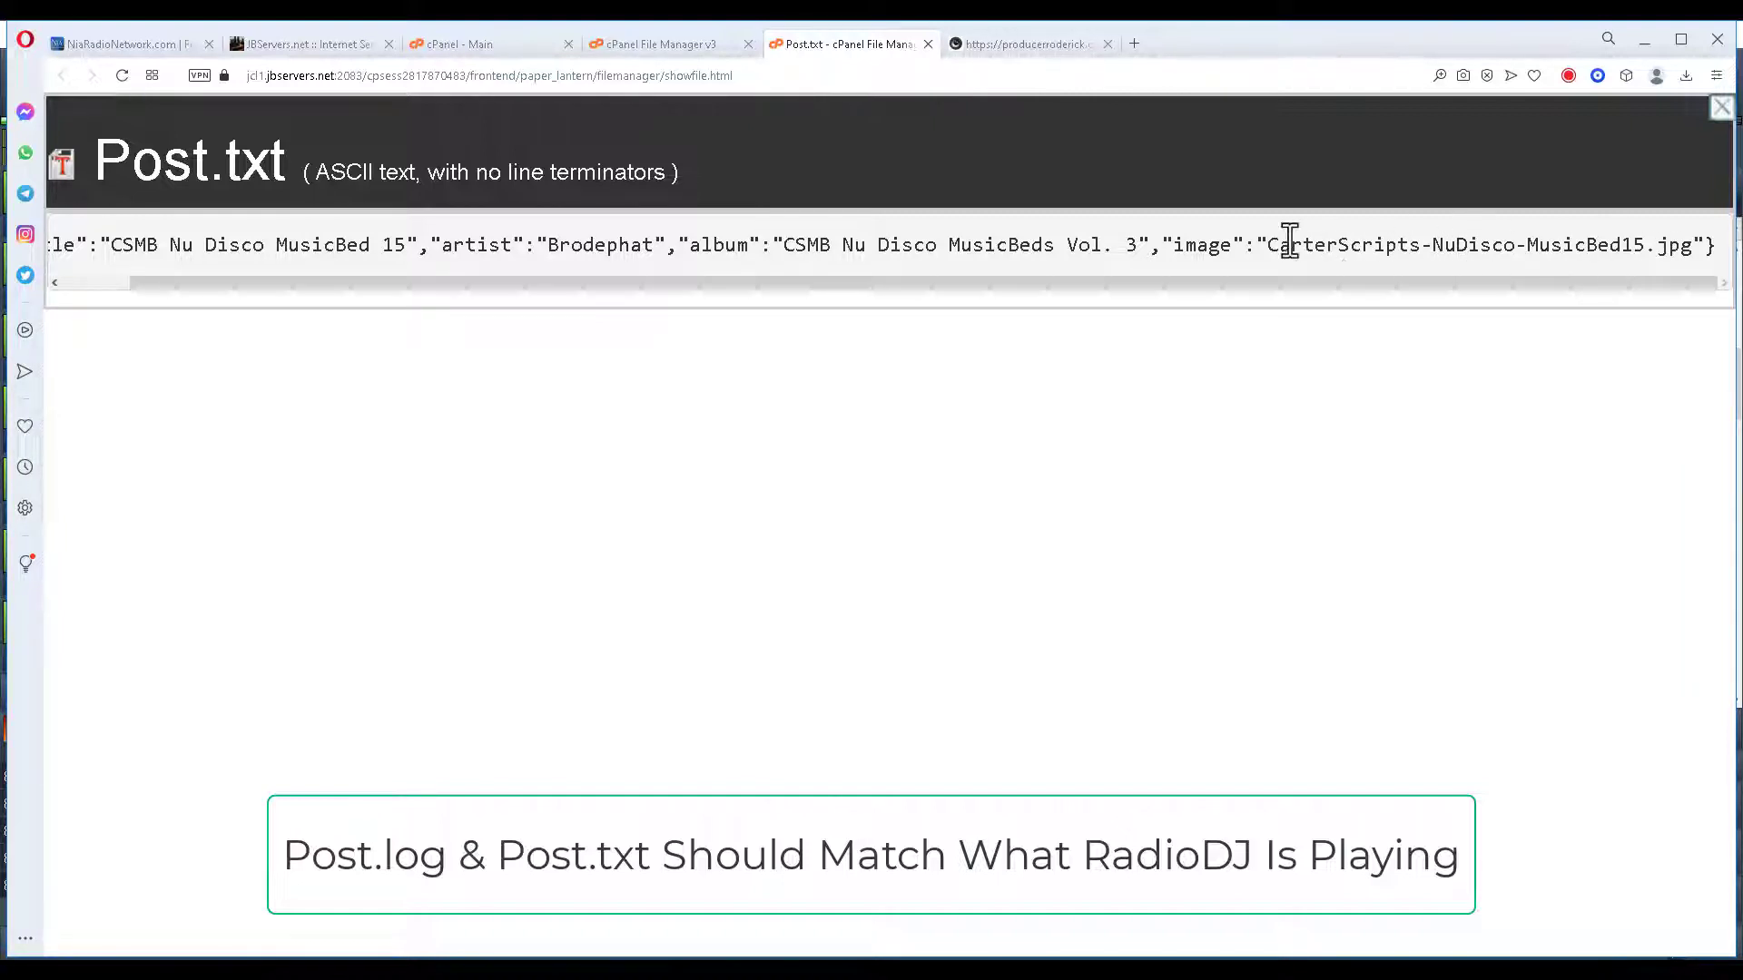
left_click(926, 44)
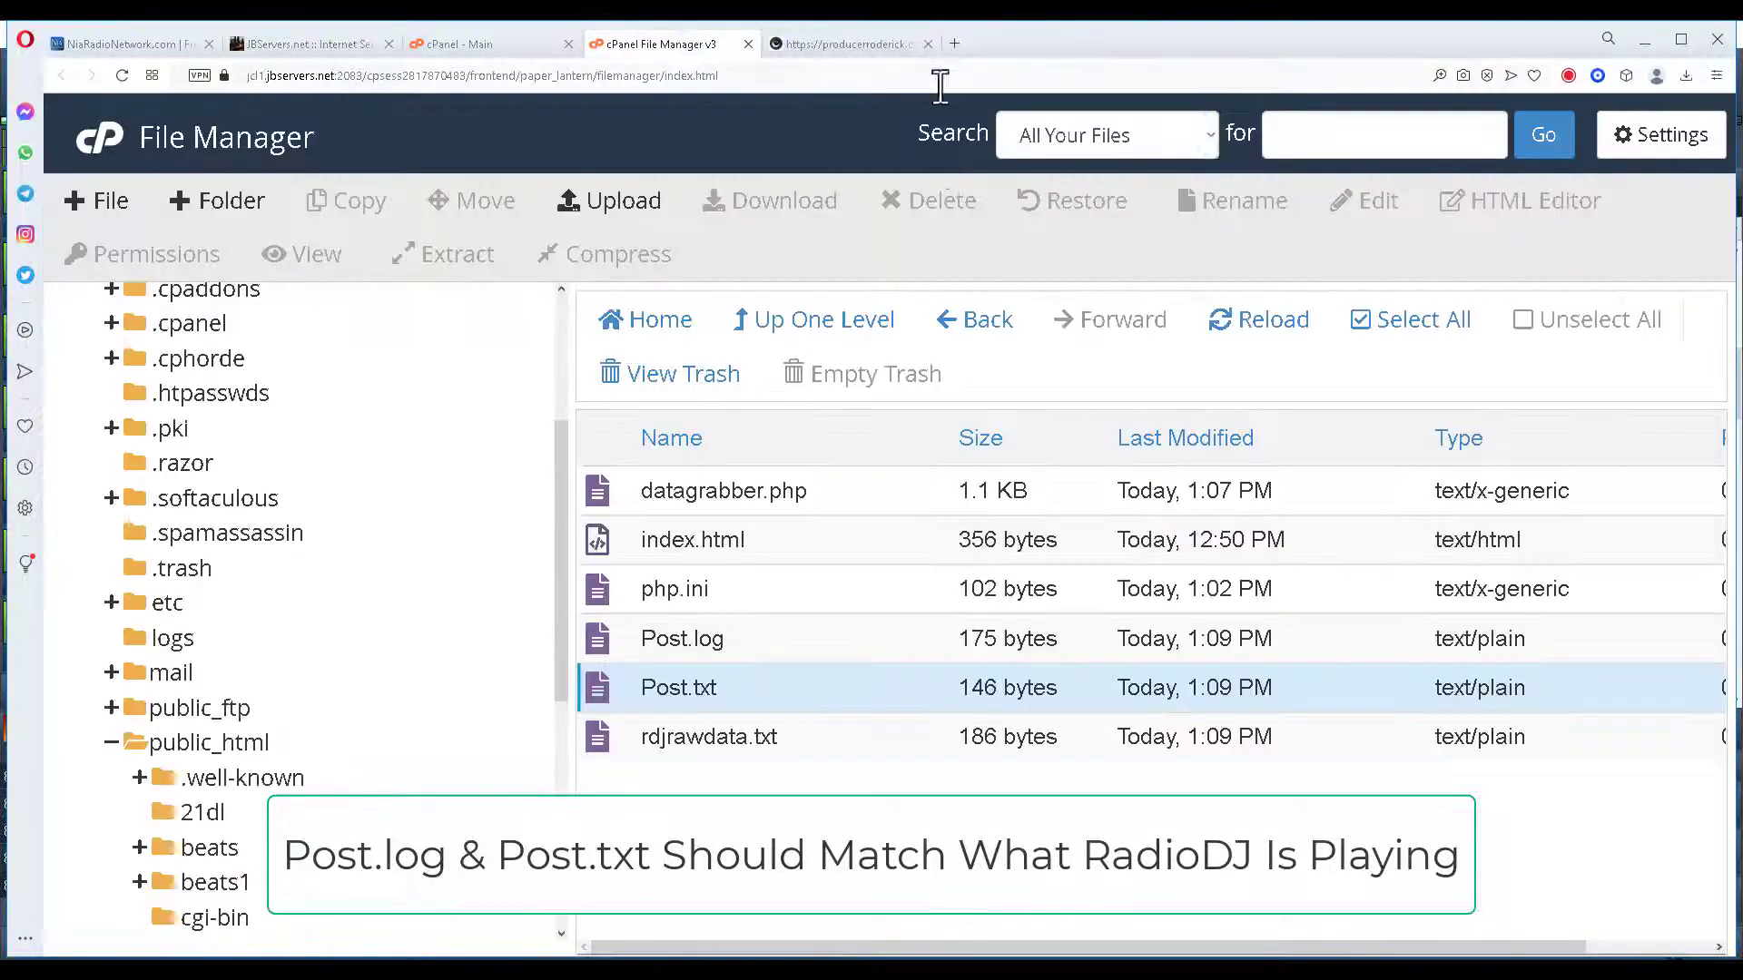
Reload the folder again and view the updated Post.txt contents.
left_click(1283, 324)
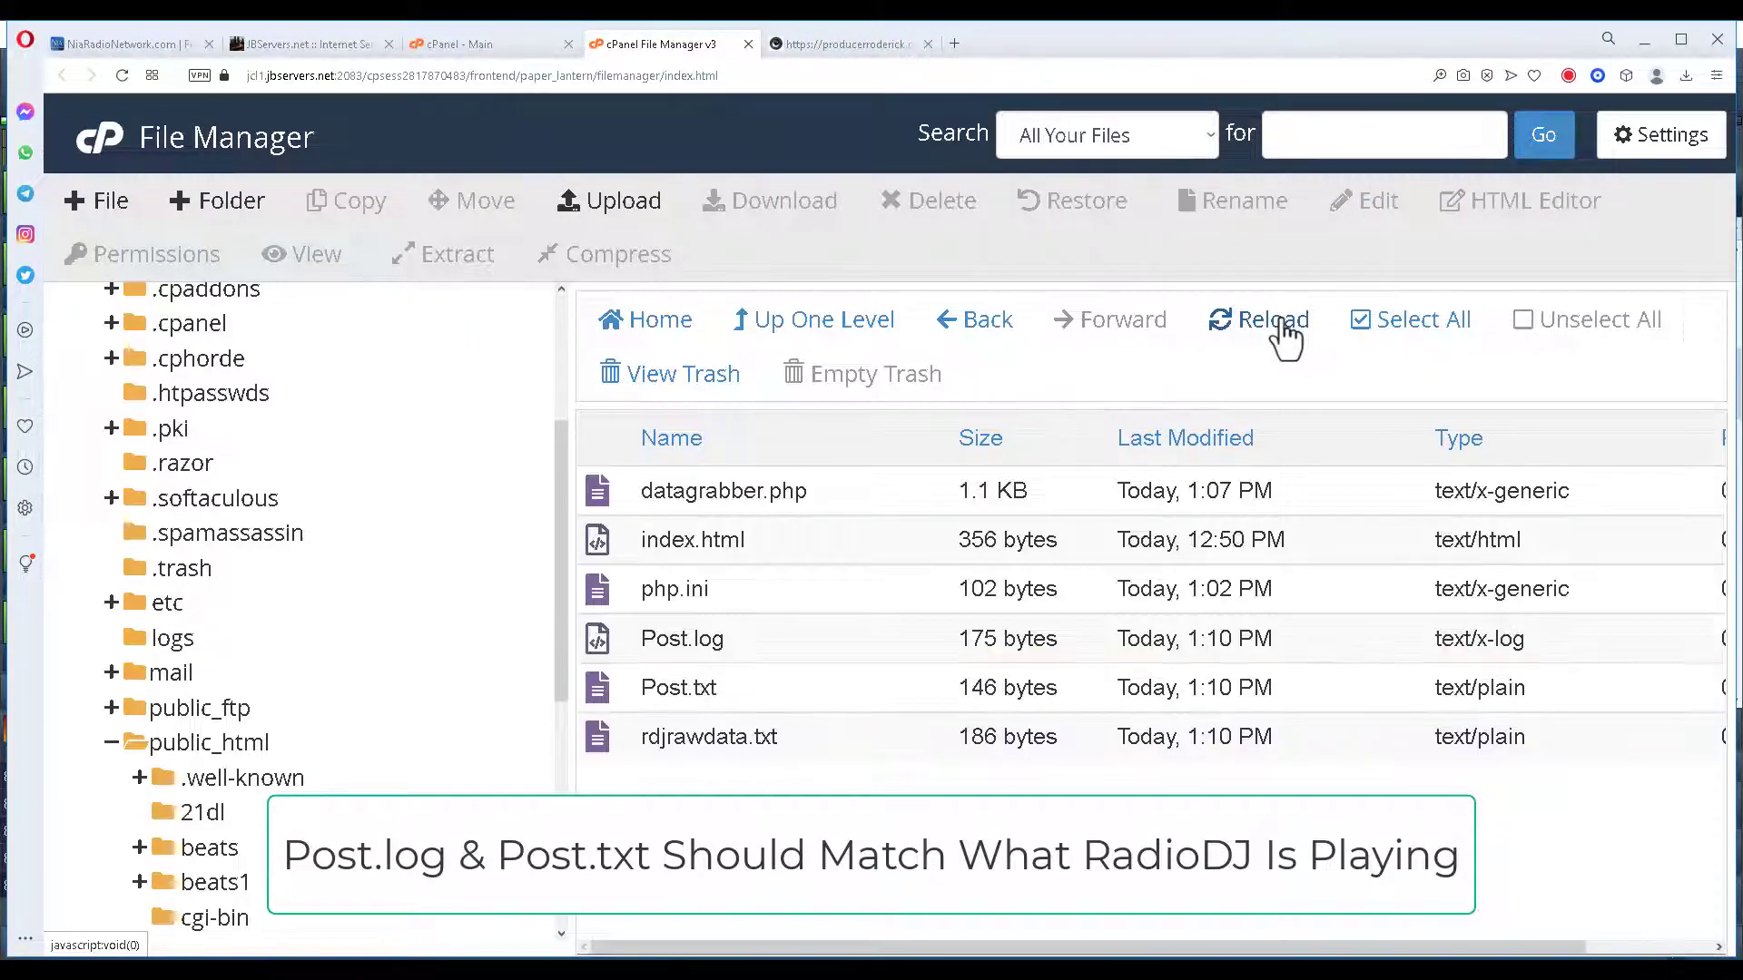
right_click(602, 699)
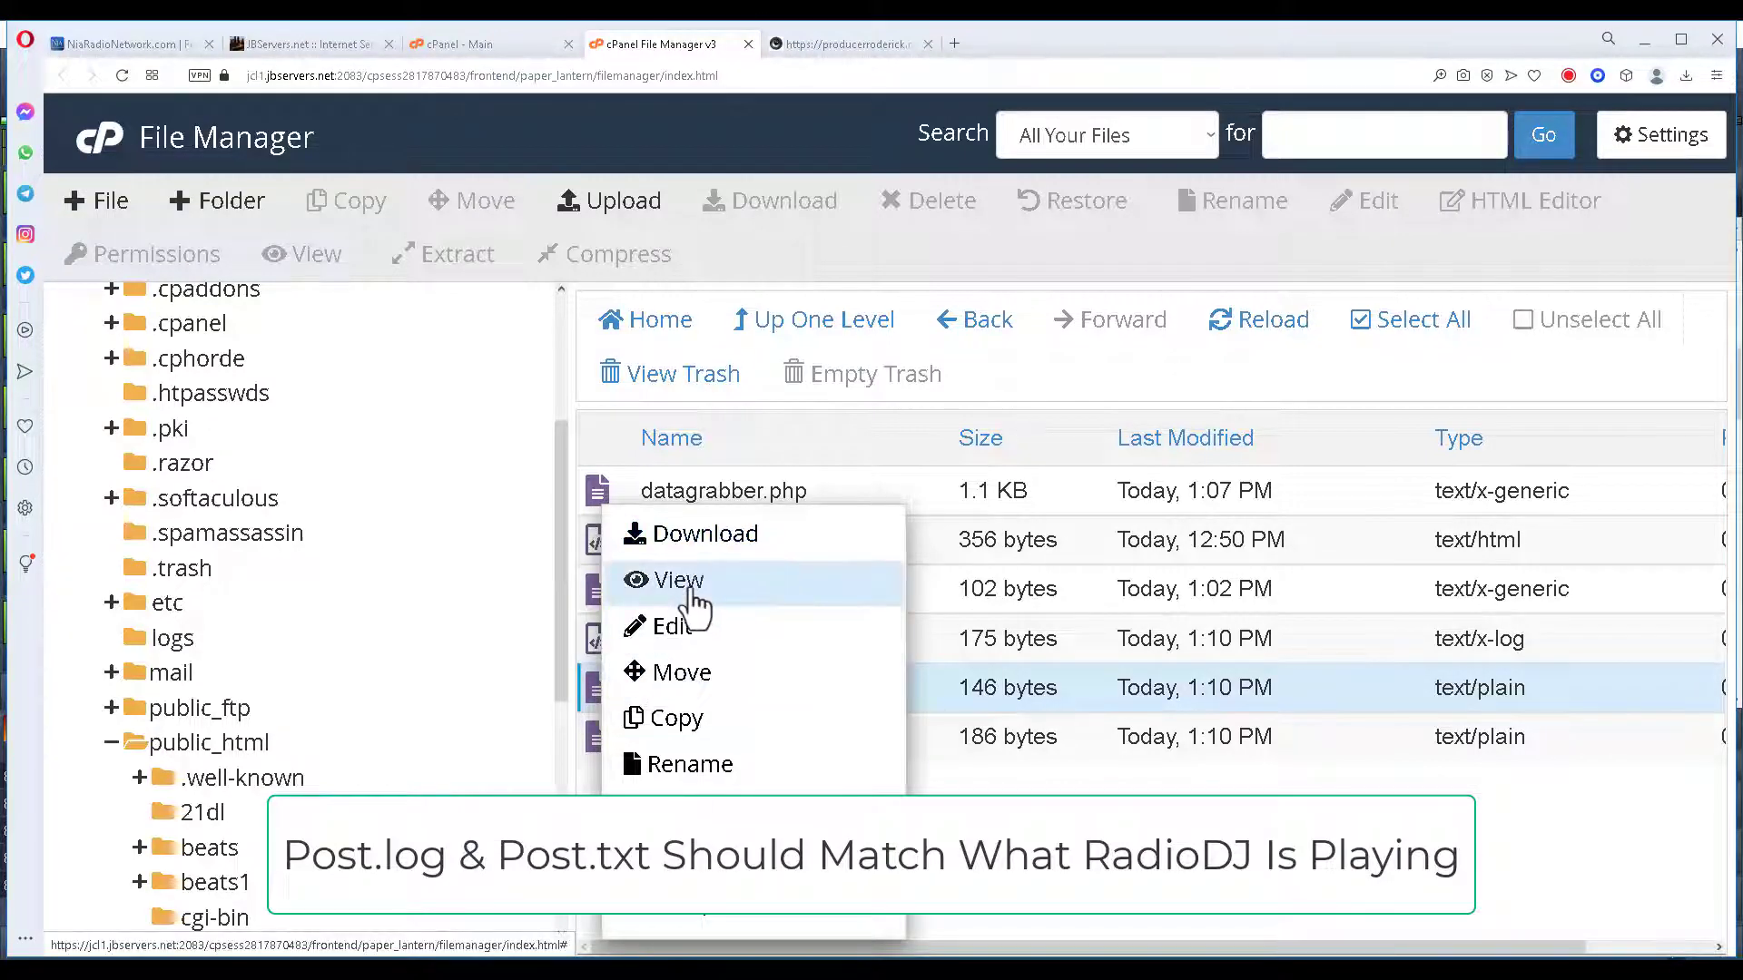
left_click(681, 583)
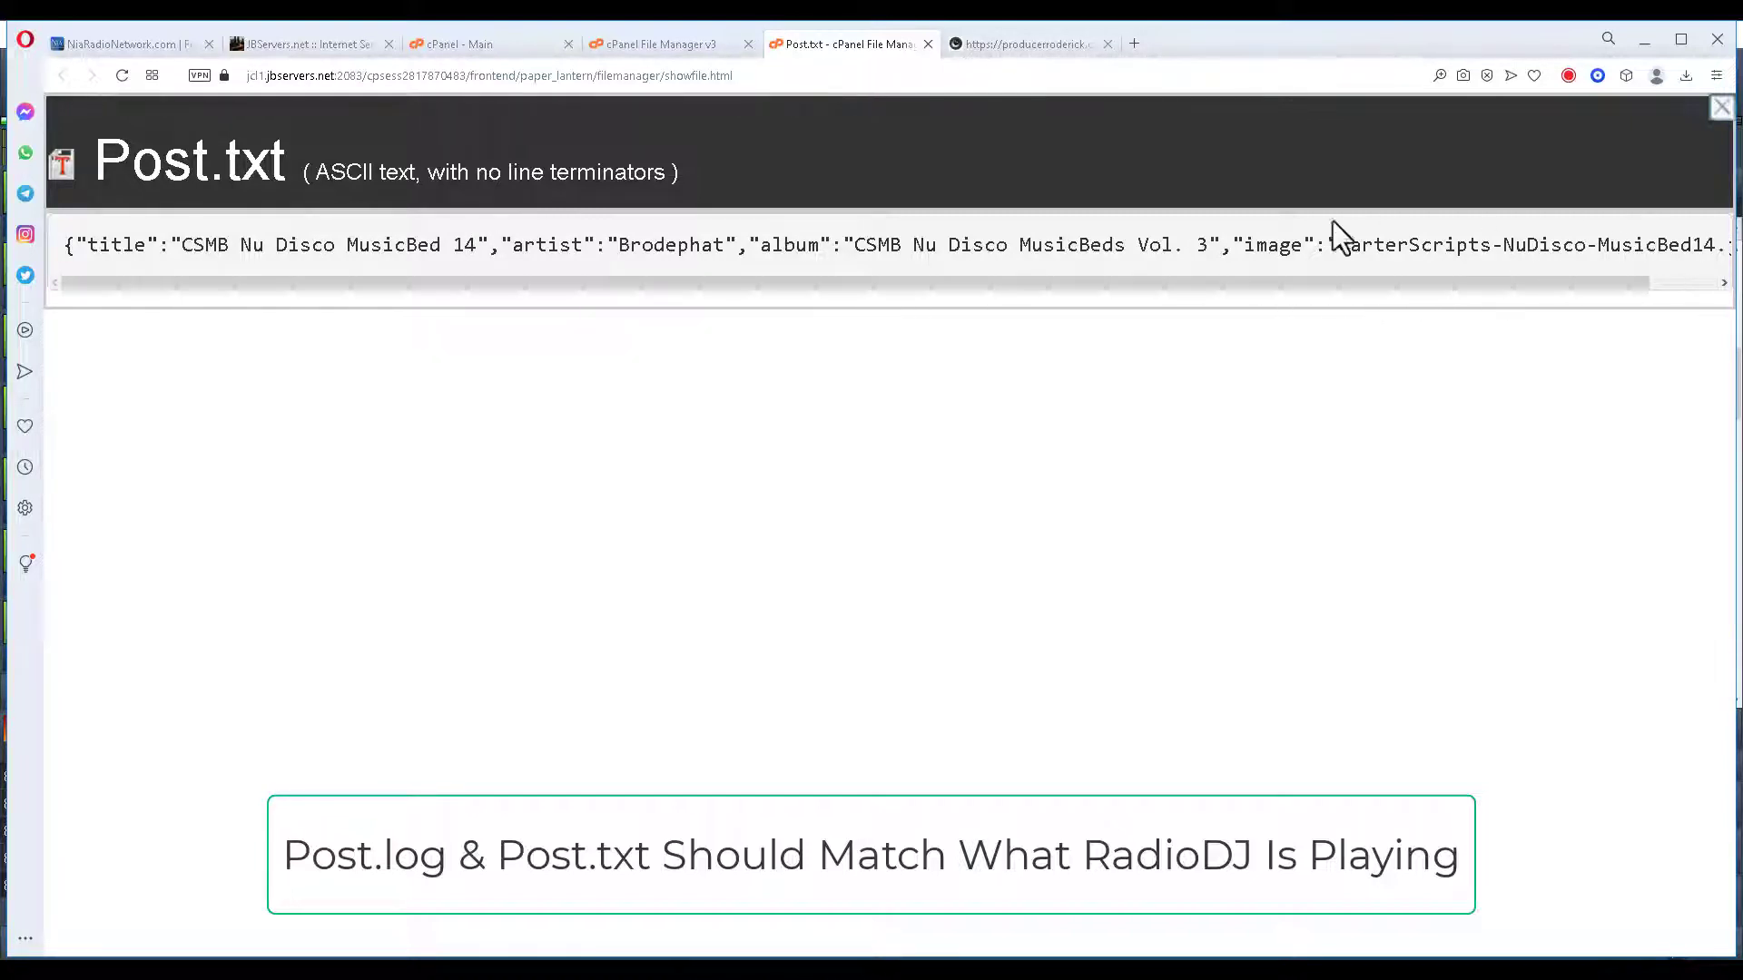
left_click(927, 44)
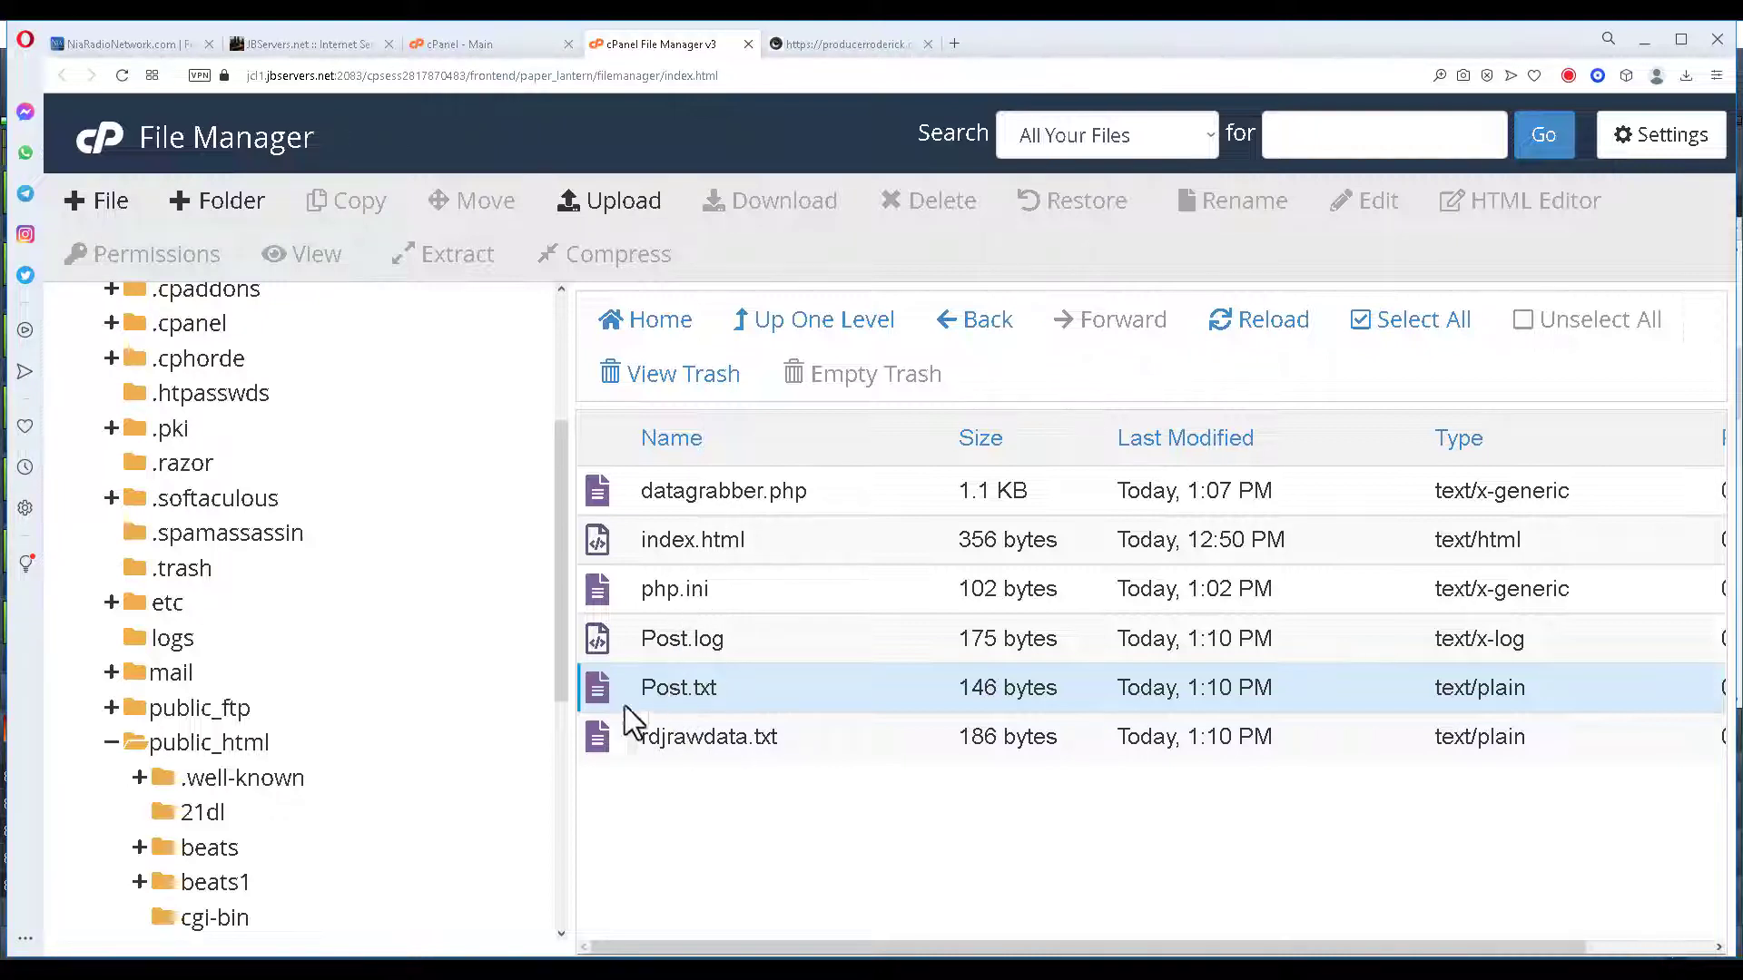
Open rdjrawdata.txt in the editor to inspect its serialized track data, close it, and reload.
right_click(597, 753)
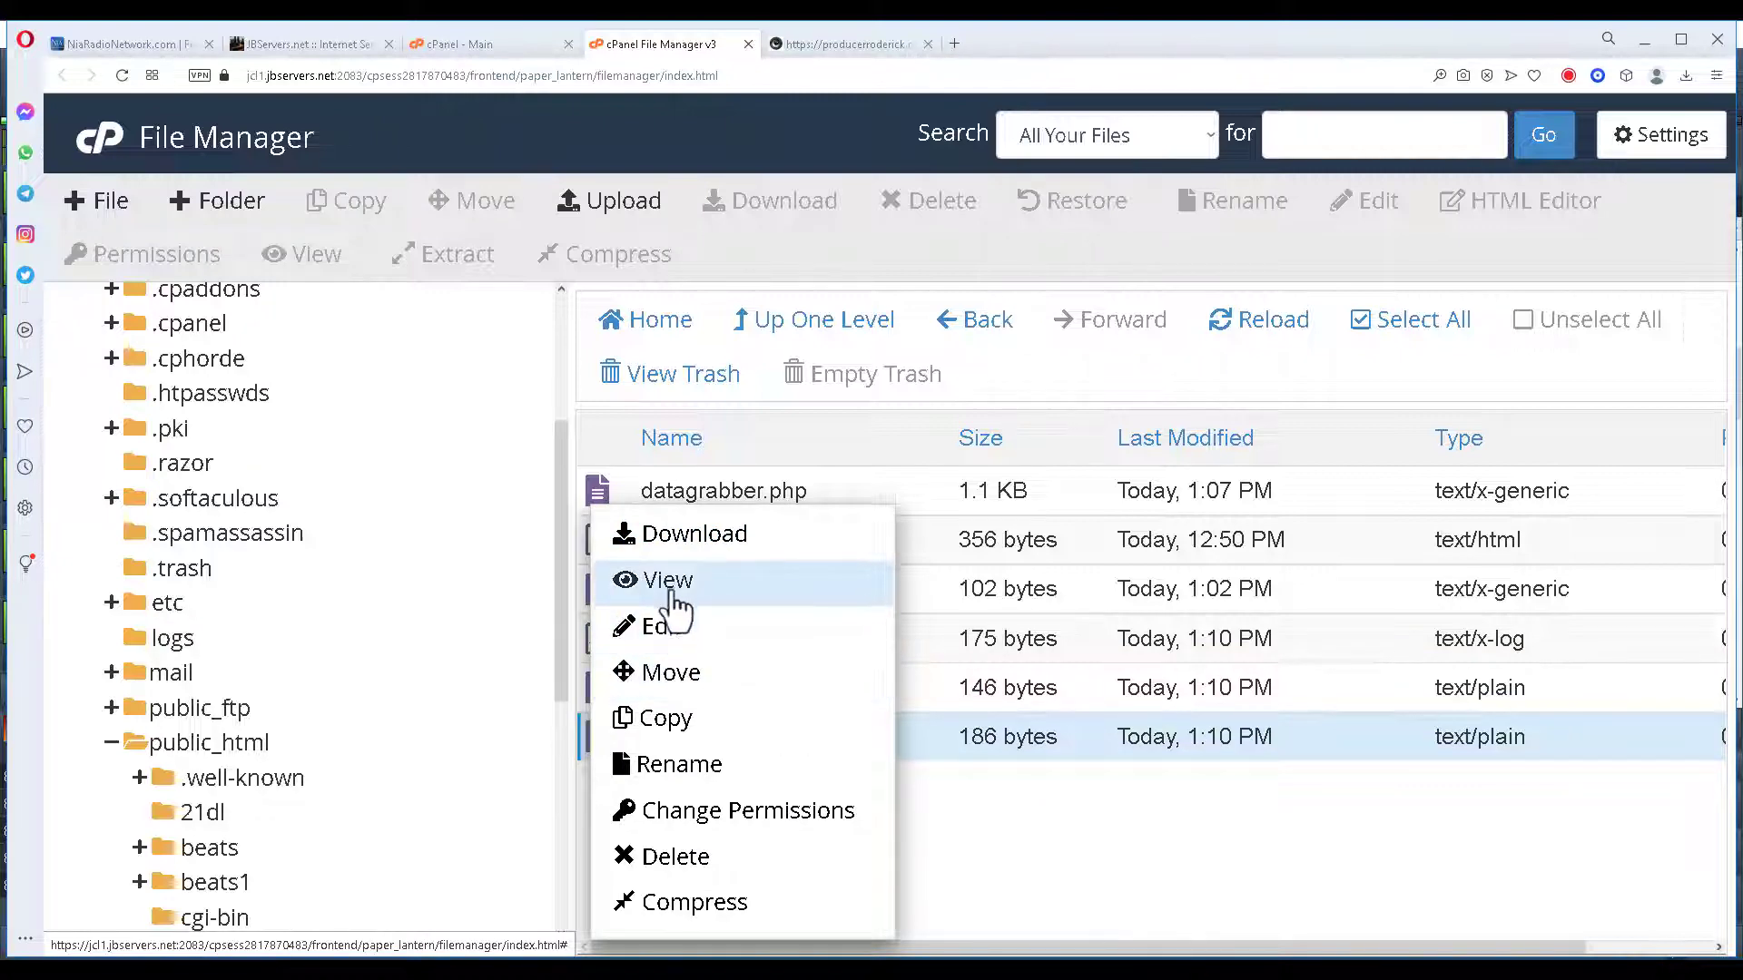
left_click(661, 628)
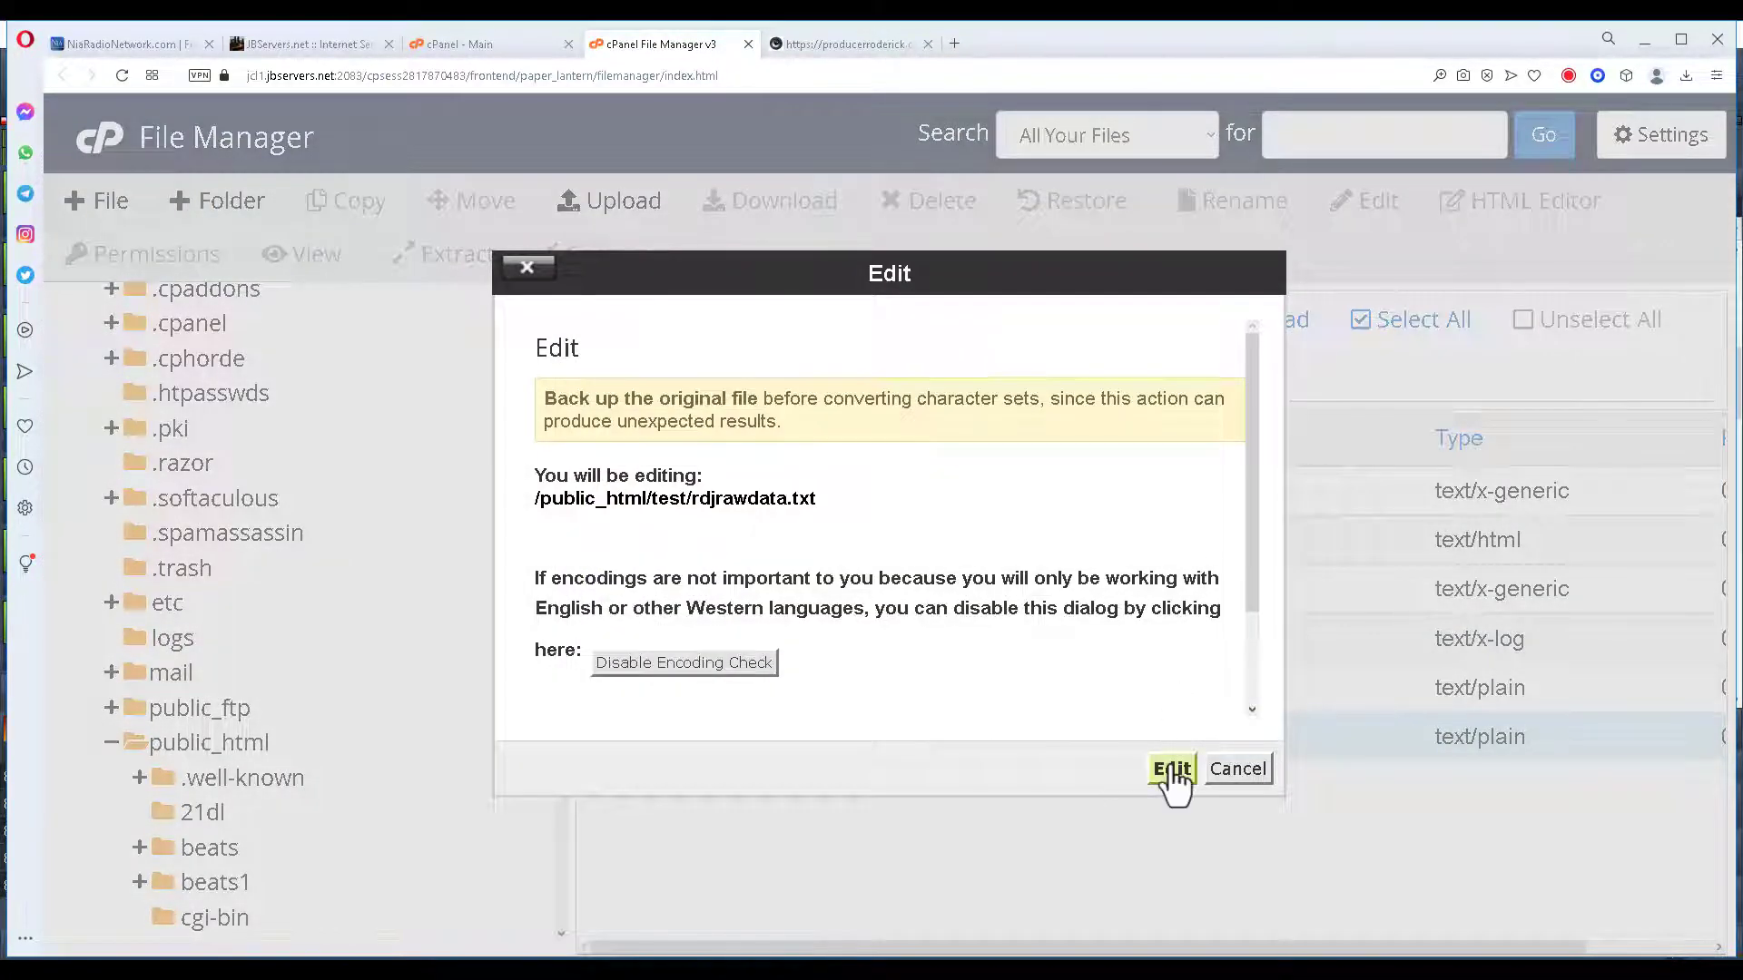
left_click(1171, 770)
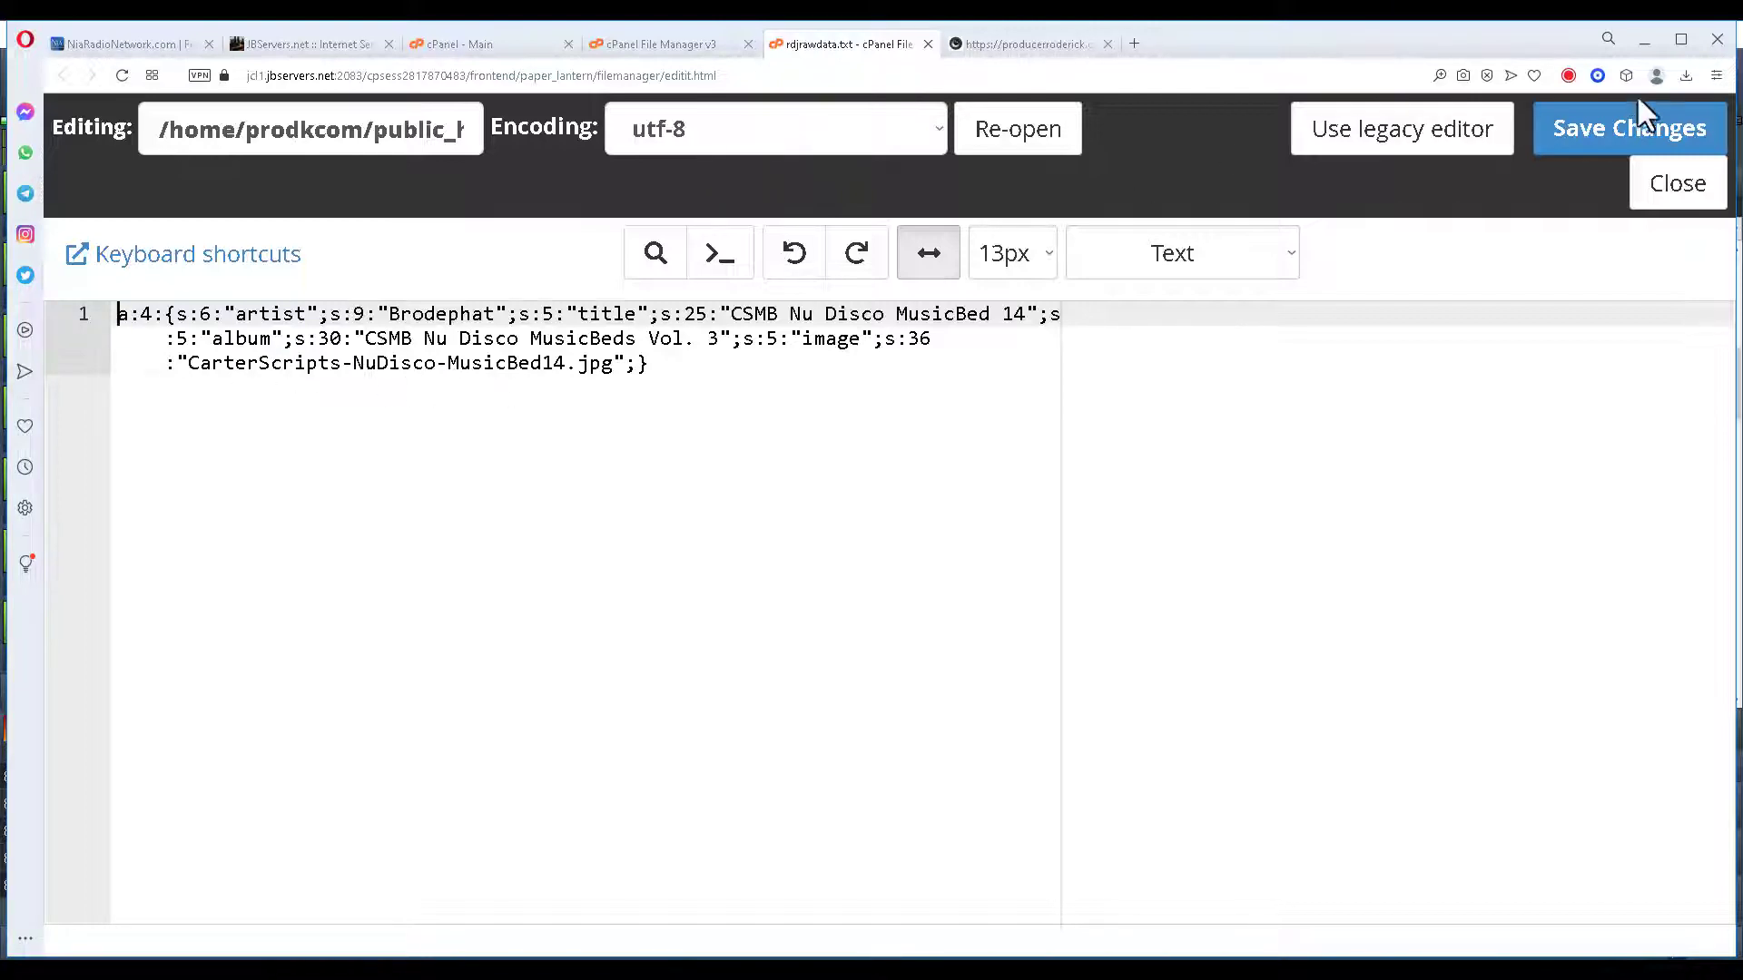
left_click(1677, 189)
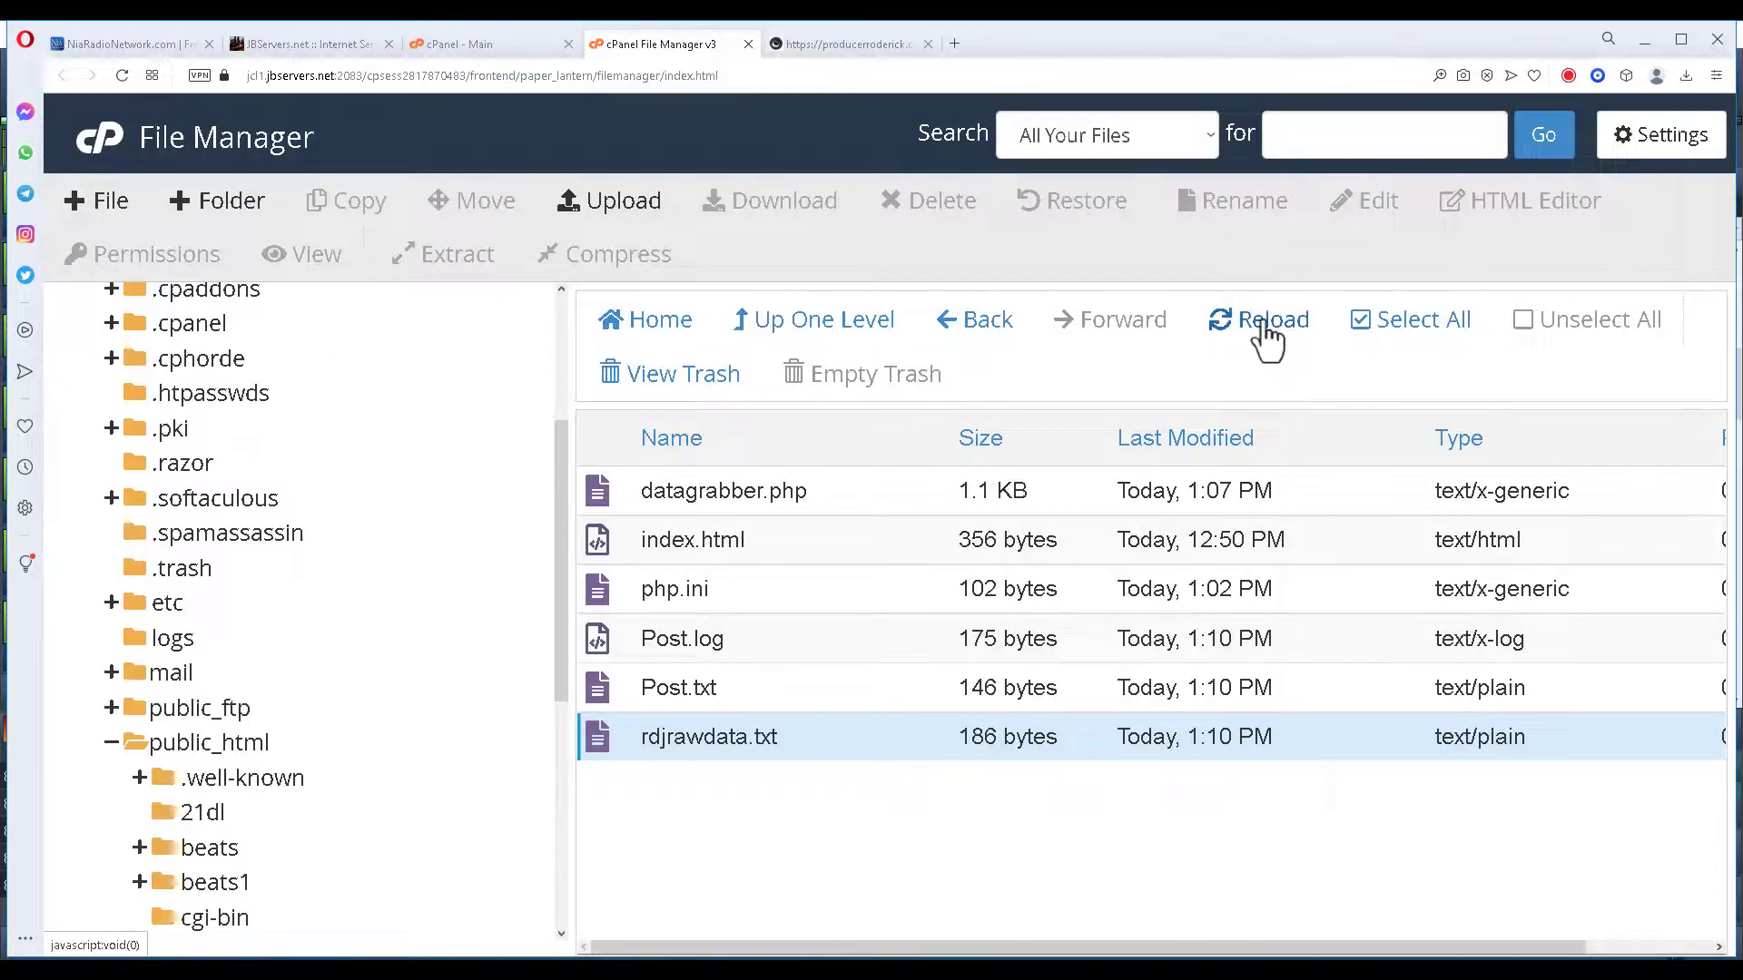
left_click(1265, 338)
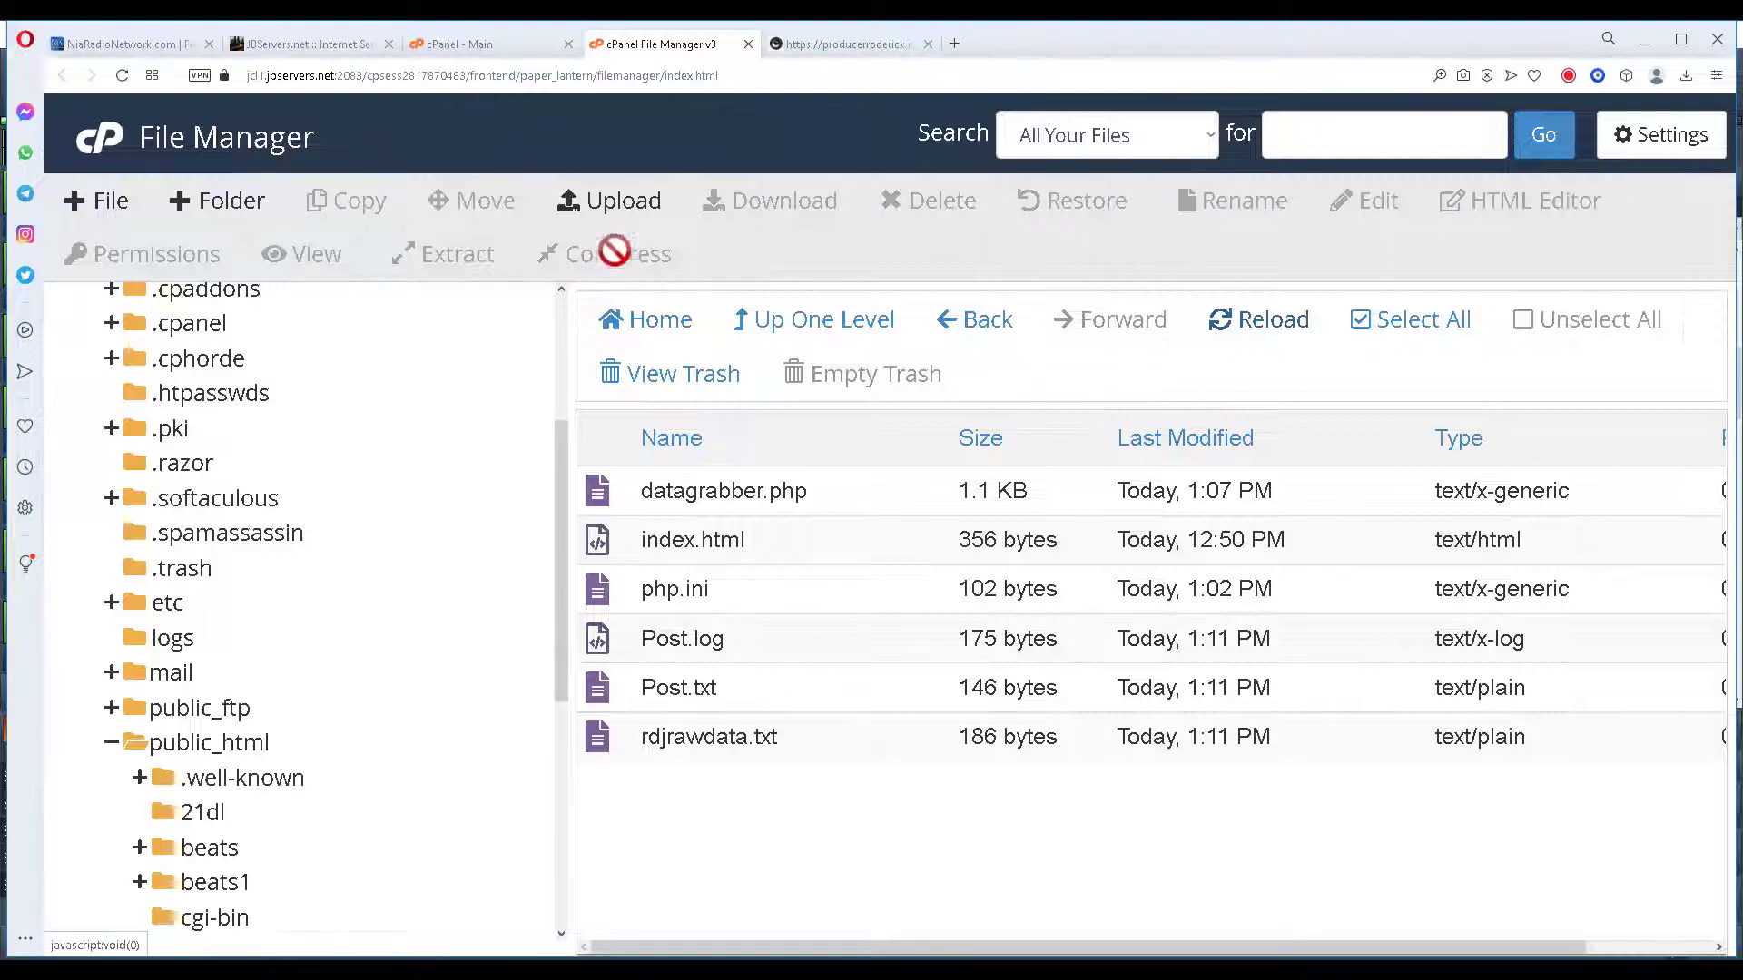
Upload nowplaying.php to public_html/test via the upload page and reload the listing.
left_click(626, 210)
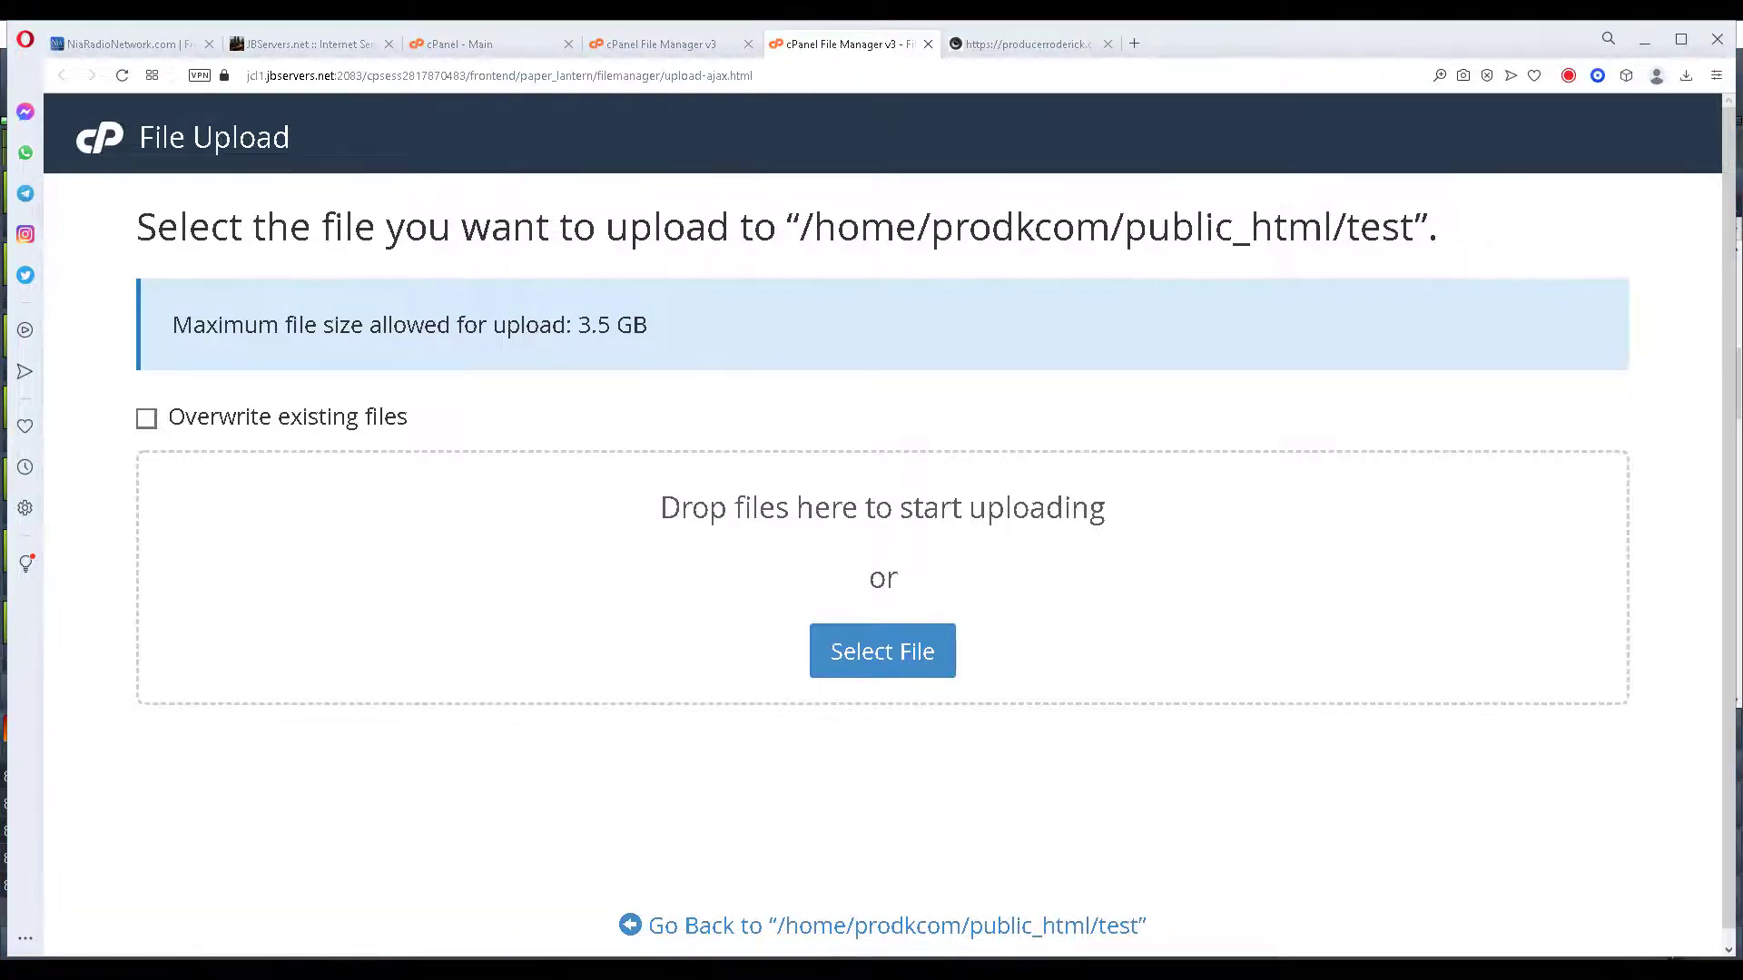
left_click_drag(278, 848, 711, 621)
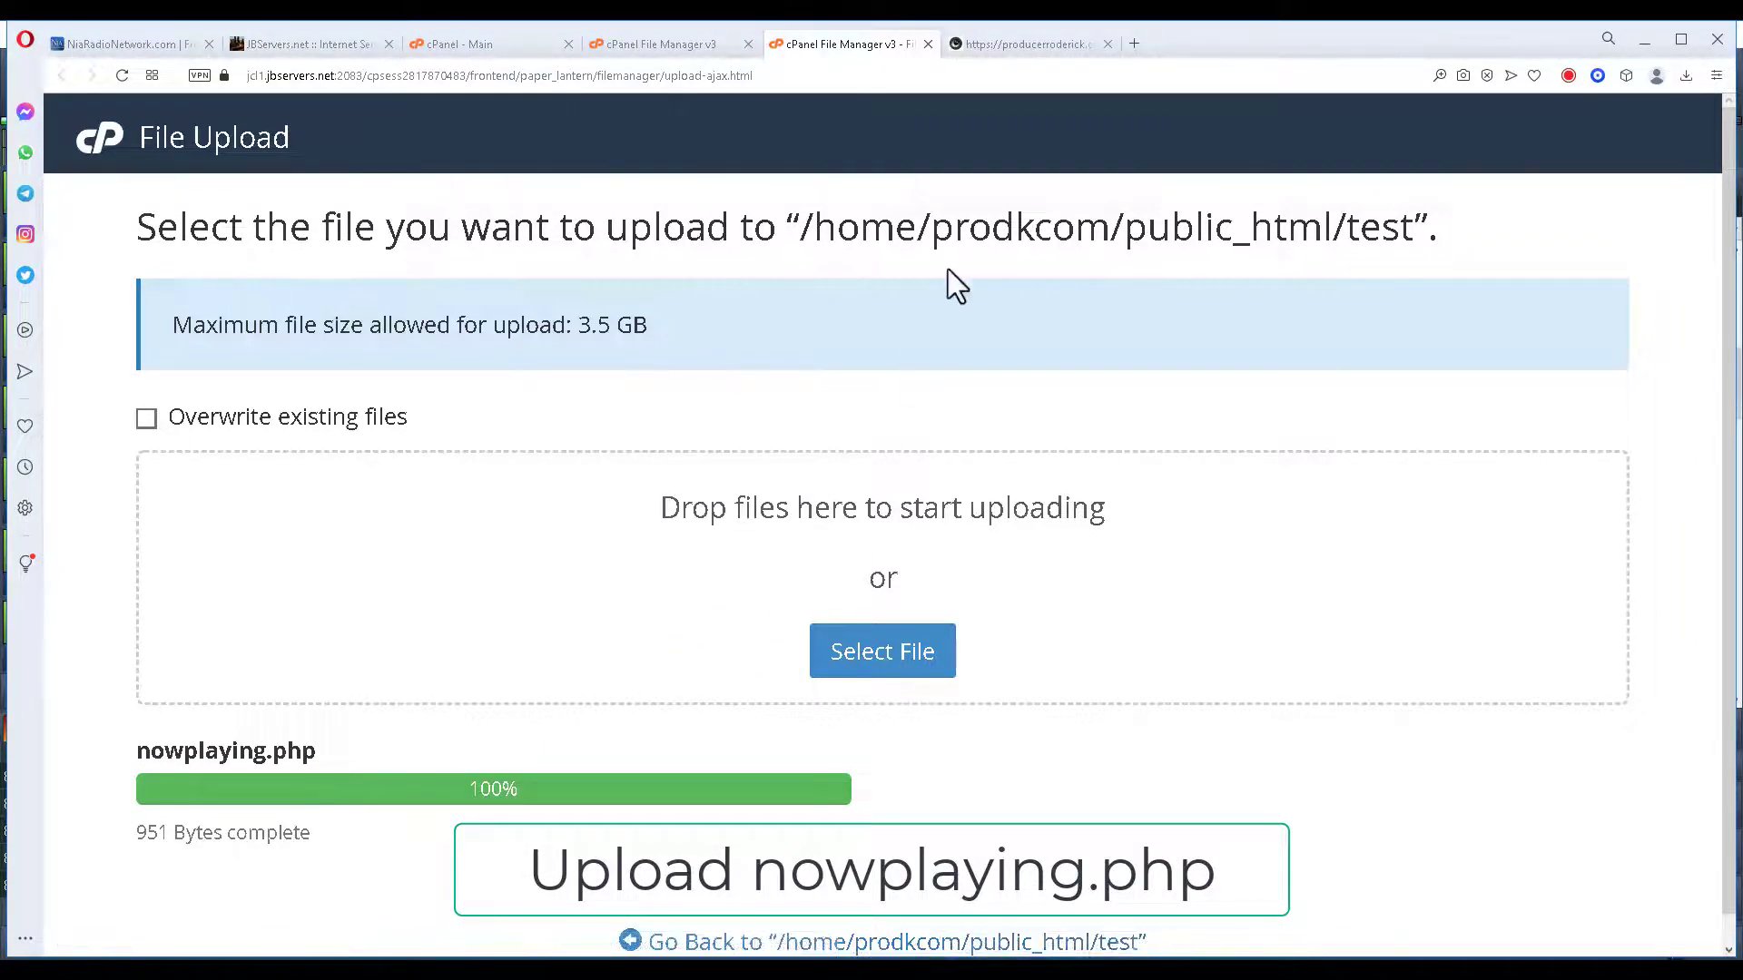
left_click(927, 44)
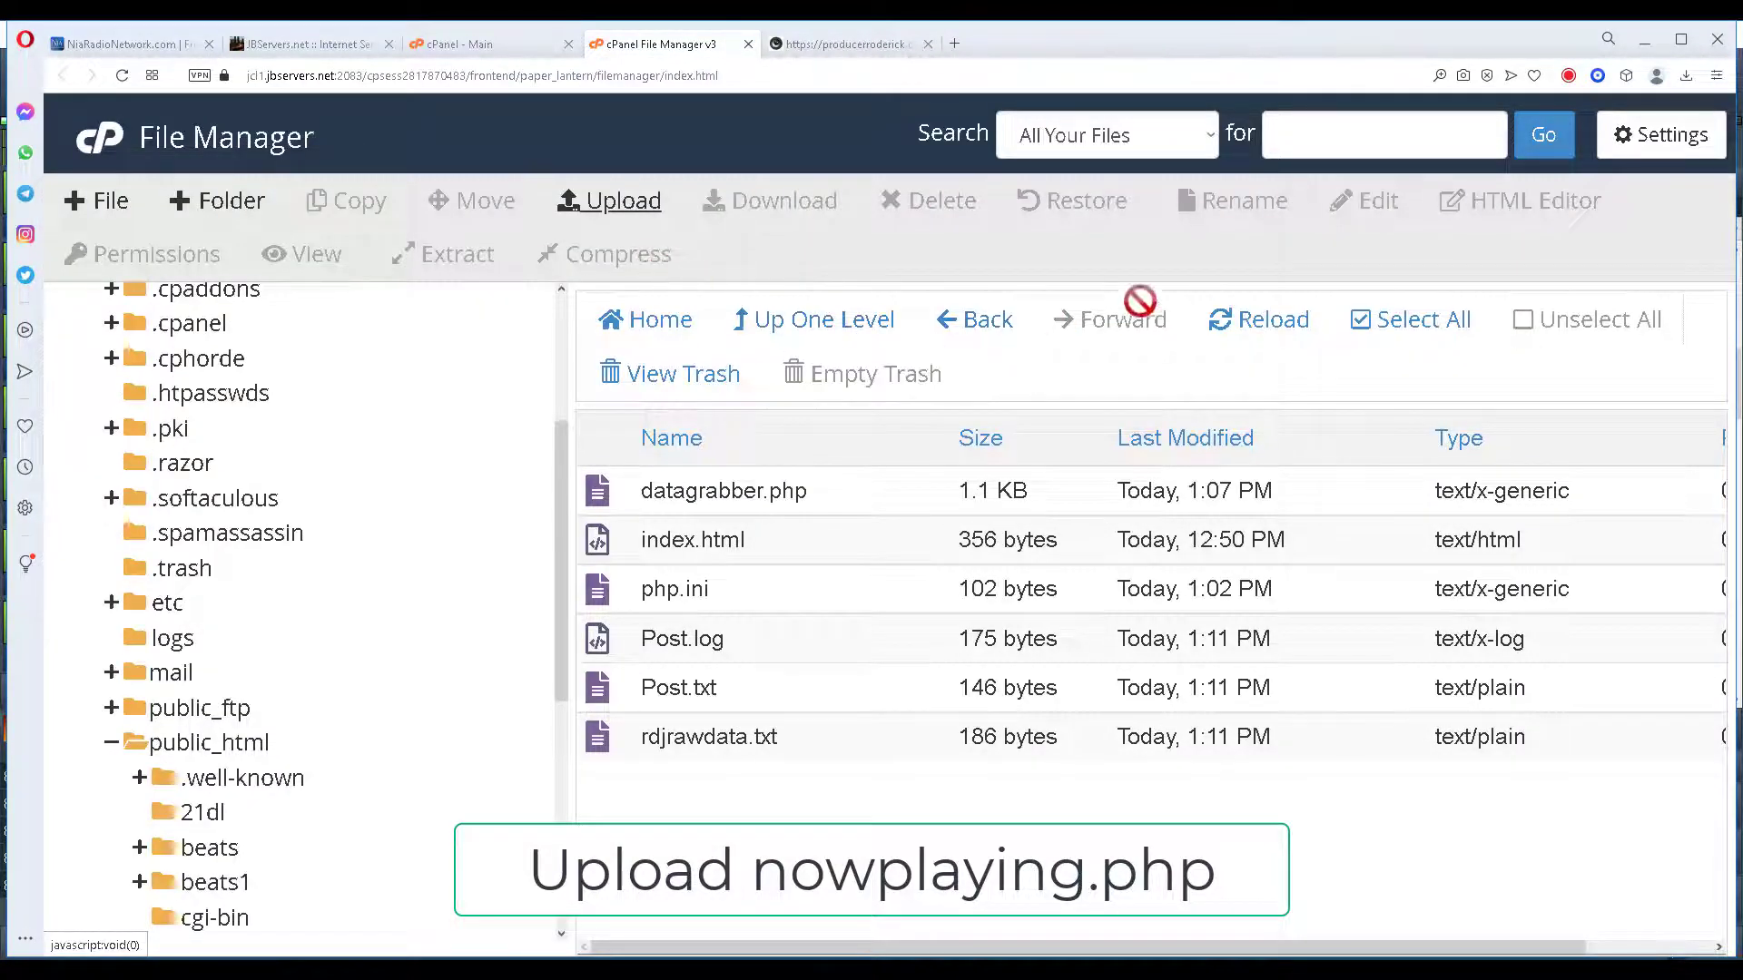
left_click(1285, 332)
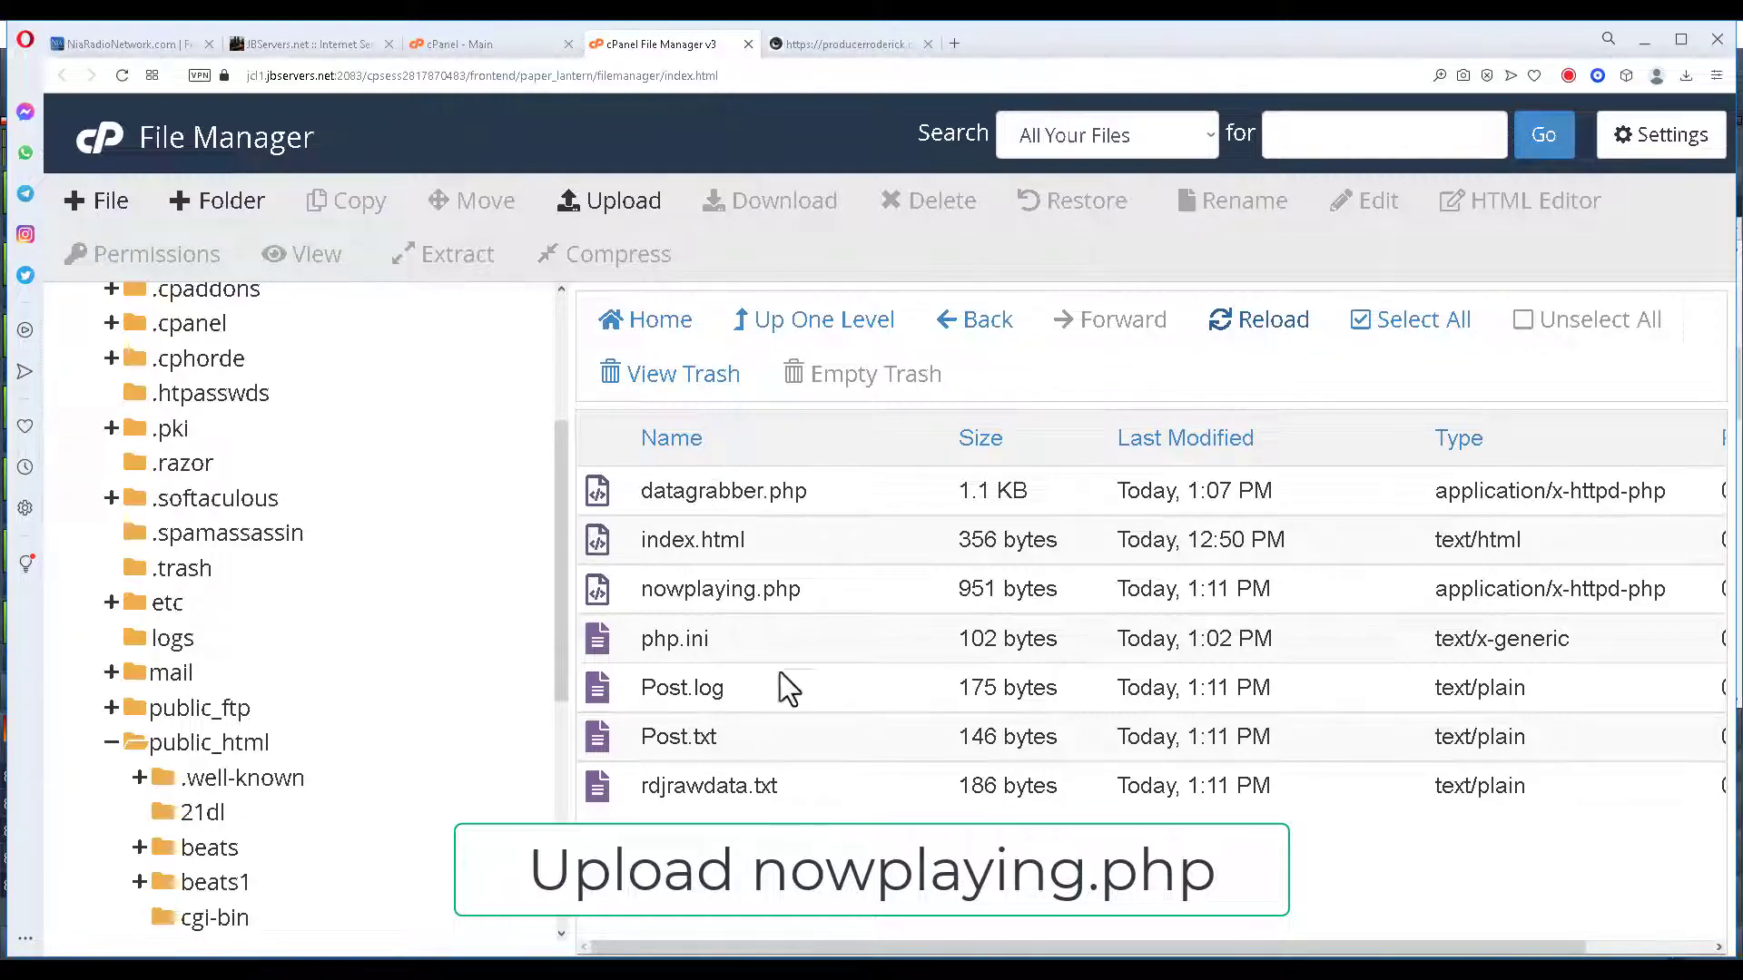
Review nowplaying.php's code in the editor, close it unchanged, and go to the website tab.
right_click(599, 592)
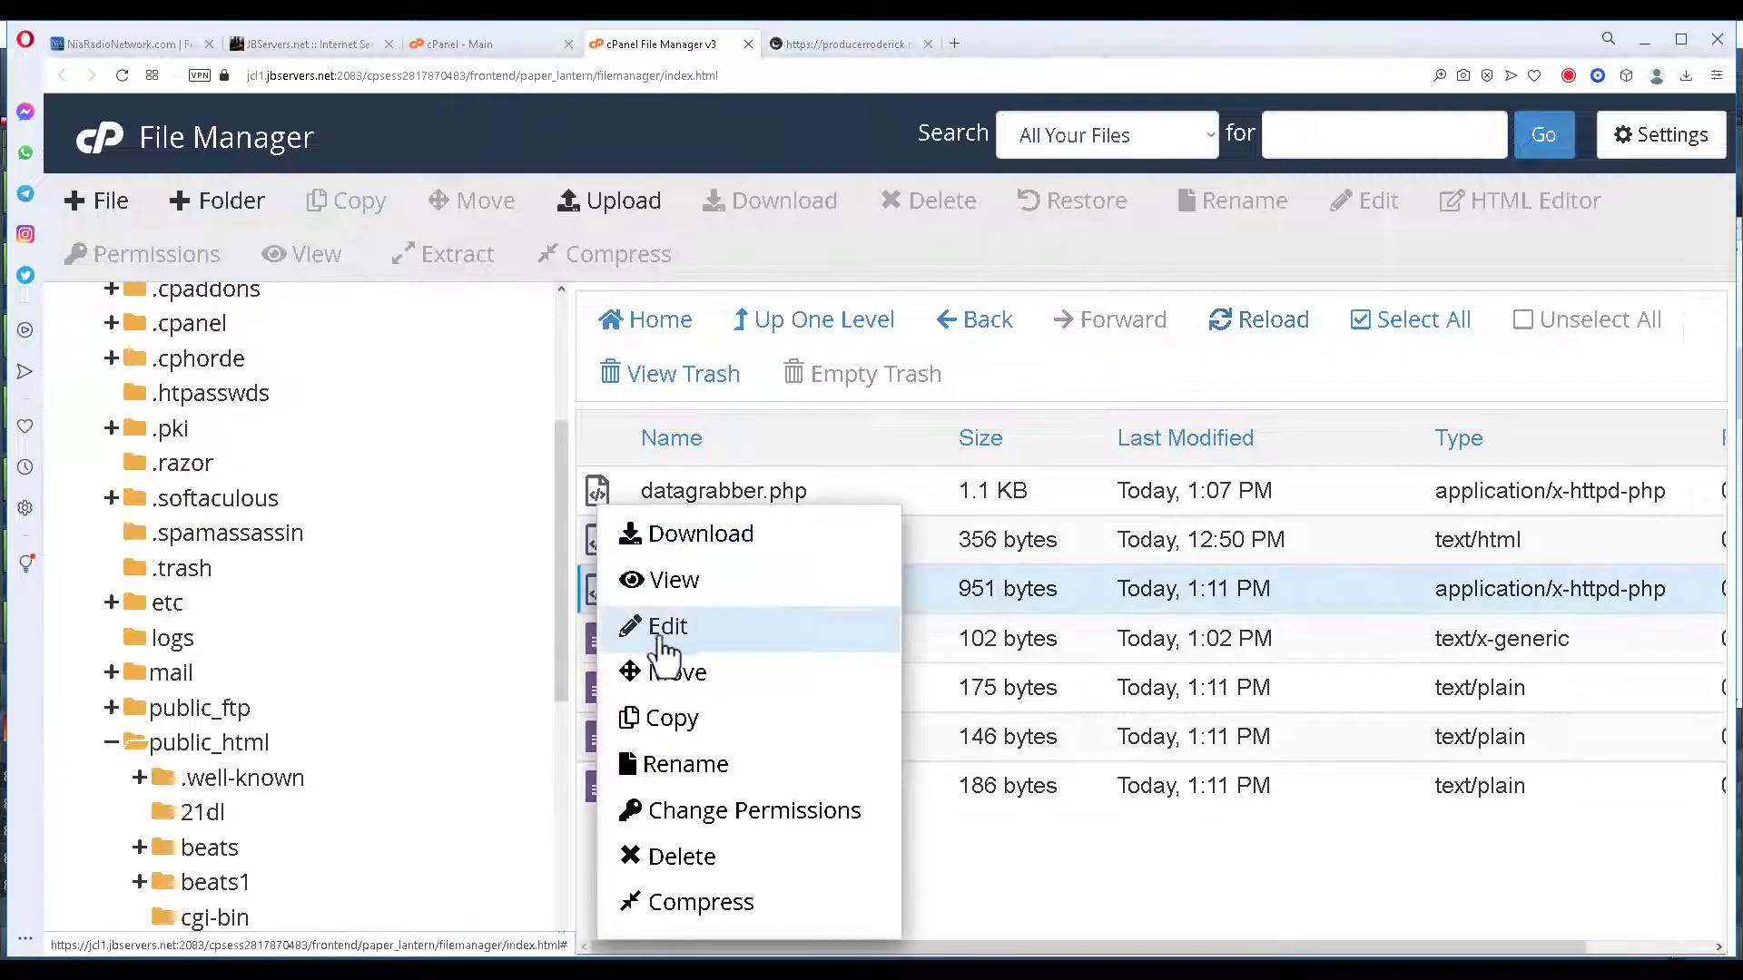
left_click(662, 626)
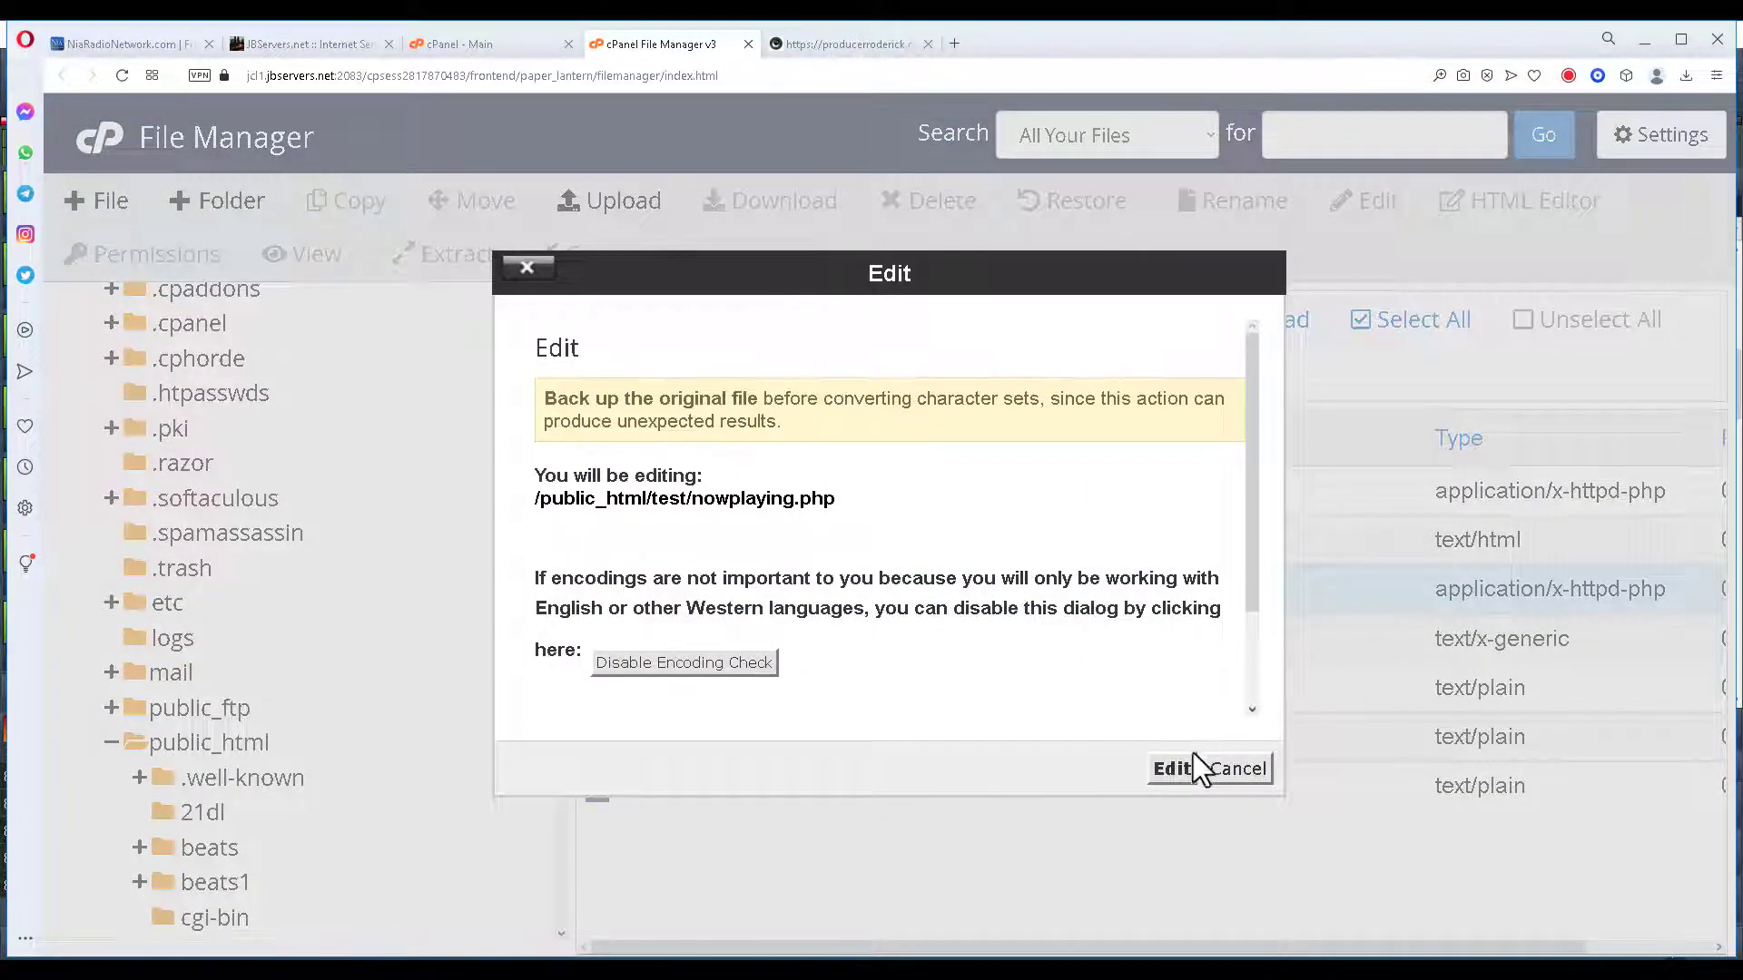
left_click(1171, 768)
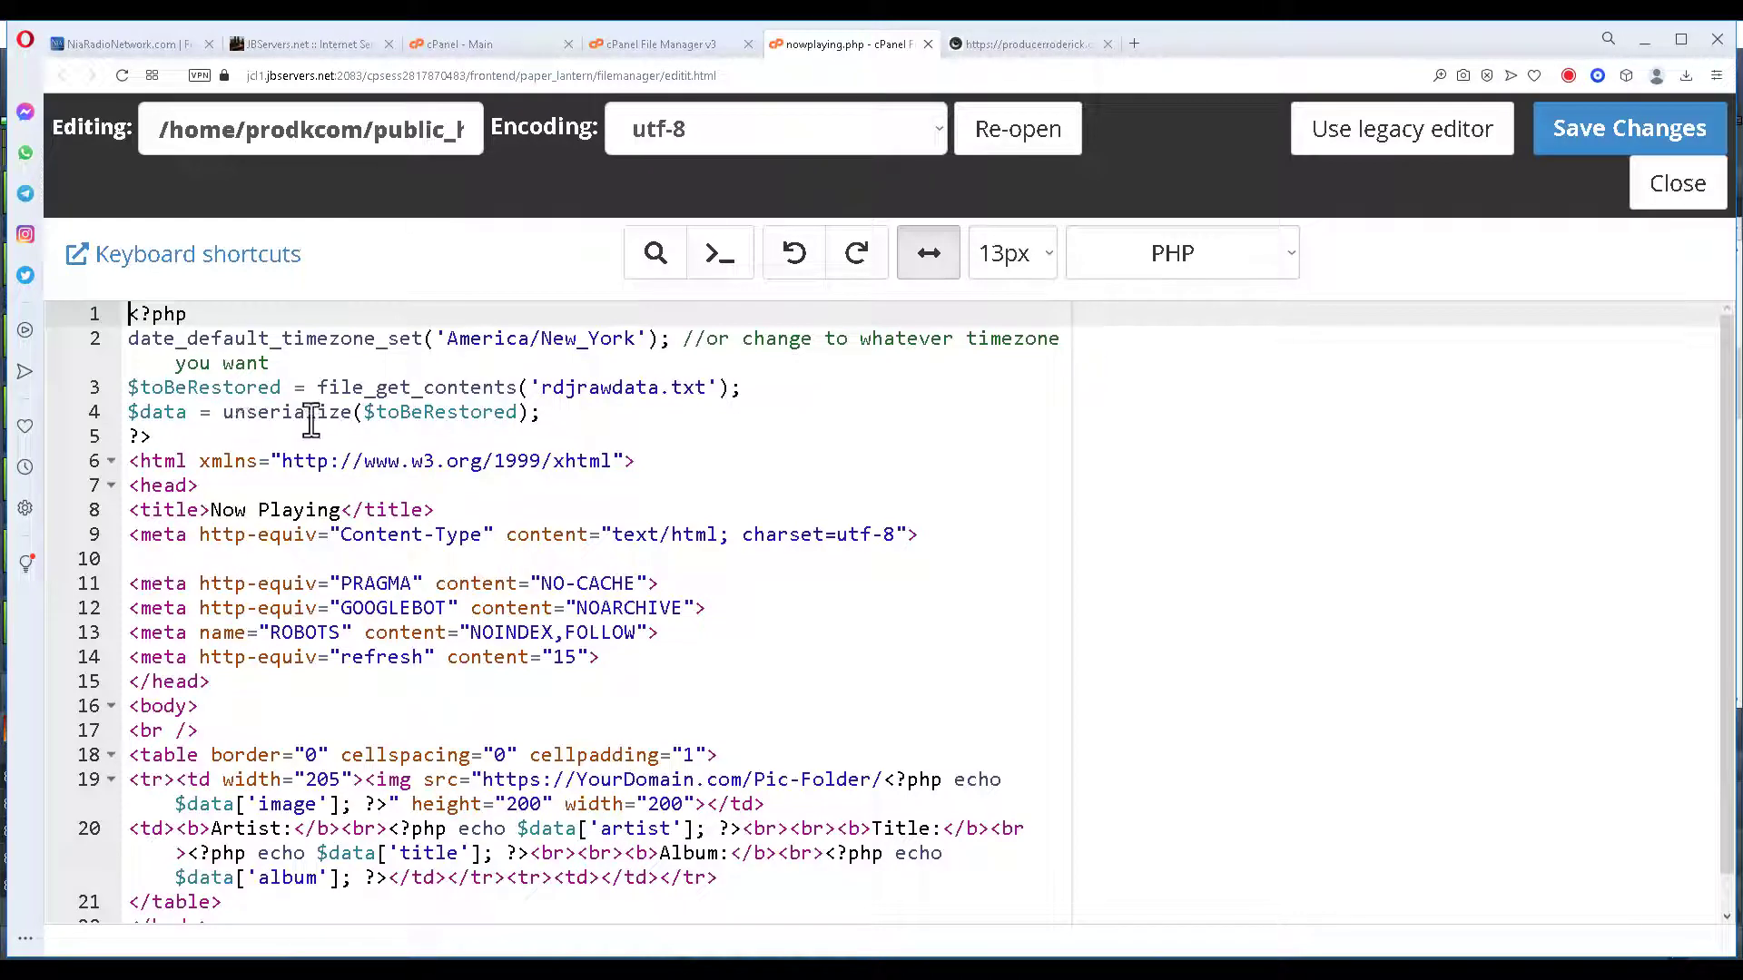
scroll(635, 508, "down", 1)
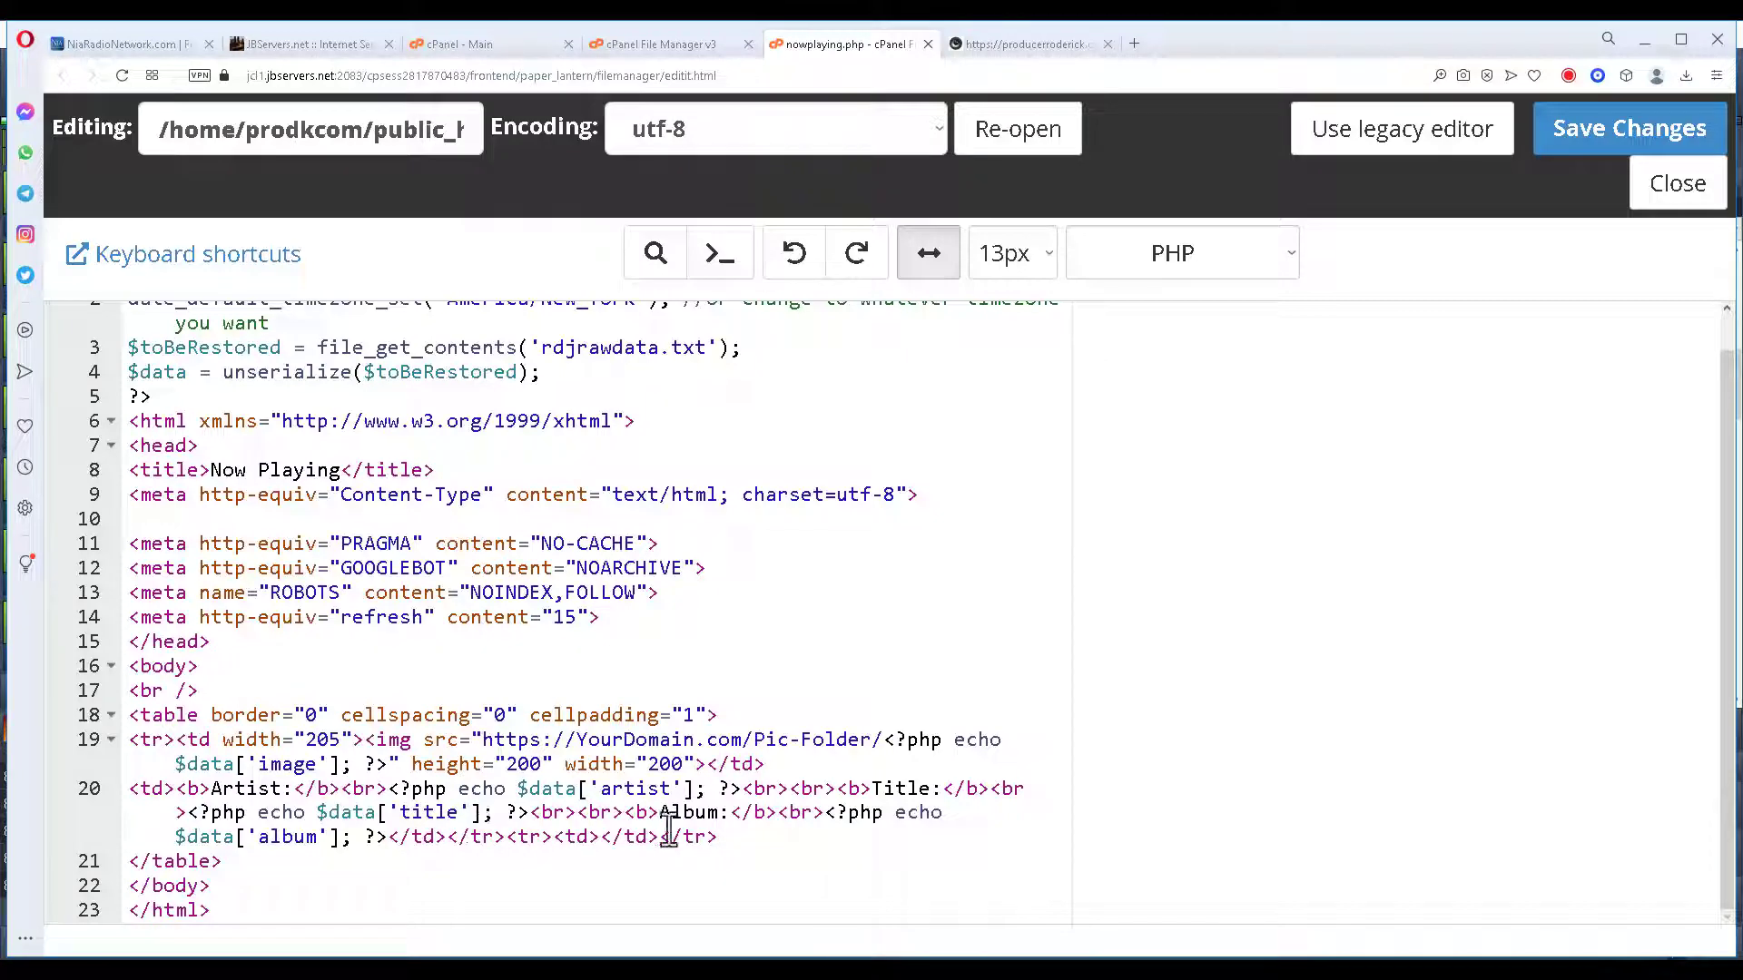
left_click(1668, 193)
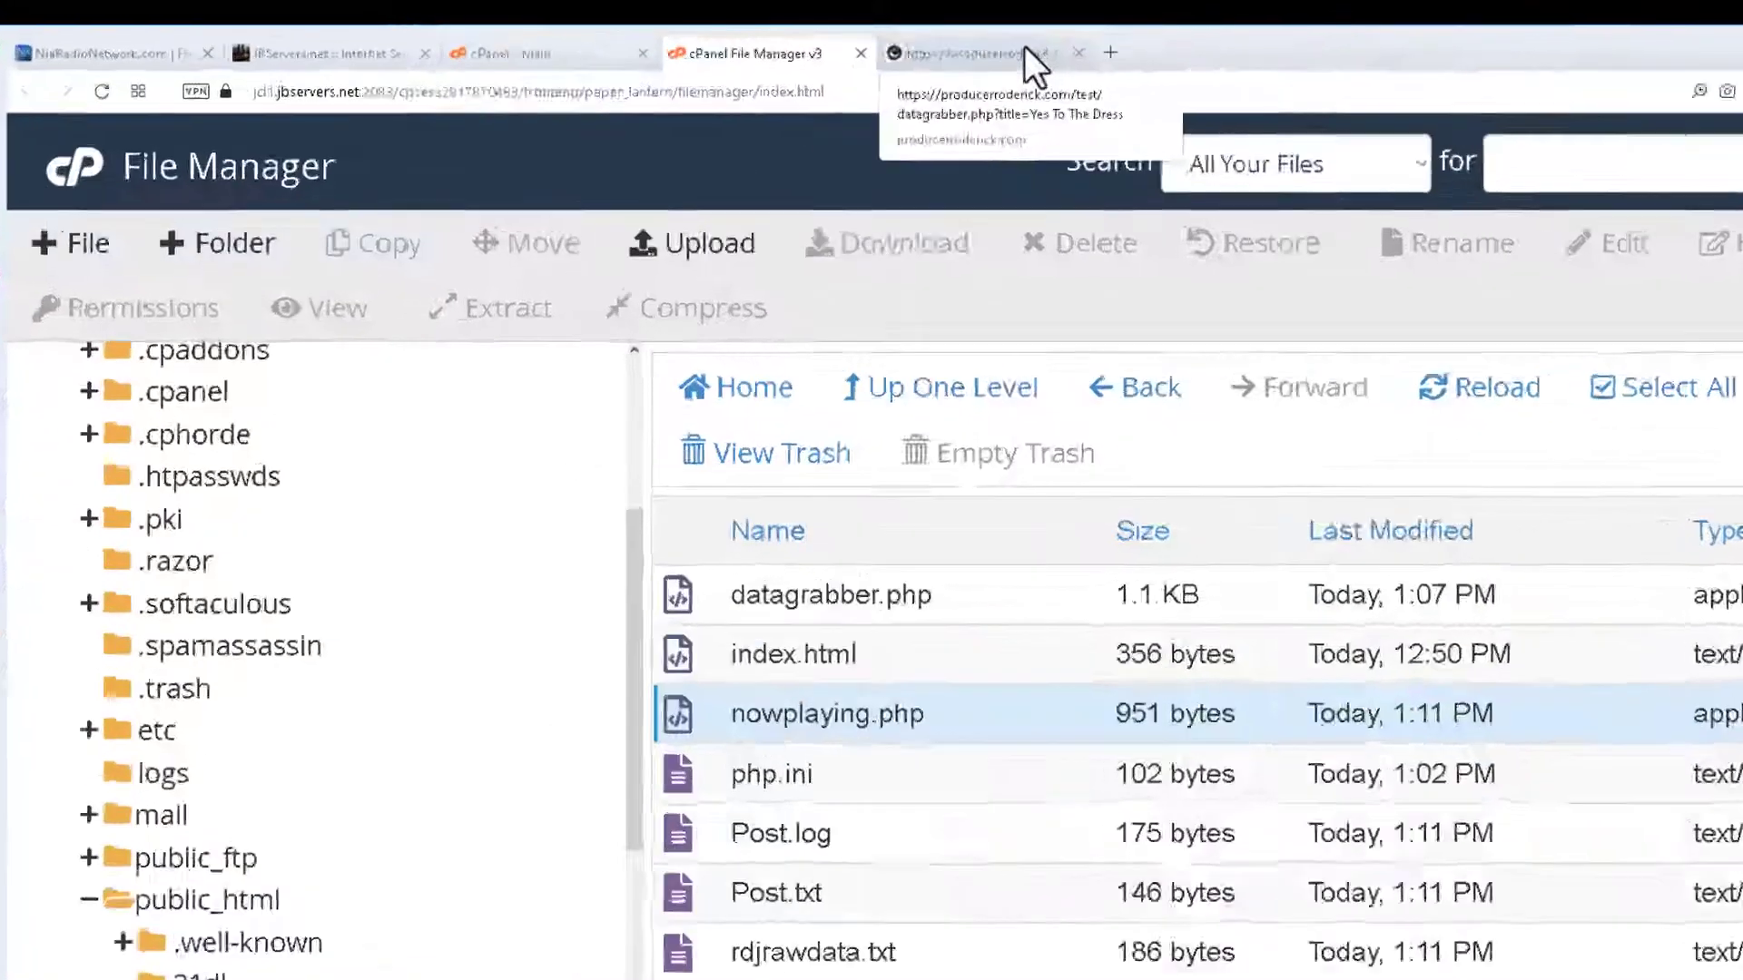
left_click(885, 43)
Change the address from datagrabber.php to producerroderick.com/test/nowplaying.php and load it.
left_click(908, 363)
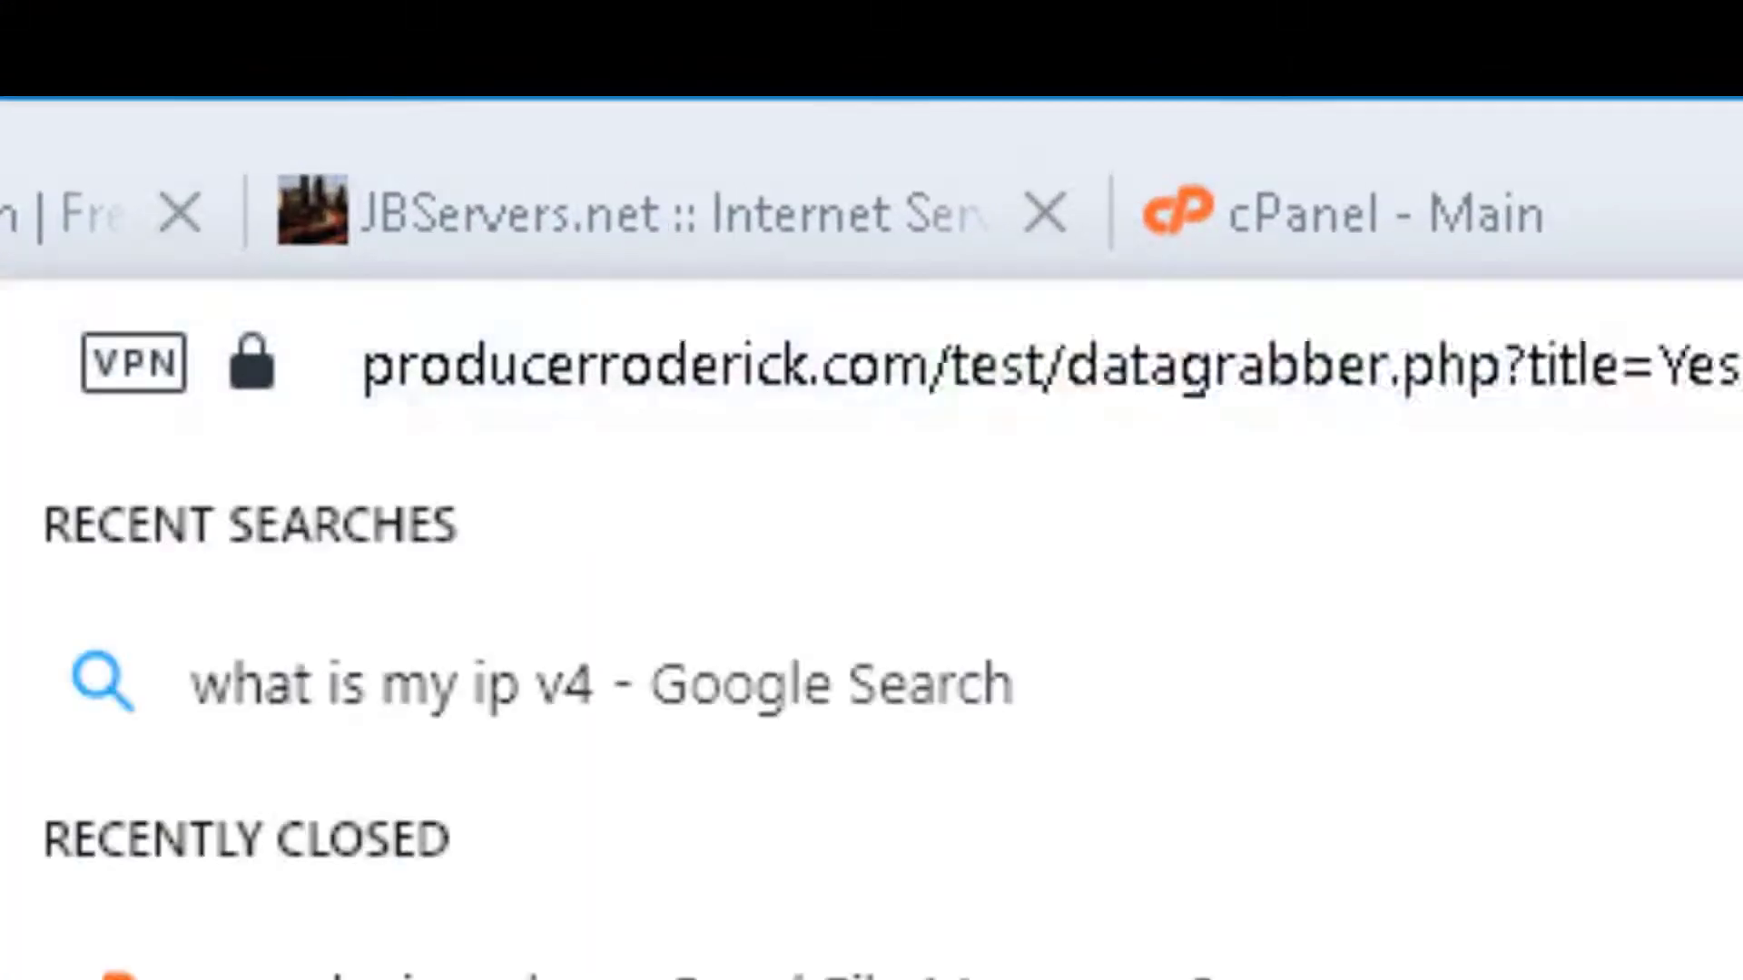
left_click(908, 363)
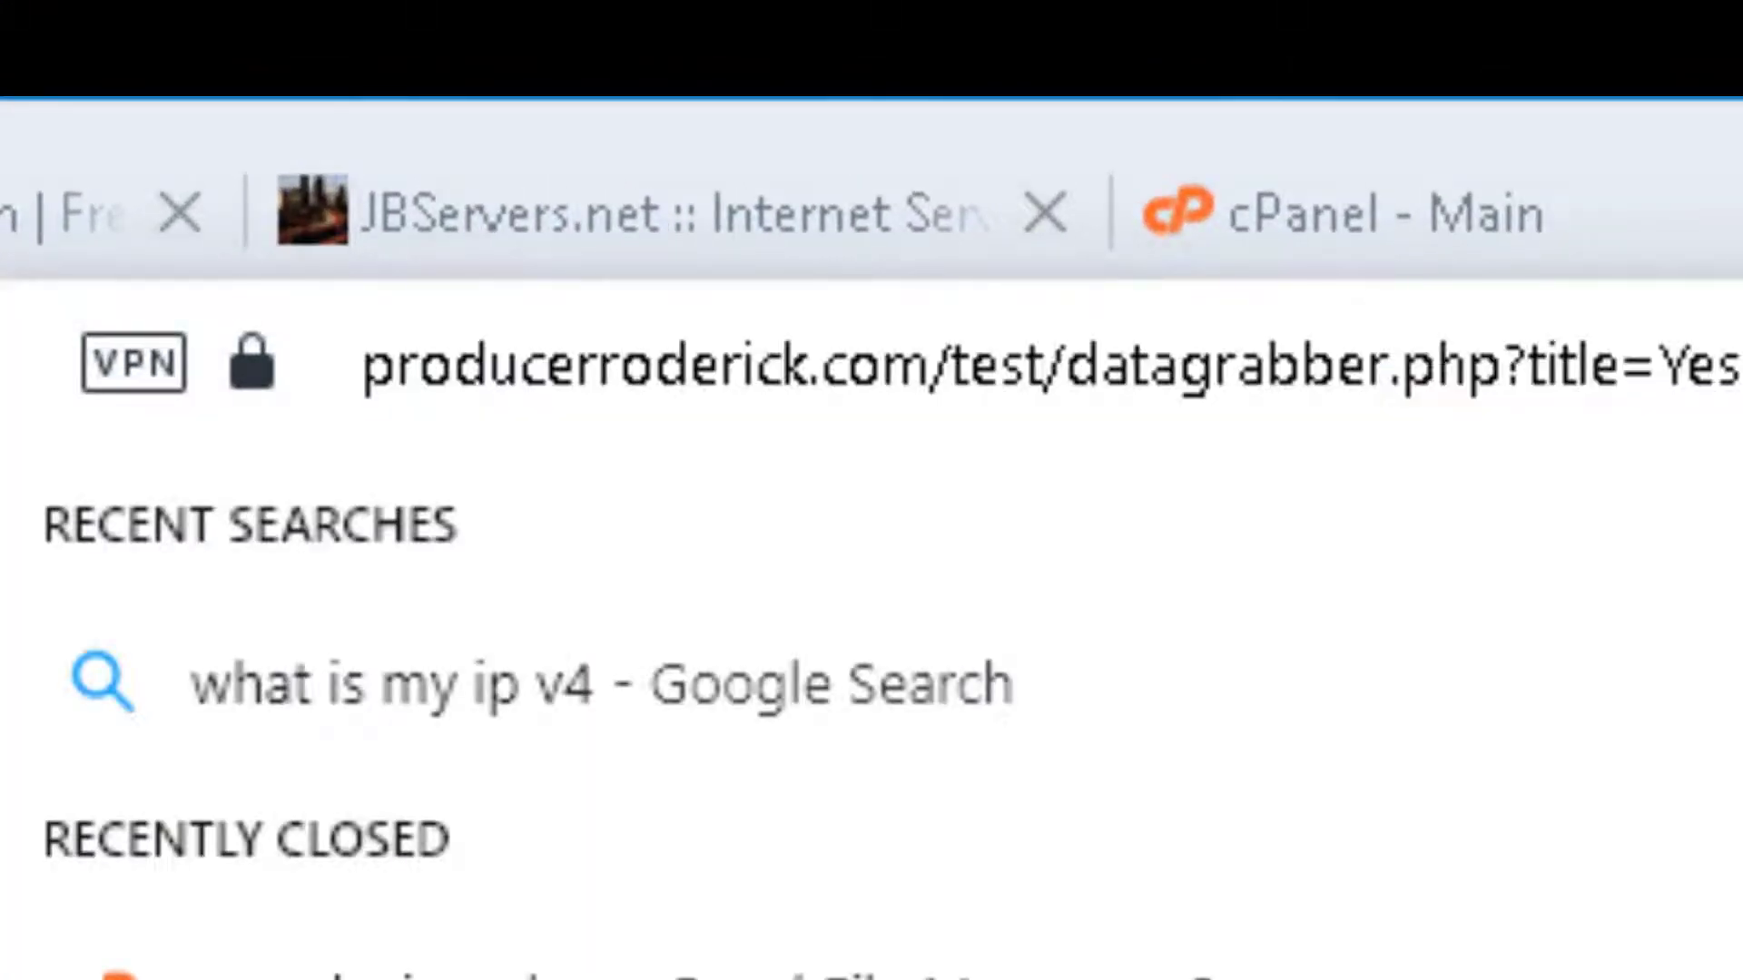
key("BackSpace")
key("BackSpace")
key("BackSpace")
key("BackSpace")
key("BackSpace")
key("BackSpace")
key("BackSpace")
key("BackSpace")
key("BackSpace")
key("BackSpace")
key("BackSpace")
key("BackSpace")
key("BackSpace")
key("BackSpace")
key("BackSpace")
key("BackSpace")
key("BackSpace")
key("BackSpace")
key("BackSpace")
key("BackSpace")
key("BackSpace")
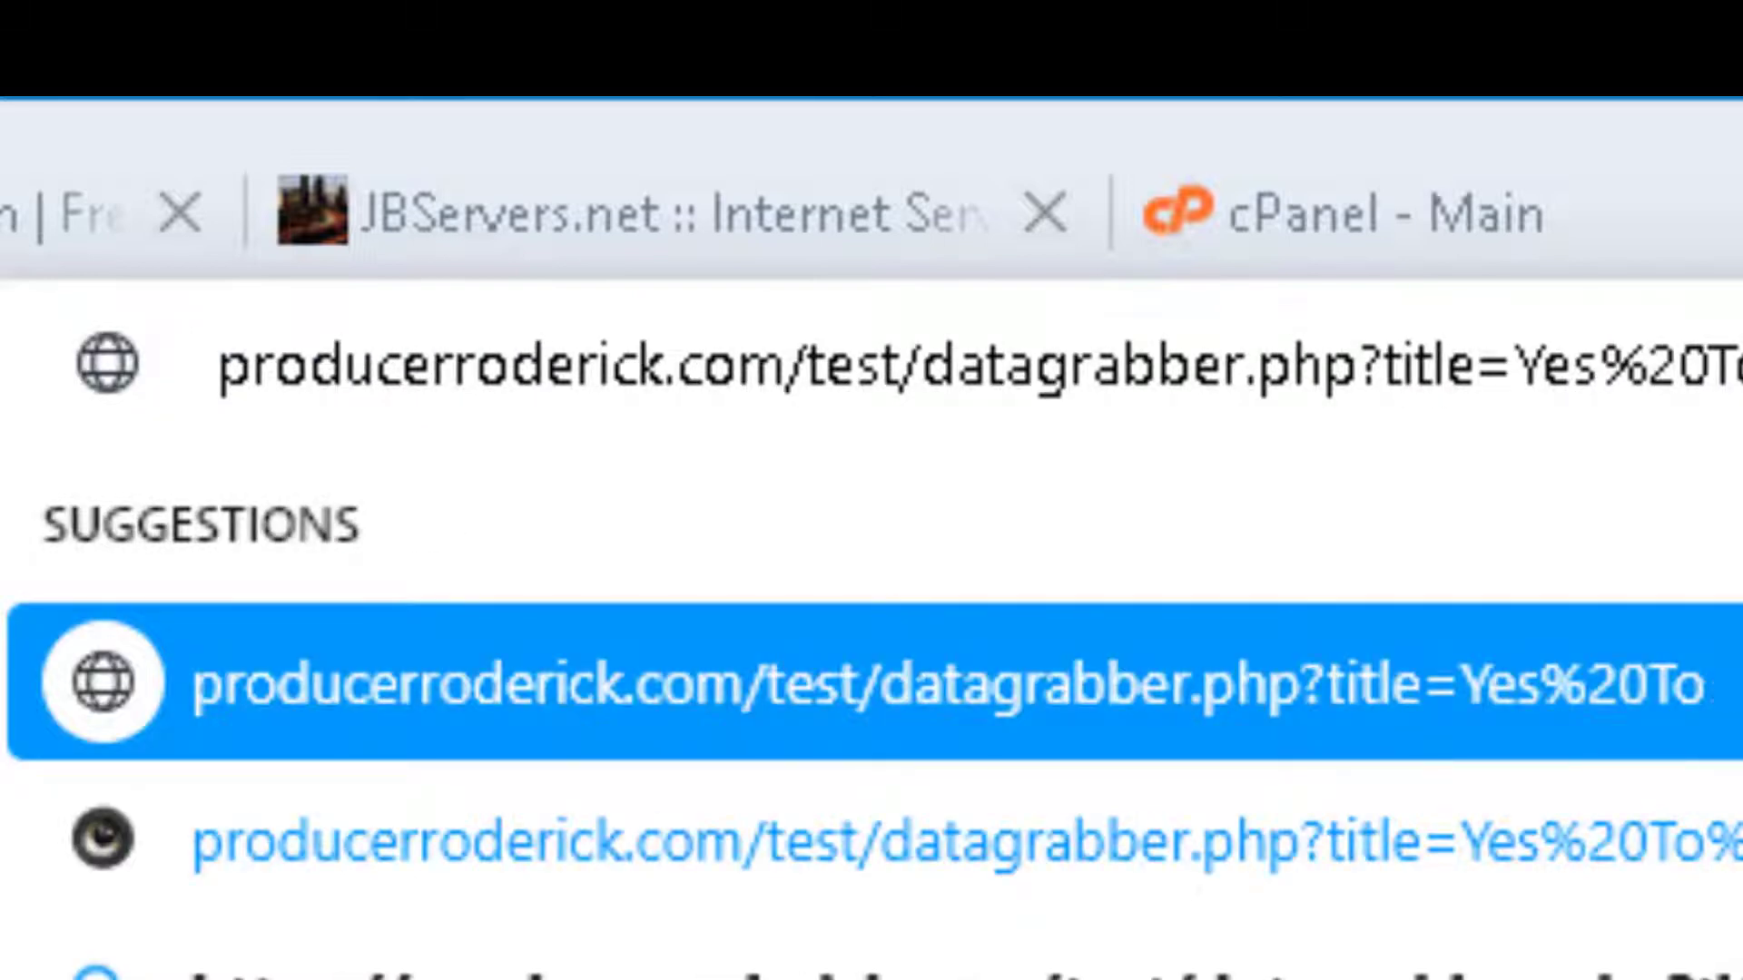
key("BackSpace")
key("BackSpace")
key("BackSpace")
key("BackSpace")
key("BackSpace")
key("BackSpace")
key("BackSpace")
key("BackSpace")
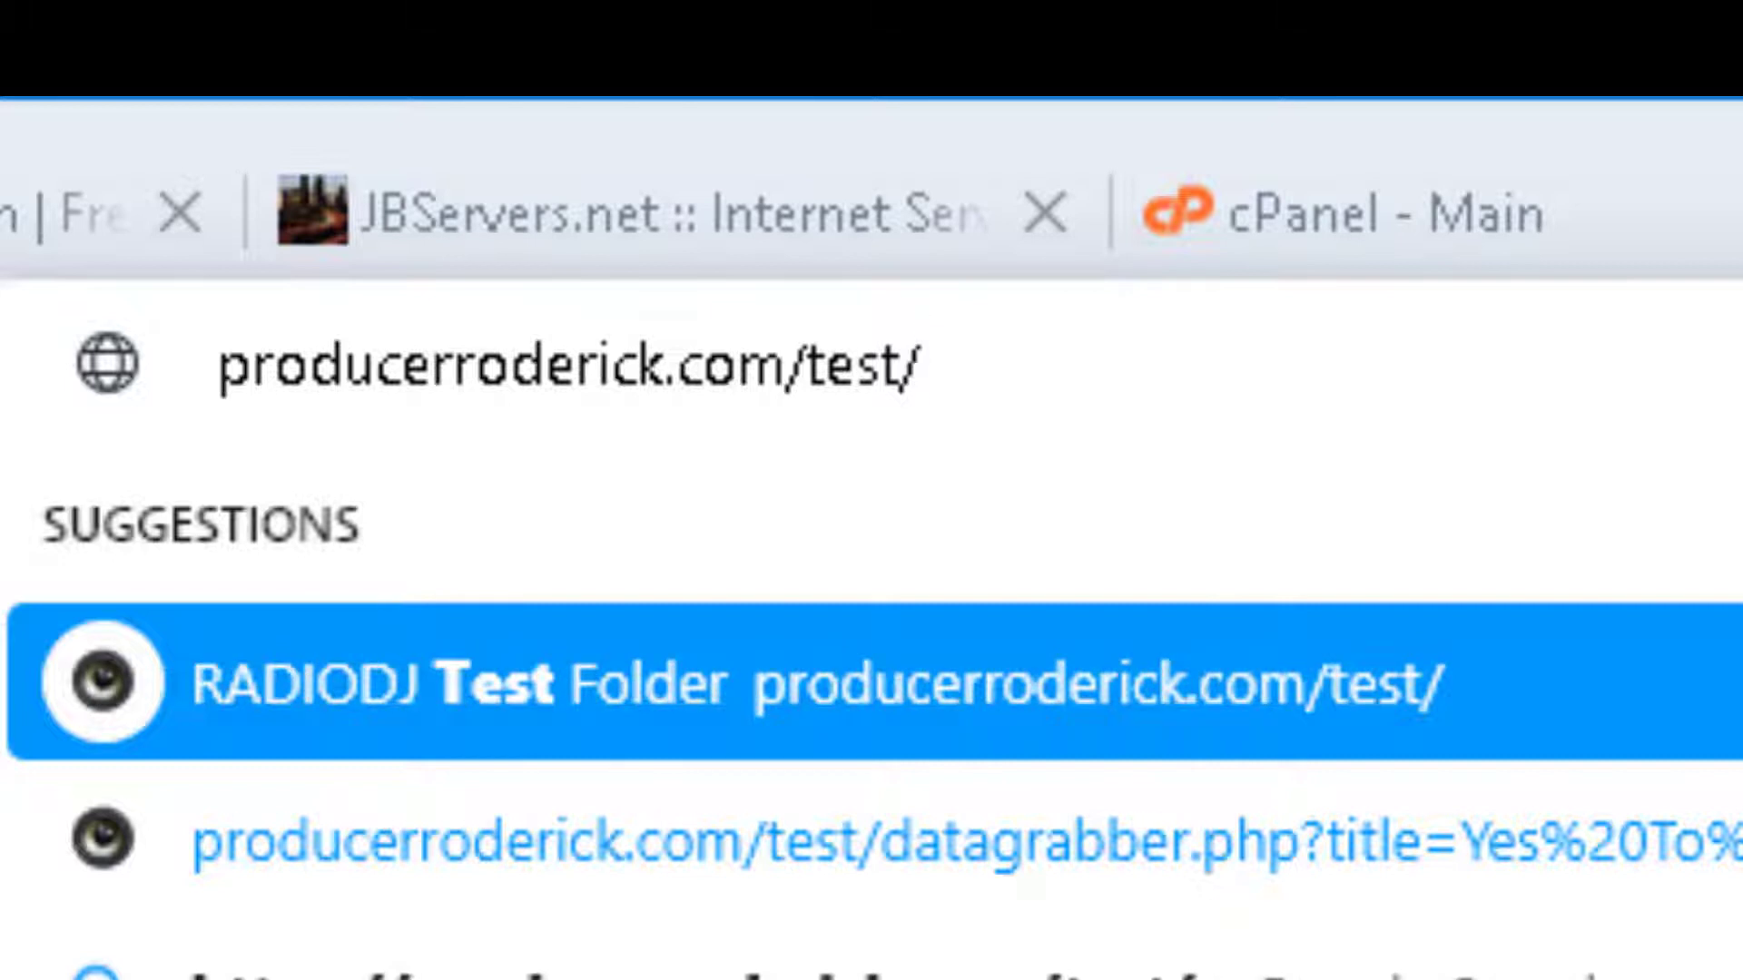
type("nowplay")
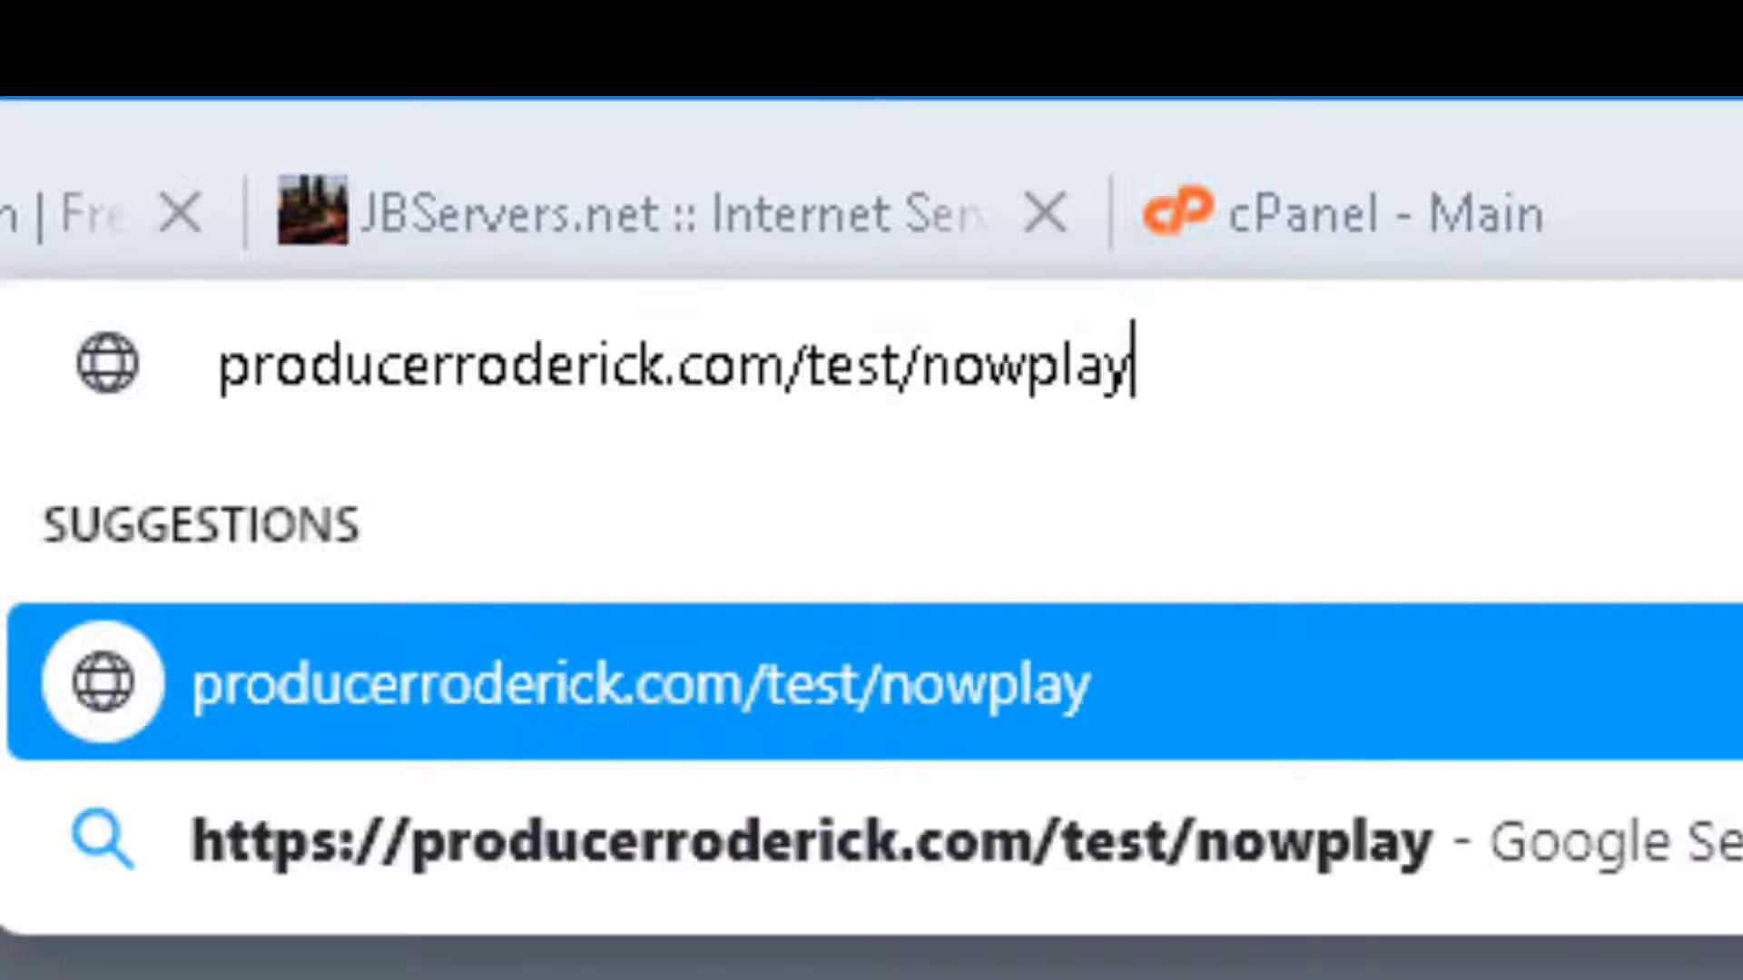
type("ing.php")
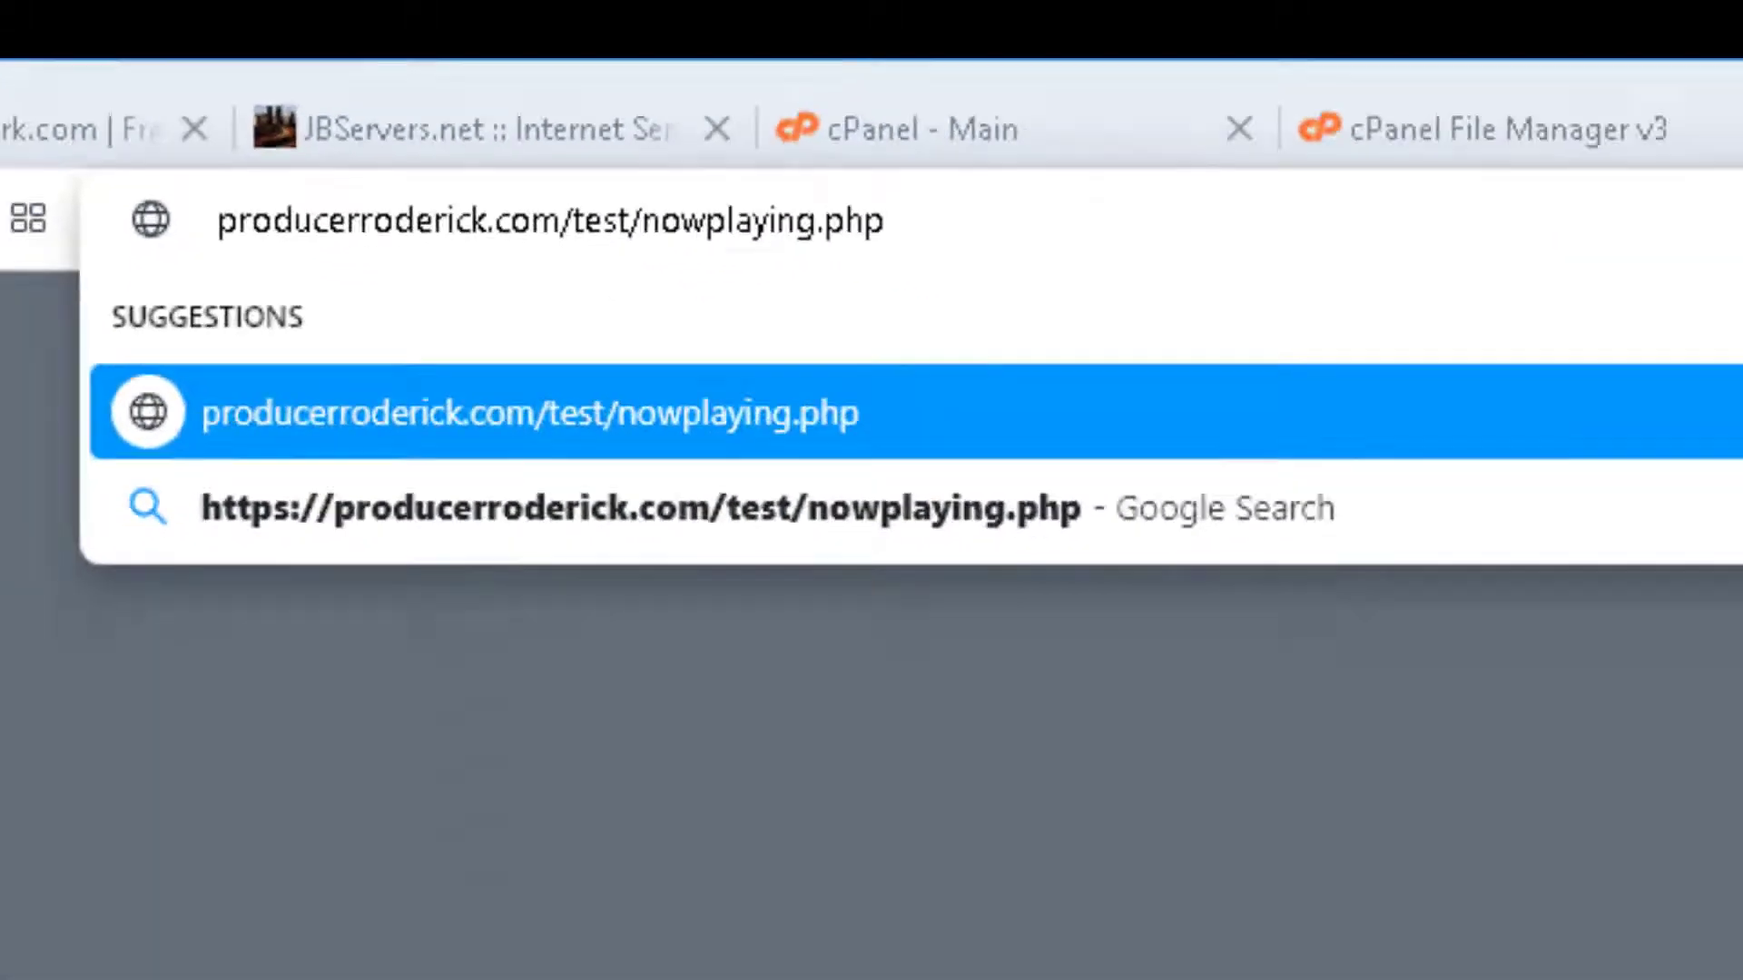
key("Return")
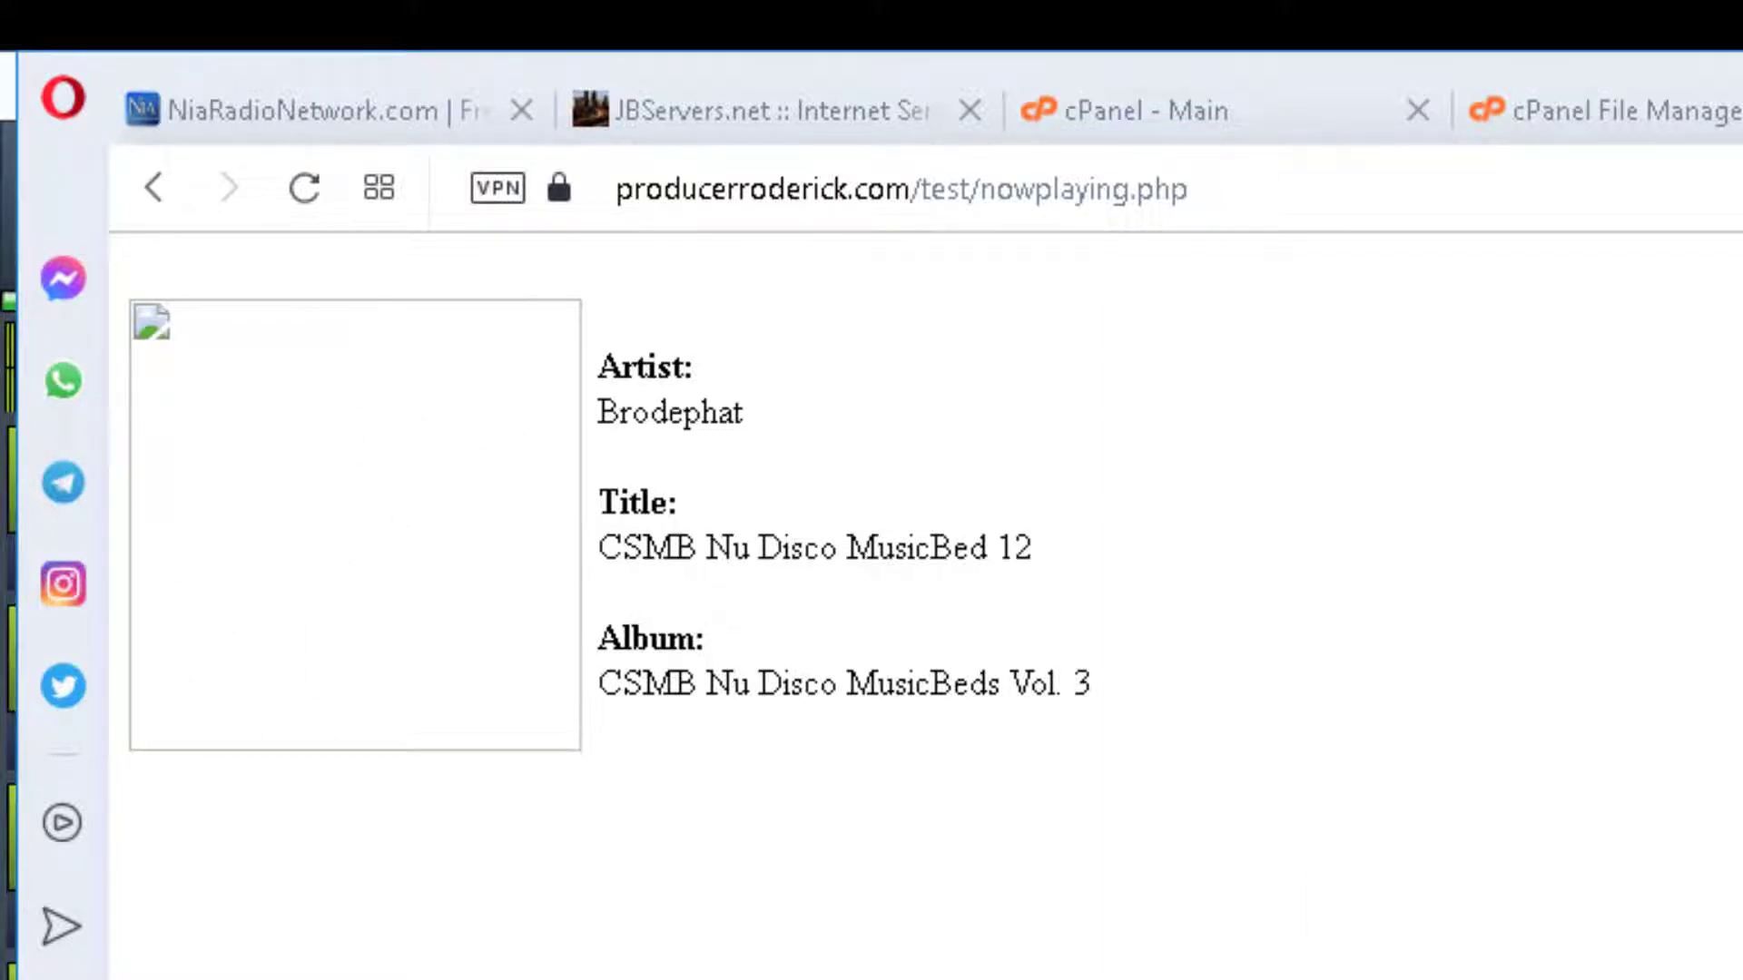
Compare with RadioDJ's playing track and refresh the page to show CSMB Nu Disco MusicBed 11.
key("alt+Tab")
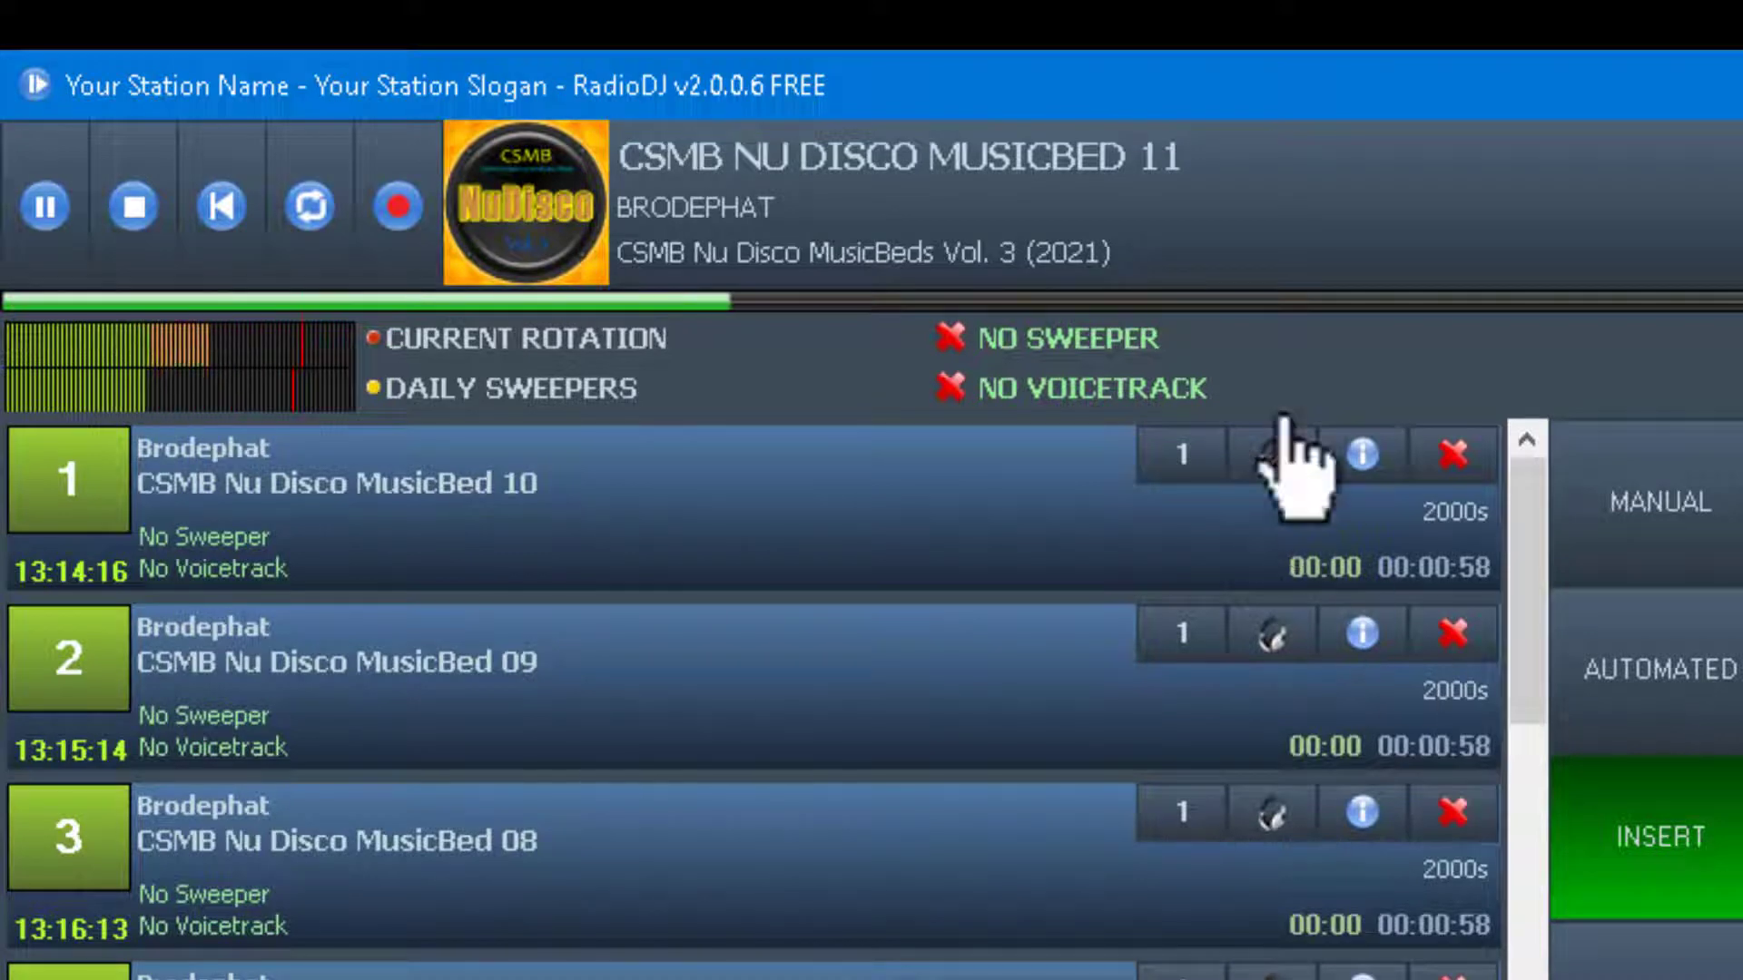
key("alt+Tab")
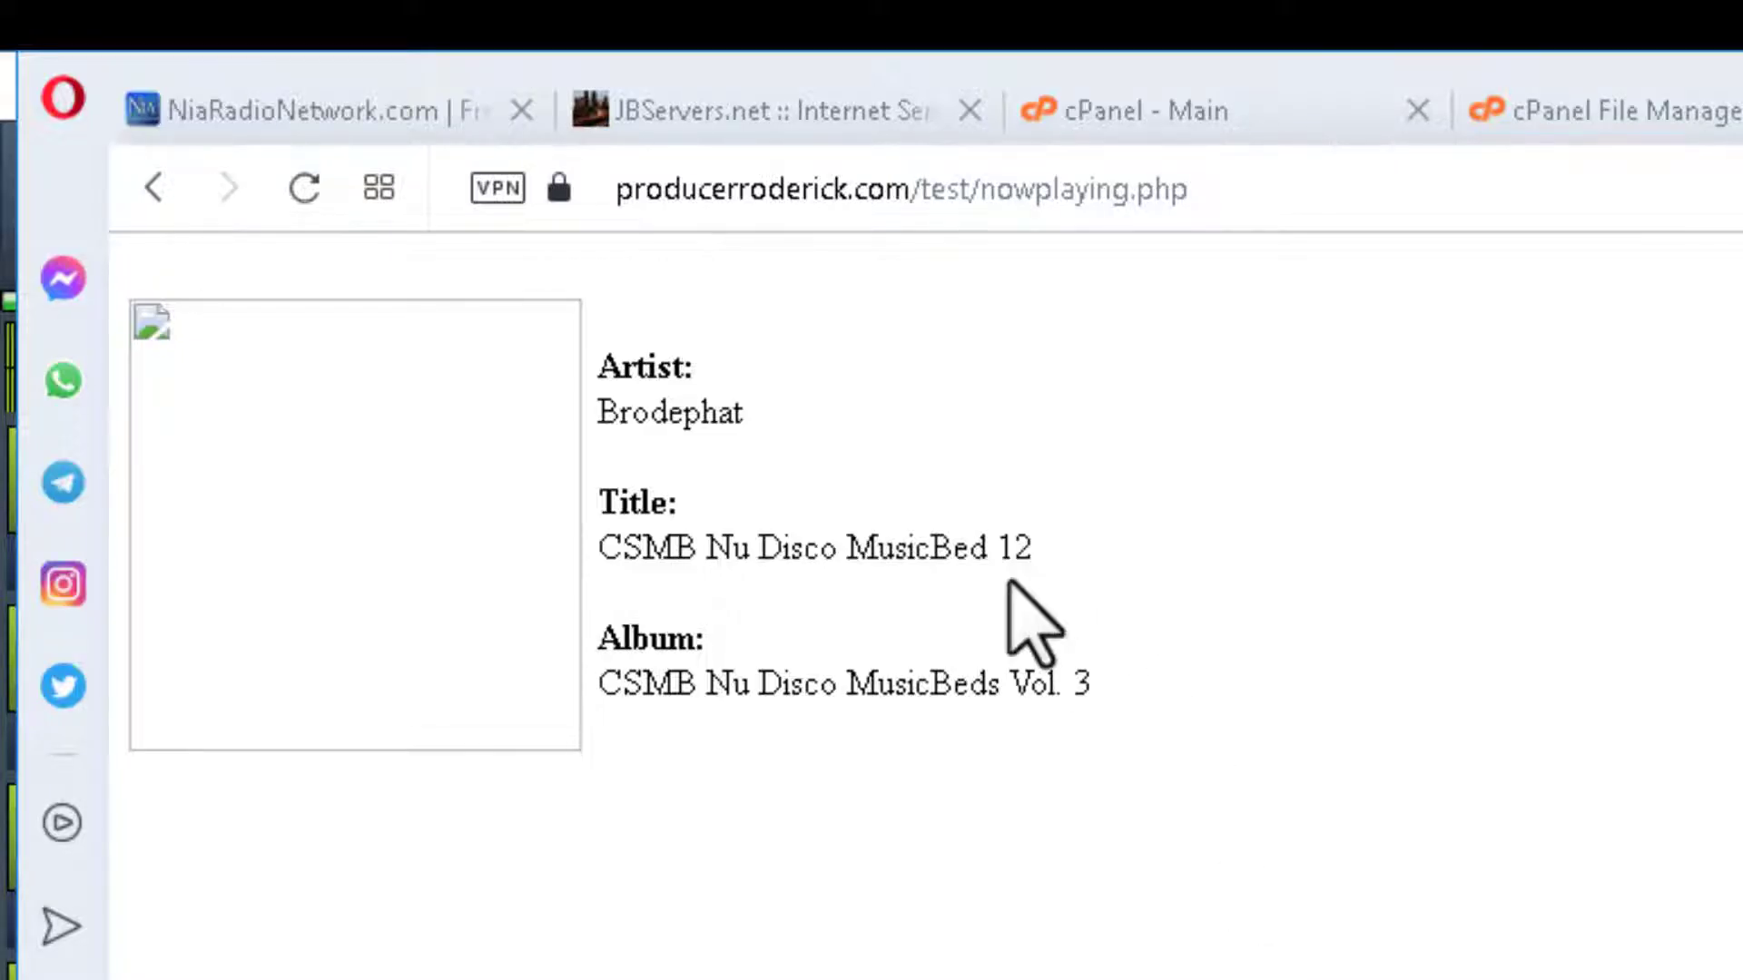
key("F5")
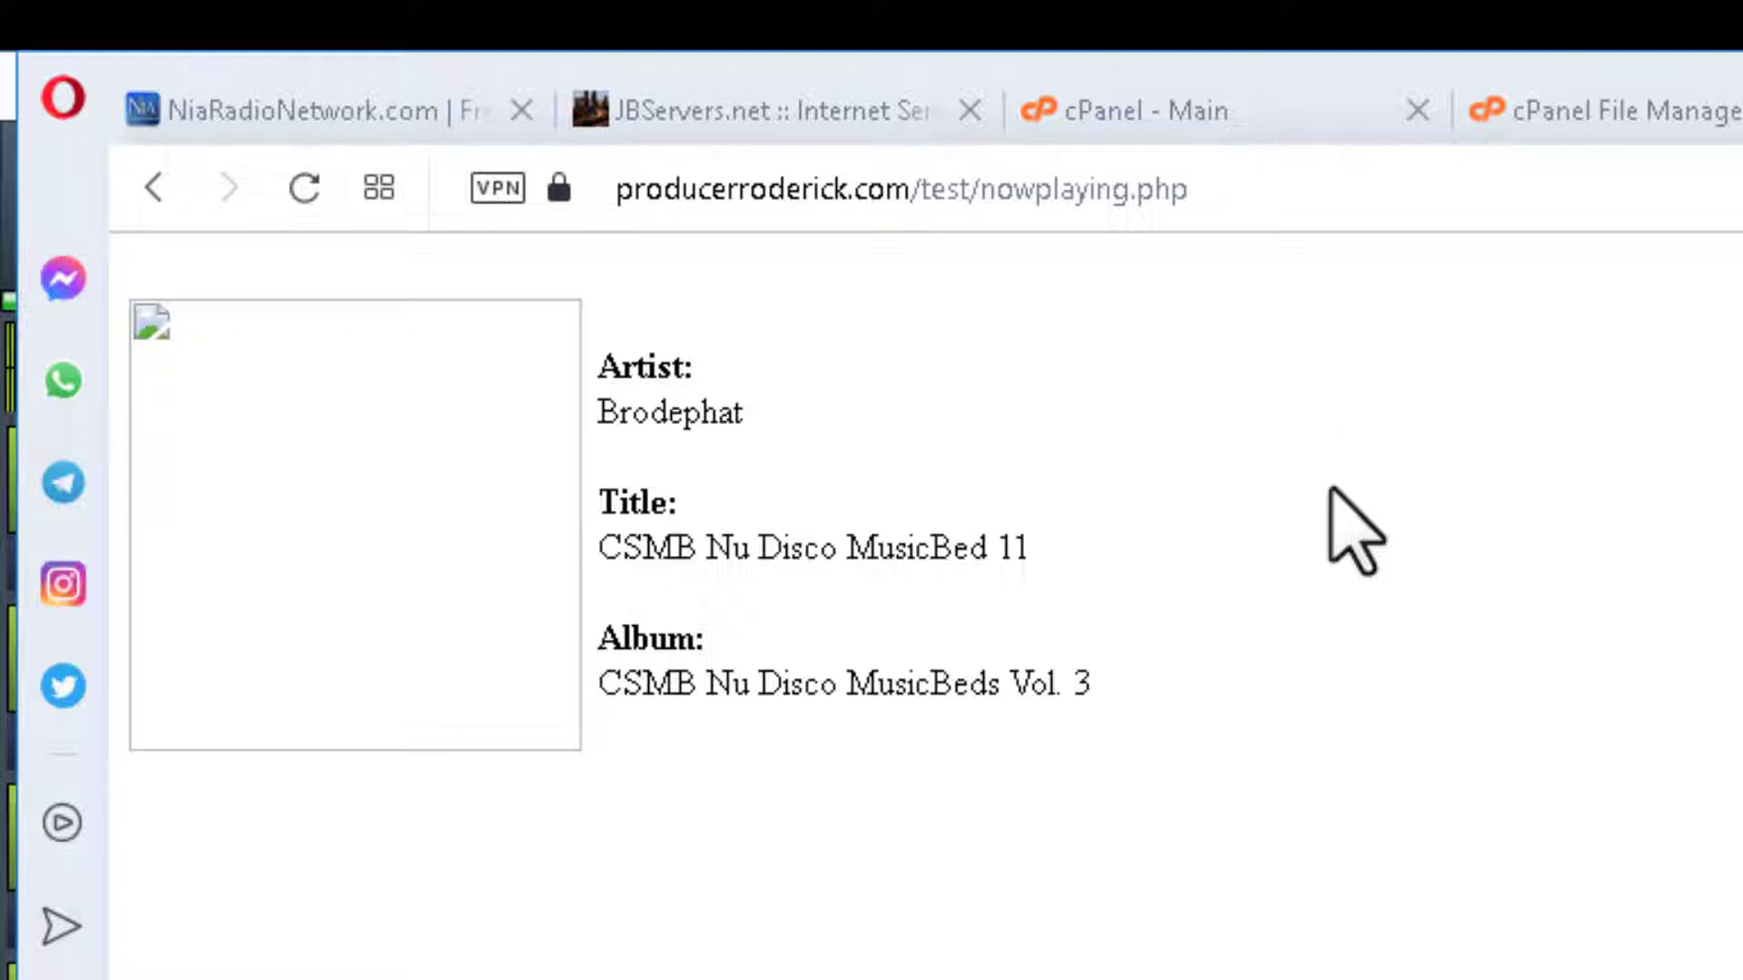
left_click(1681, 118)
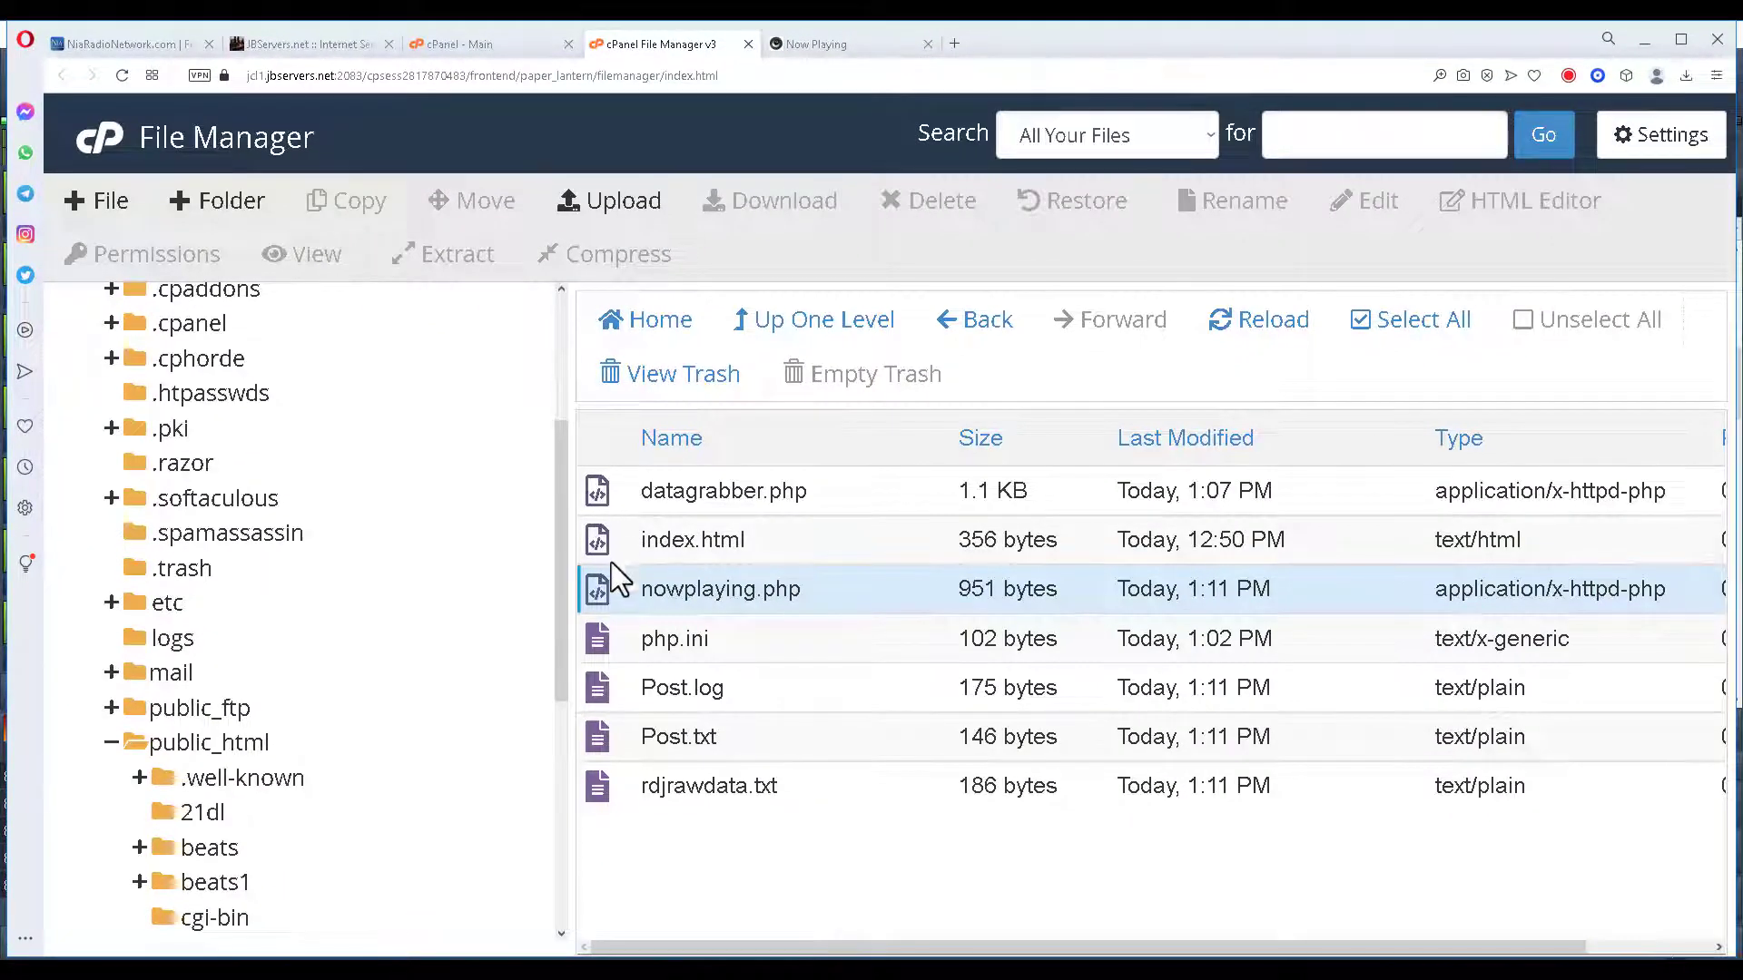
Change nowplaying.php's meta refresh content on line 14 from 15 to 10 and save.
right_click(595, 597)
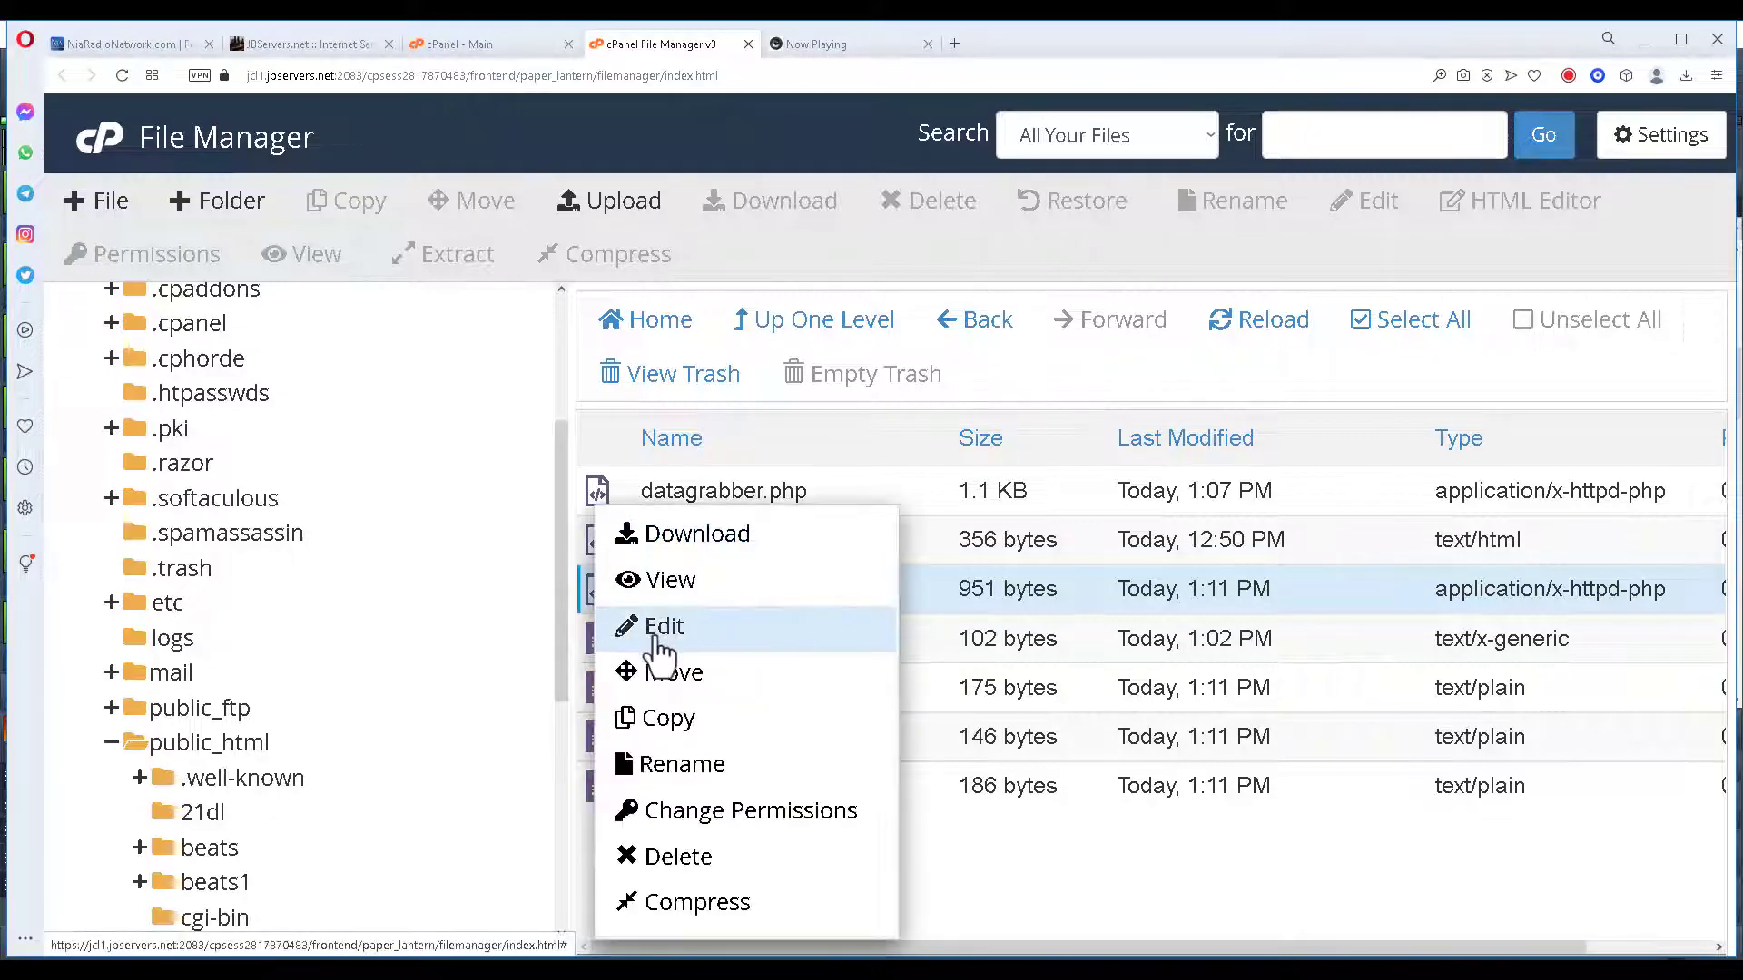
left_click(660, 627)
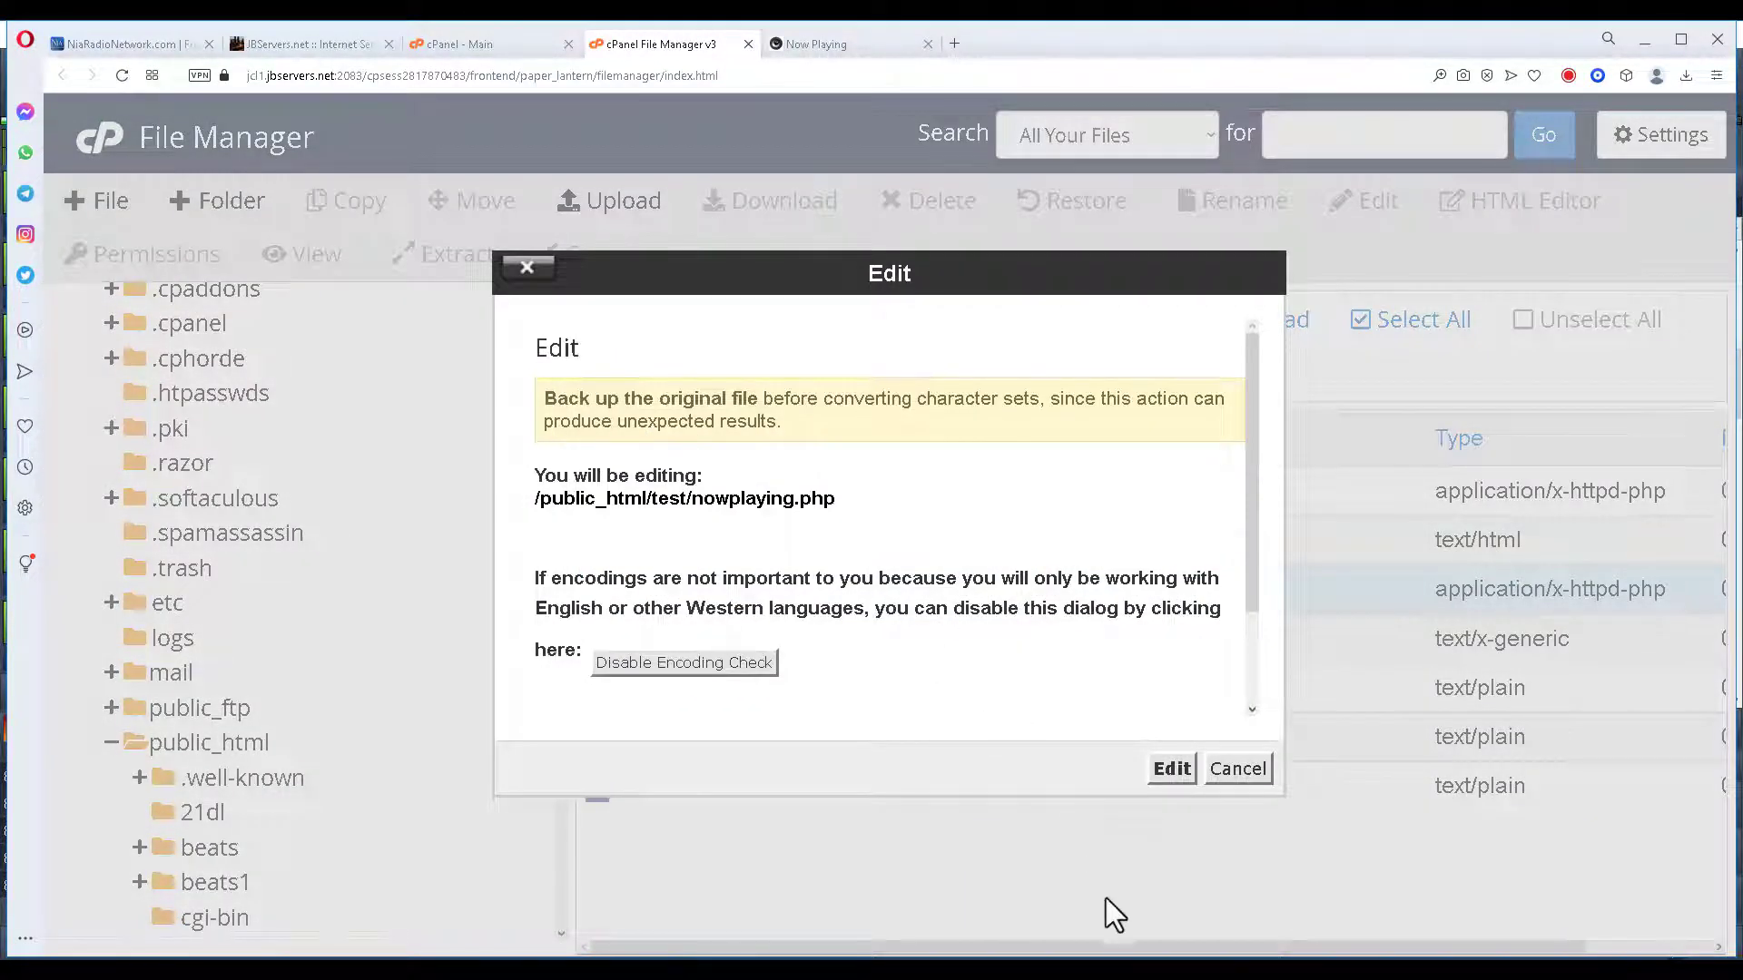
left_click(1169, 768)
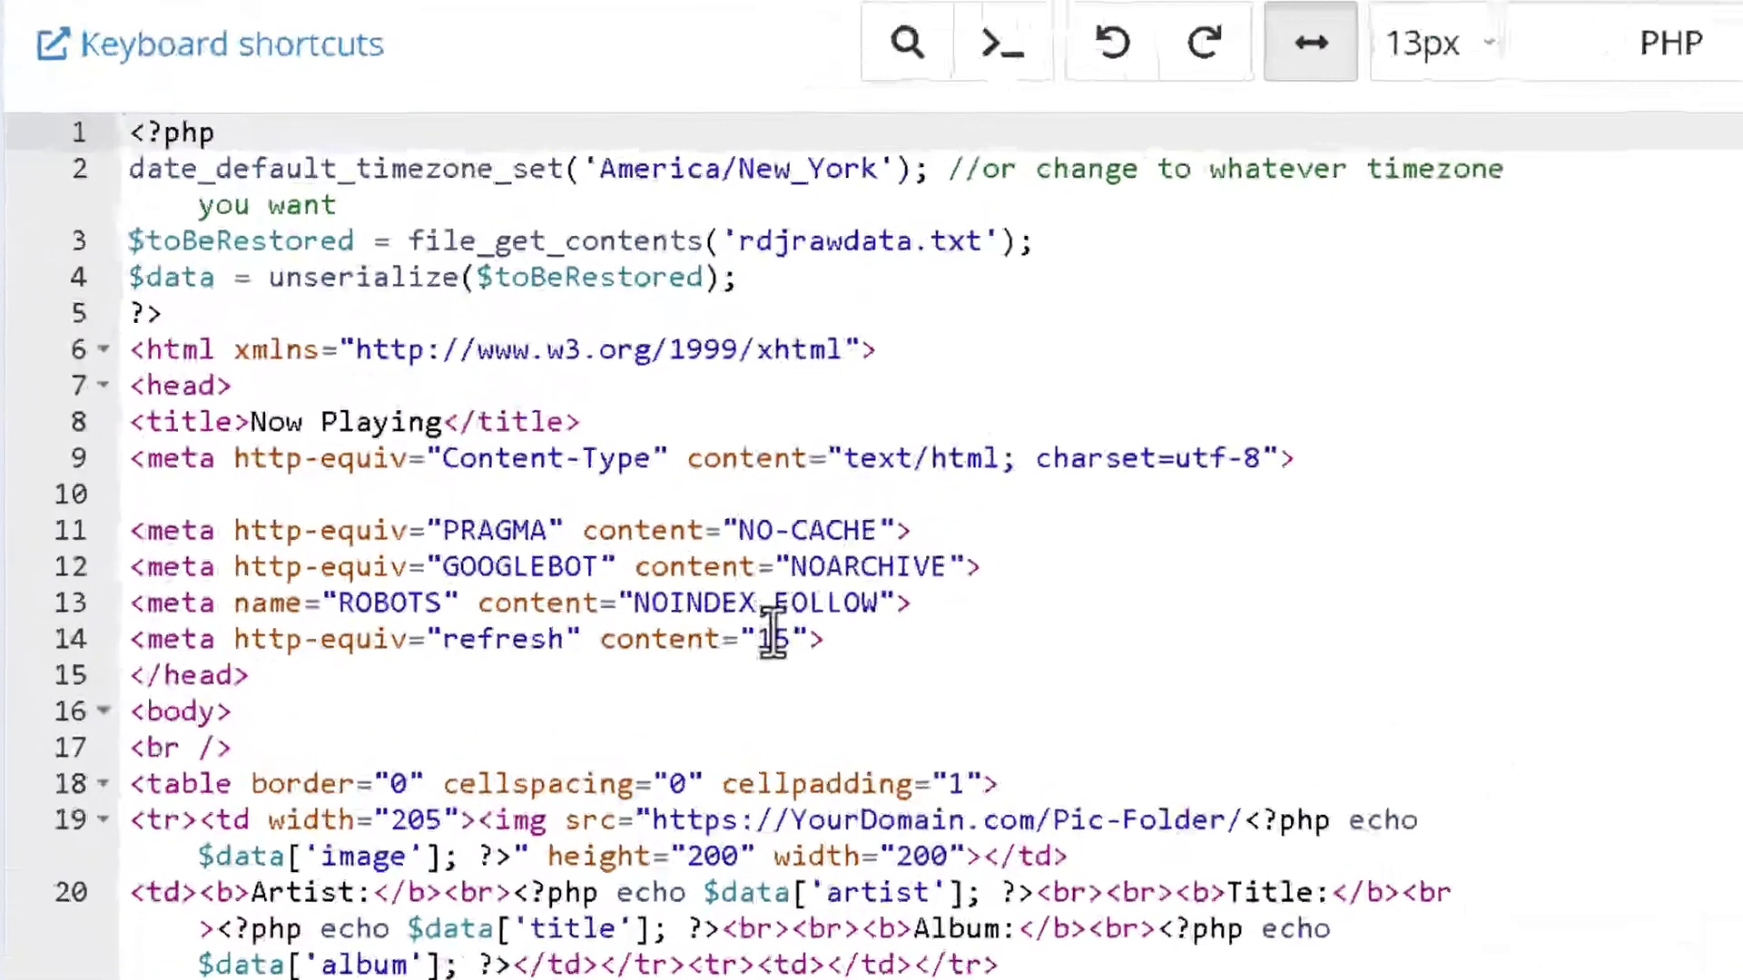
left_click(772, 638)
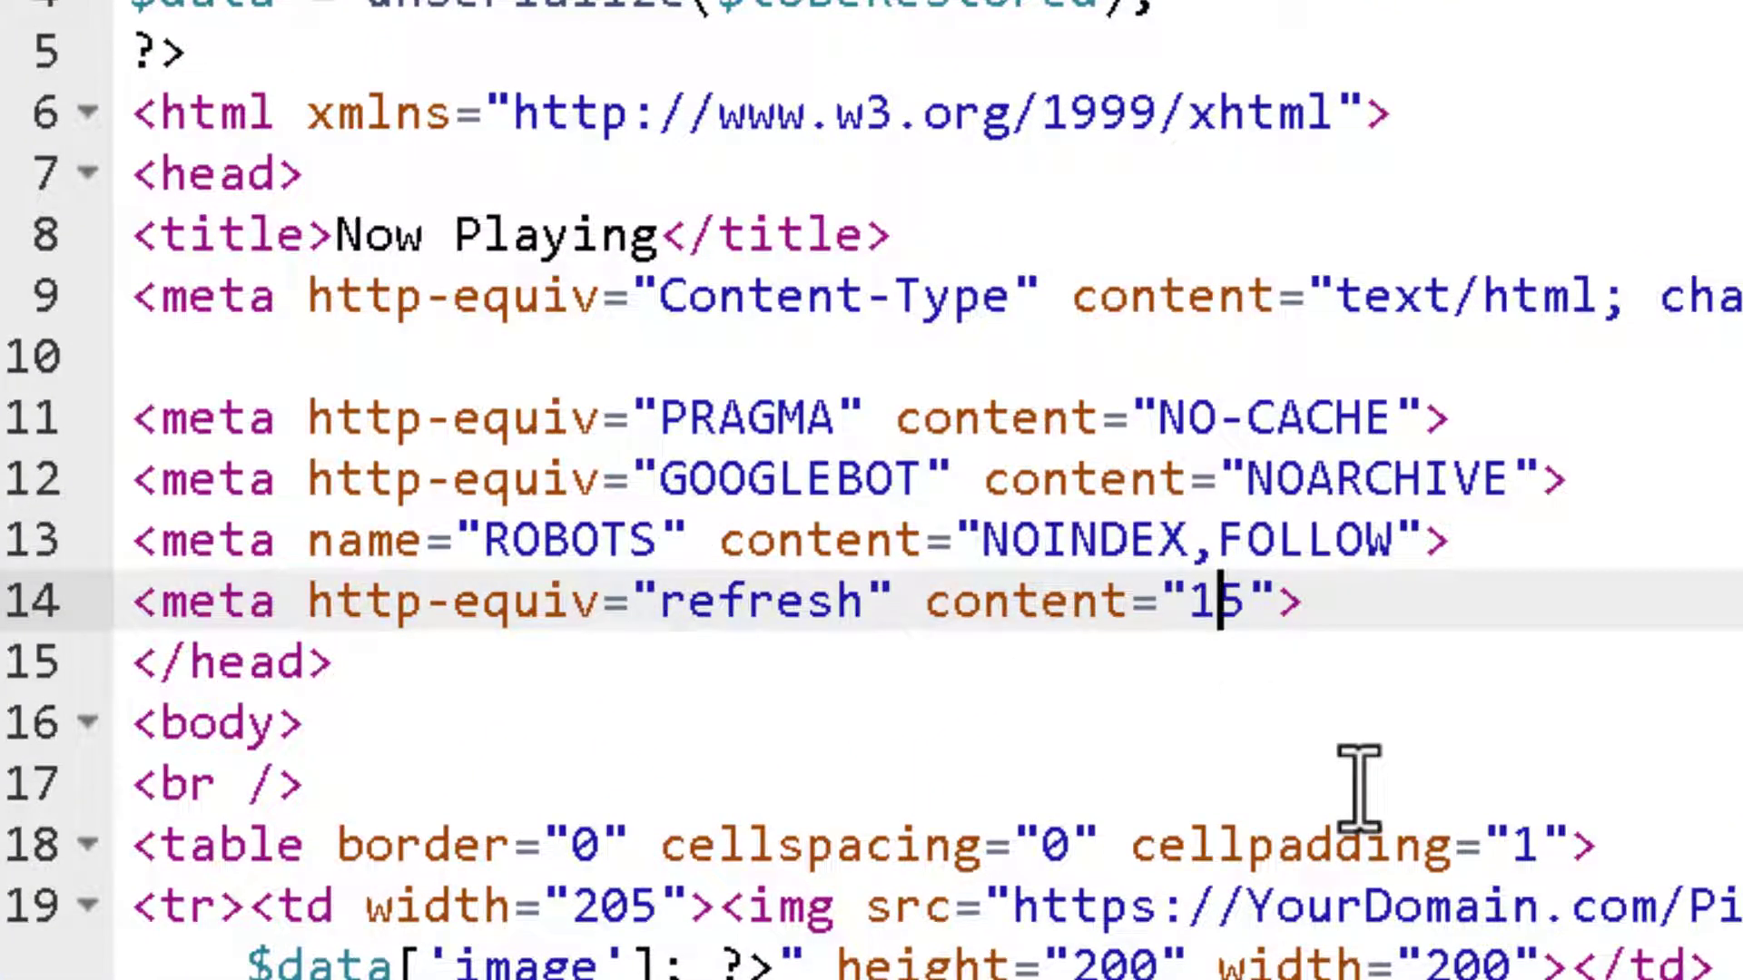
key("Delete")
type("0")
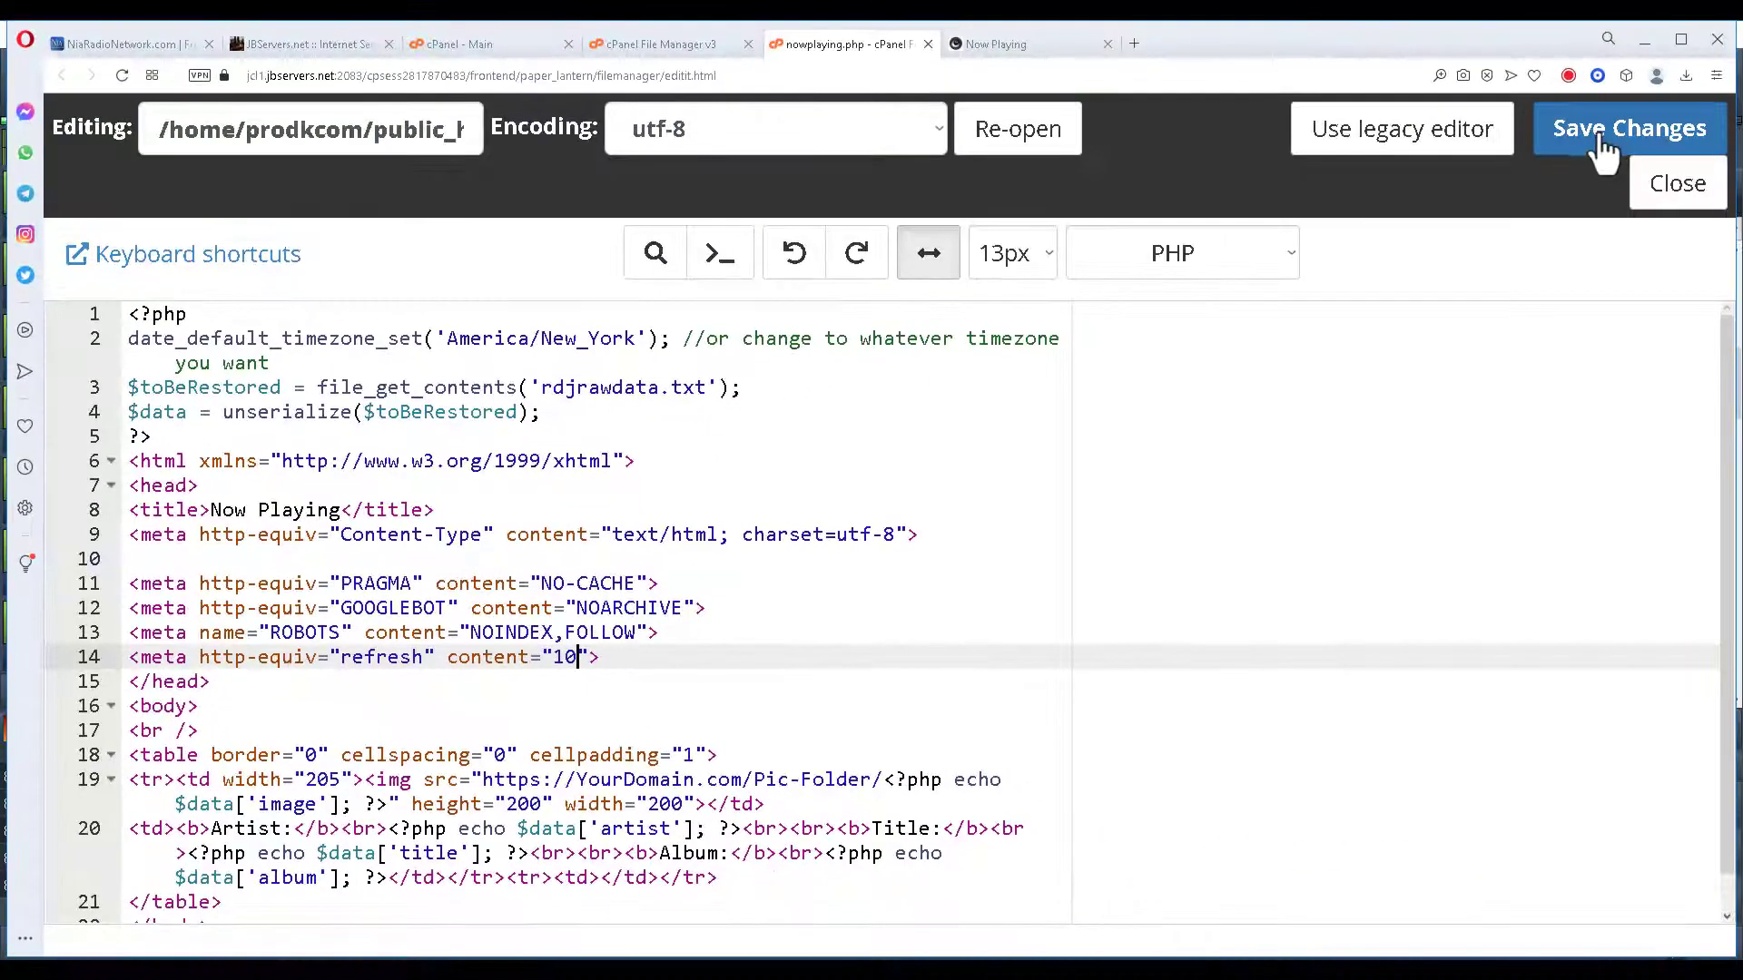
left_click(1603, 145)
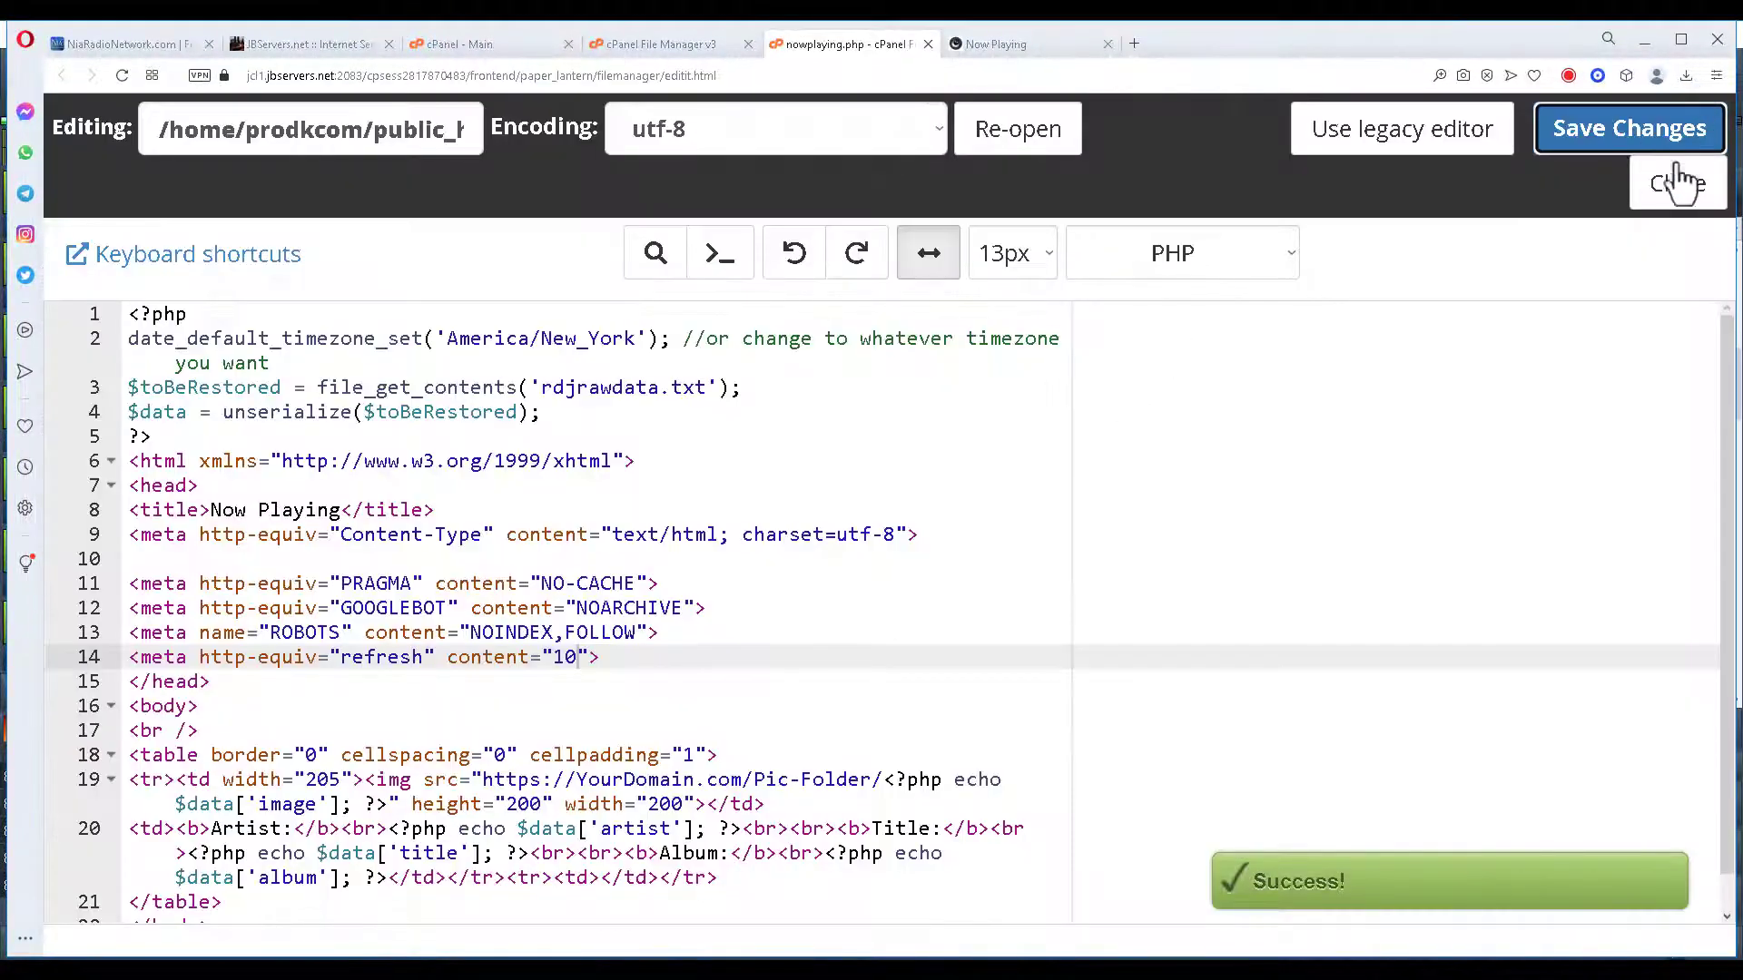
left_click(1678, 184)
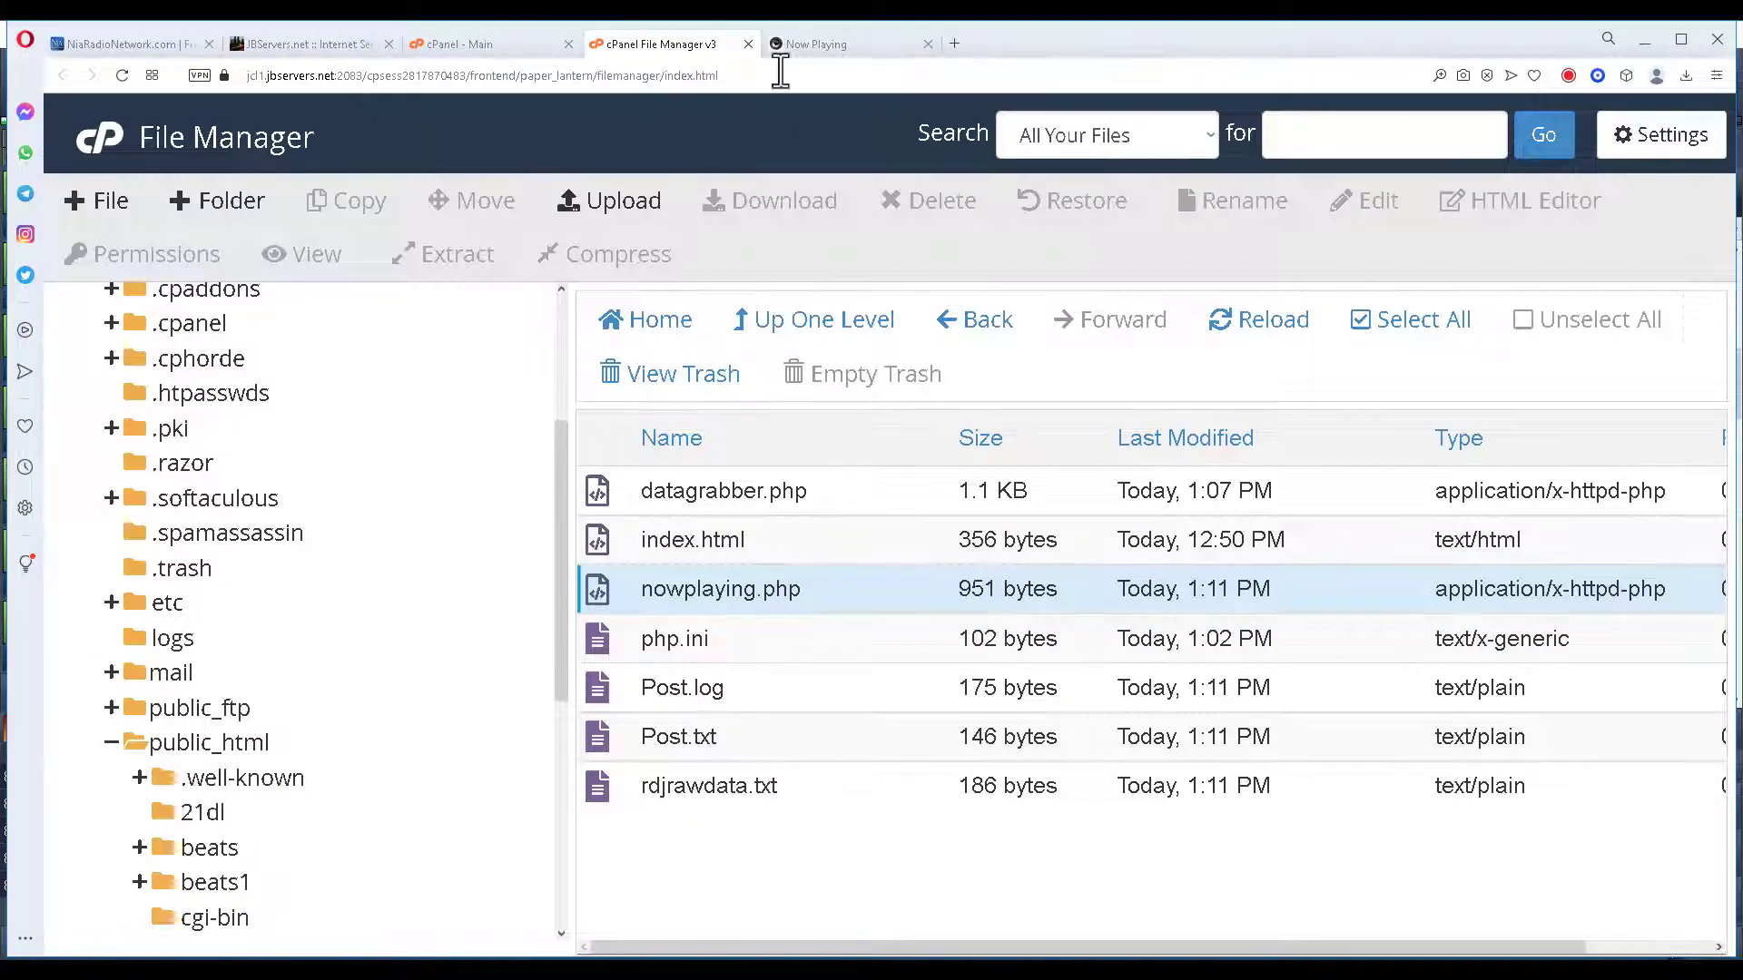
View the Now Playing tab showing CSMB Nu Disco MusicBed 10 by Brodephat.
left_click(817, 44)
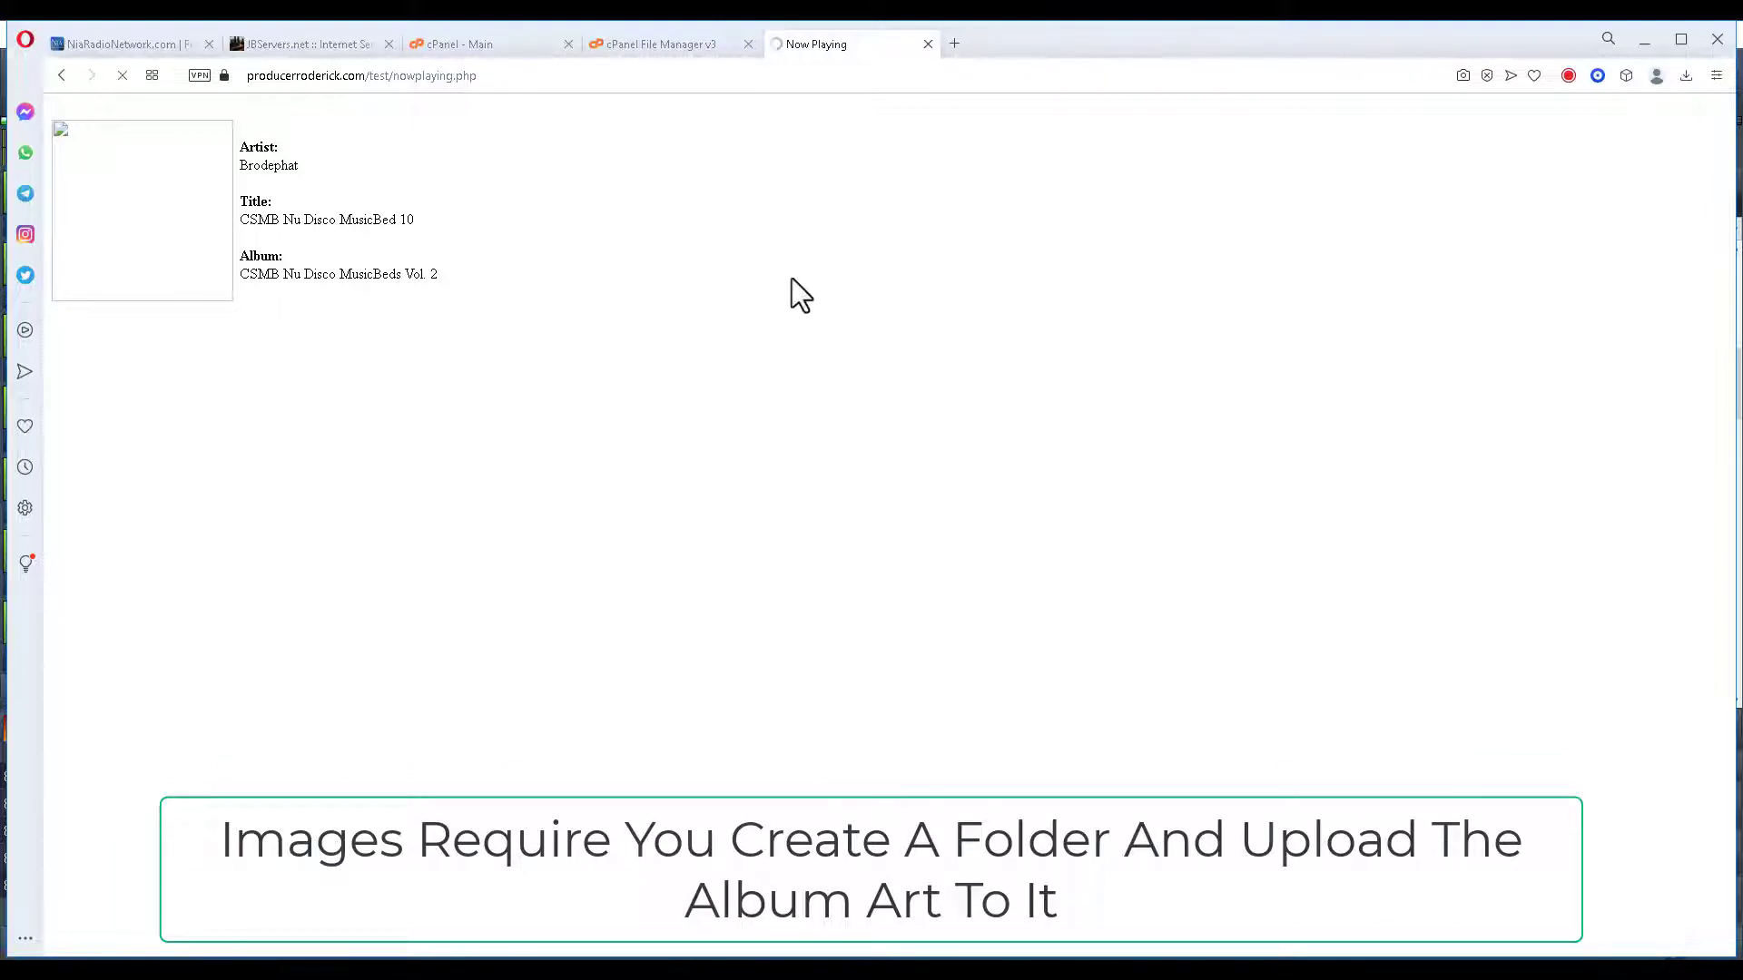
Create a new folder named pictures in public_html/test.
left_click(514, 41)
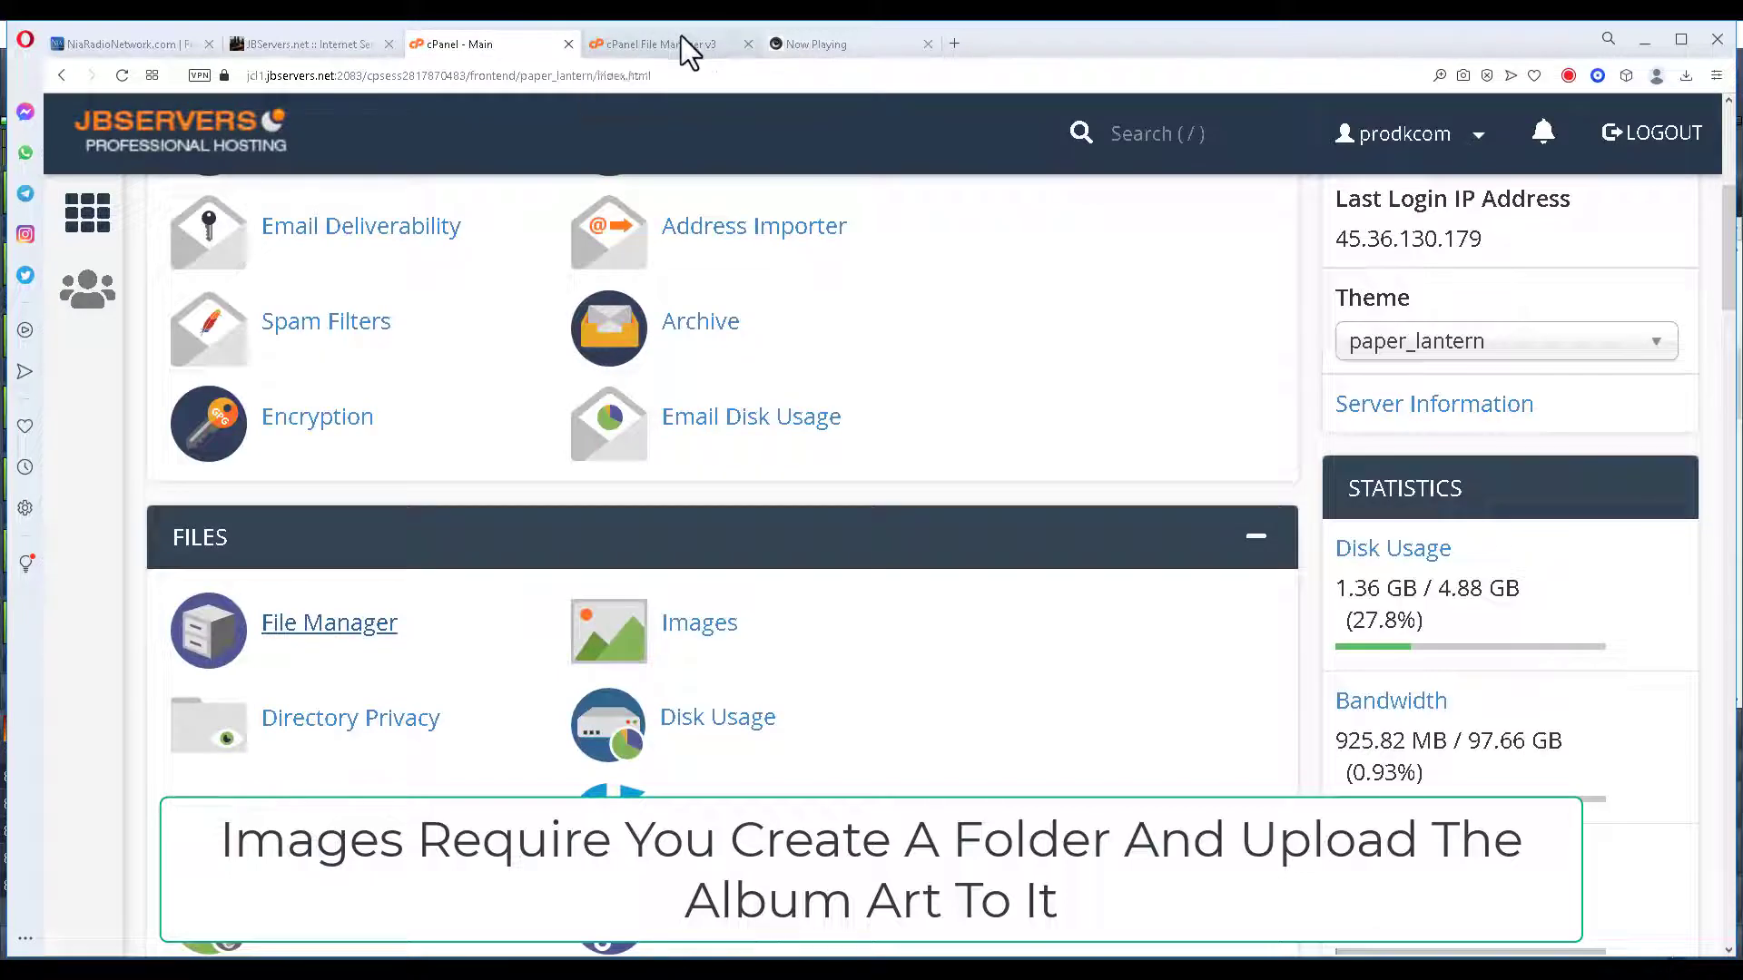
left_click(683, 44)
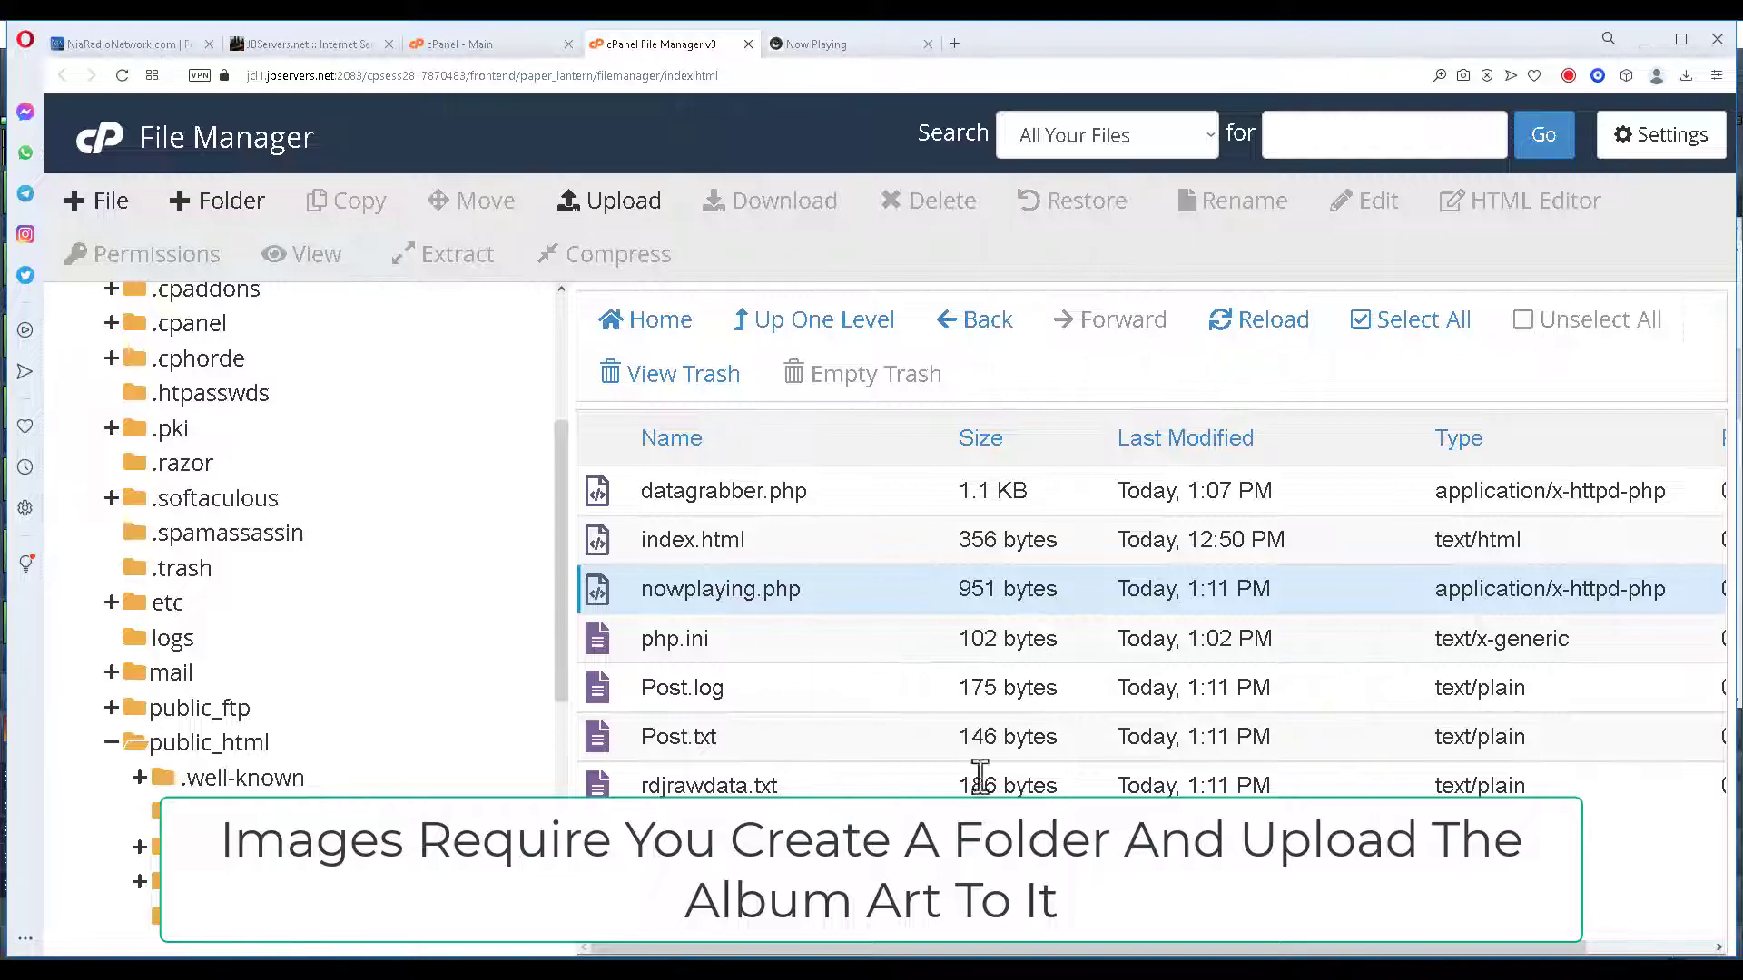
left_click(231, 207)
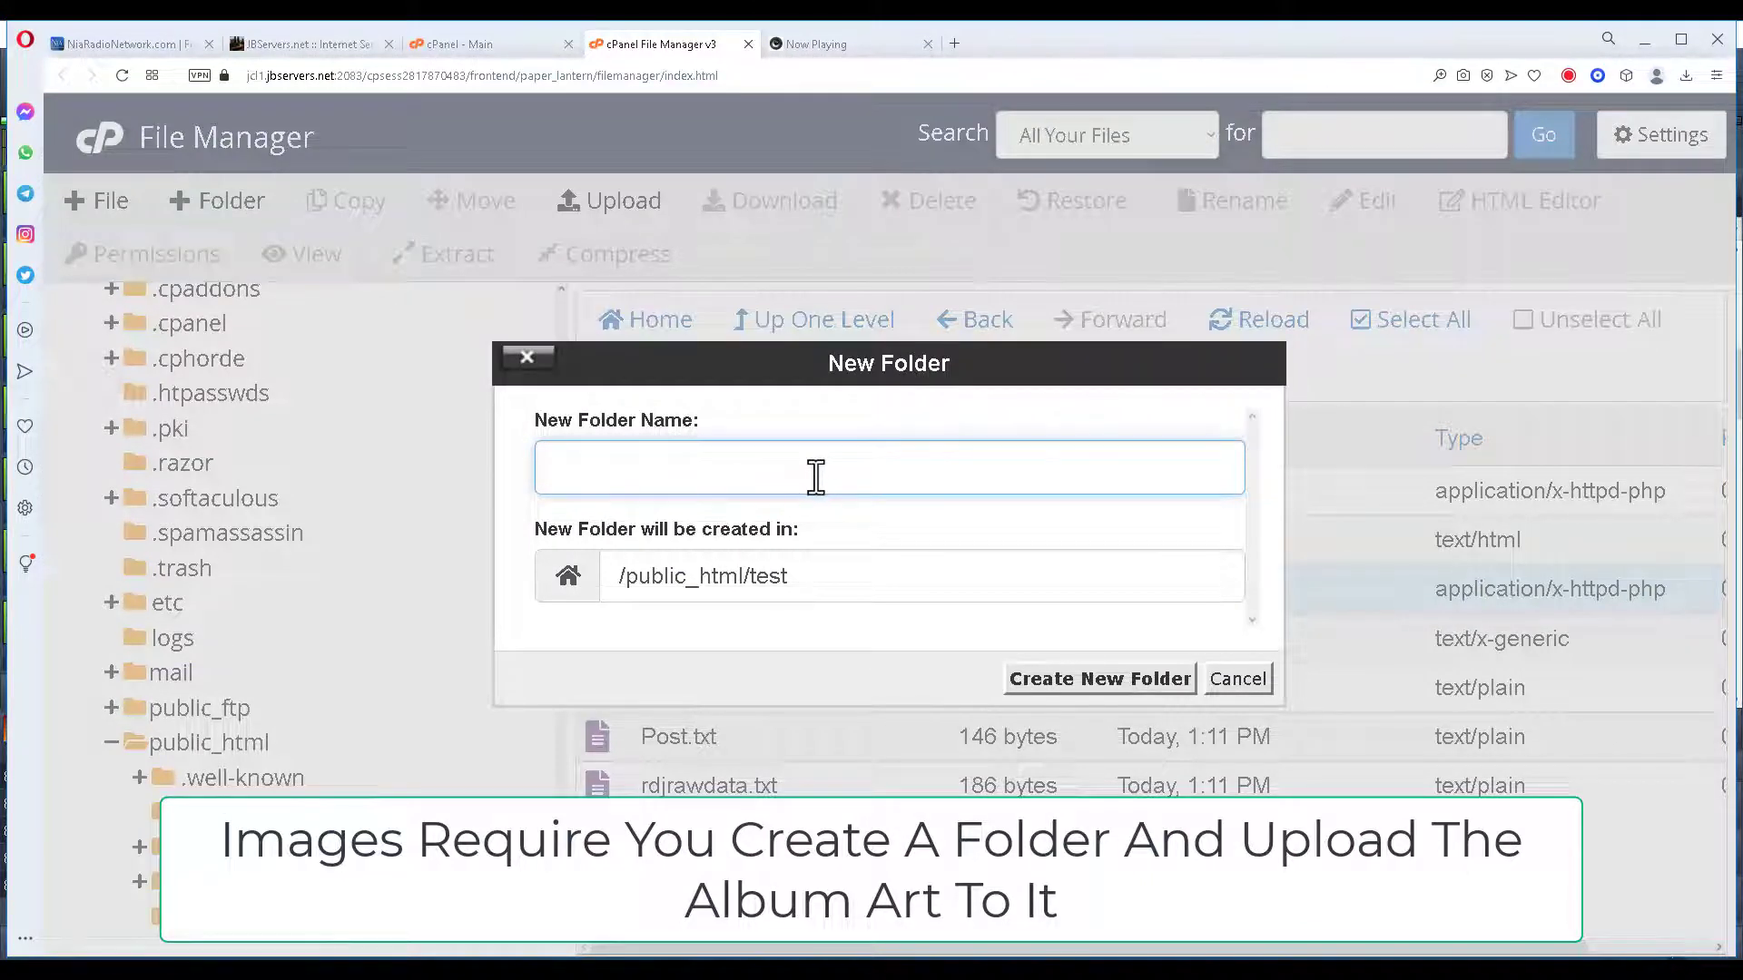
type("pictures")
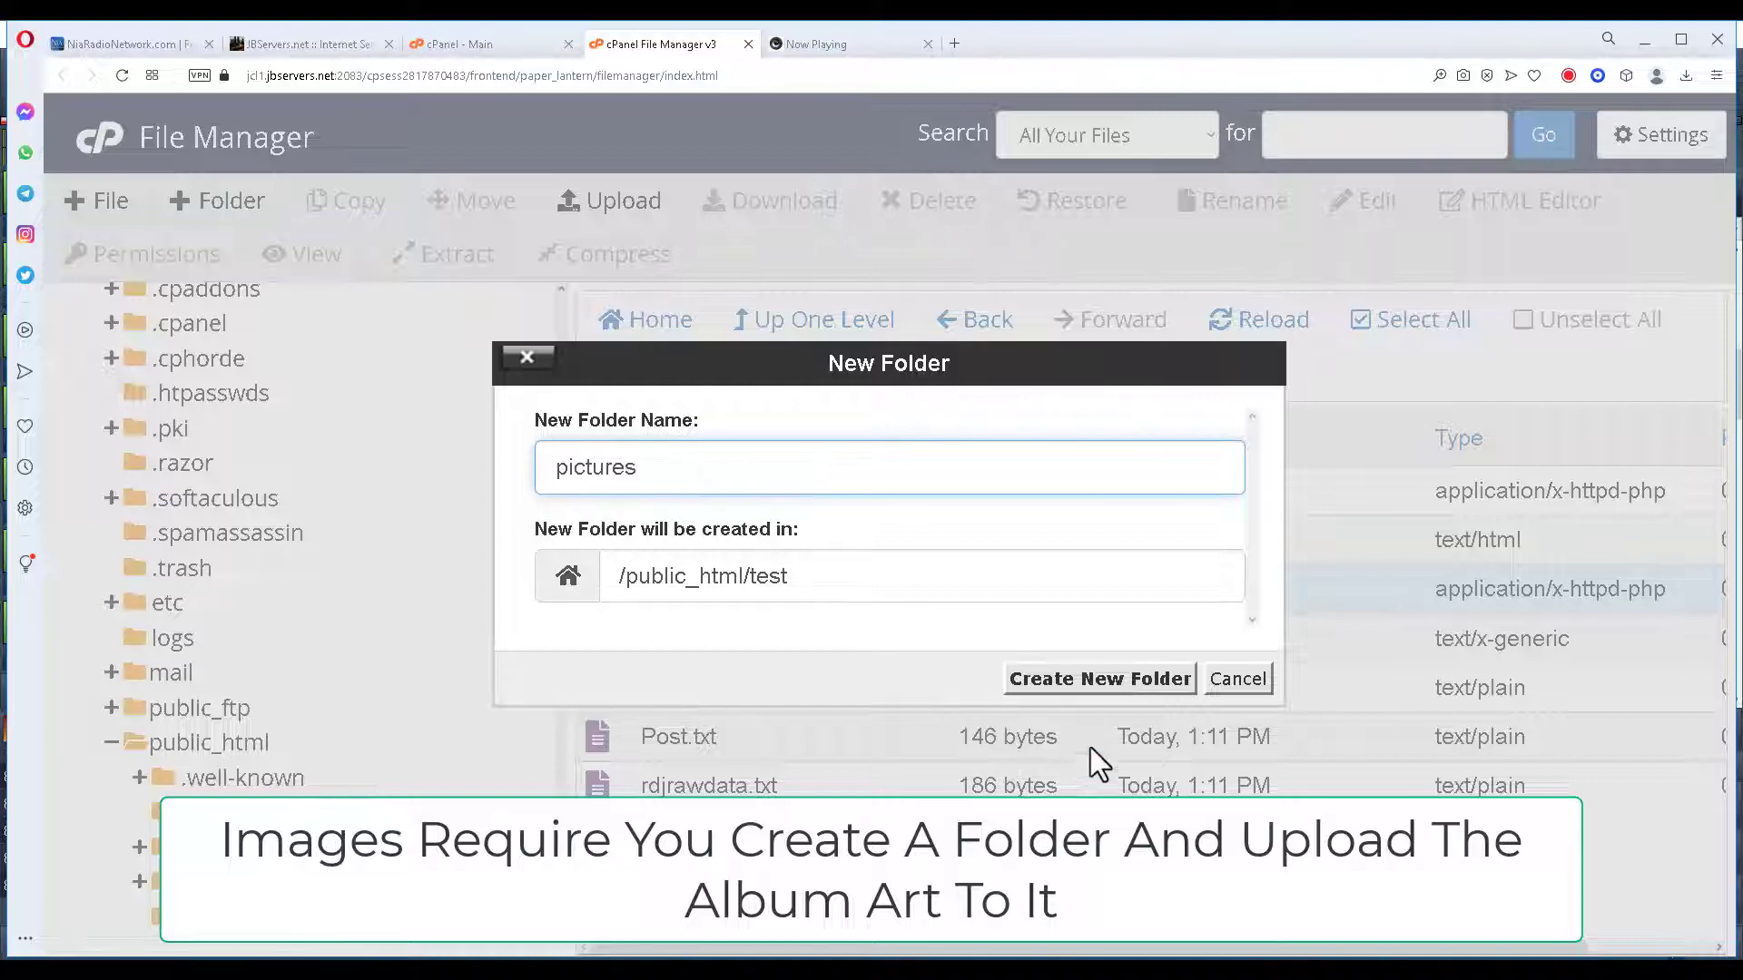
left_click(1074, 682)
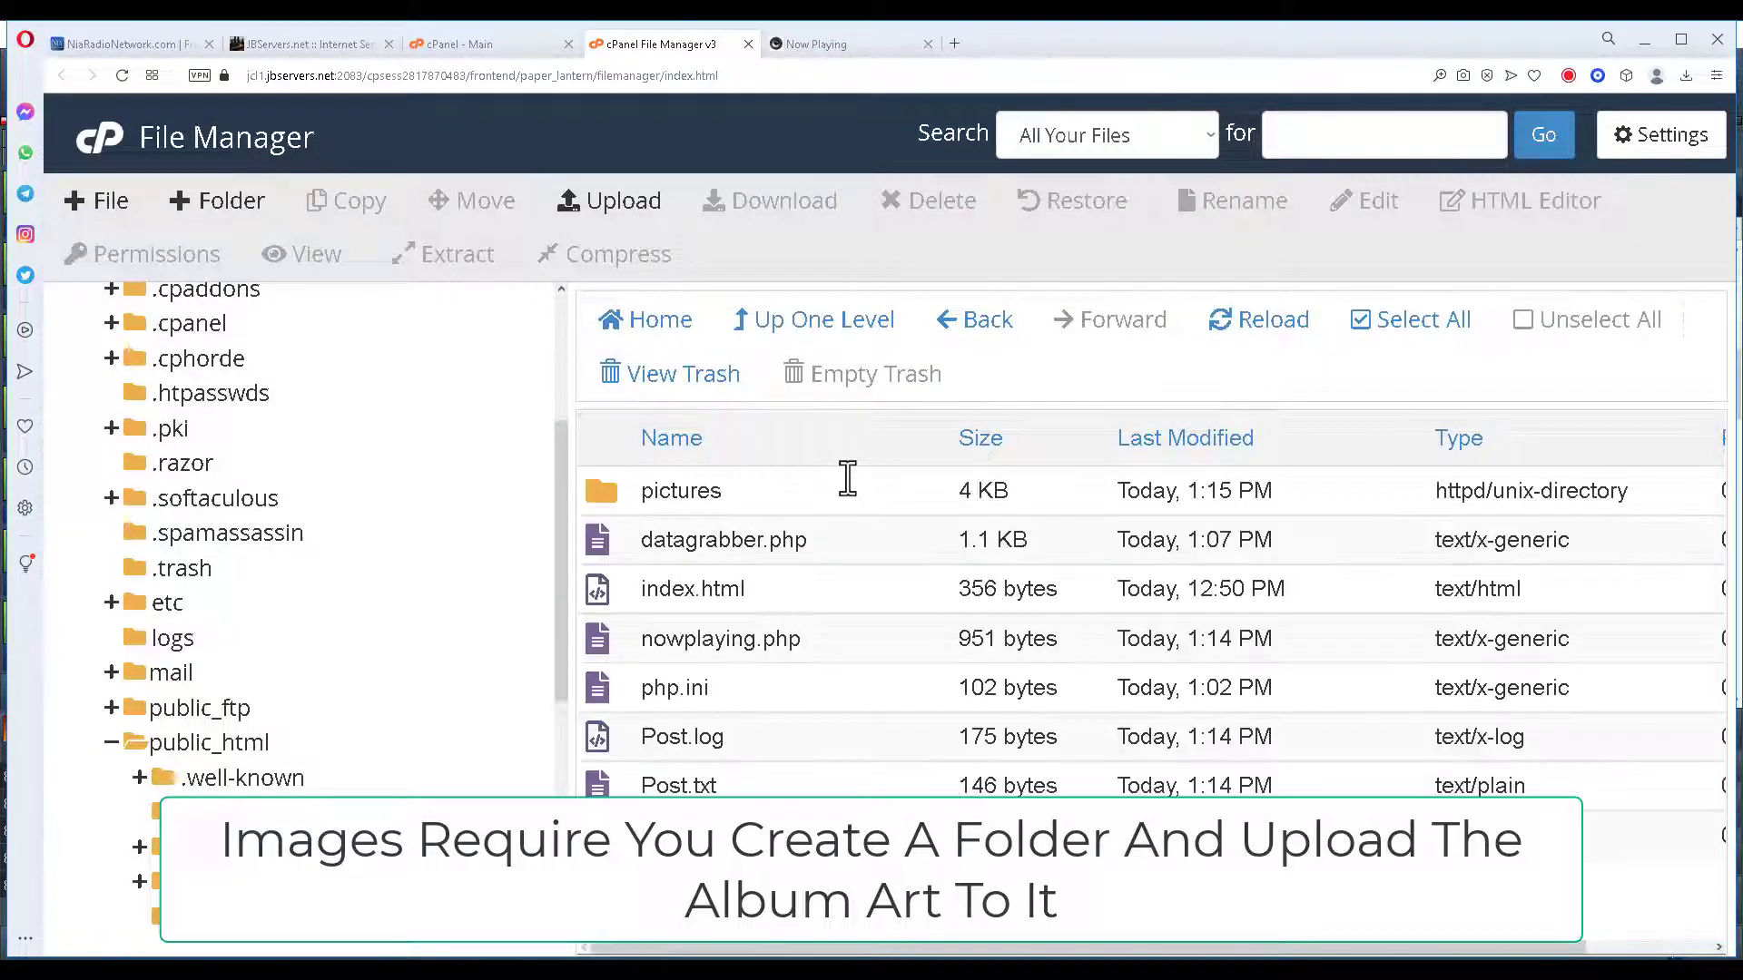
Open the public_html/test/pictures folder's upload page and minimize RadioDJ to reach it.
double_click(605, 493)
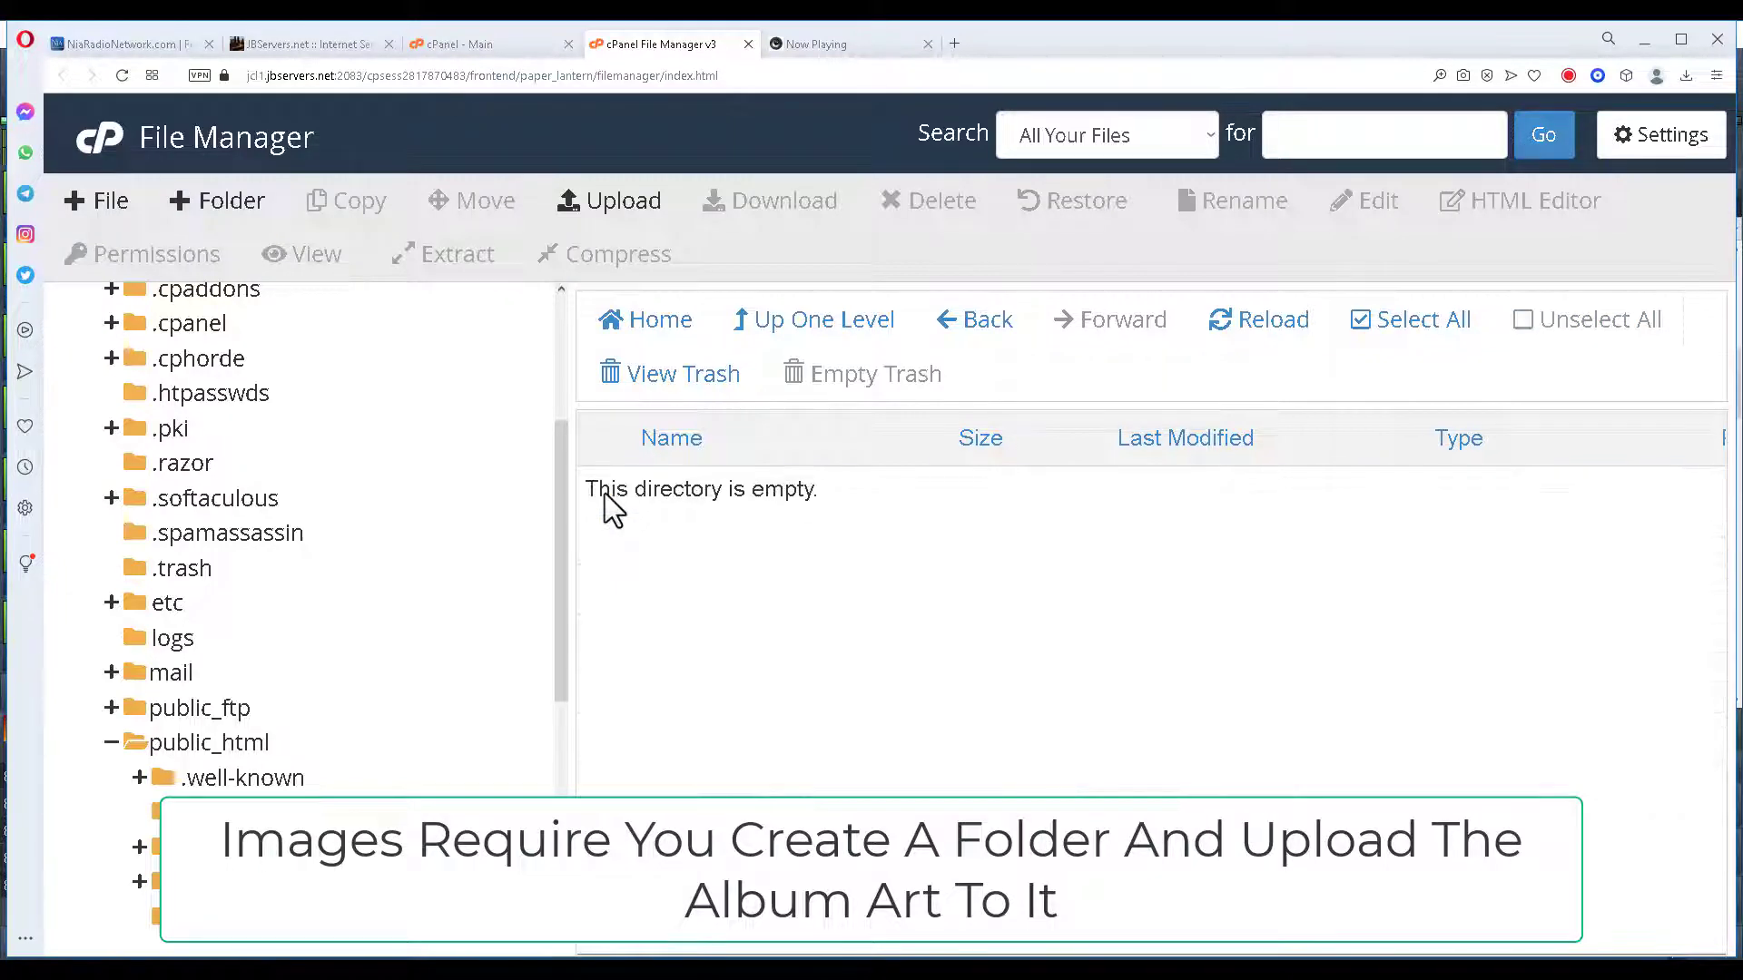
left_click(634, 207)
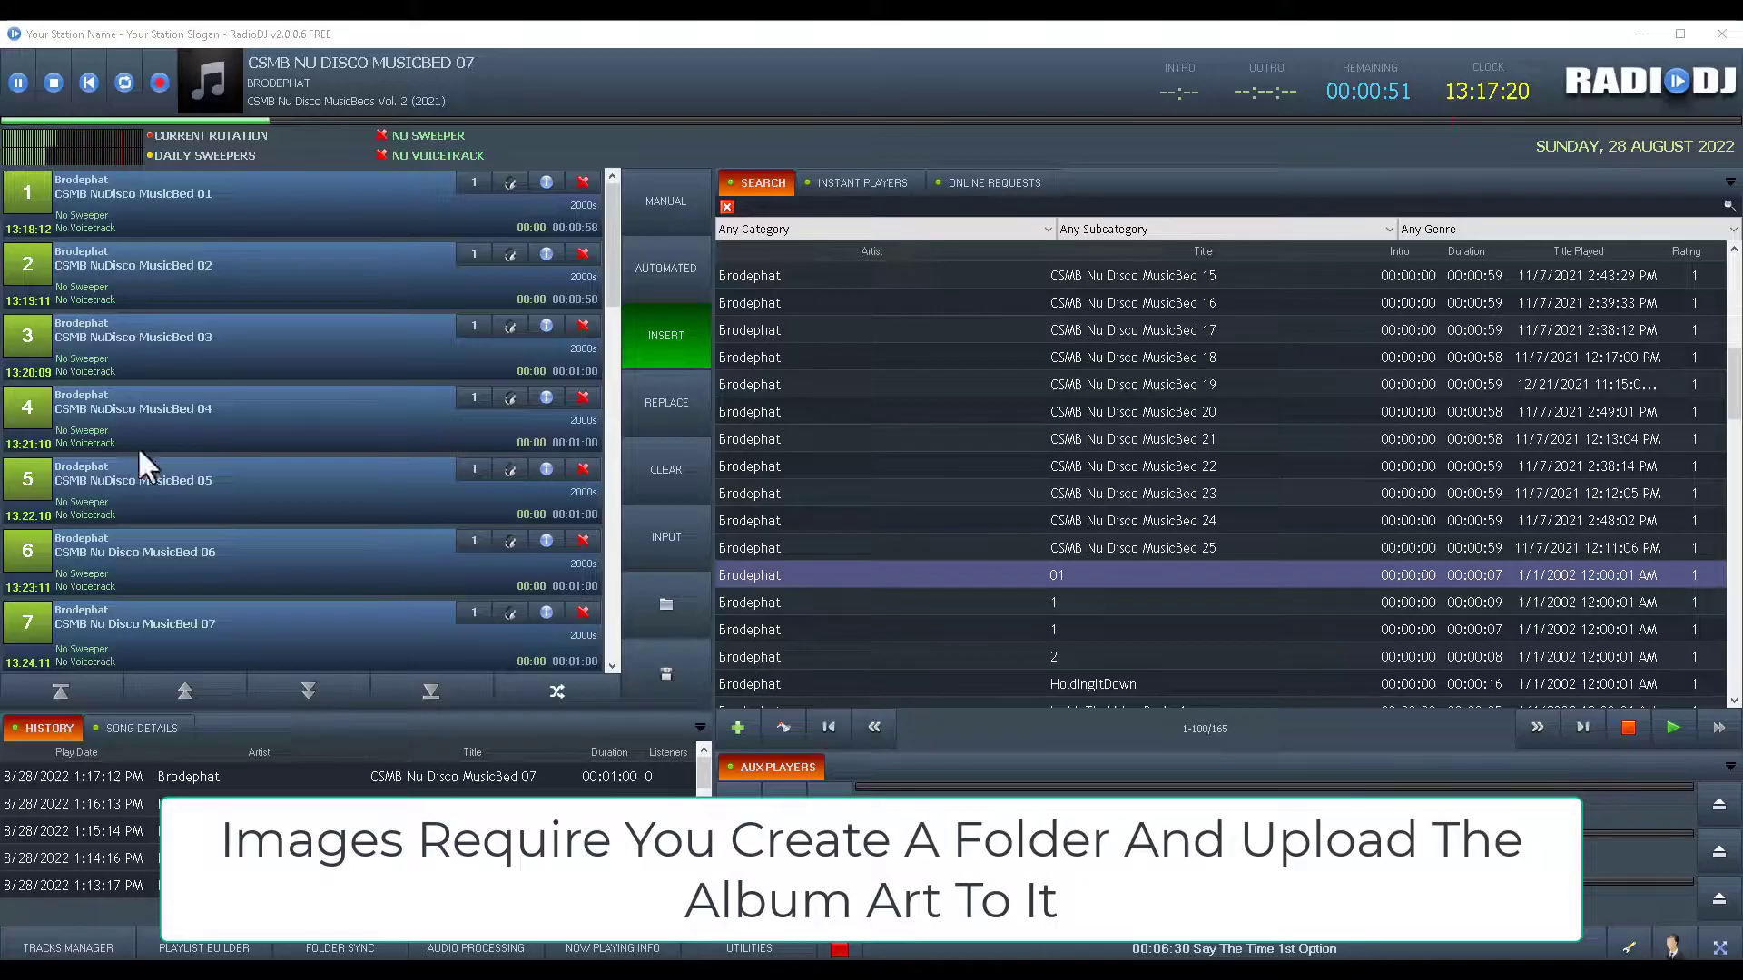
left_click(1639, 34)
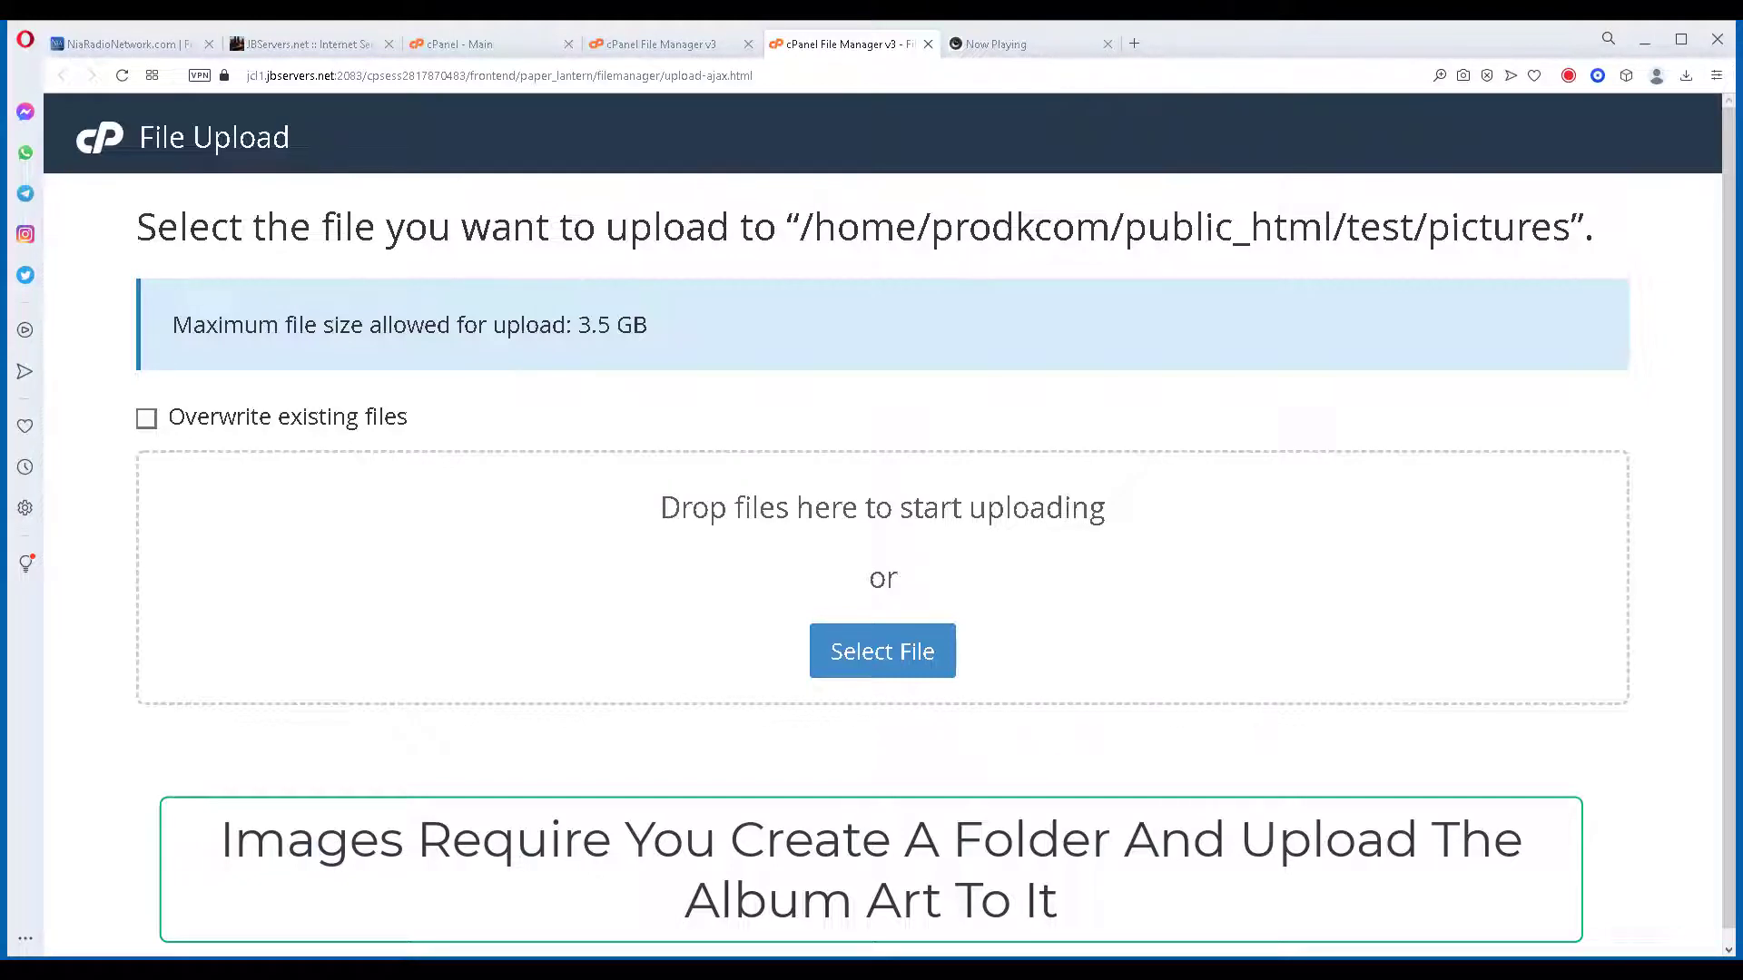
Upload the CarterScripts NuDisco MusicBed album-art JPGs by dropping them into the upload zone.
left_click_drag(252, 699, 641, 618)
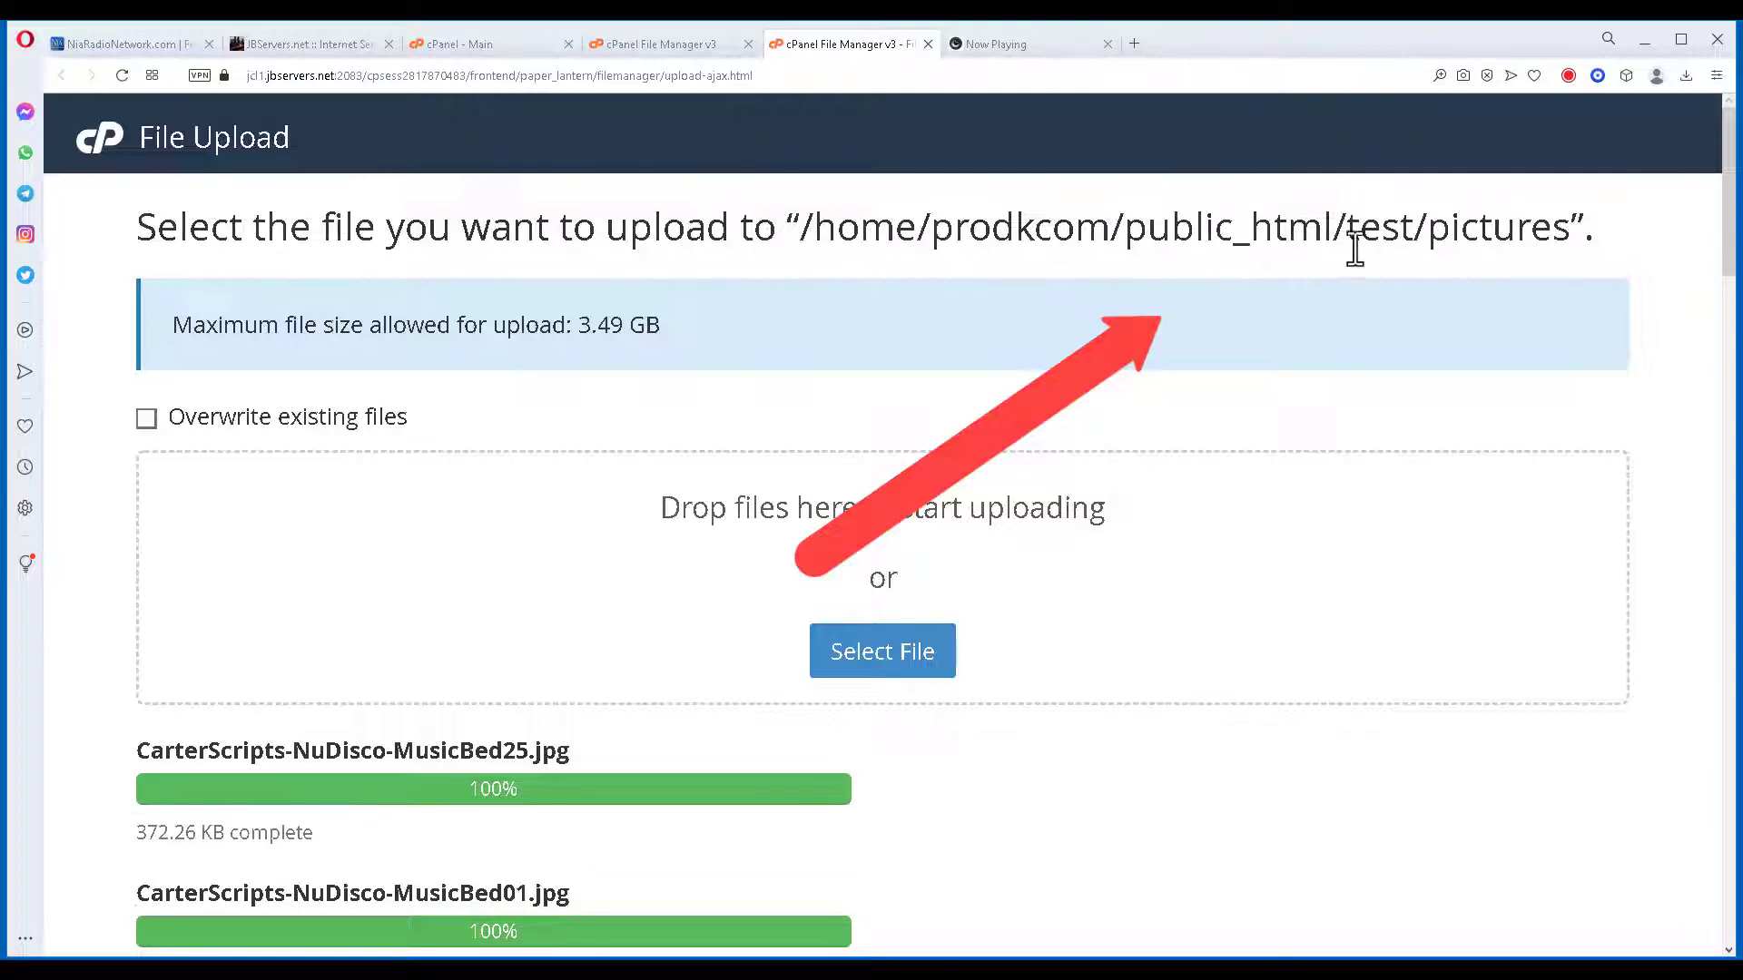
scroll(1627, 287, "down", 20)
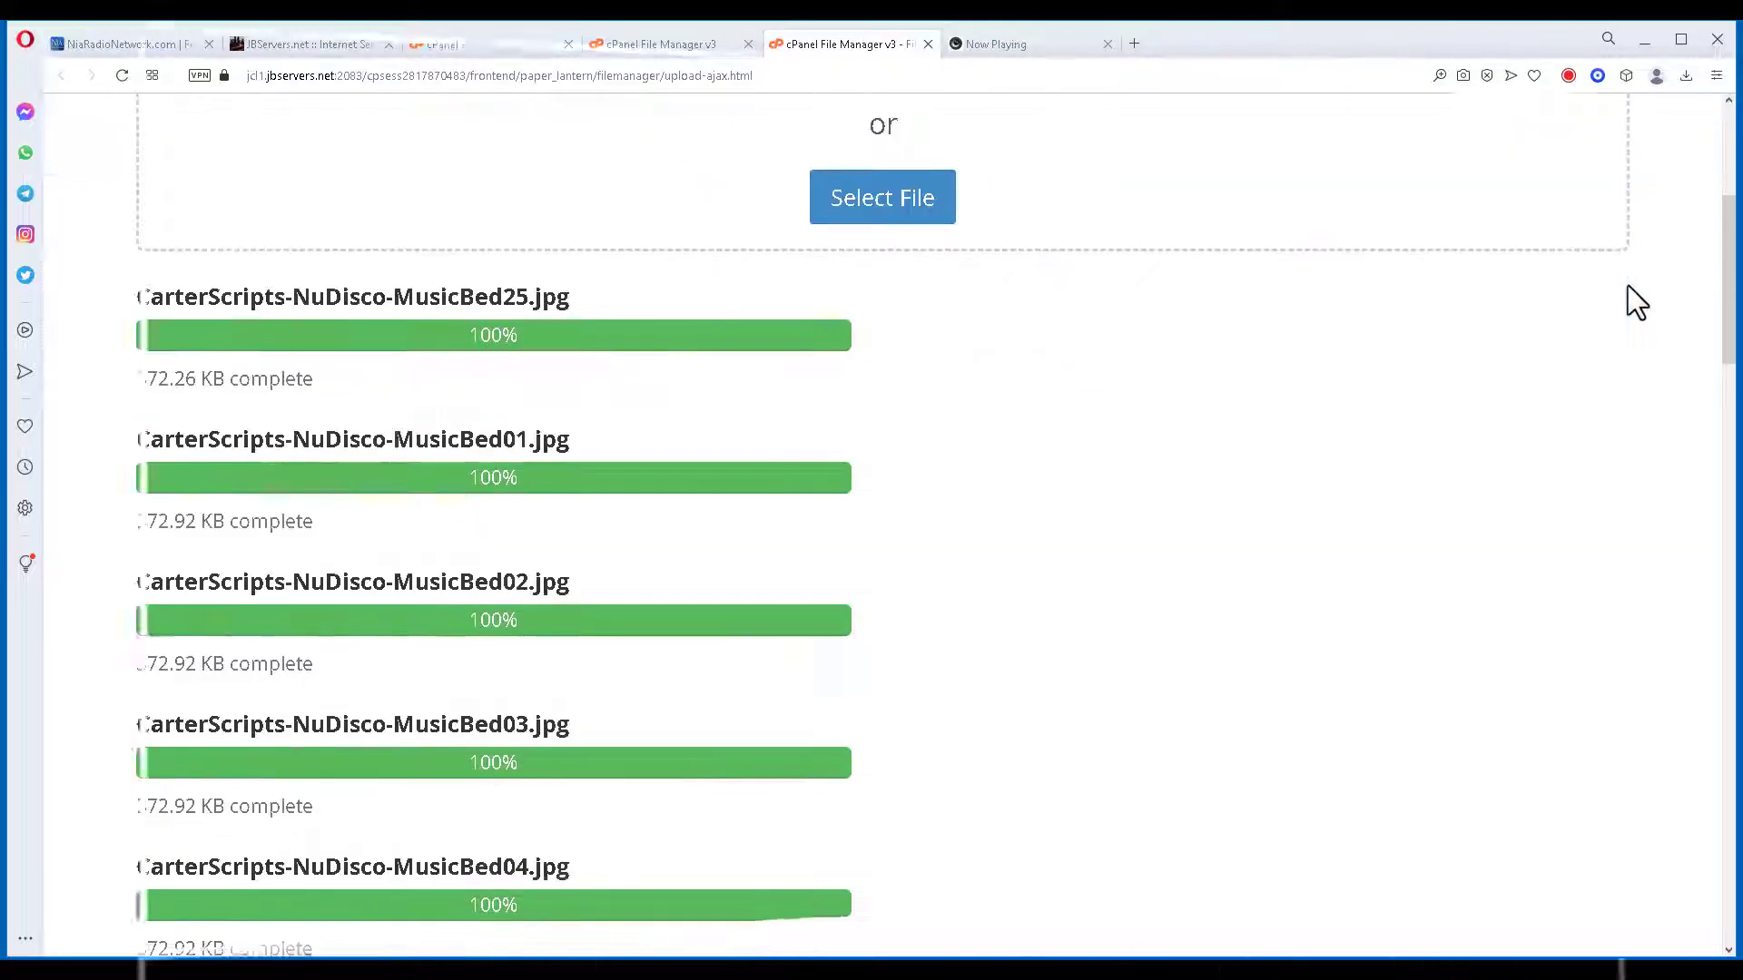
scroll(1628, 287, "down", 15)
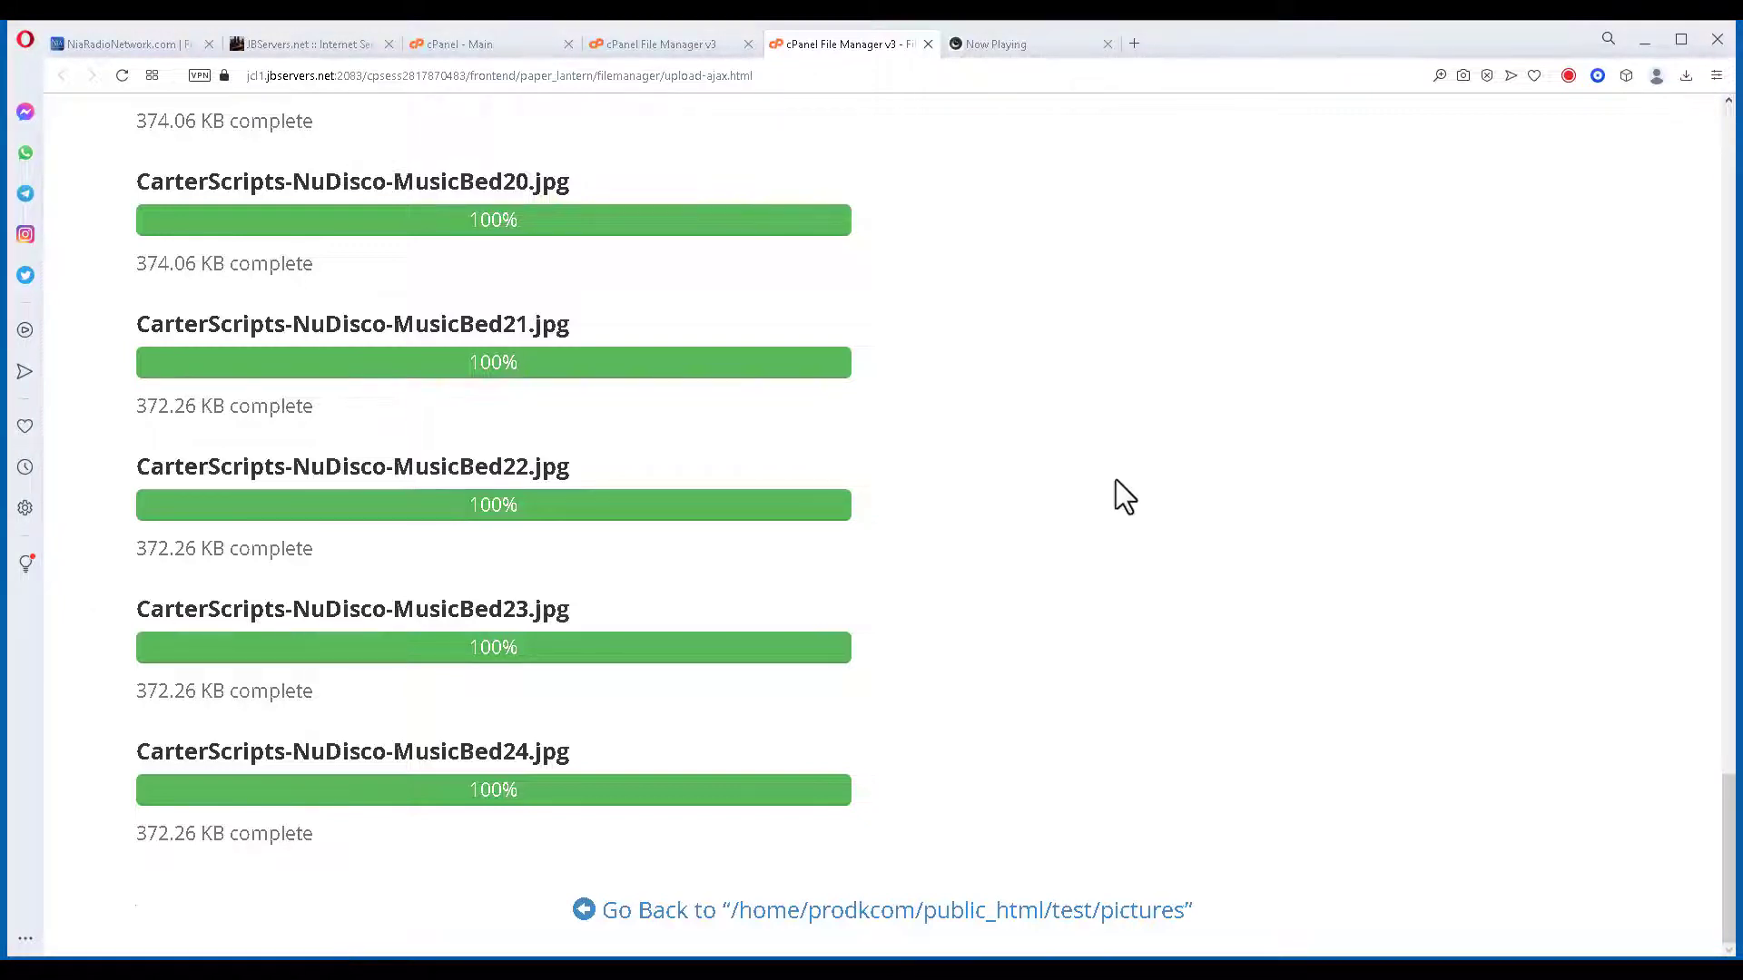
Reload the File Manager listing to show the uploaded images, then go back up to test.
left_click(675, 42)
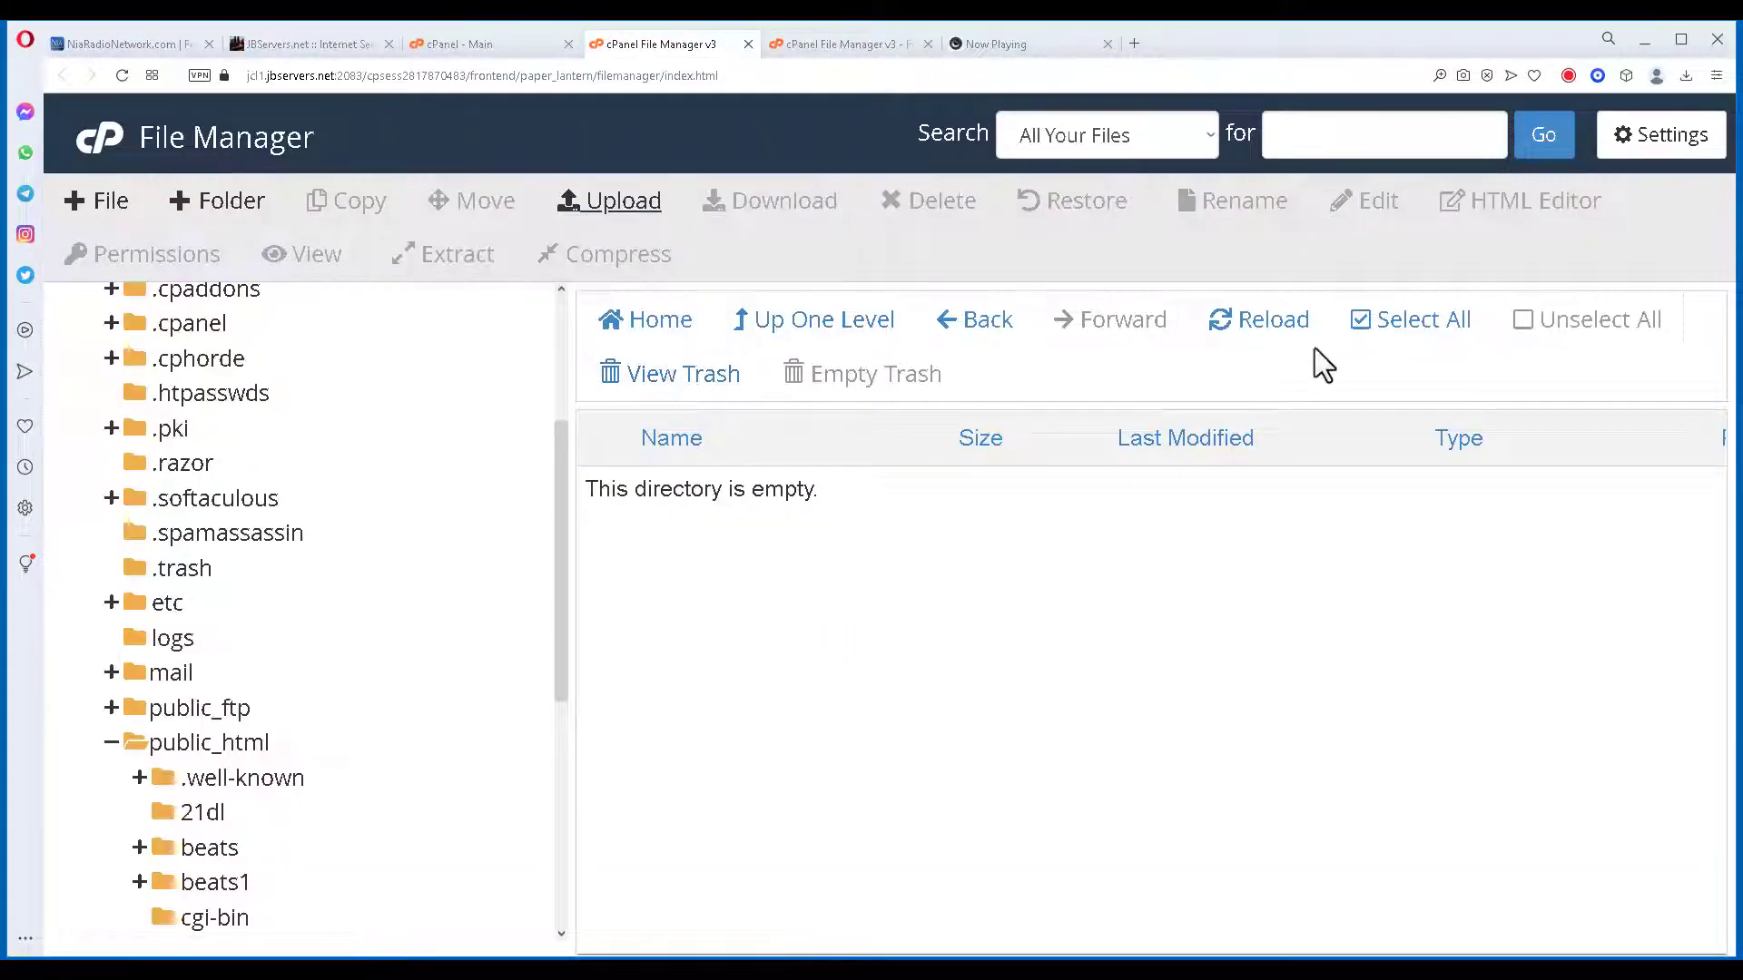
left_click(1278, 326)
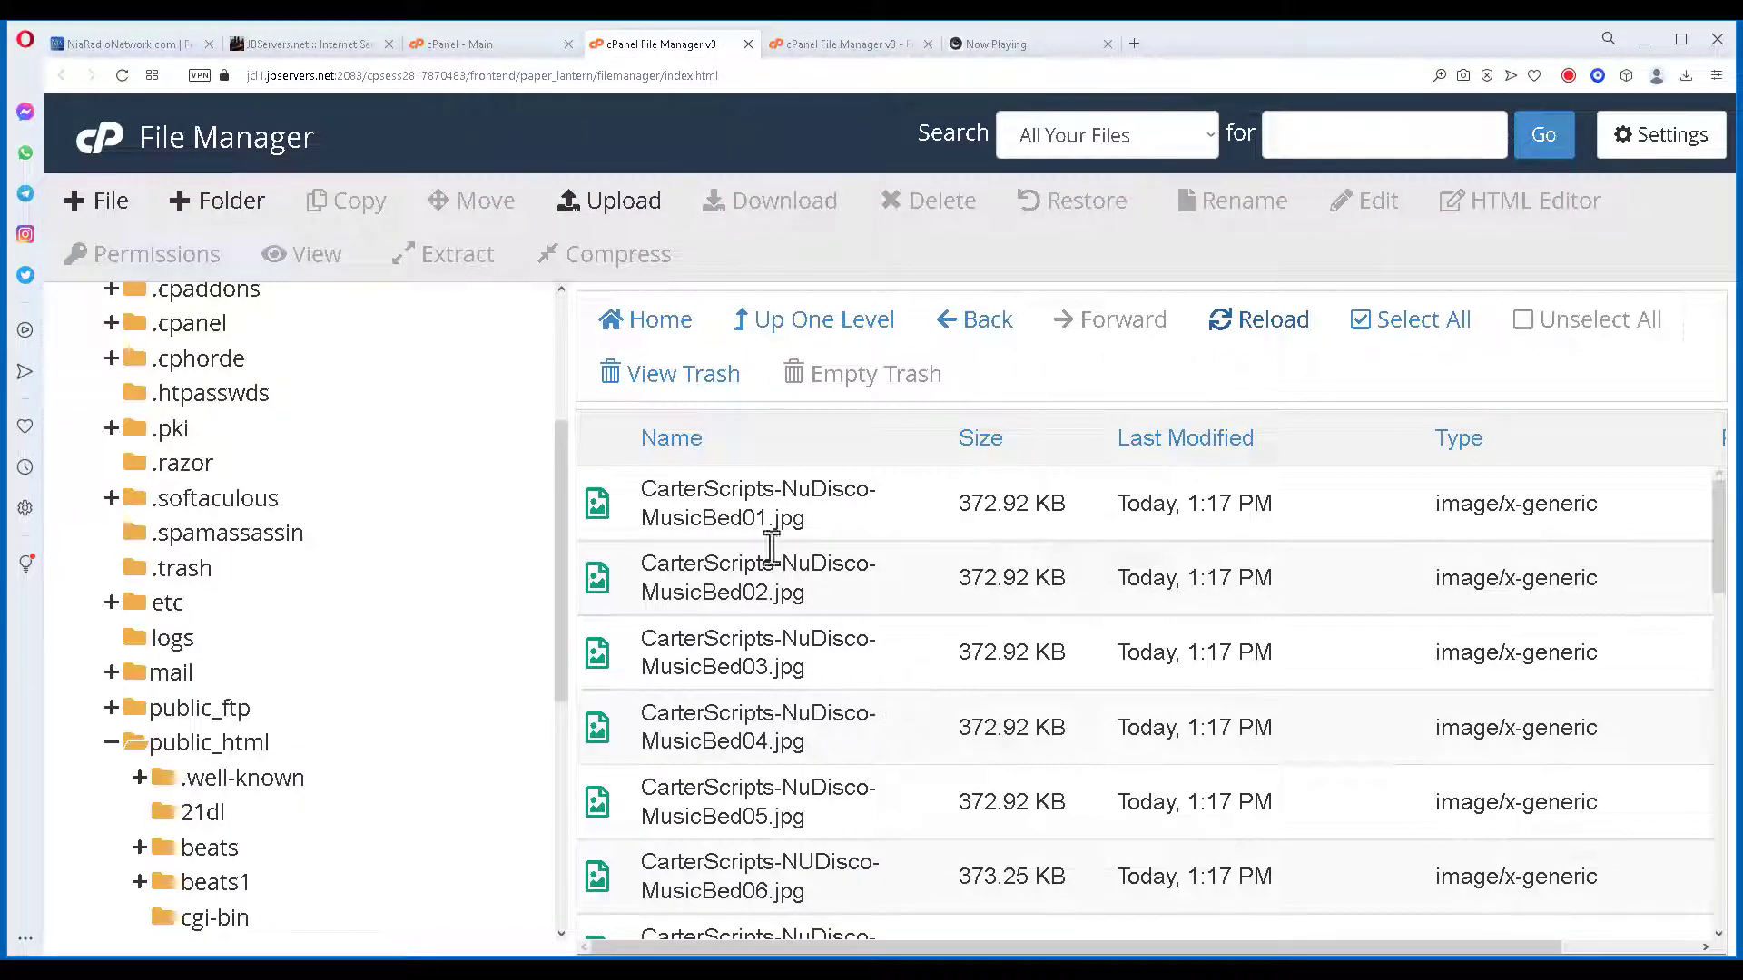
left_click_drag(1729, 508, 1705, 894)
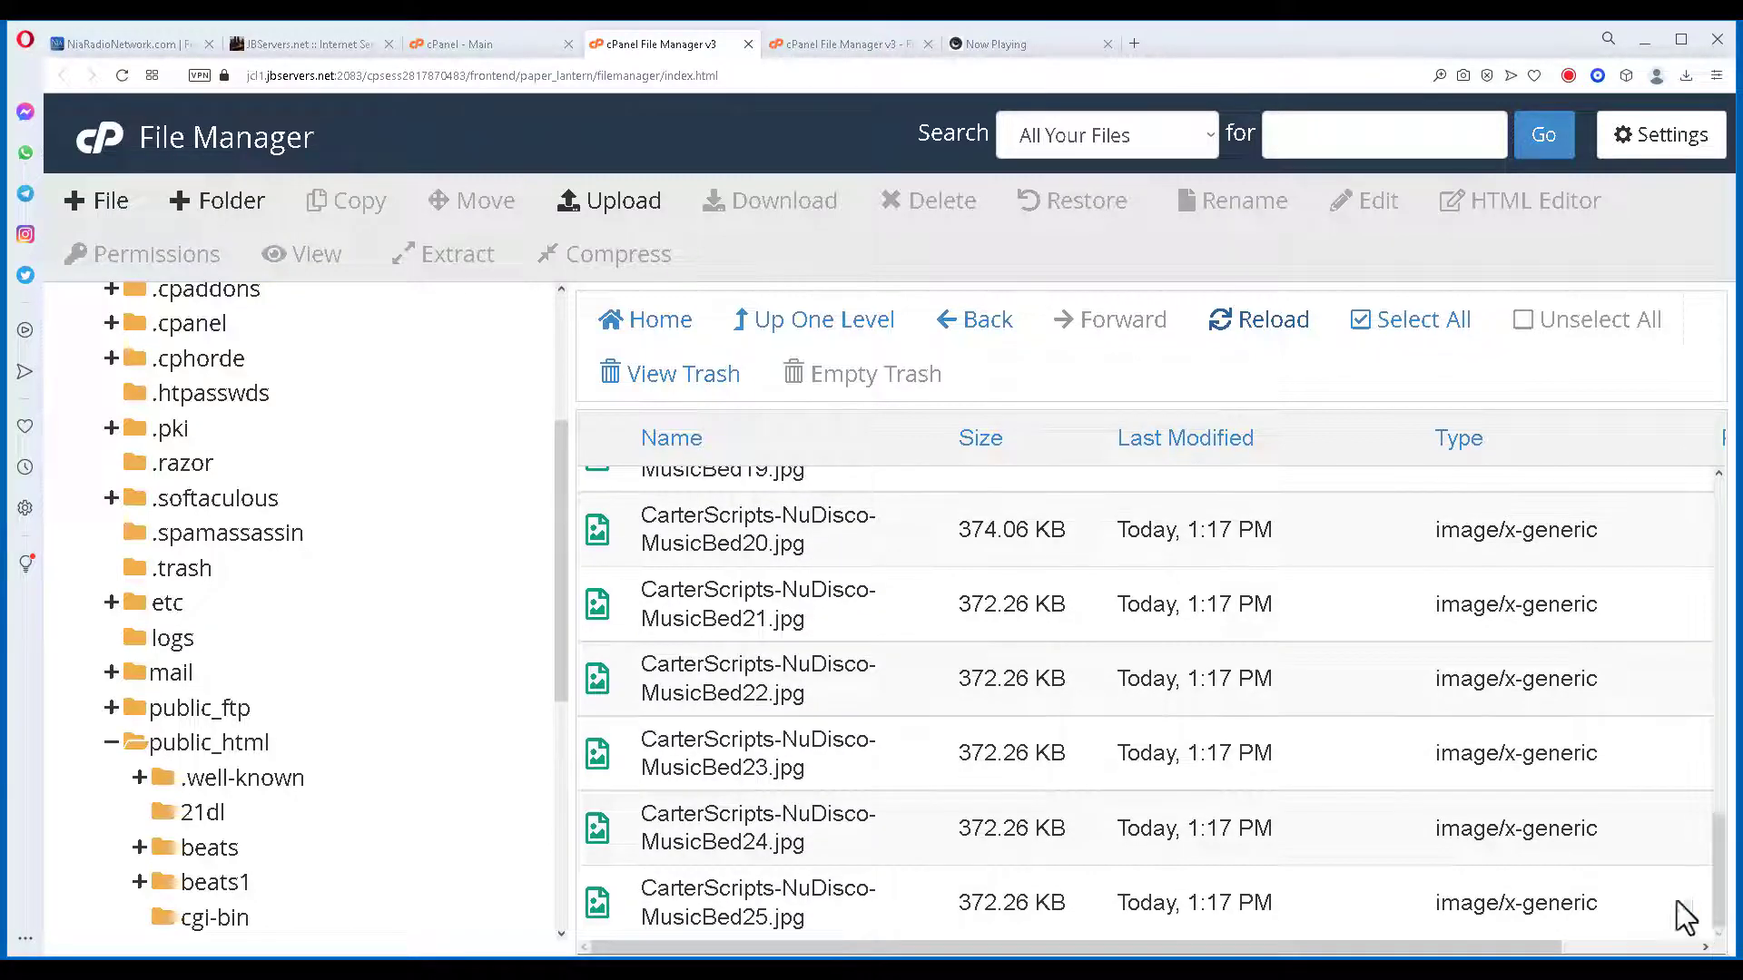
left_click(811, 328)
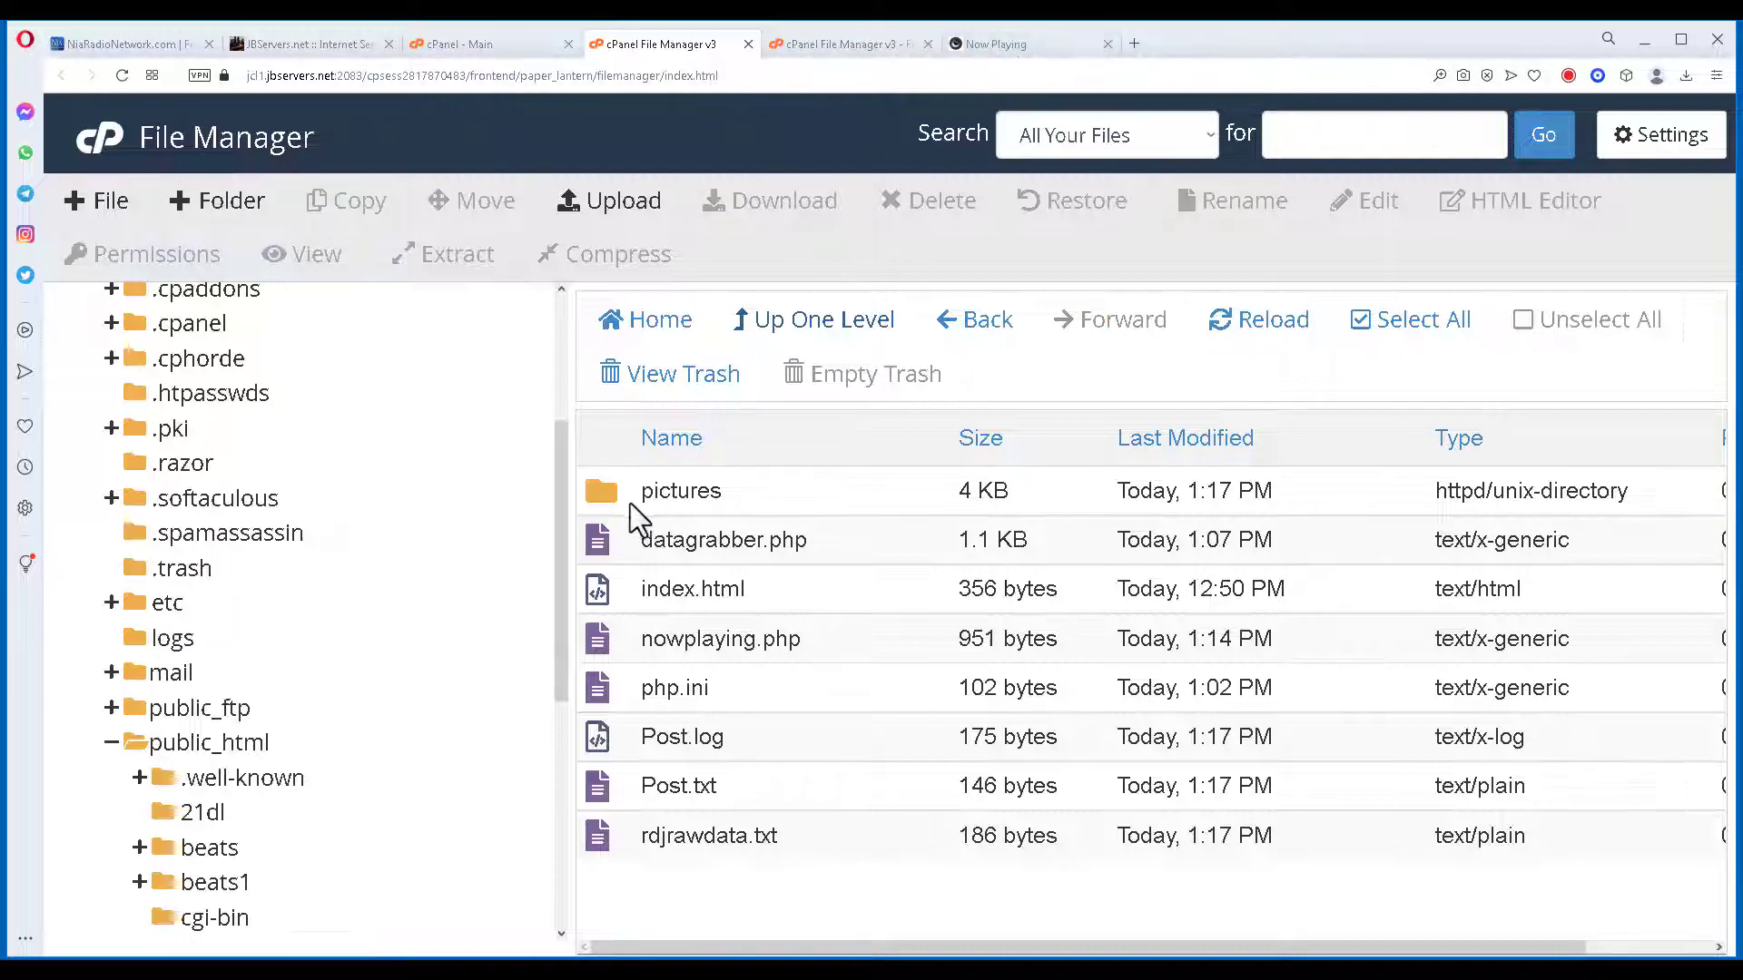
Check the pictures folder, then open nowplaying.php from test in the code editor.
double_click(610, 492)
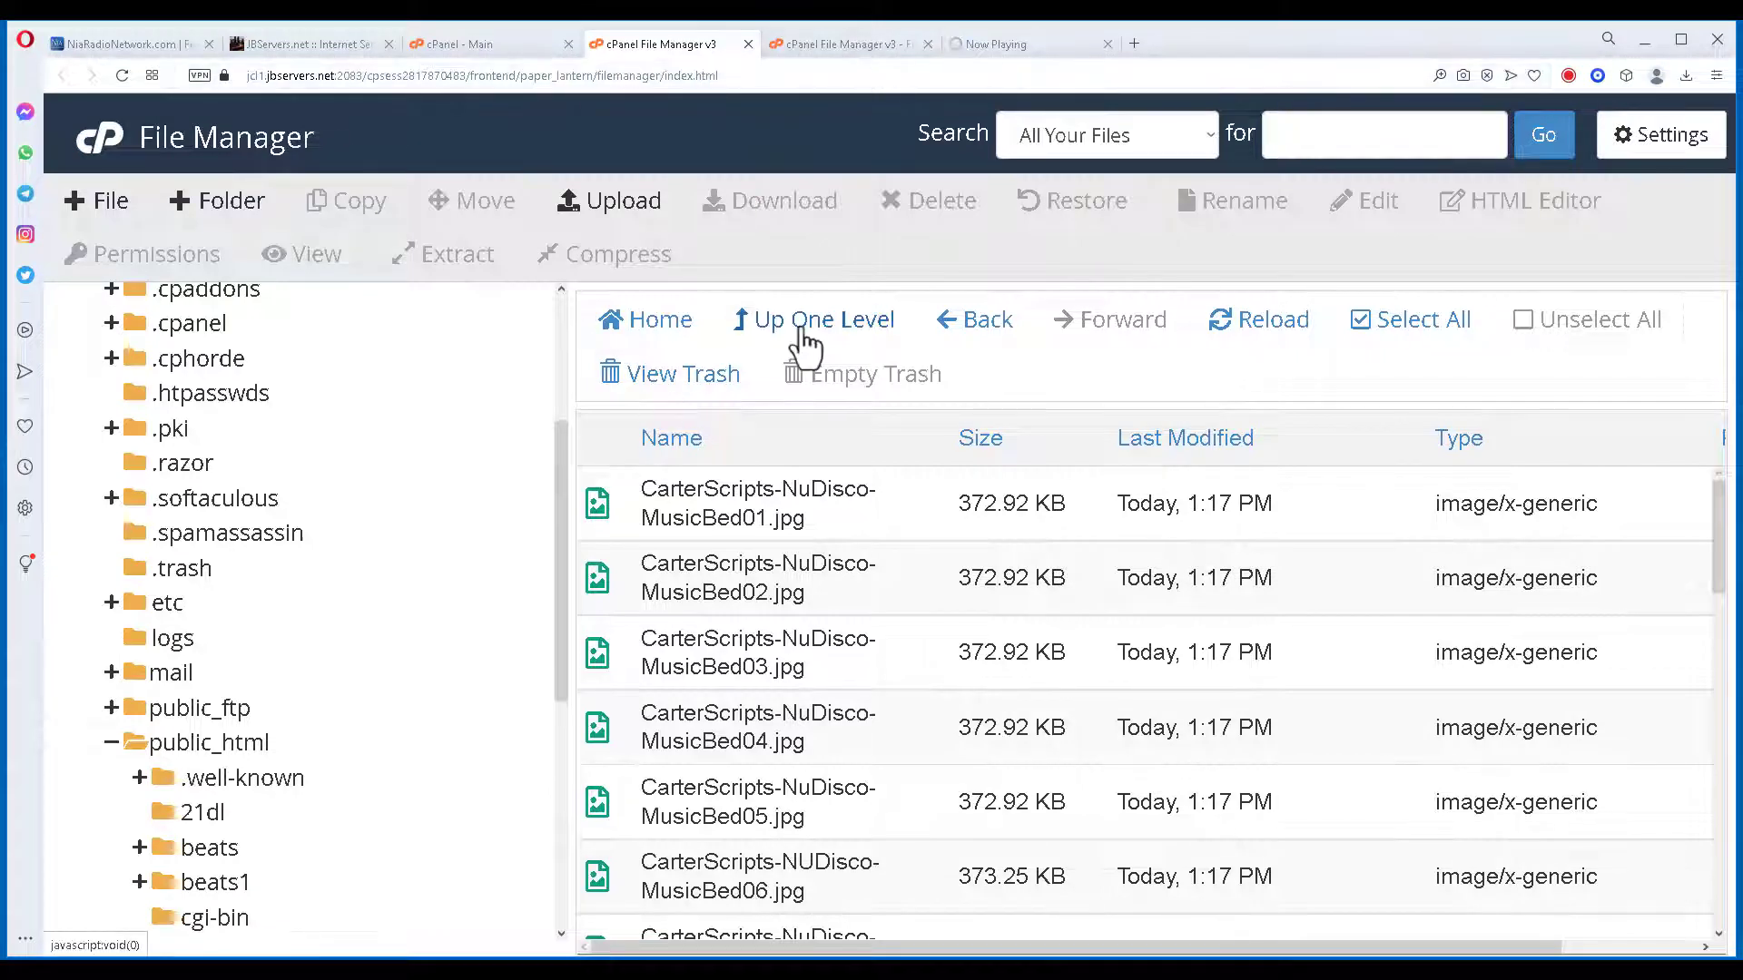
left_click(799, 325)
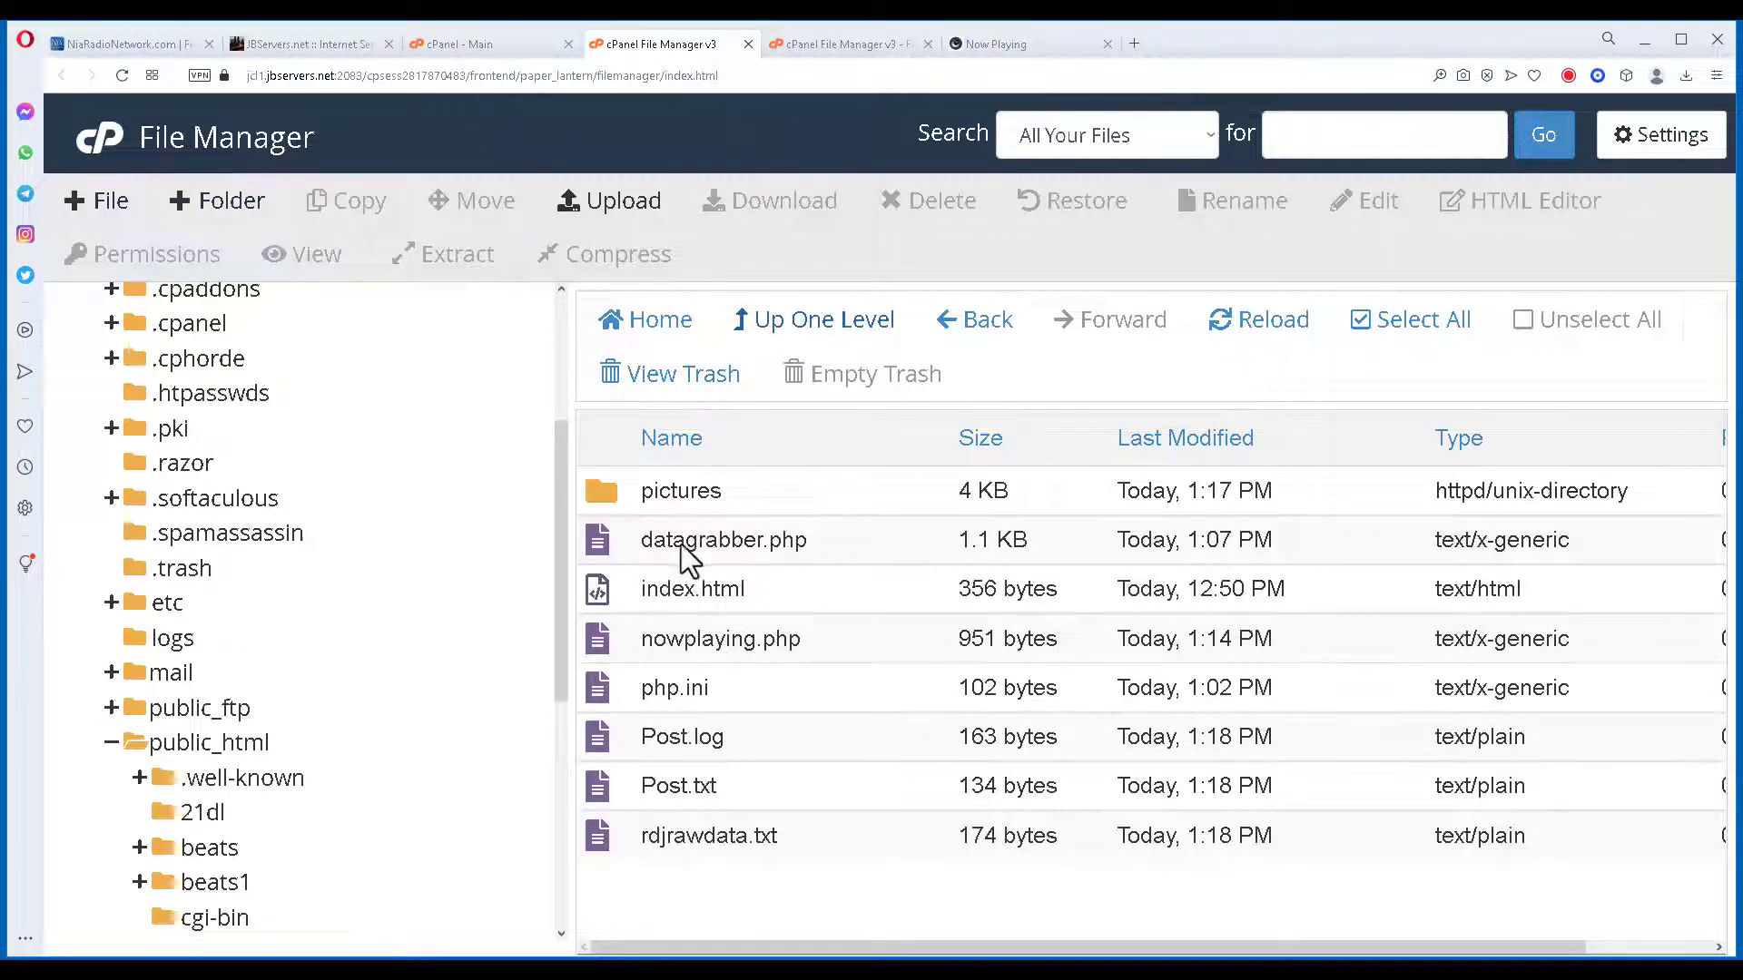
right_click(597, 646)
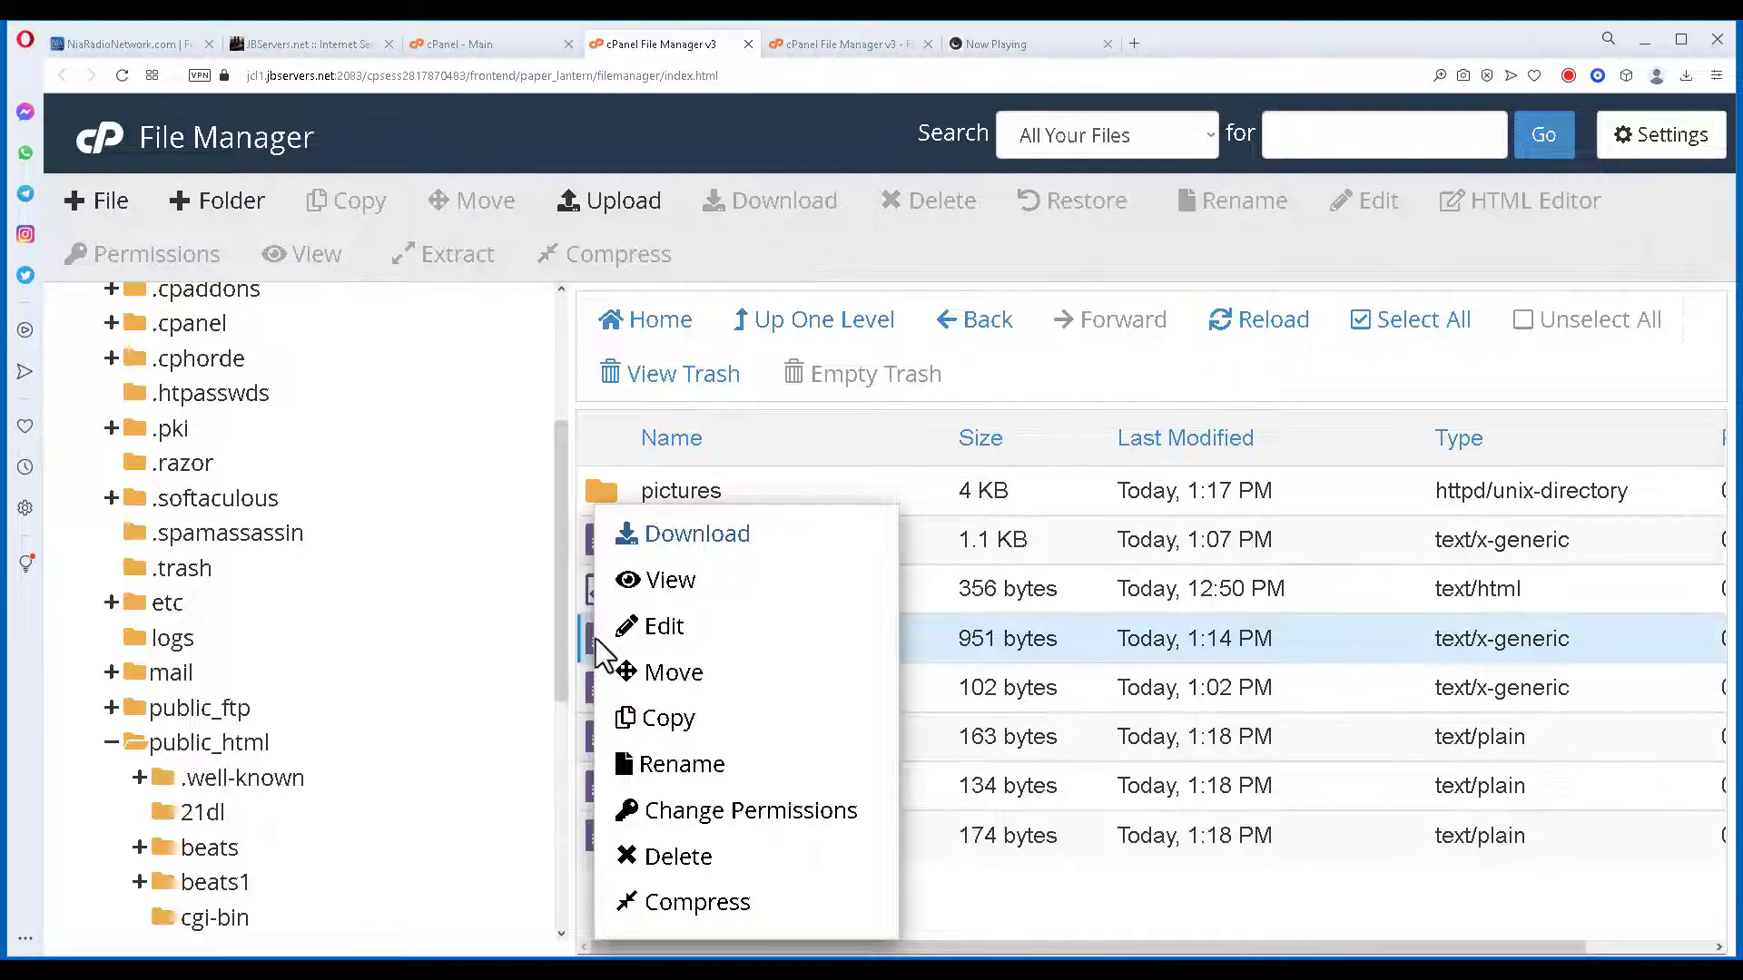
left_click(662, 627)
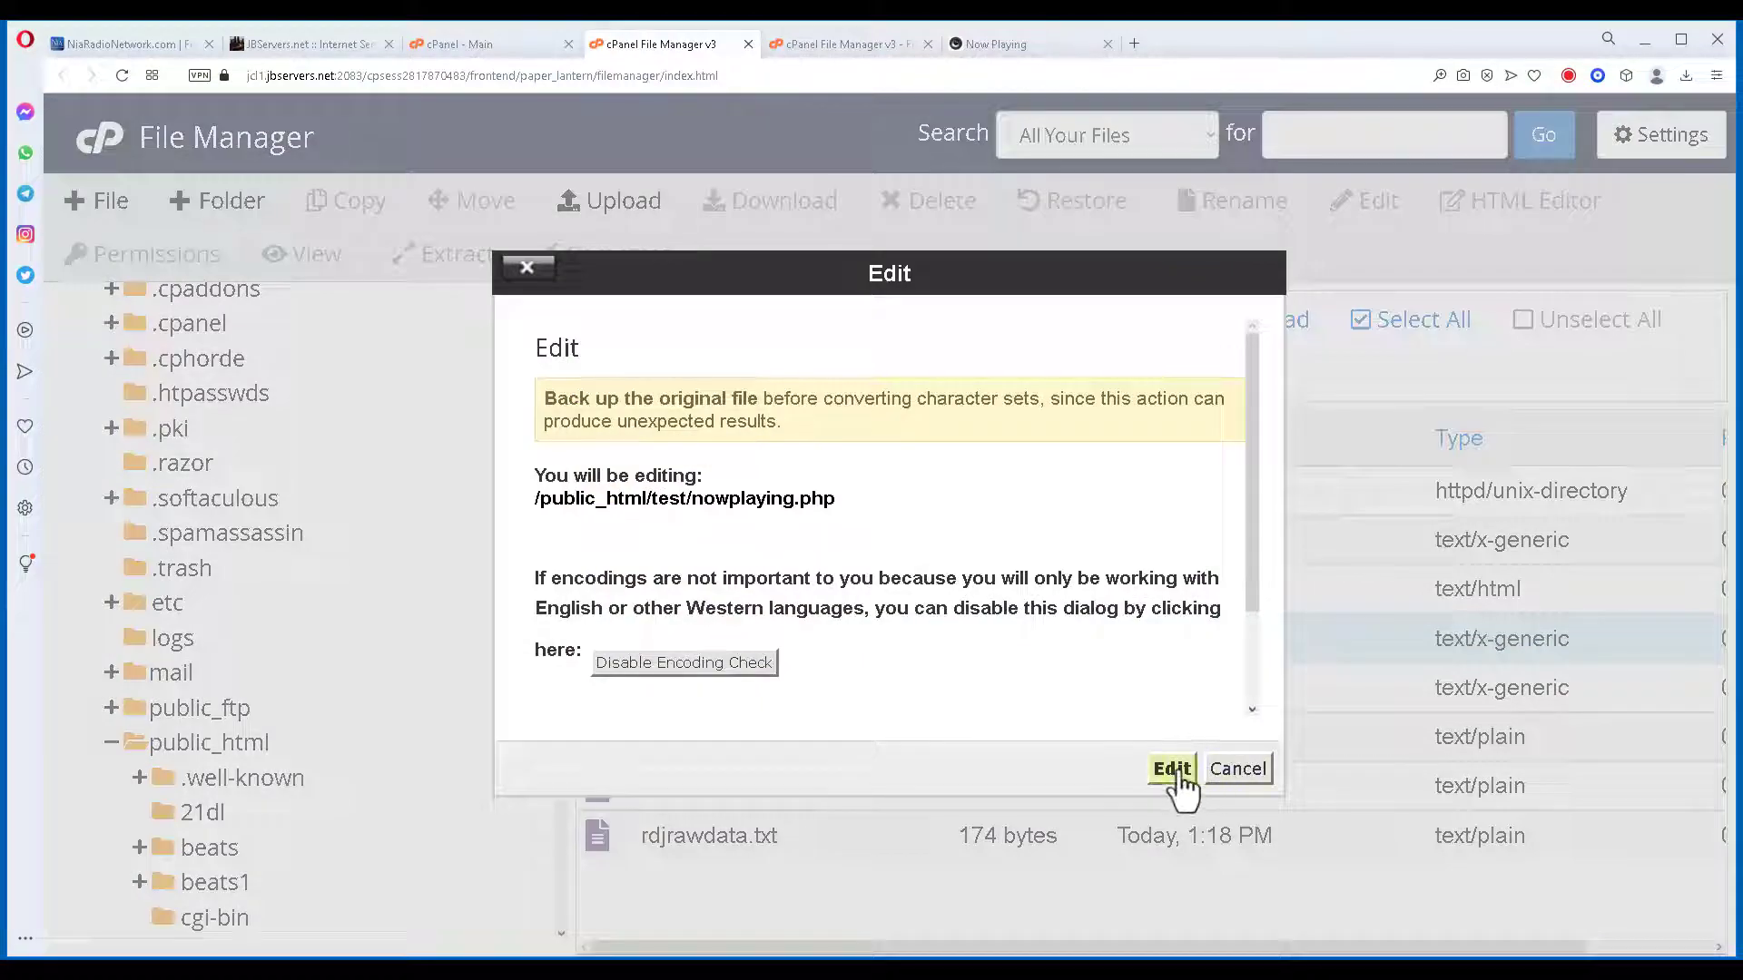
left_click(1172, 769)
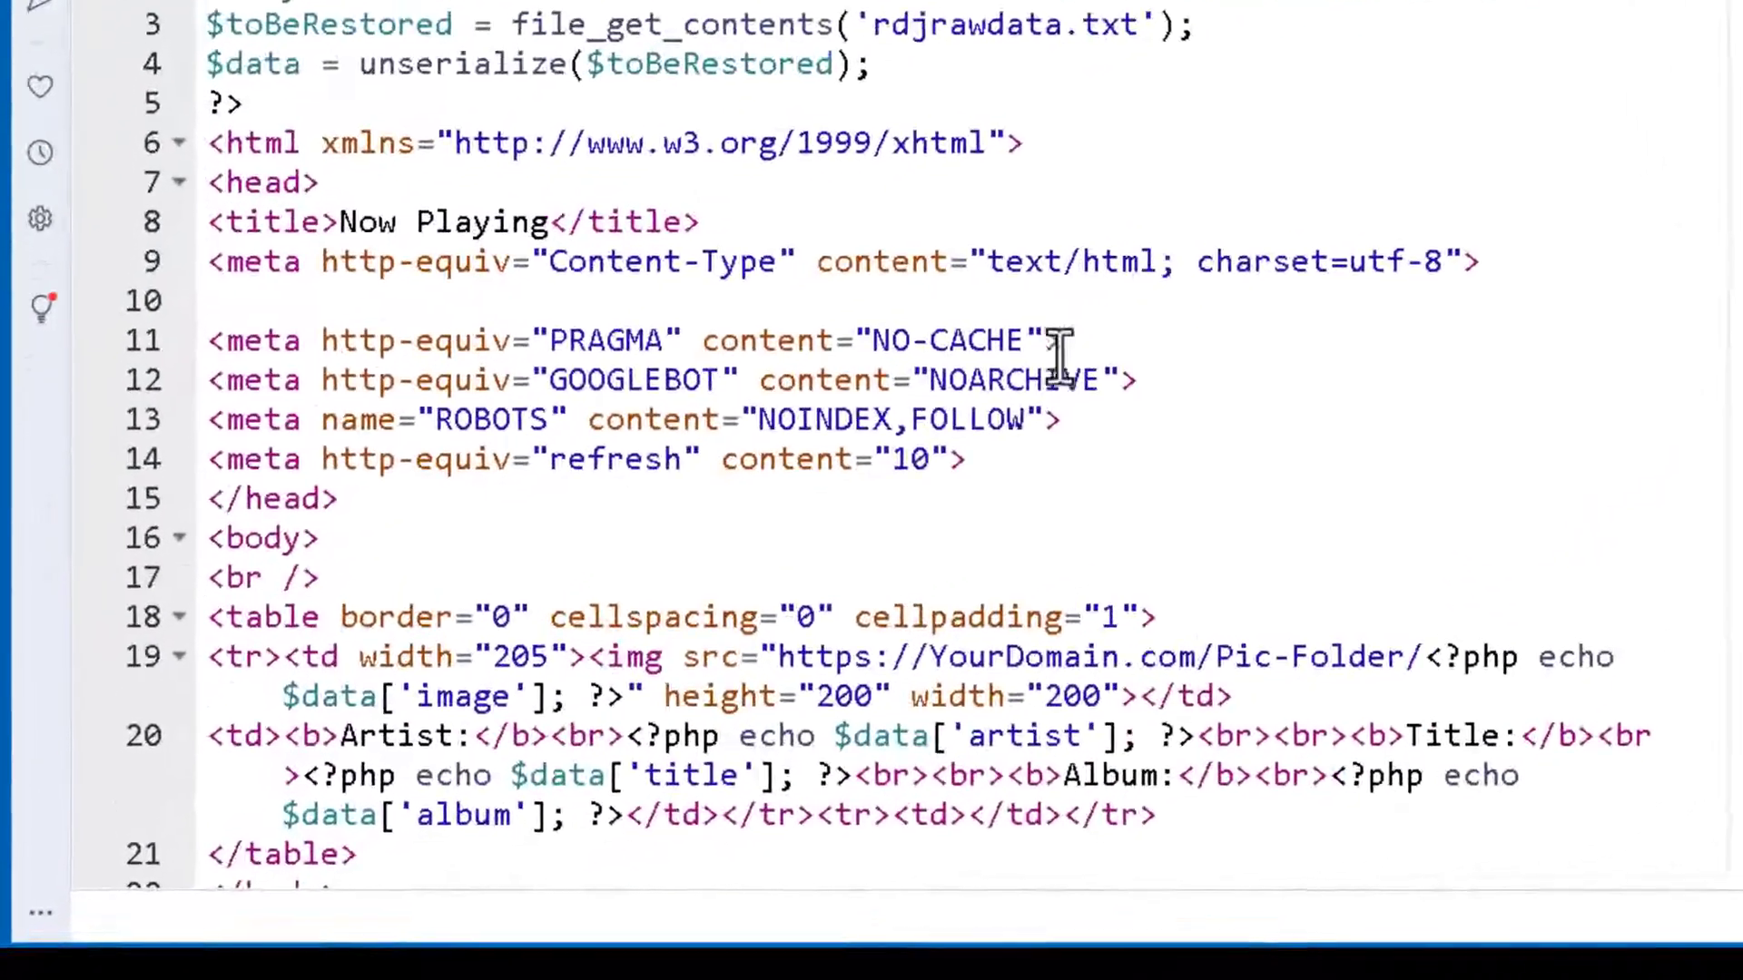
scroll(992, 343, "down", 1)
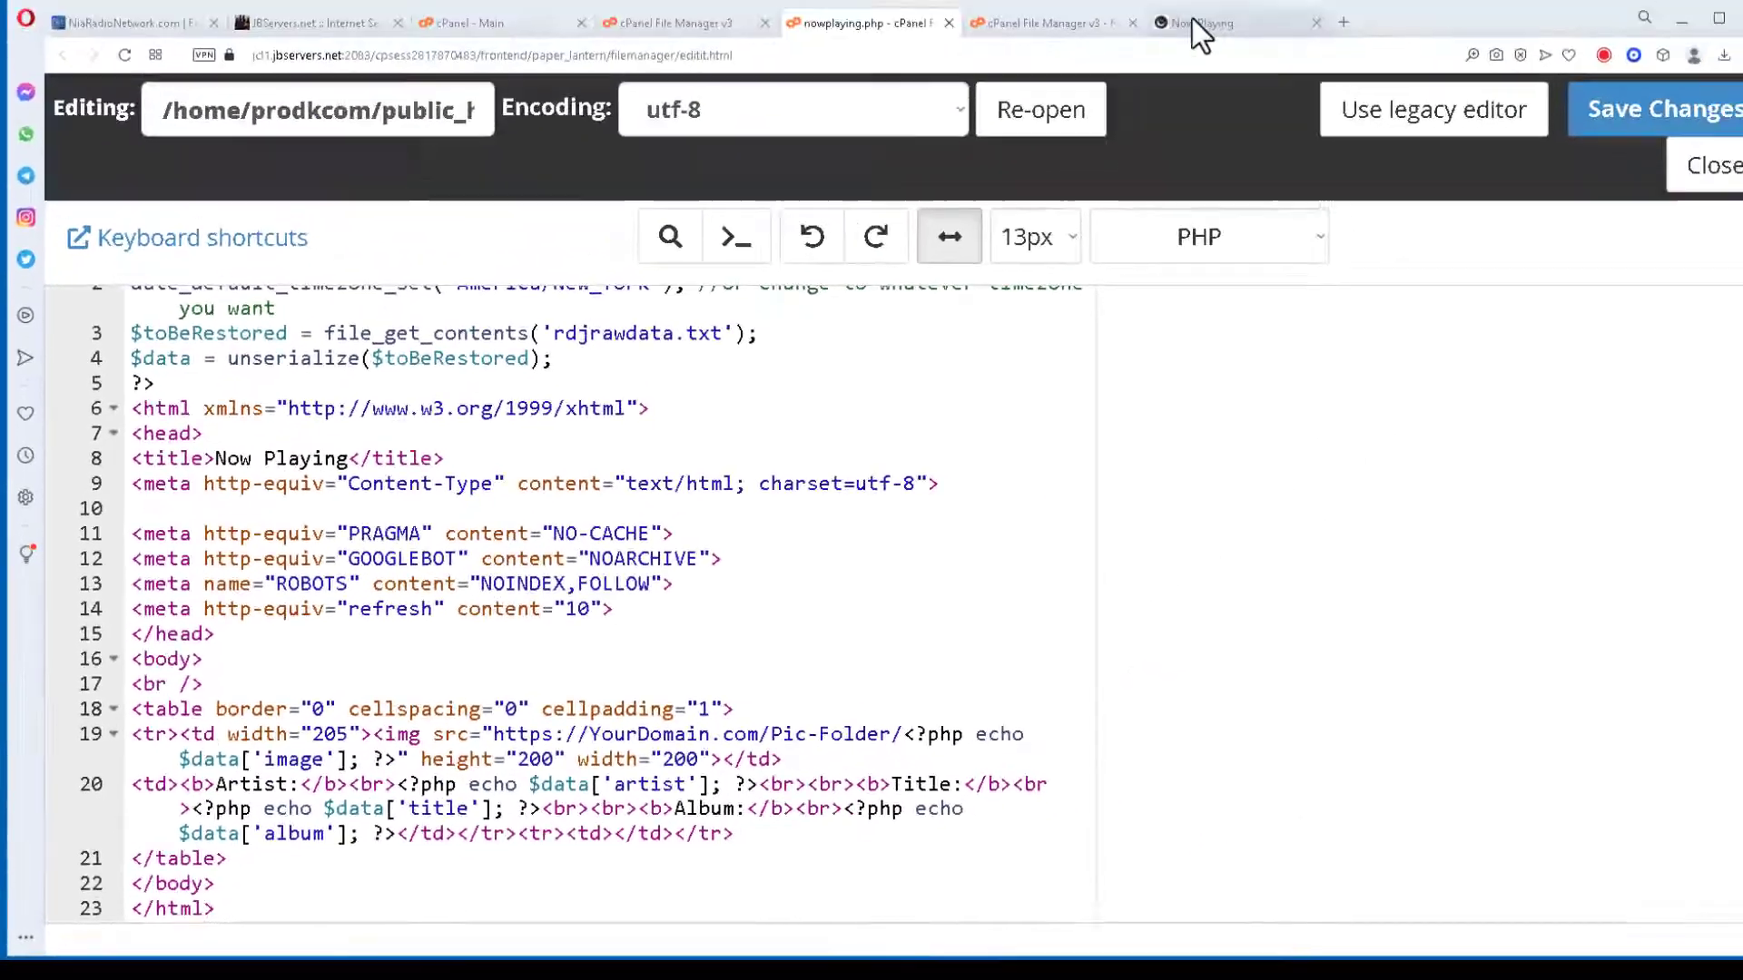
Copy the live nowplaying.php page's web address from the Now Playing tab.
left_click(1190, 18)
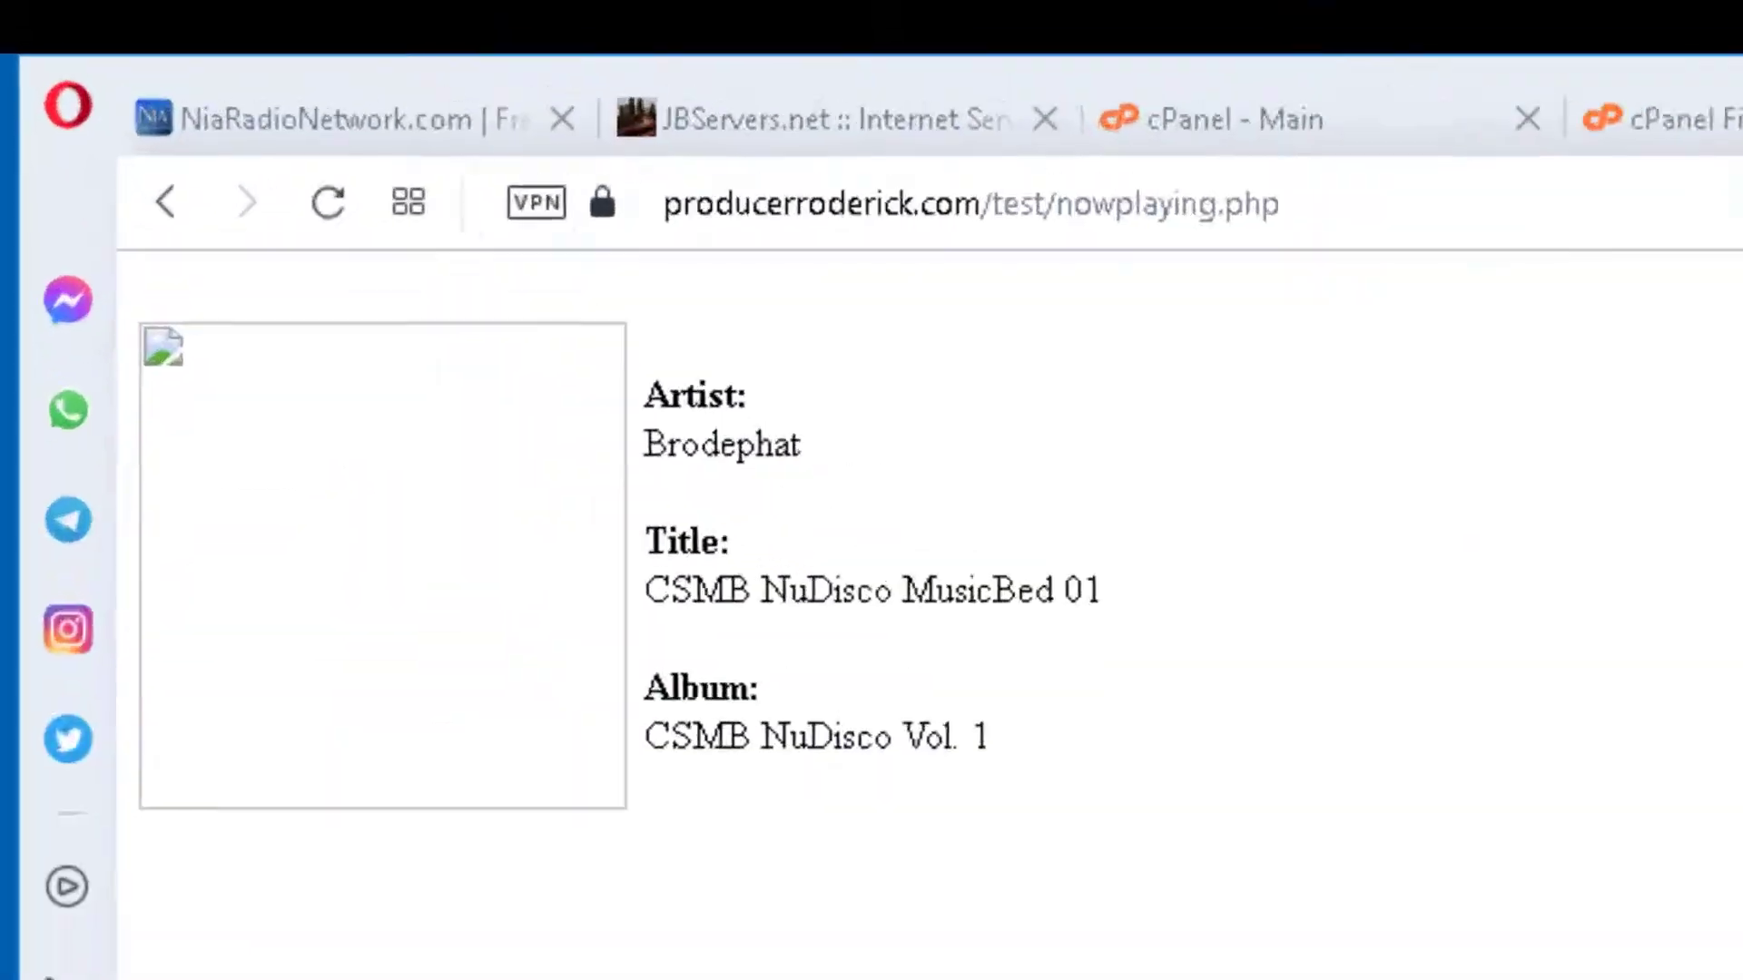
left_click(1384, 208)
key("ctrl+c")
right_click(1382, 206)
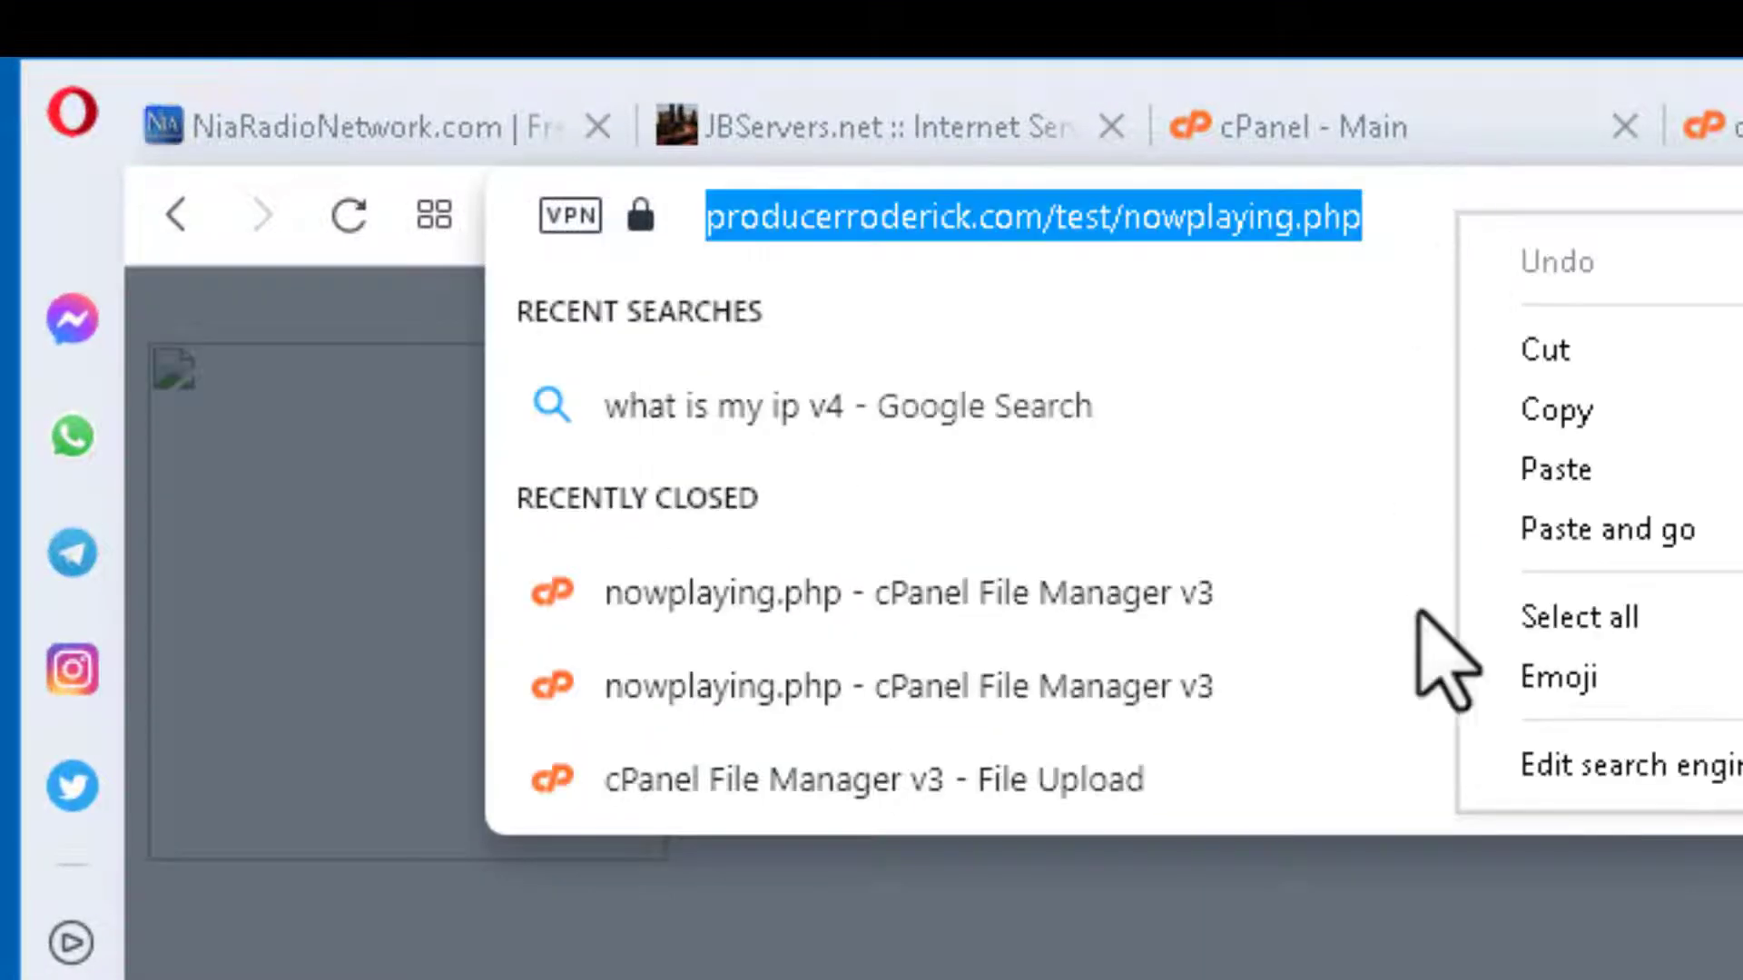
left_click(1634, 468)
key("Down")
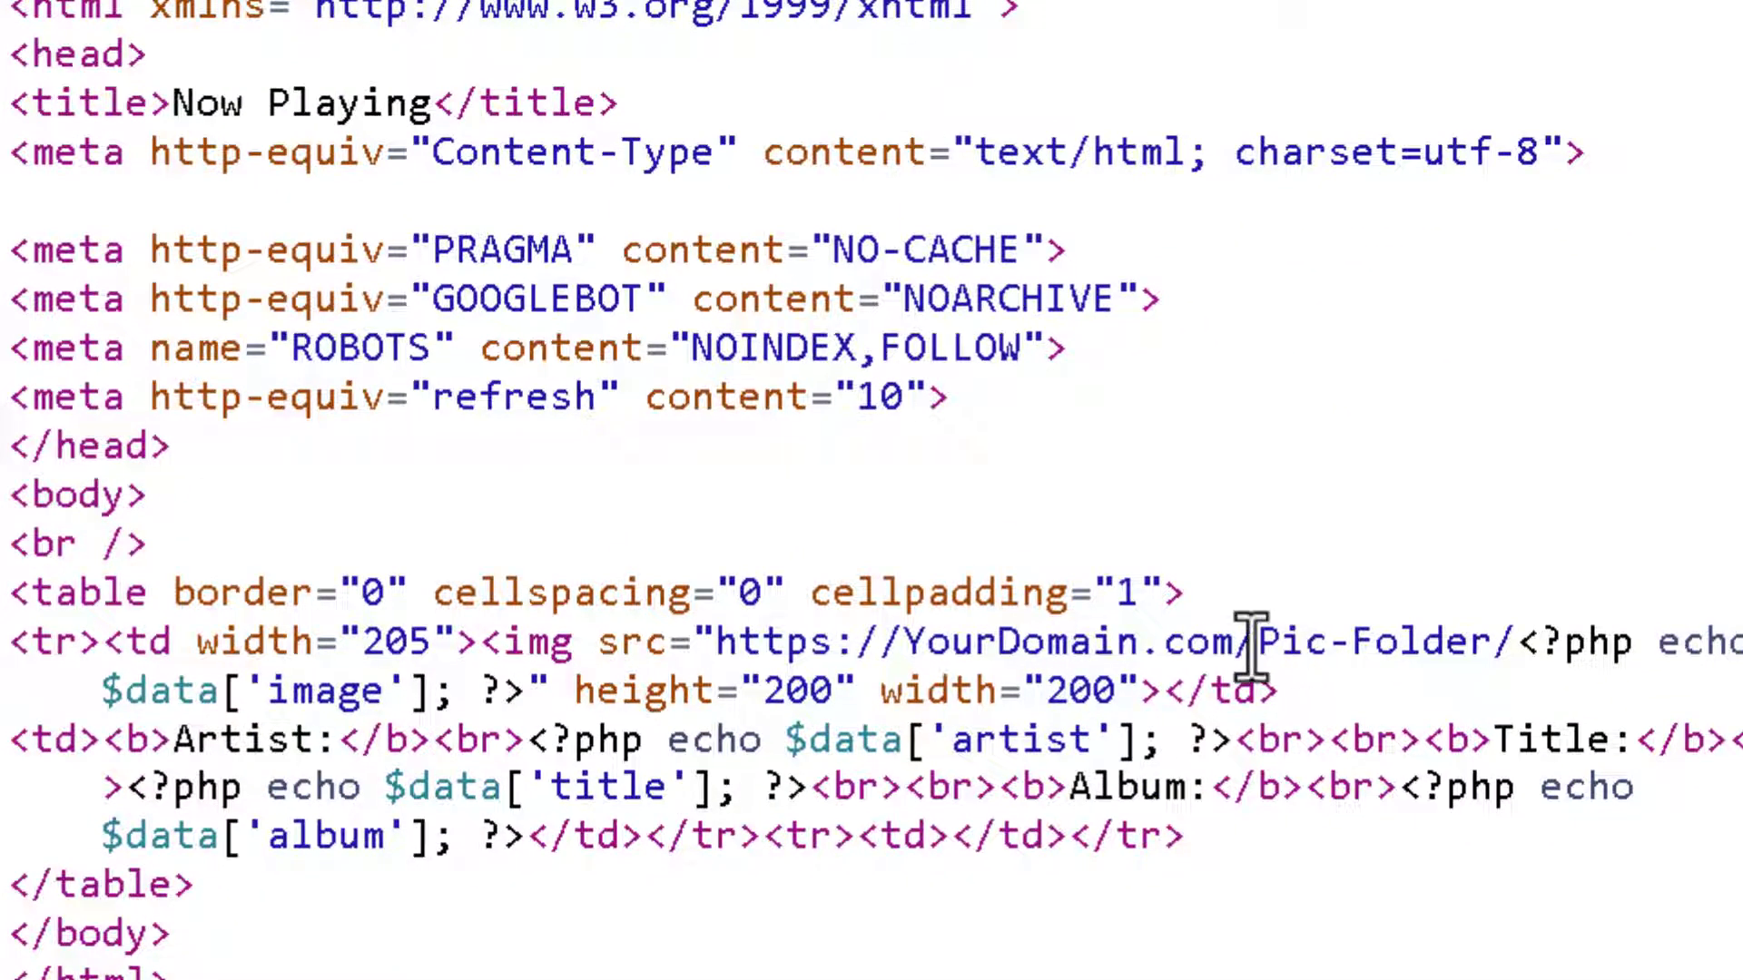
Replace the img src placeholder YourDomain.com/Pic-Folder with the site's /test/pictures/ path and save.
left_click_drag(1233, 643, 741, 641)
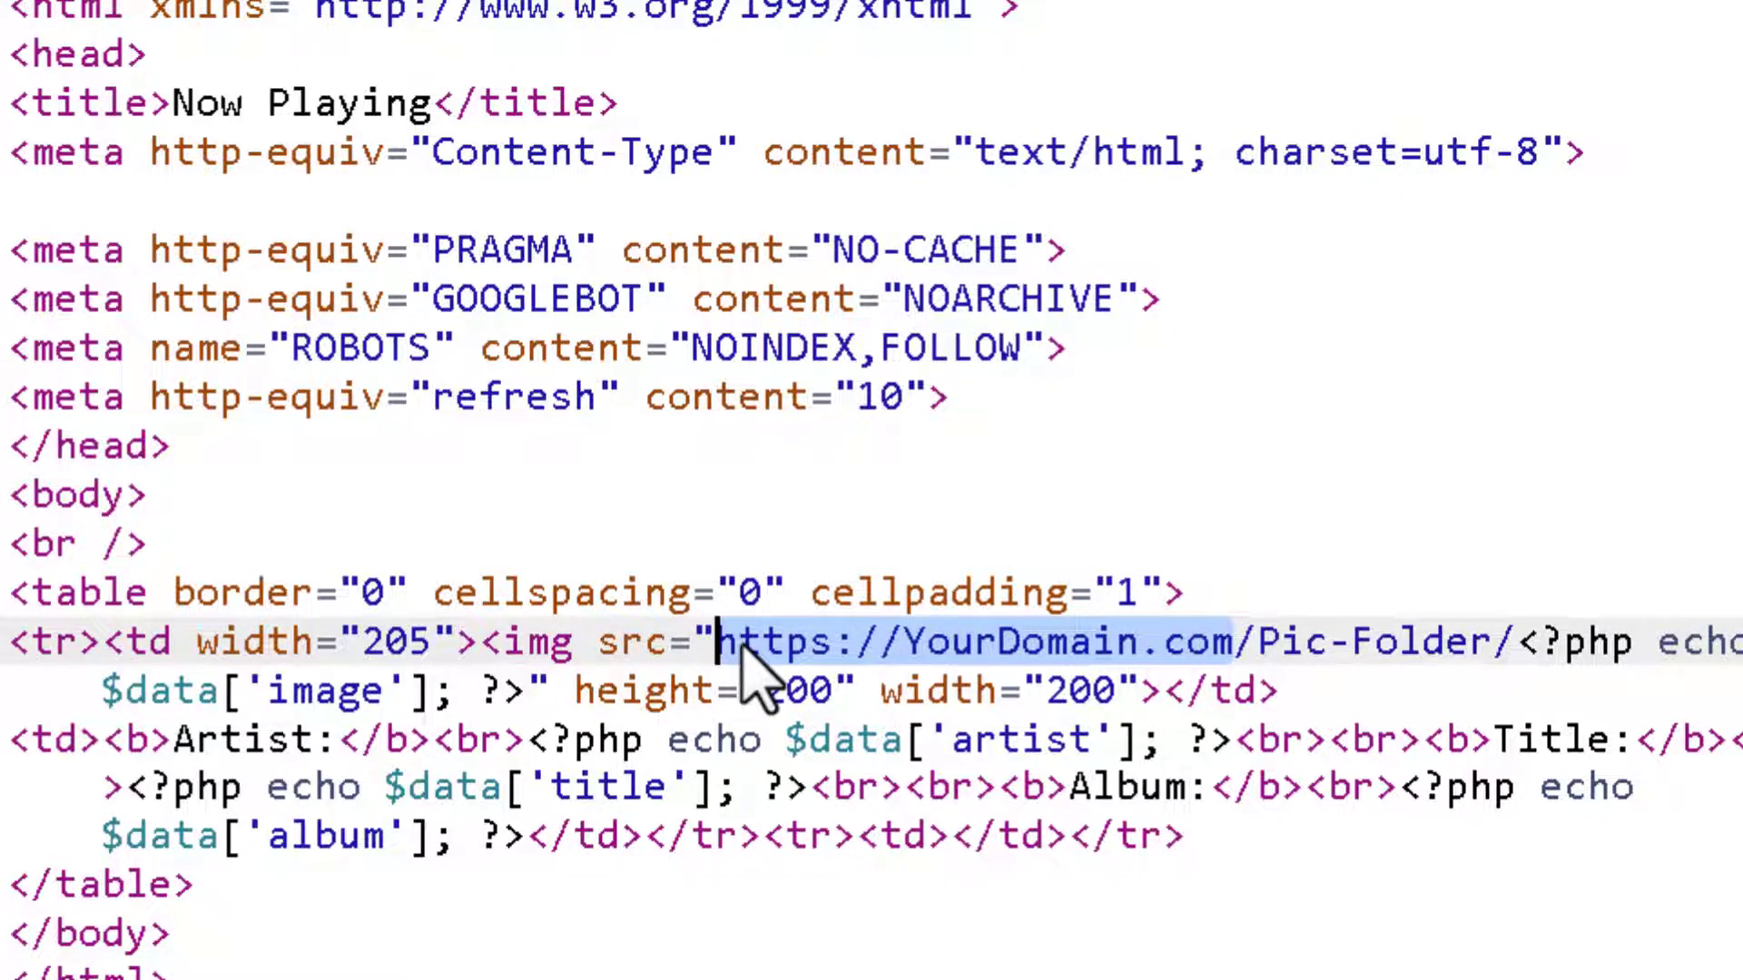
key("ctrl+v")
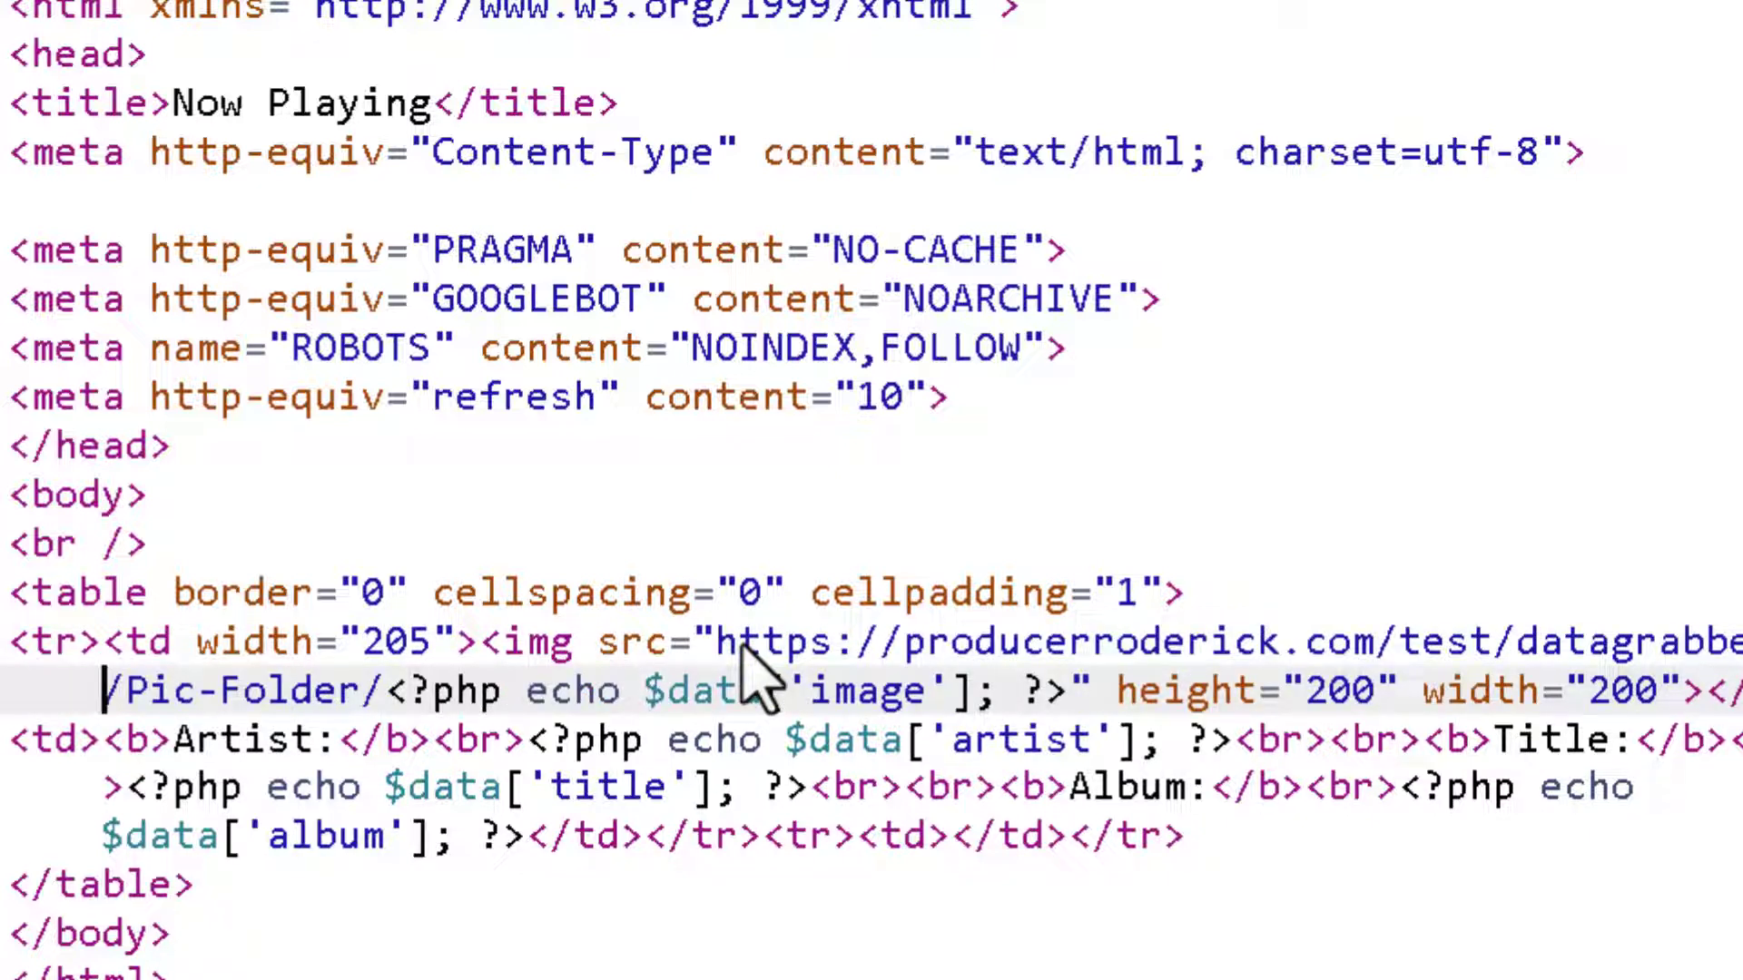
key("BackSpace")
key("BackSpace")
key("BackSpace")
key("BackSpace")
key("BackSpace")
key("BackSpace")
key("BackSpace")
key("BackSpace")
key("BackSpace")
key("BackSpace")
key("BackSpace")
key("BackSpace")
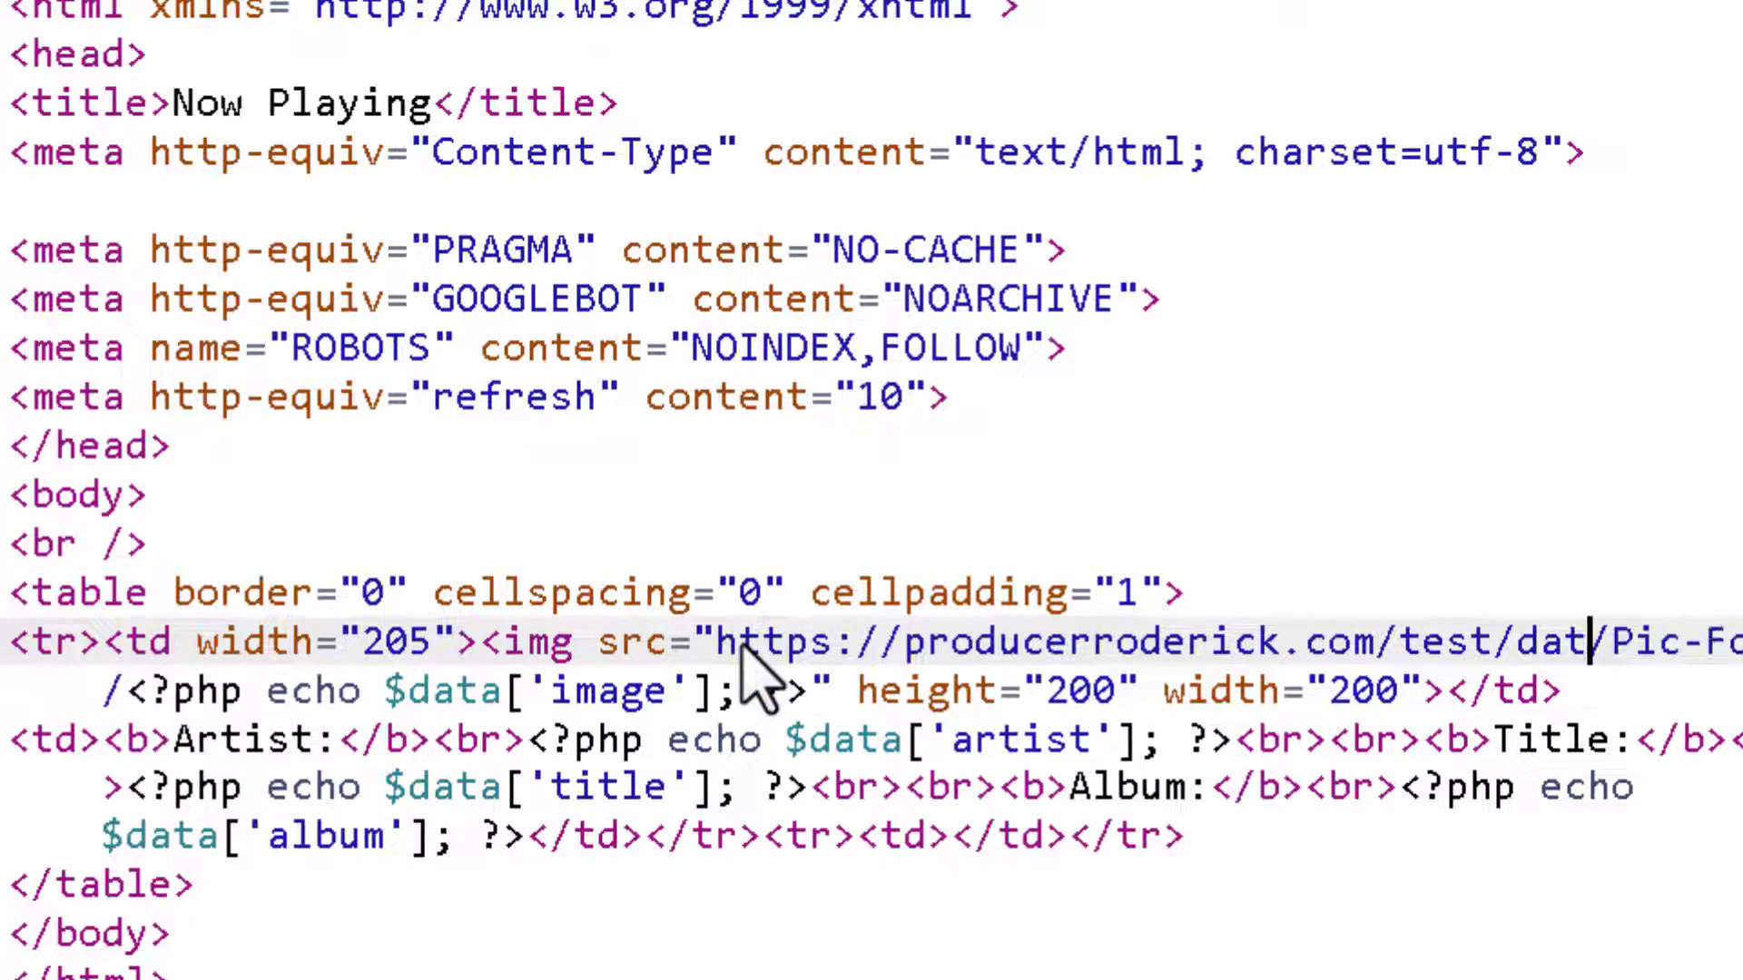
key("BackSpace")
key("BackSpace")
key("BackSpace")
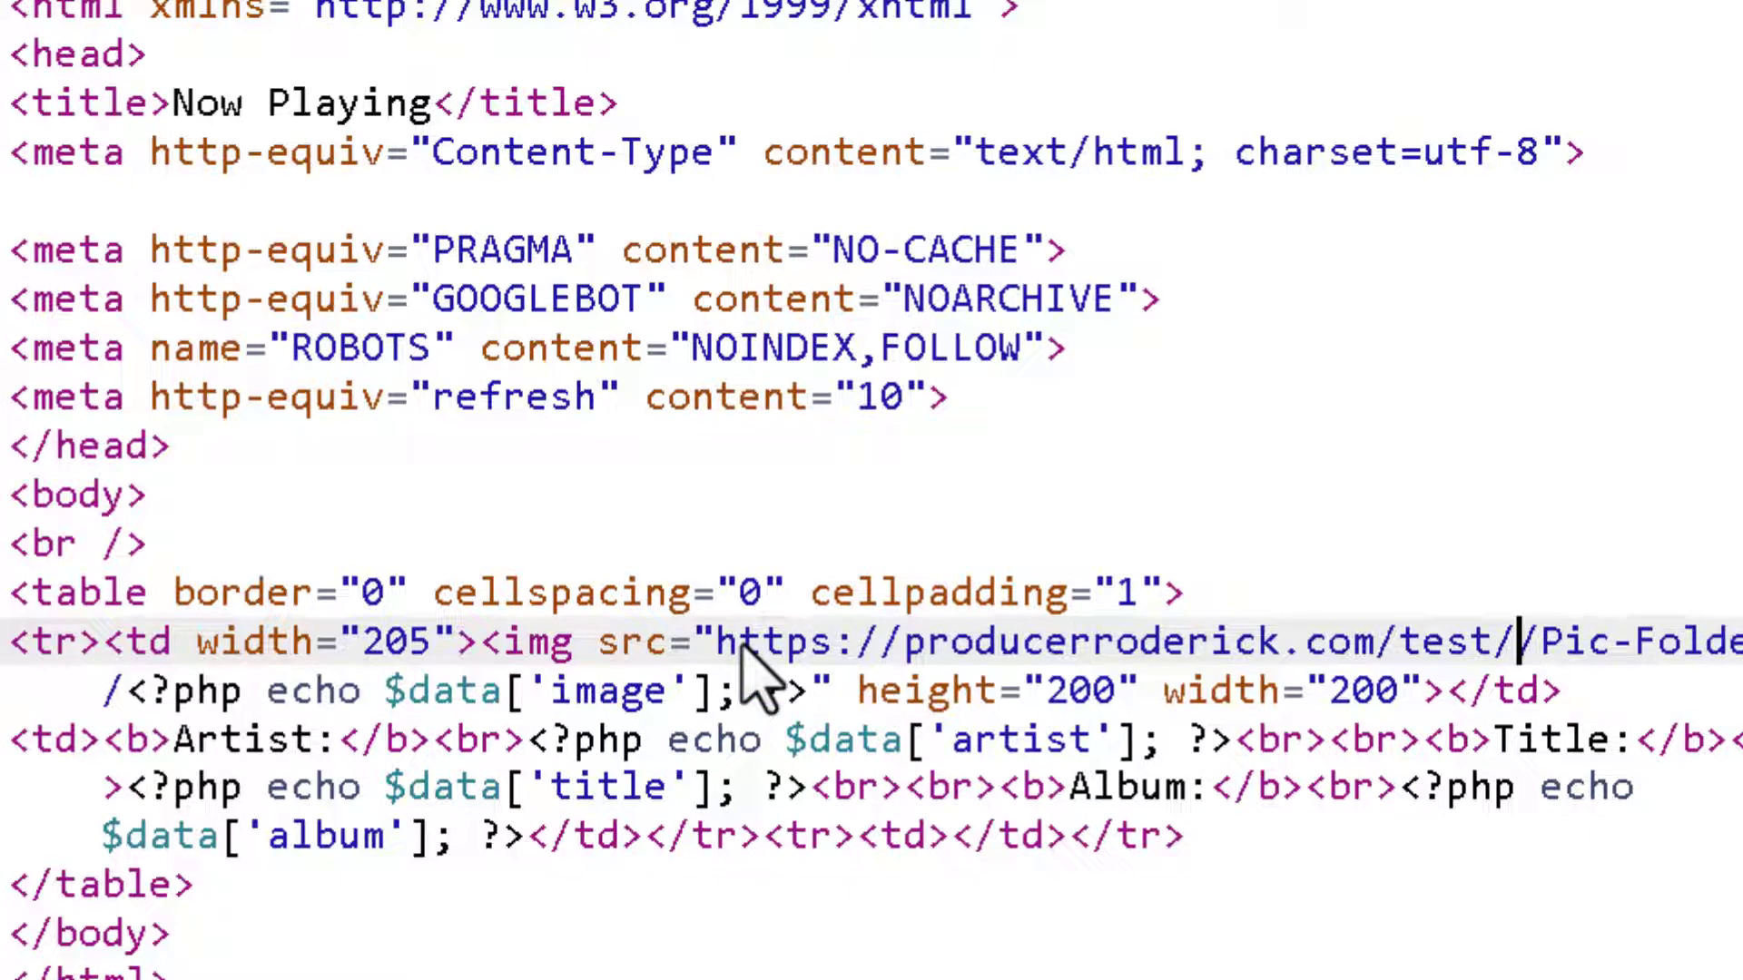
key("Delete")
key("Delete")
key("Delete")
key("Delete")
key("Delete")
key("Delete")
key("Delete")
key("Delete")
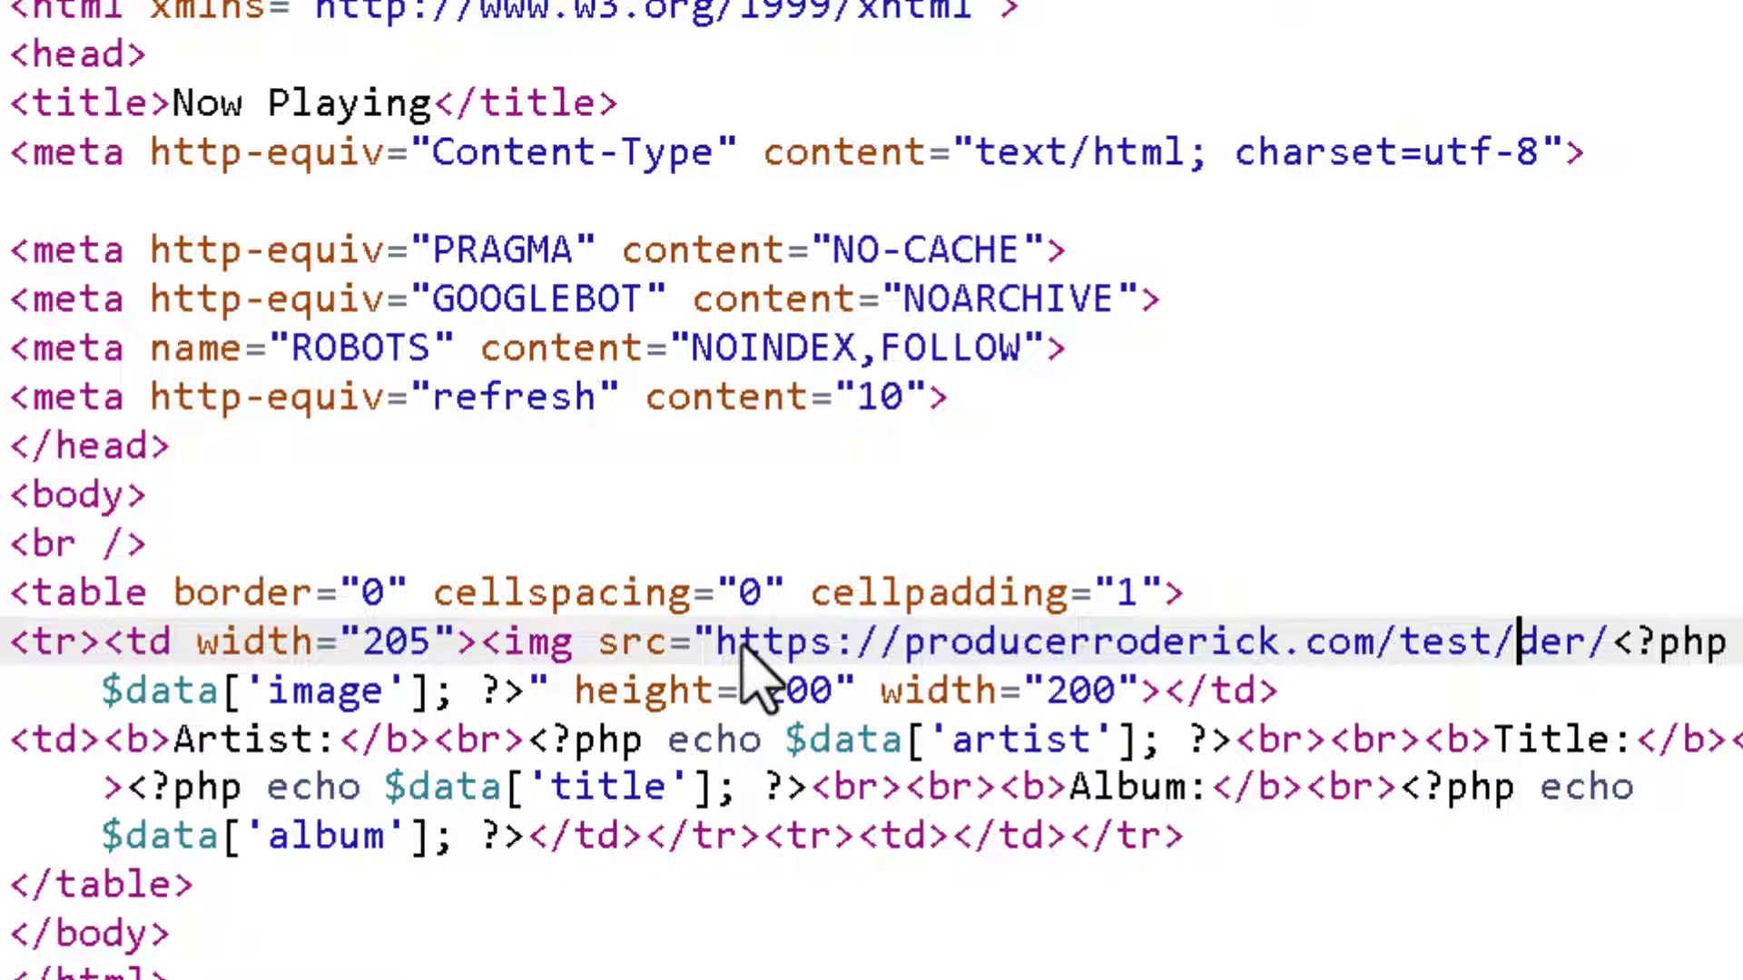
key("Delete")
key("Delete")
key("Delete")
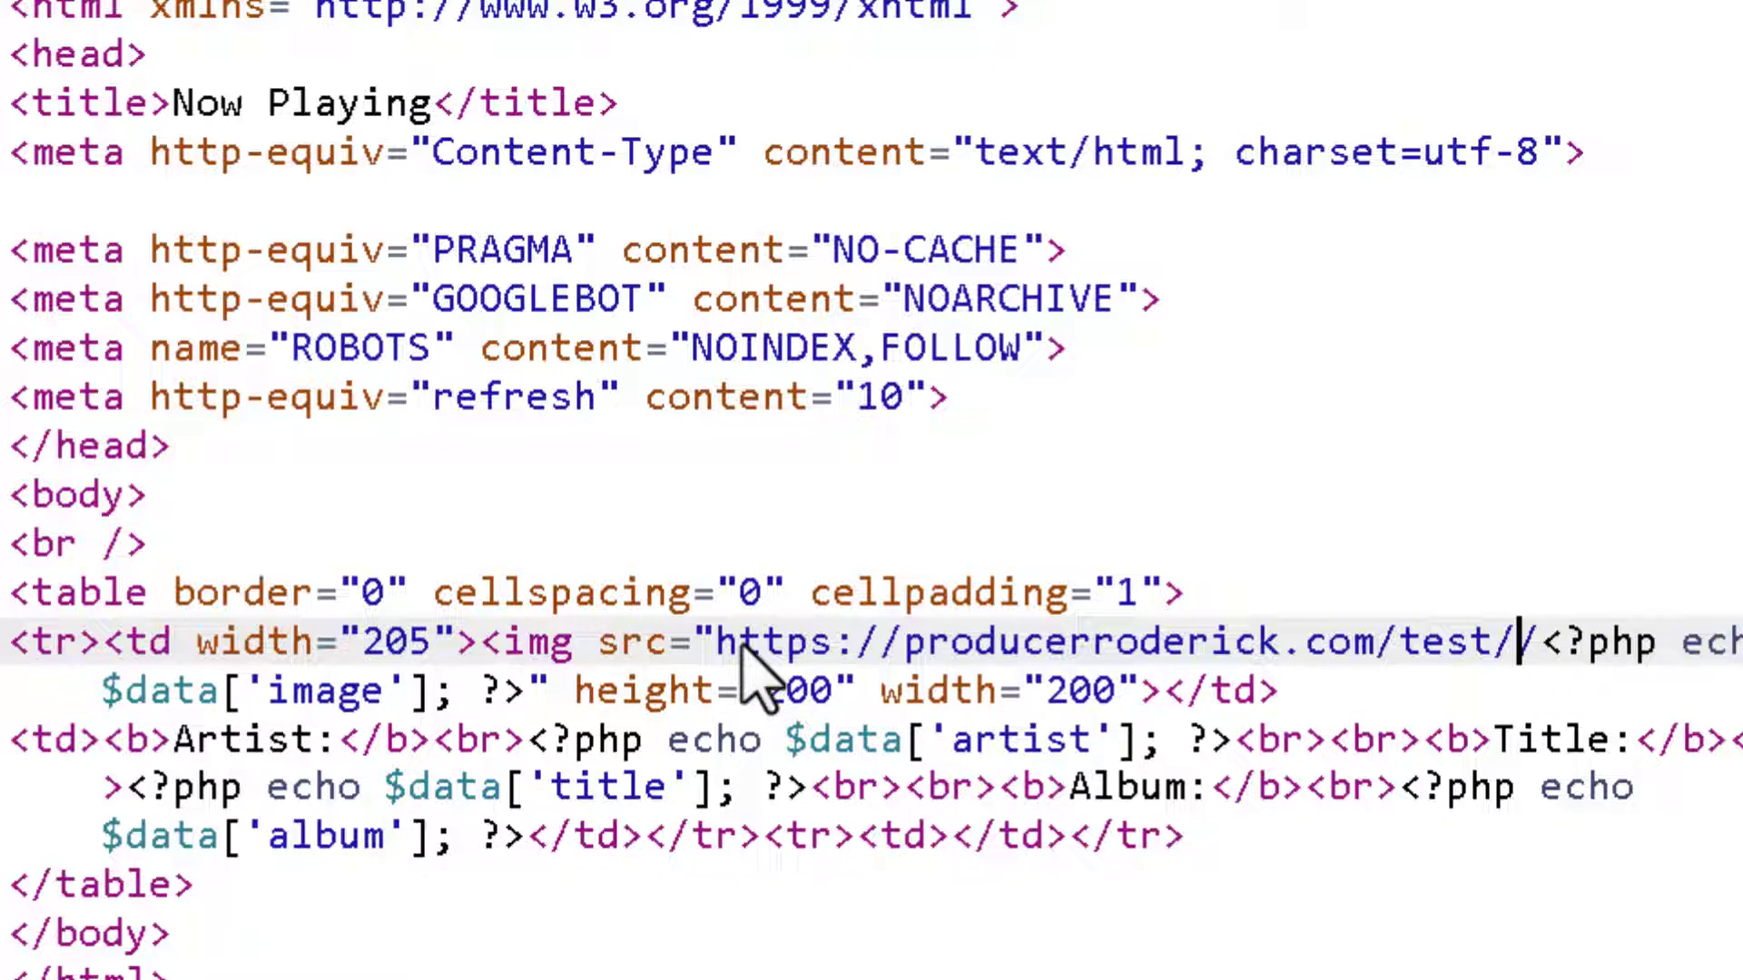
type("pictures/")
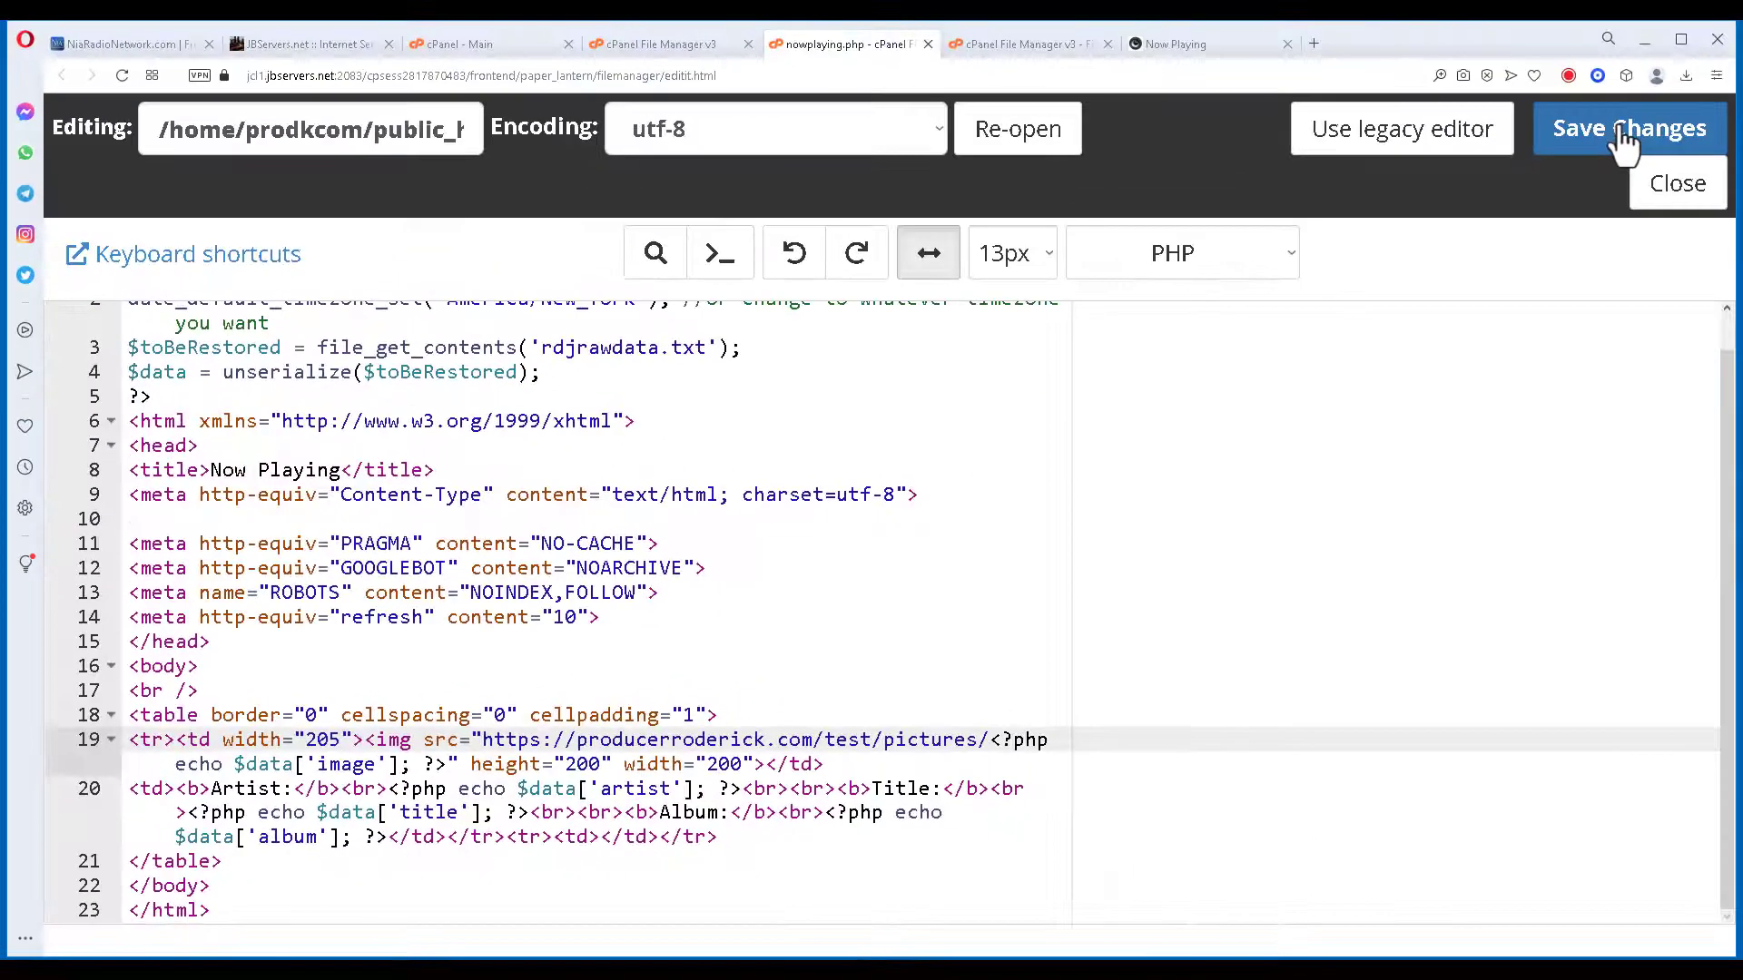
left_click(1623, 136)
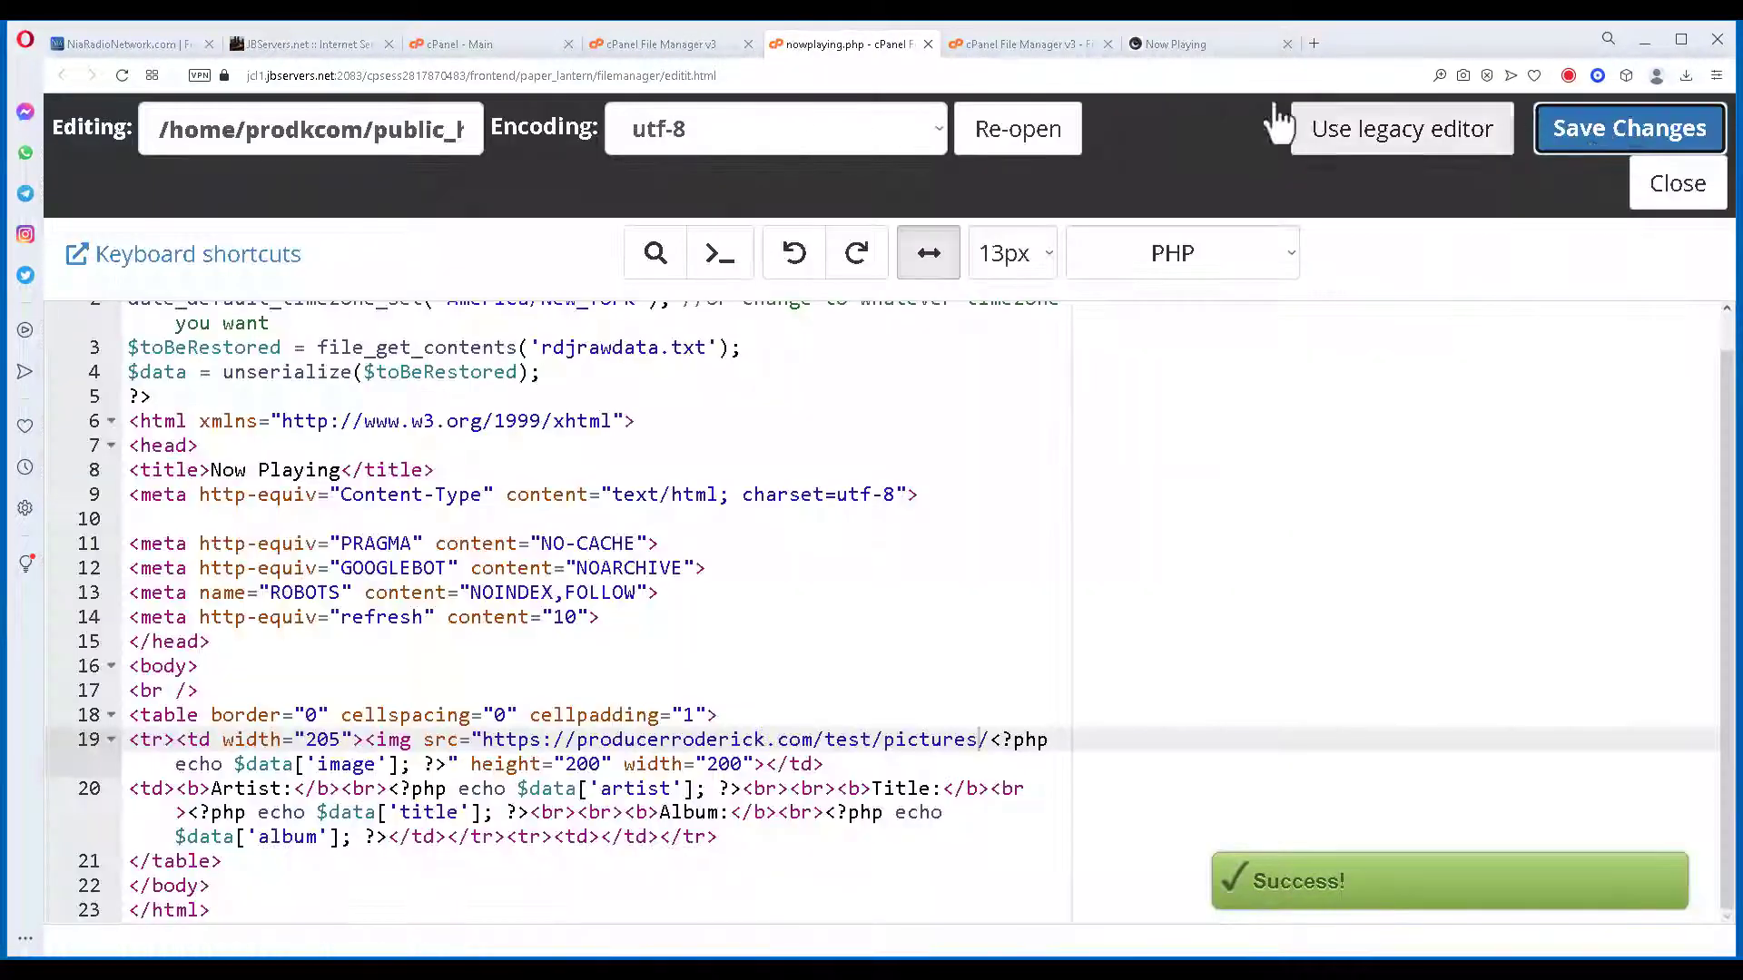
View the Now Playing page showing NuDisco Vol. 1 art for MusicBed 02, then switch to RadioDJ.
left_click(1181, 44)
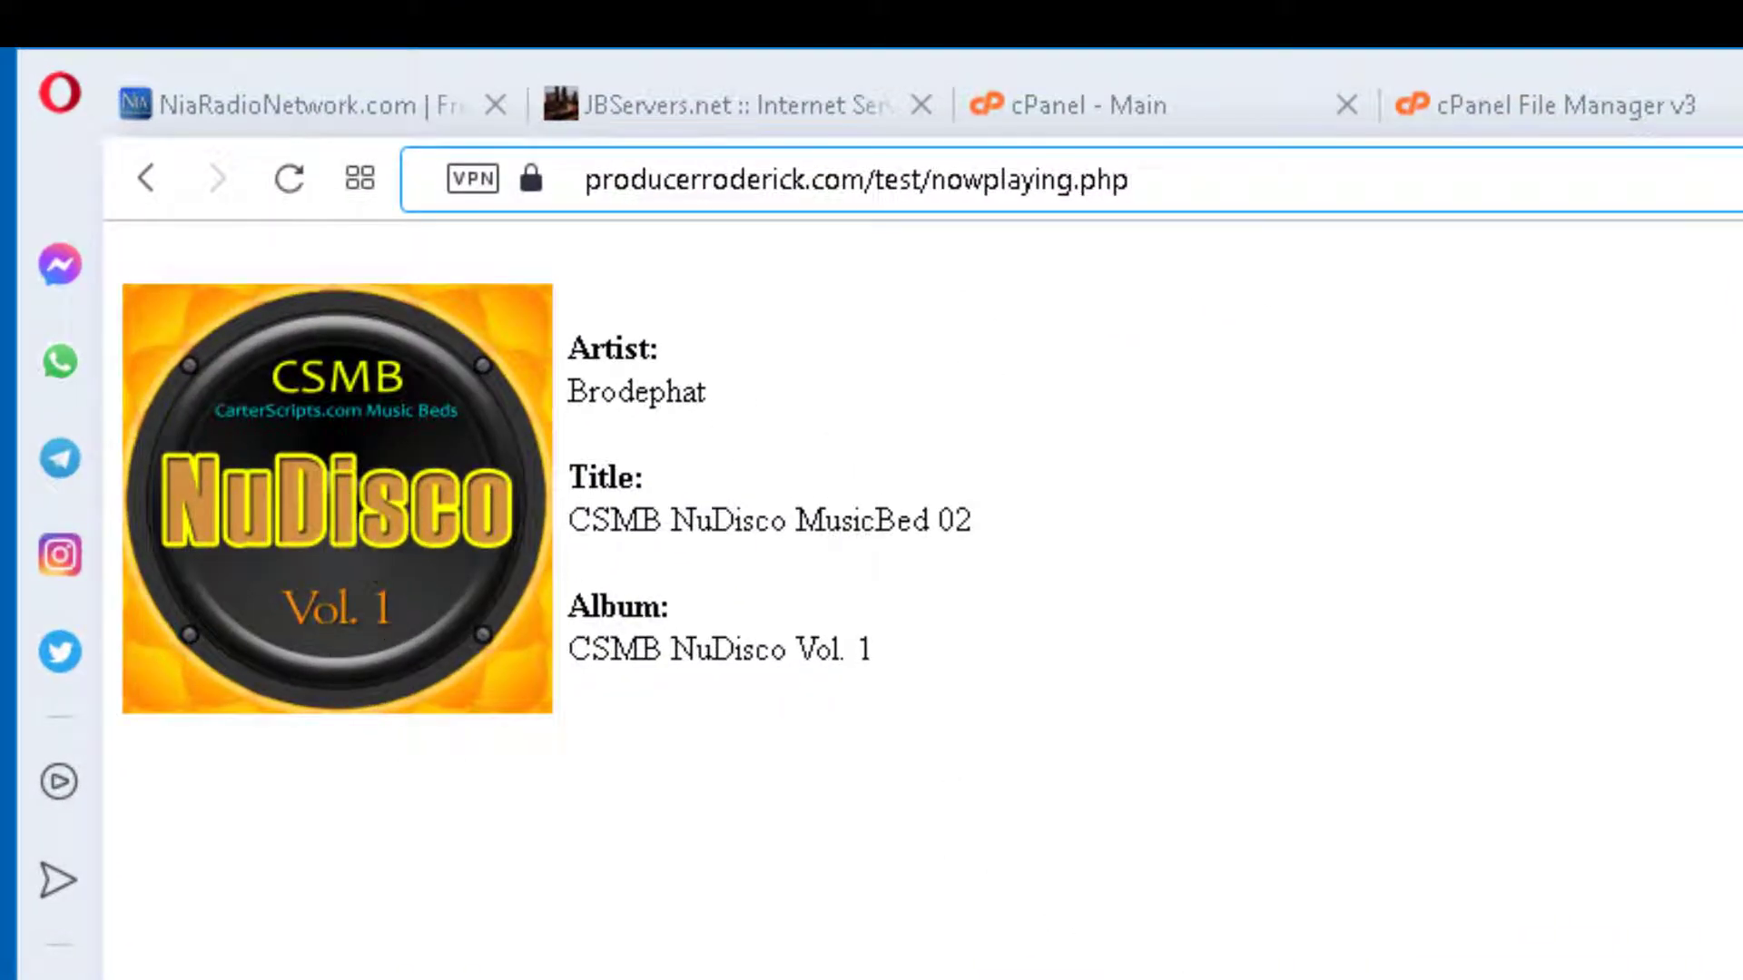
key("alt+Tab")
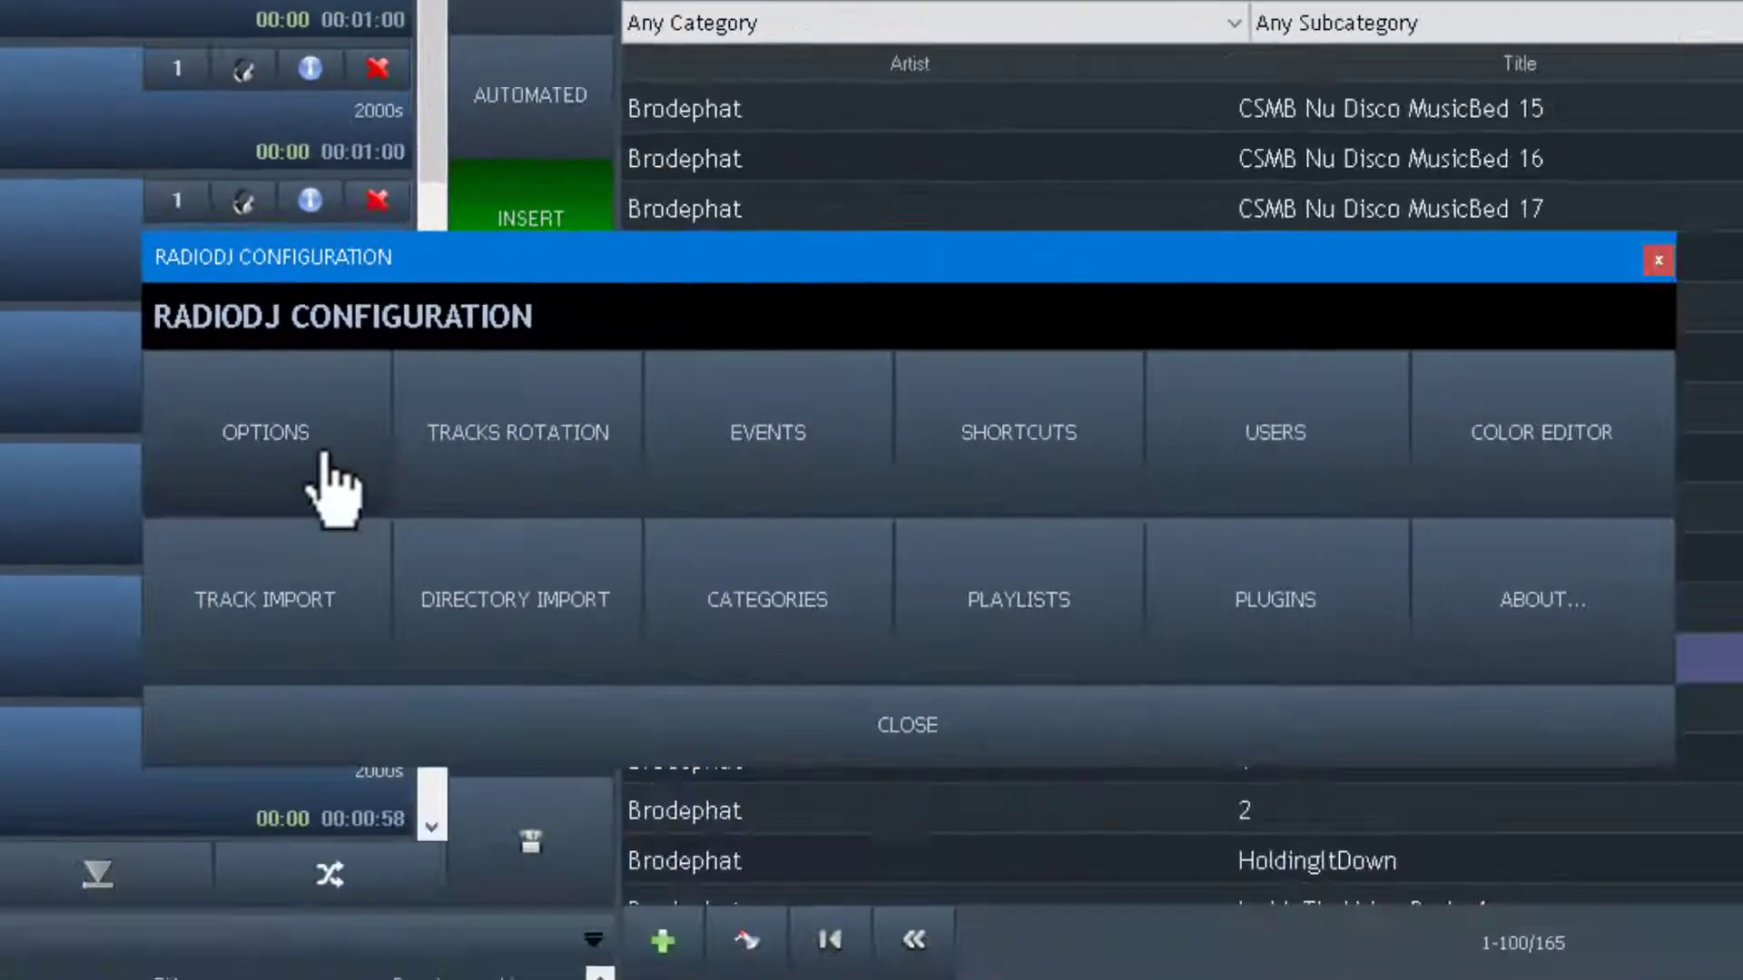
Set the Artwork Storage Path to C:\RadioDJv2\Album-Art, then close Settings and the configuration window.
left_click(238, 409)
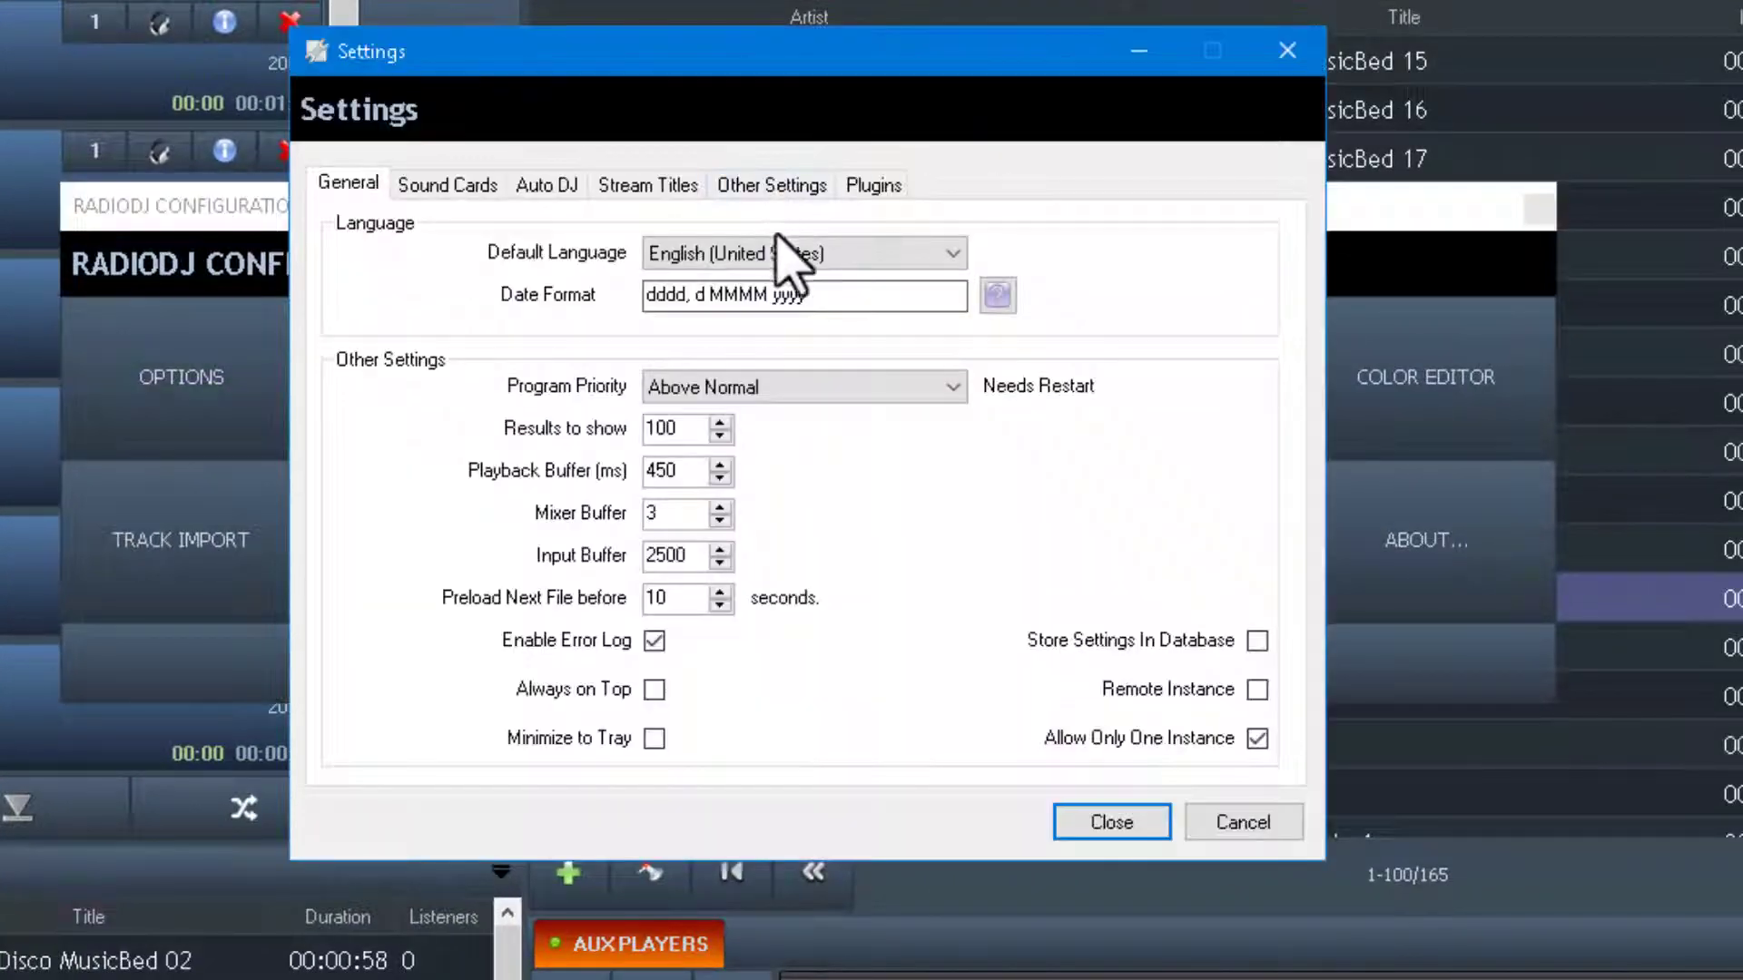
left_click(788, 184)
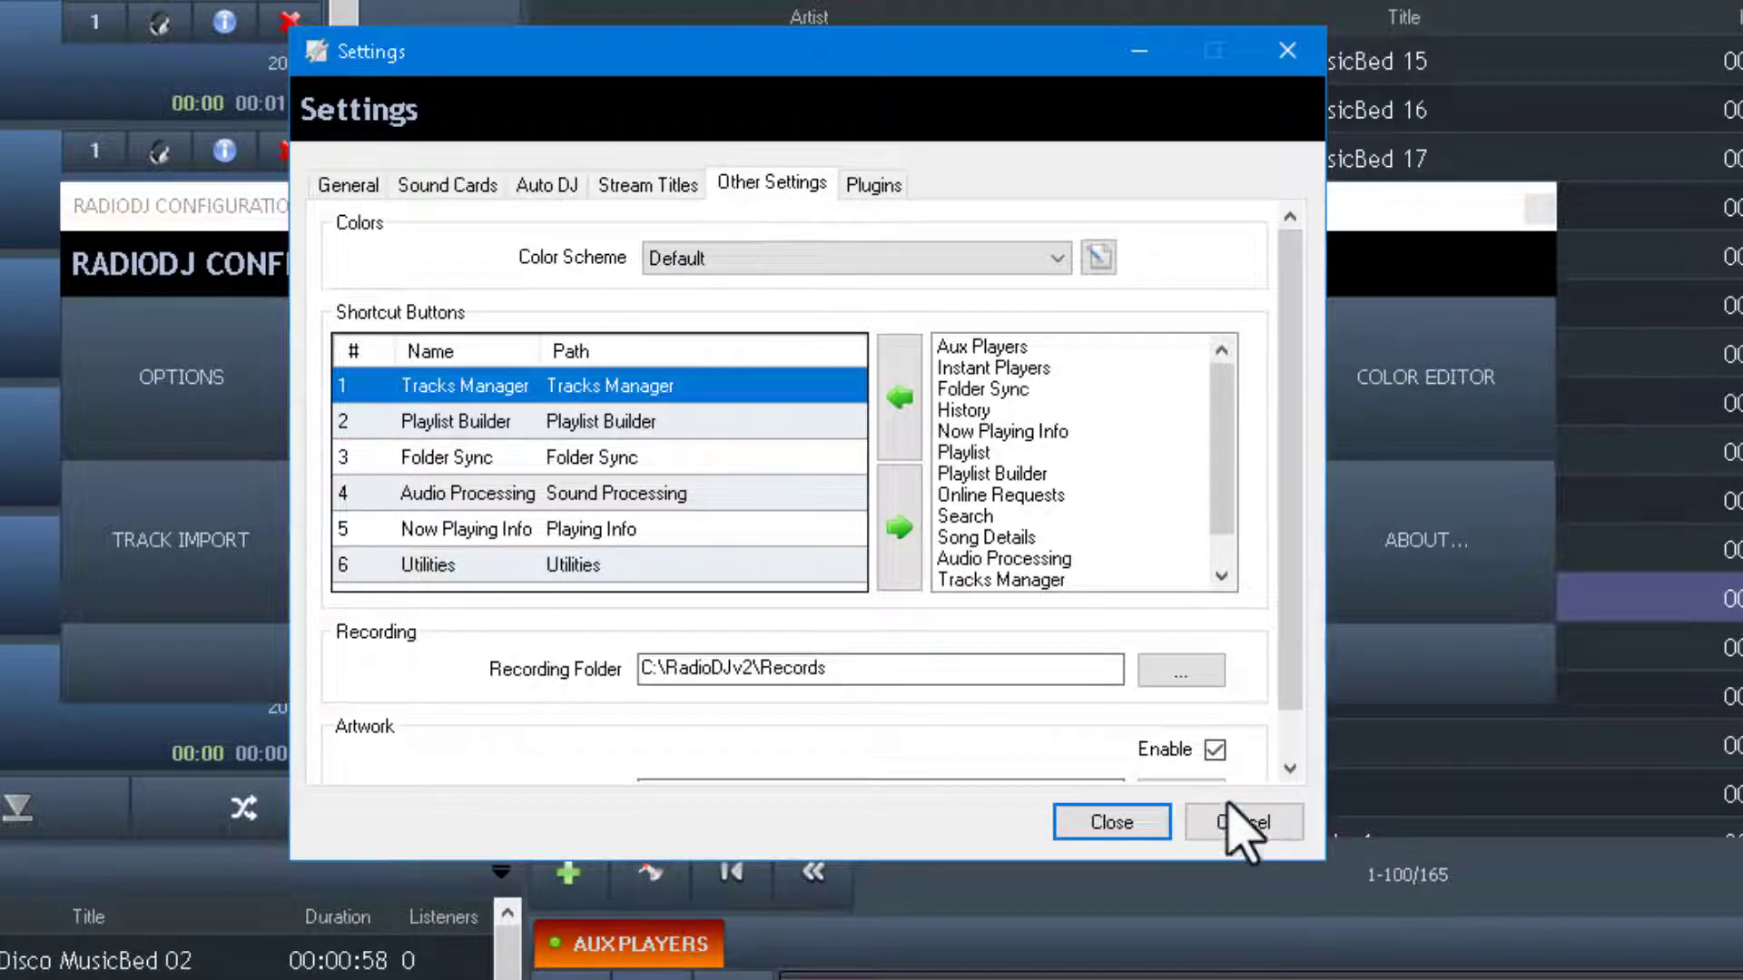
left_click_drag(1295, 712, 1294, 767)
left_click(1178, 745)
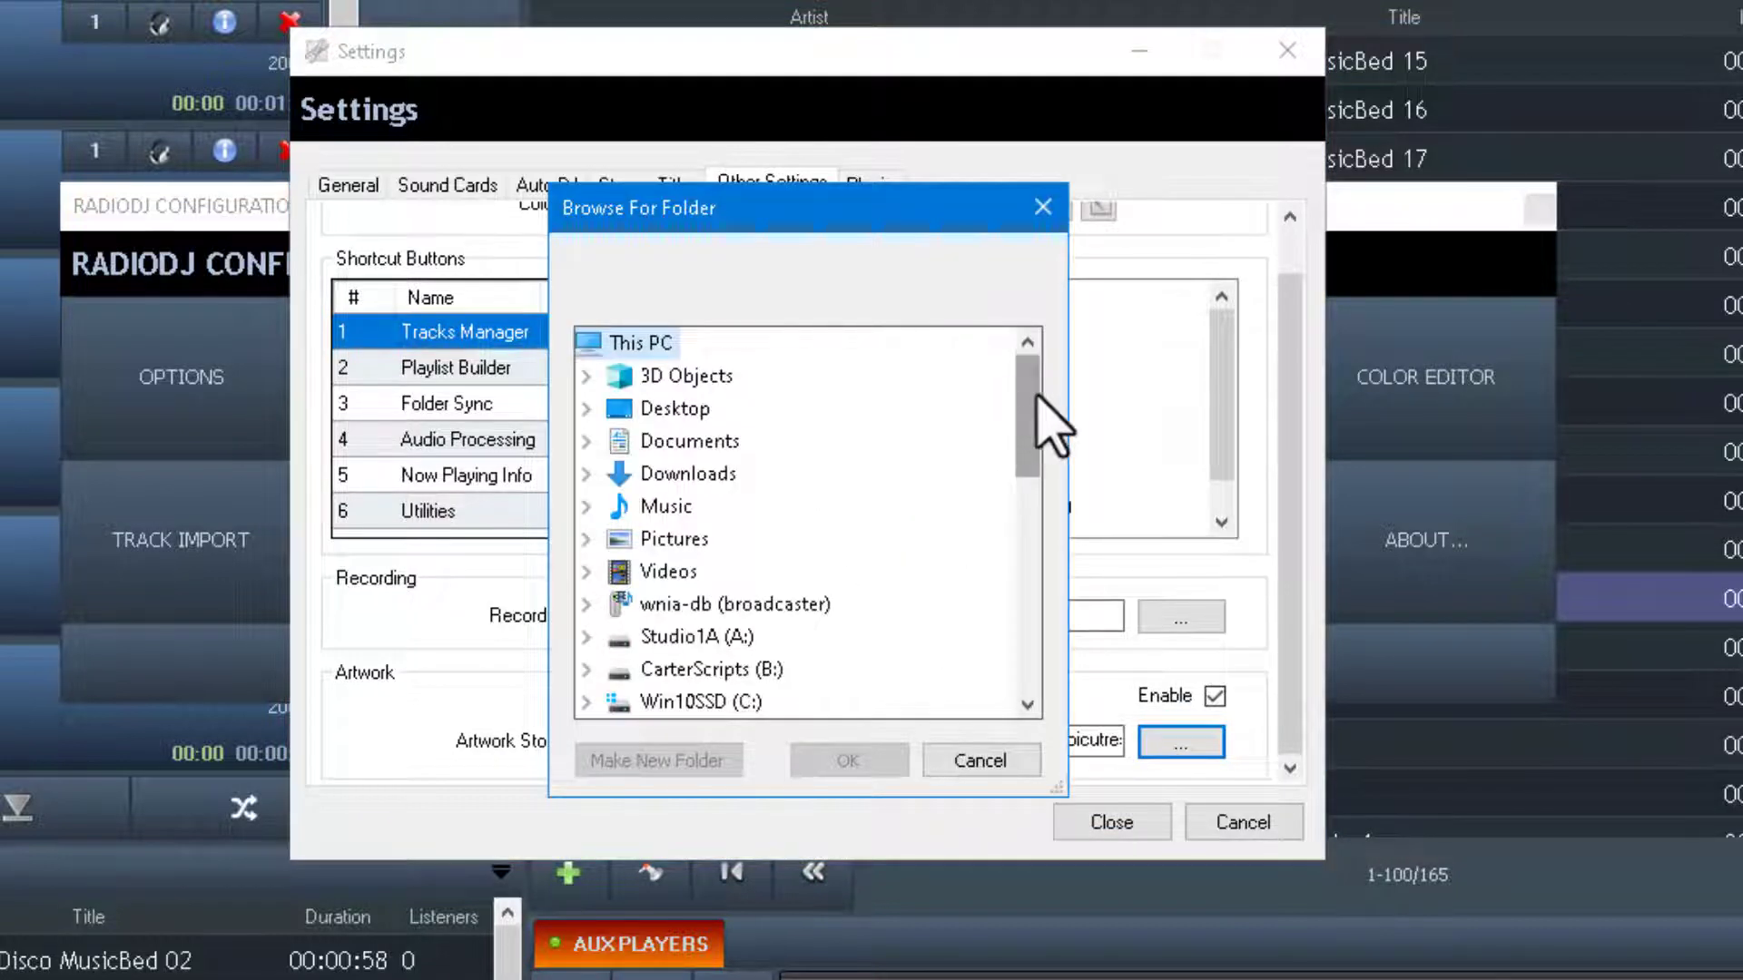
left_click_drag(1037, 400, 1028, 428)
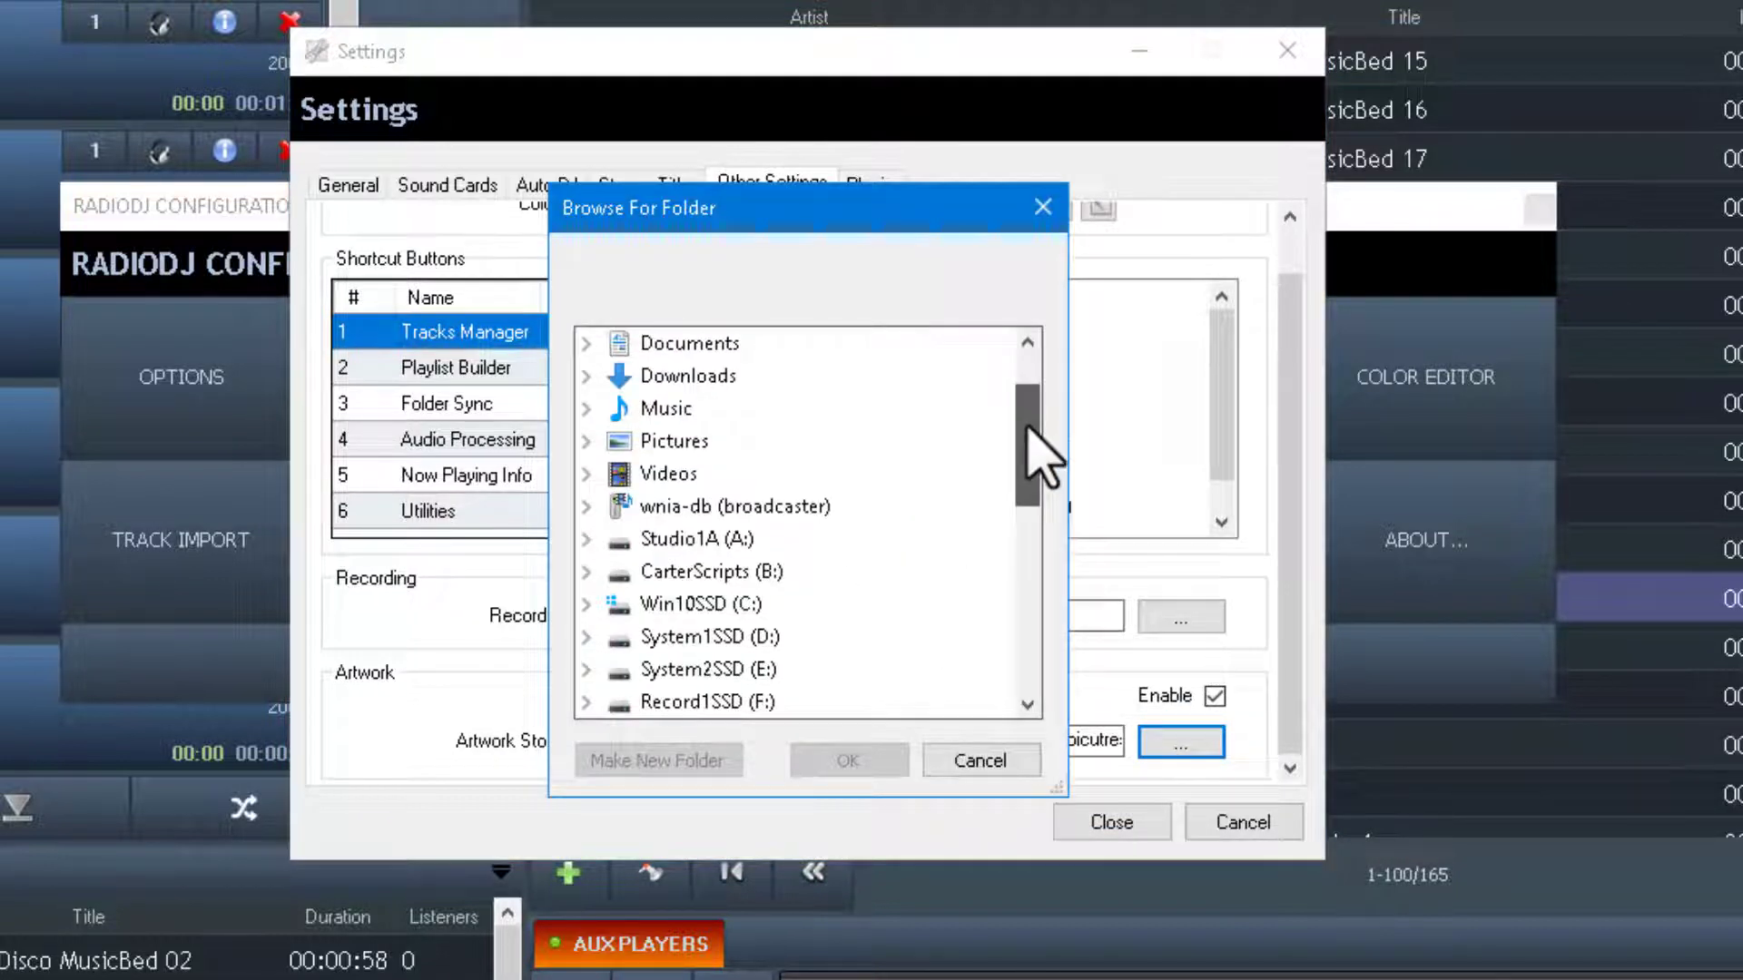
left_click(585, 603)
left_click_drag(1023, 430, 1024, 549)
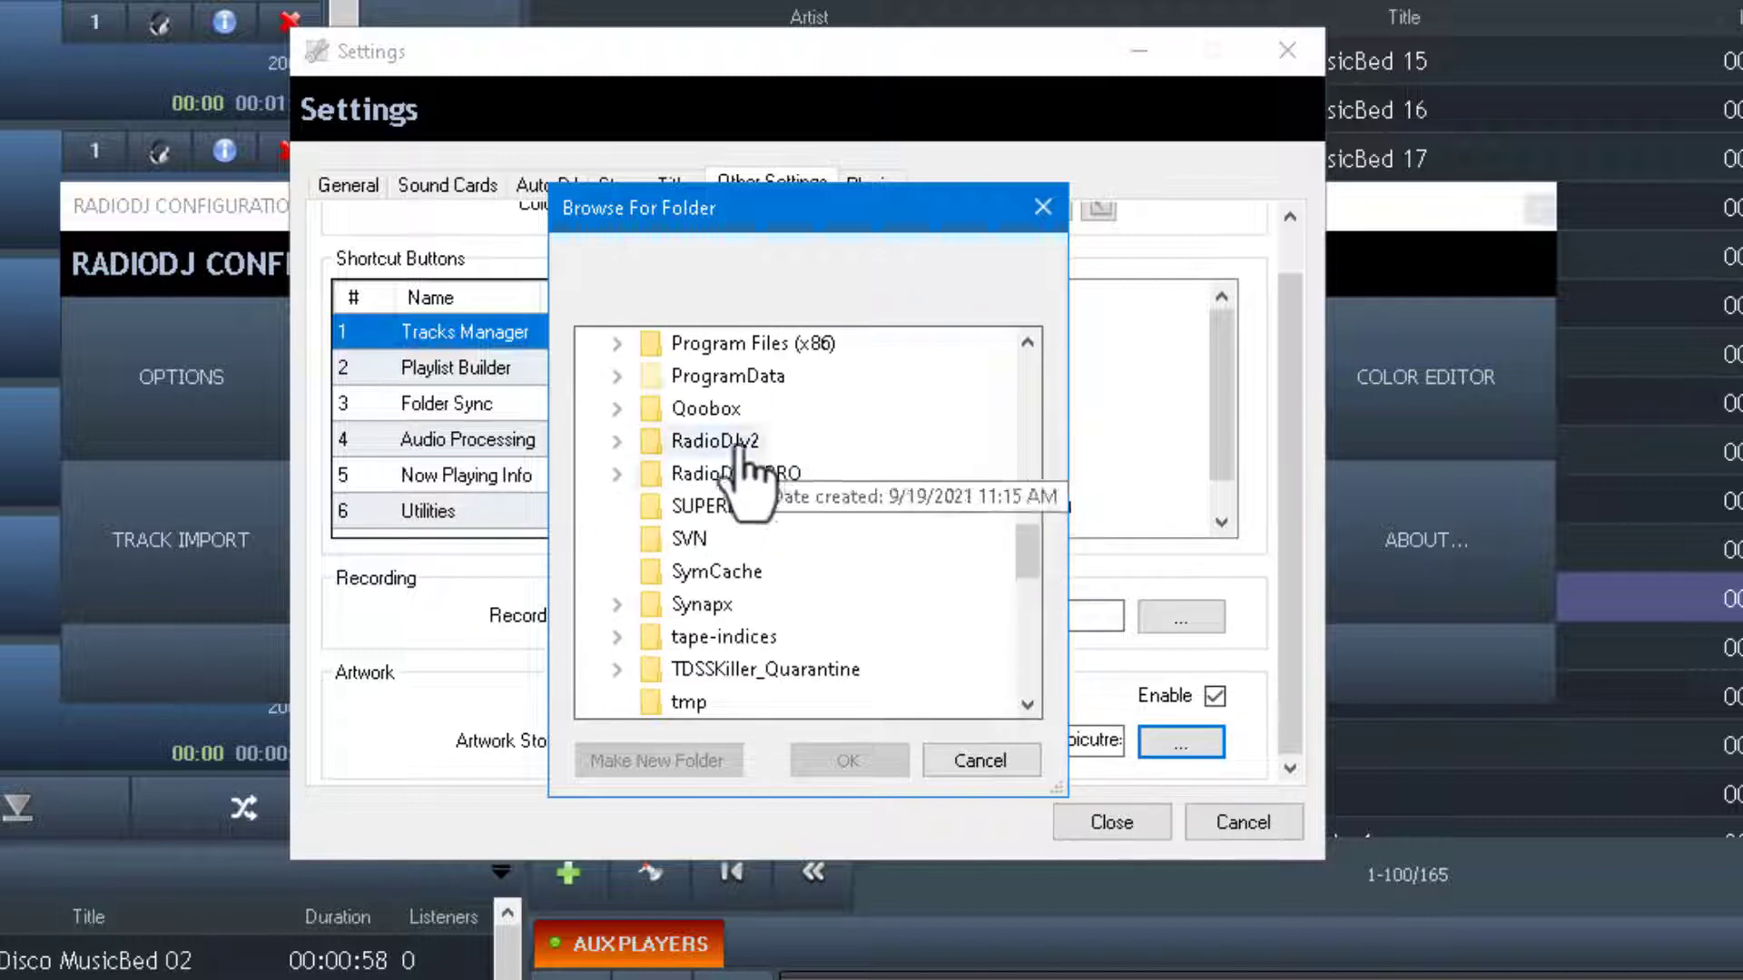
left_click(616, 442)
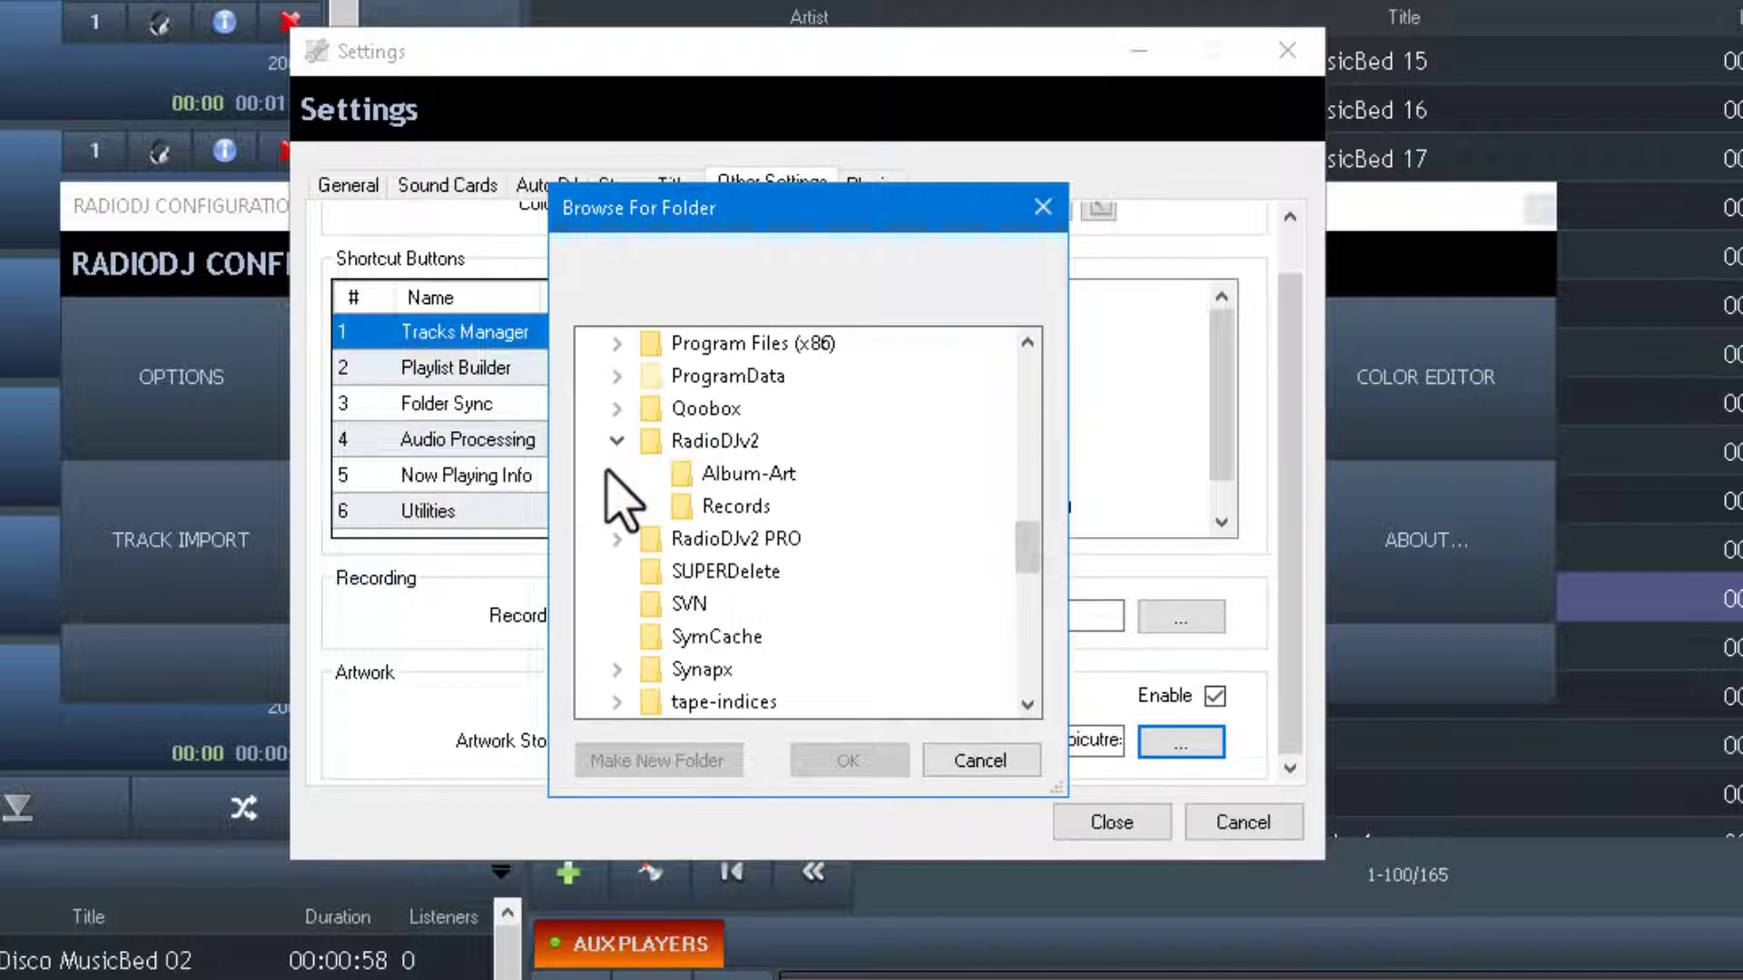
left_click(754, 475)
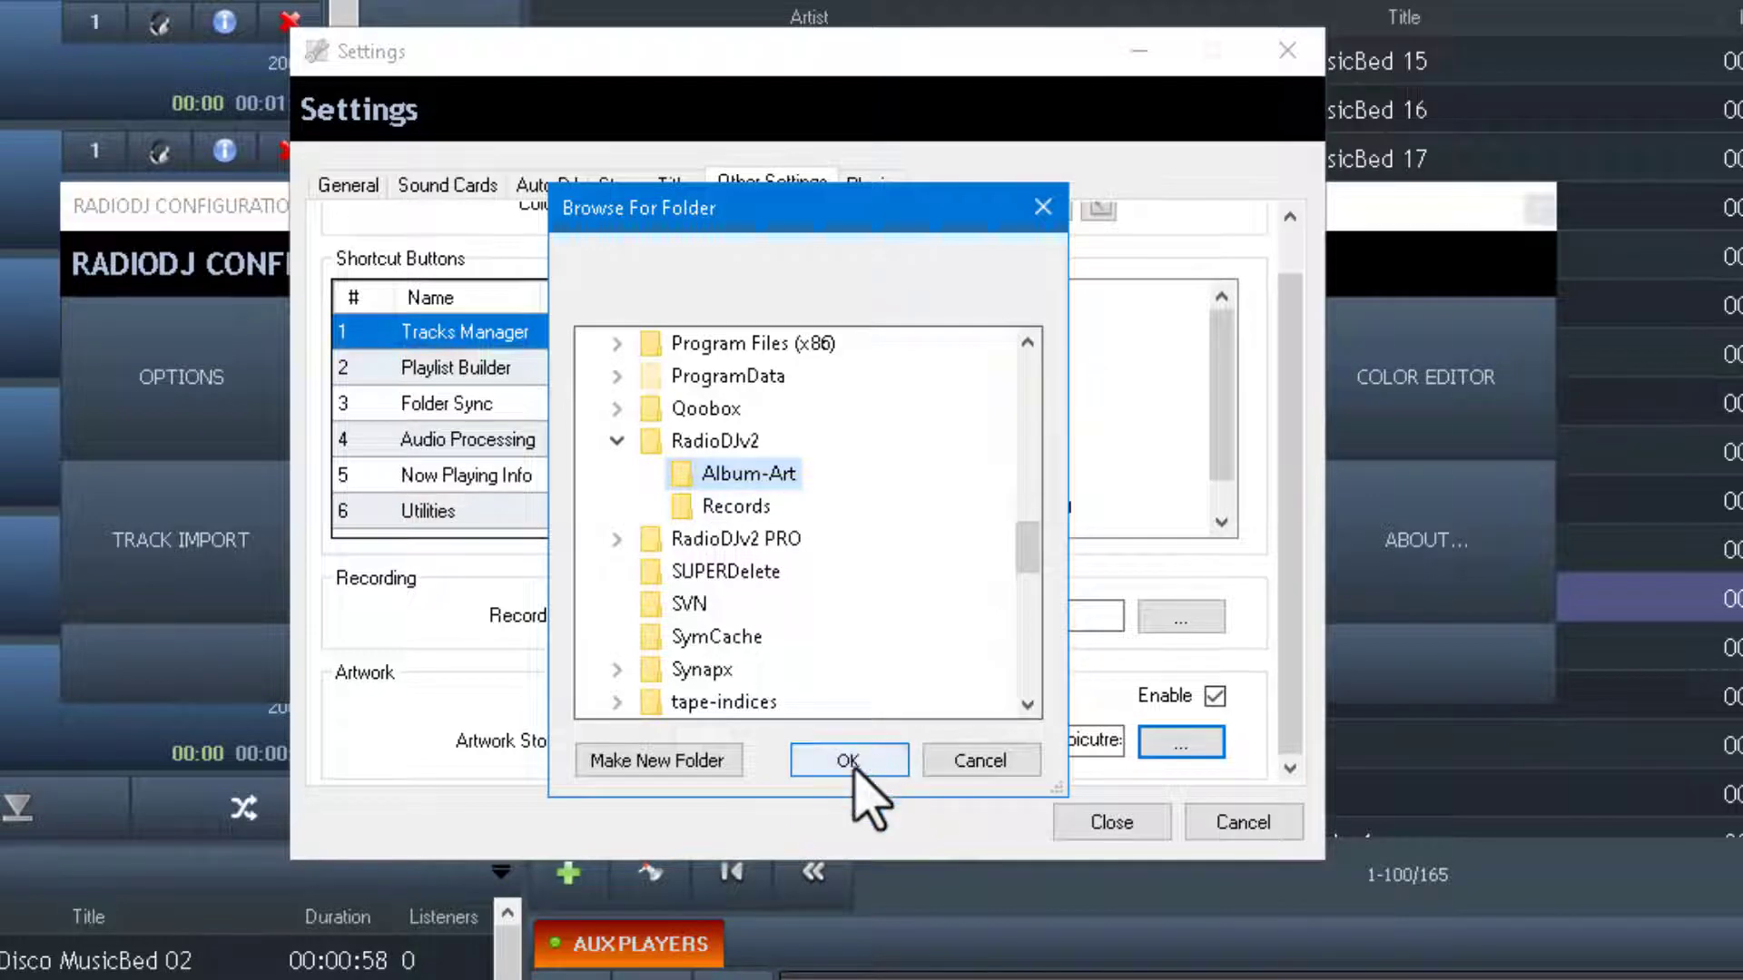
left_click(848, 761)
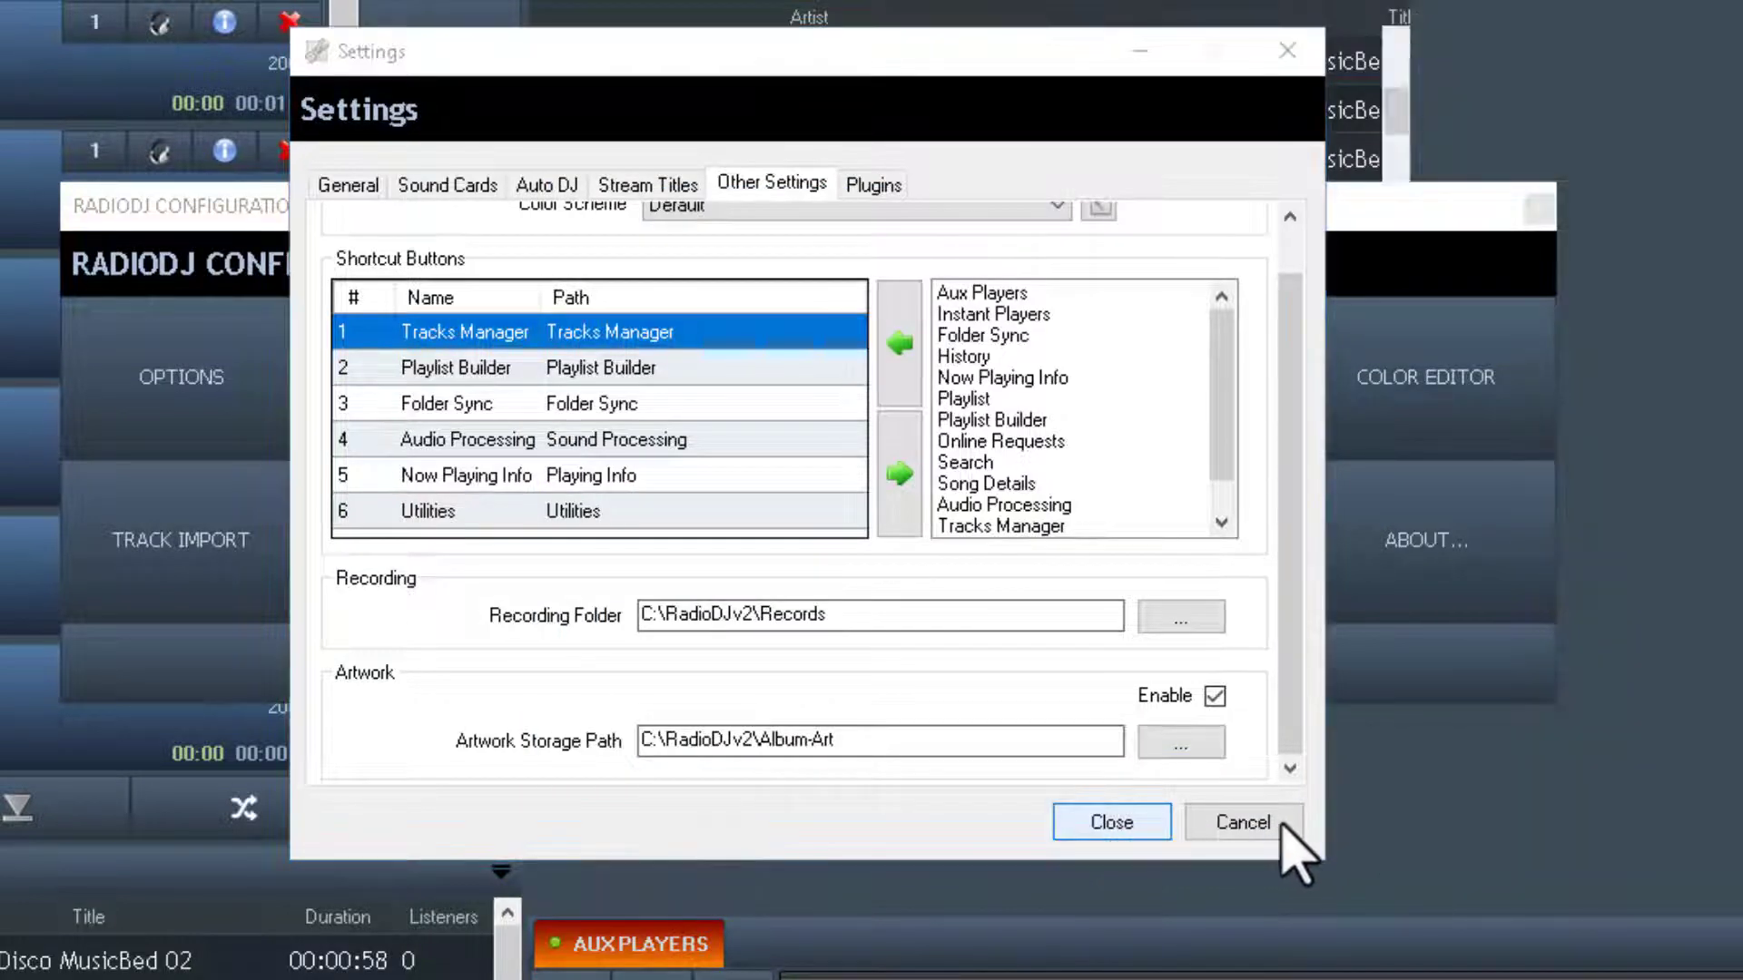
left_click(1282, 821)
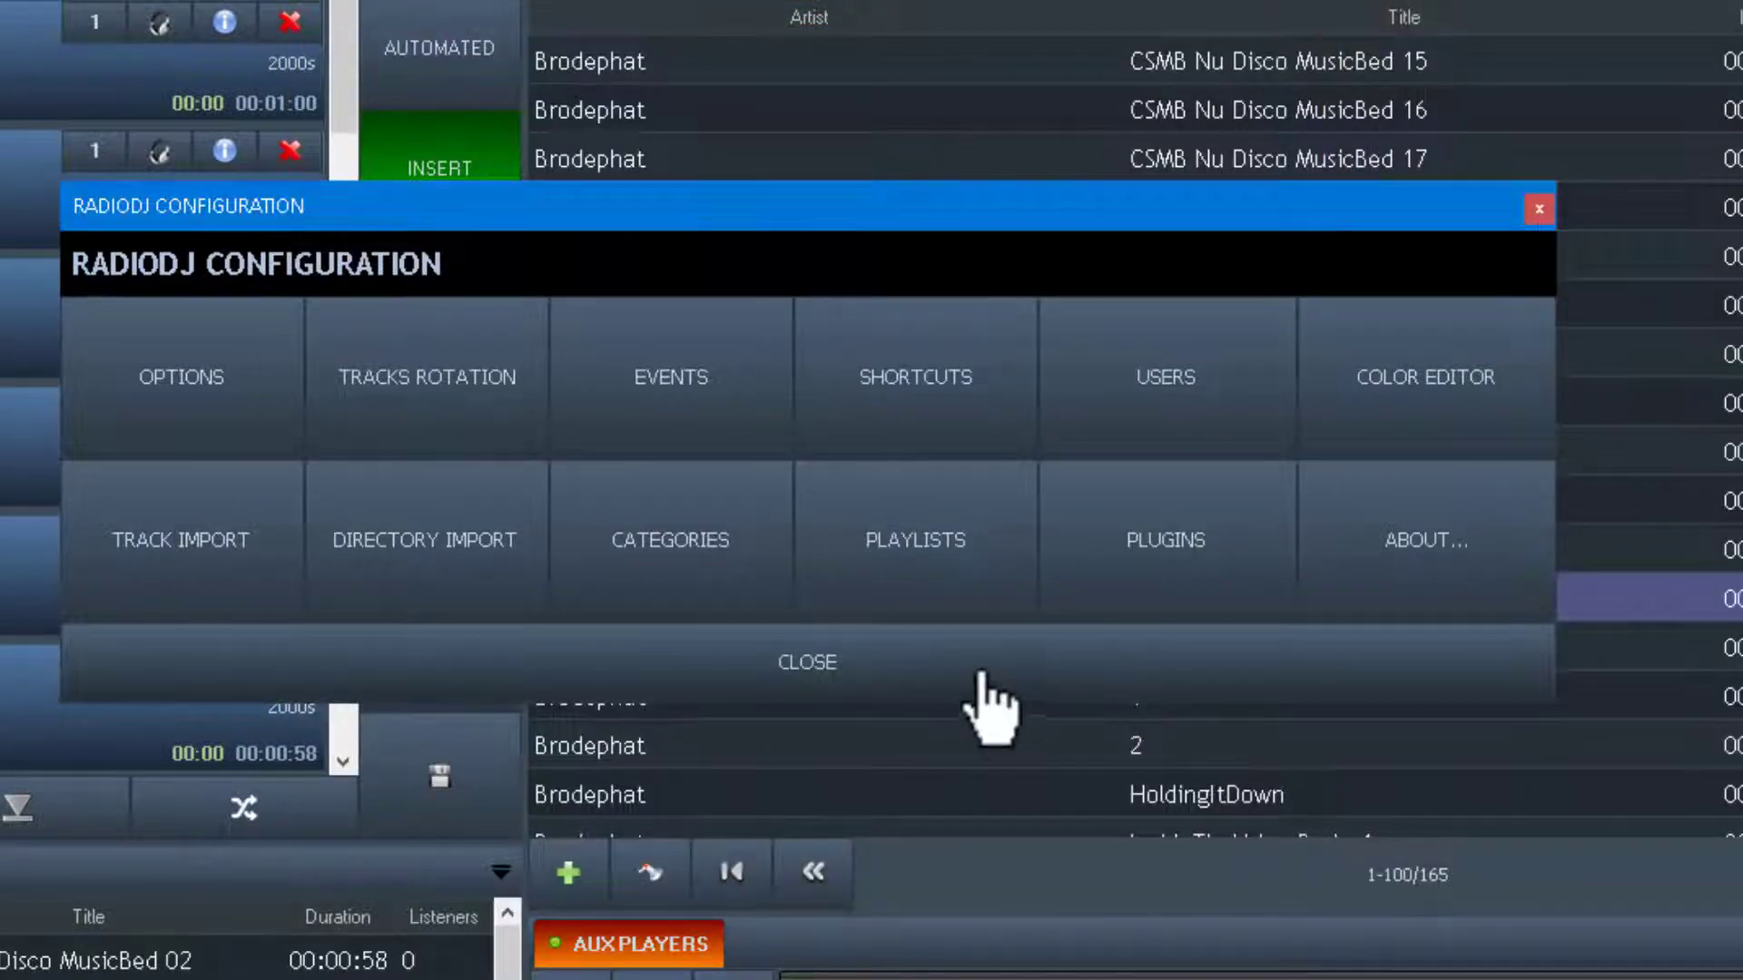
left_click(989, 672)
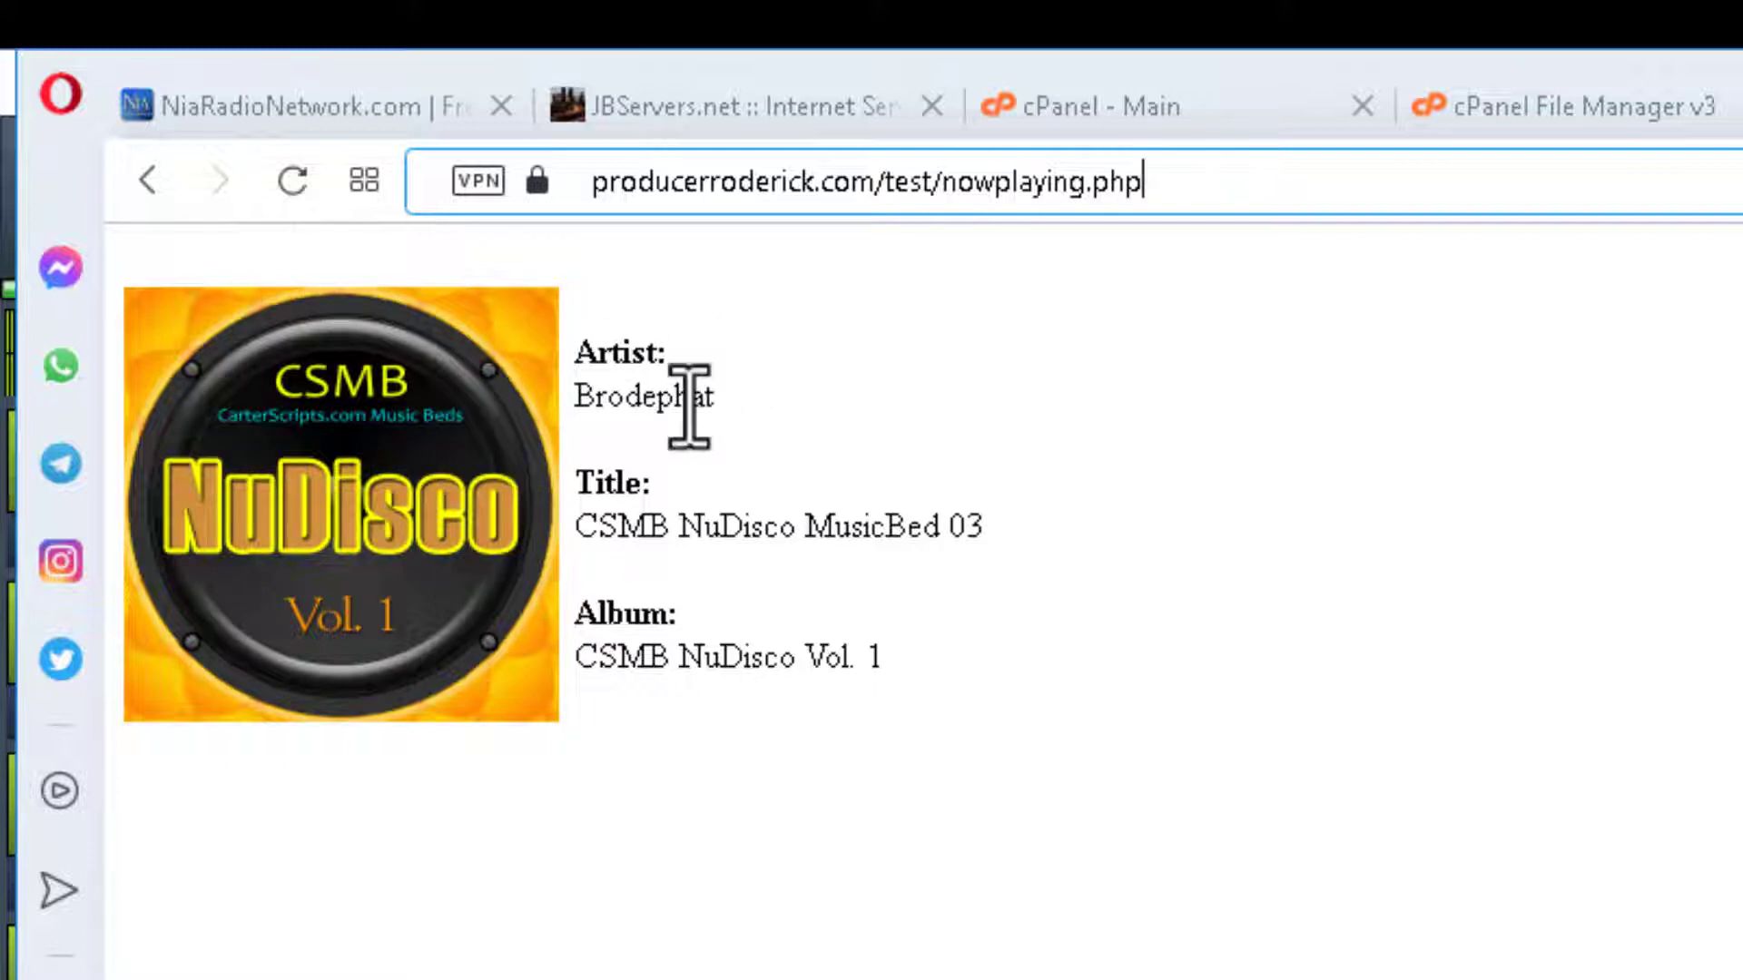
Reload nowplaying.php to show CSMB NuDisco MusicBed 03 with its cover, then go to NiaRadioNetwork.com.
key("F5")
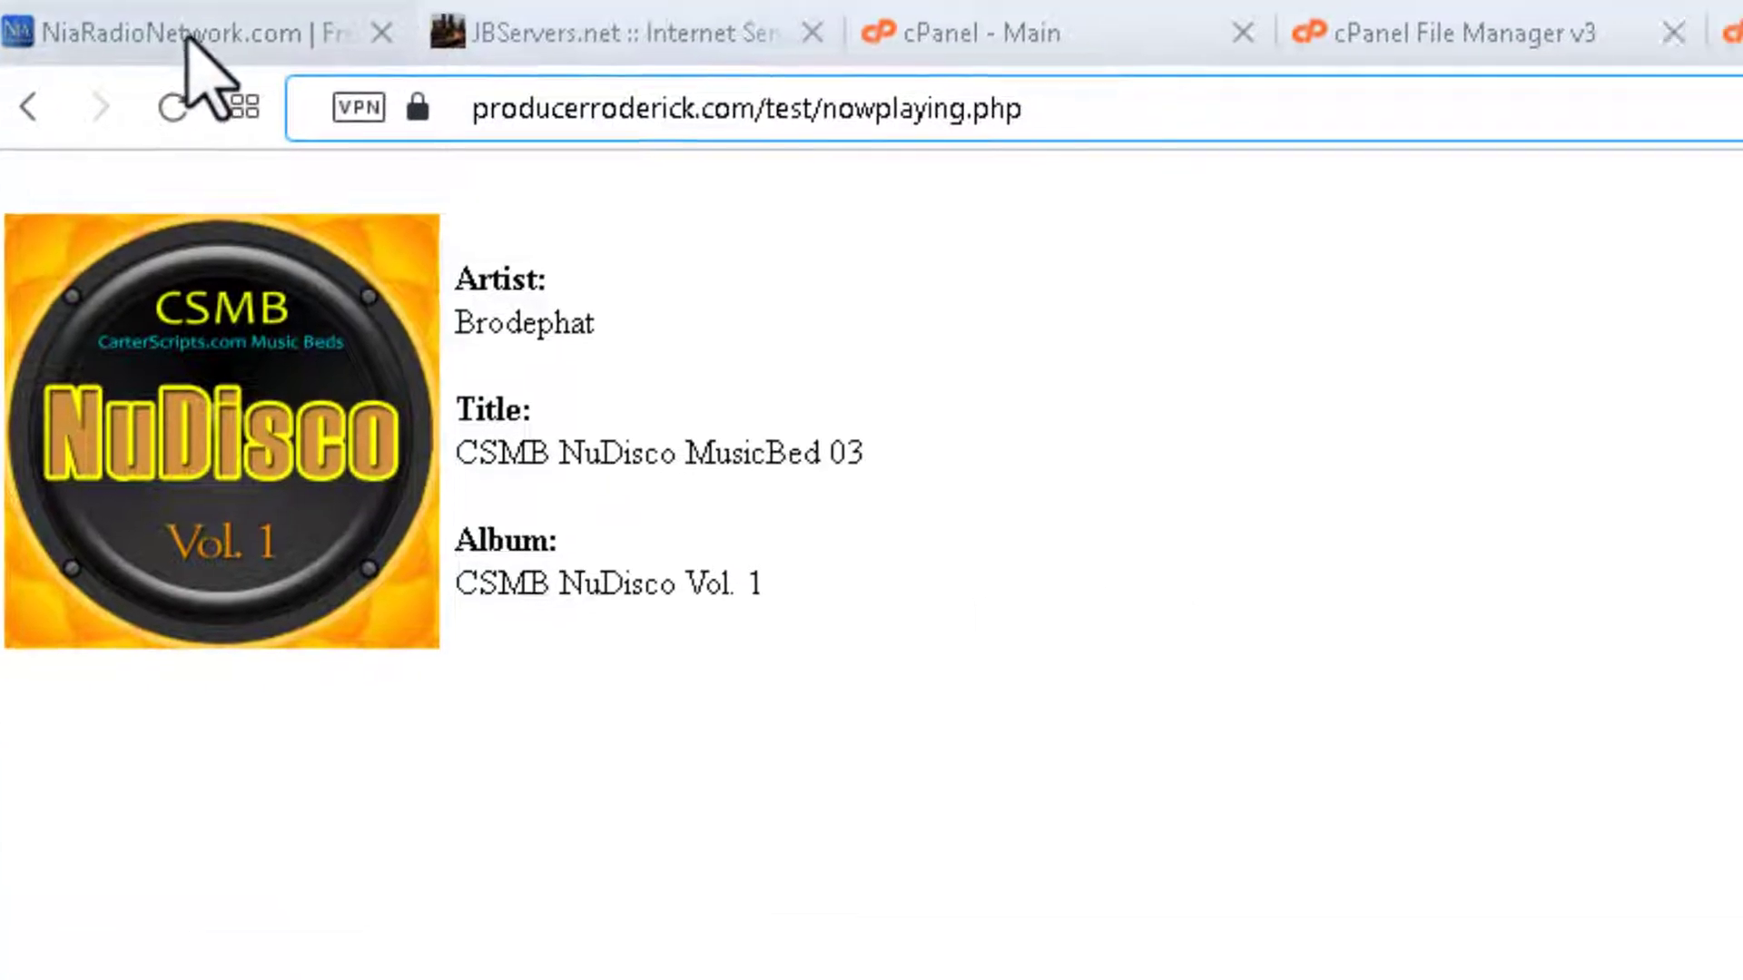
left_click(337, 106)
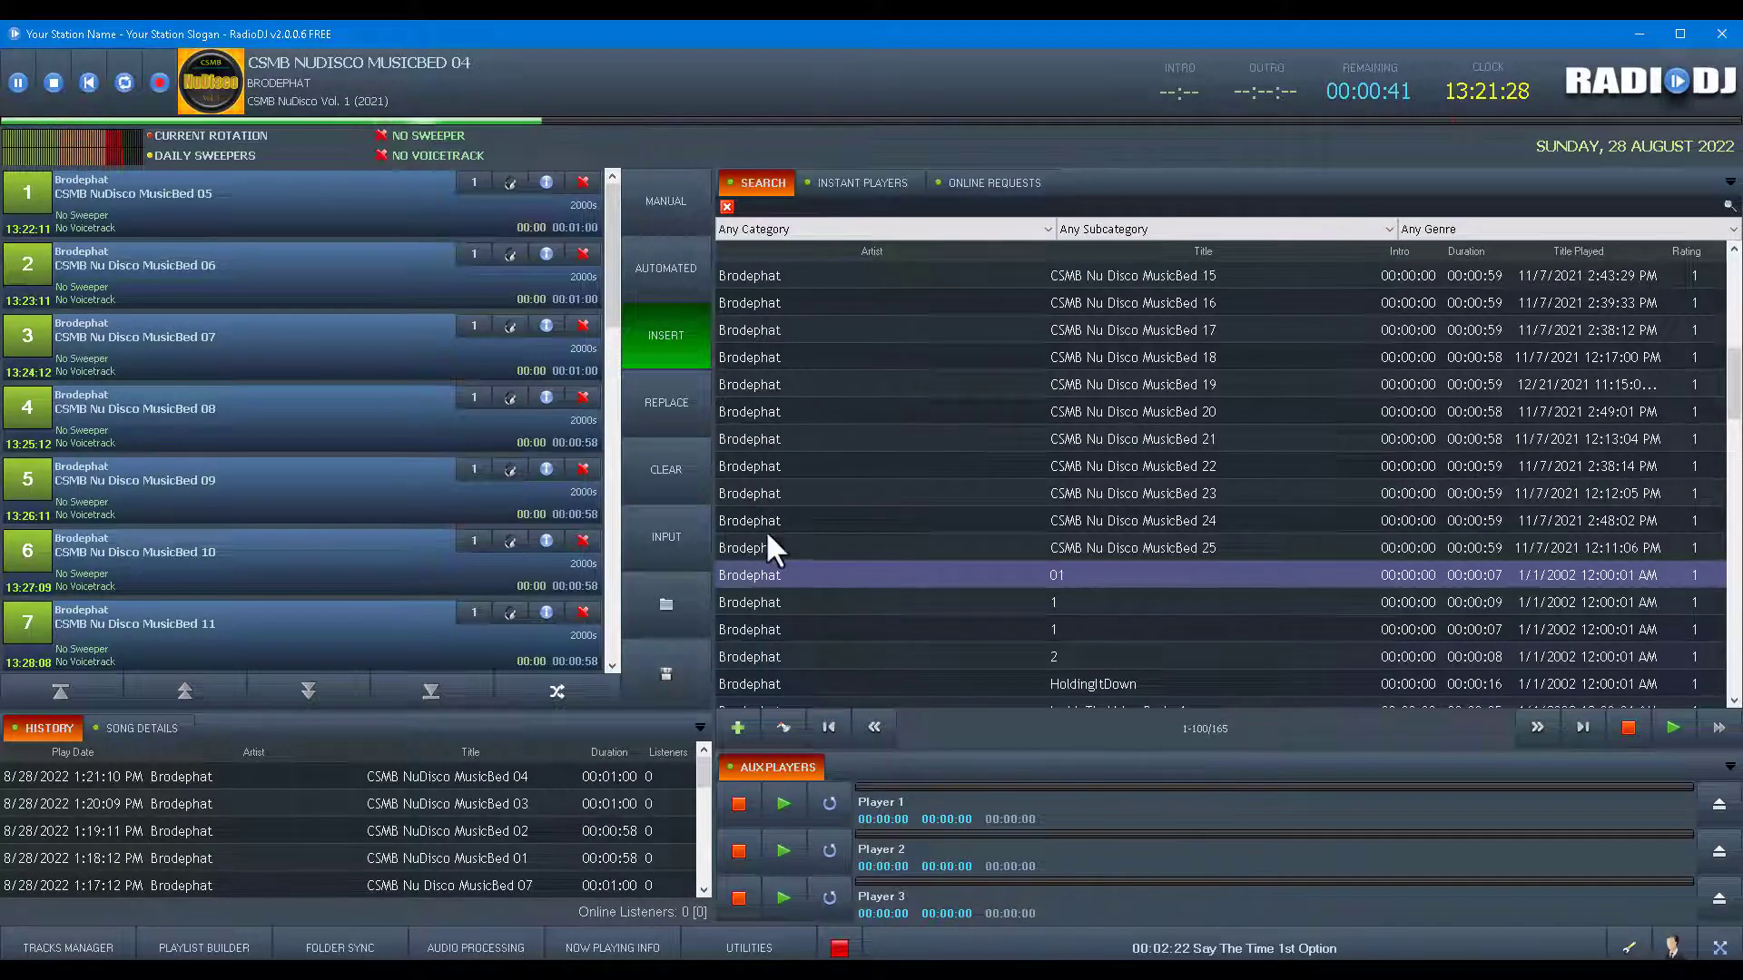
Open Edit Track for CSMB Nu Disco MusicBed 23 and view its Others fields.
right_click(749, 491)
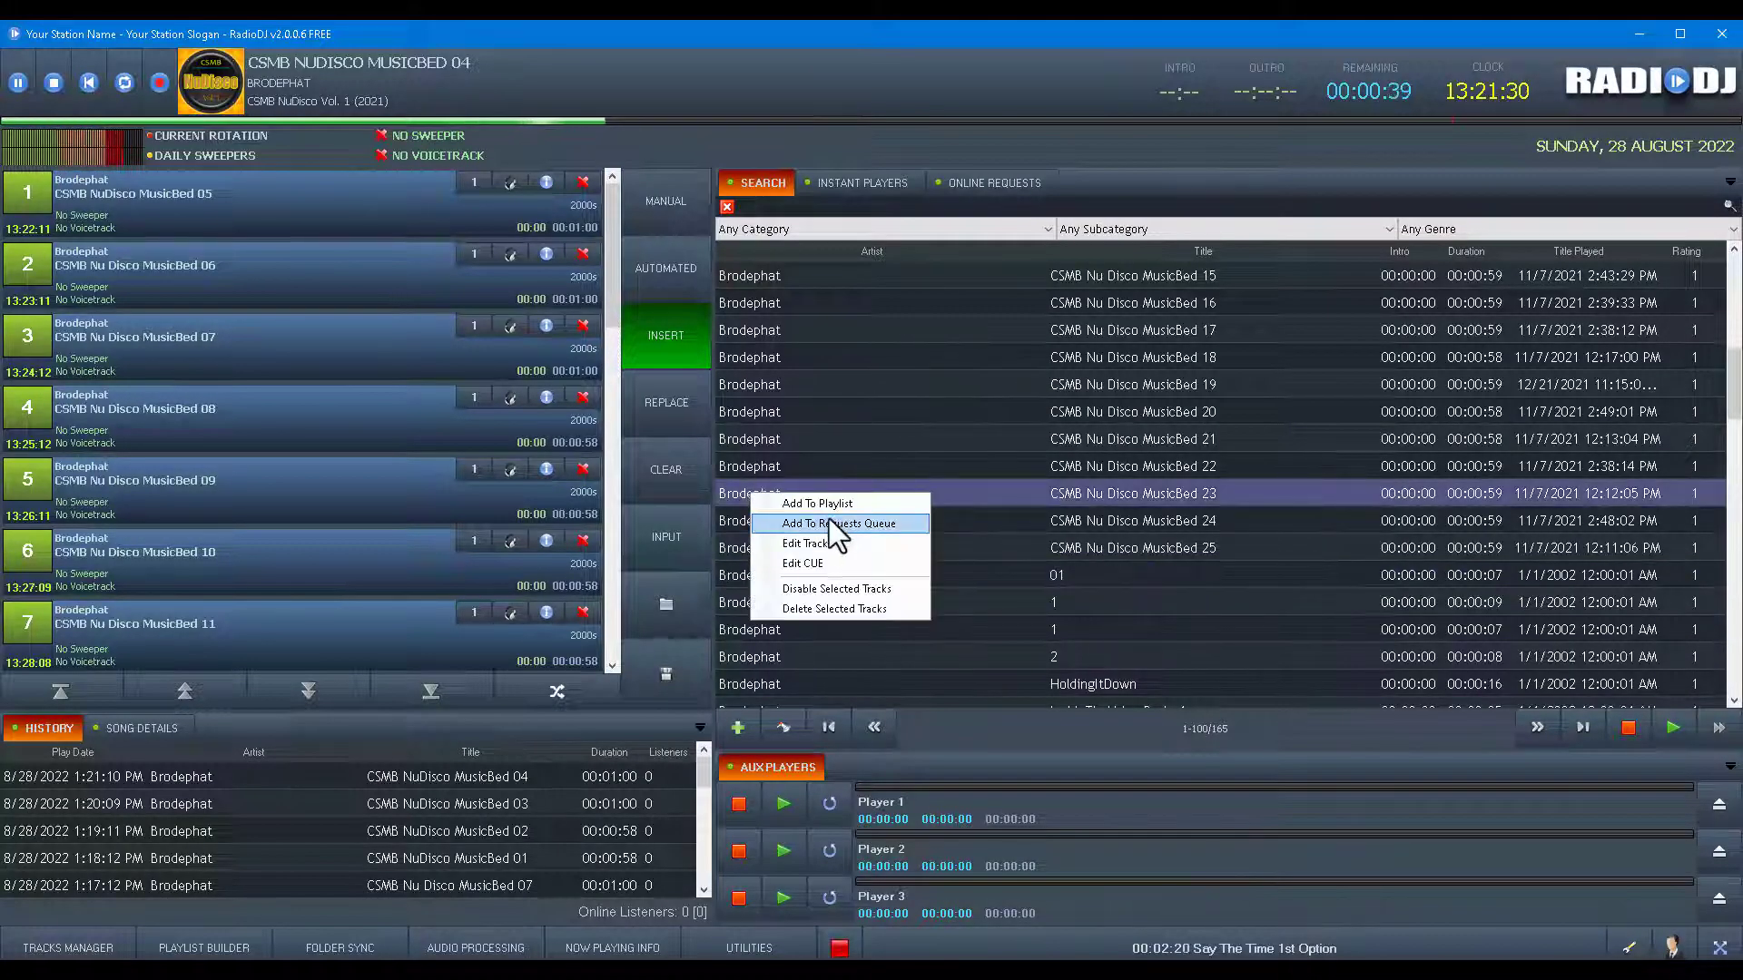
left_click(817, 542)
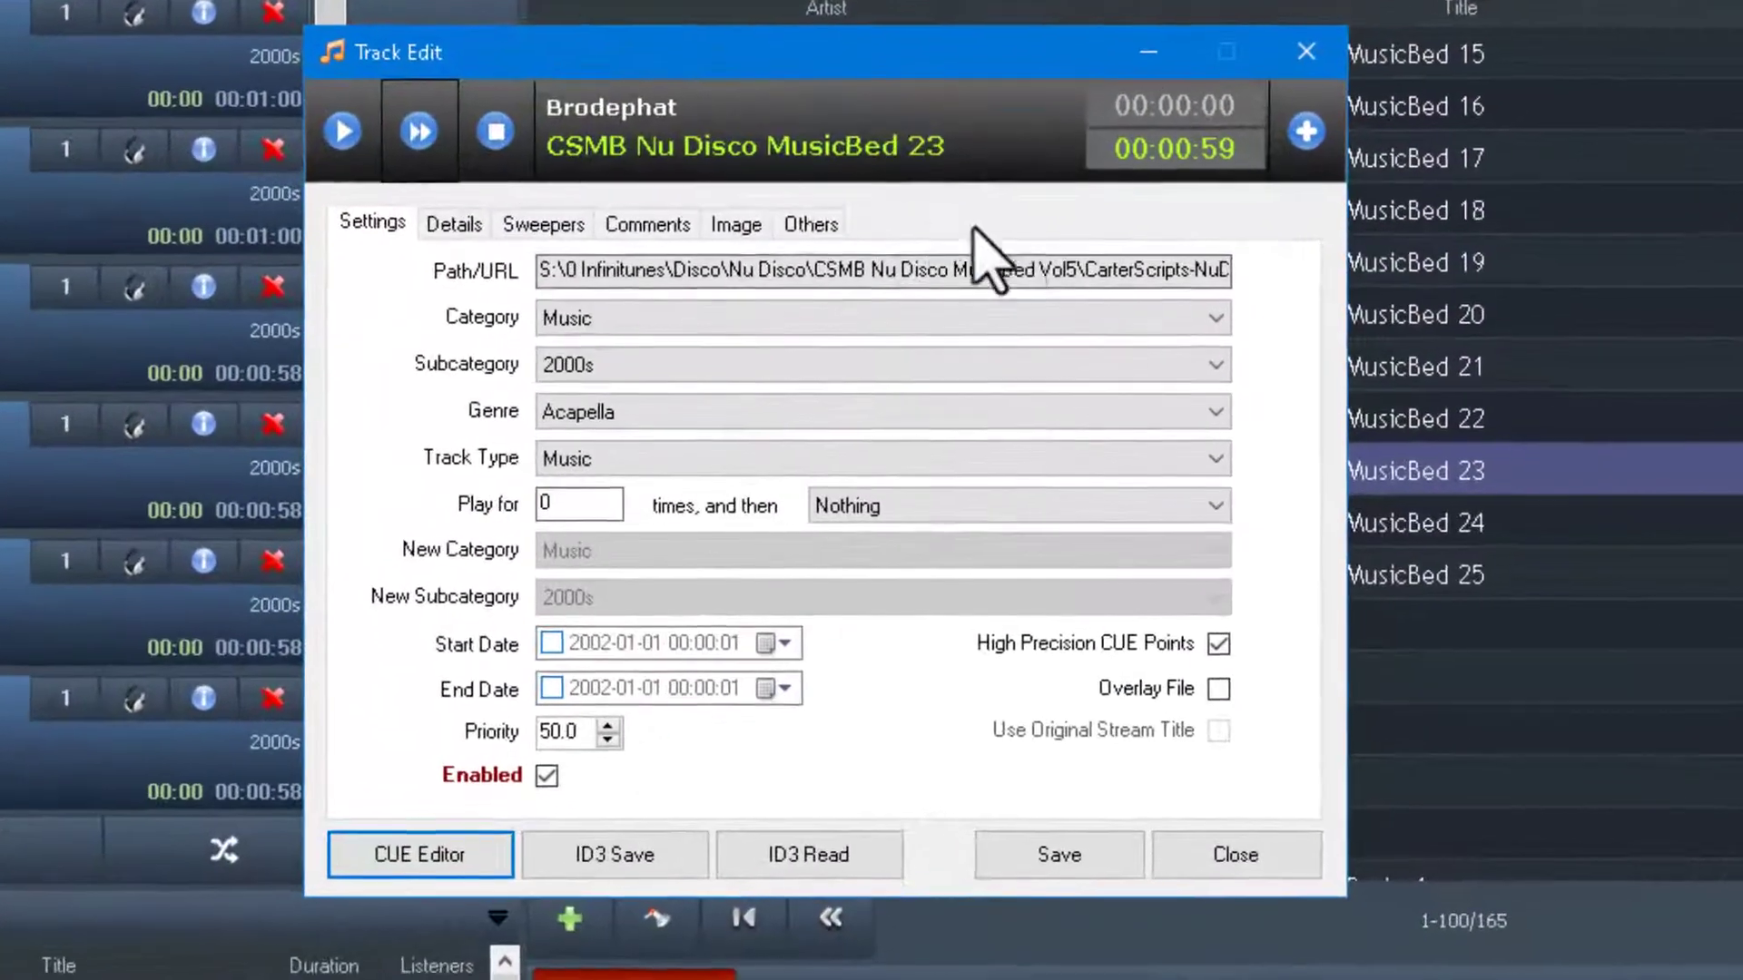
left_click(812, 226)
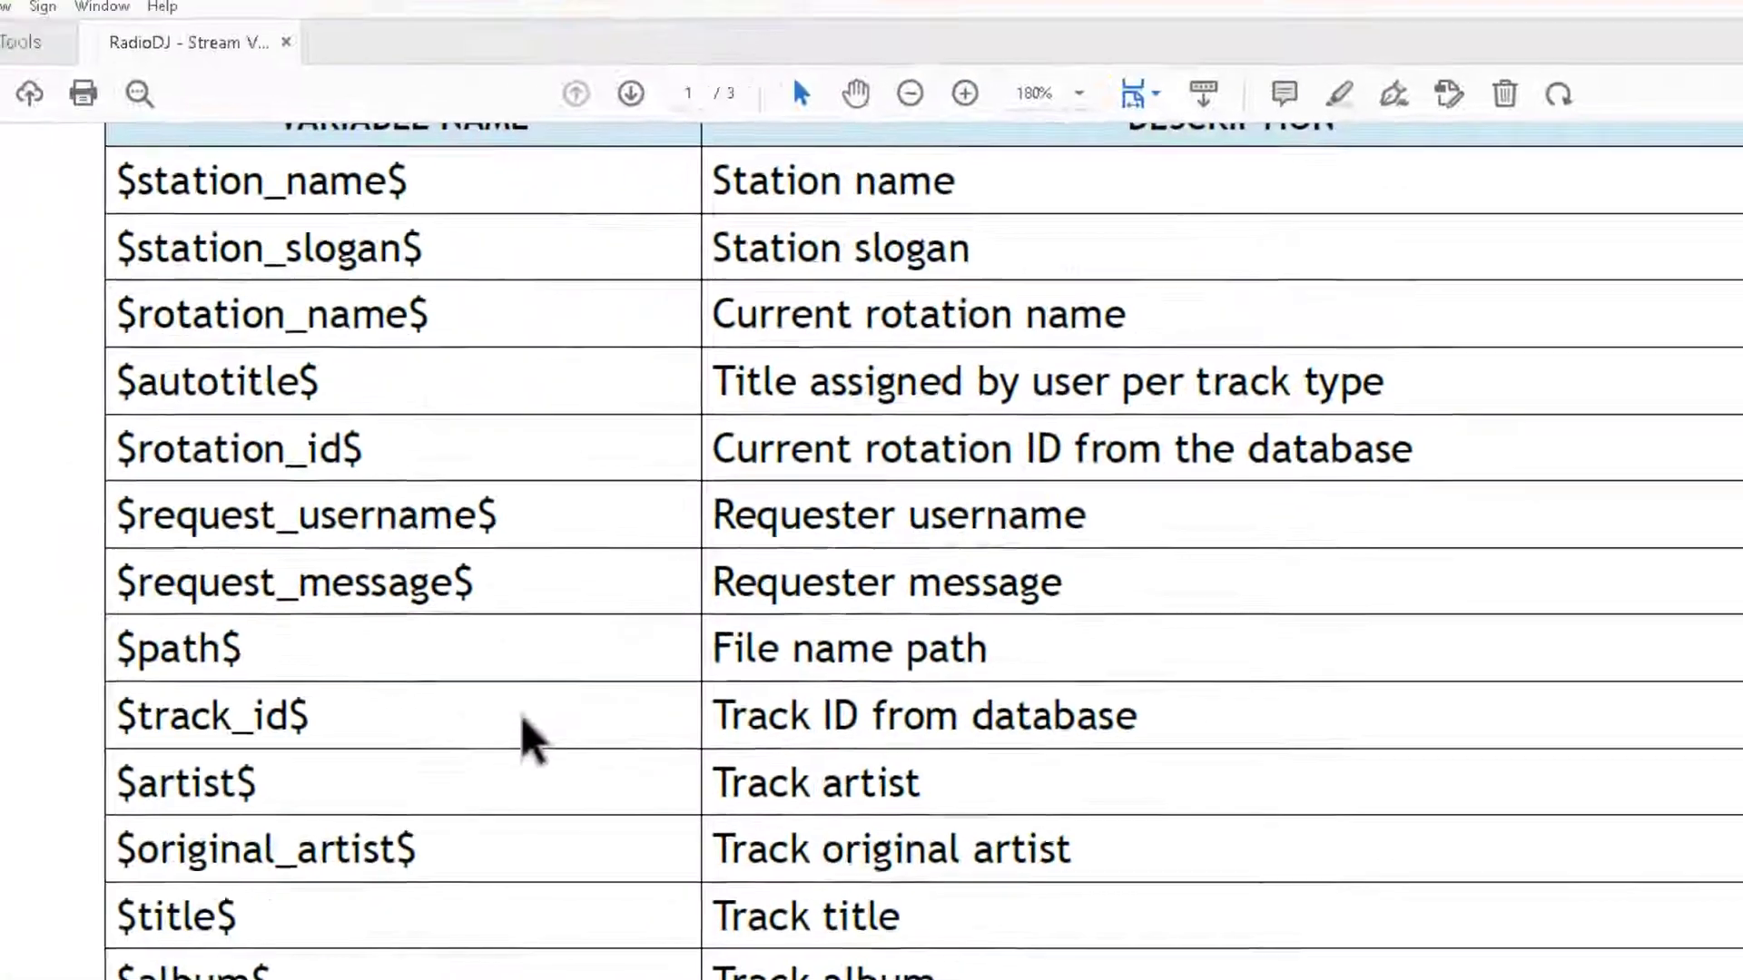
scroll(345, 272, "down", 15)
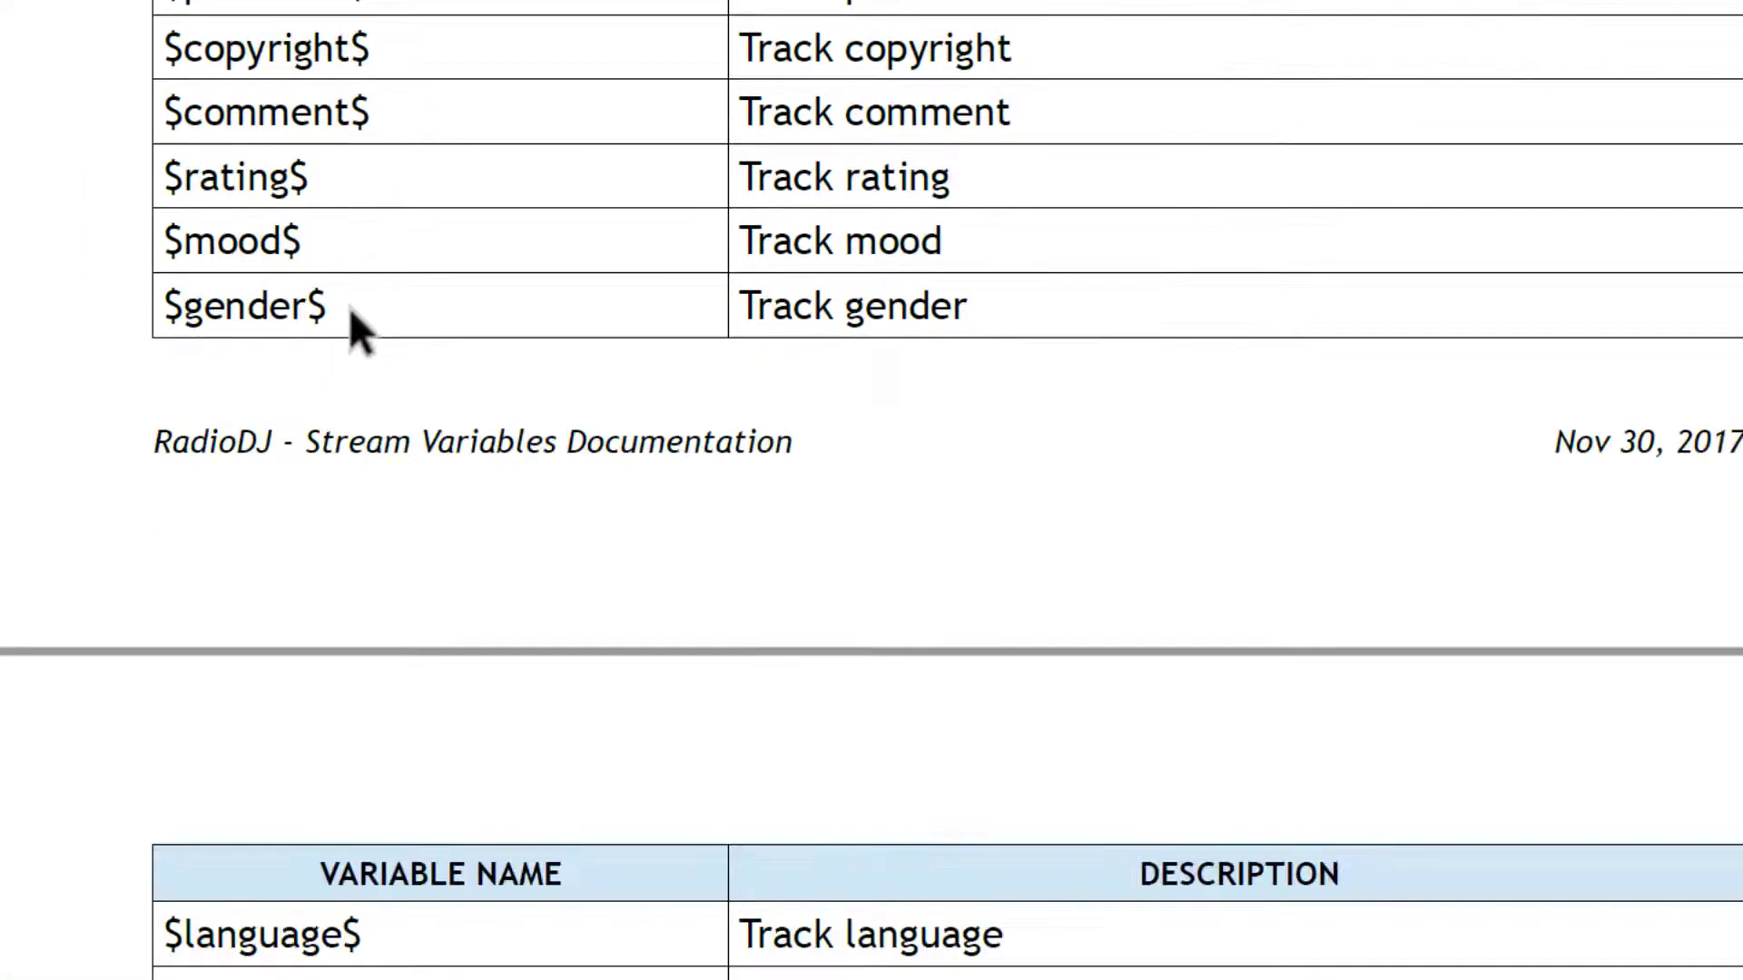
scroll(349, 309, "down", 4)
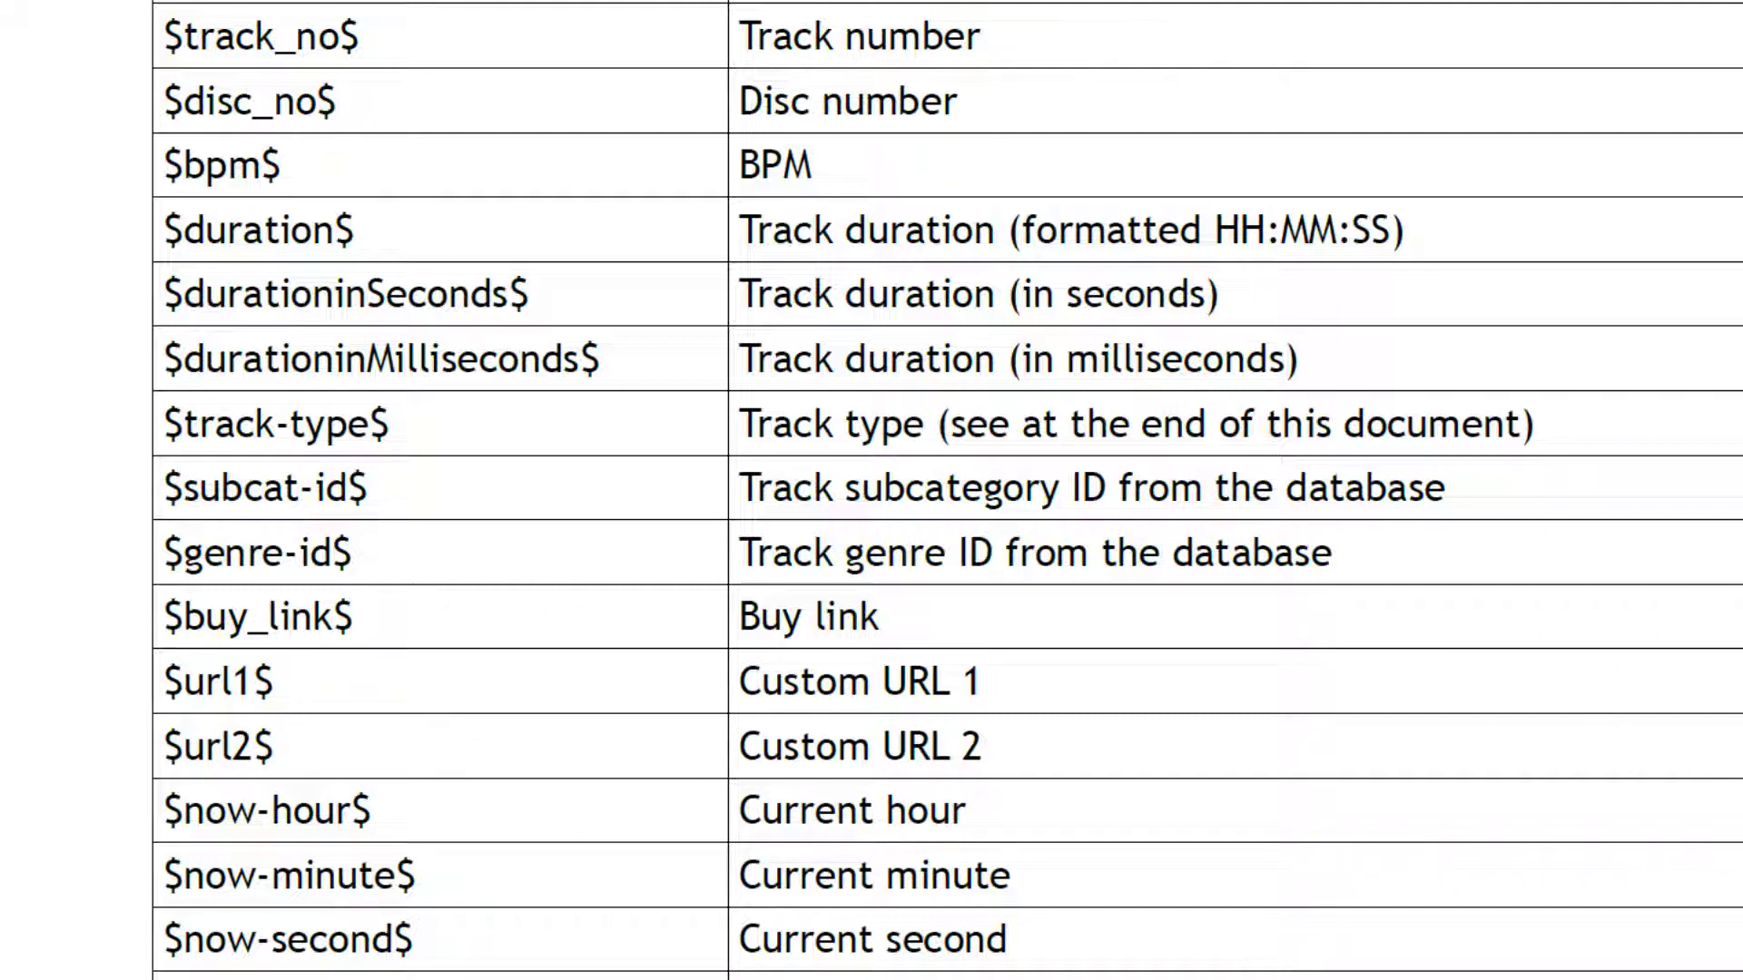
scroll(1096, 408, "down", 10)
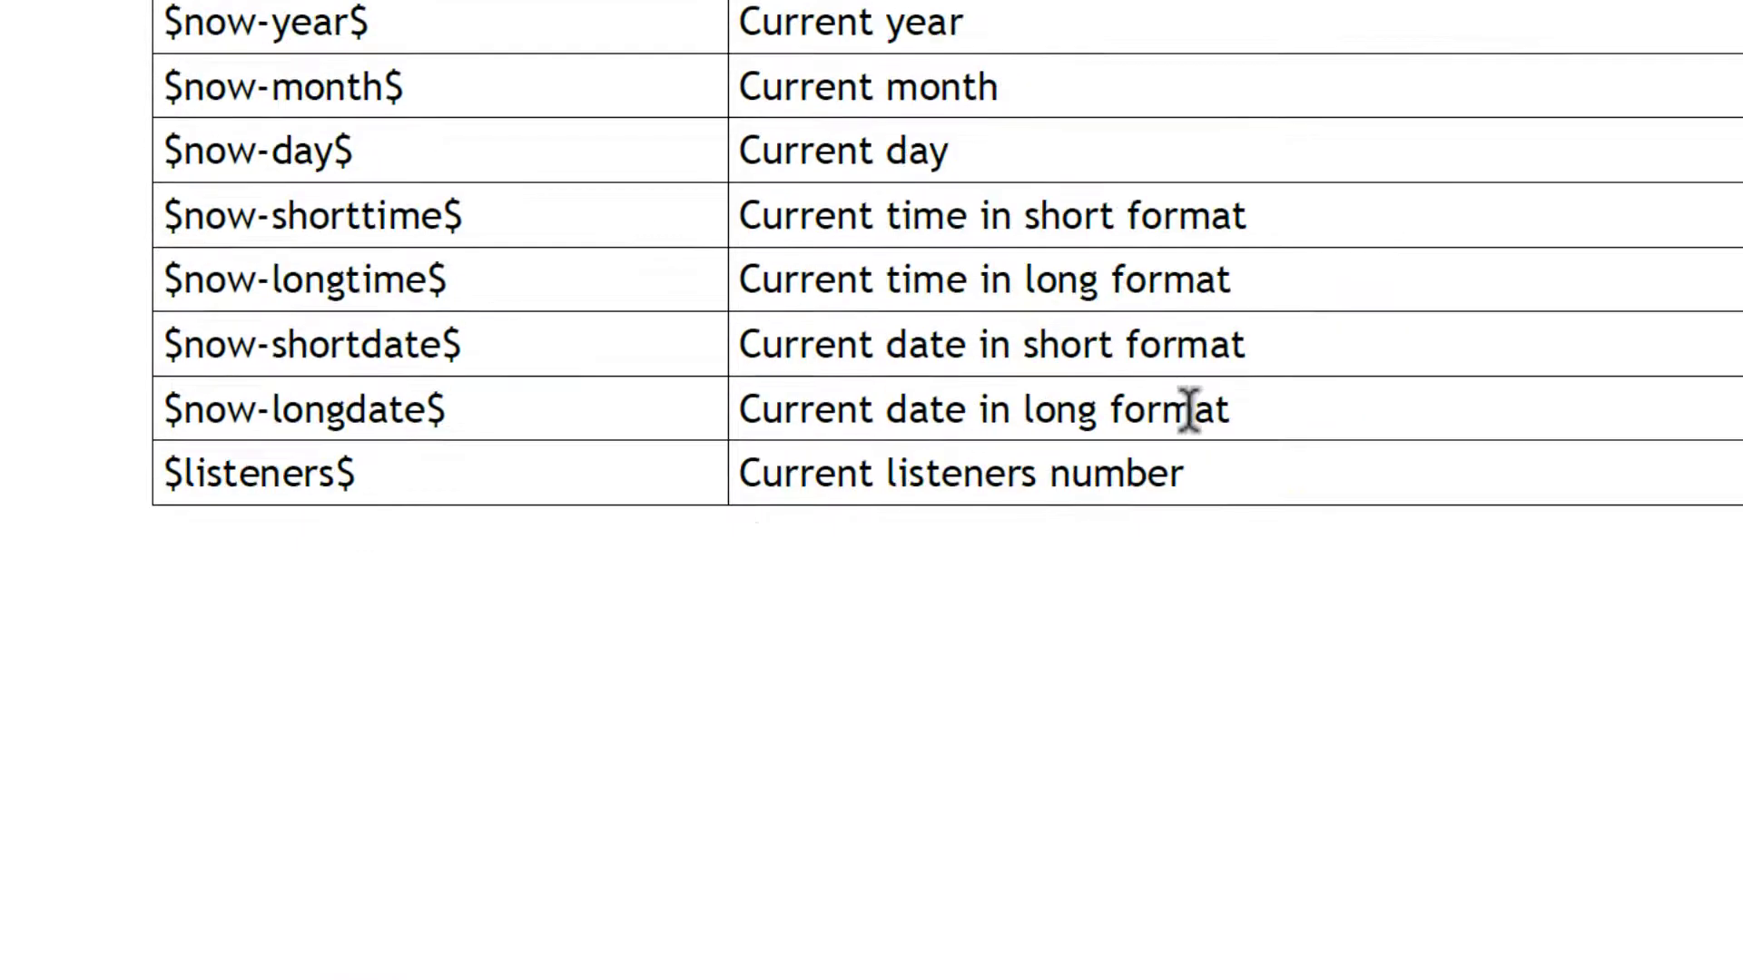
scroll(835, 449, "up", 3)
scroll(835, 449, "up", 2)
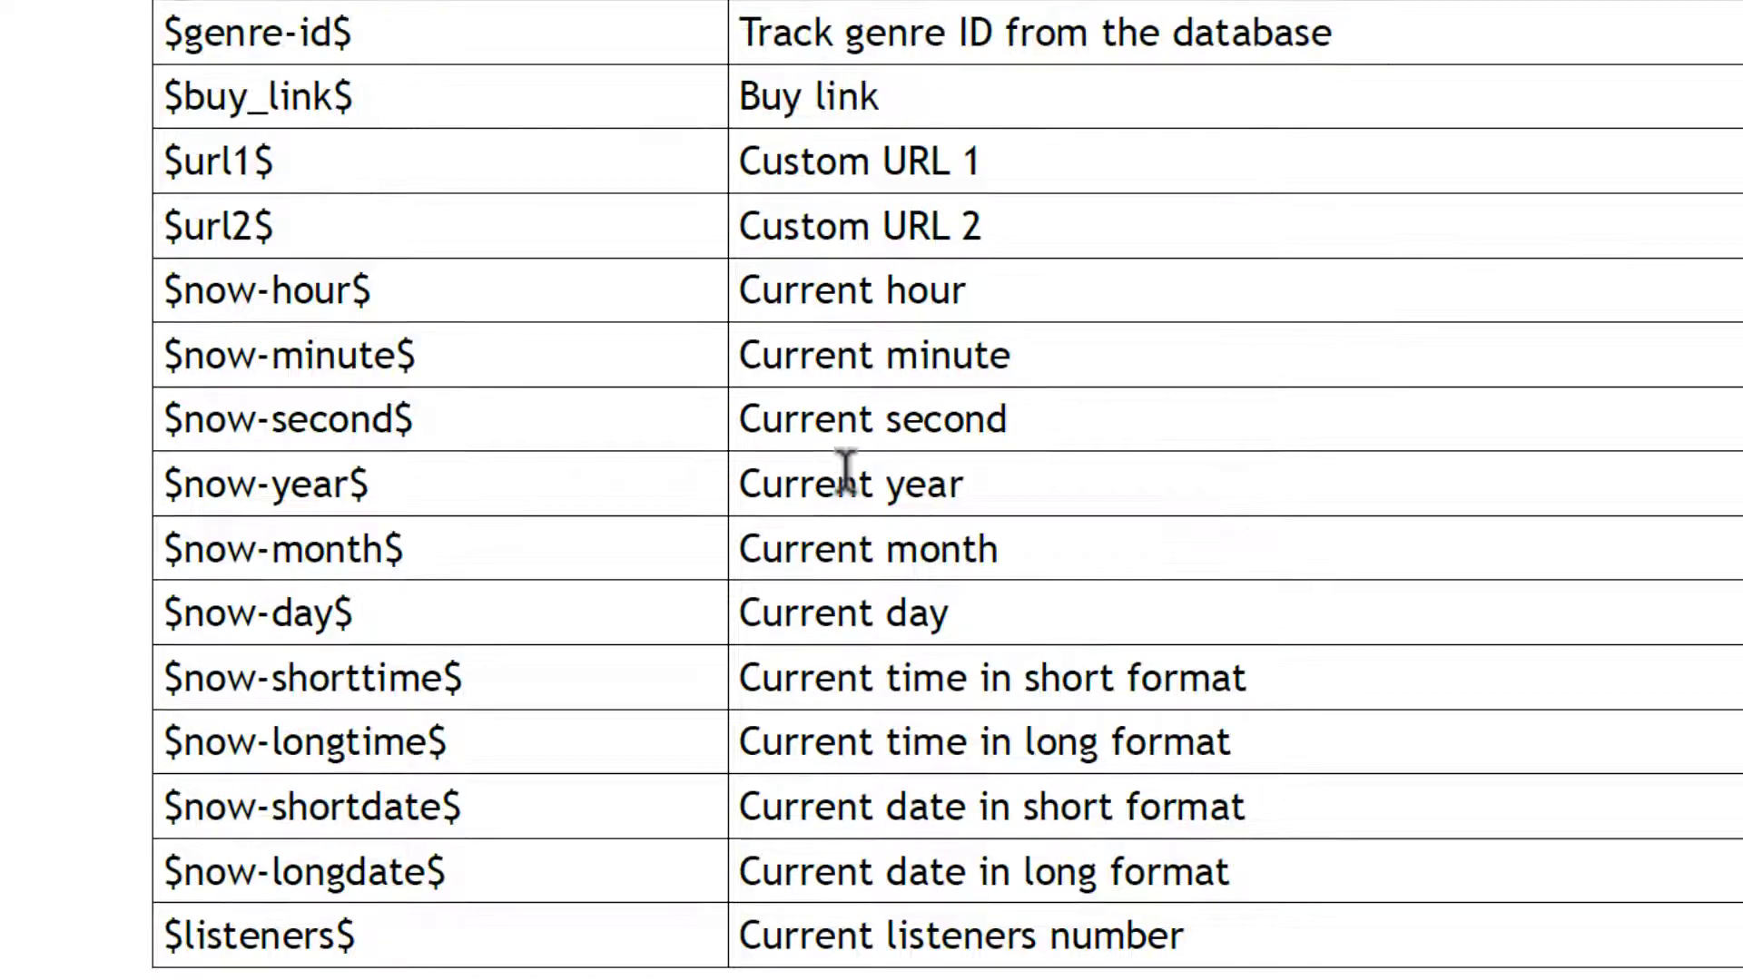
scroll(845, 470, "up", 14)
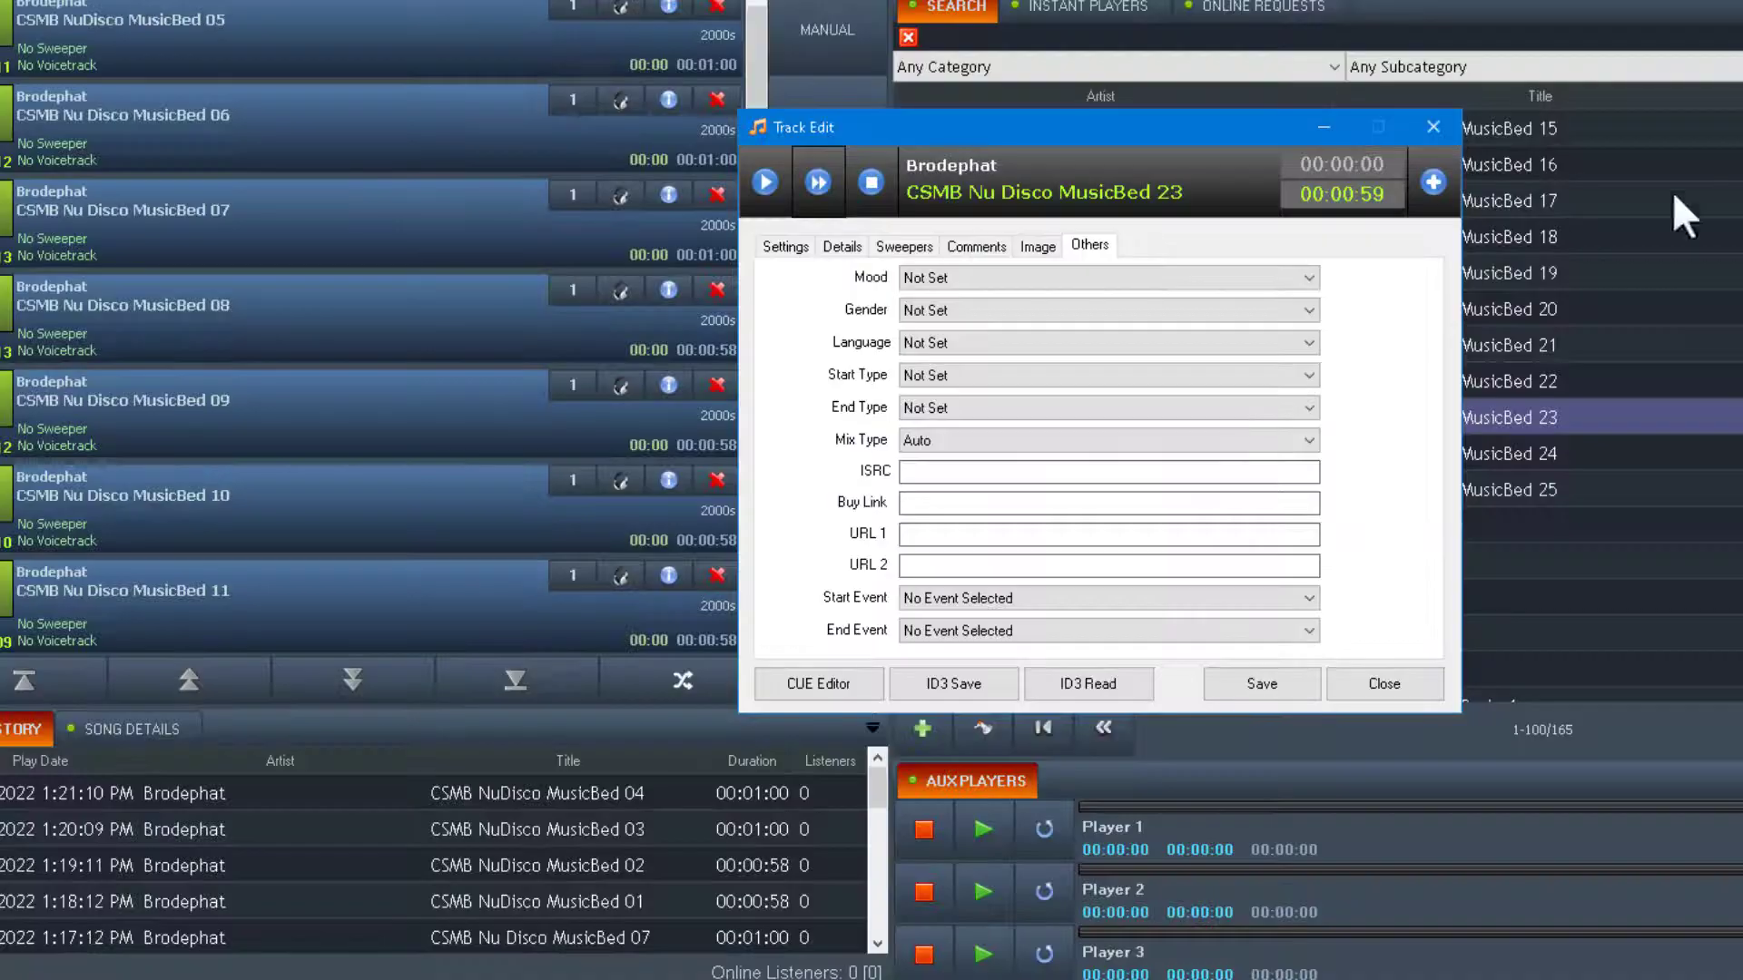
Close Track Edit, open datagrabber.php in the cPanel code editor, and inspect $album_cover on line 22.
left_click(1384, 684)
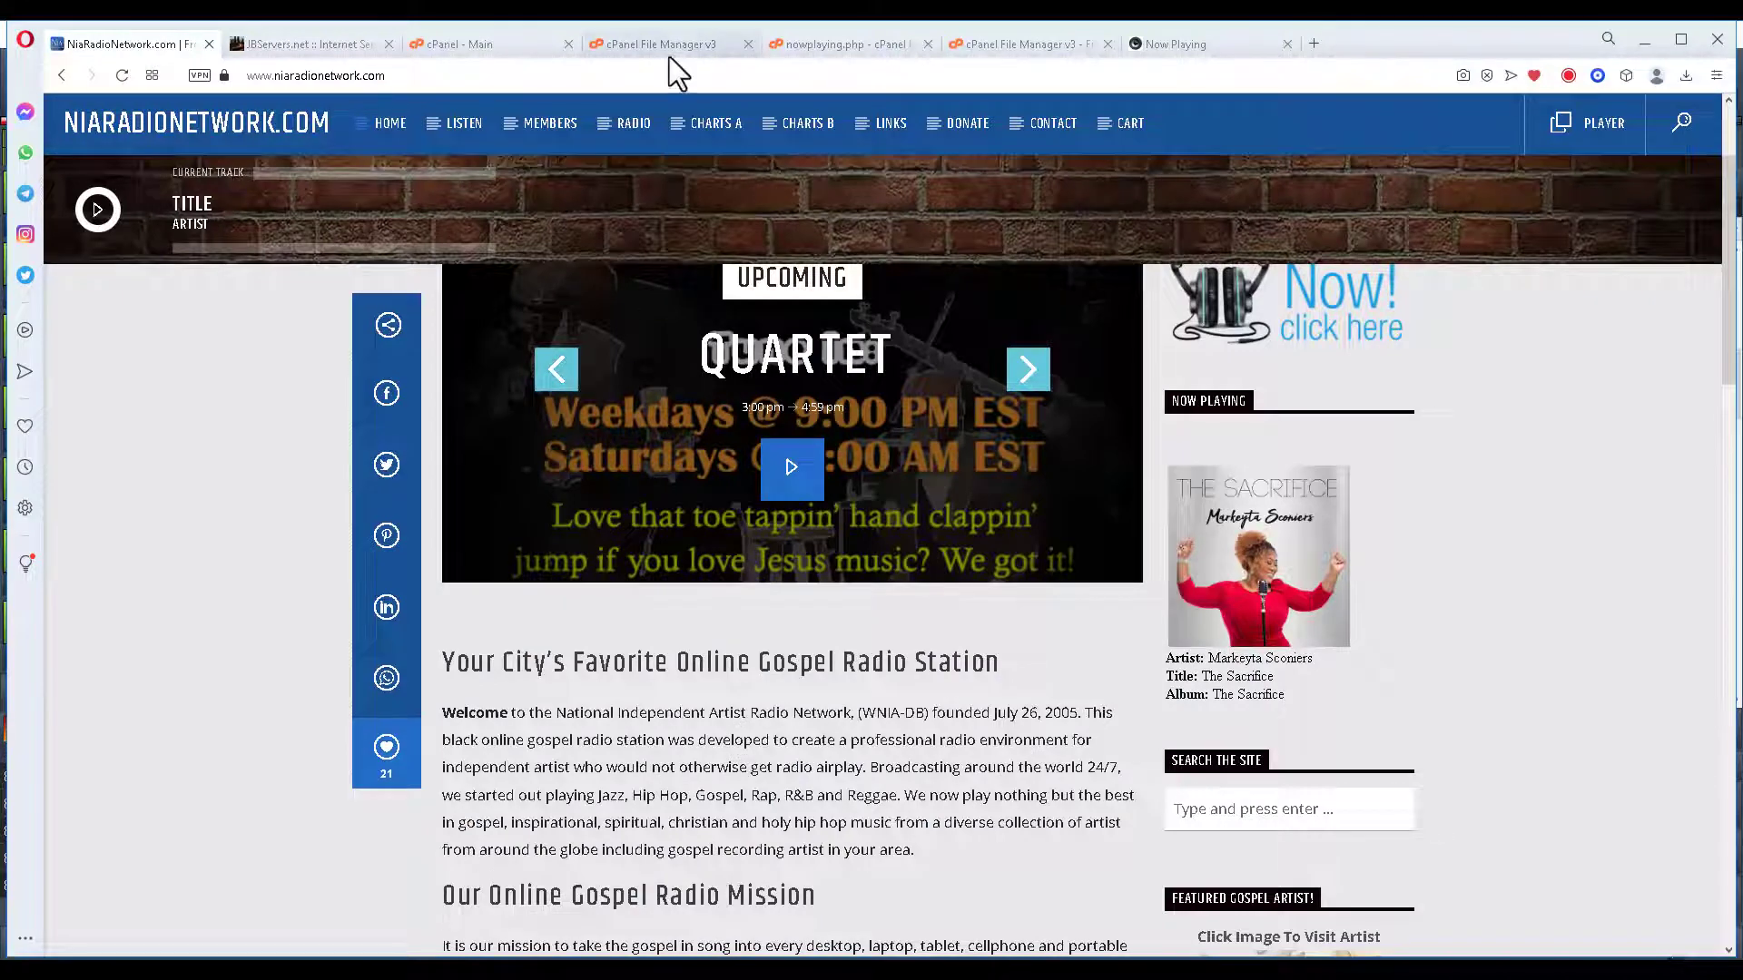
left_click(662, 43)
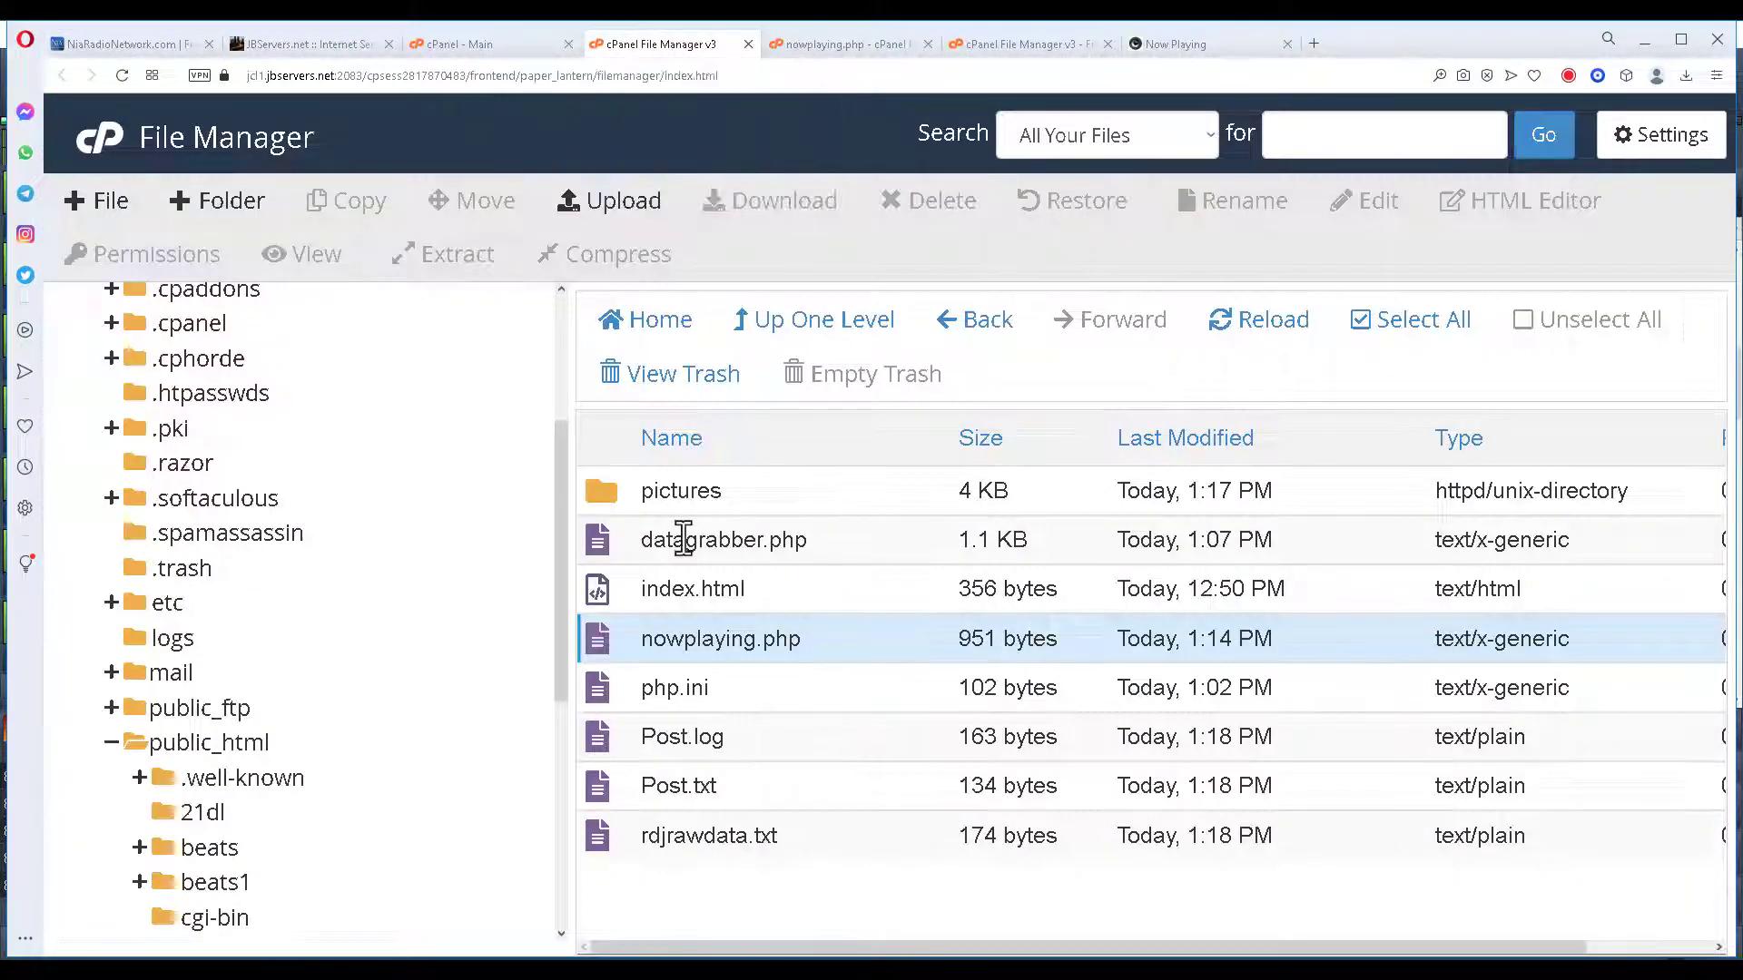
right_click(684, 537)
left_click(762, 635)
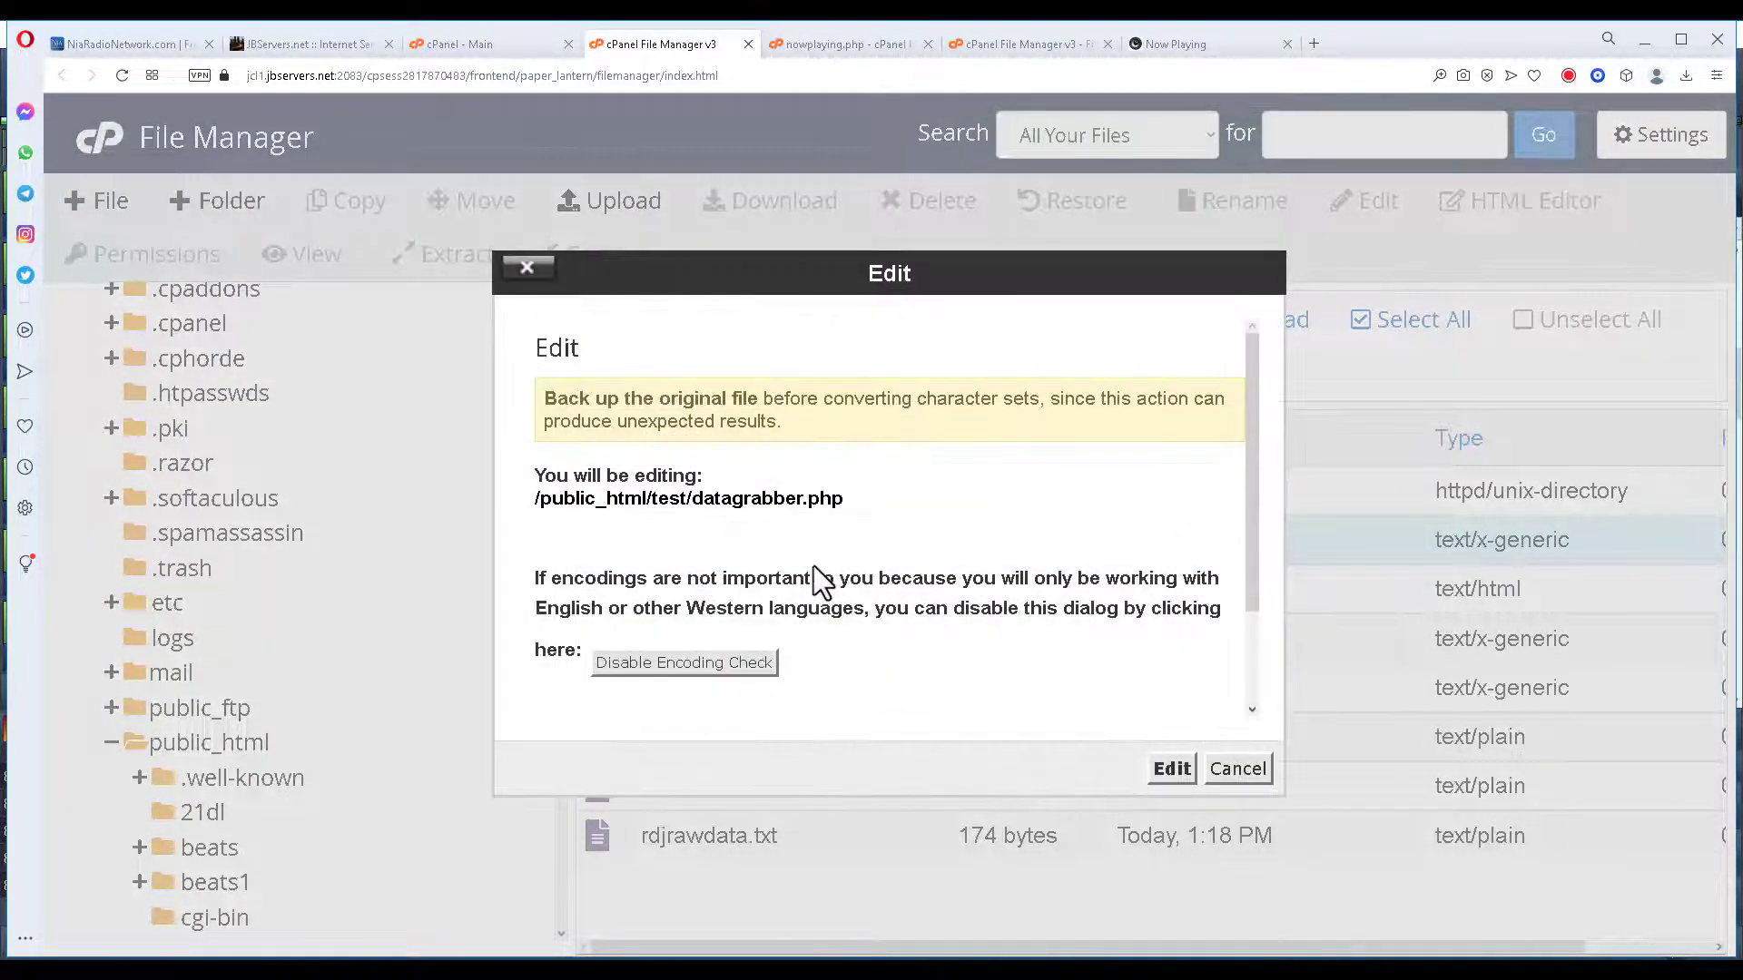
key("Return")
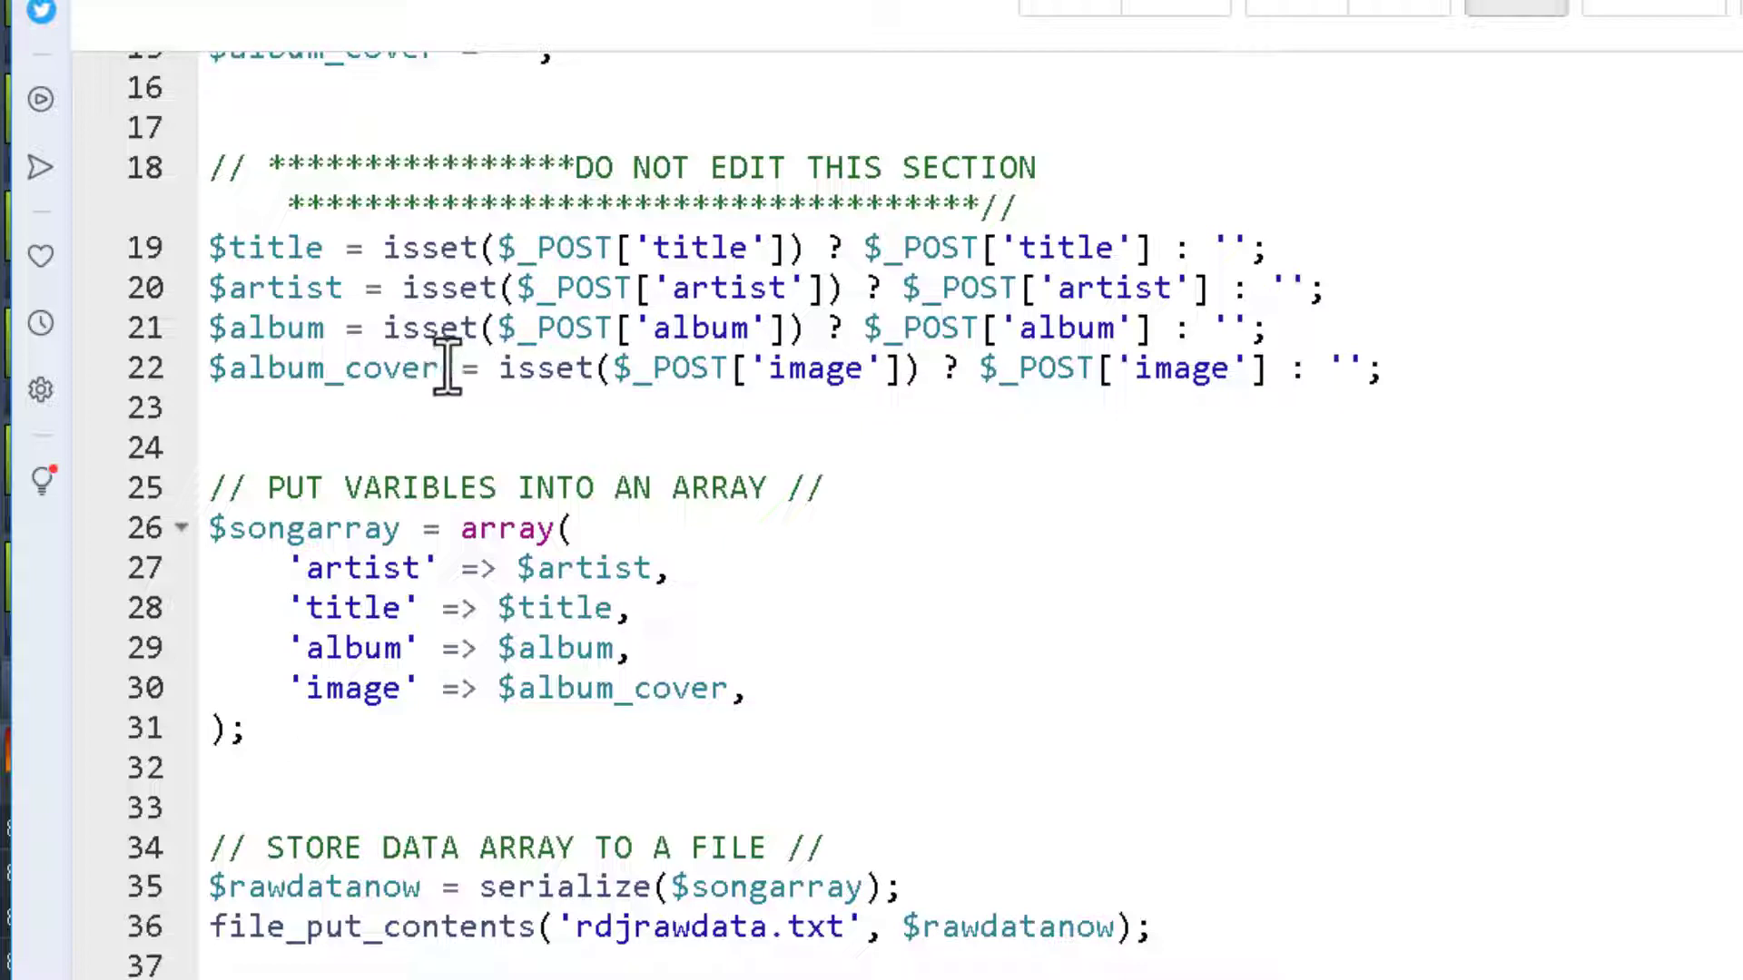
left_click_drag(447, 368, 216, 368)
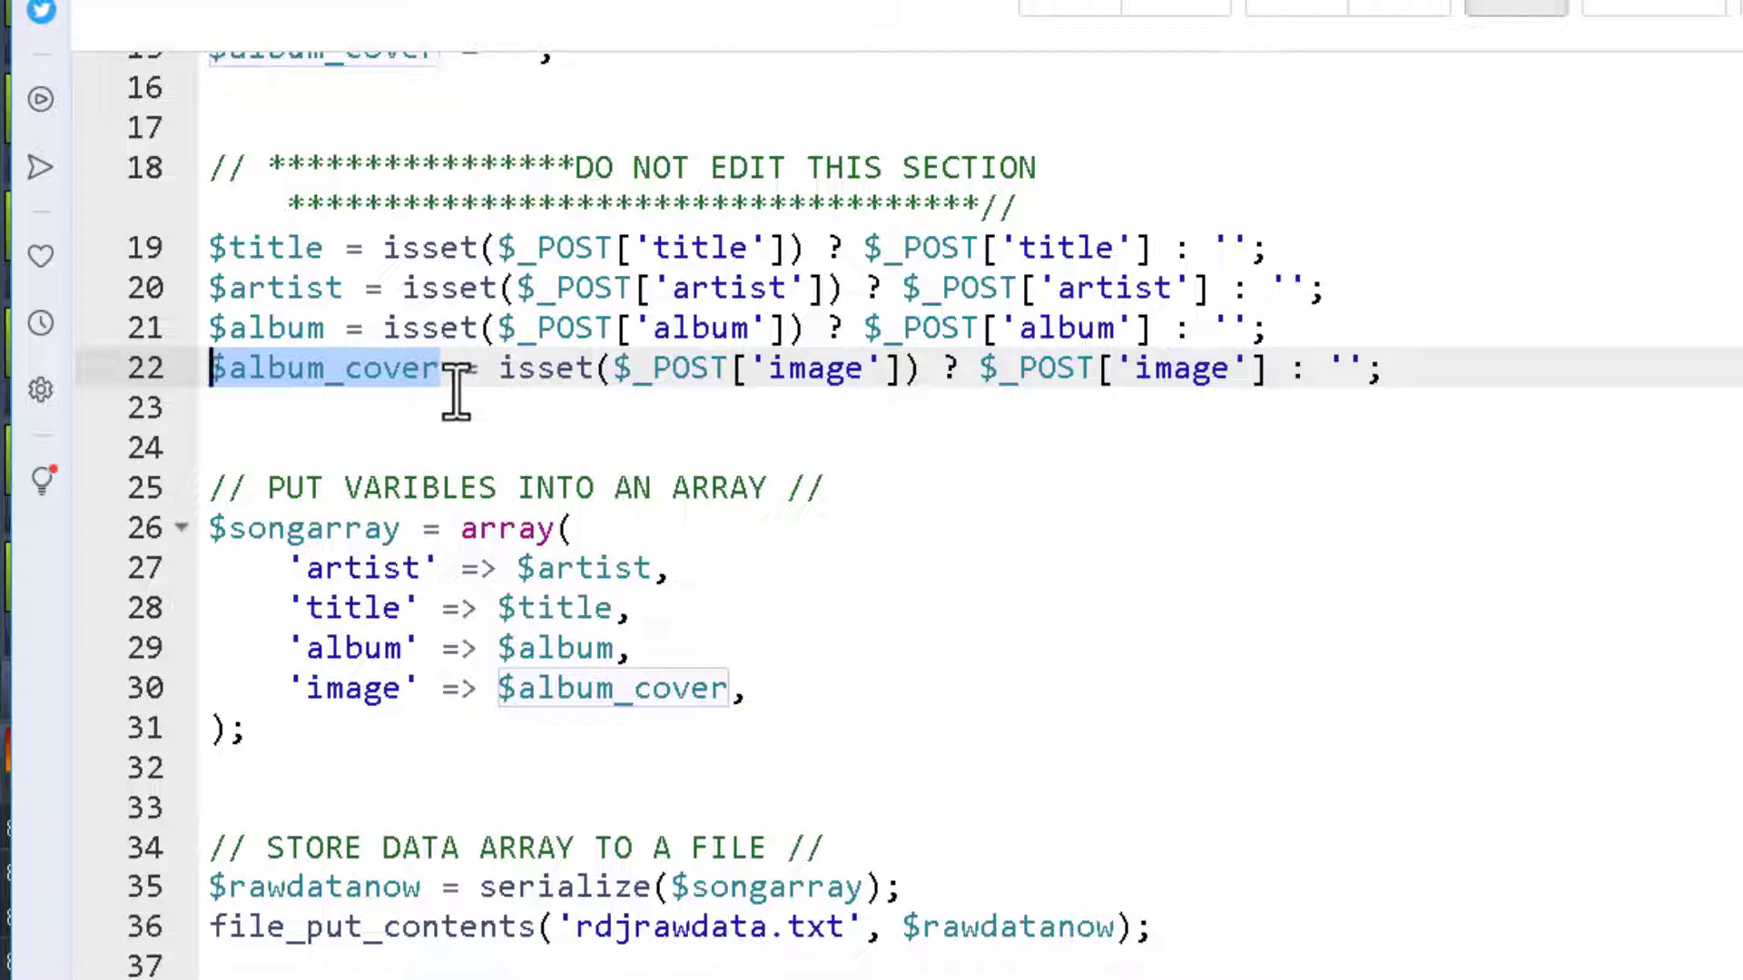
left_click(771, 370)
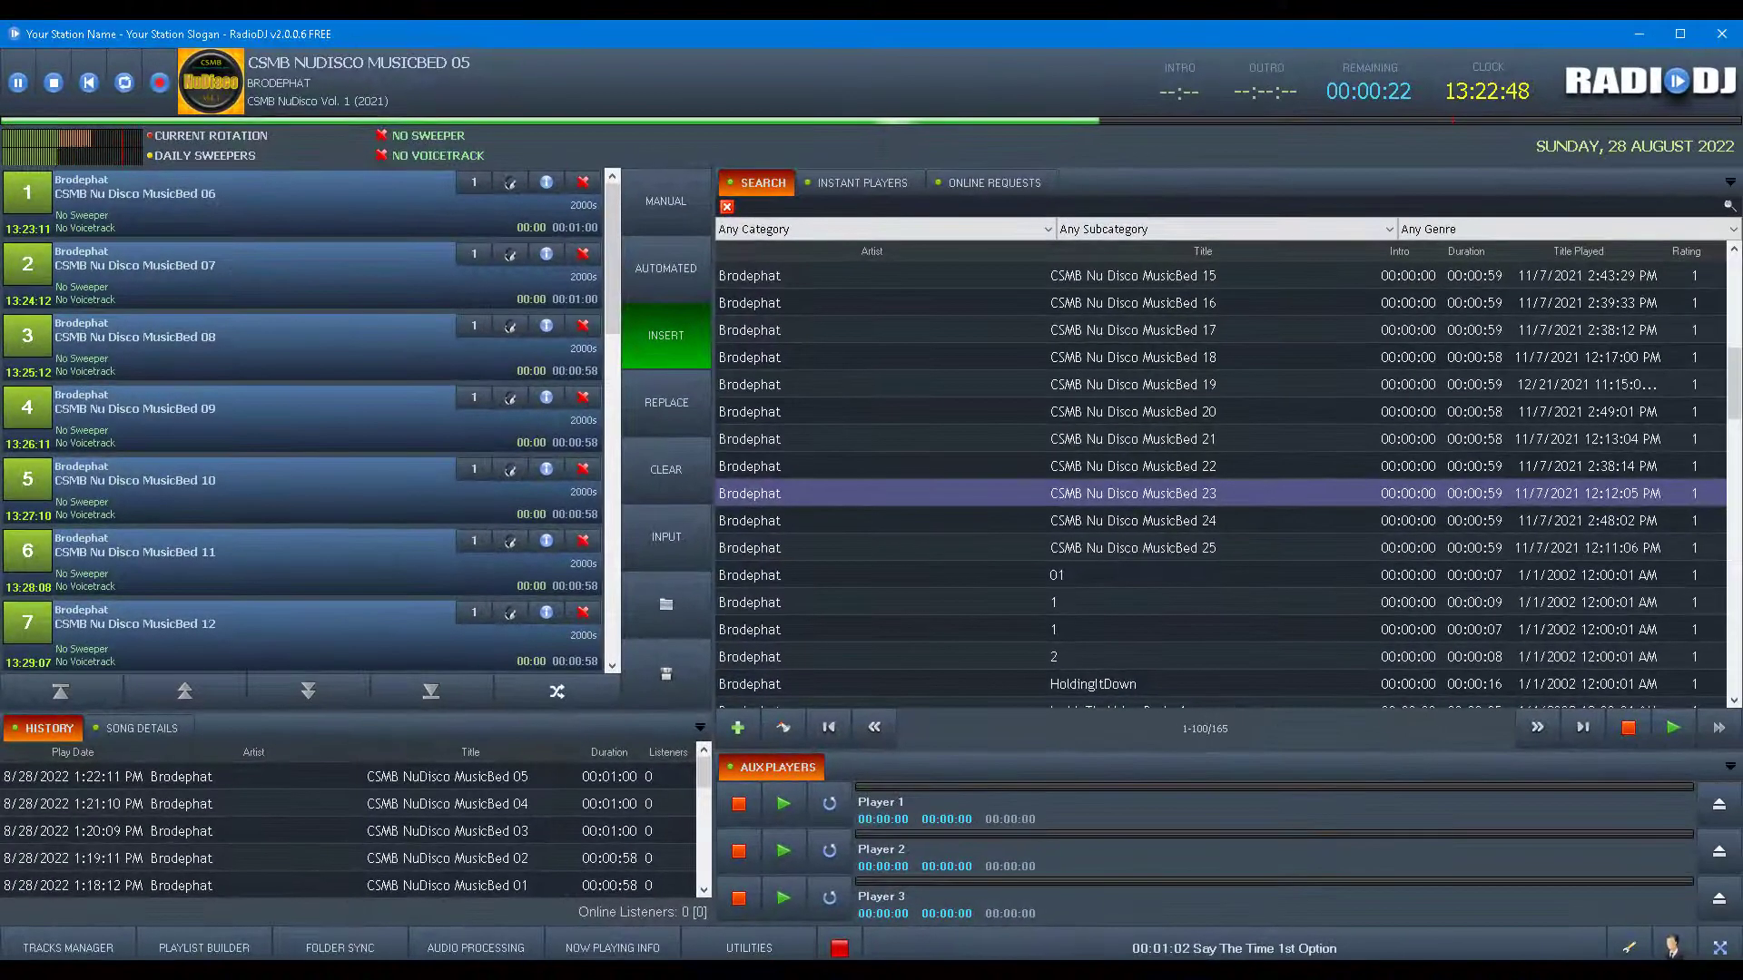
Load the existing title/artist/album/image POST entry from NOW PLAYING INFO's Web Export tab.
left_click(606, 948)
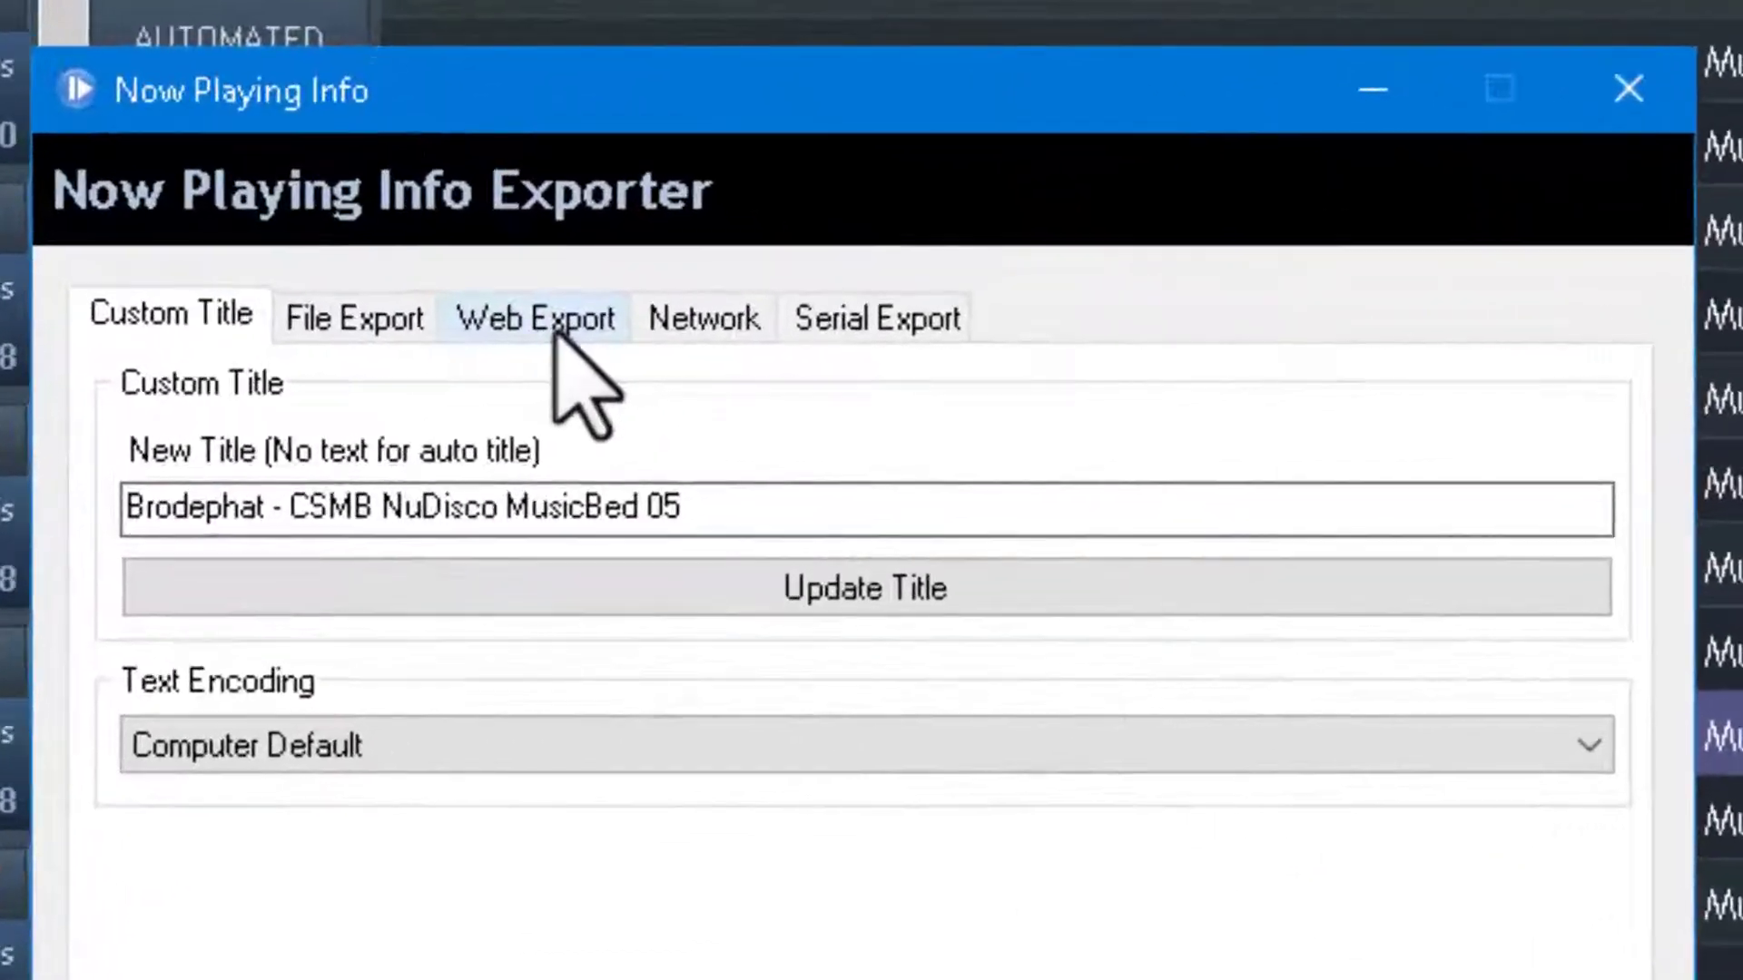
left_click(768, 359)
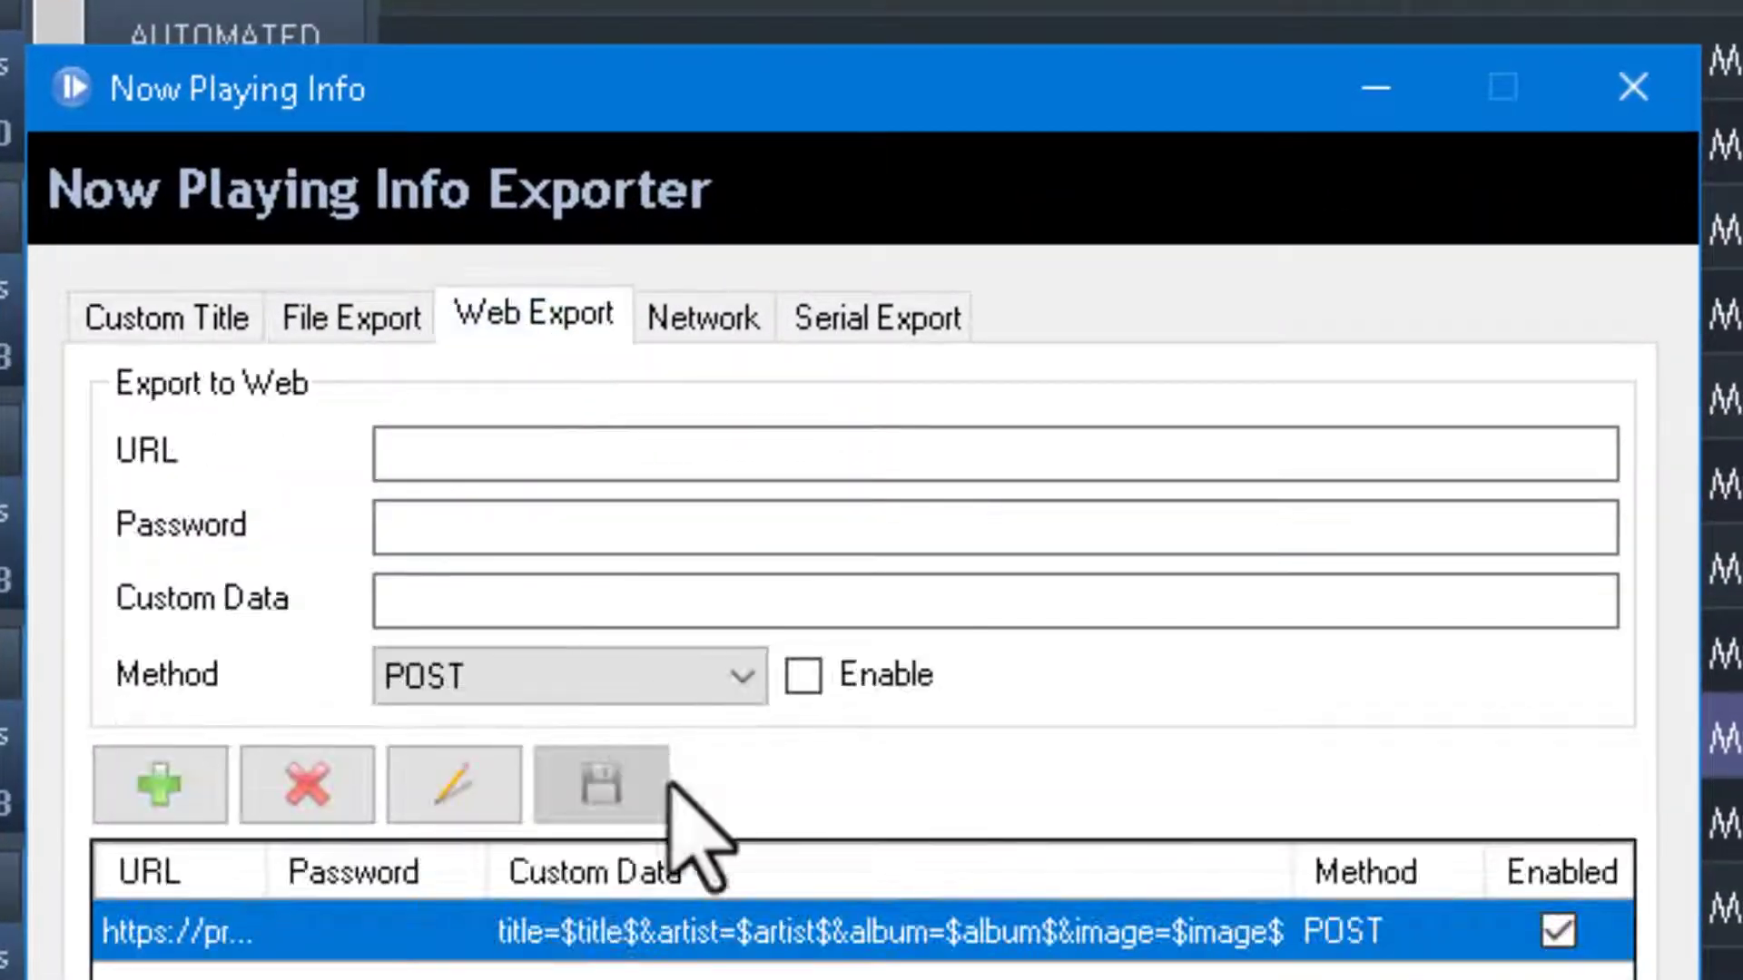
double_click(589, 935)
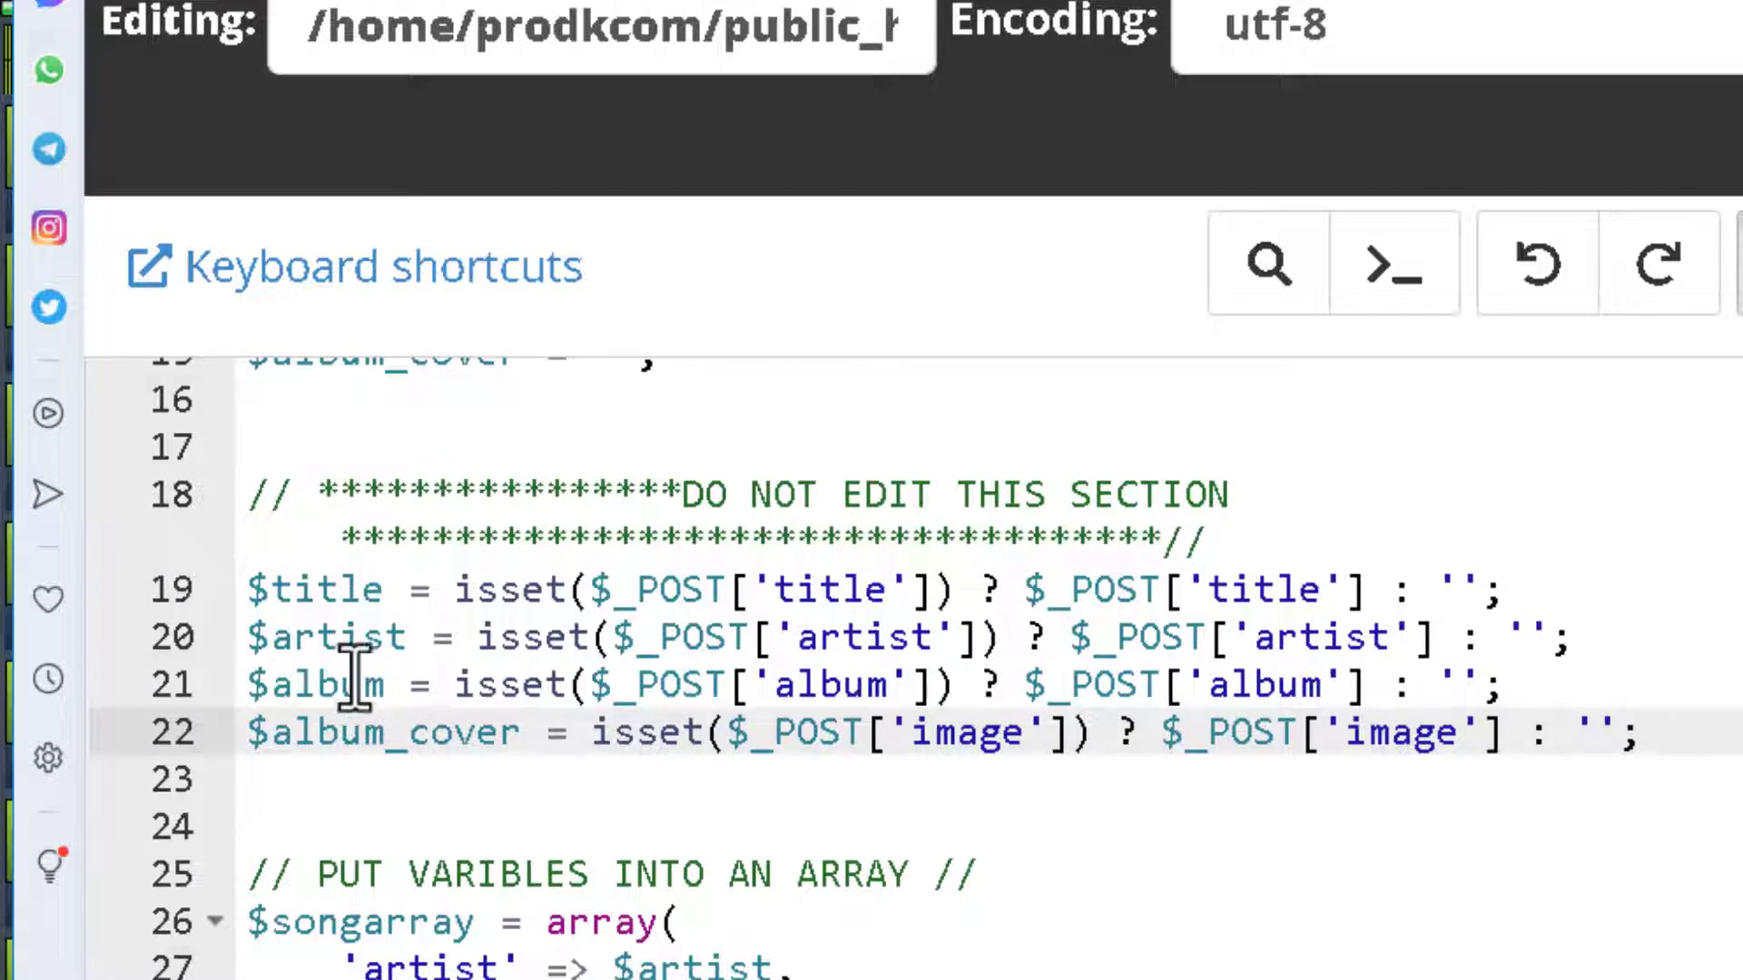
Scroll through the datagrabber.php code that serializes artist, title, album and image into rdjrawdata.txt.
scroll(664, 722, "up", 2)
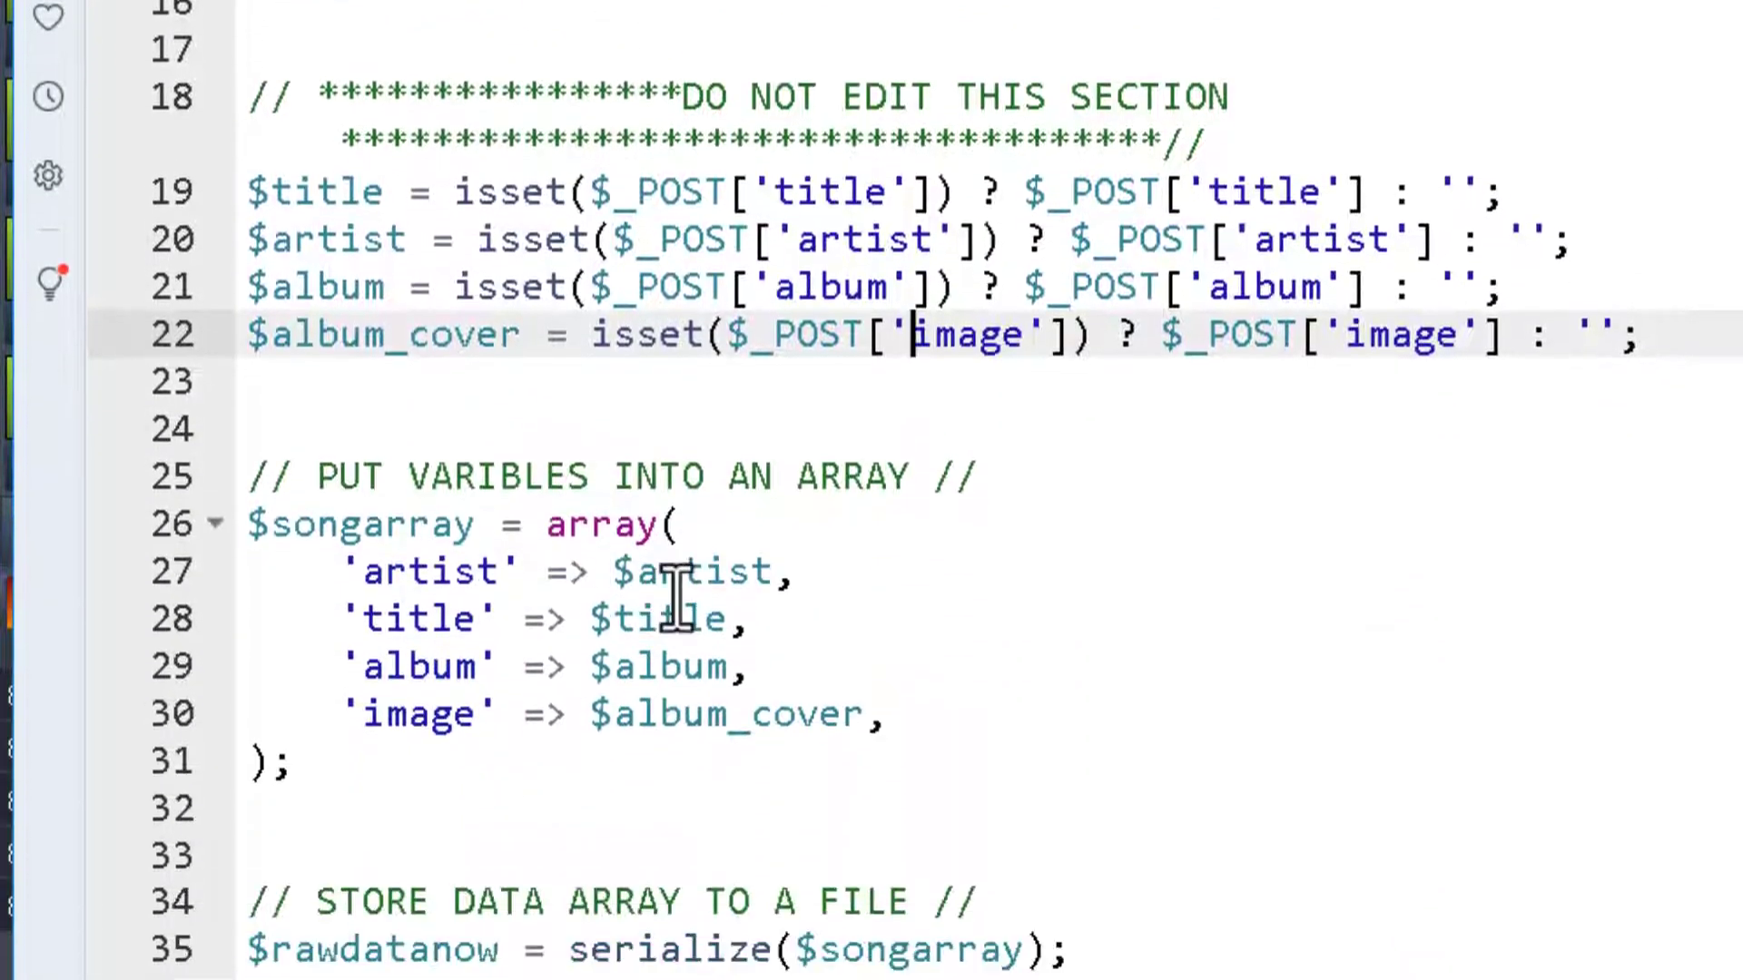
scroll(676, 563, "down", 2)
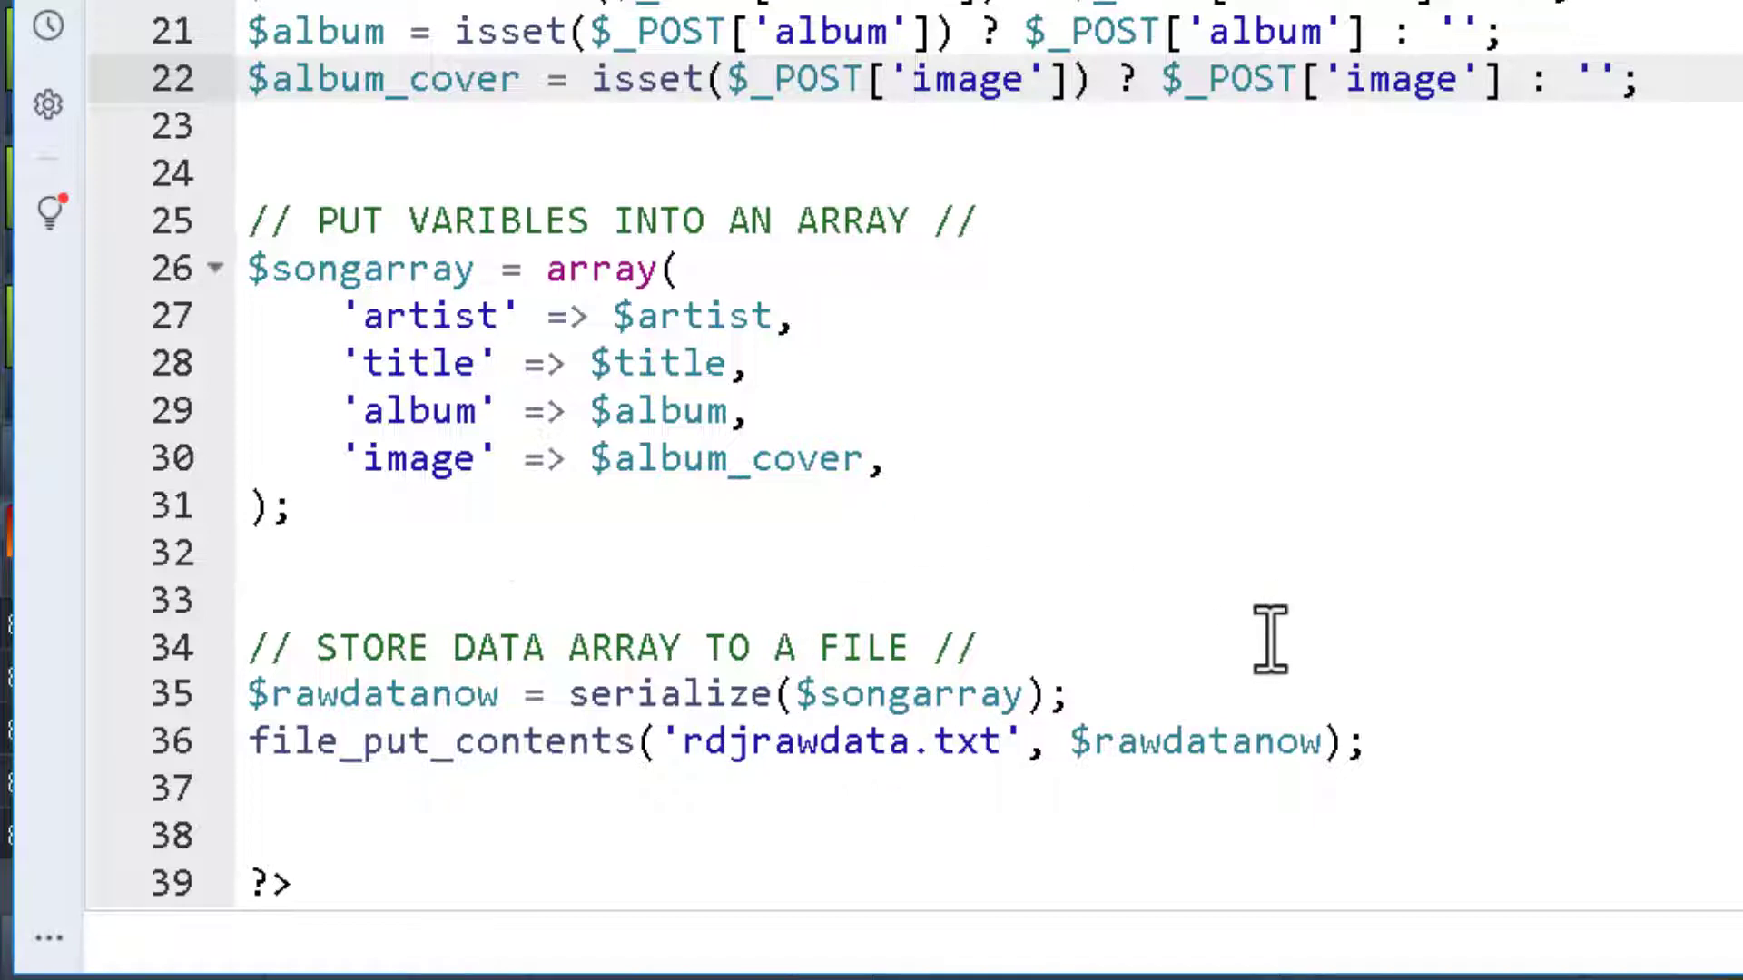
scroll(1265, 642, "up", 6)
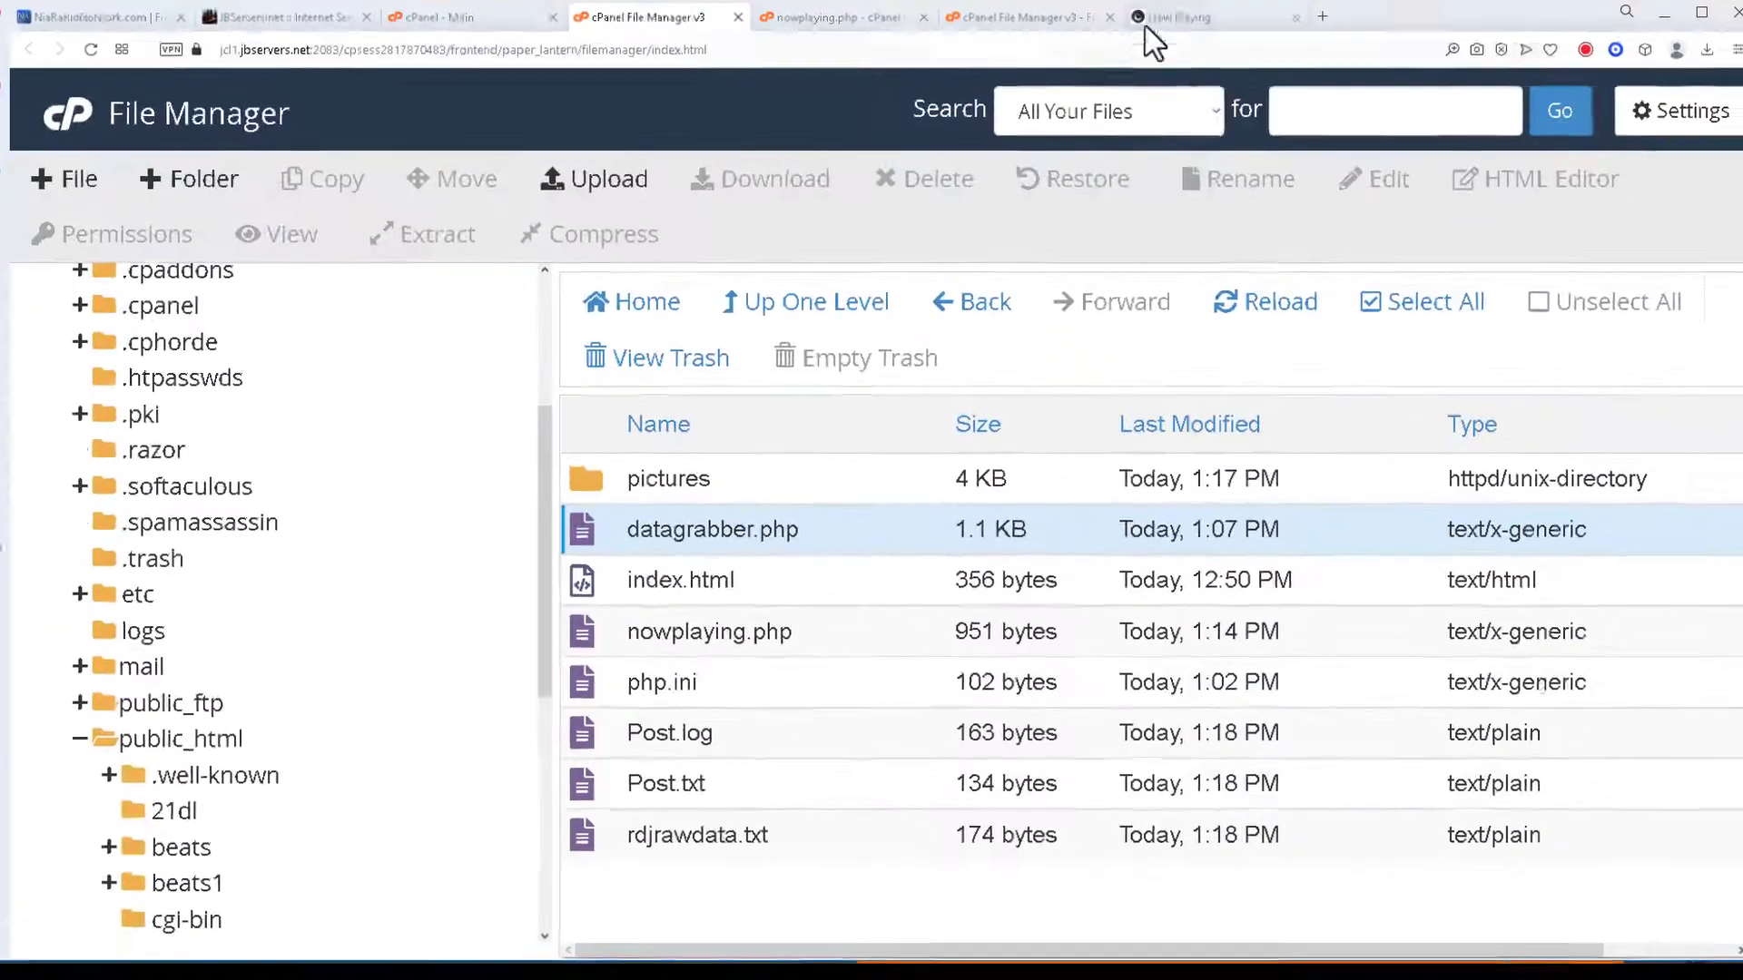
Move from the NiaRadioNetwork.com site back to cPanel File Manager's test folder listing.
left_click(1148, 27)
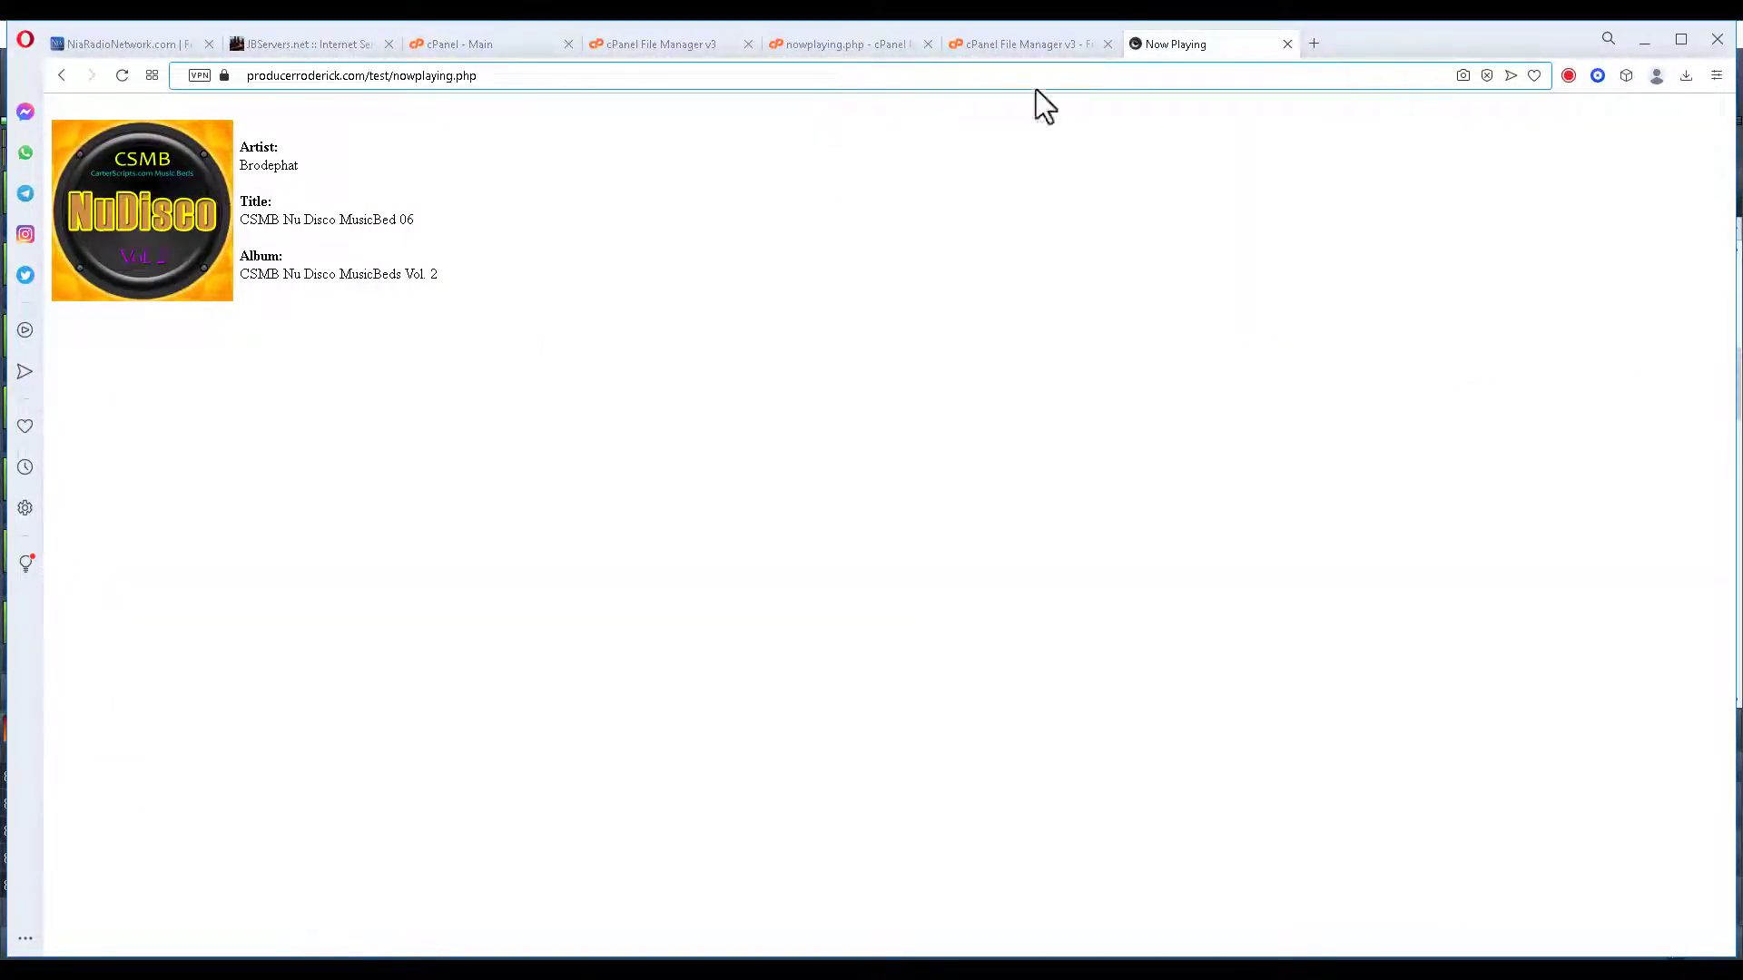
left_click(154, 41)
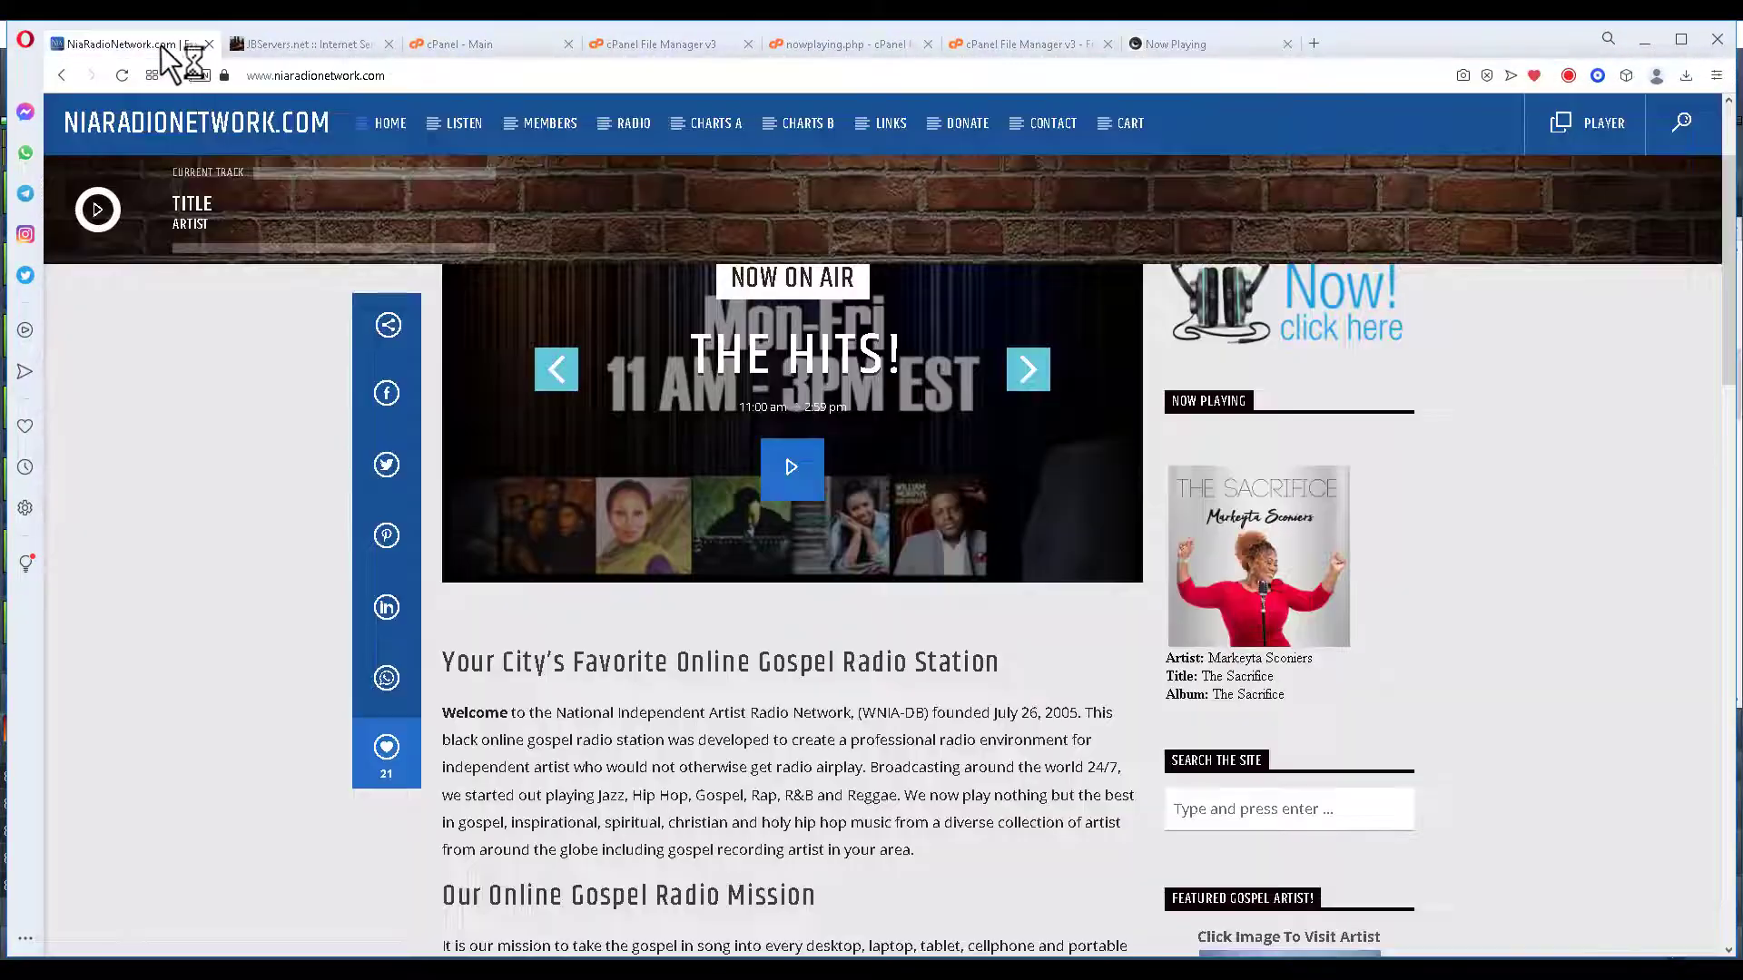
left_click(1167, 45)
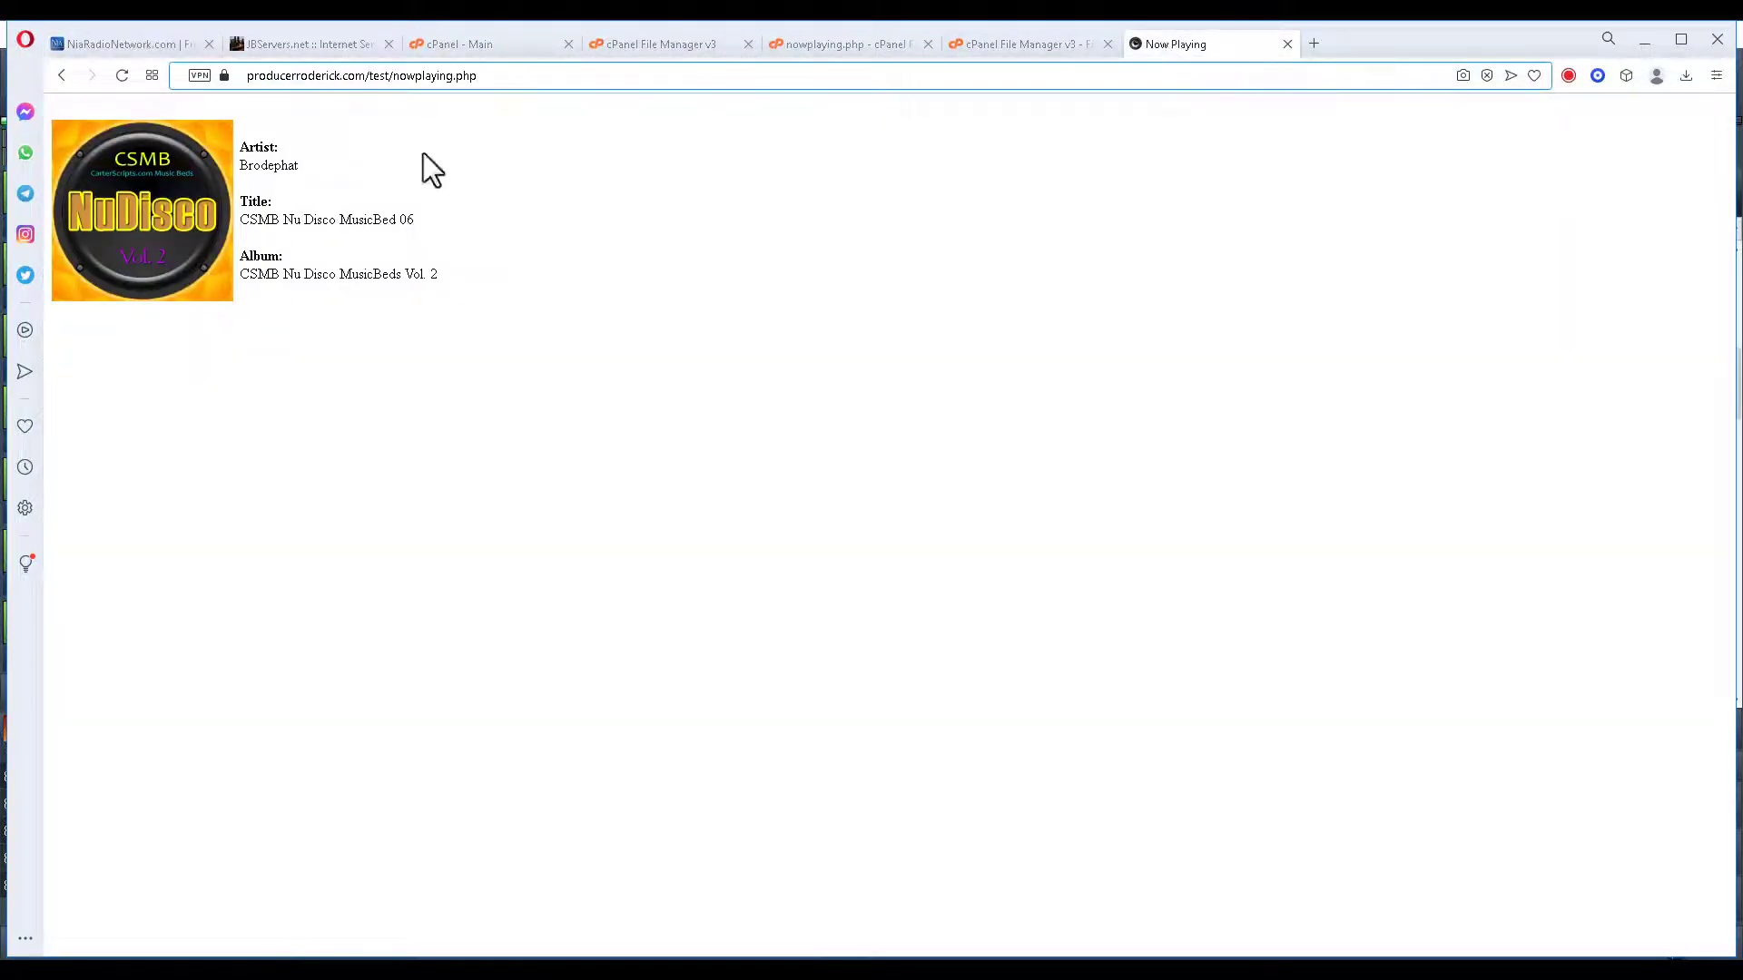
left_click(141, 45)
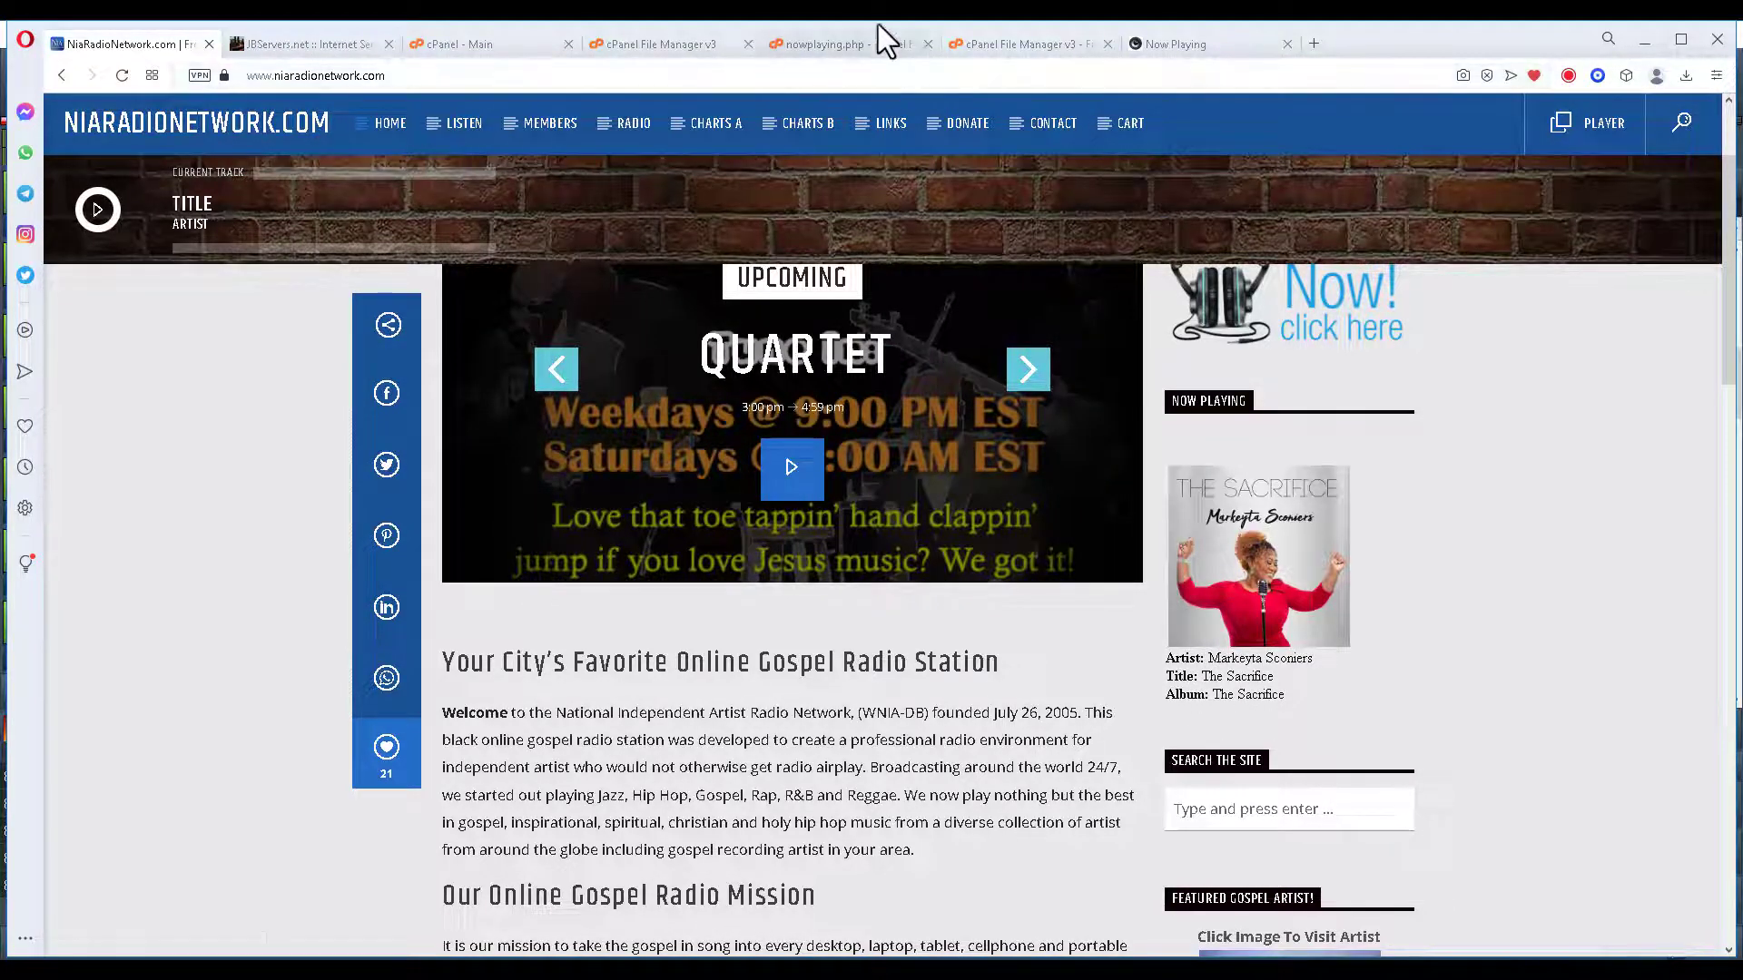
left_click(655, 50)
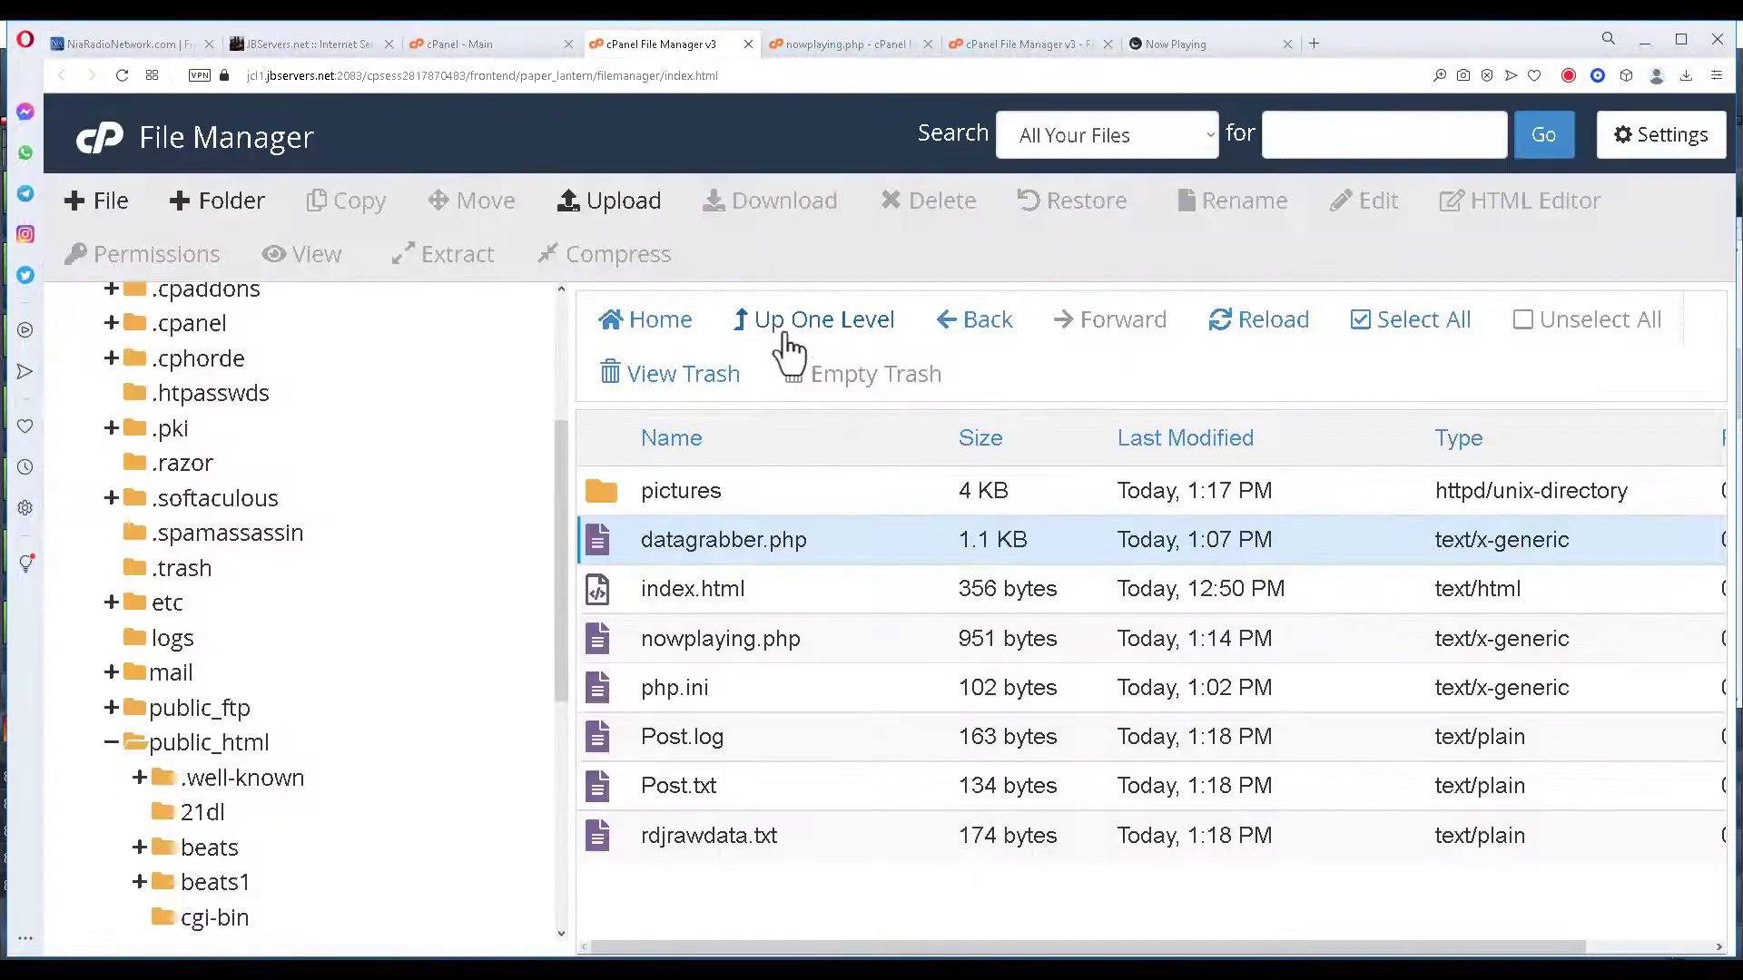
Upload sidebar.php from the desktop into public_html/test, then bring up the Now Playing page.
left_click(639, 216)
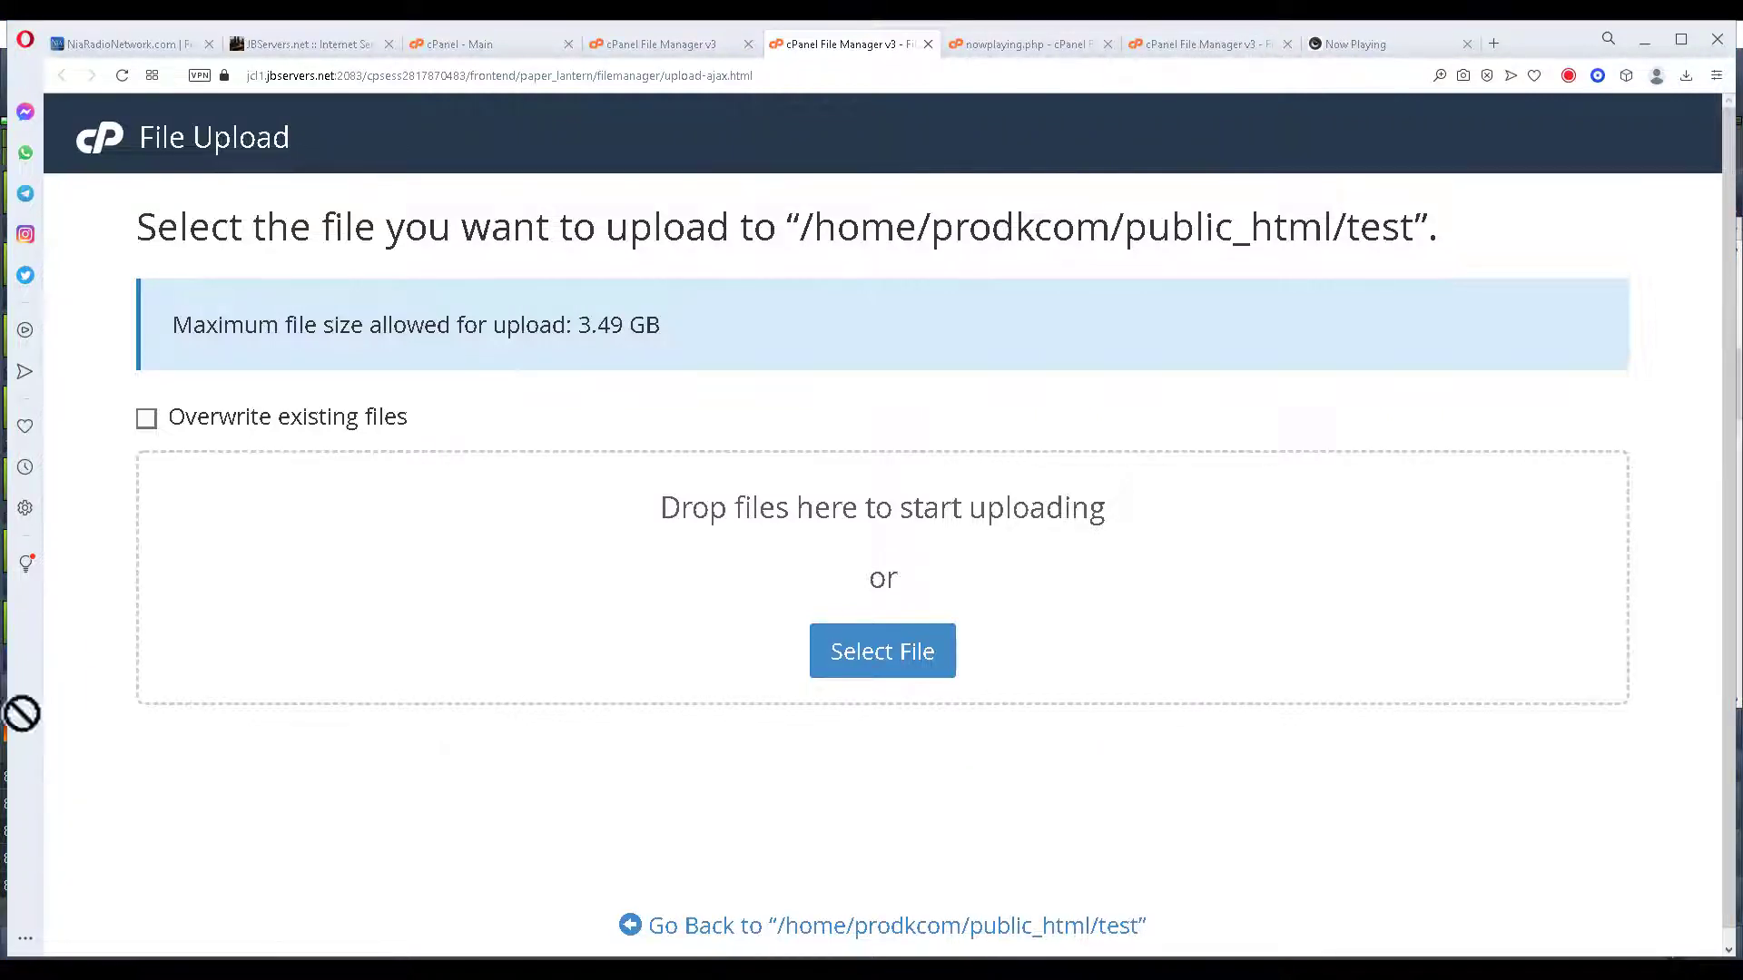
left_click_drag(21, 713, 403, 664)
left_click_drag(712, 622, 711, 623)
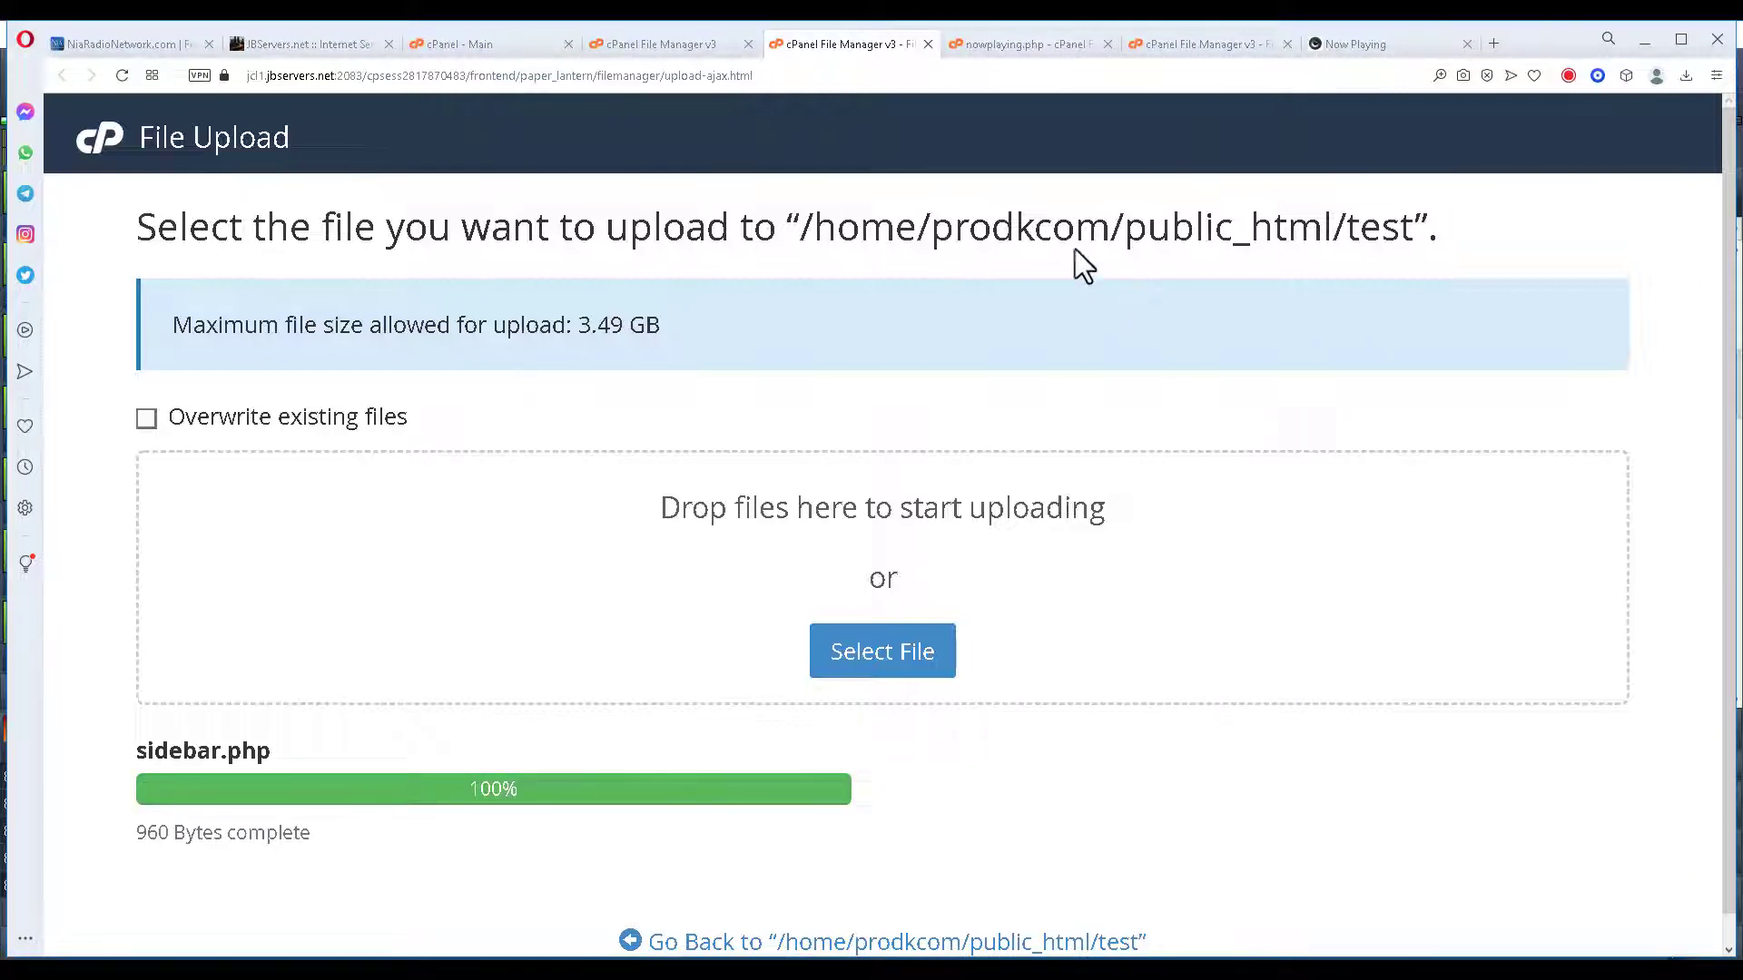
left_click(1234, 41)
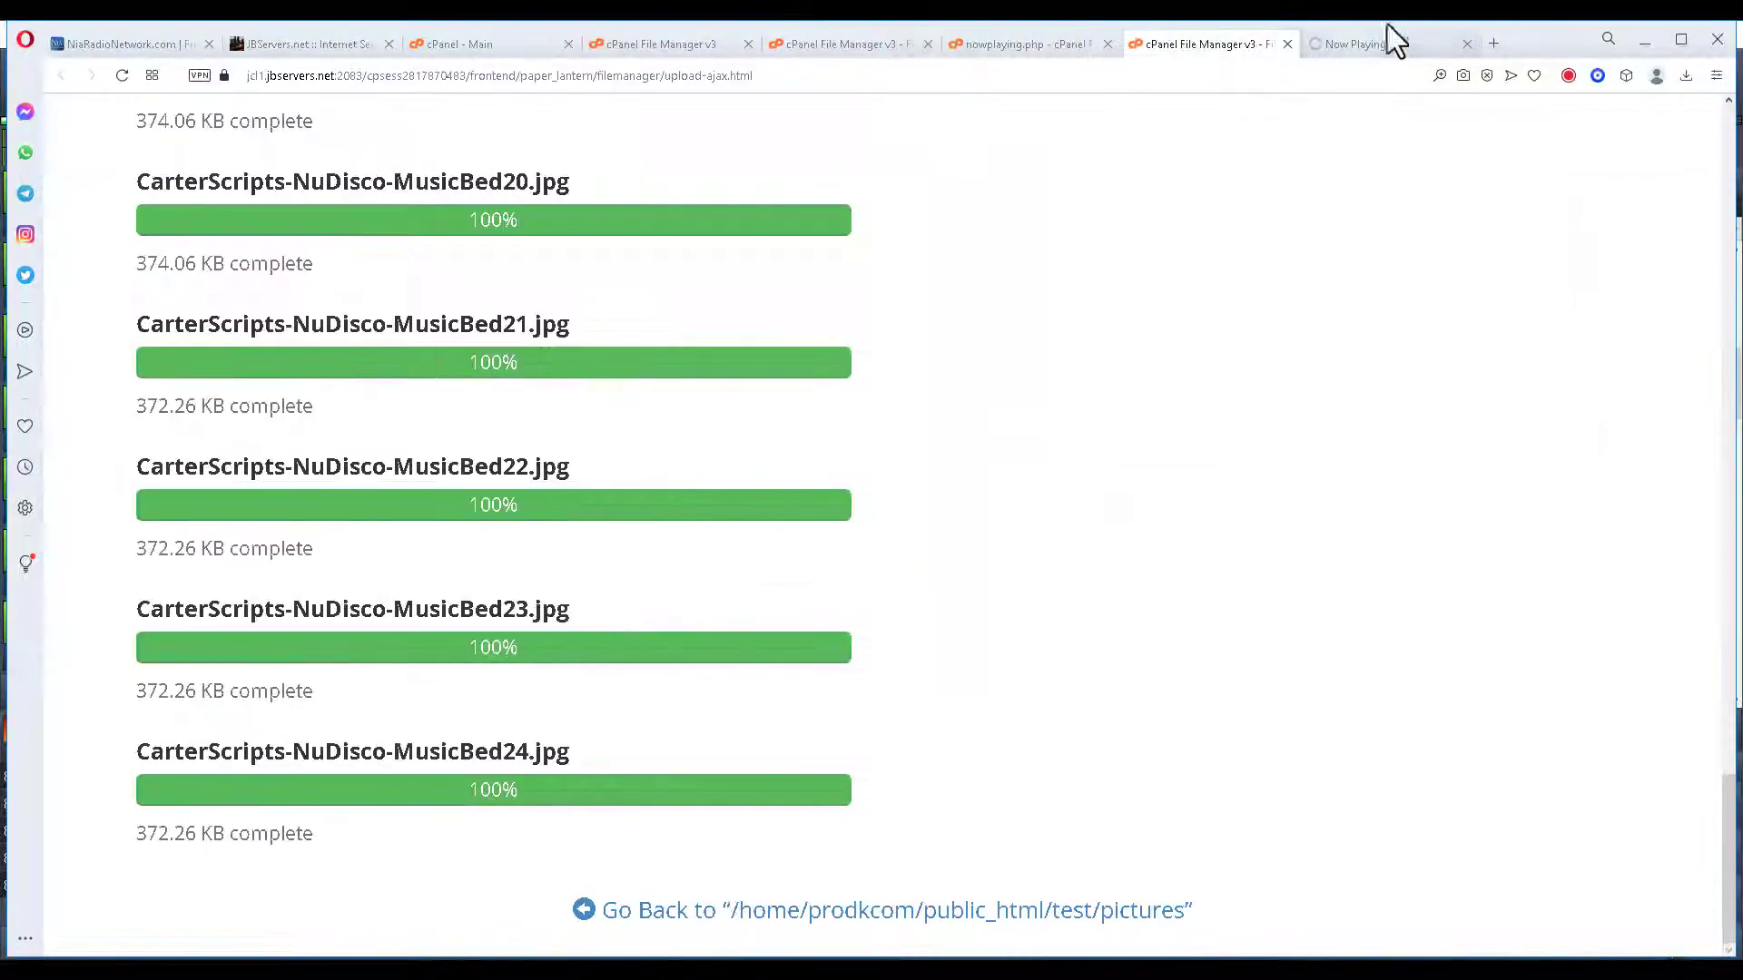
left_click(1367, 40)
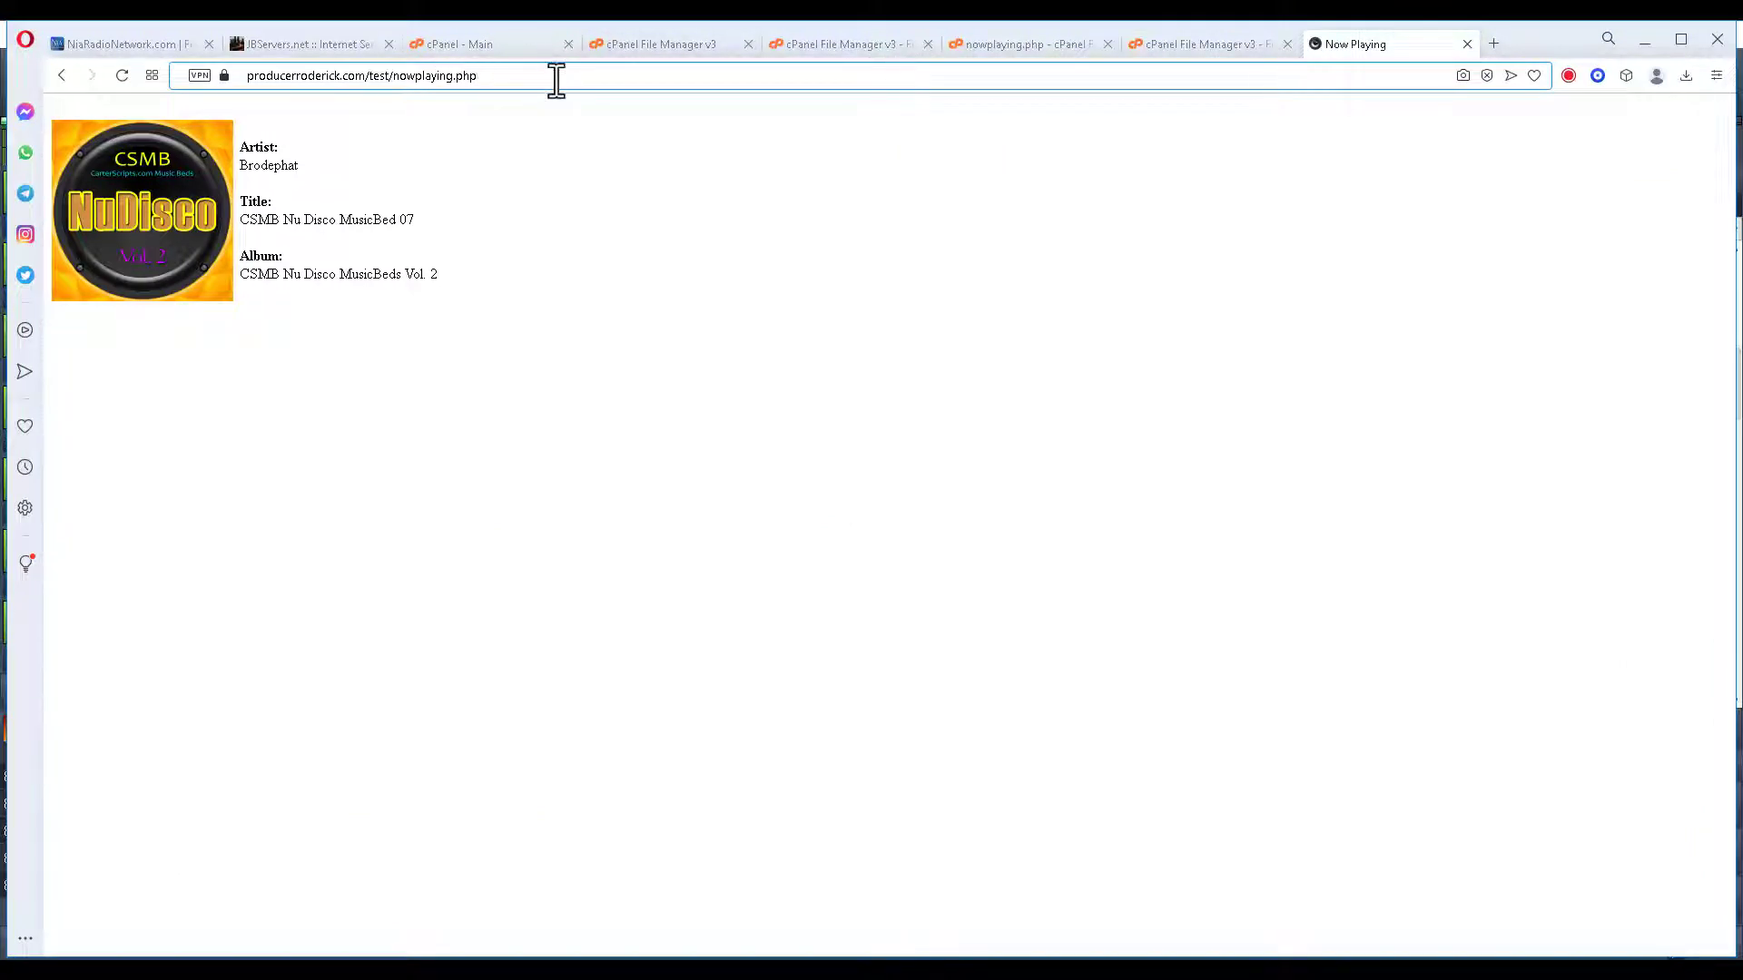
Load producerroderick.com/test/sidebar.php, which warns that rawdata.txt can't be opened.
left_click(555, 80)
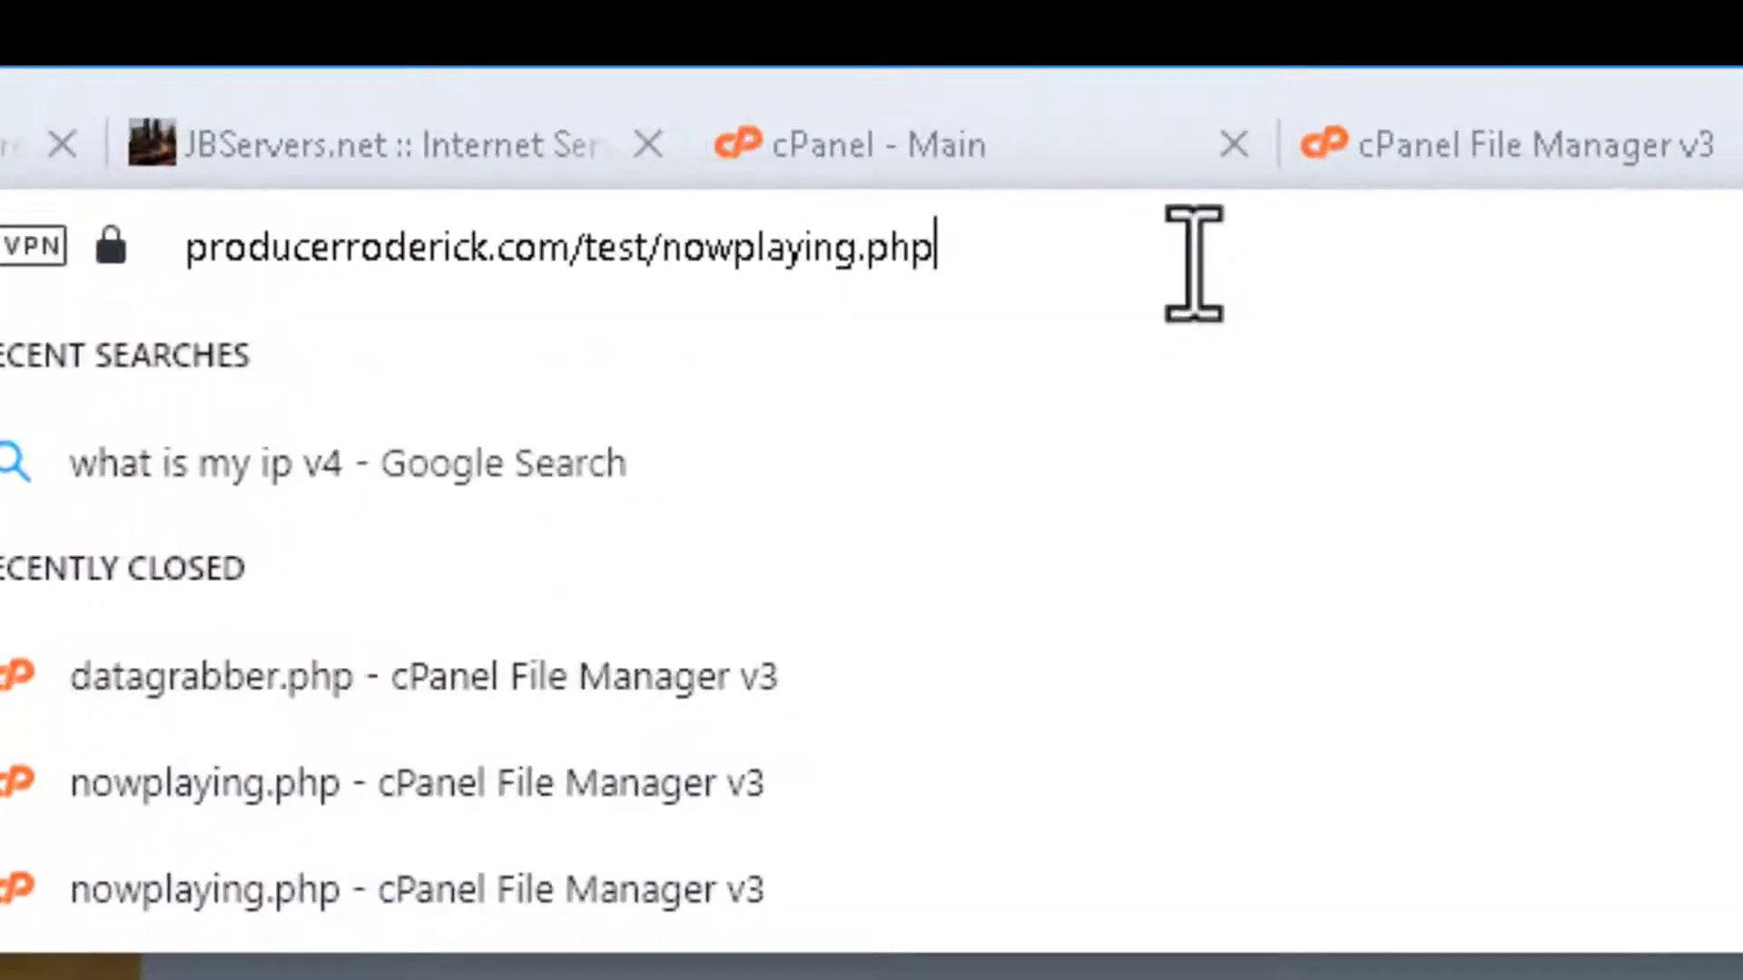
key("BackSpace")
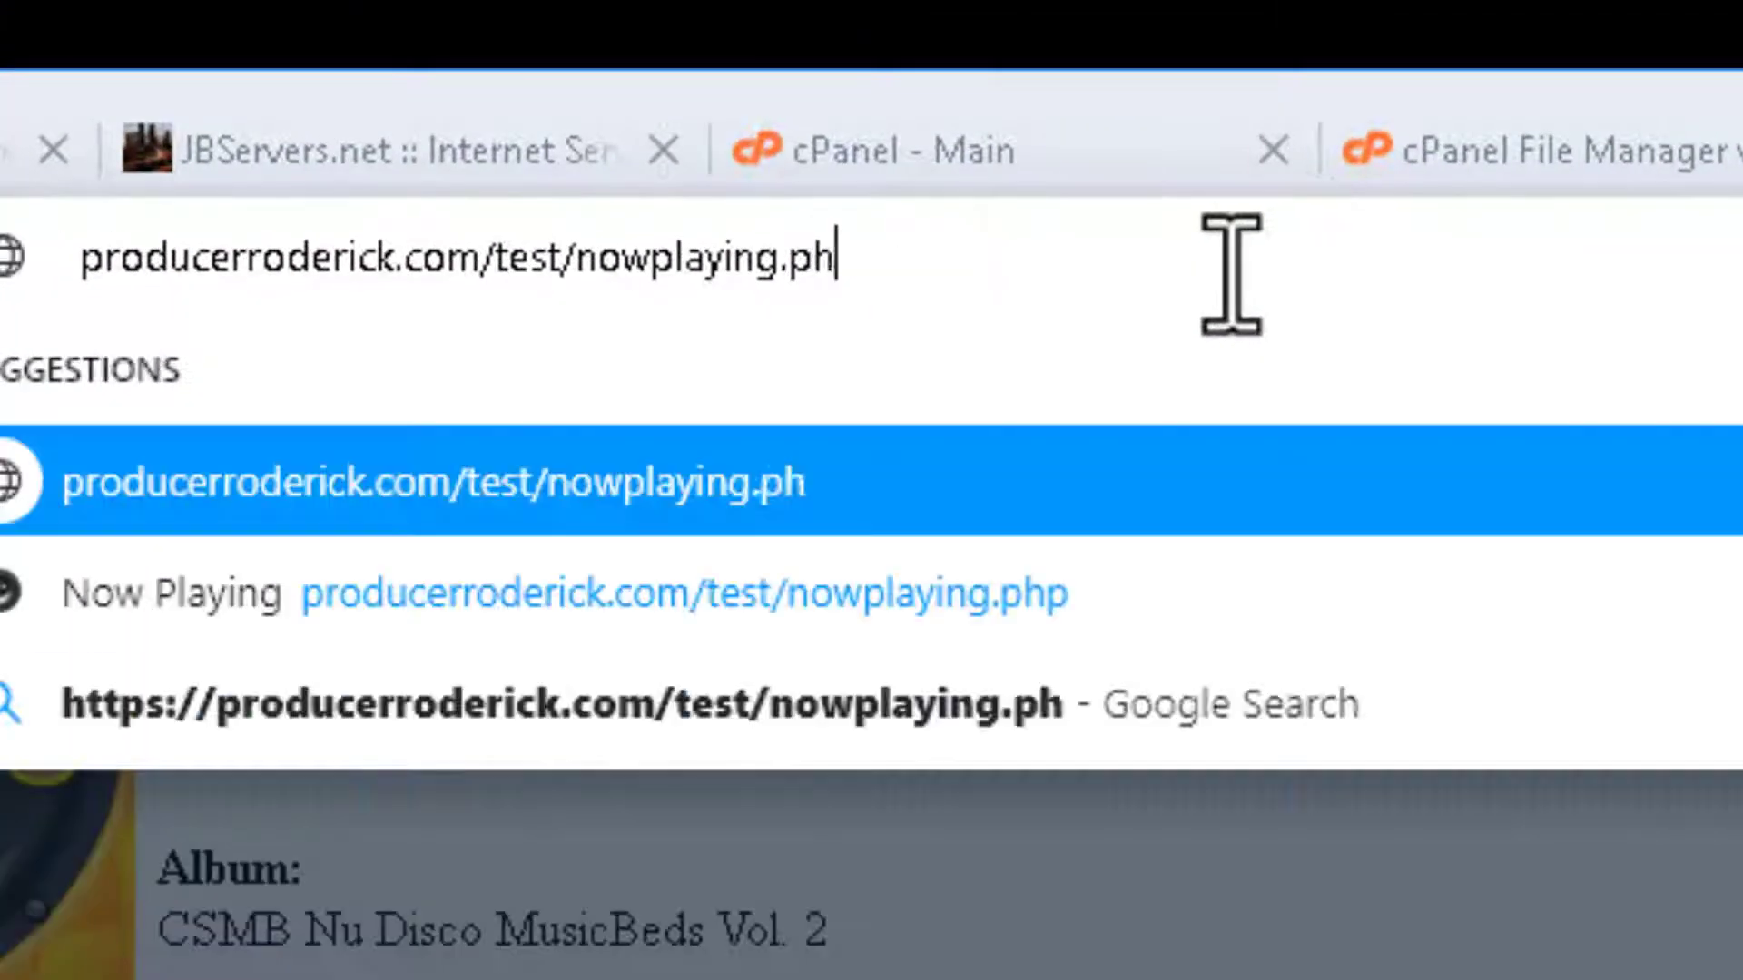
key("BackSpace")
key("BackSpace")
key("BackSpace")
key("BackSpace")
key("BackSpace")
key("BackSpace")
key("BackSpace")
key("BackSpace")
key("BackSpace")
key("BackSpace")
key("BackSpace")
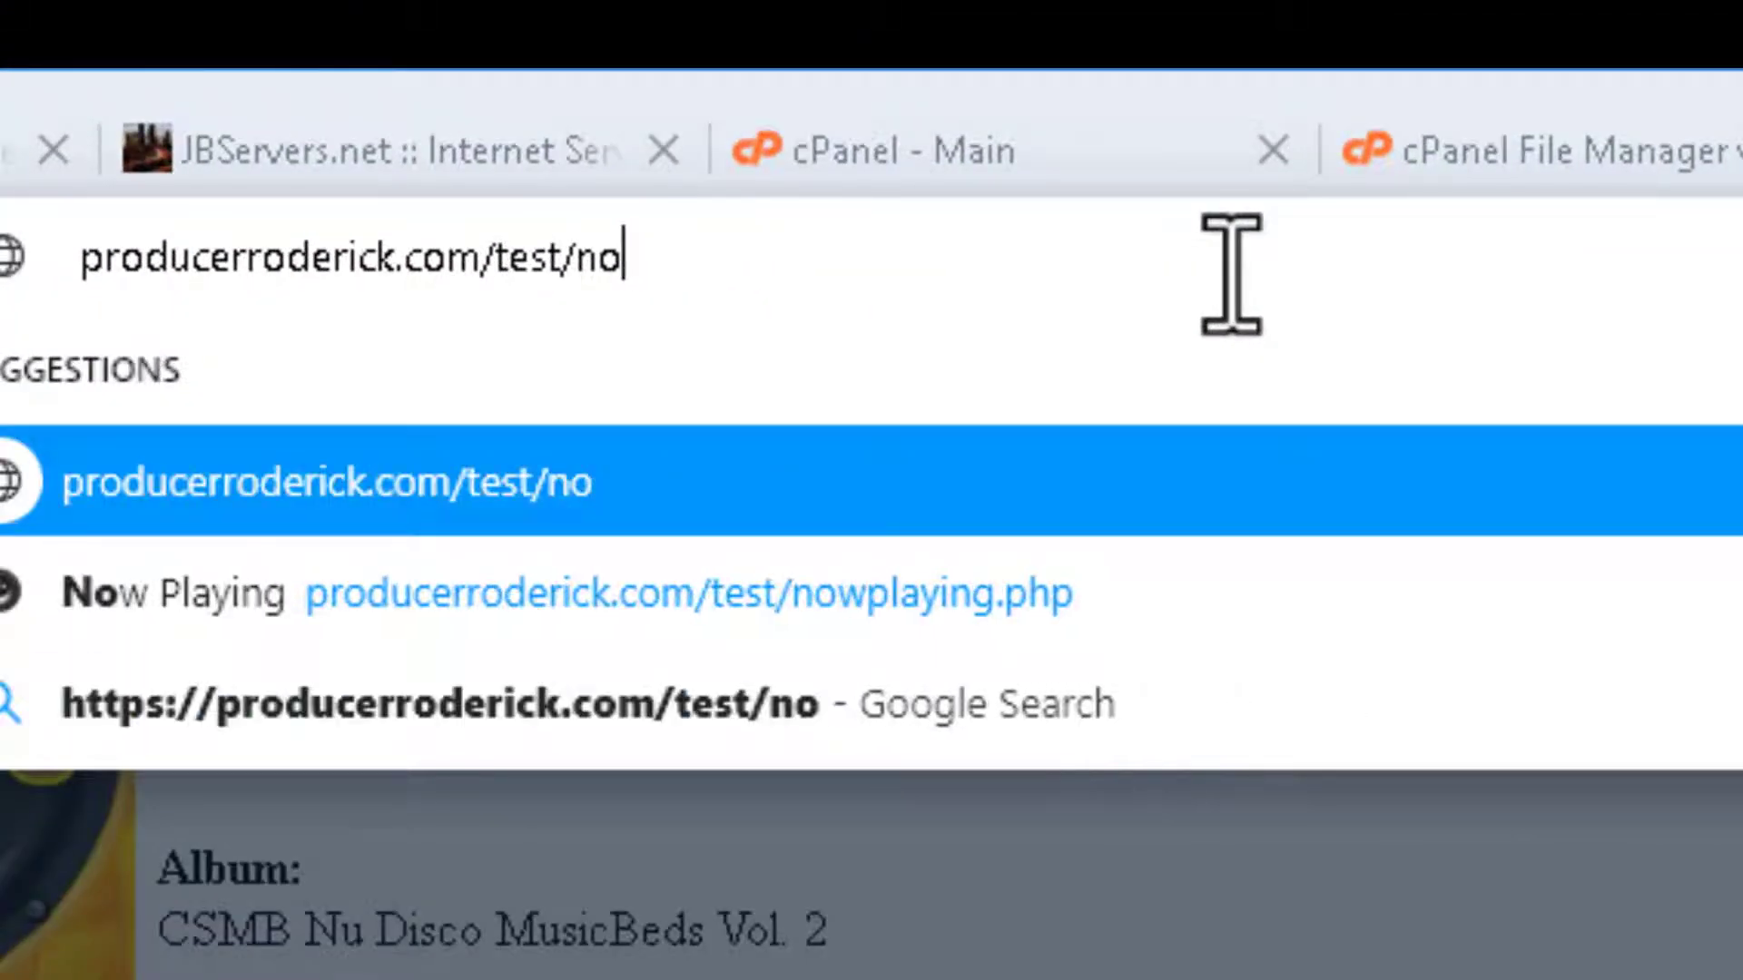
key("BackSpace")
key("BackSpace")
type("si")
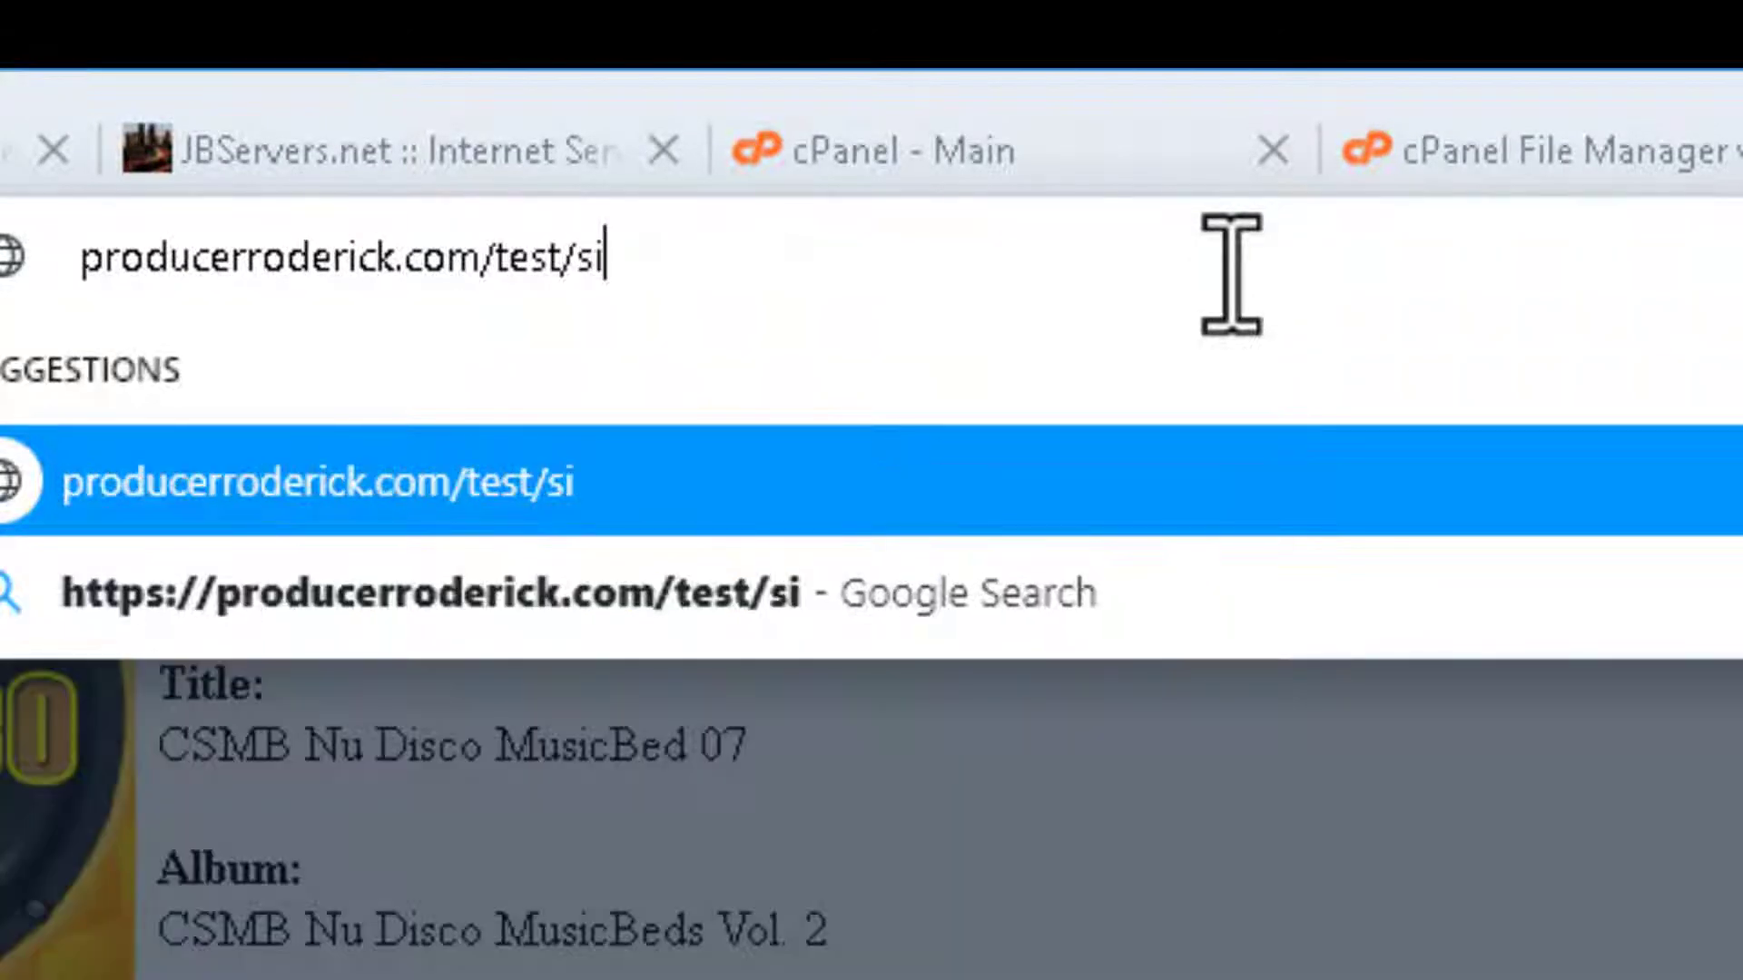
type("debar.php")
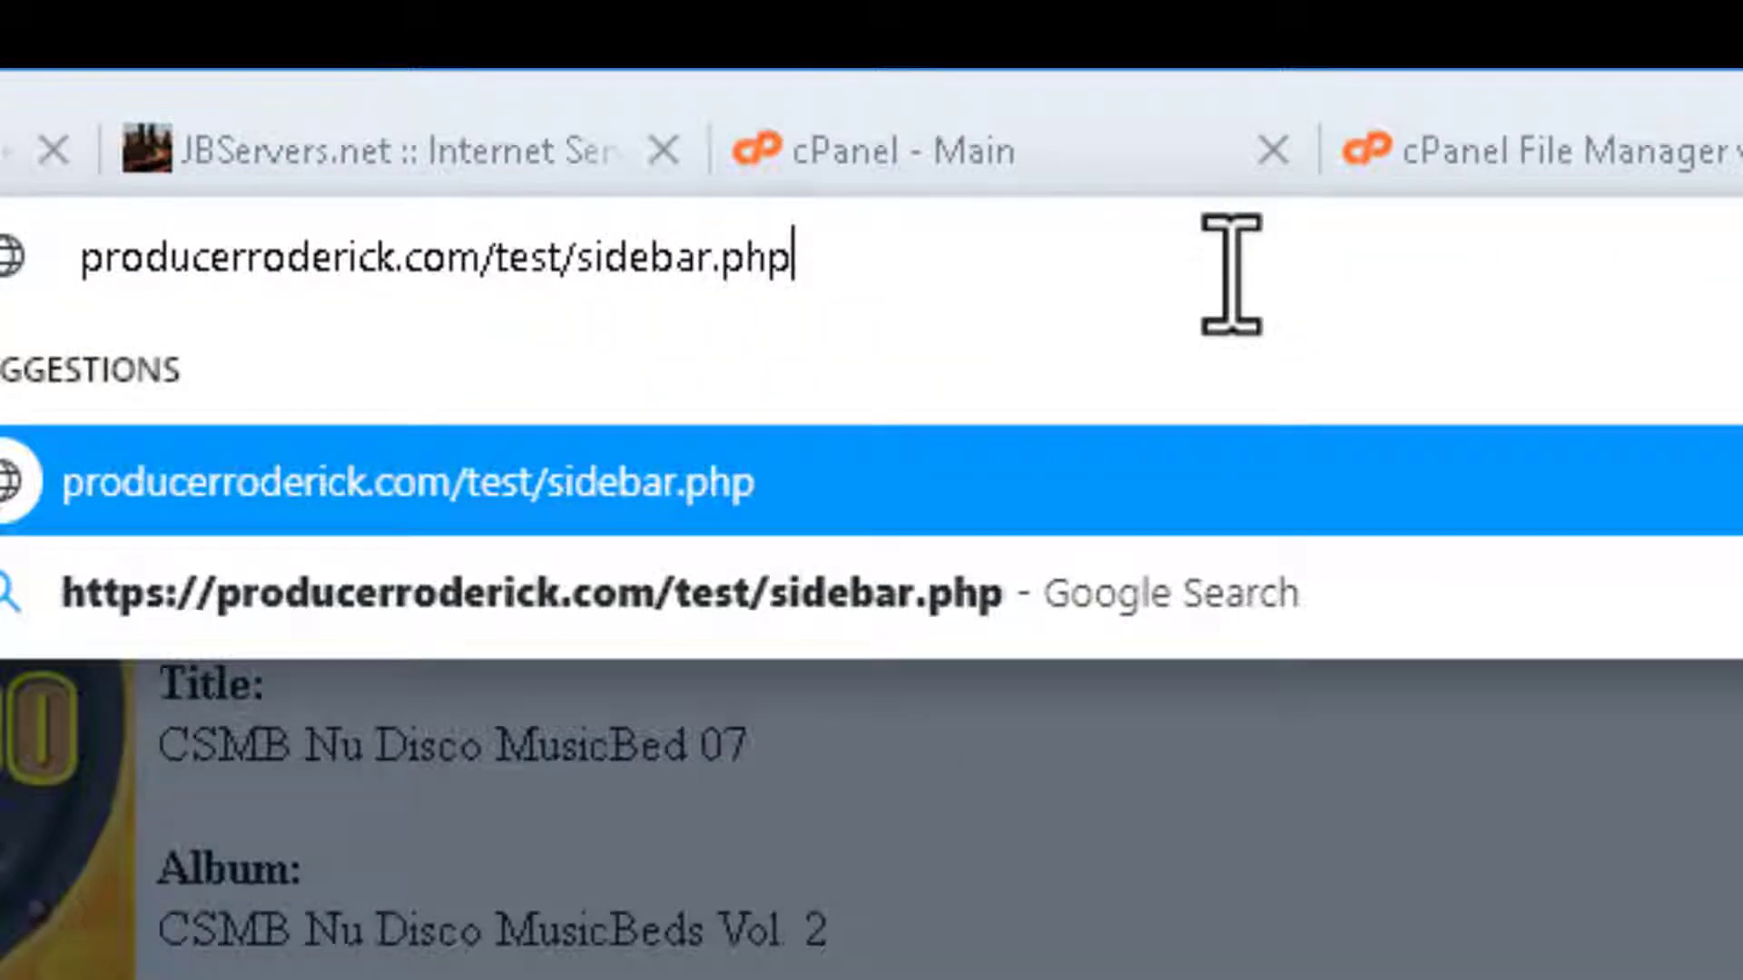
key("Return")
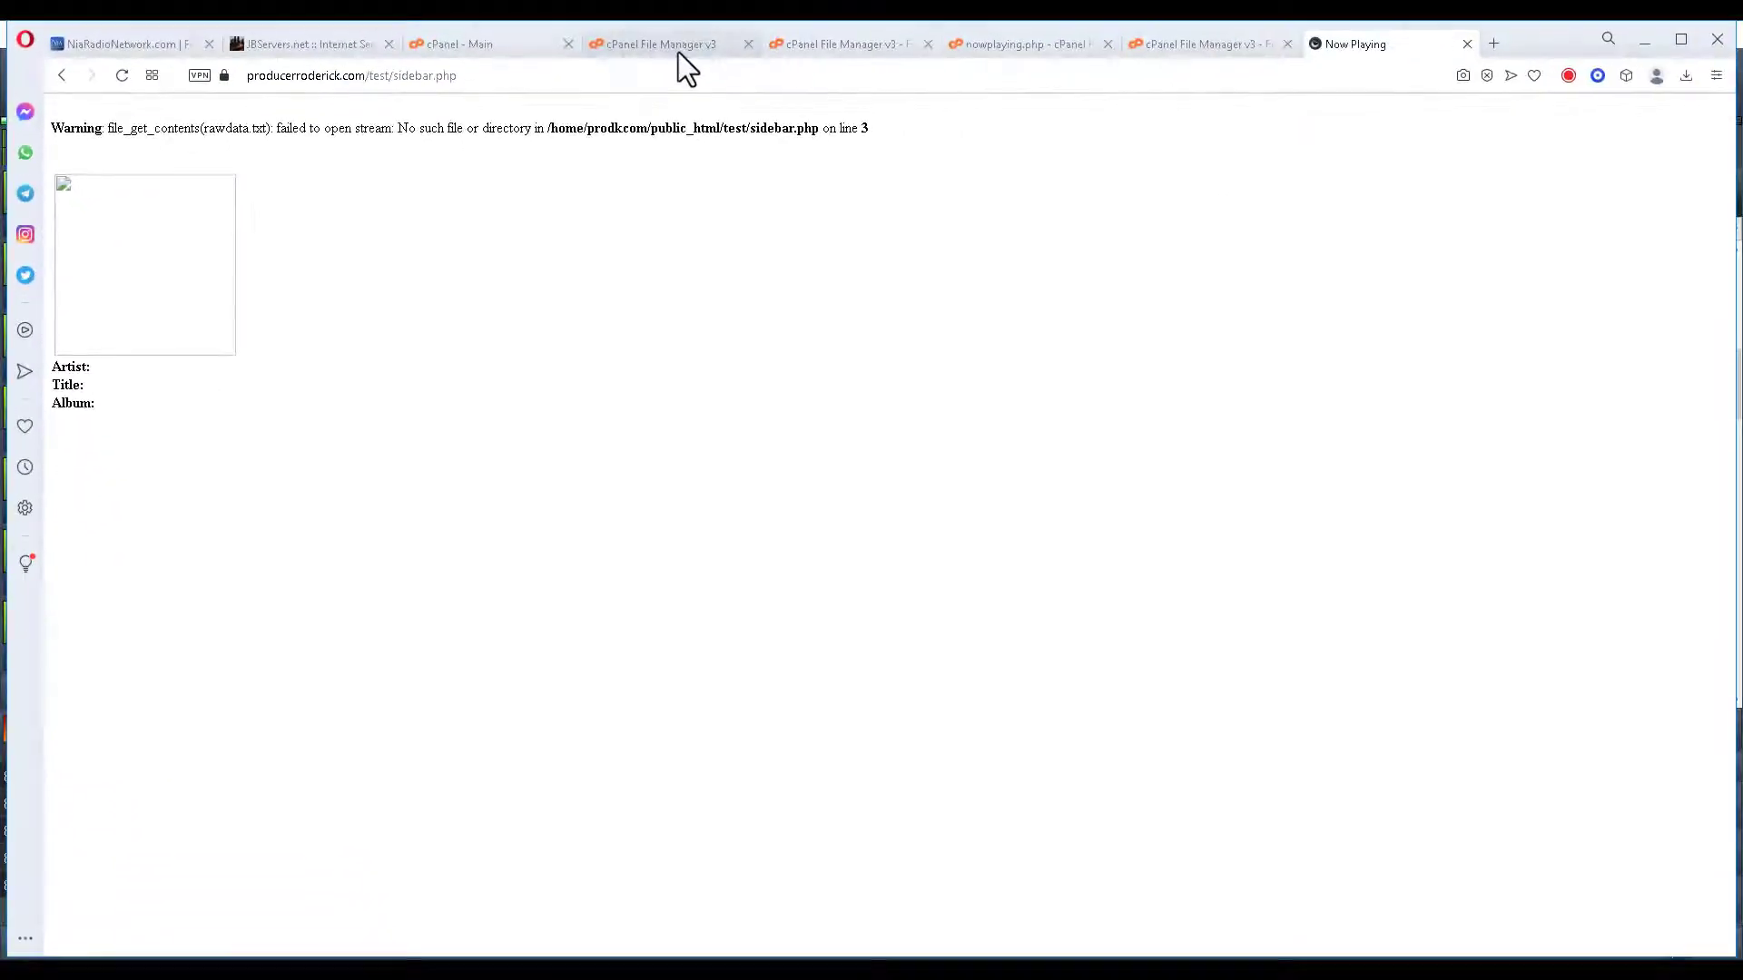
left_click(678, 52)
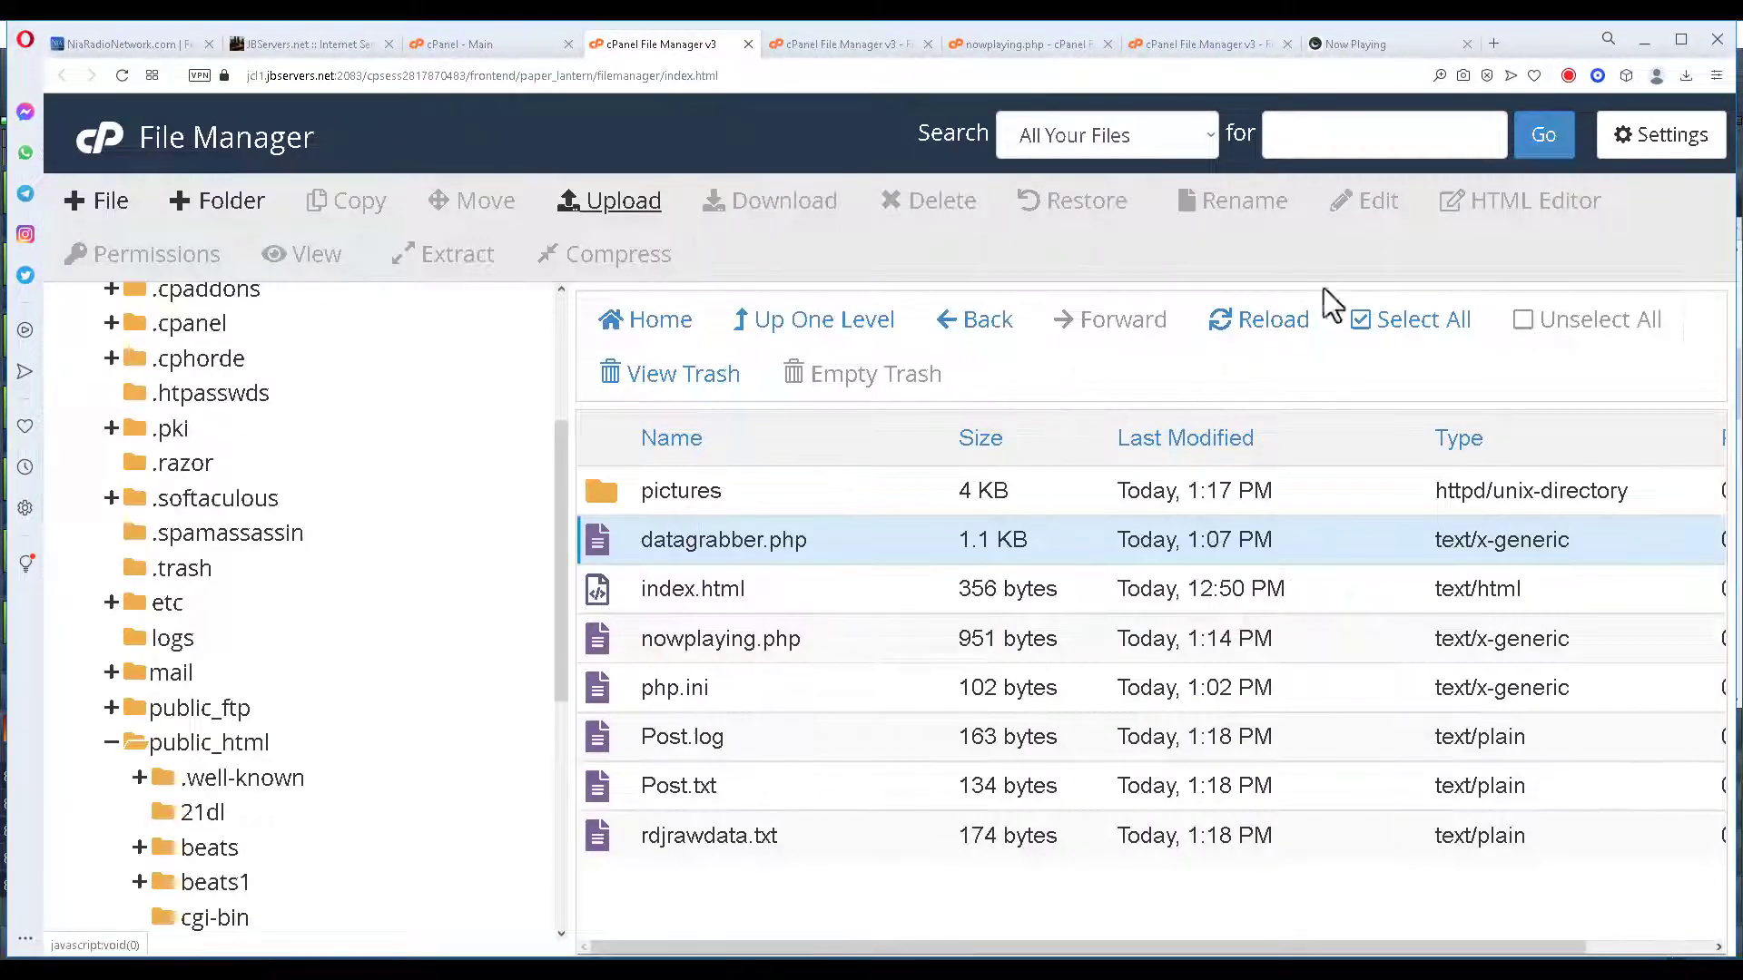
Open sidebar.php in the editor and change rawdata.txt to rdjrawdata.txt on line 3.
left_click(1266, 323)
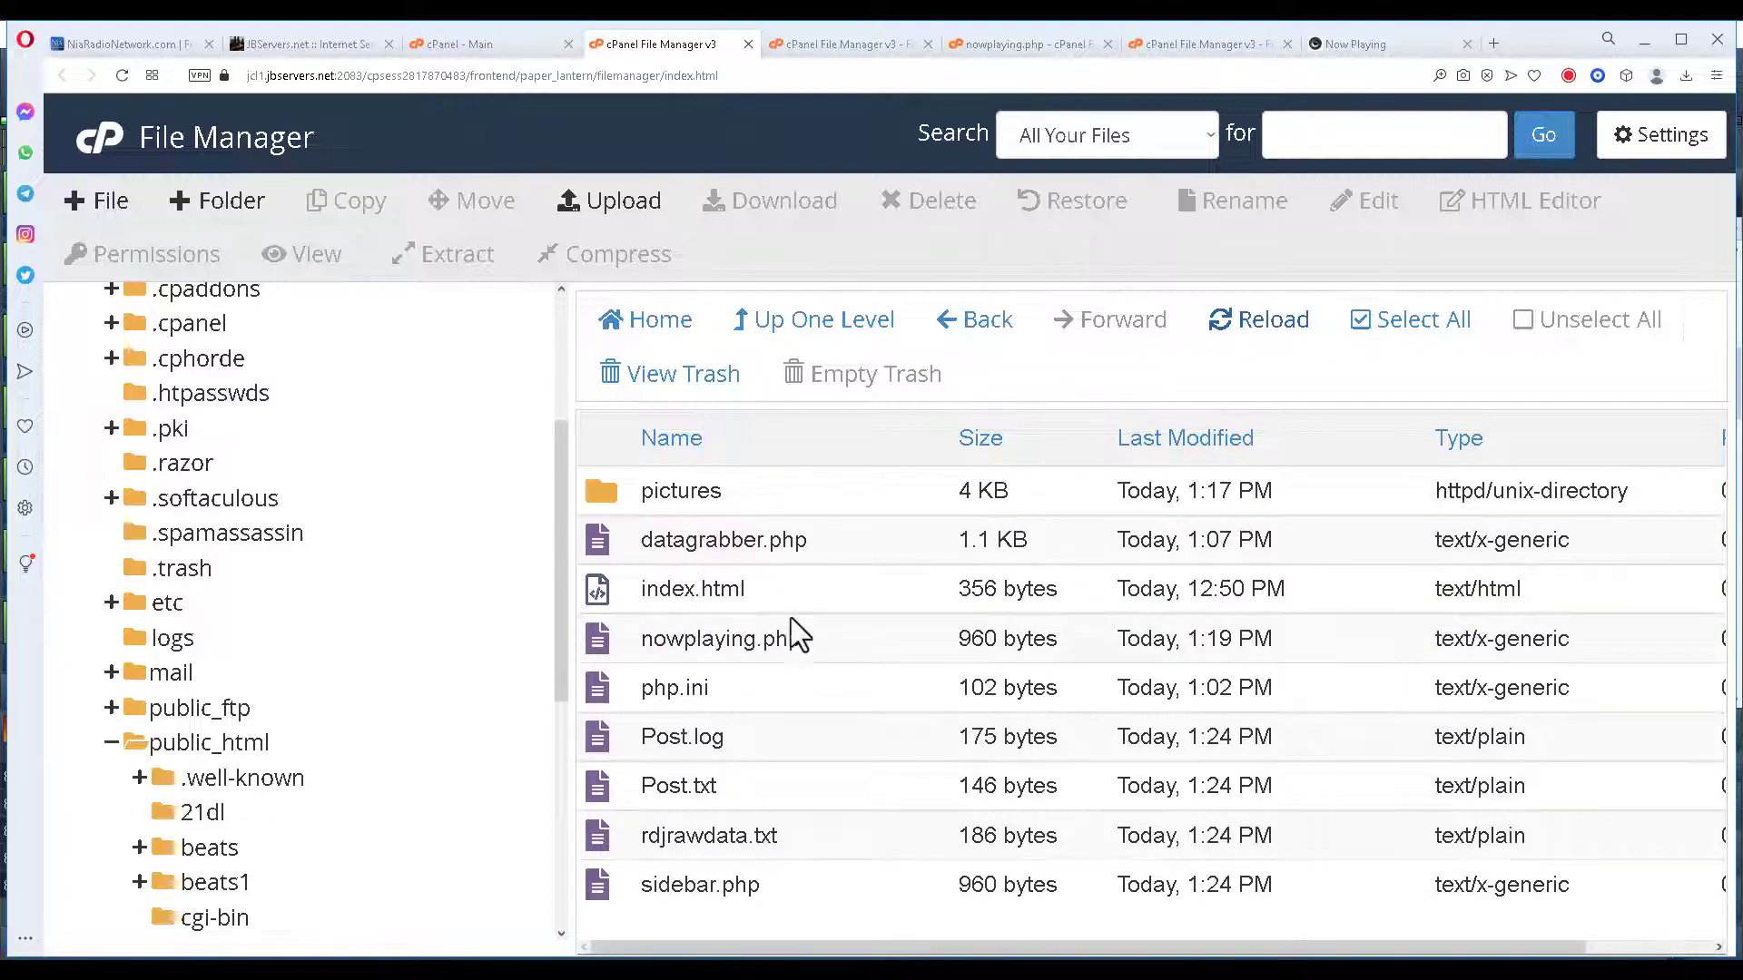
left_click(599, 889)
right_click(601, 890)
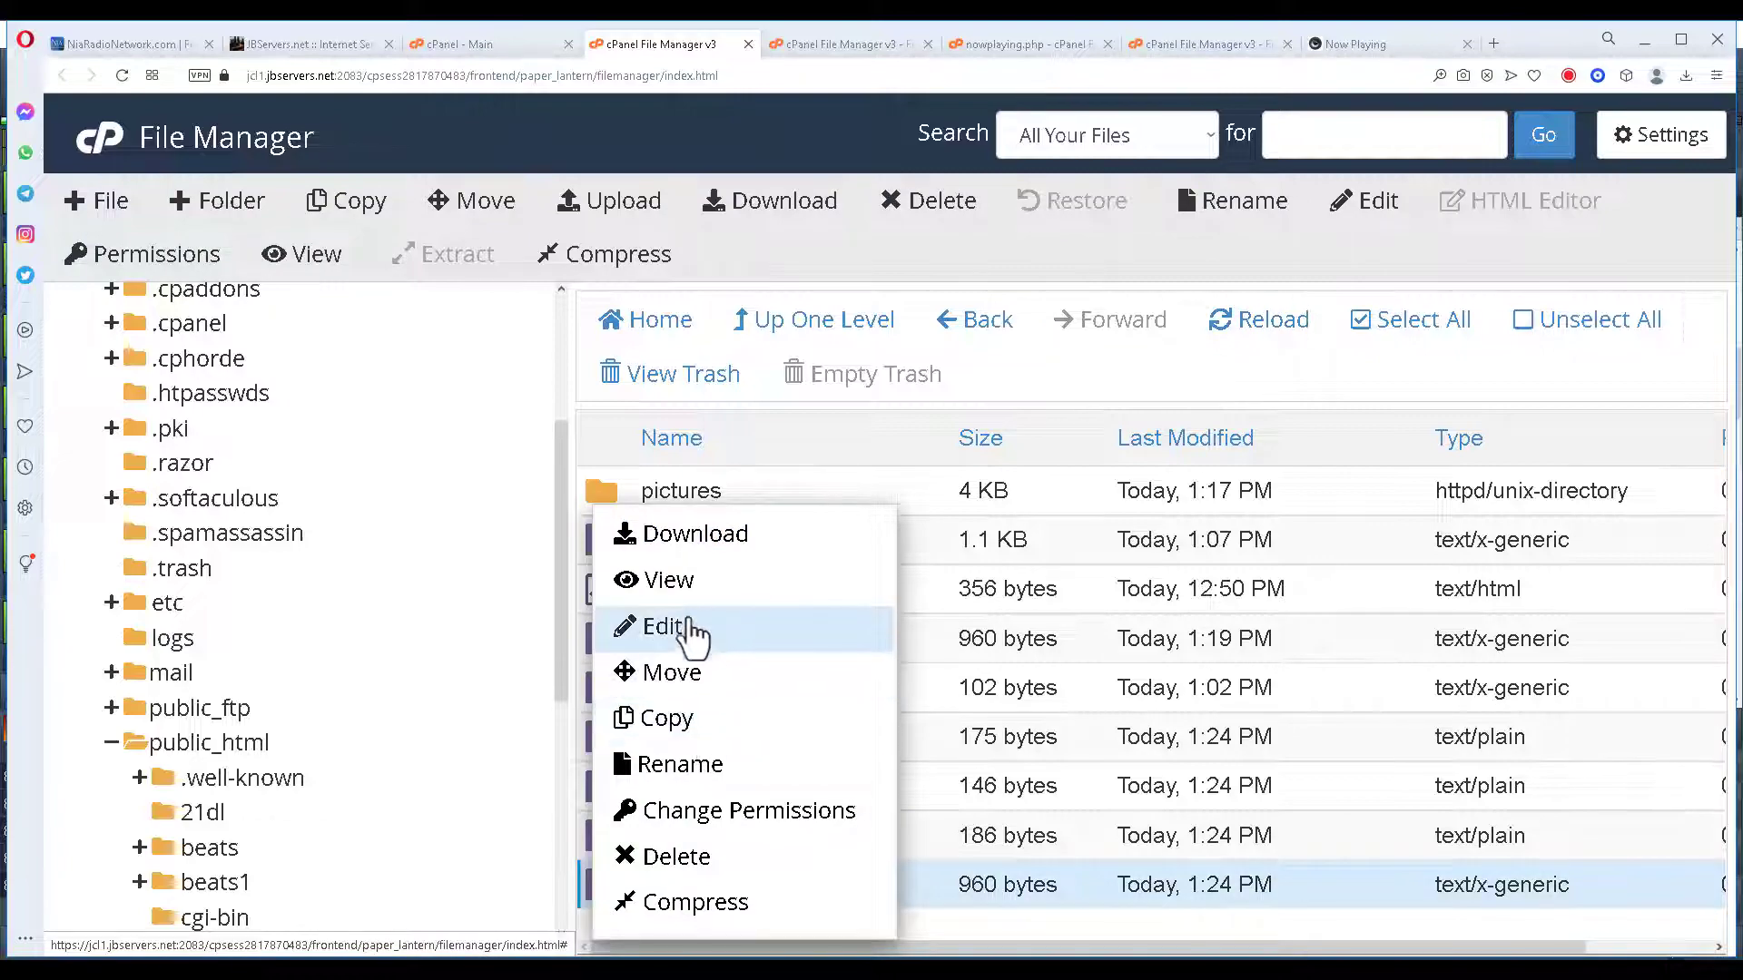
left_click(693, 633)
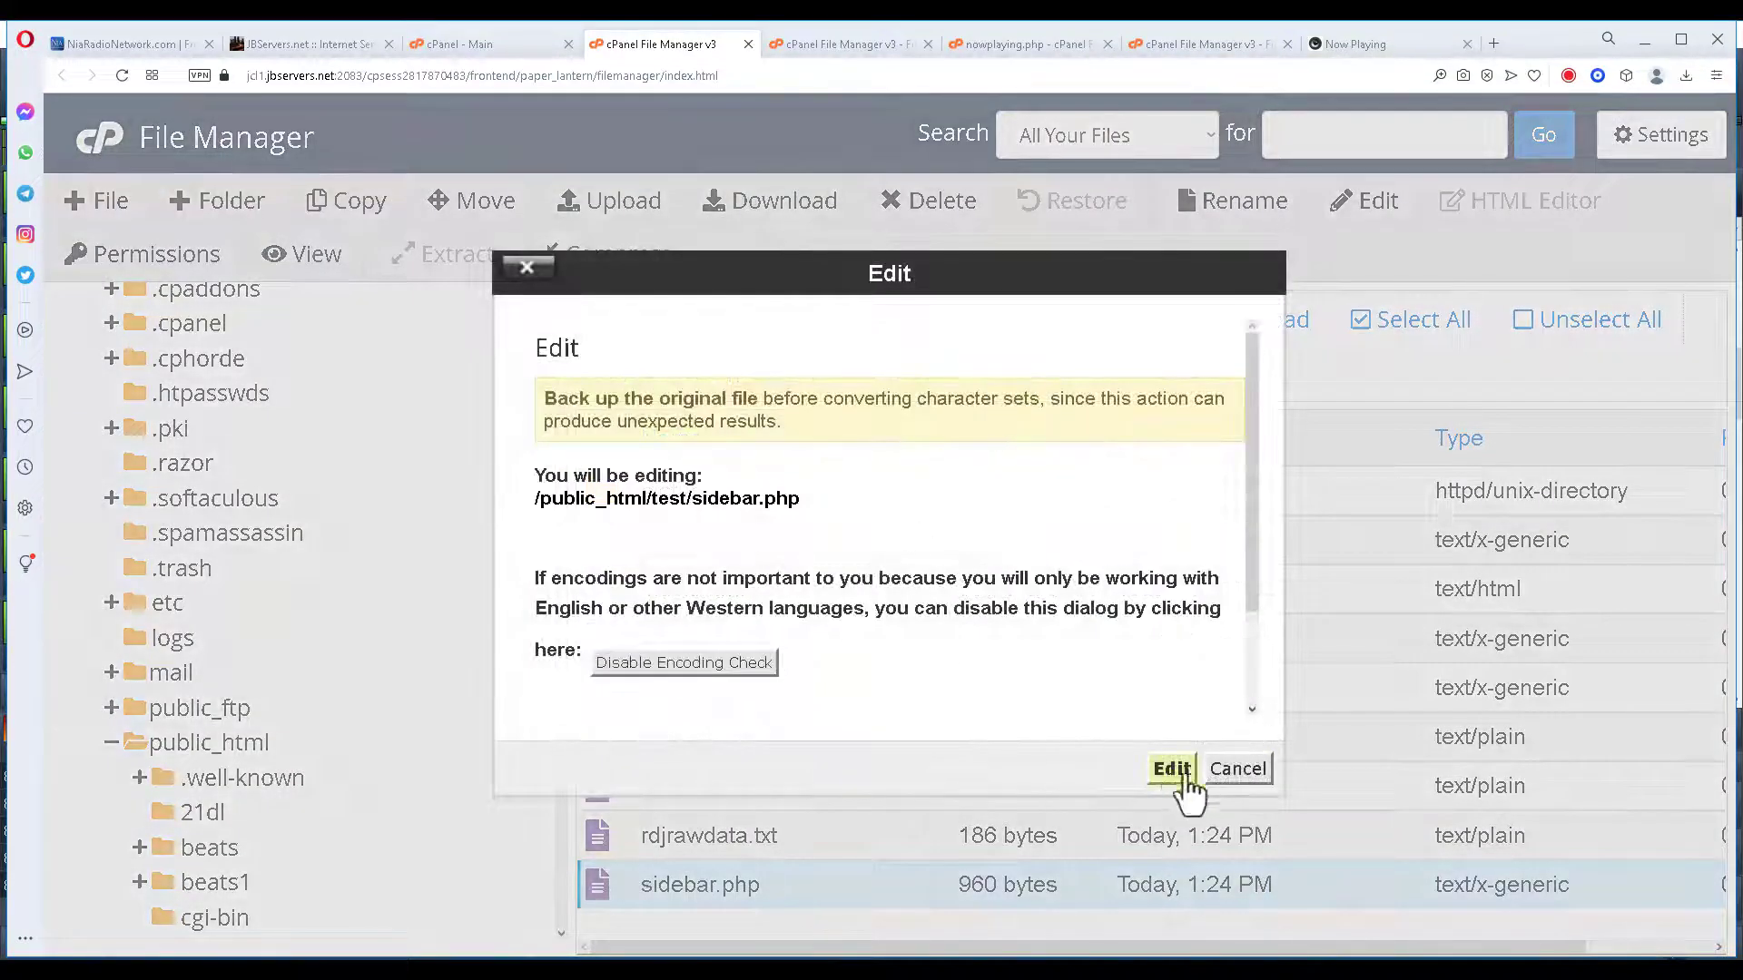
left_click(1171, 769)
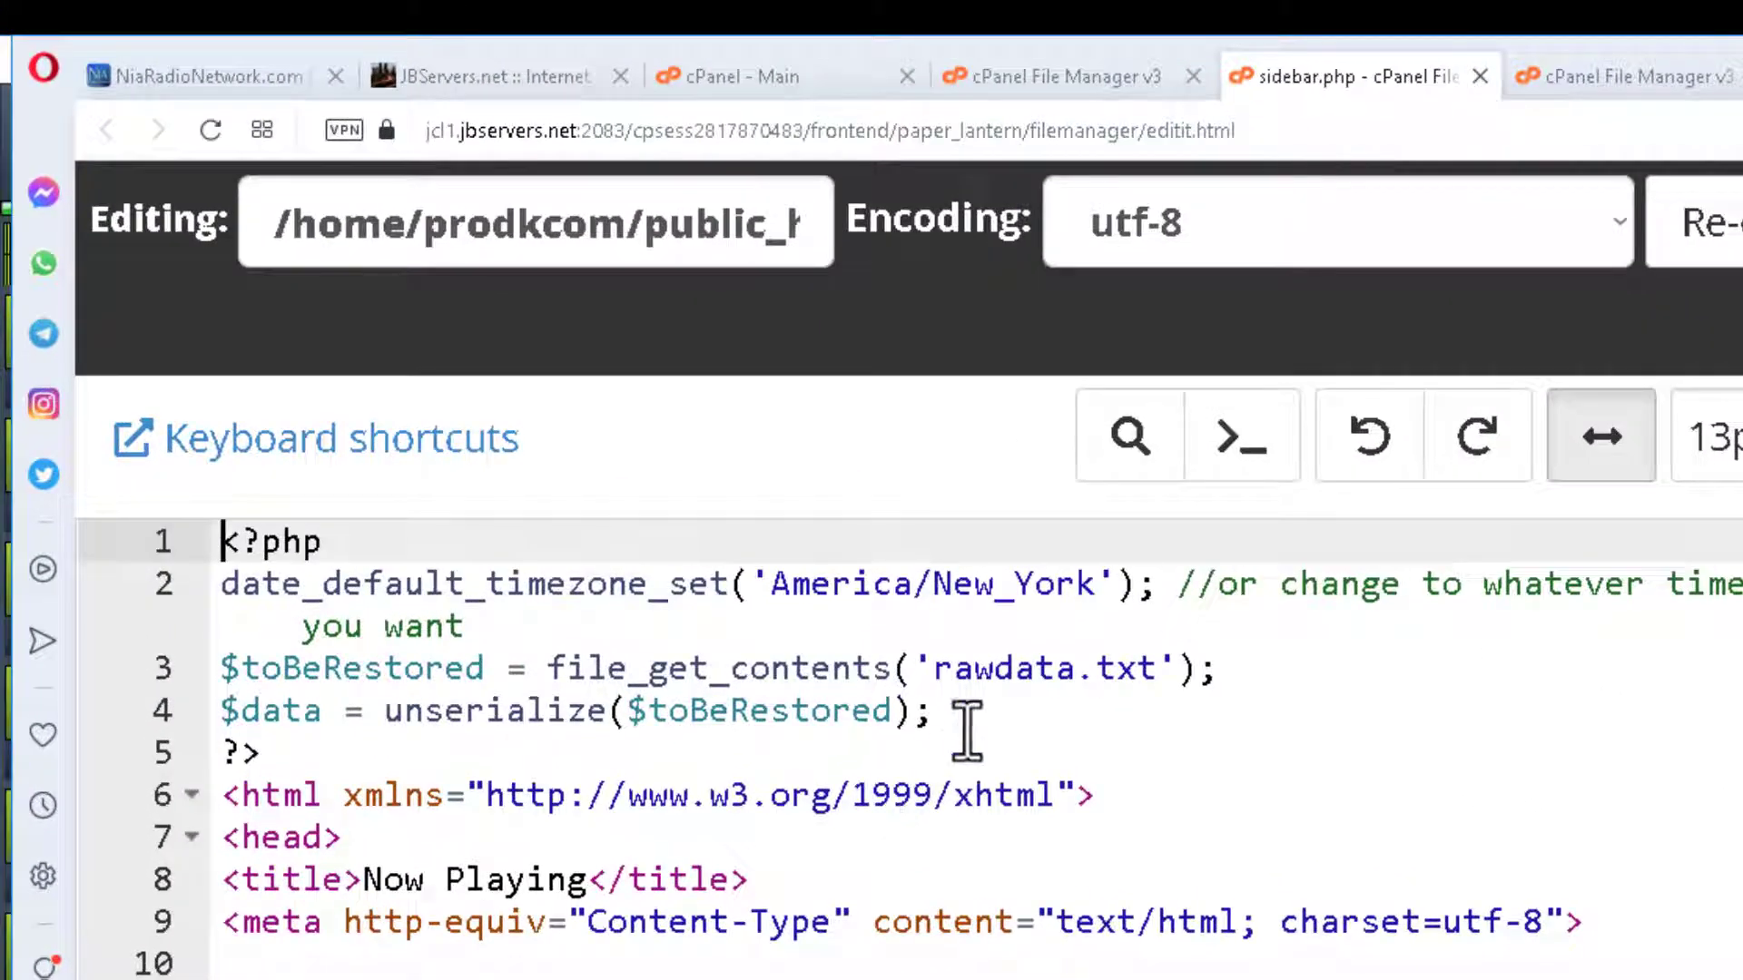
left_click(942, 674)
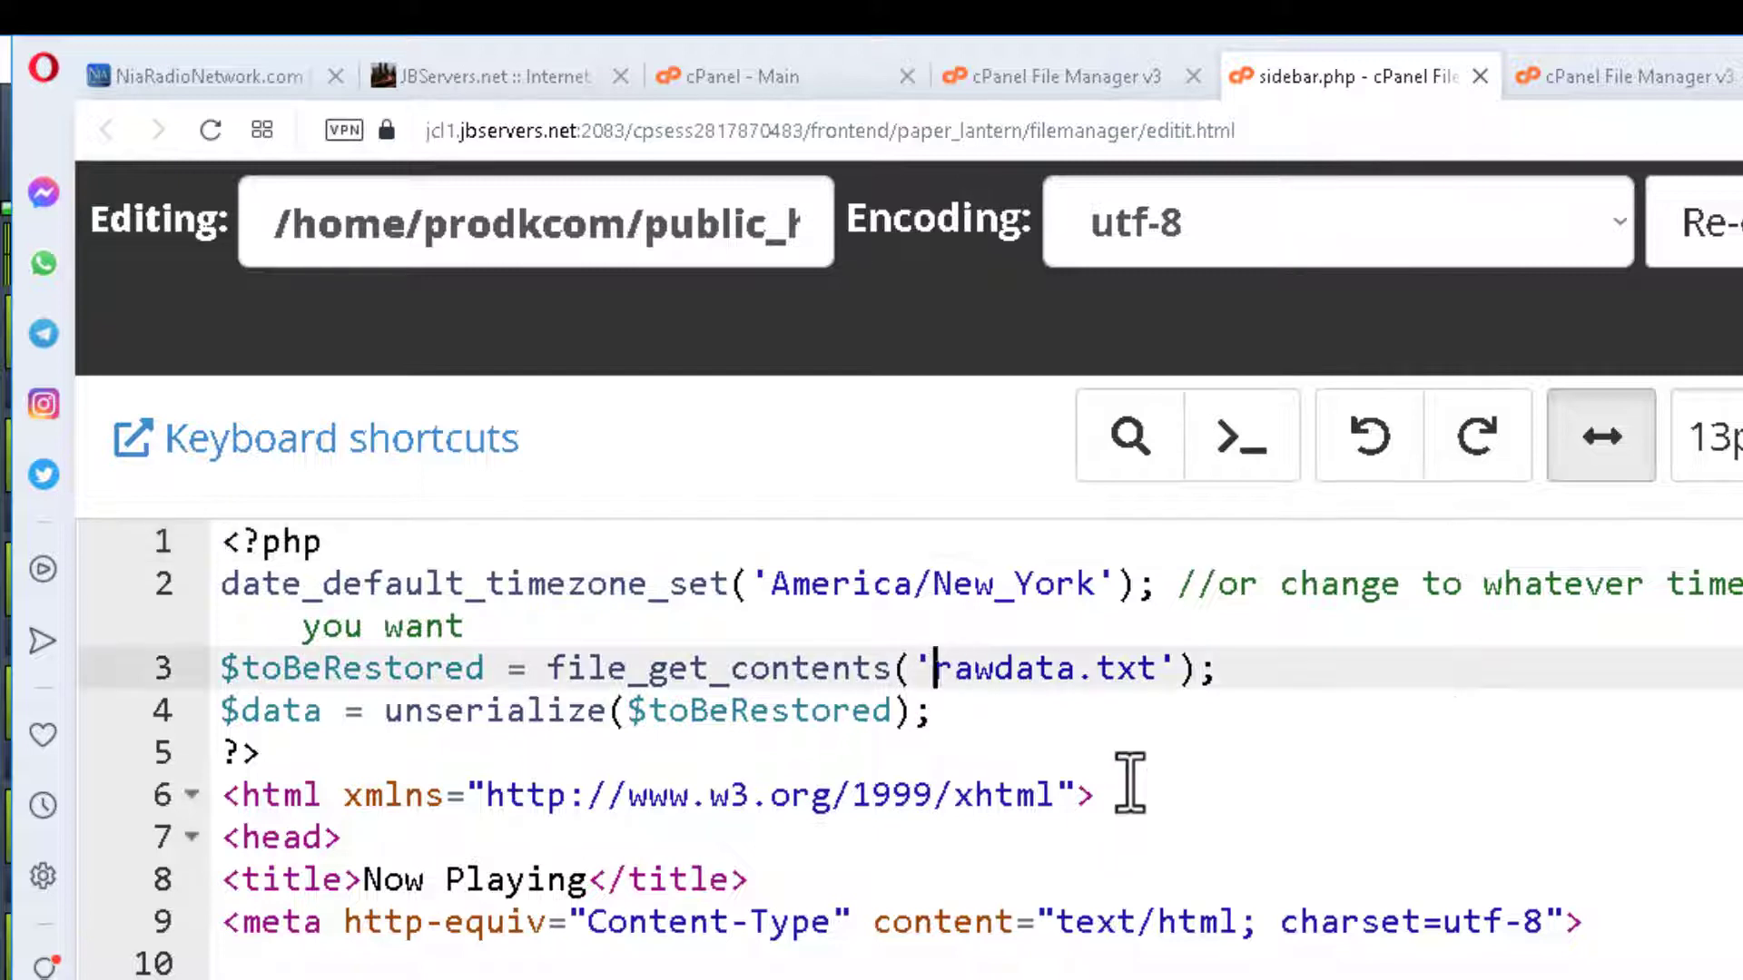
type("rdj")
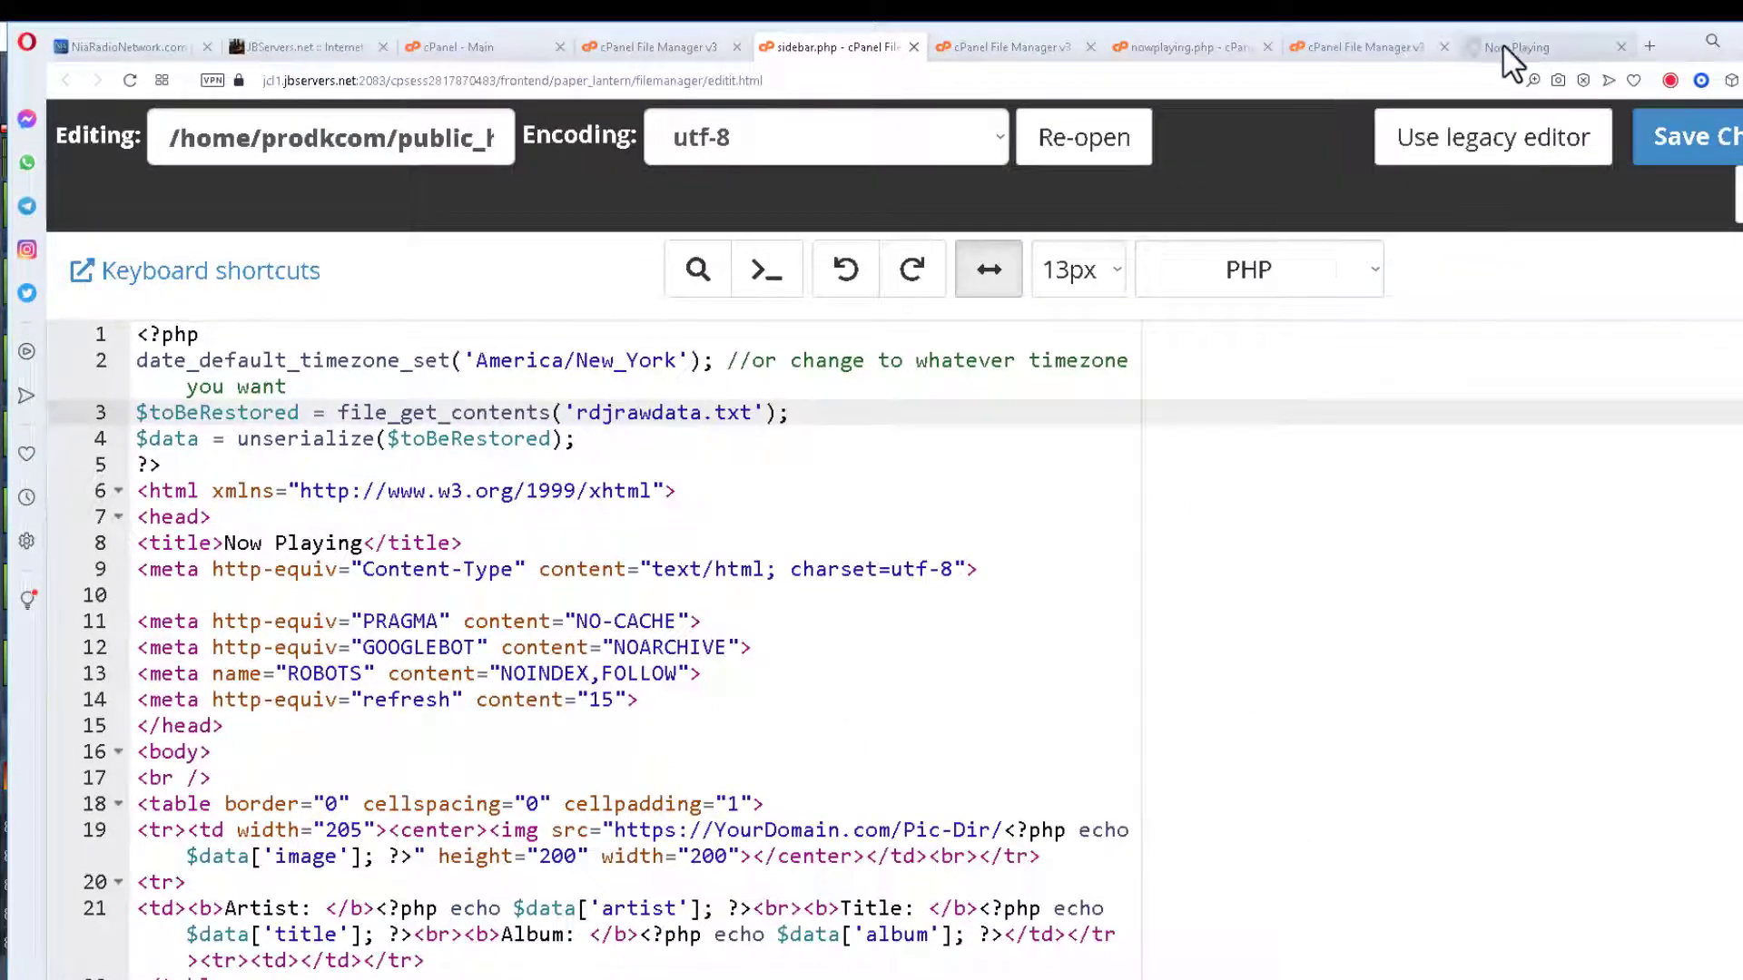
Copy the sidebar.php page address and close the leftover upload page.
left_click(1504, 48)
left_click(510, 82)
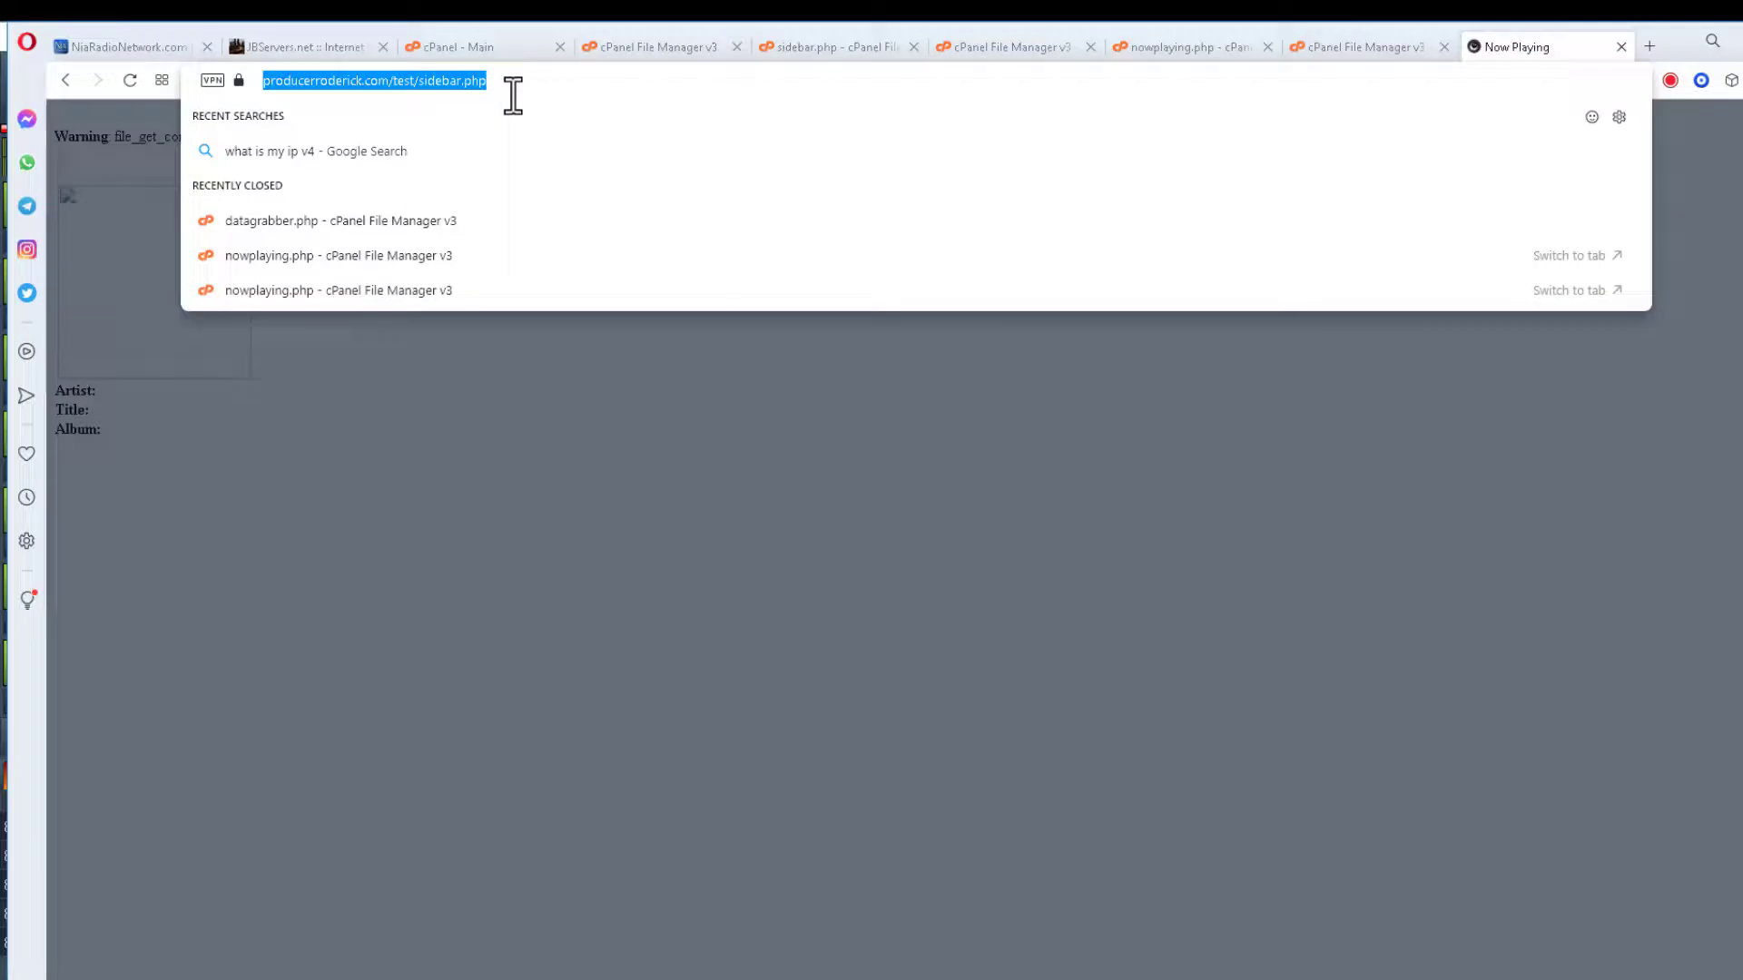
right_click(513, 96)
left_click(568, 170)
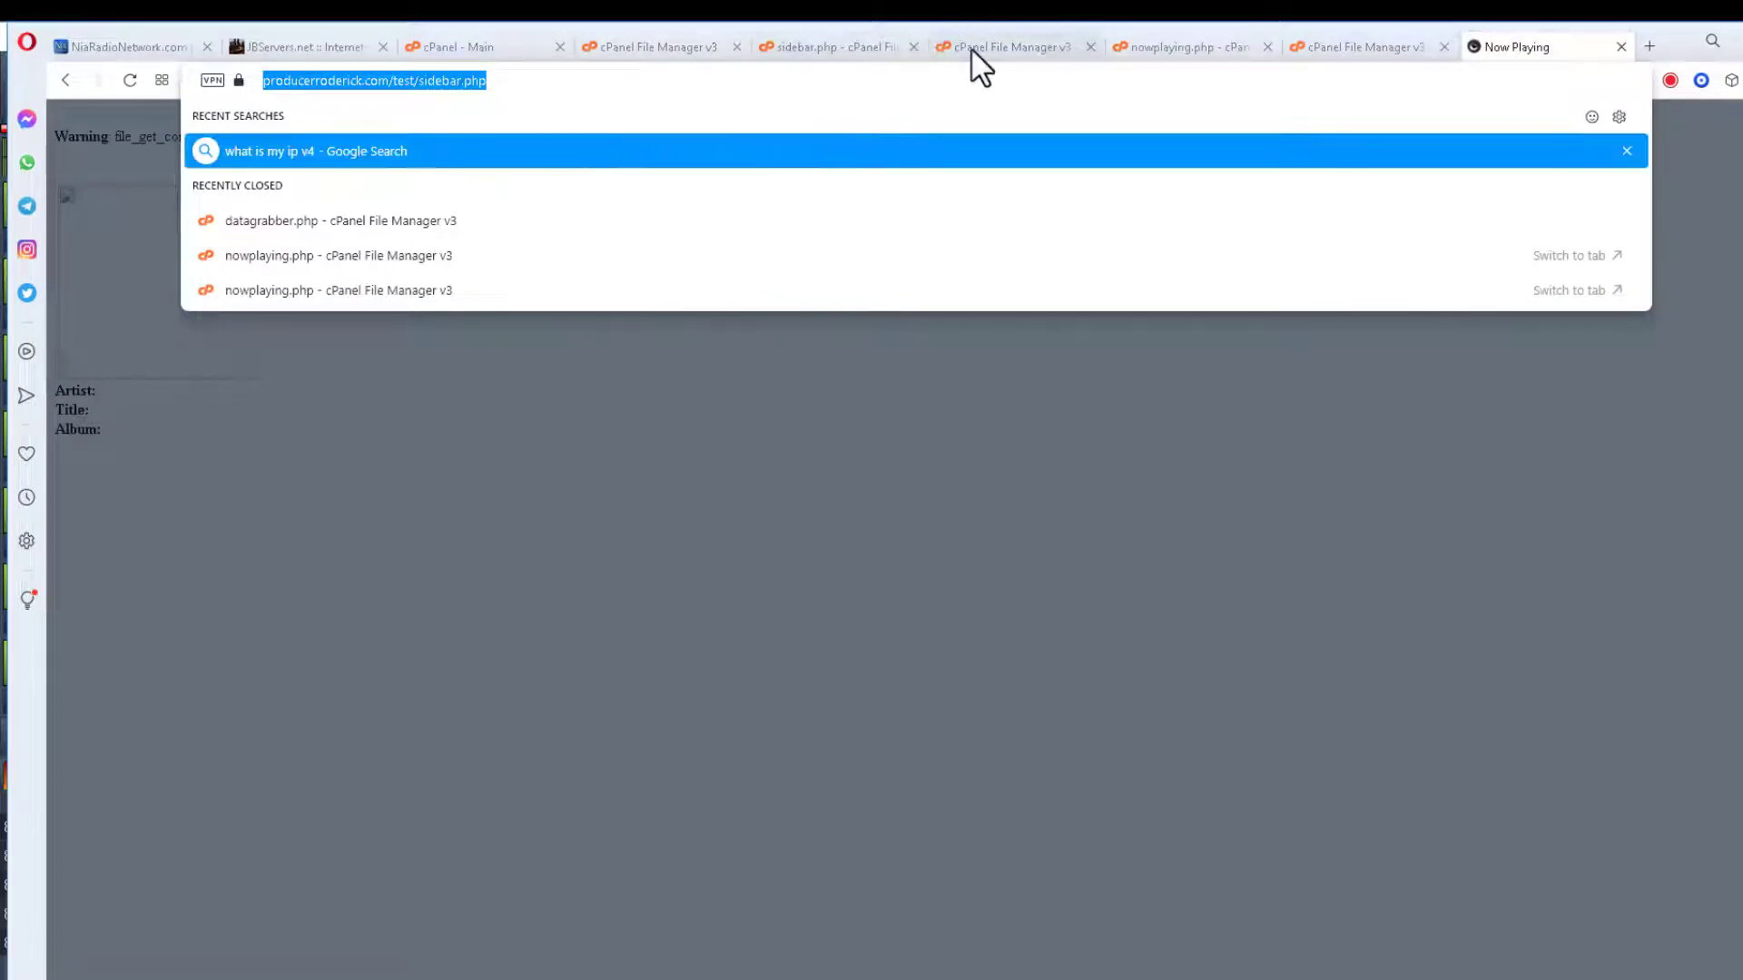
left_click(971, 47)
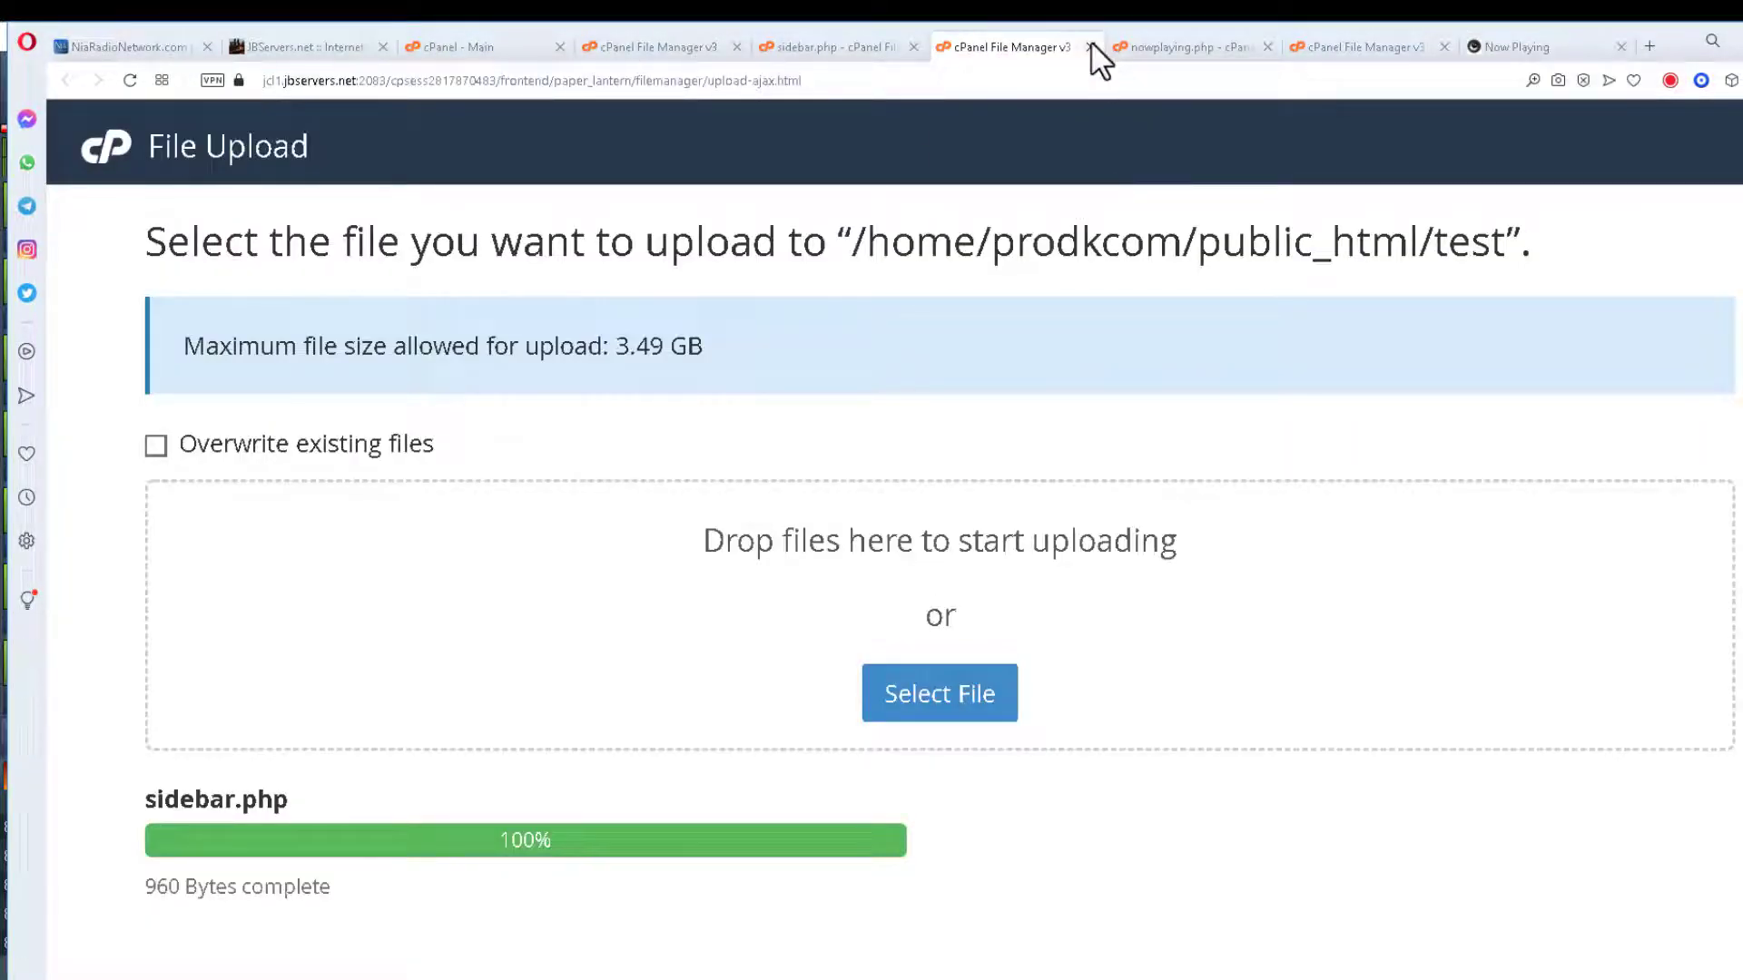
left_click(1091, 47)
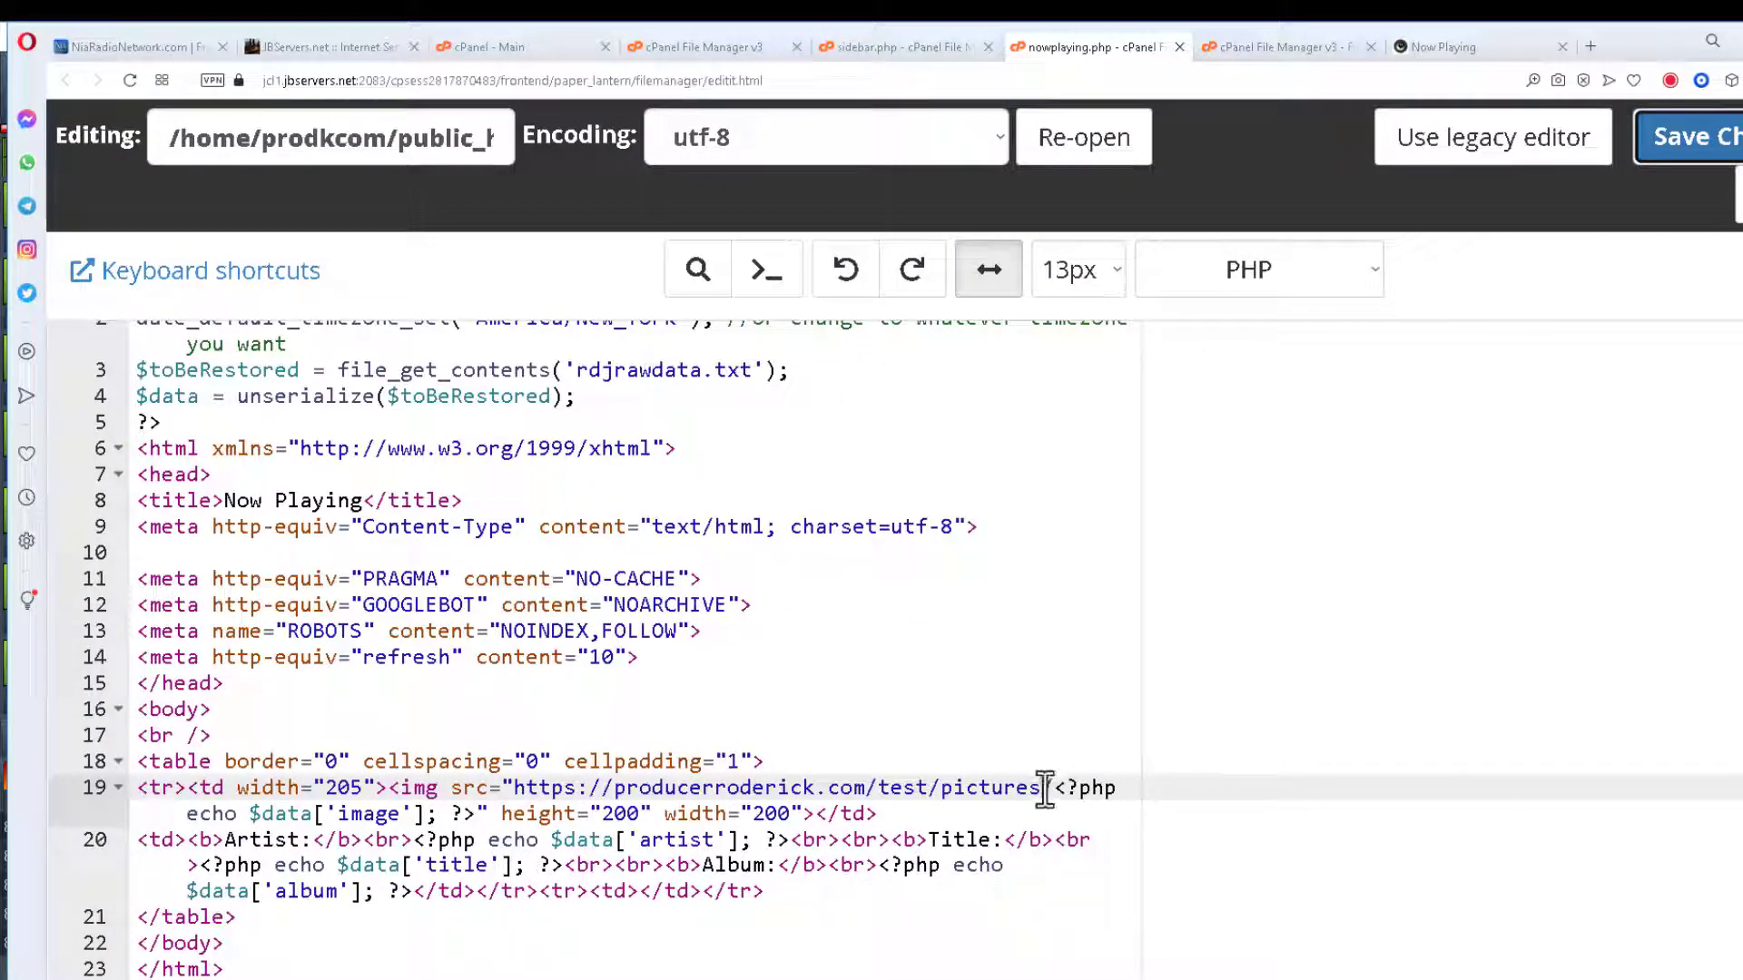
Copy the pictures URL from nowplaying.php line 19 and close the extra tabs.
left_click_drag(1048, 788, 525, 795)
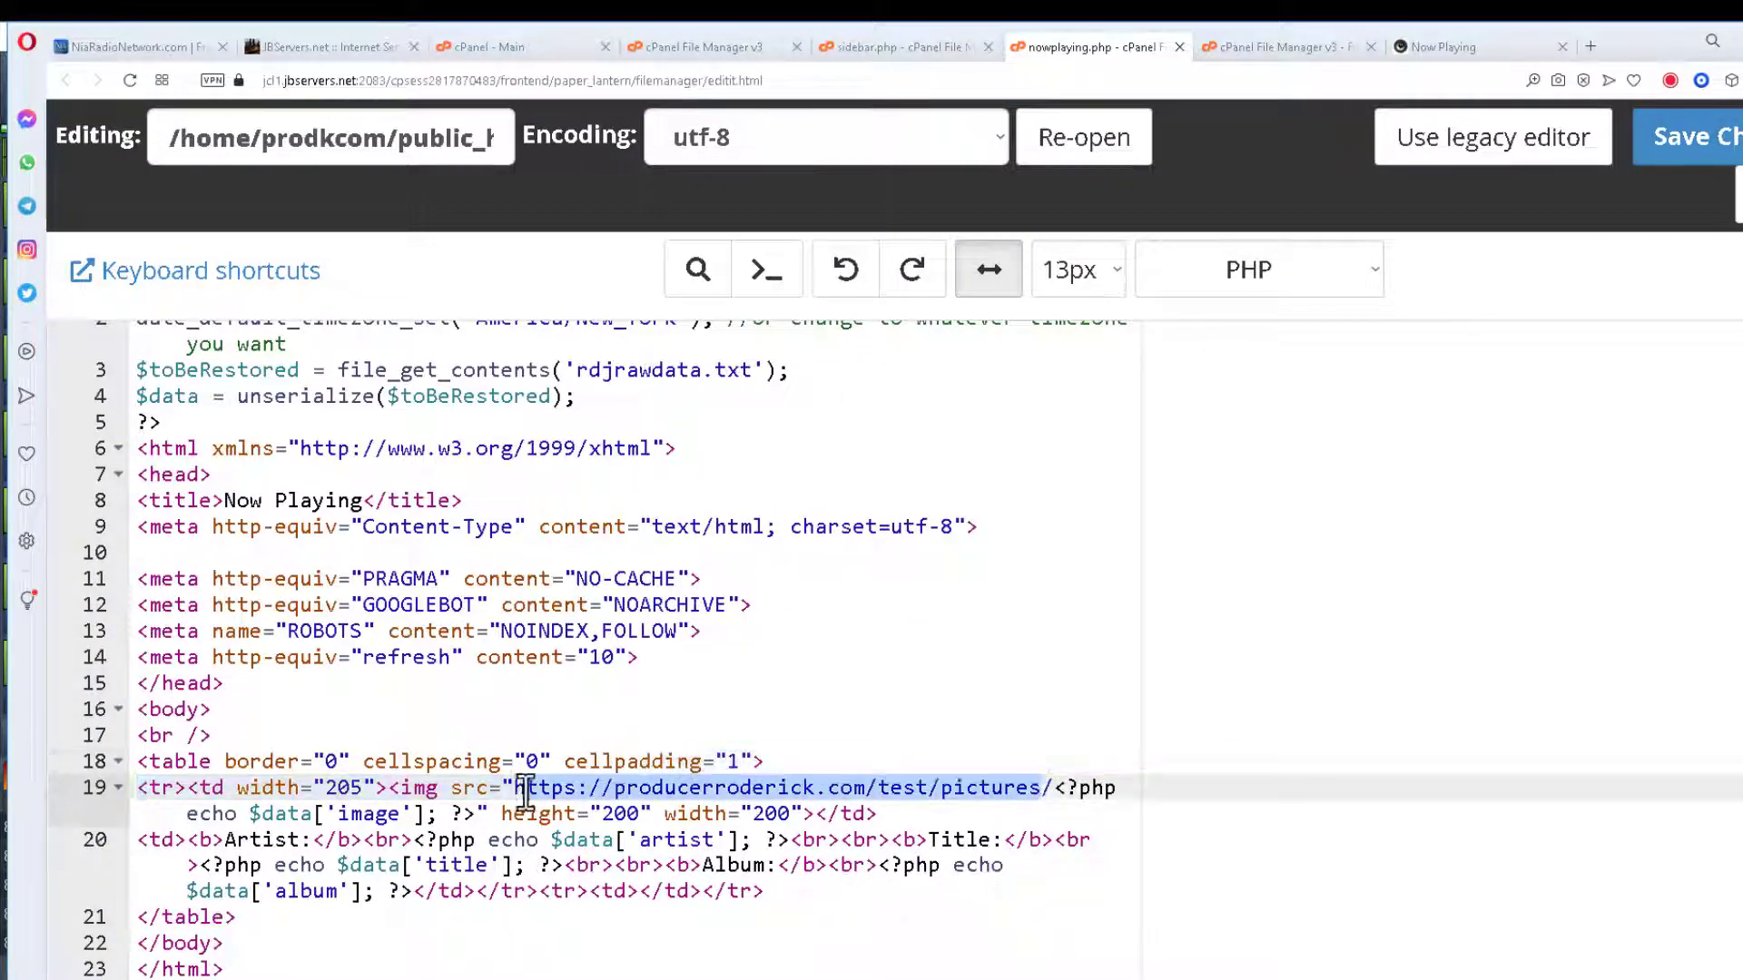
right_click(811, 783)
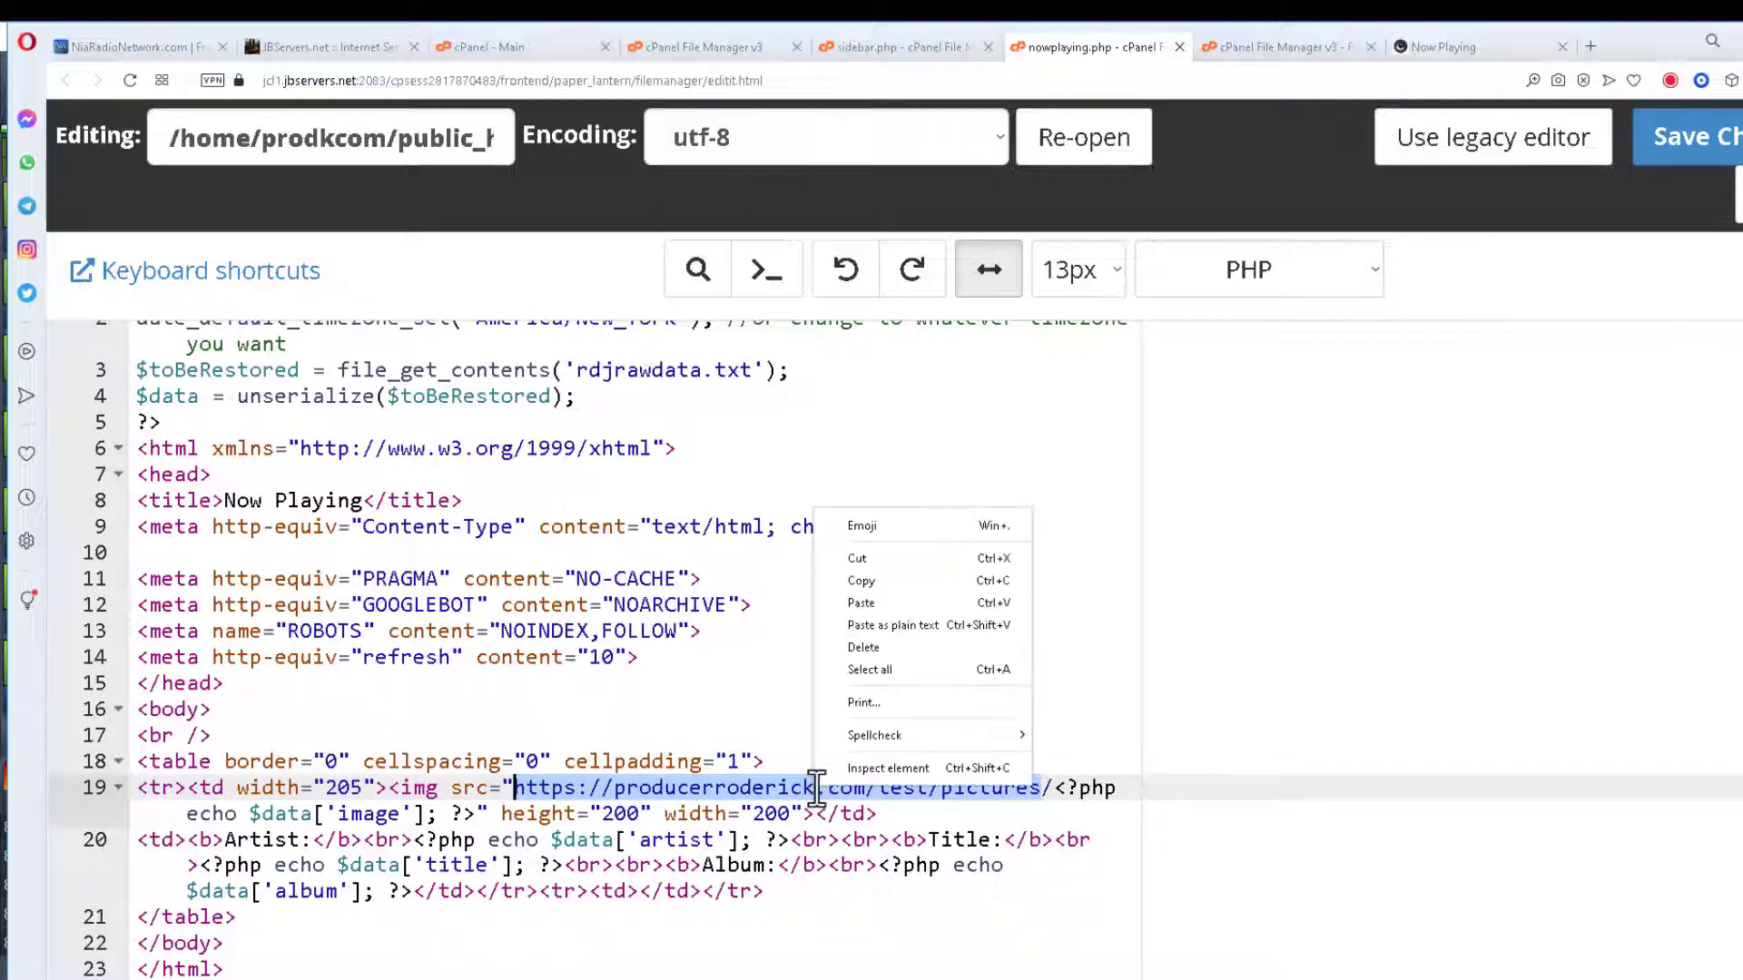
left_click(875, 587)
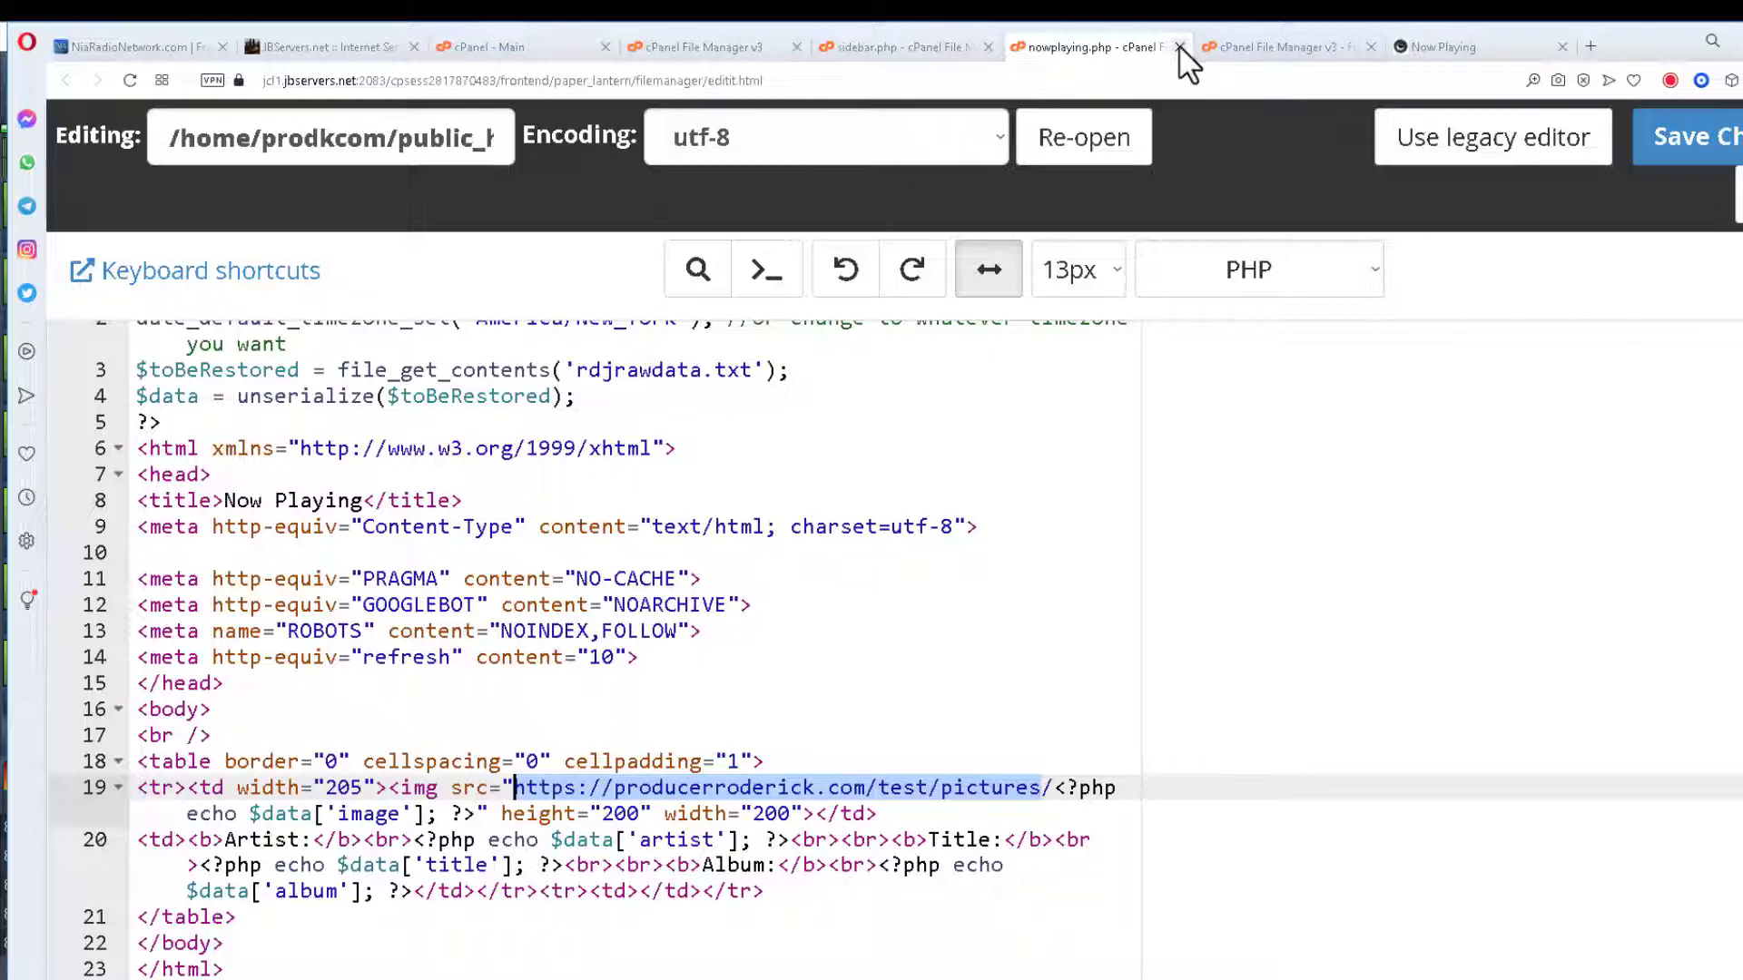
left_click(1179, 47)
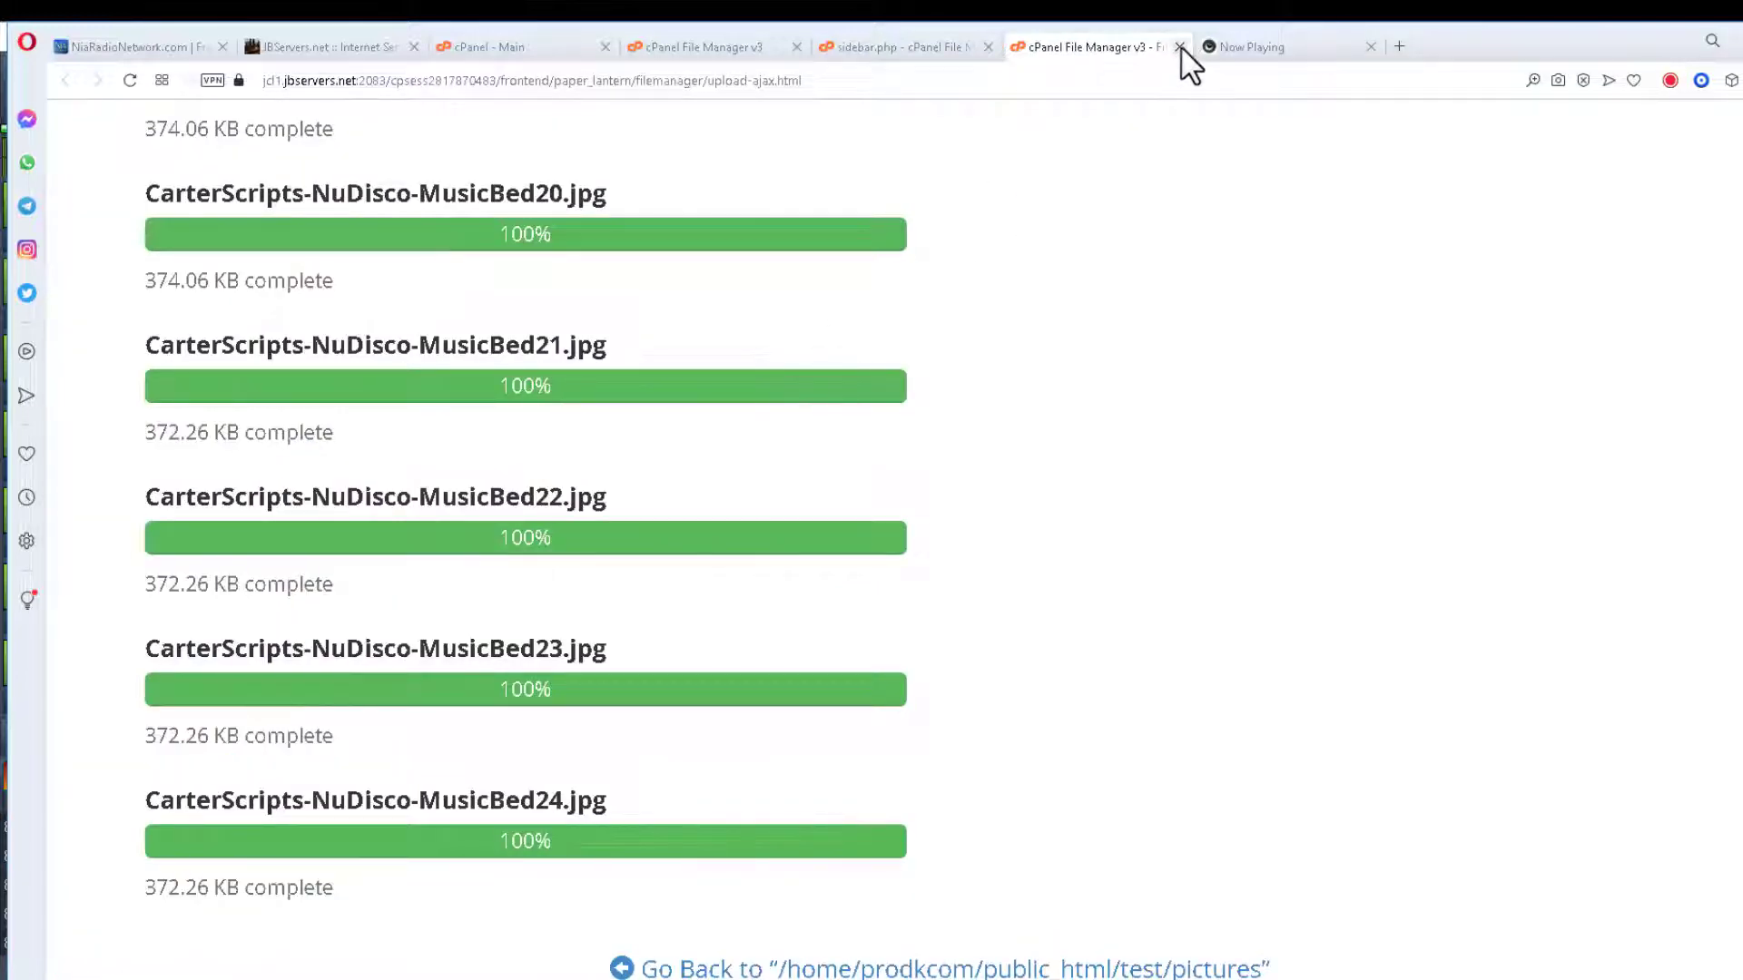
left_click(1179, 47)
left_click(916, 47)
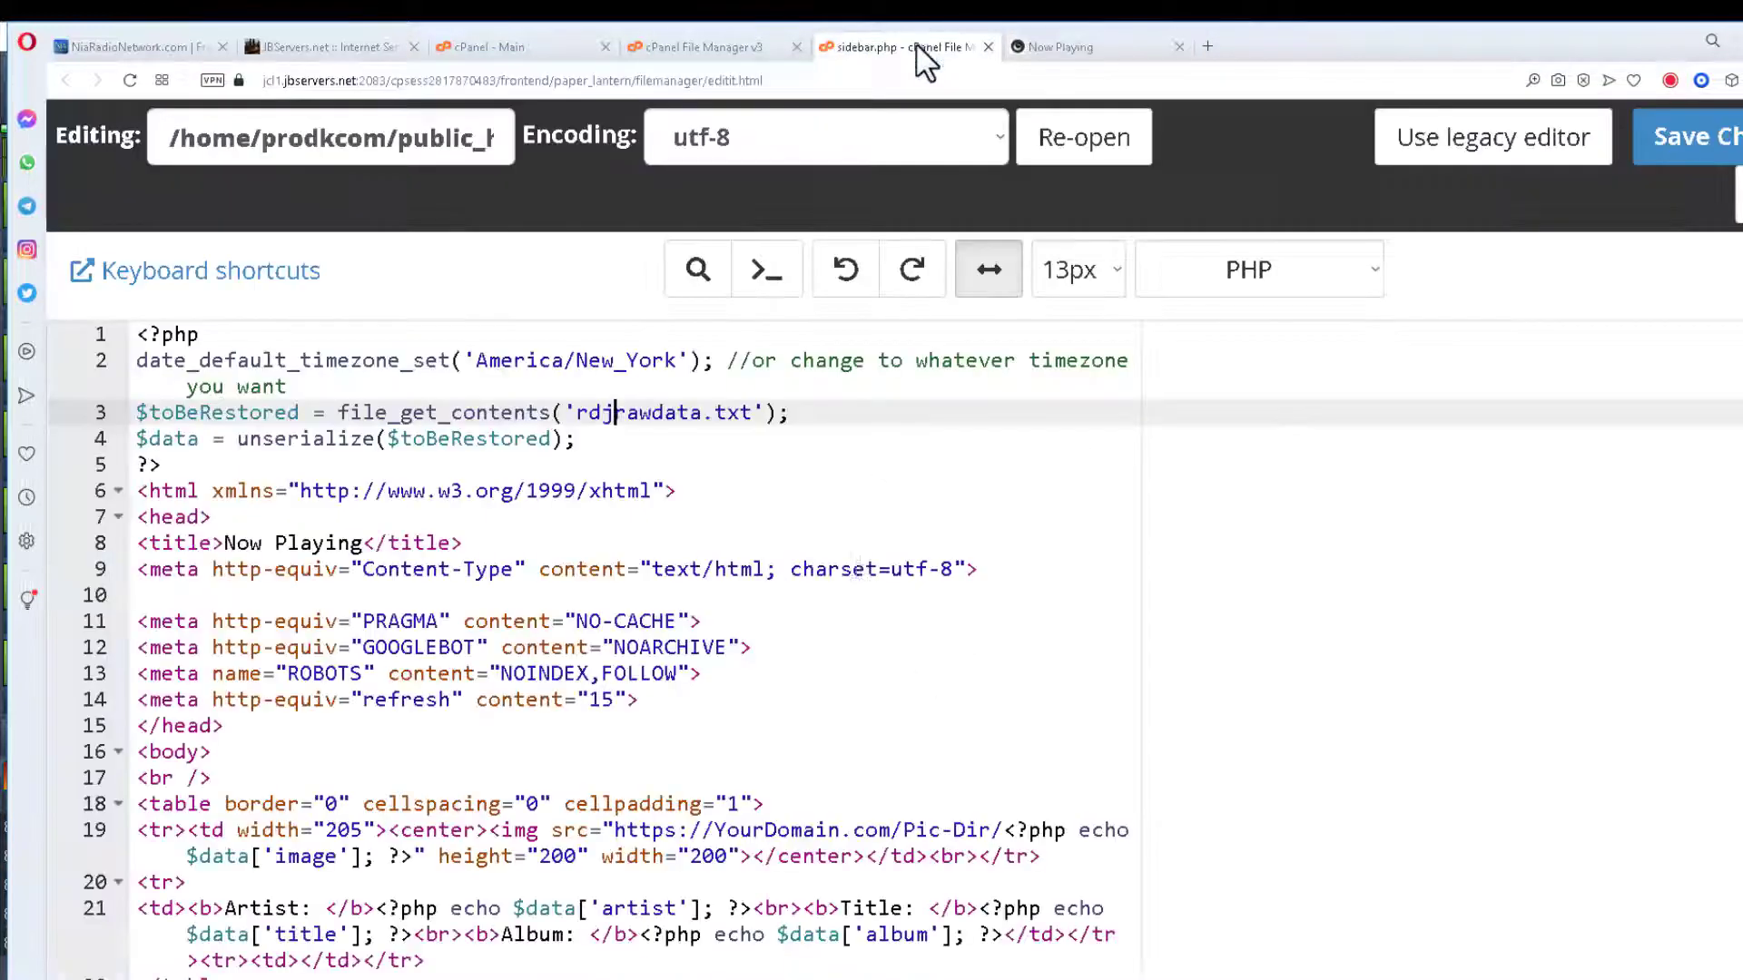
Replace sidebar.php's YourDomain Pic-Dir placeholder with the pictures URL and save.
left_click(618, 831)
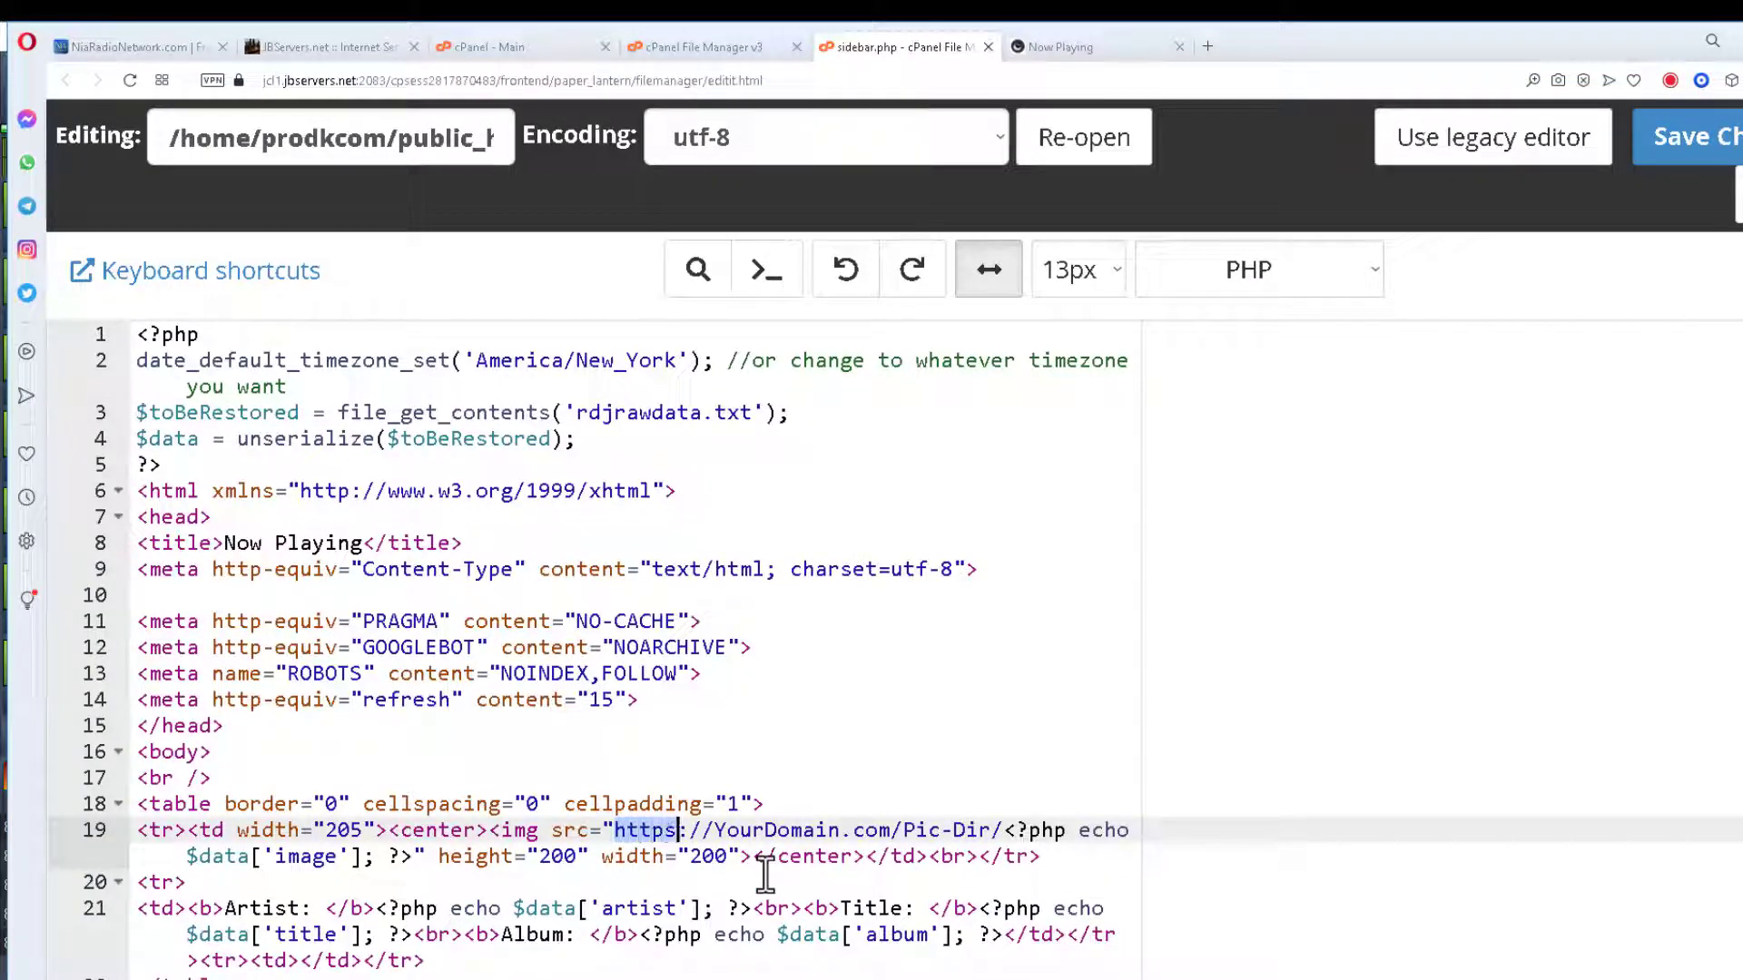
key("shift+Right")
key("shift+Right")
key("shift+Right")
key("shift+Right")
key("shift+Right")
key("shift+Right")
key("shift+Right")
key("shift+Right")
key("shift+Right")
key("shift+Right")
key("shift+Right")
key("shift+Right")
key("shift+Right")
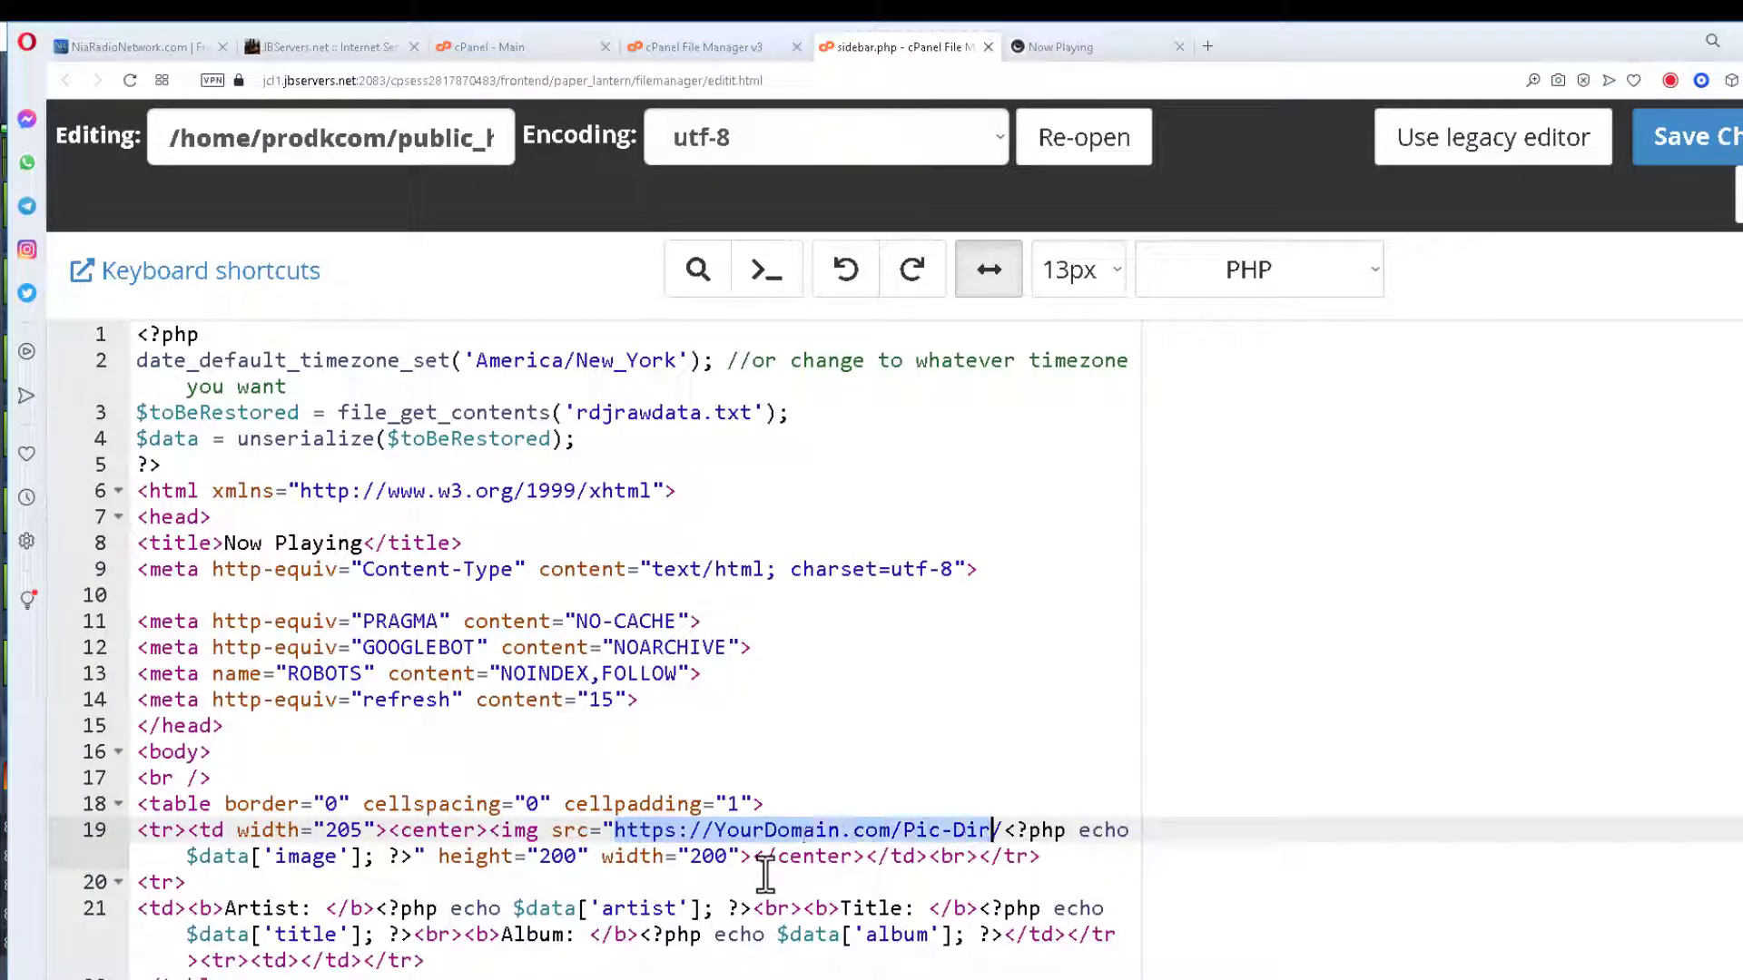
key("ctrl+v")
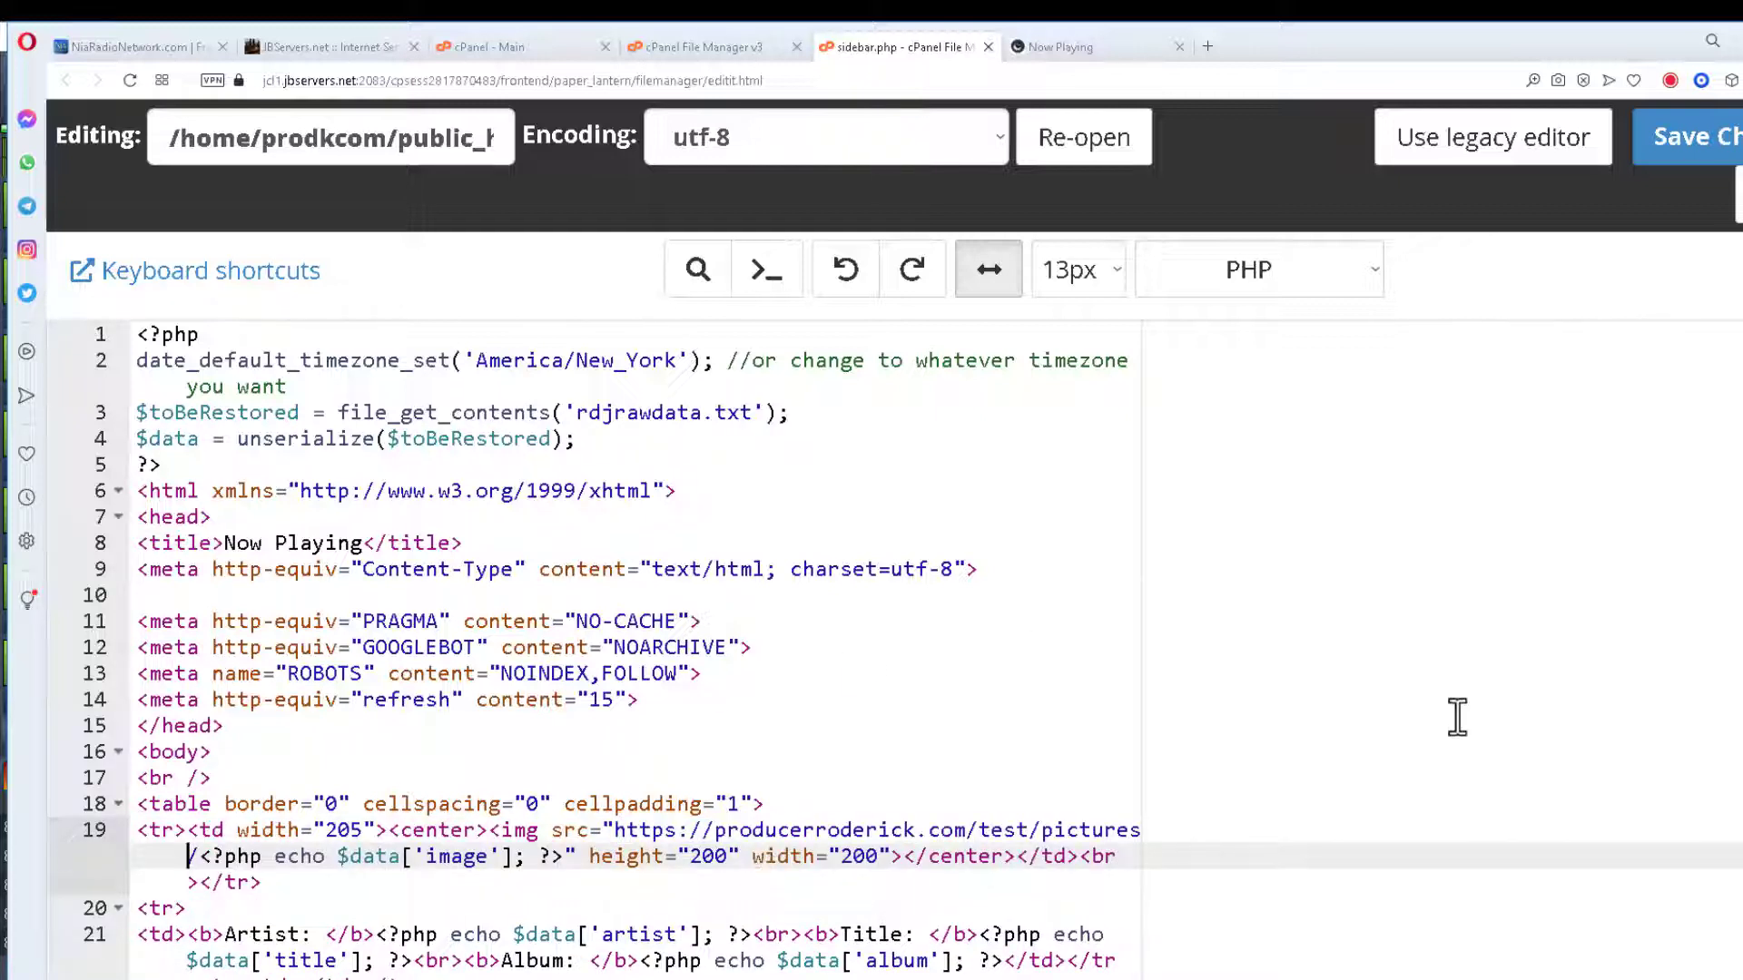
left_click(1694, 150)
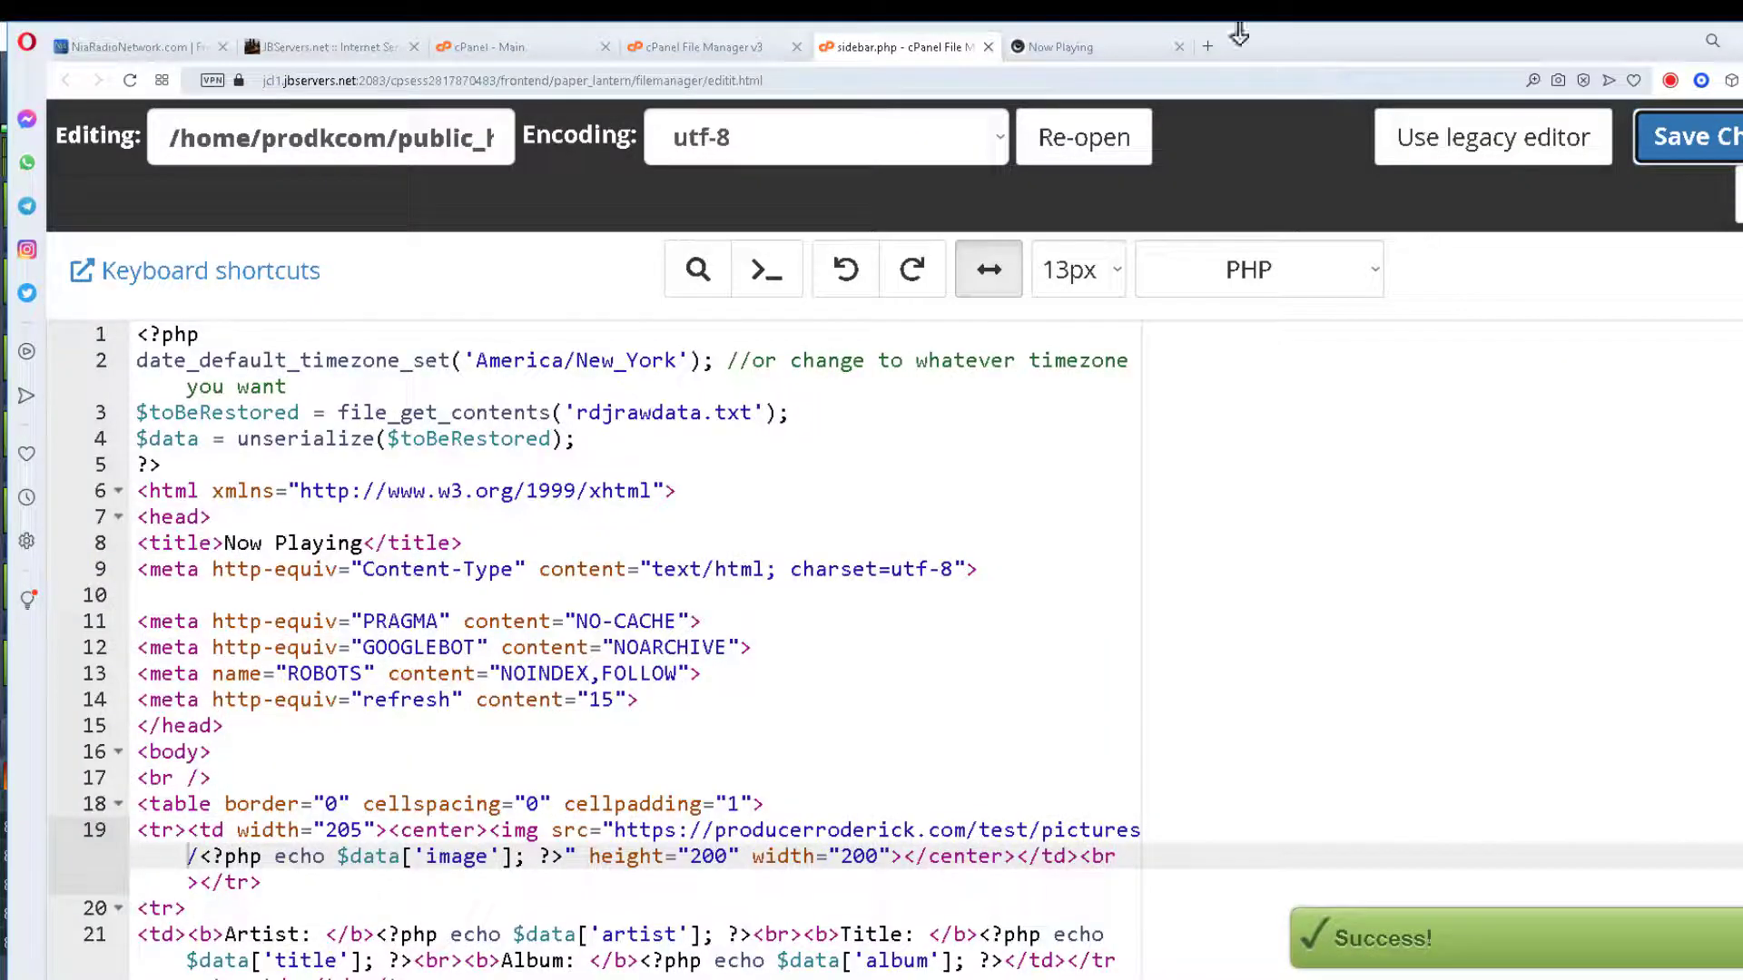
left_click(1062, 47)
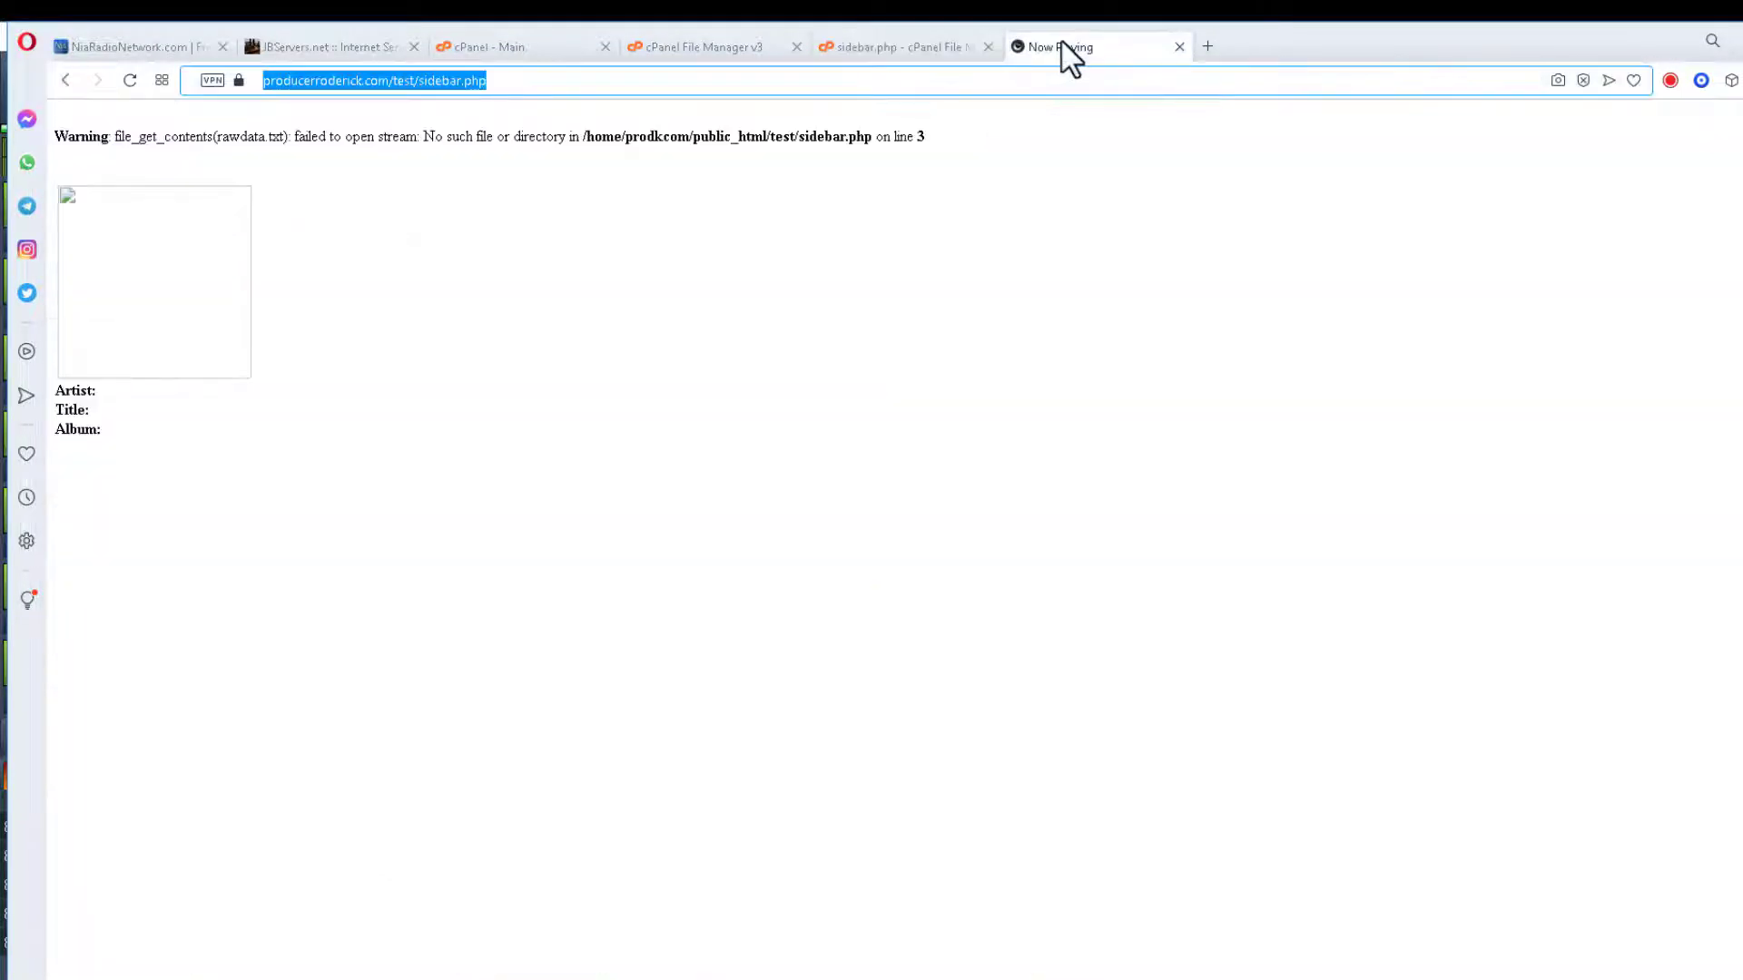
Reload sidebar.php to see the NuDisco Vol. 2 cover and compare with the station's now playing.
left_click(132, 80)
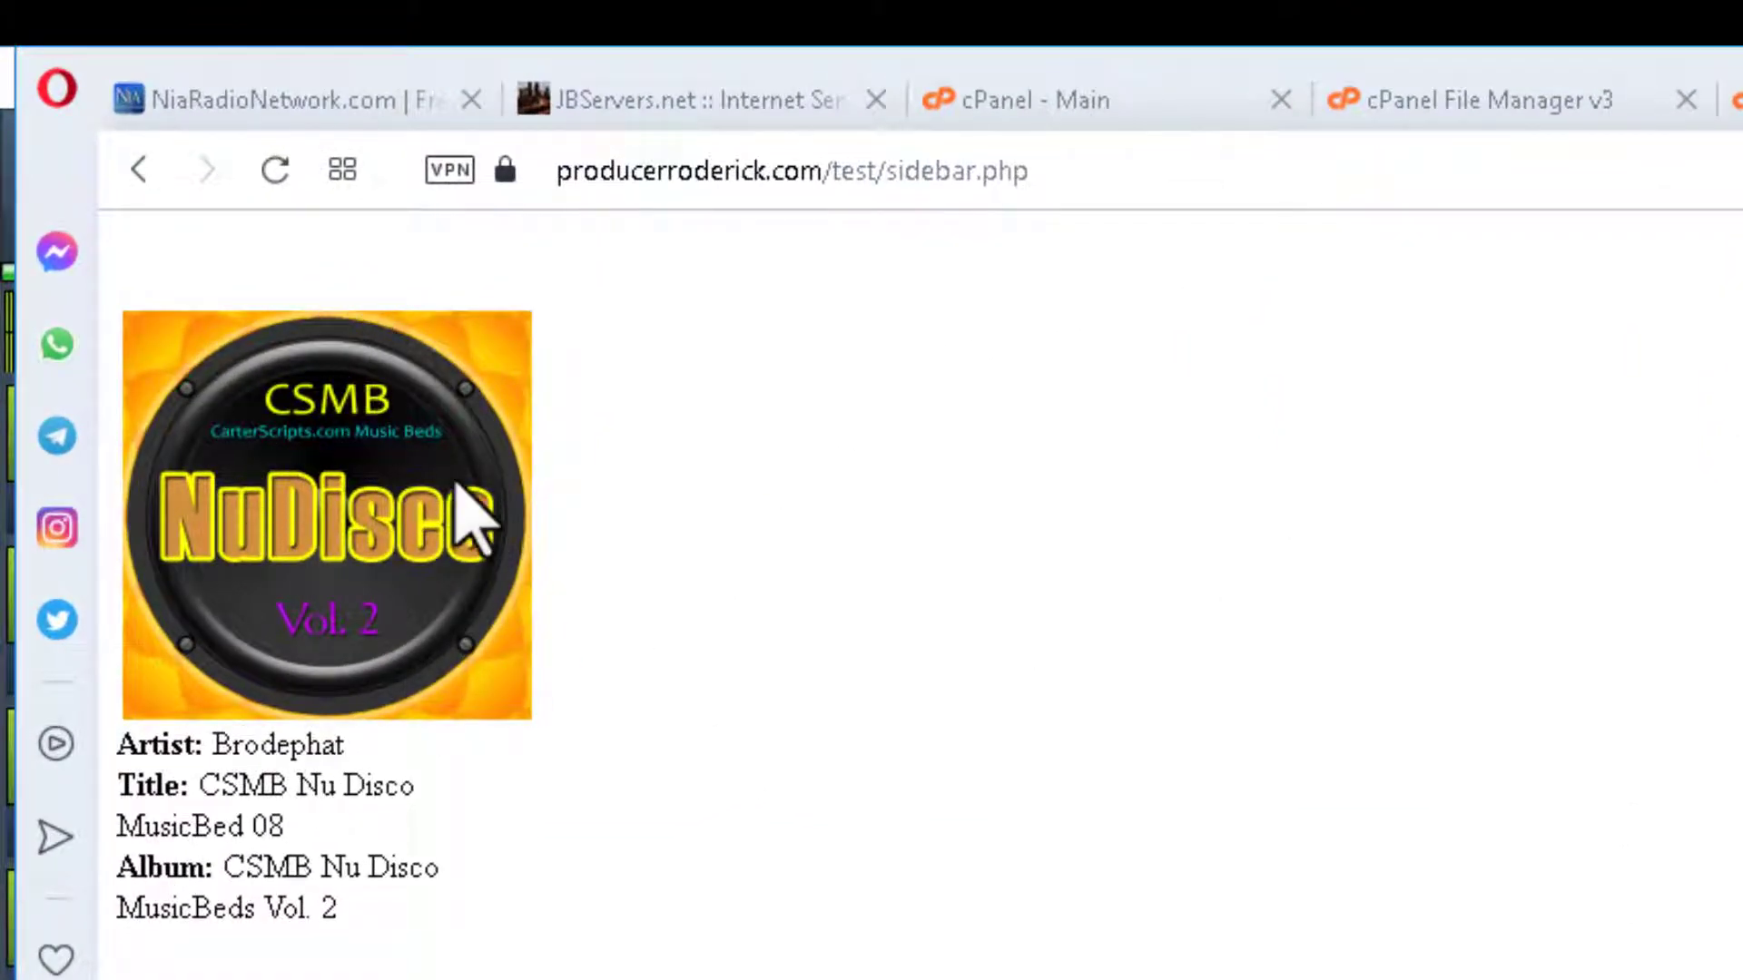
left_click(267, 100)
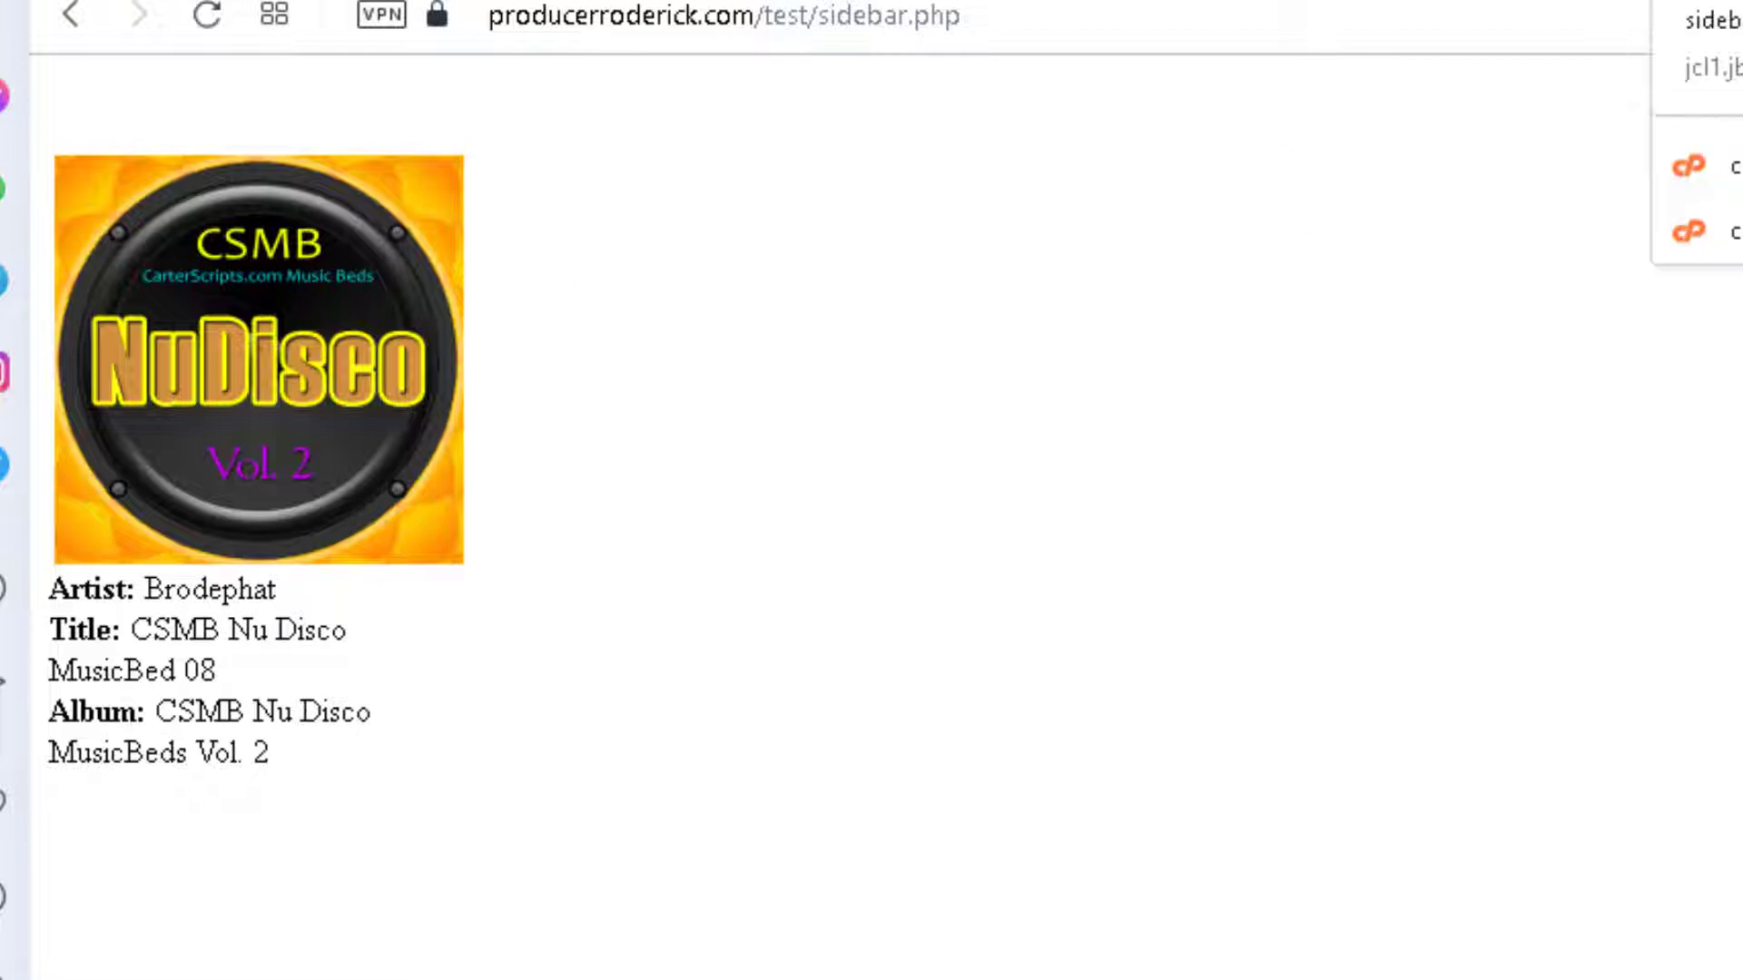
left_click(1135, 9)
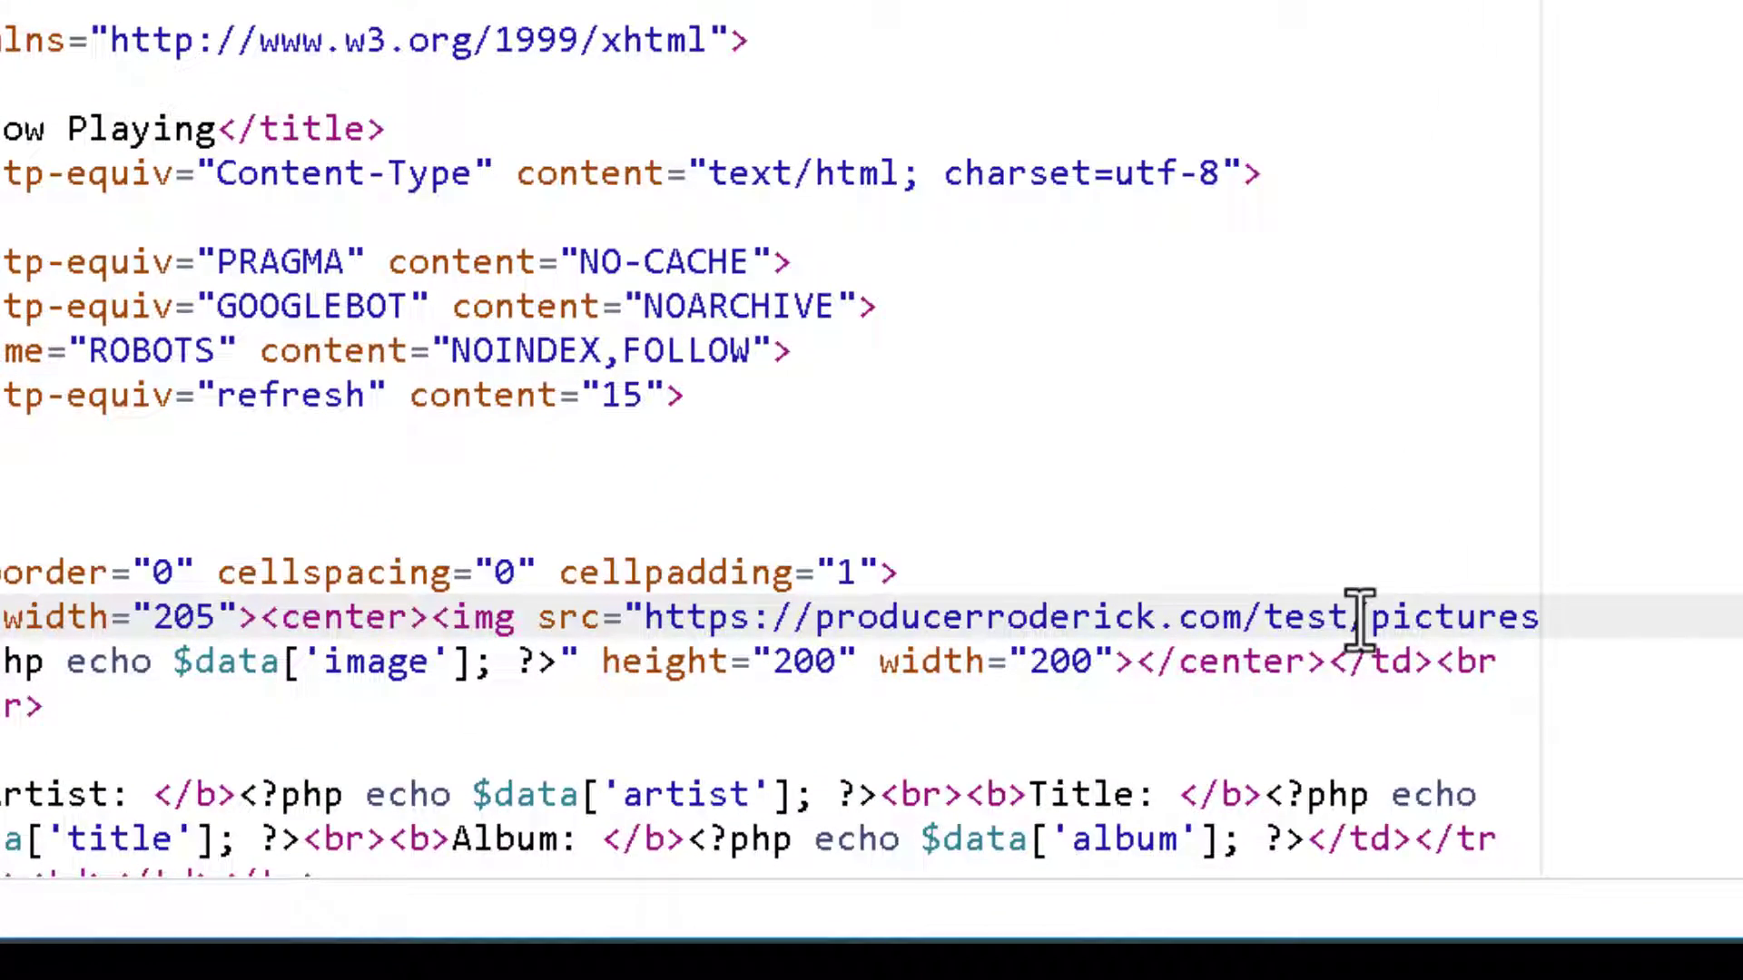
left_click_drag(1359, 620, 648, 604)
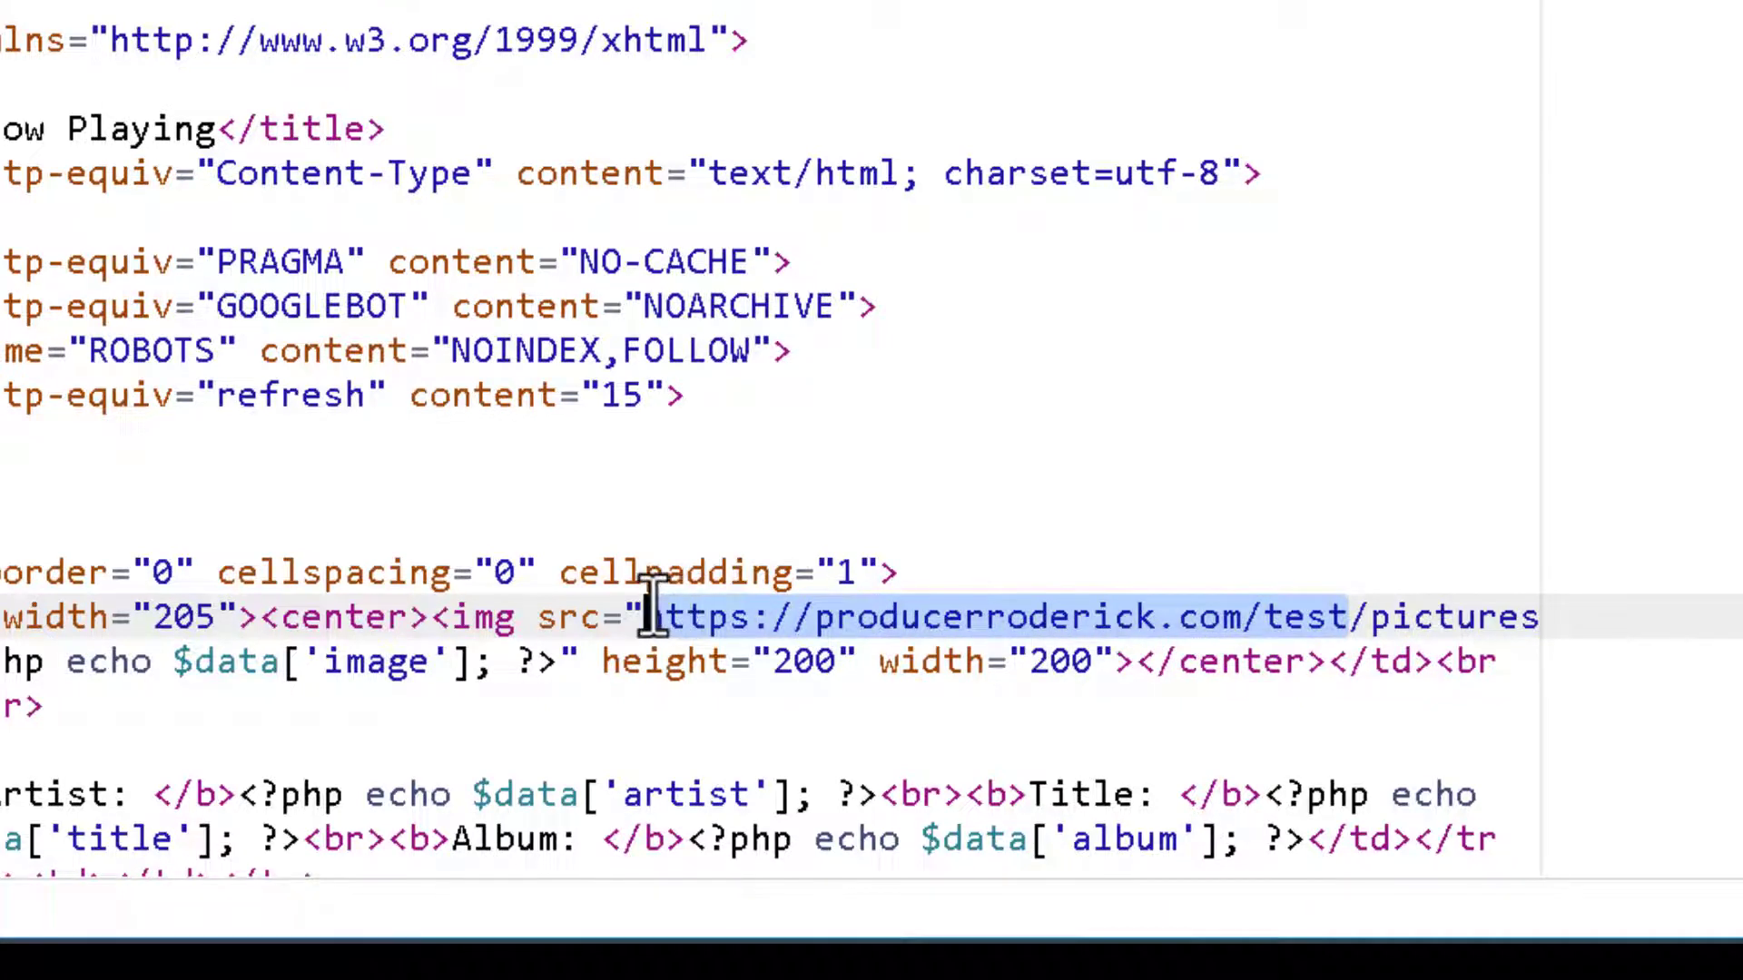
key("Delete")
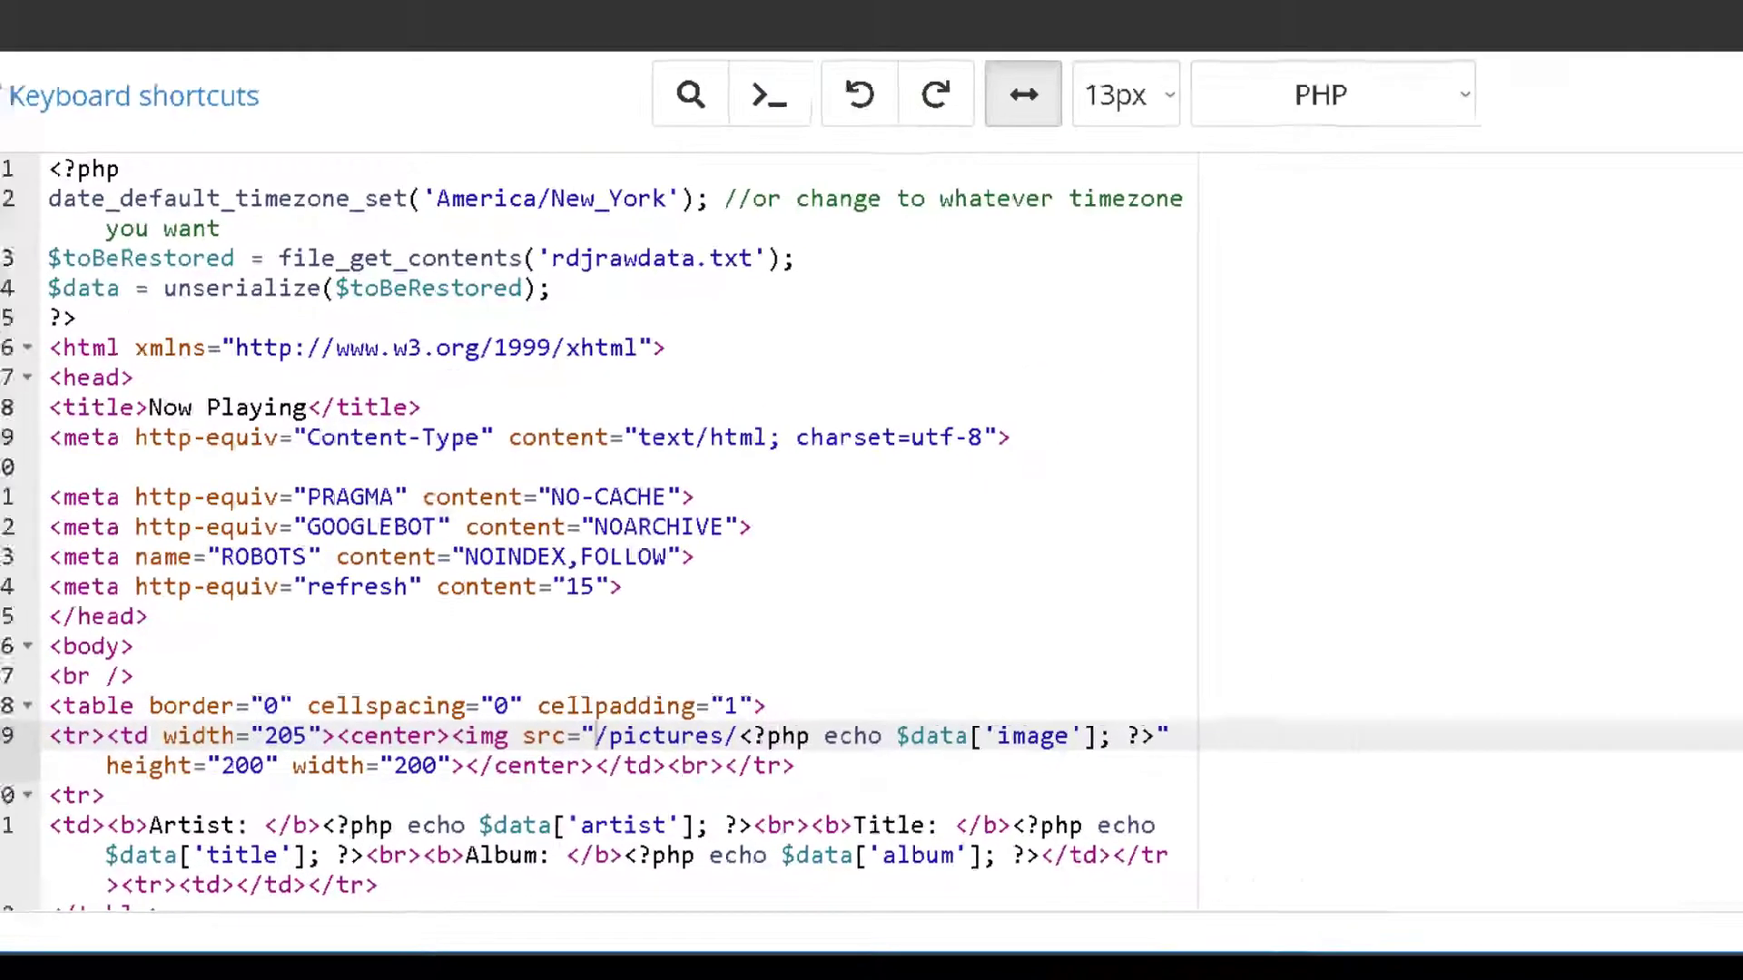
left_click(1629, 128)
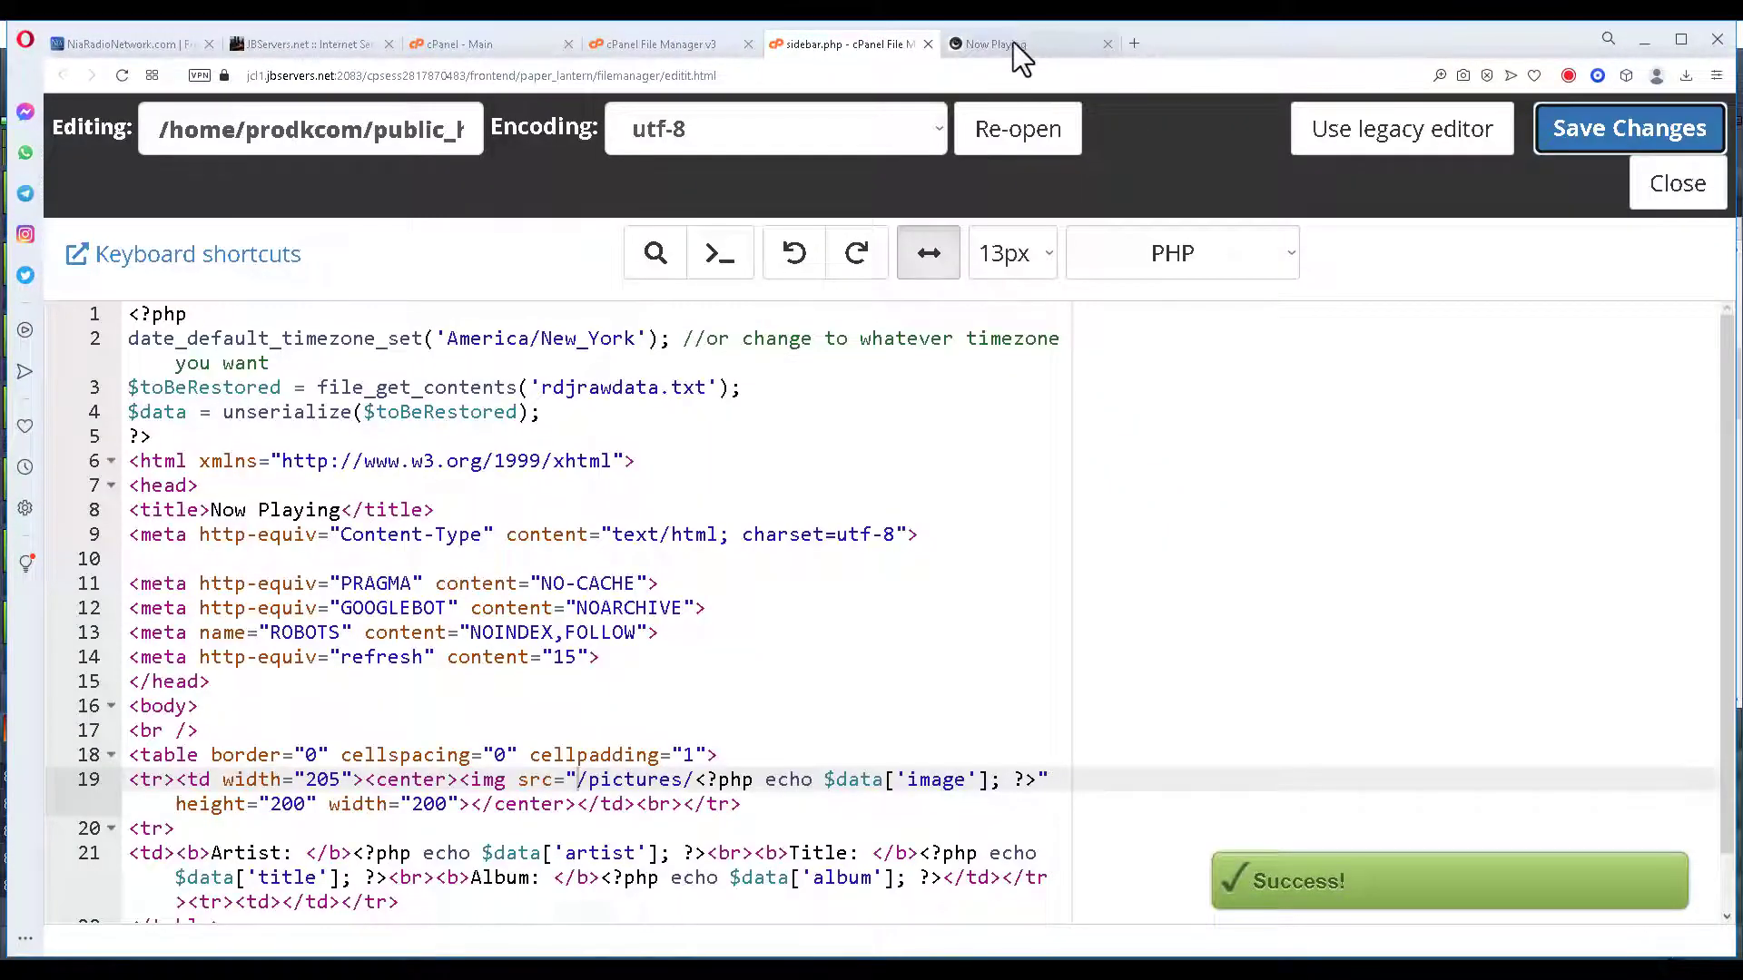
left_click(1013, 42)
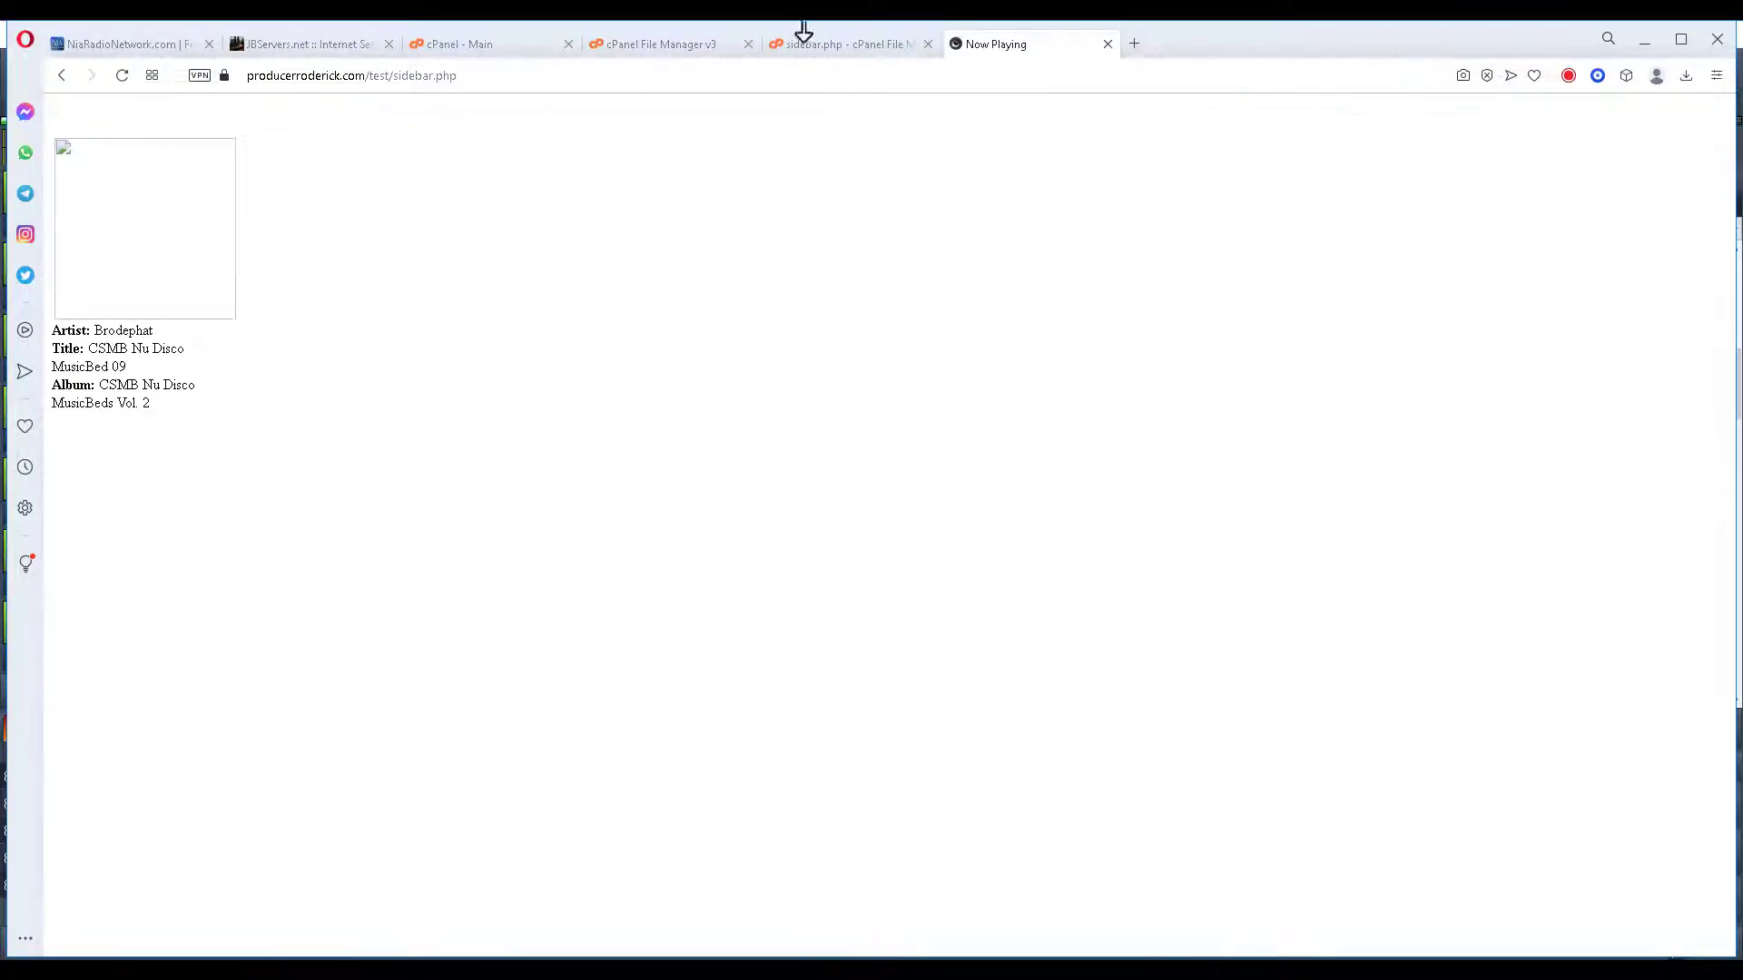
Remove the leading slash for a relative pictures/ path, save, and confirm MusicBed 09's cover appears.
left_click(636, 44)
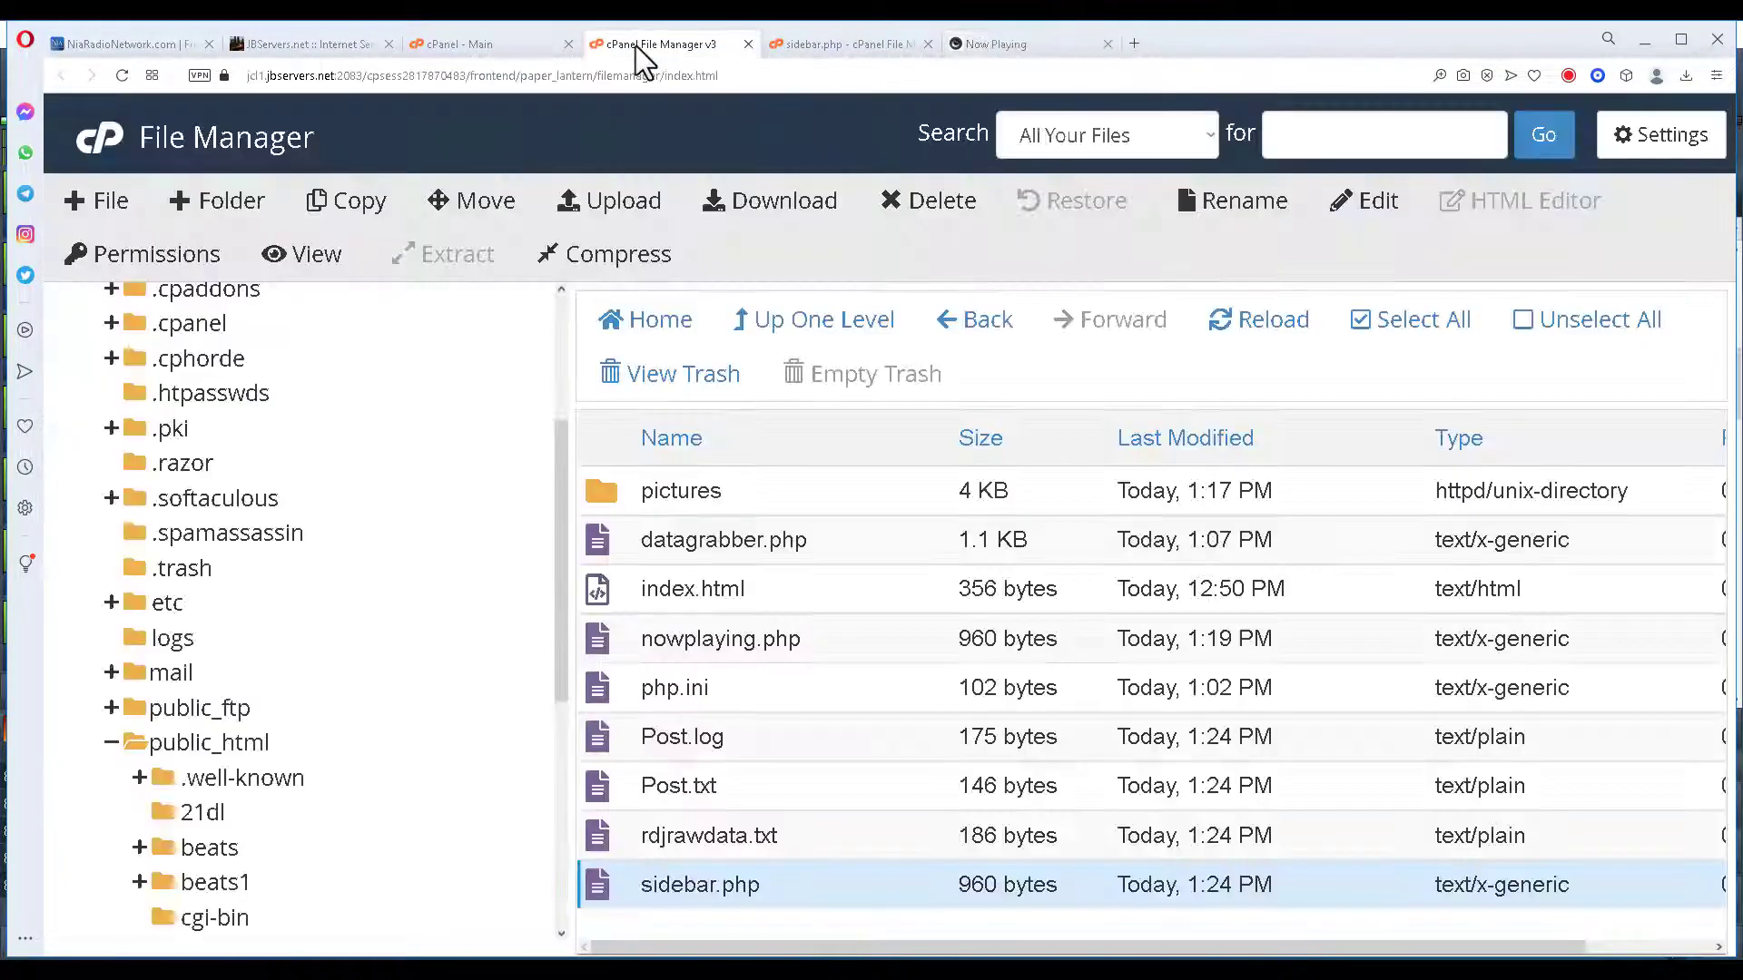
left_click(797, 46)
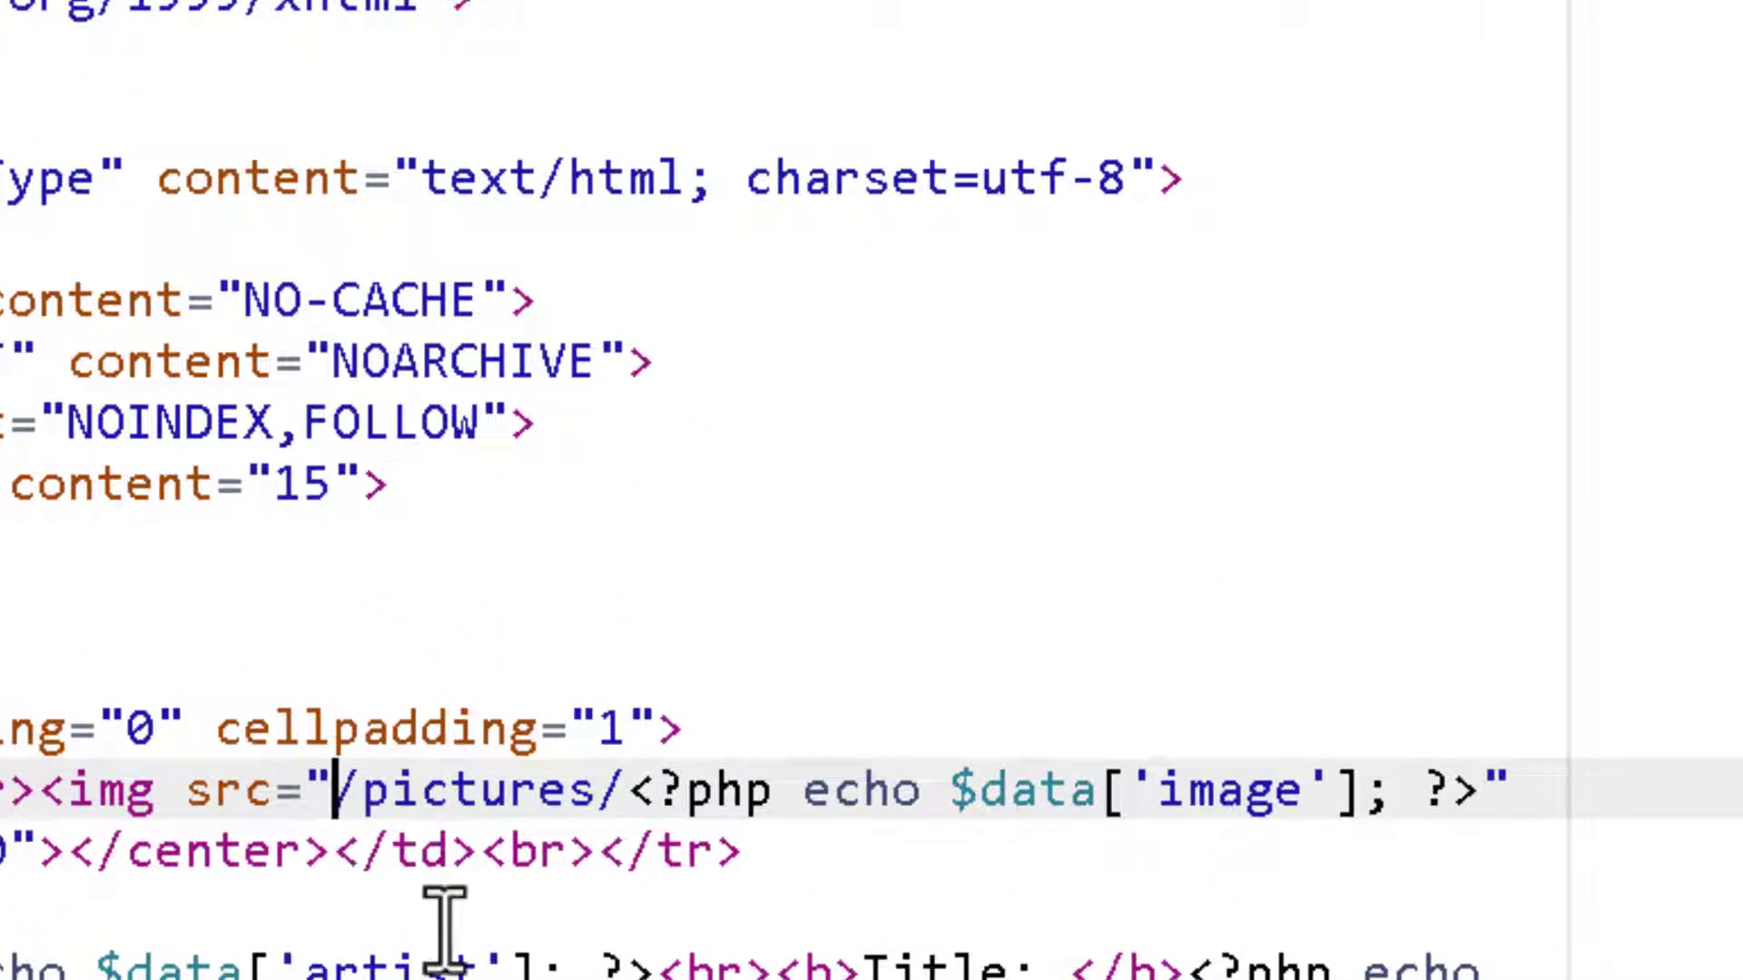
key("Delete")
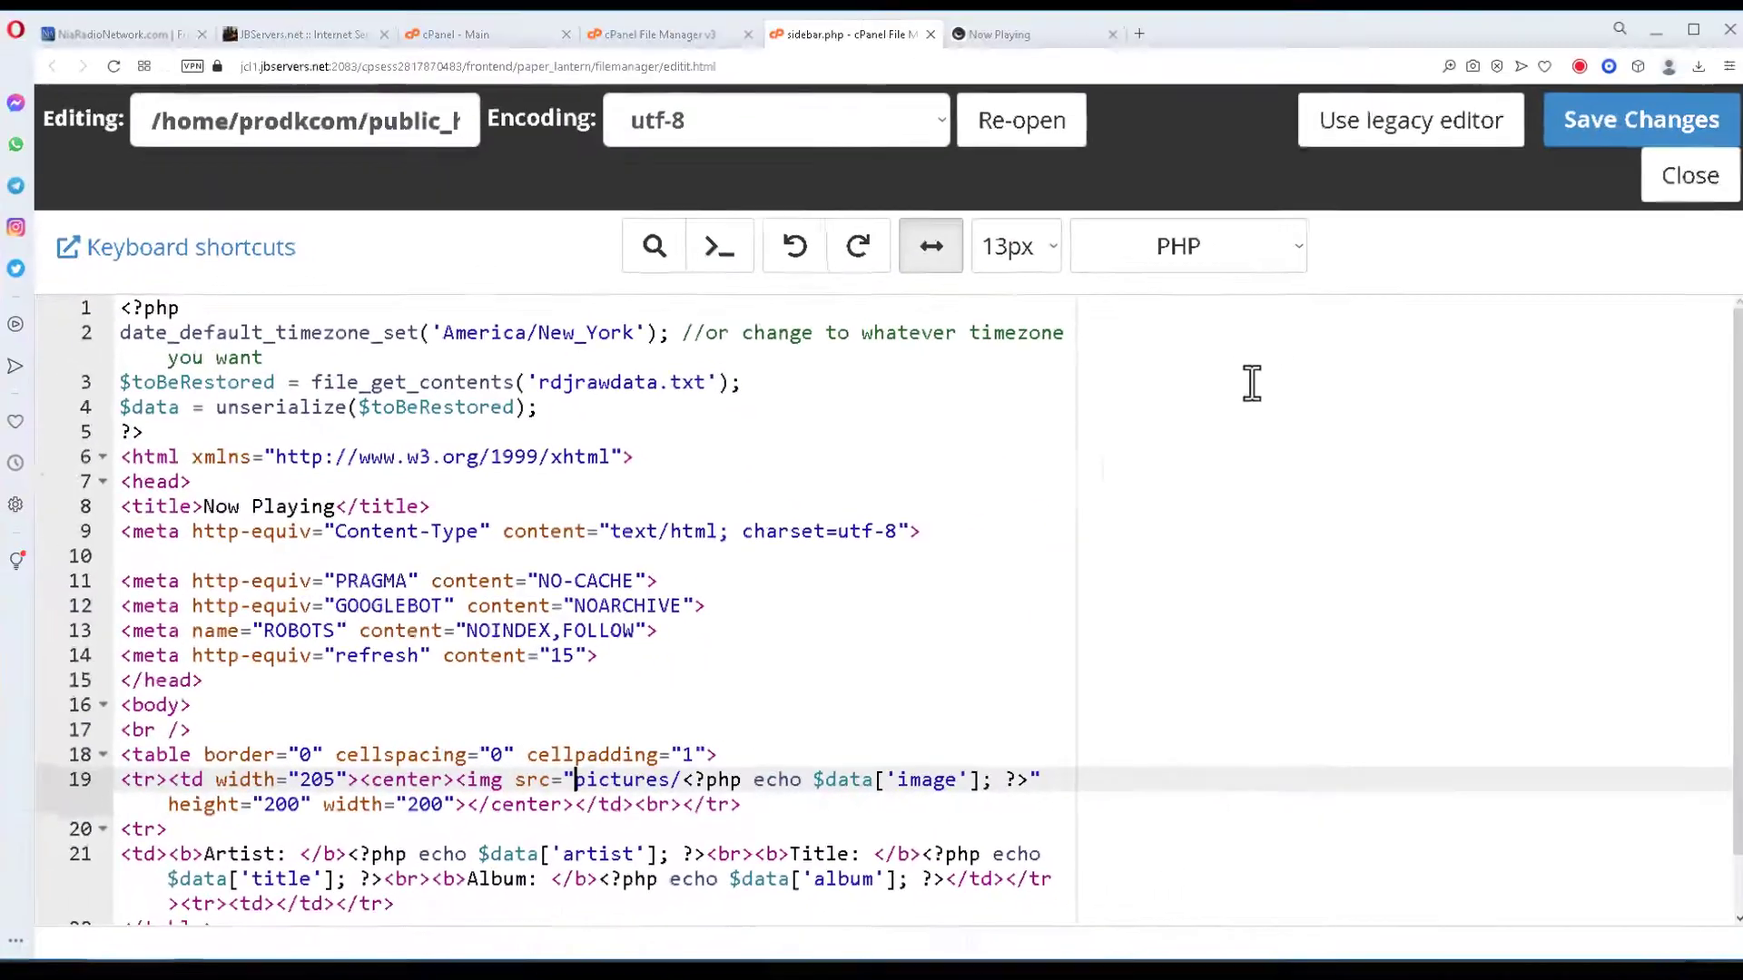
left_click(1621, 131)
left_click(1040, 46)
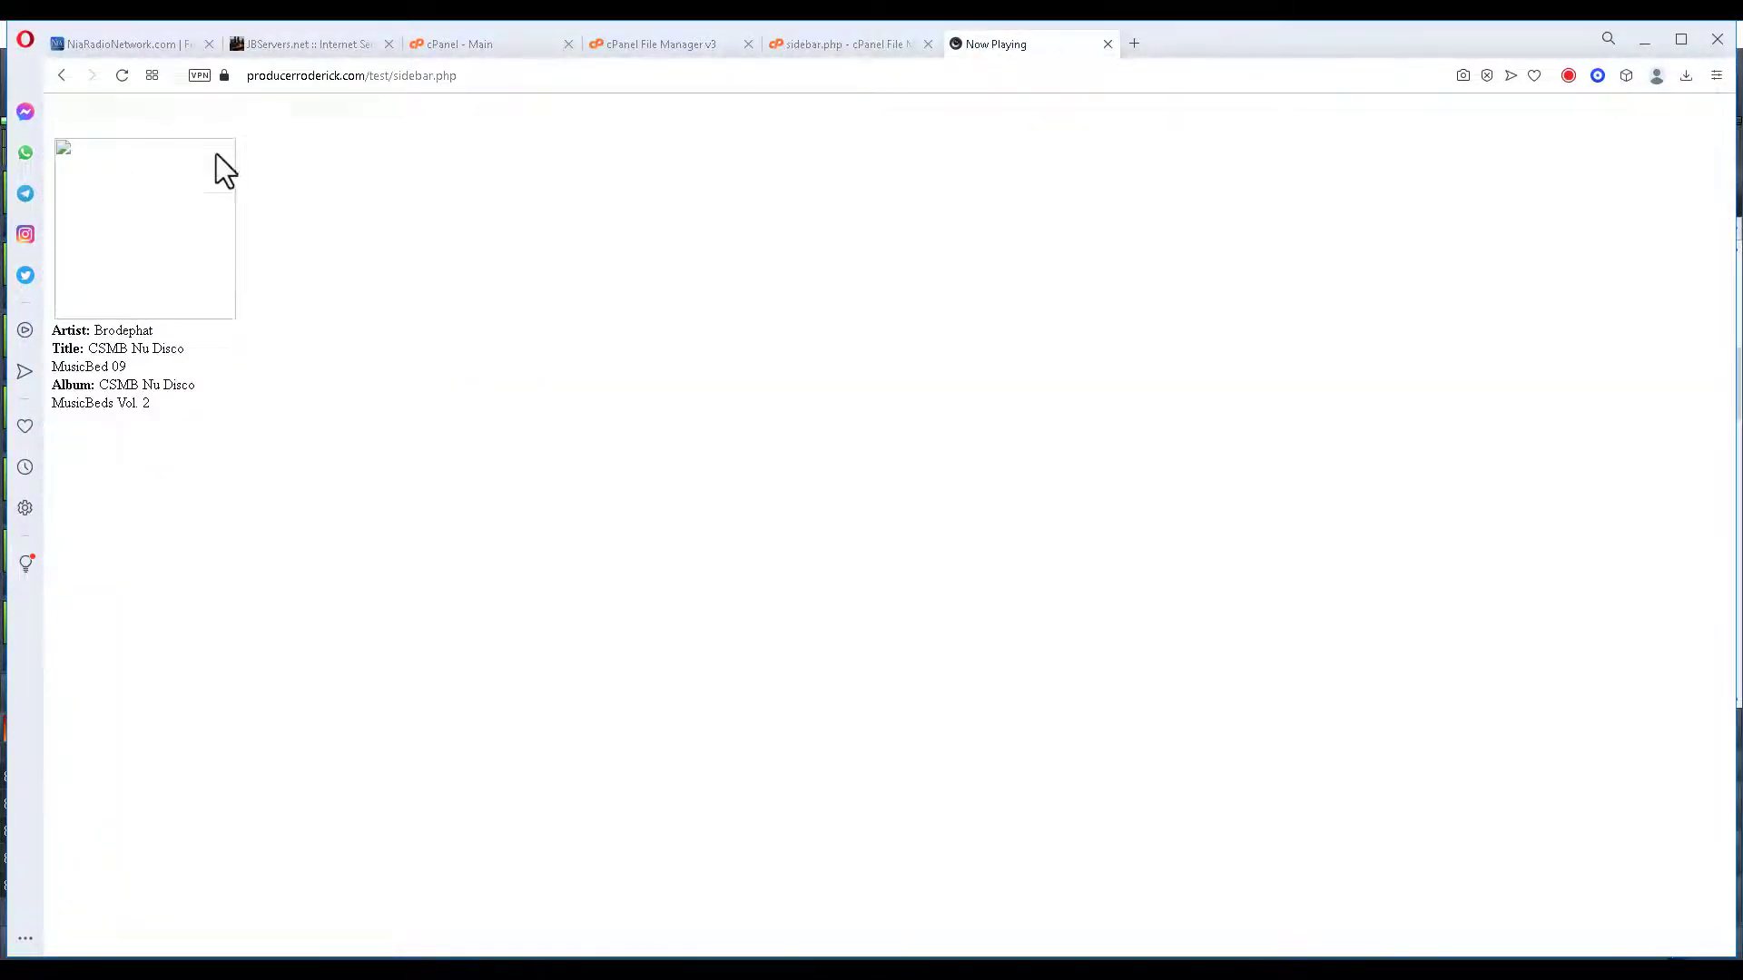
left_click(122, 76)
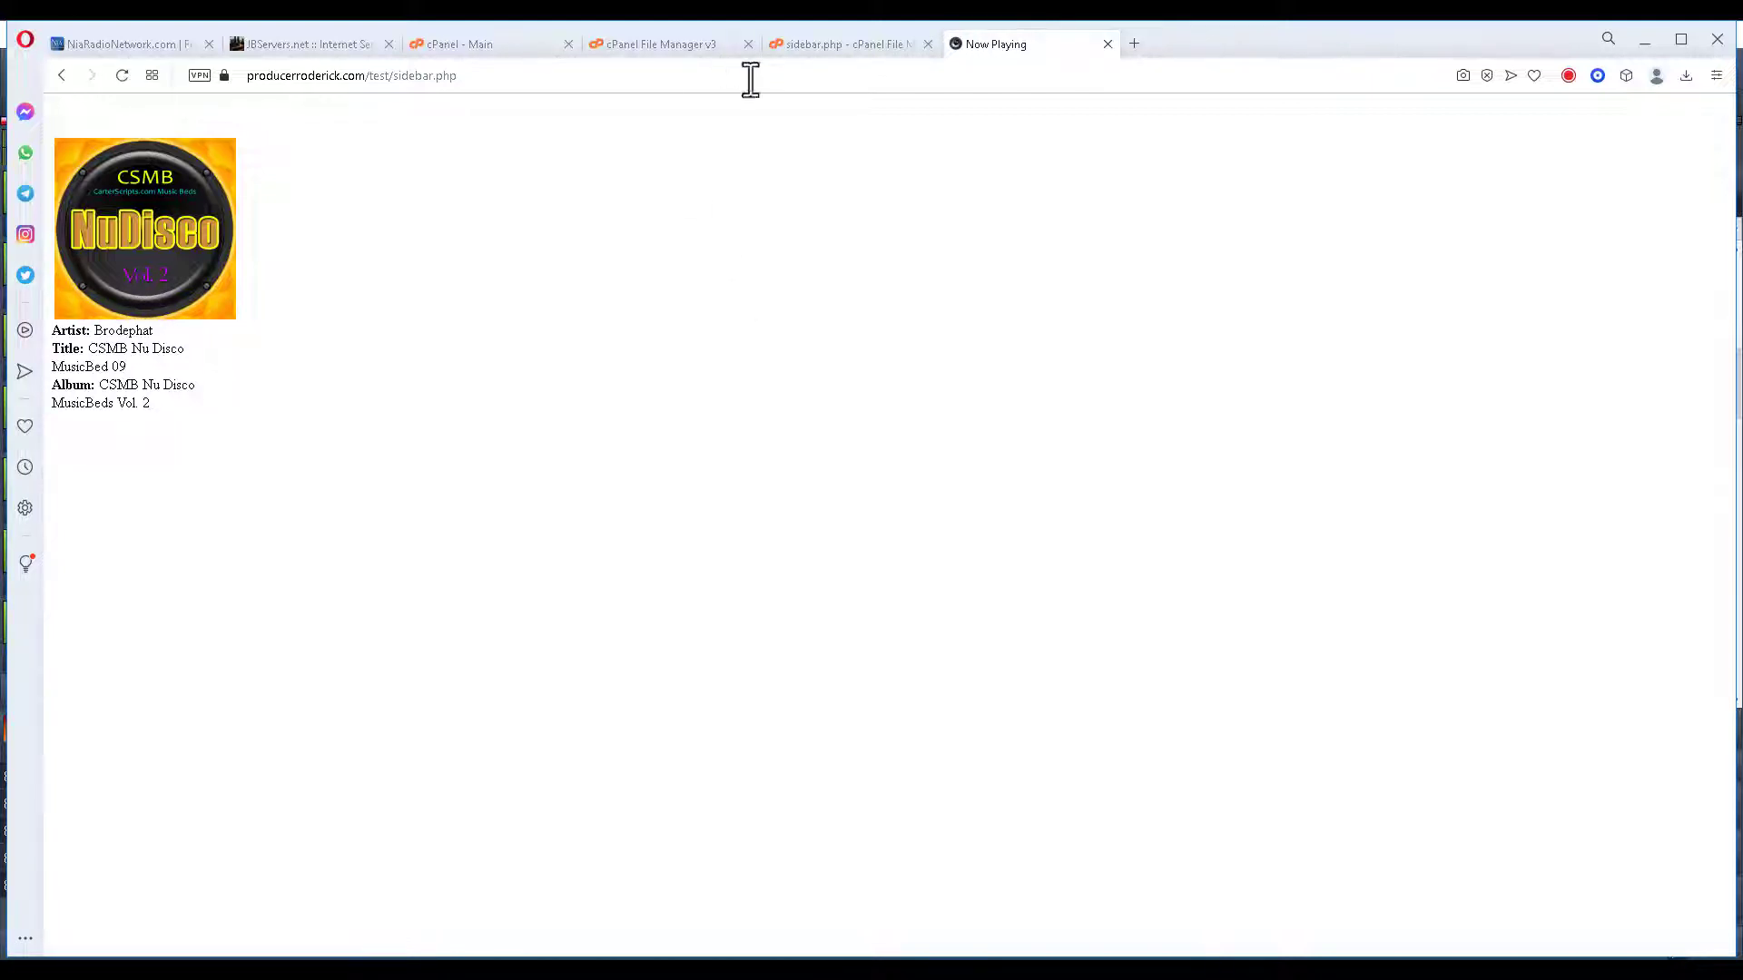
left_click(832, 42)
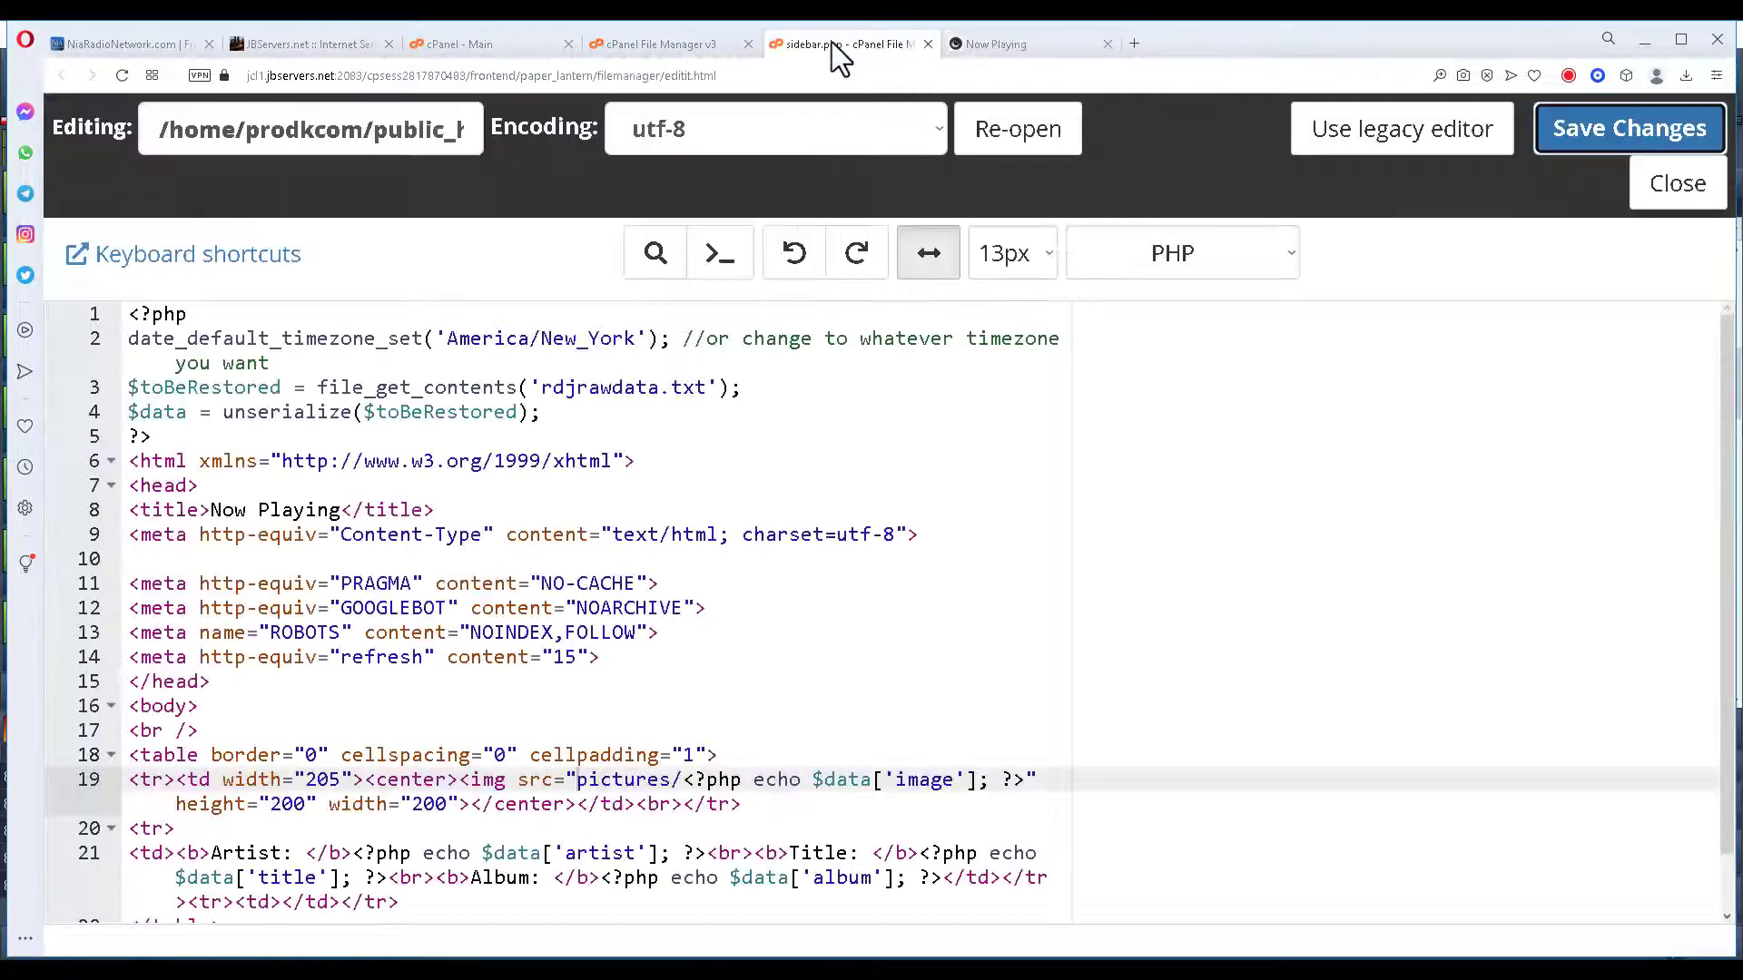
Reopen sidebar.php in the editor to review its relative image path.
left_click(1678, 186)
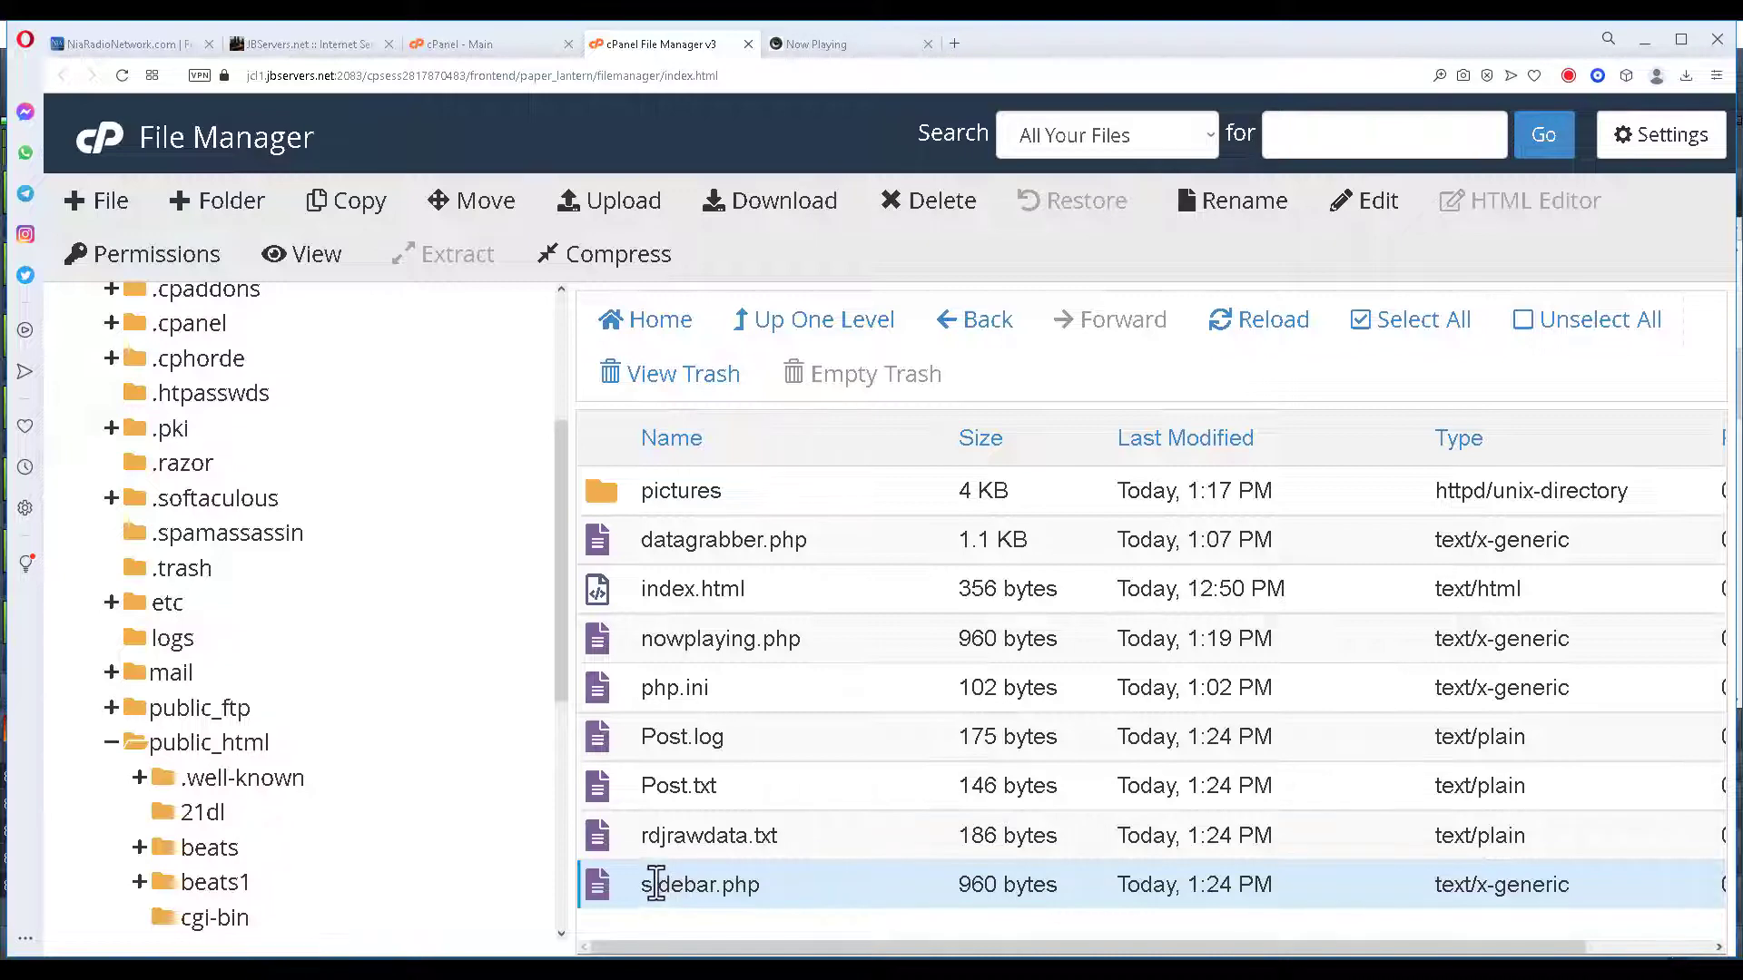
right_click(655, 883)
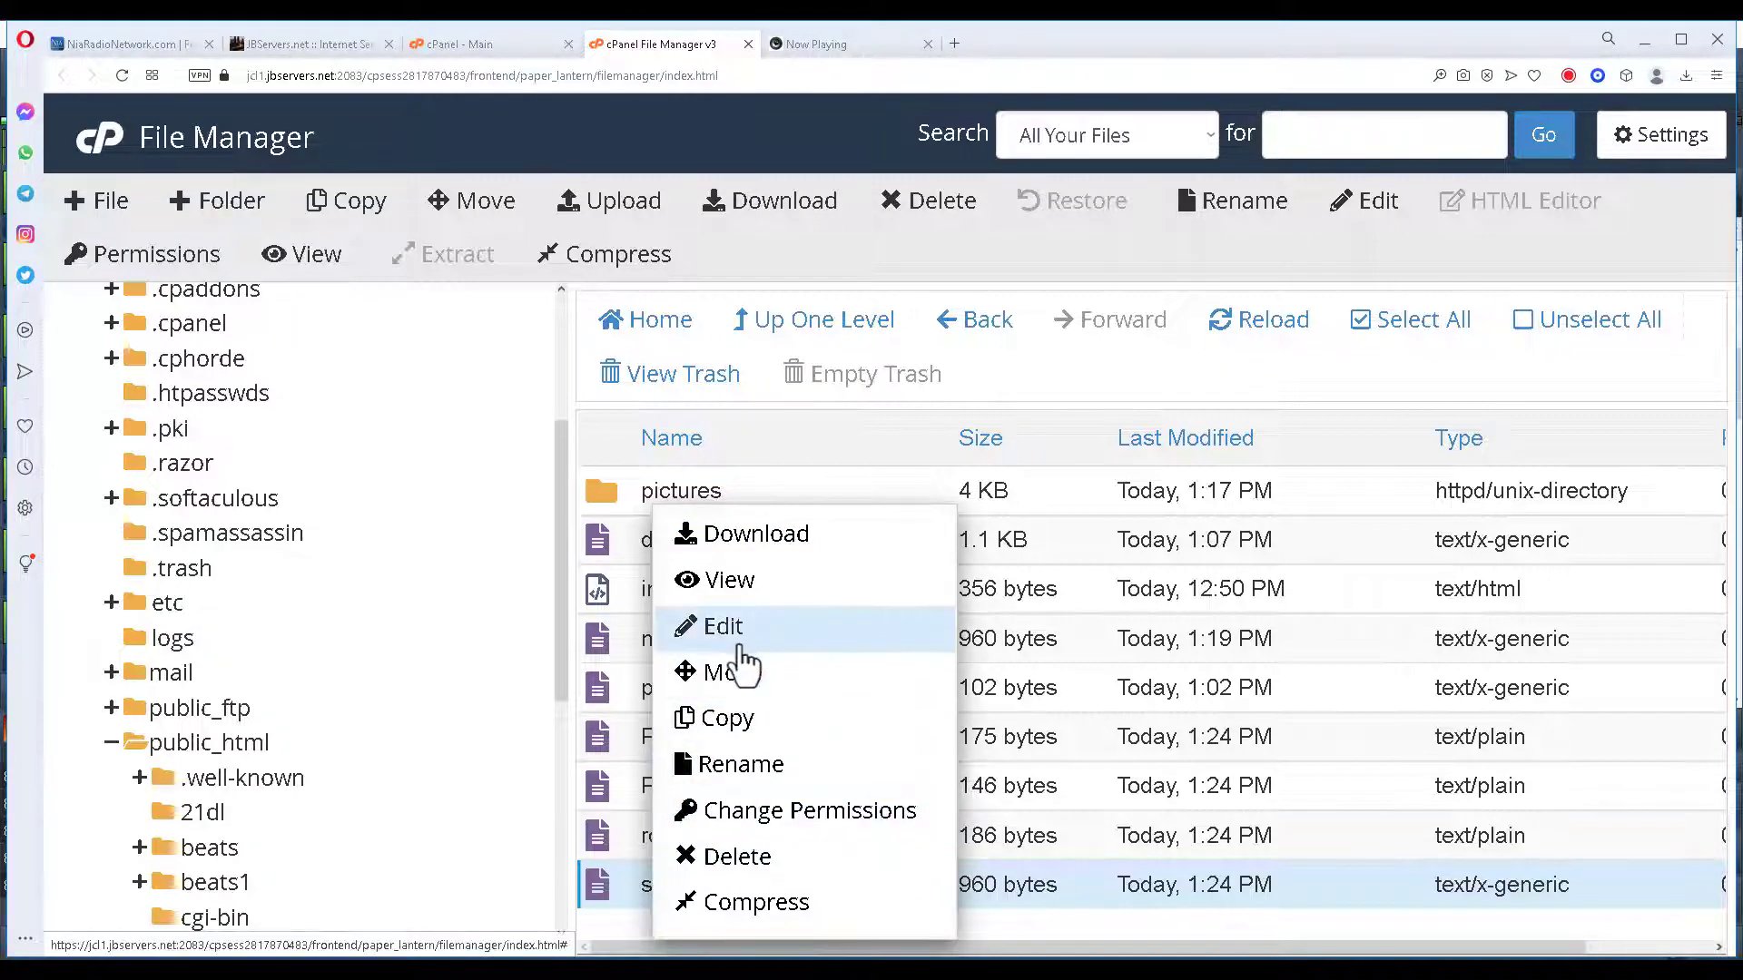
left_click(724, 627)
left_click(1171, 767)
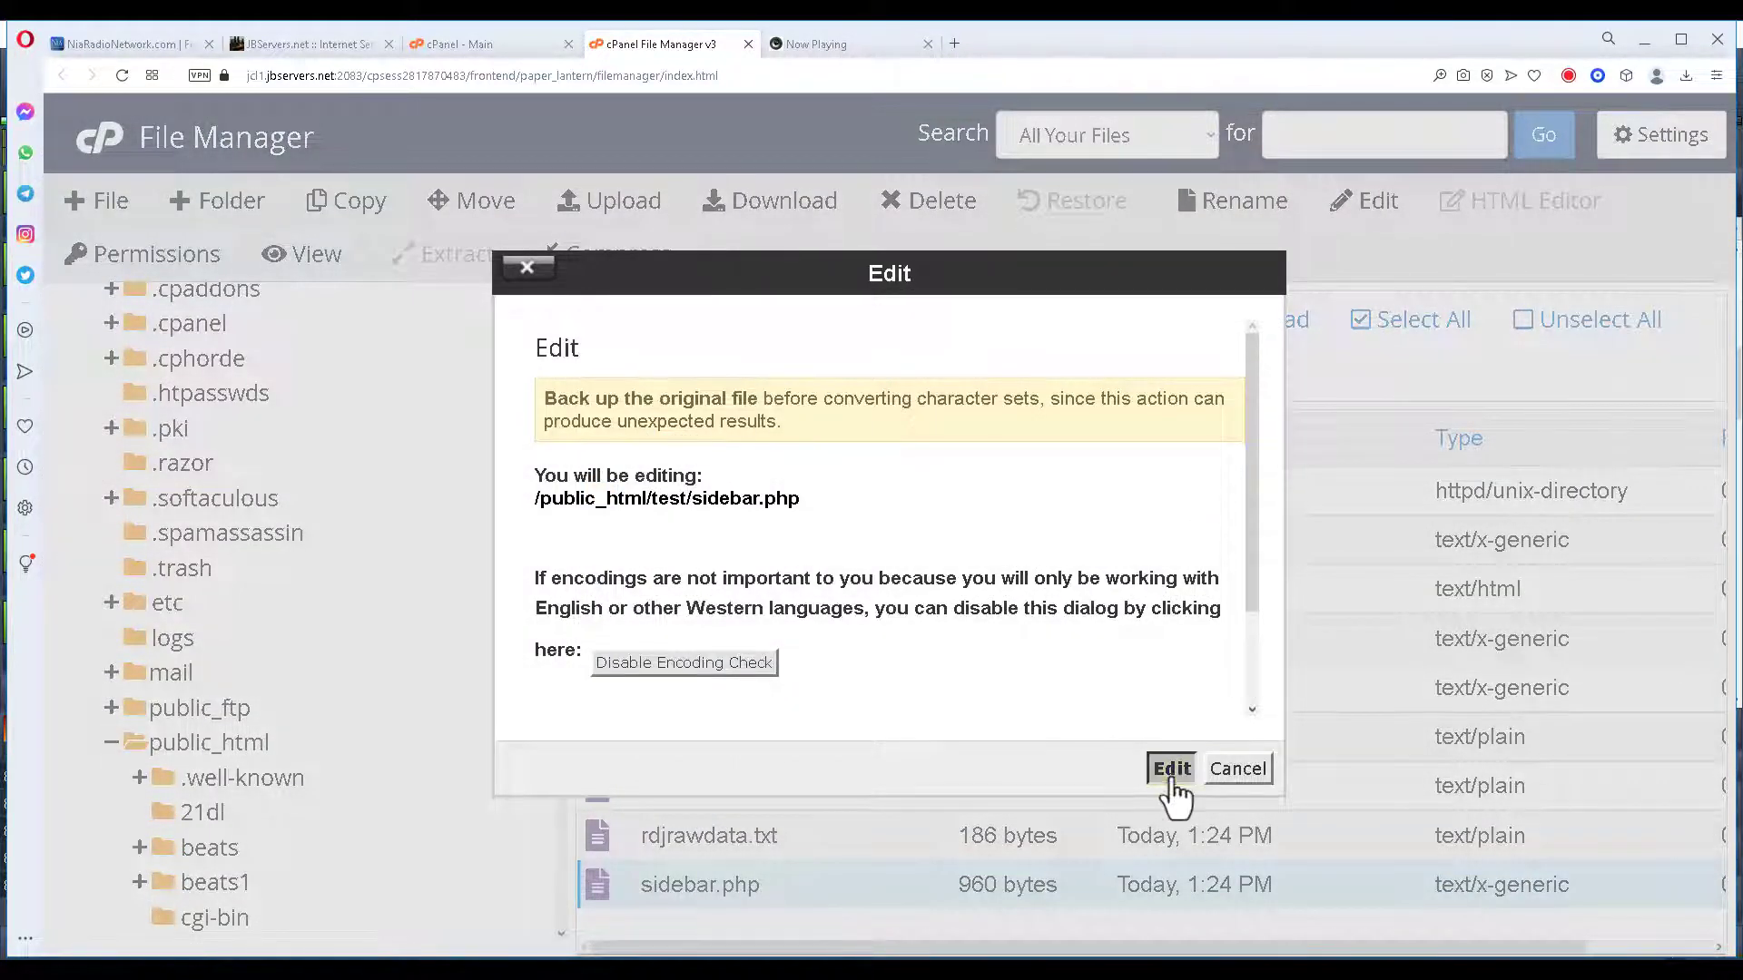
scroll(1178, 478, "down", 1)
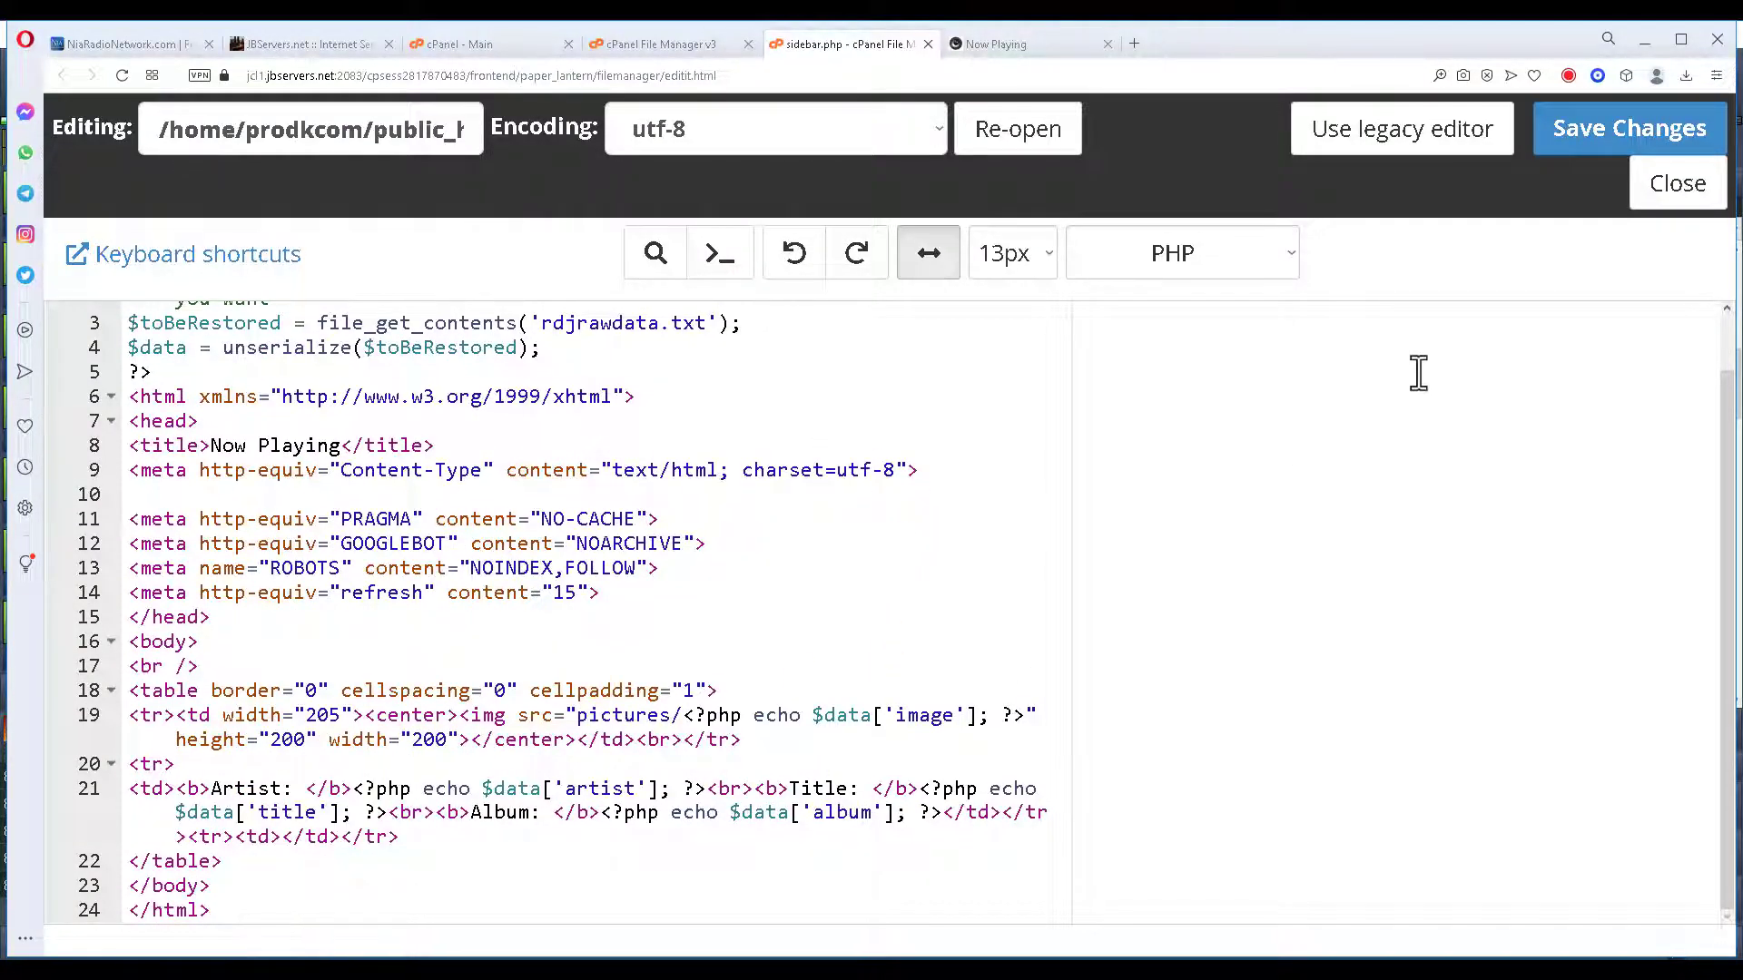
left_click(1686, 192)
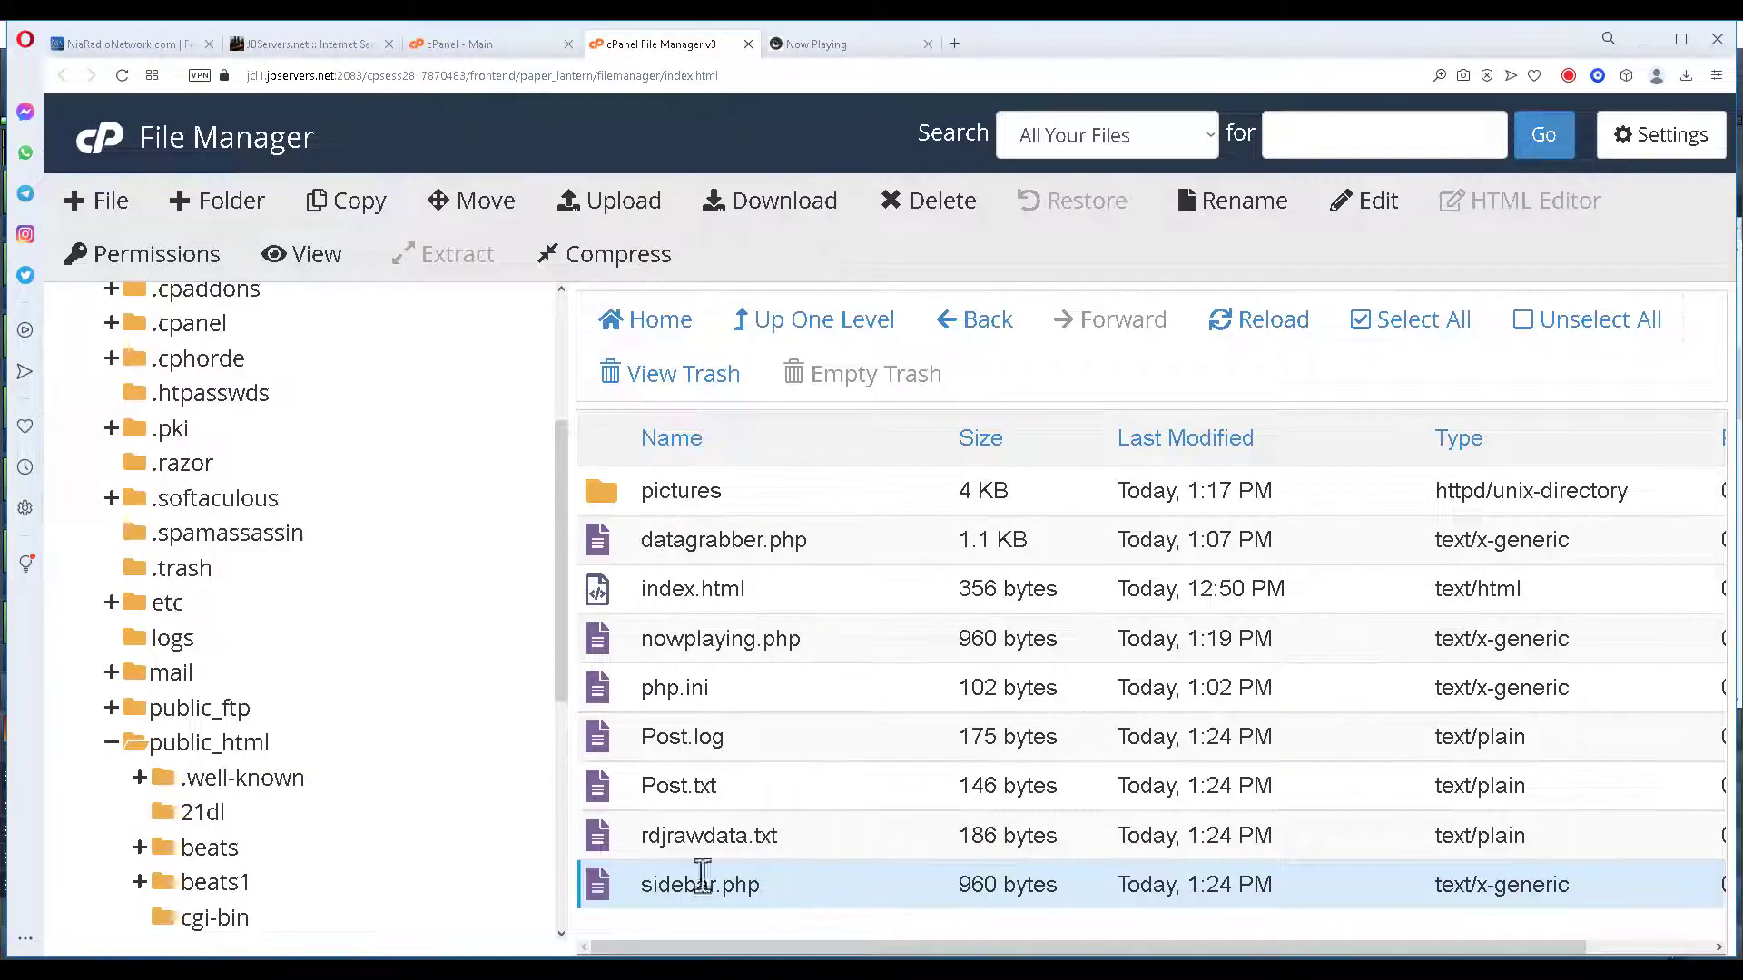
right_click(613, 650)
left_click(671, 628)
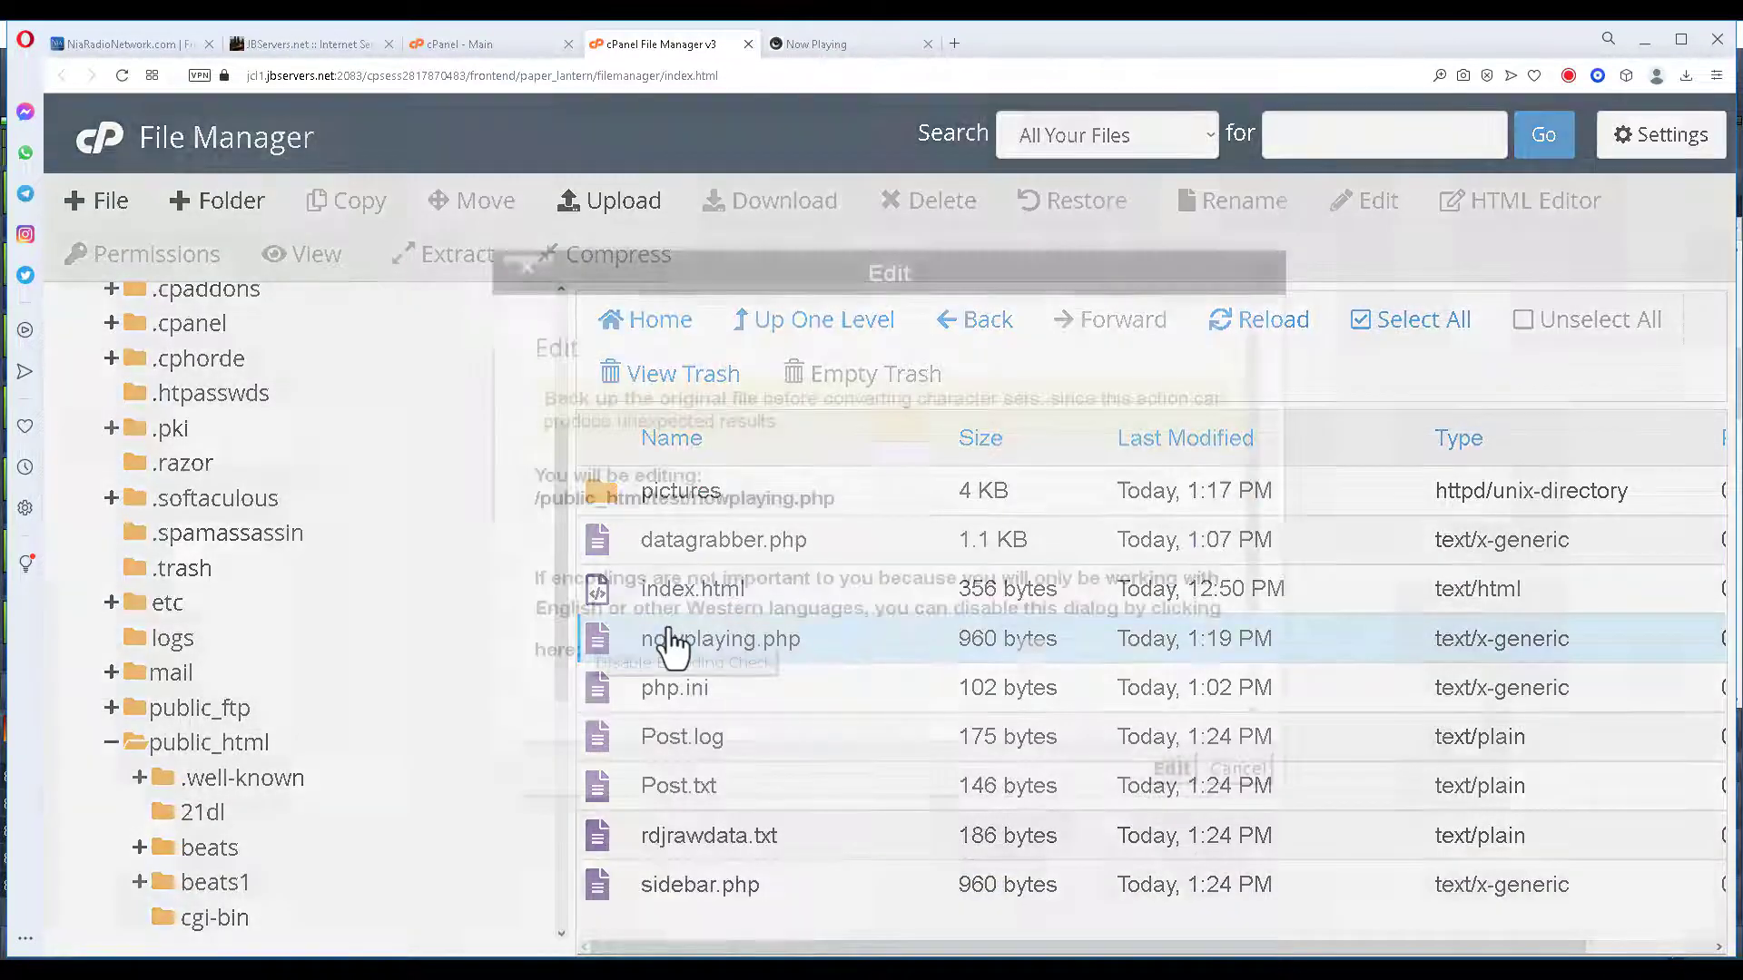
left_click(1171, 769)
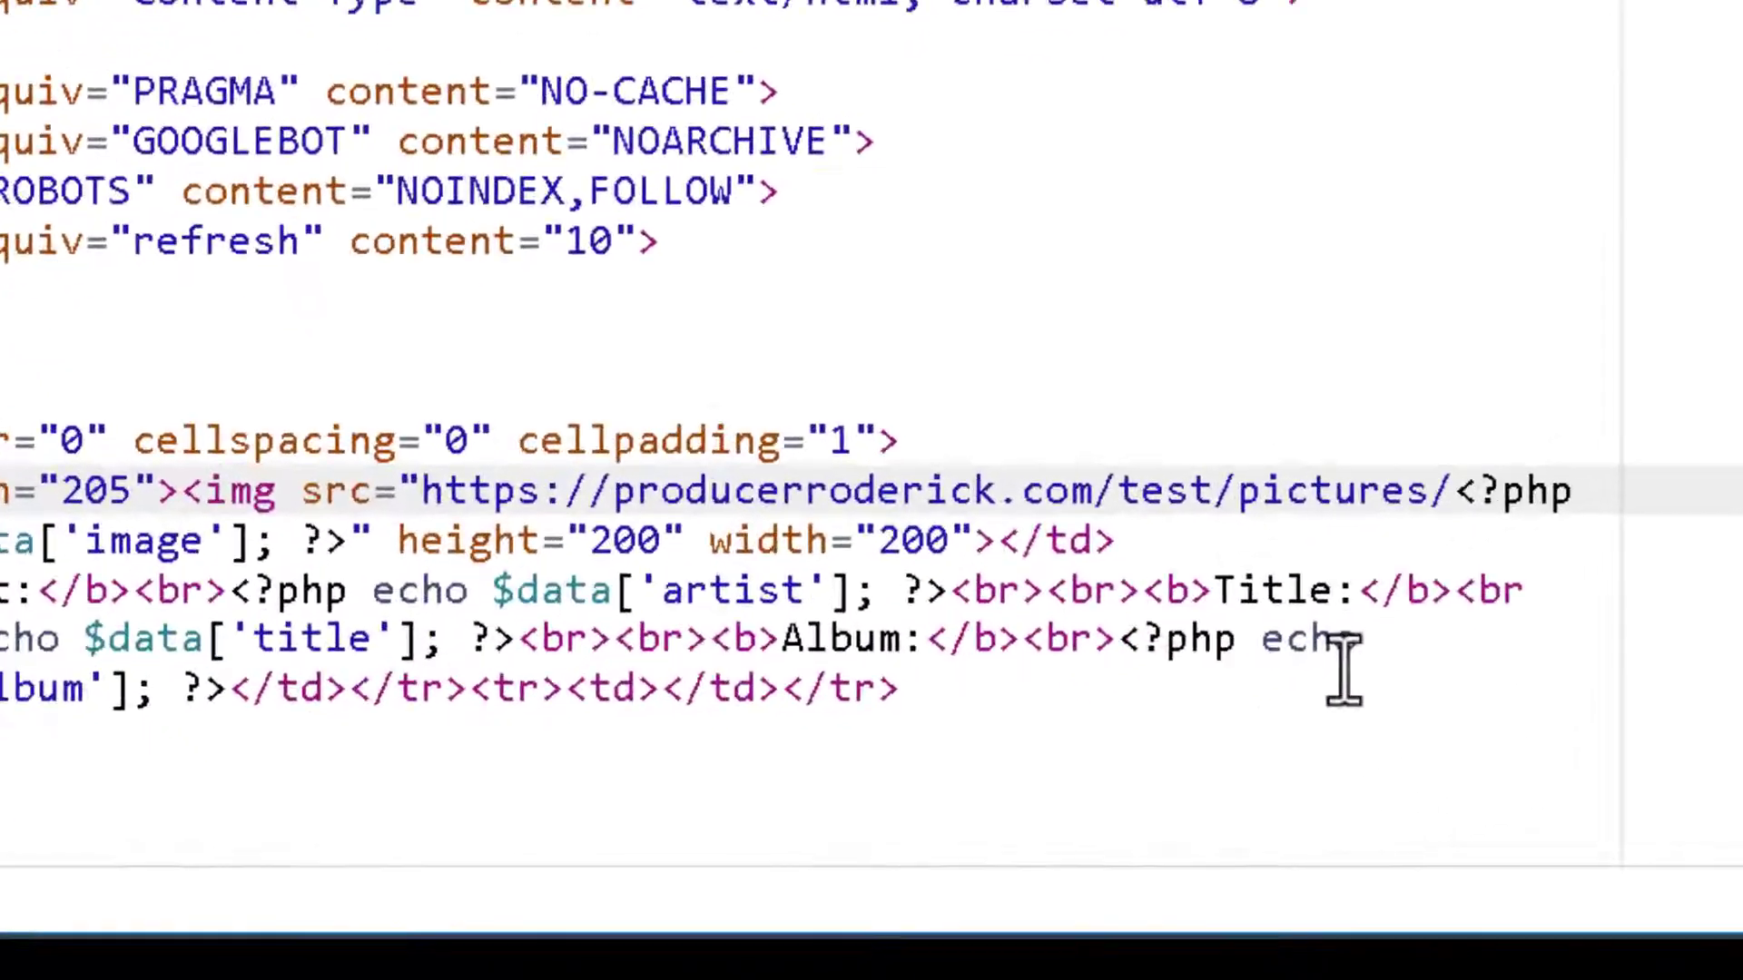
key("BackSpace")
key("BackSpace")
key("BackSpace")
key("BackSpace")
key("BackSpace")
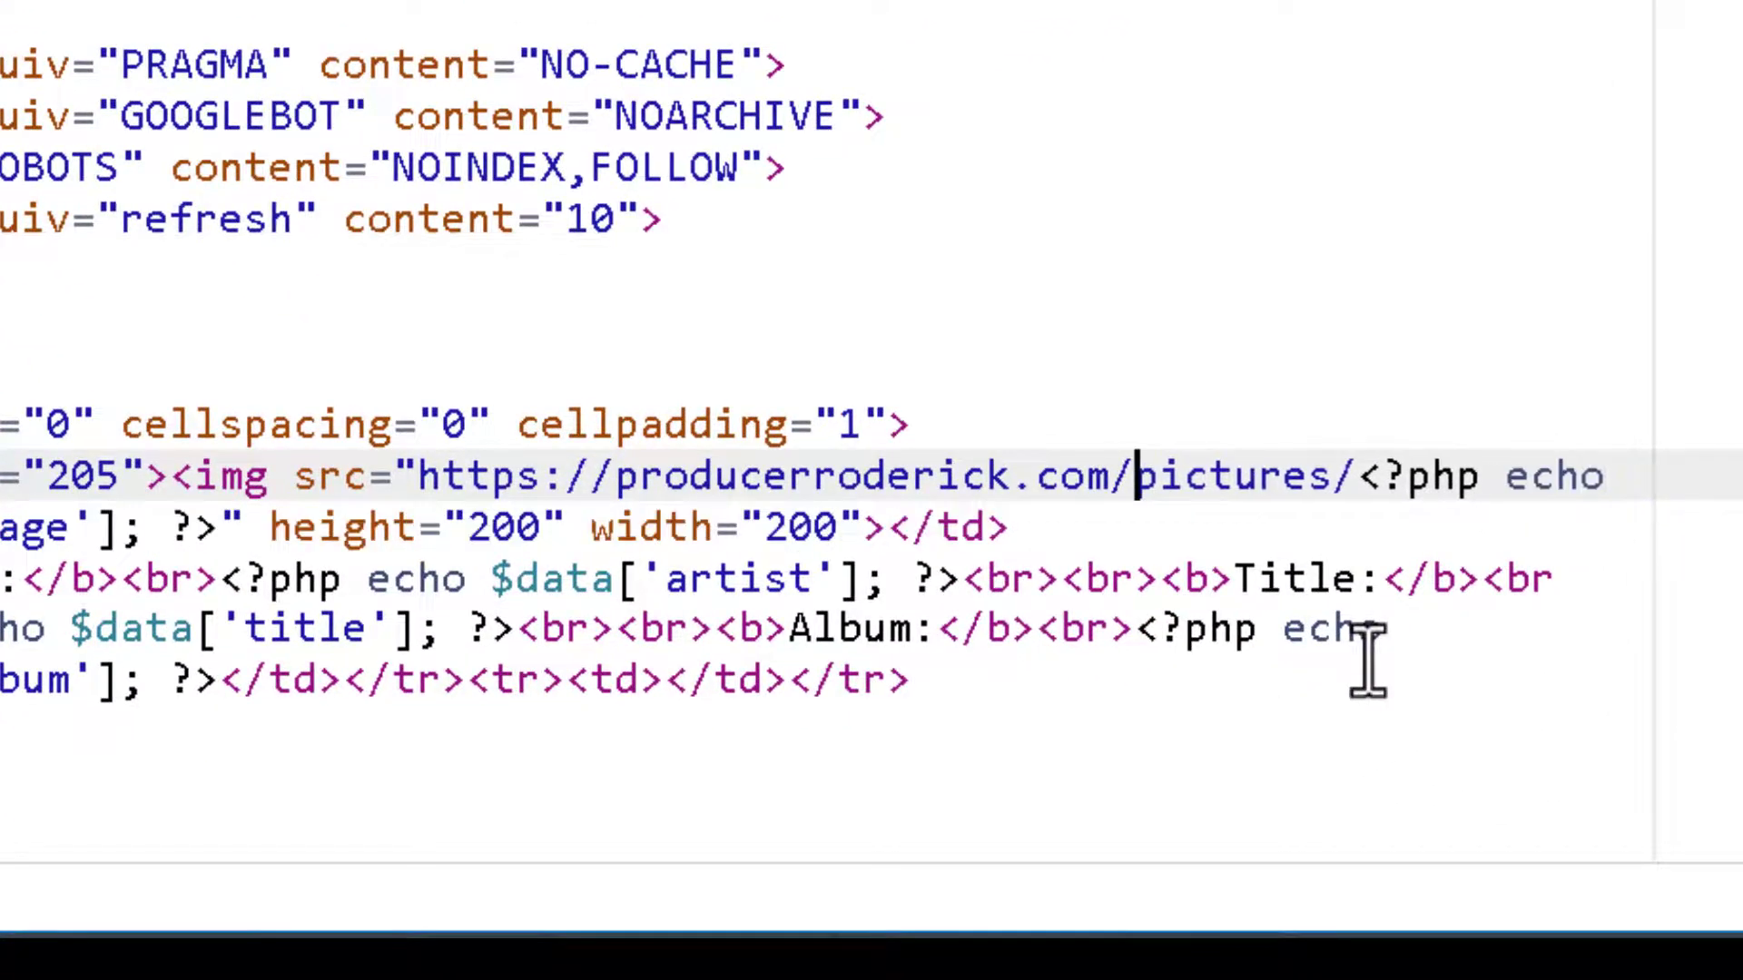
key("BackSpace")
key("BackSpace")
key("BackSpace")
key("BackSpace")
key("BackSpace")
key("BackSpace")
key("BackSpace")
key("BackSpace")
key("BackSpace")
key("BackSpace")
key("BackSpace")
key("BackSpace")
key("BackSpace")
key("BackSpace")
key("BackSpace")
key("BackSpace")
key("BackSpace")
key("BackSpace")
key("BackSpace")
key("BackSpace")
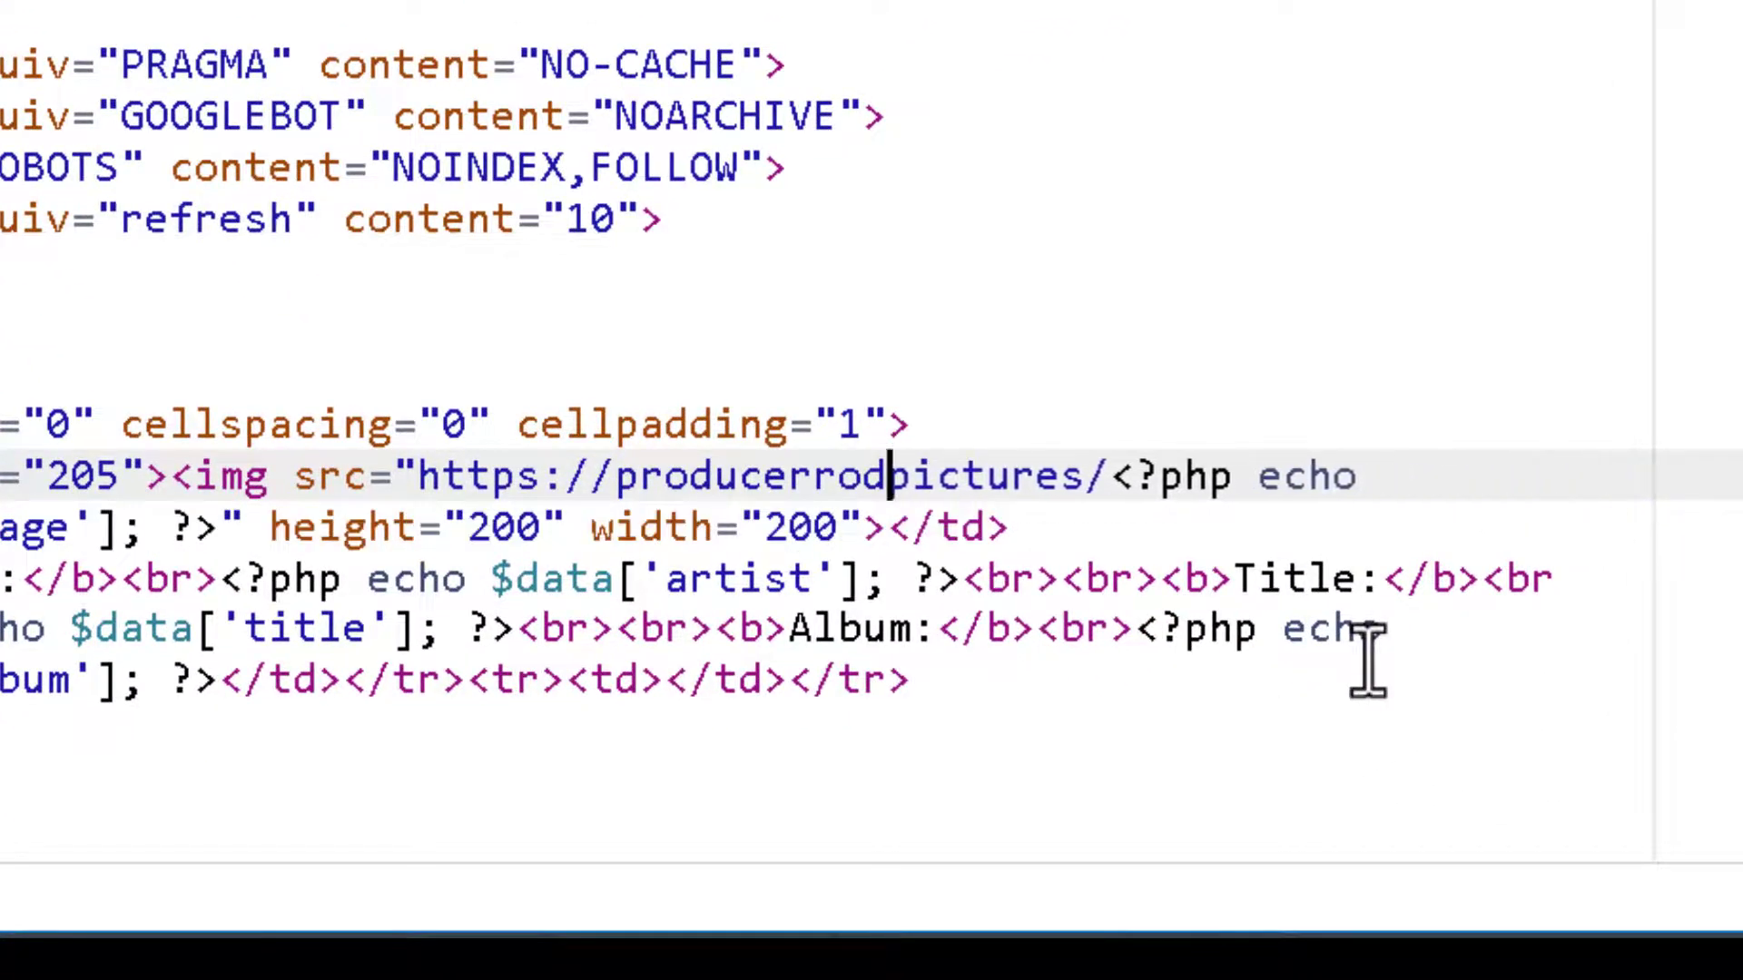
key("BackSpace")
key("BackSpace")
key("BackSpace")
key("BackSpace")
key("BackSpace")
key("BackSpace")
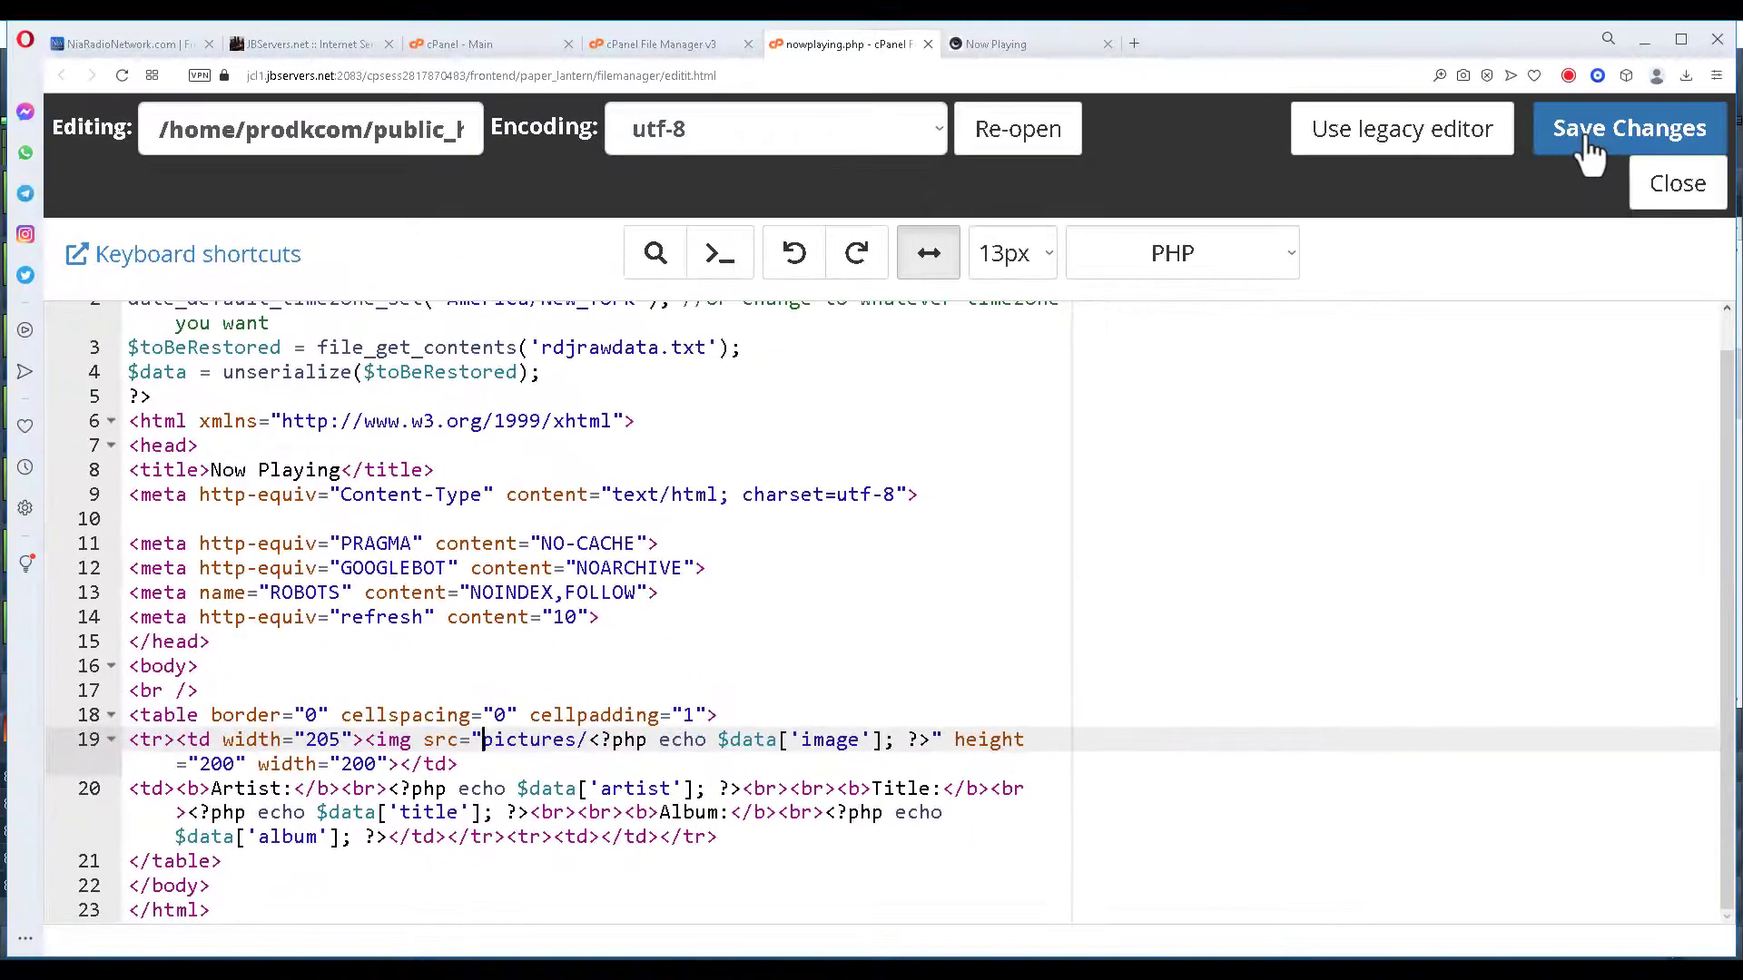
left_click(1590, 150)
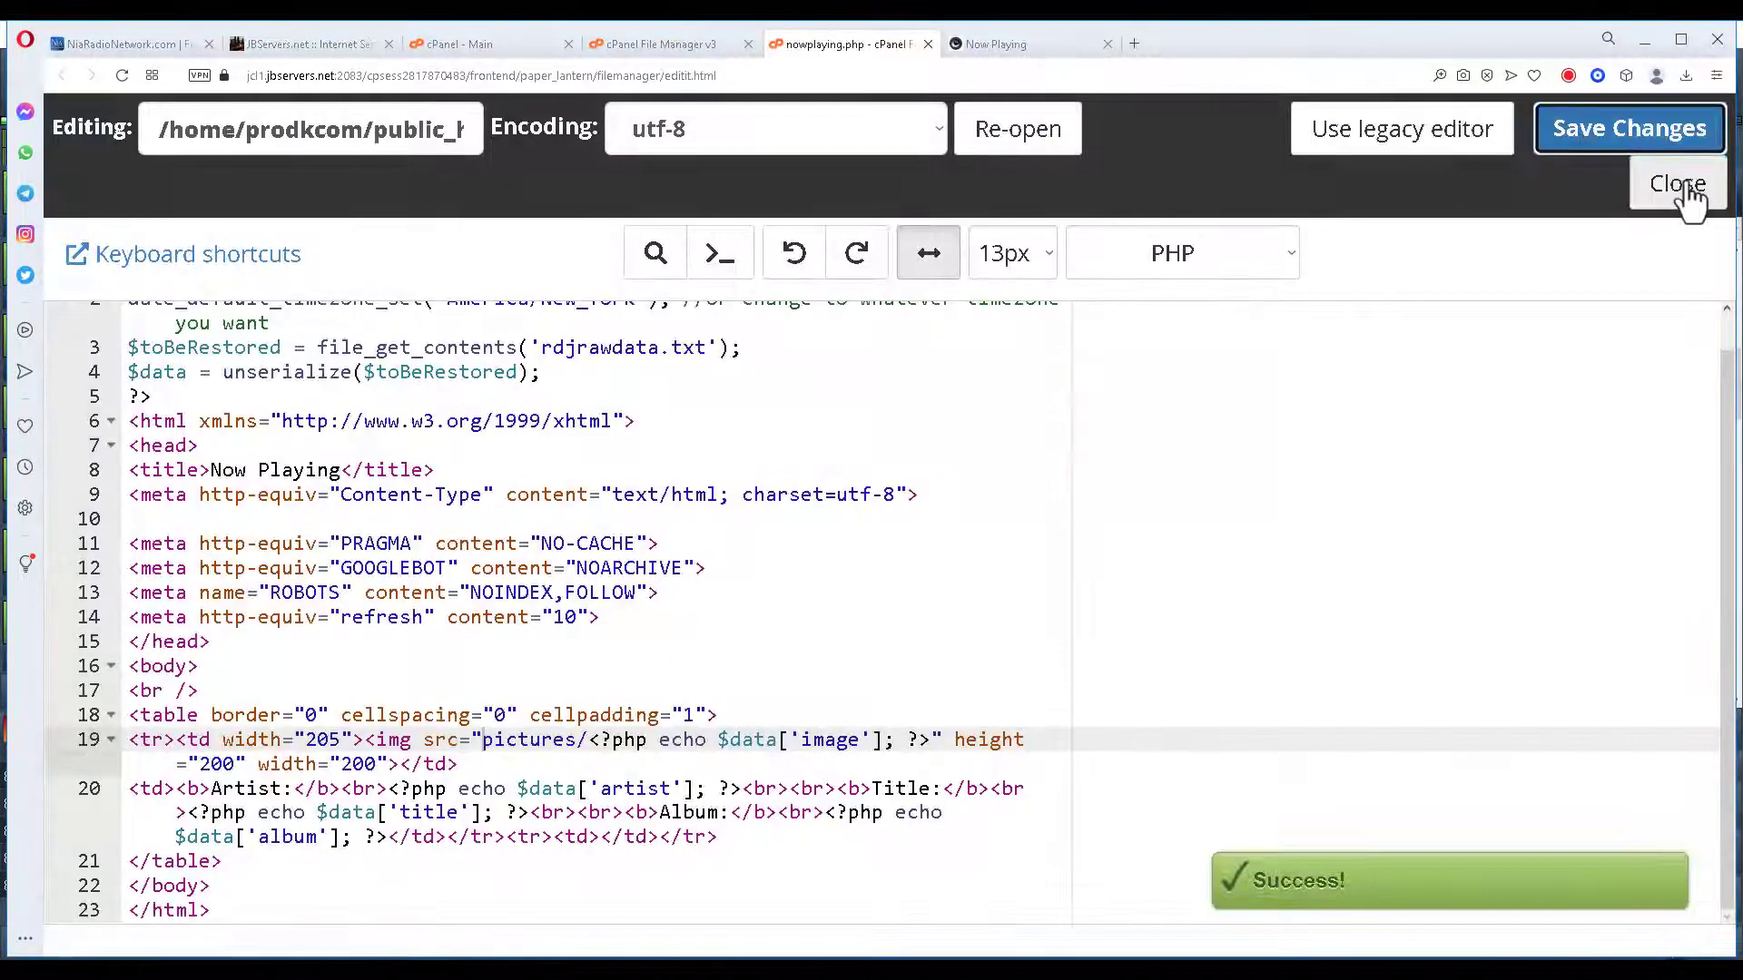
left_click(1677, 184)
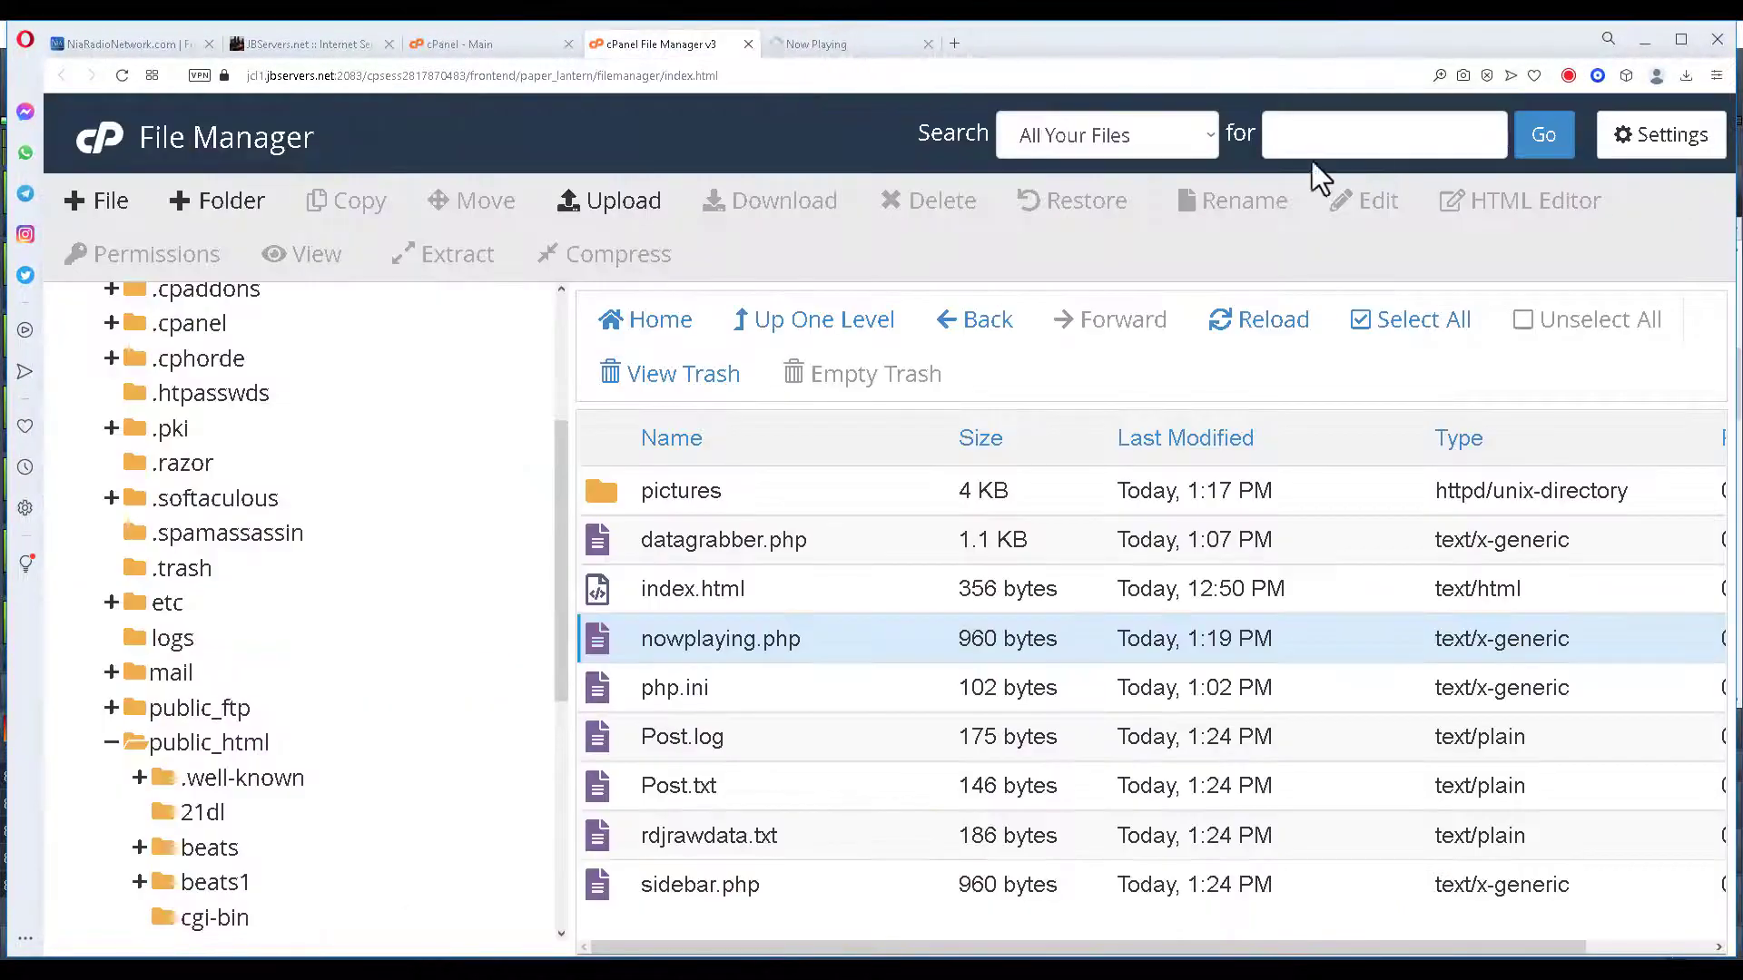
left_click(886, 42)
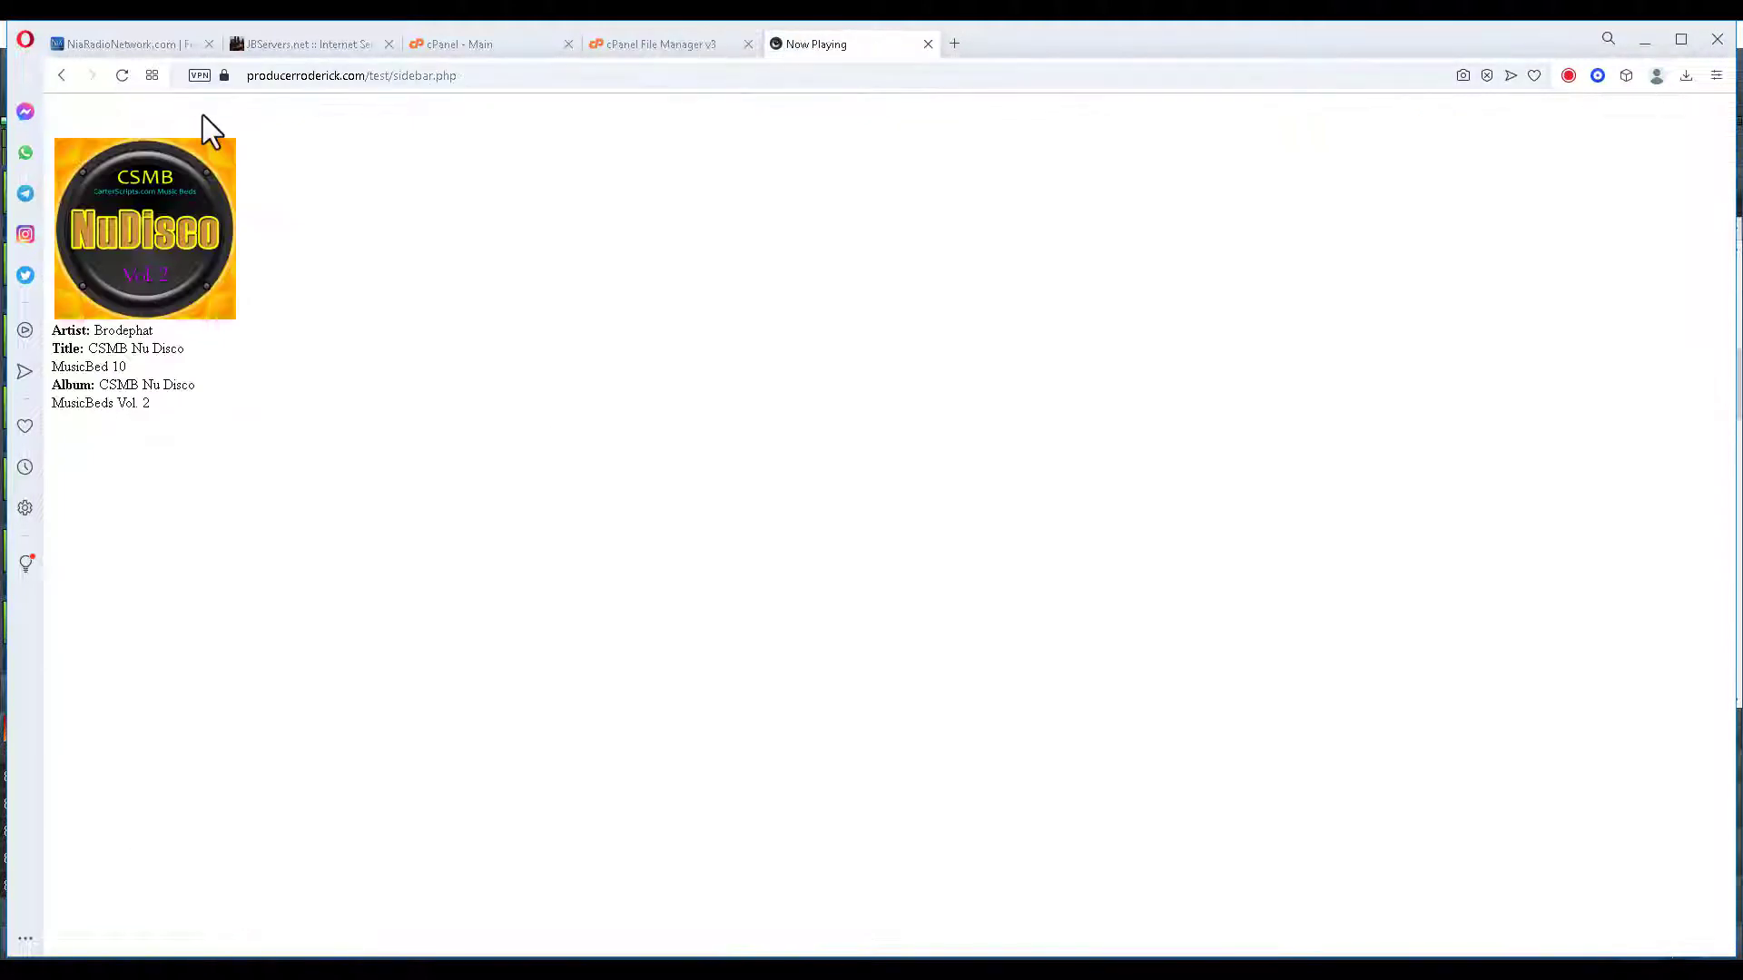
Reload nowplaying.php and sidebar.php to confirm current album art, then open the cPanel home page.
left_click(62, 75)
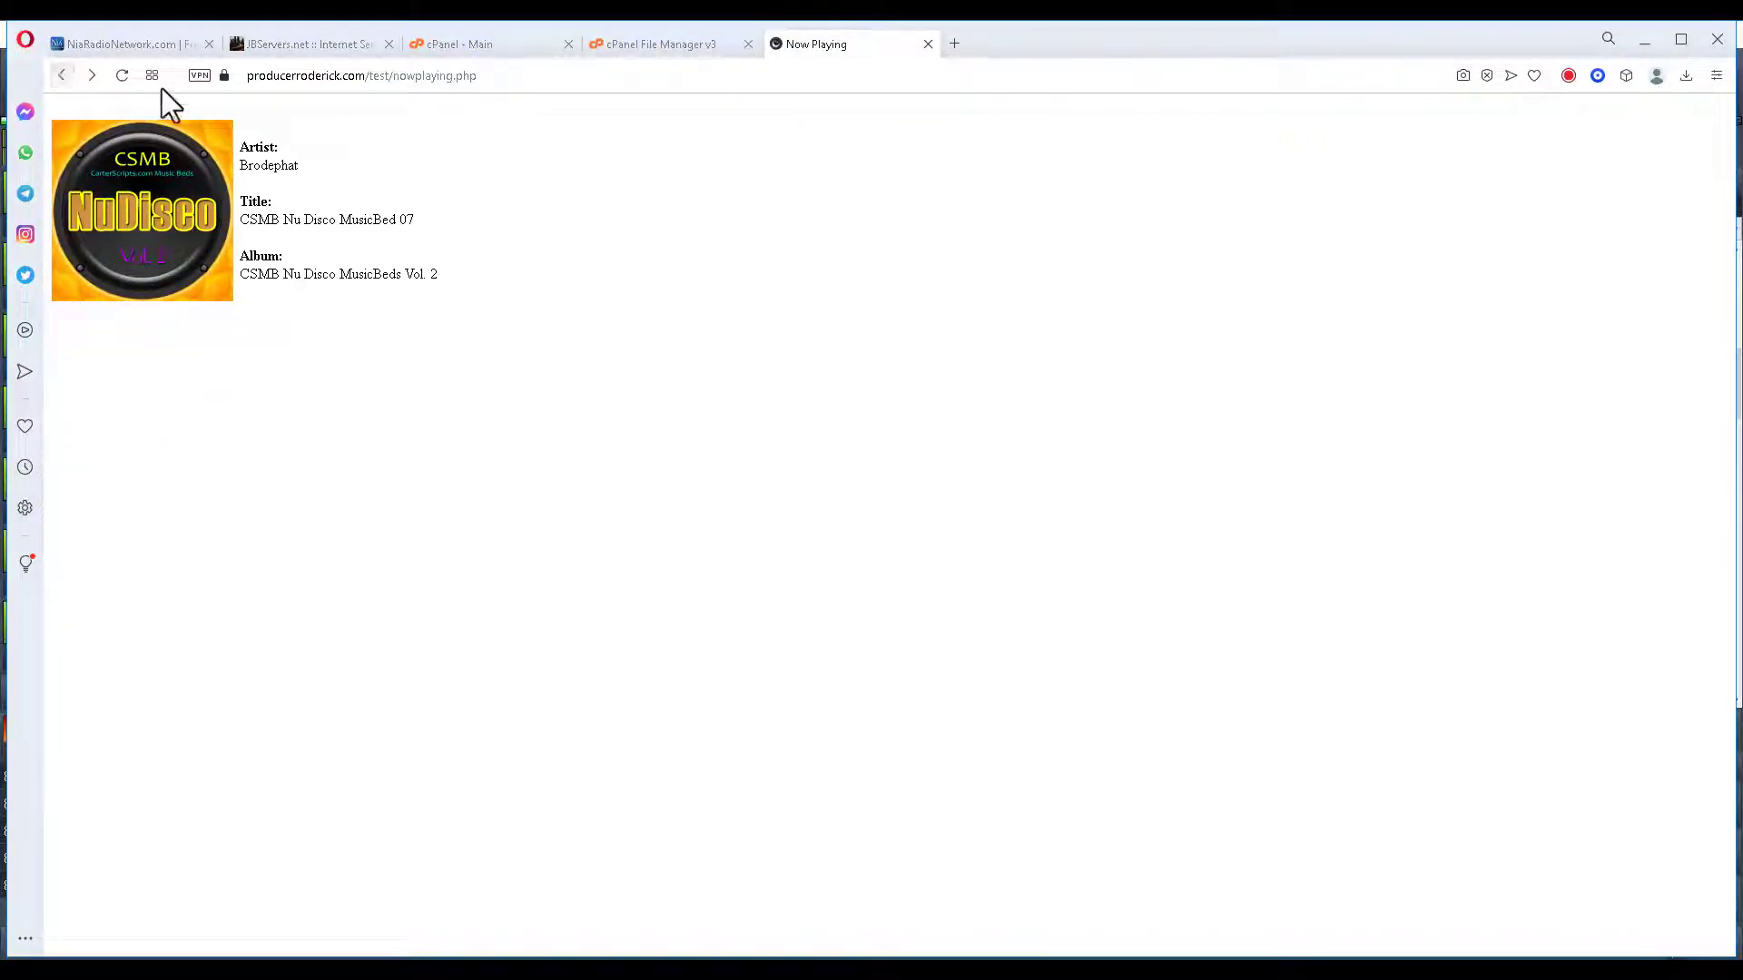
left_click(126, 77)
left_click(93, 74)
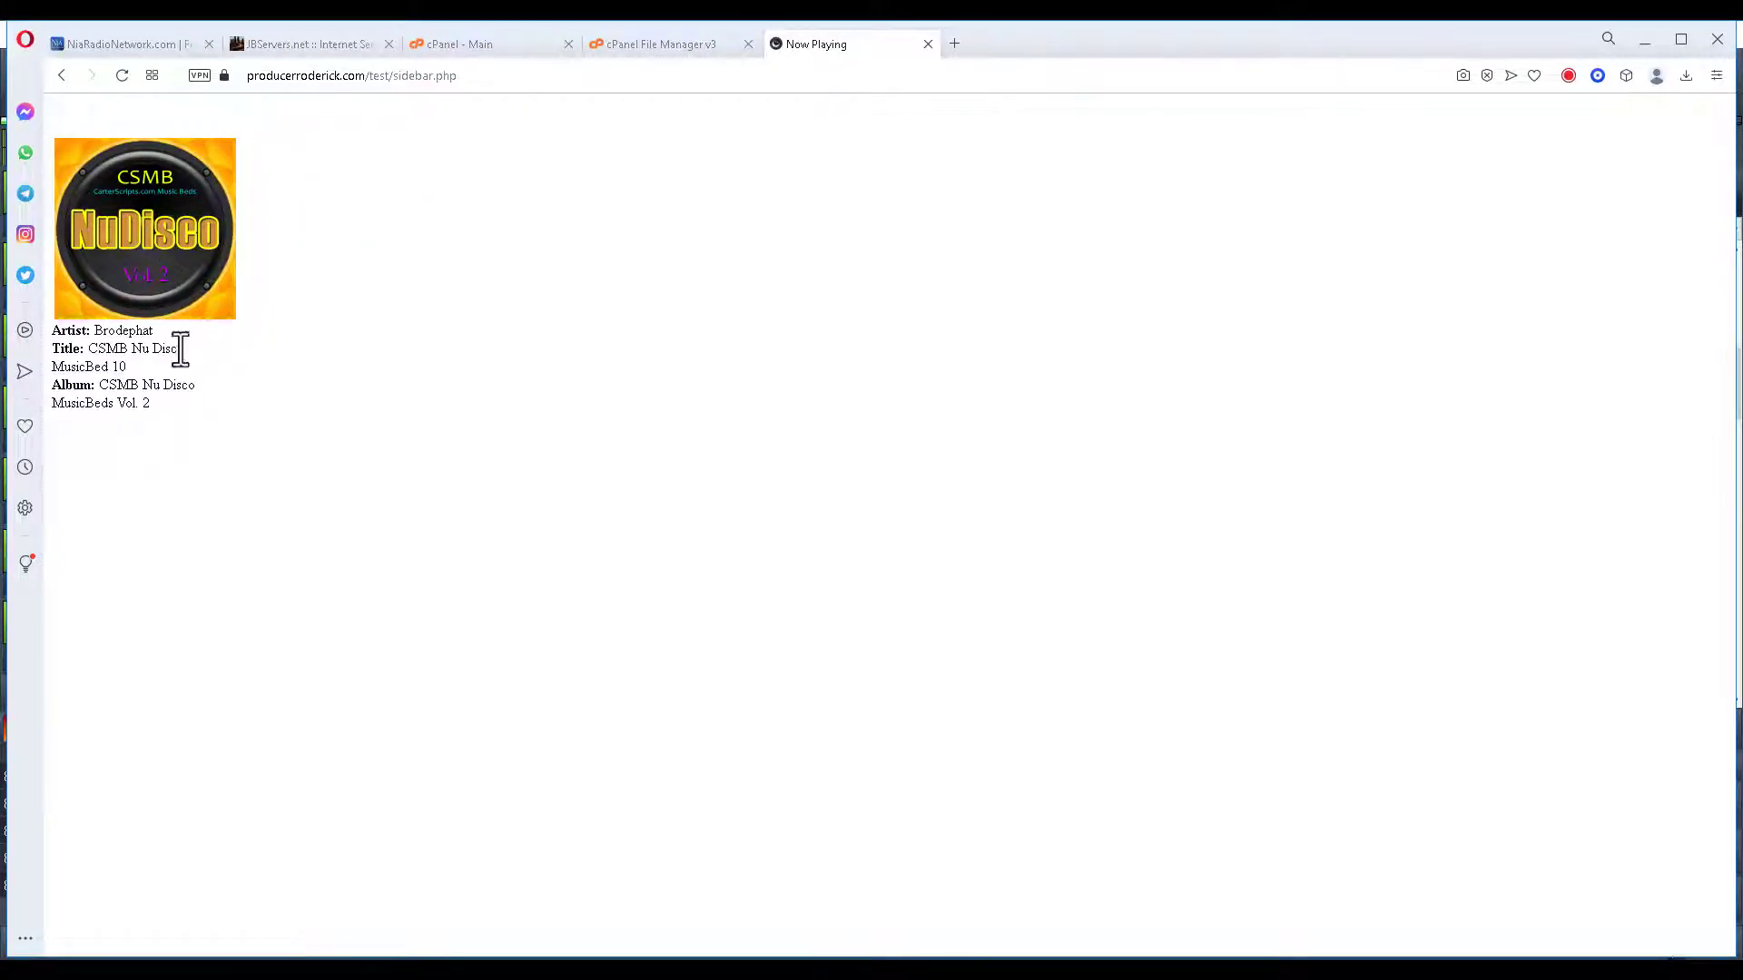
left_click(686, 56)
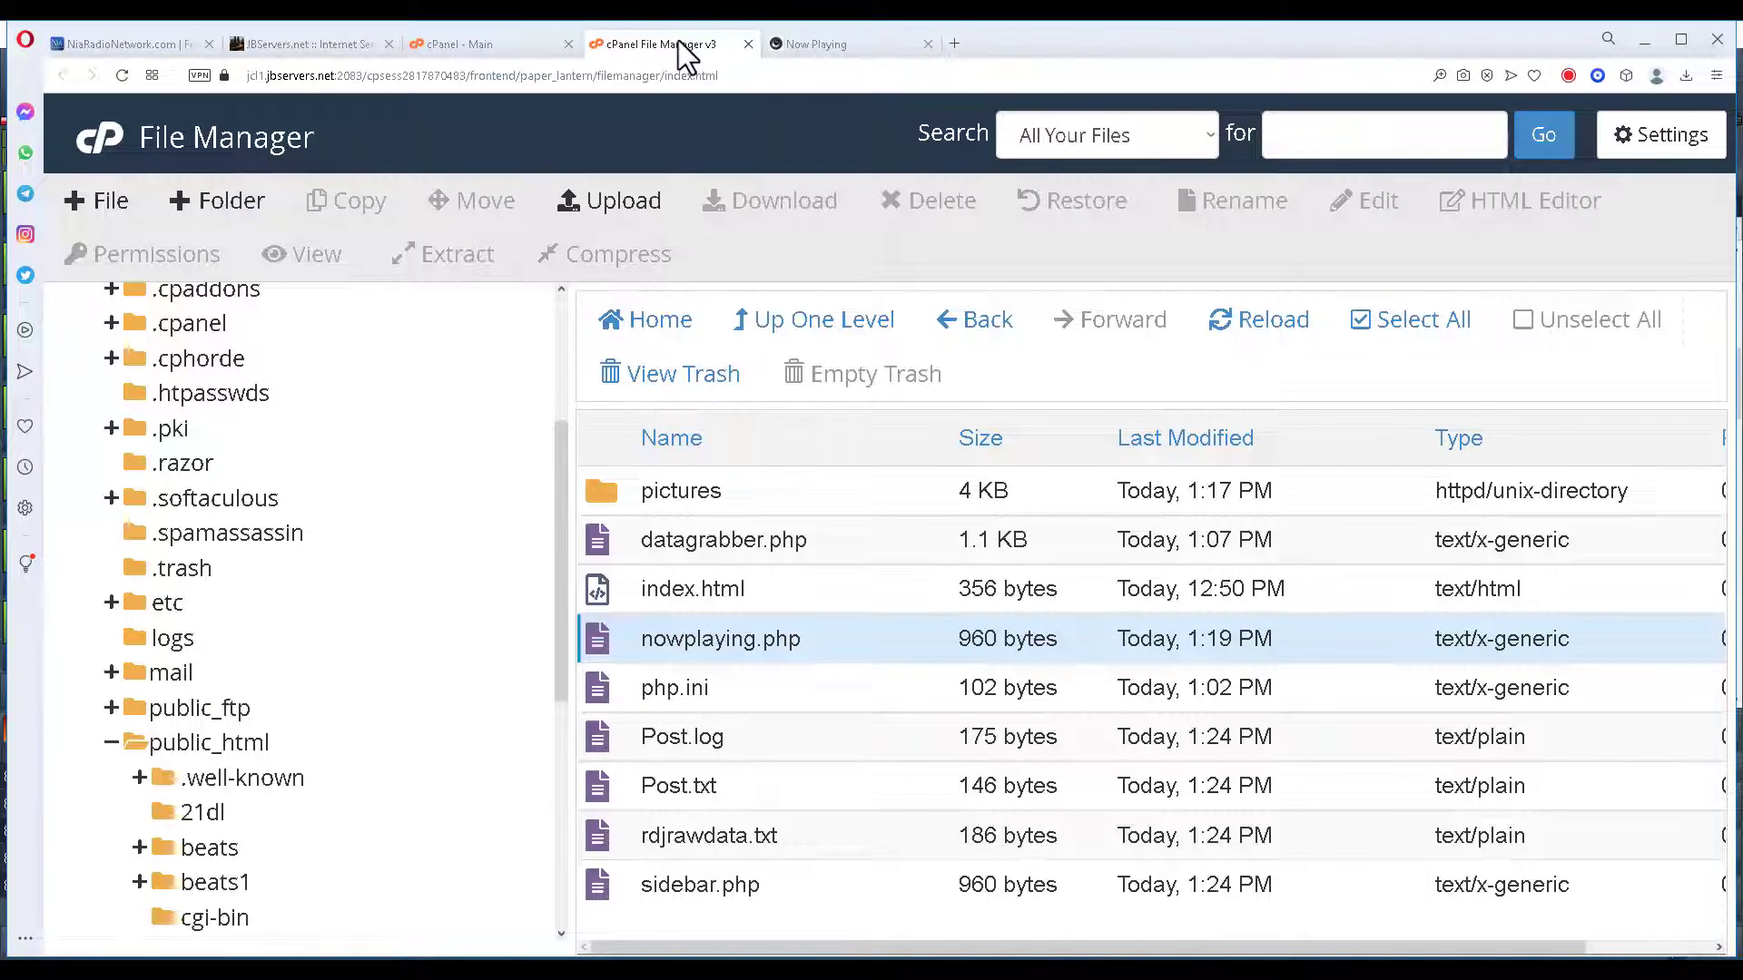
left_click(511, 47)
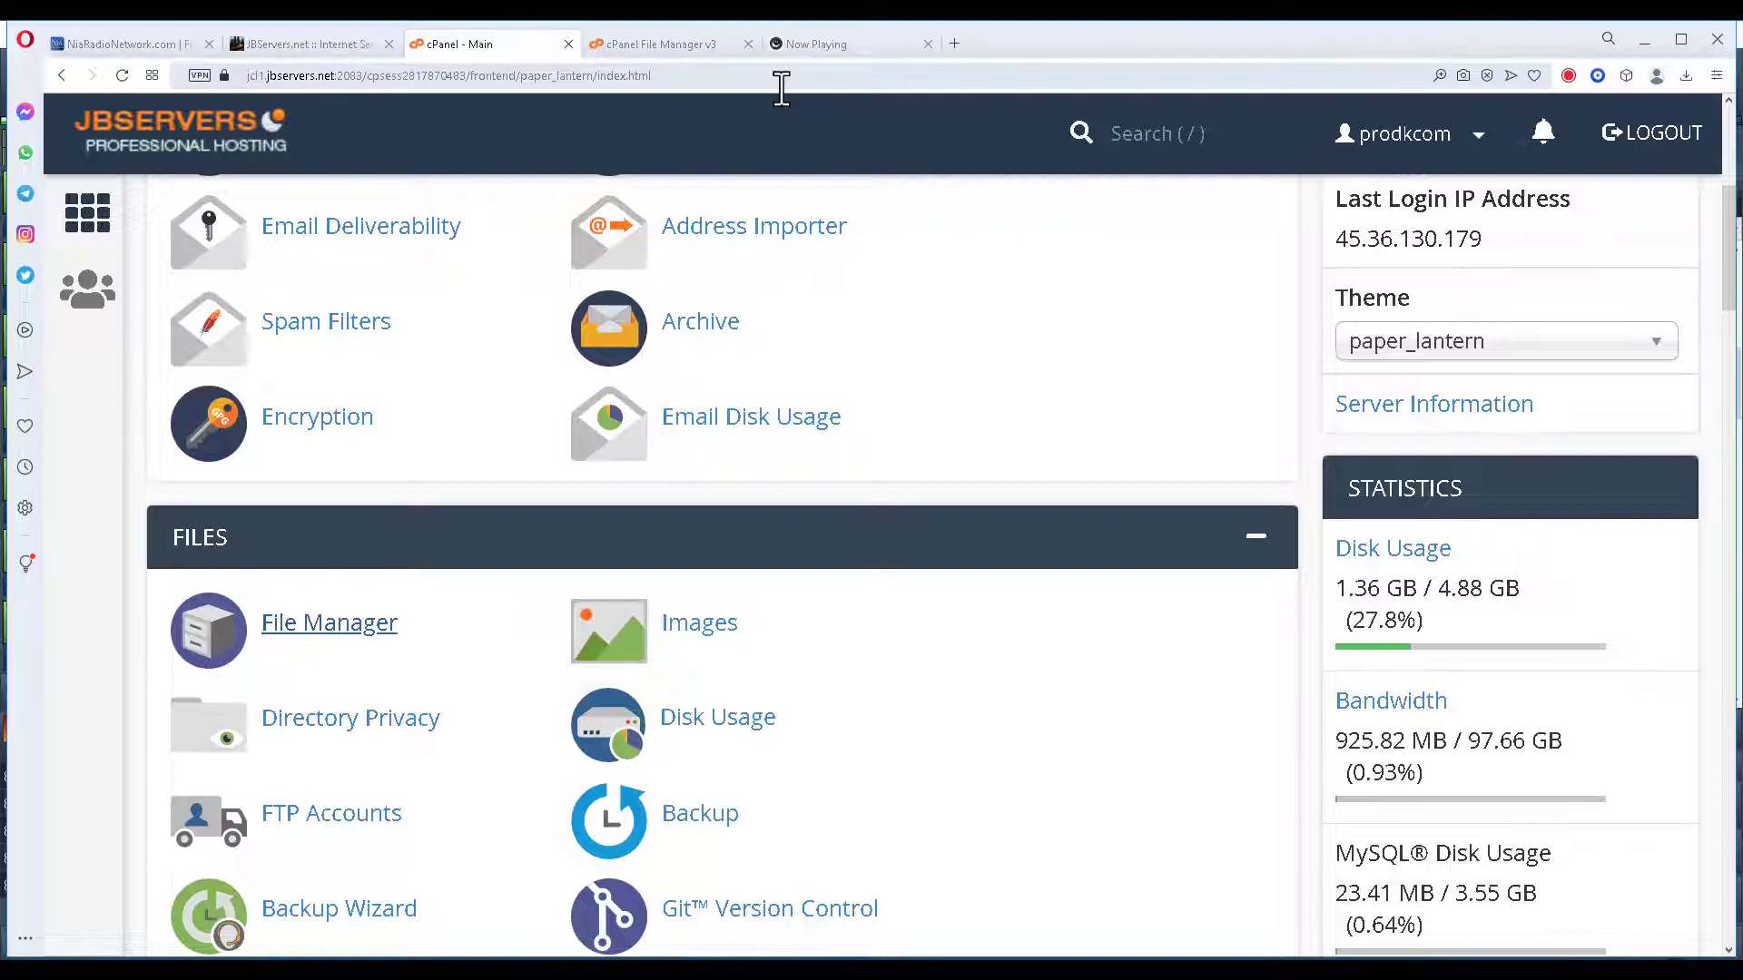
Switch from the JBServers.net tab to the NiaRadioNetwork.com homepage showing the current track's cover, artist, title and album.
left_click(325, 42)
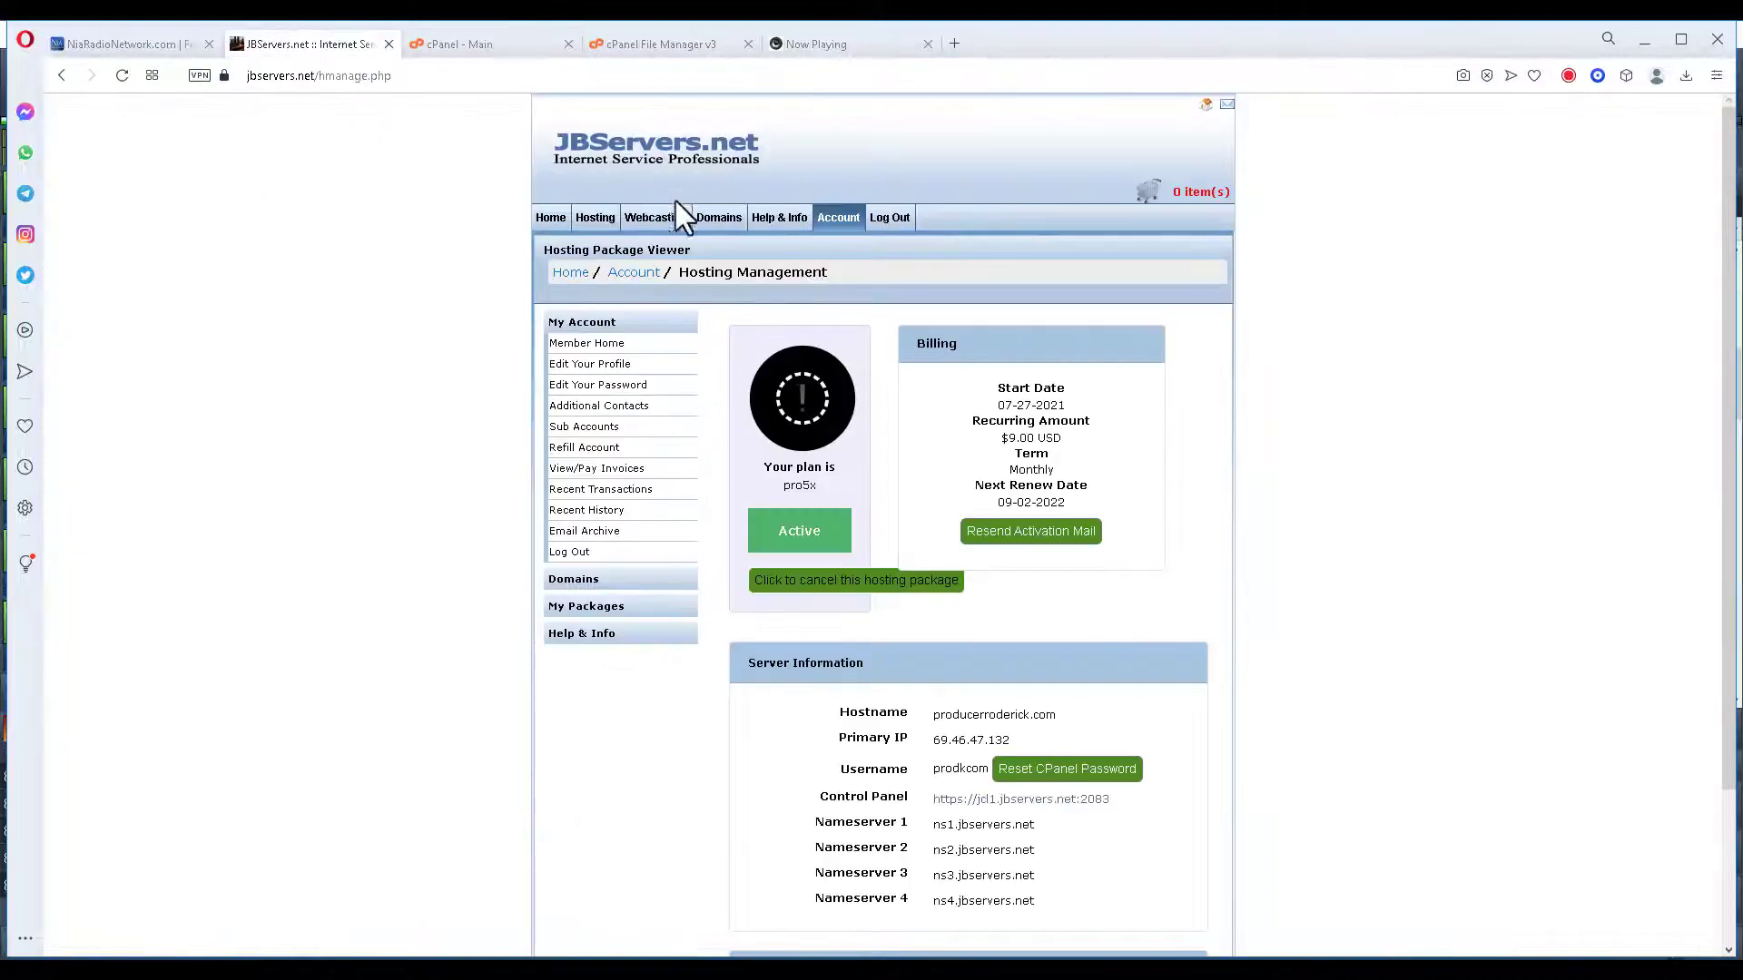
left_click(156, 42)
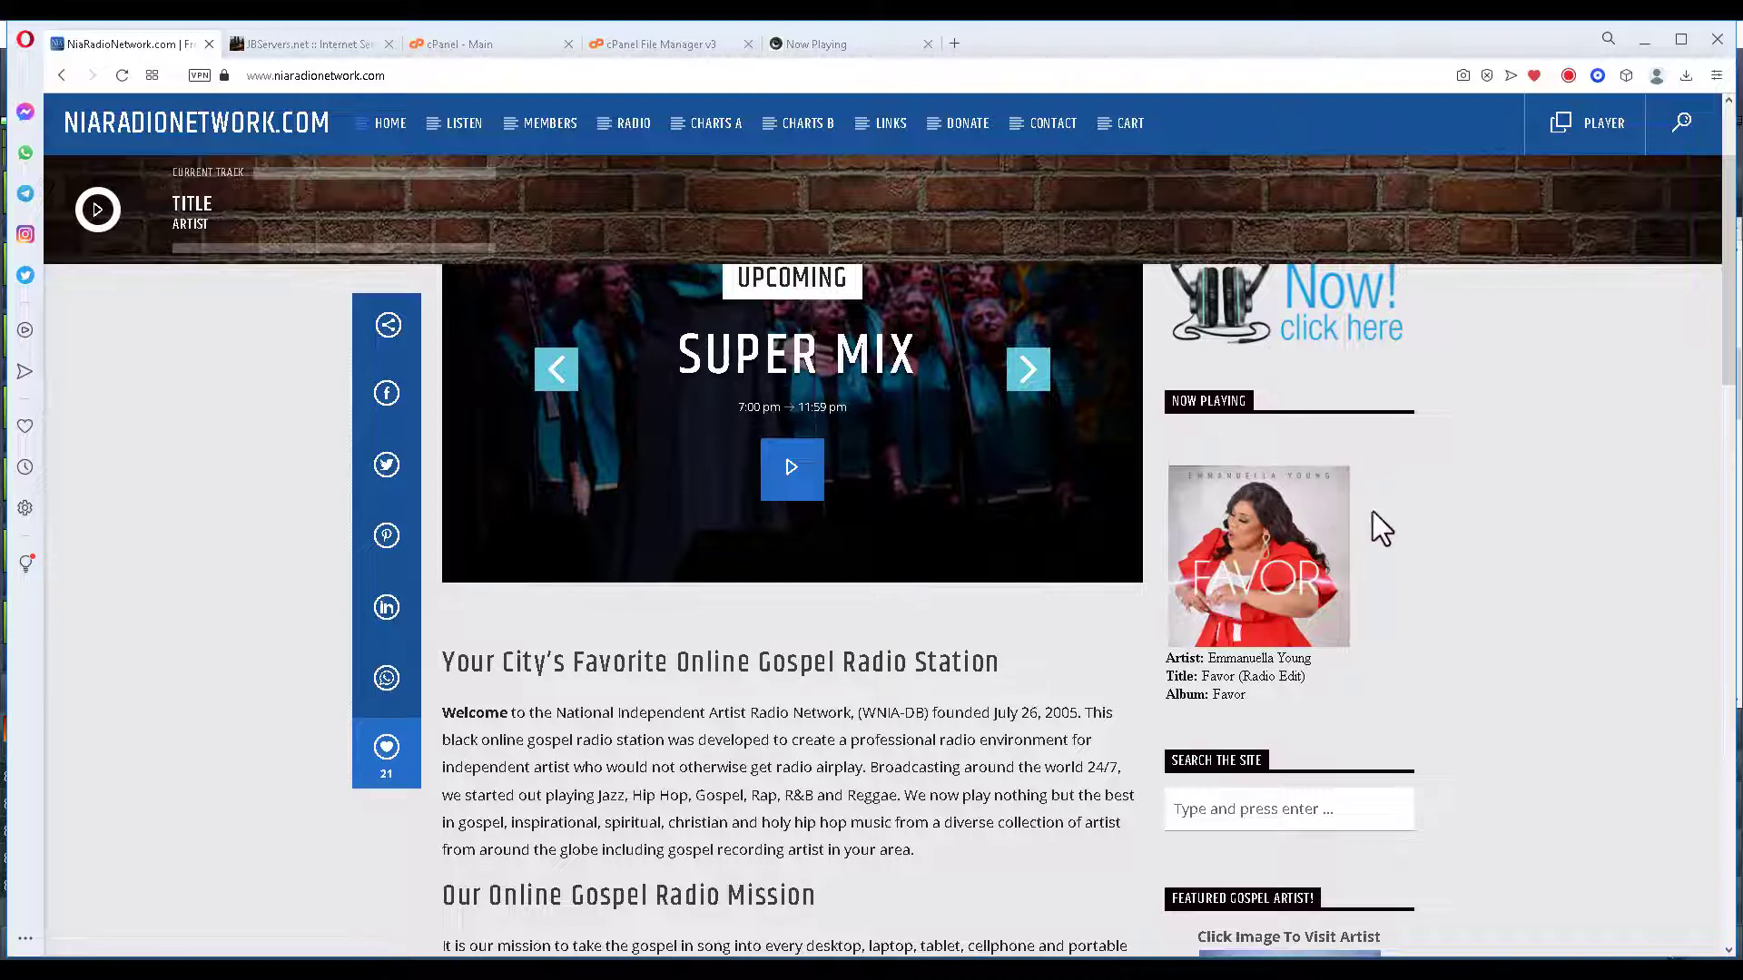
scroll(1375, 529, "up", 2)
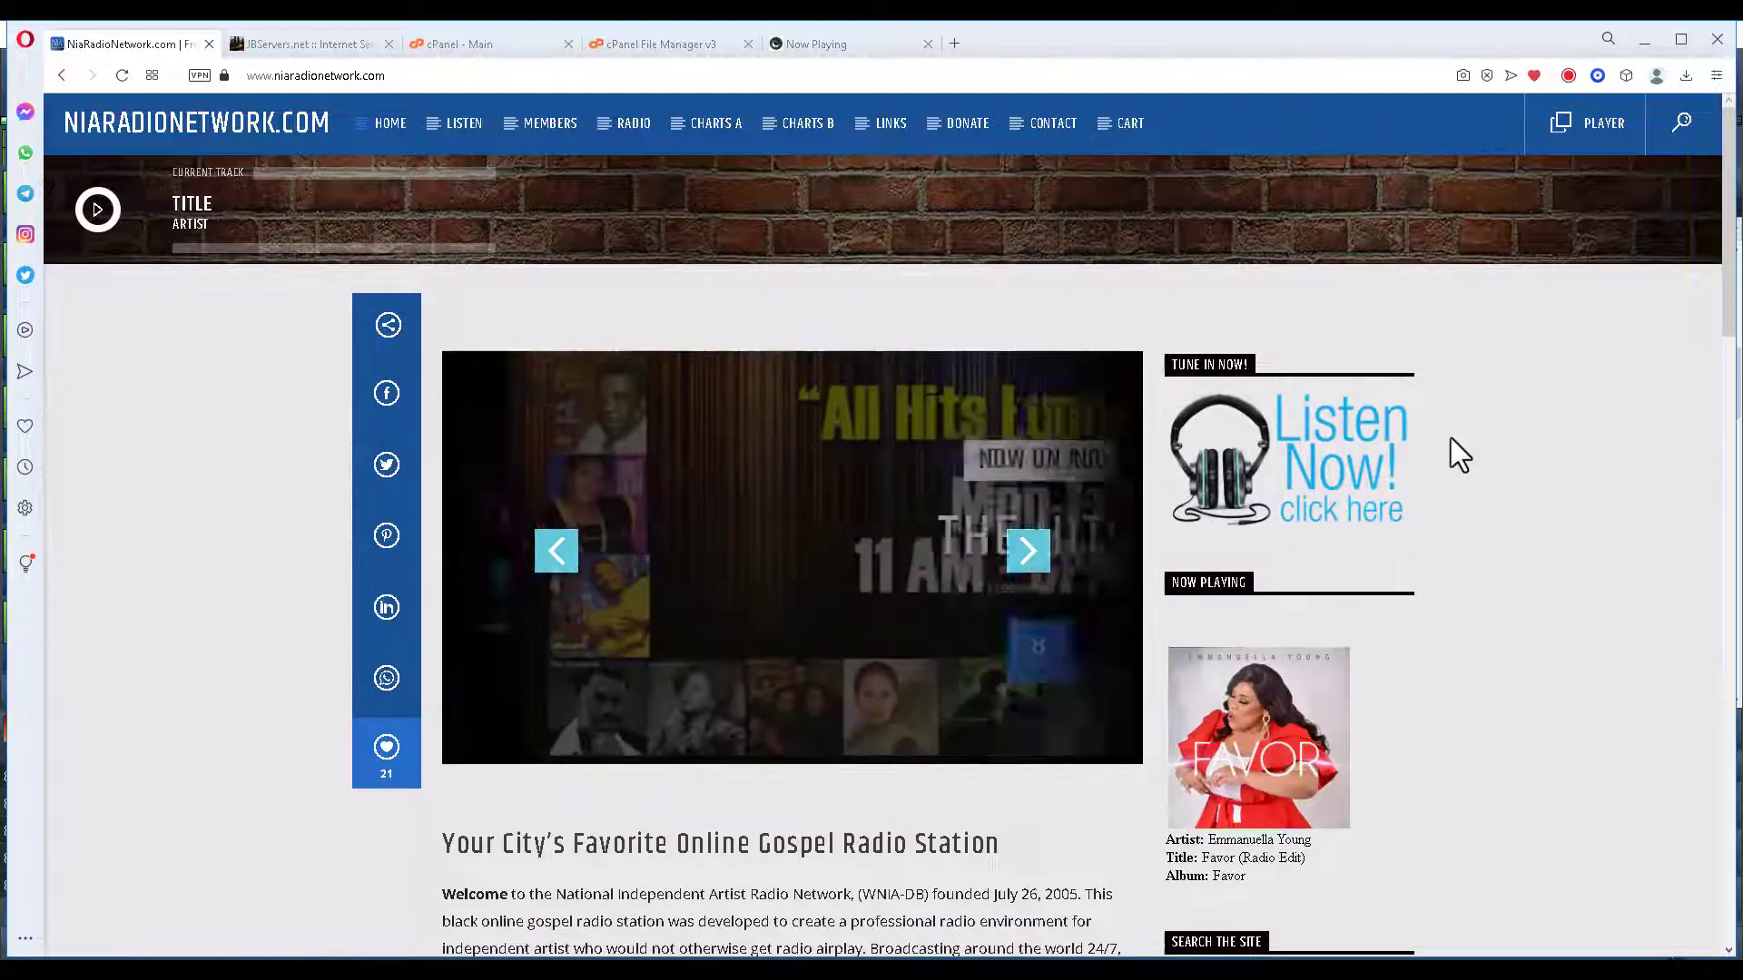